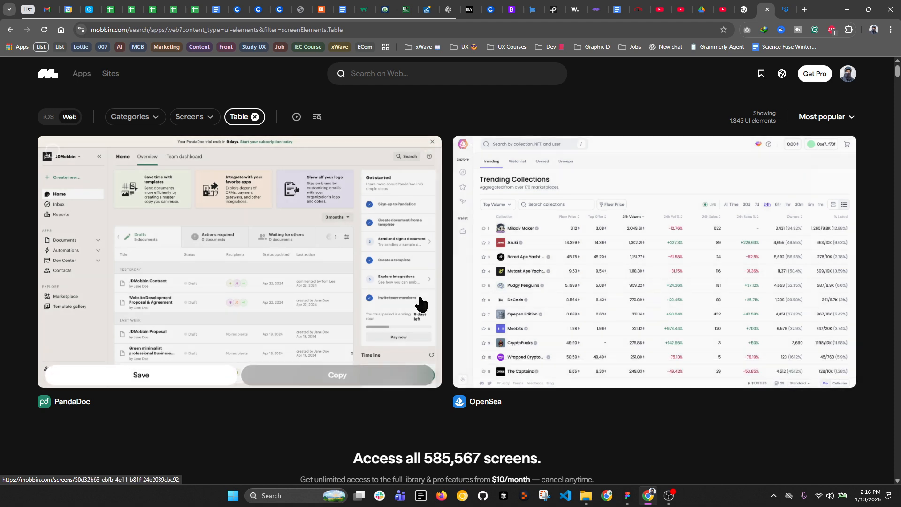
Step: Compare the PandaDoc and OpenSea table screenshots in Mobbin, enlarging each table to inspect it
left_click(133, 385)
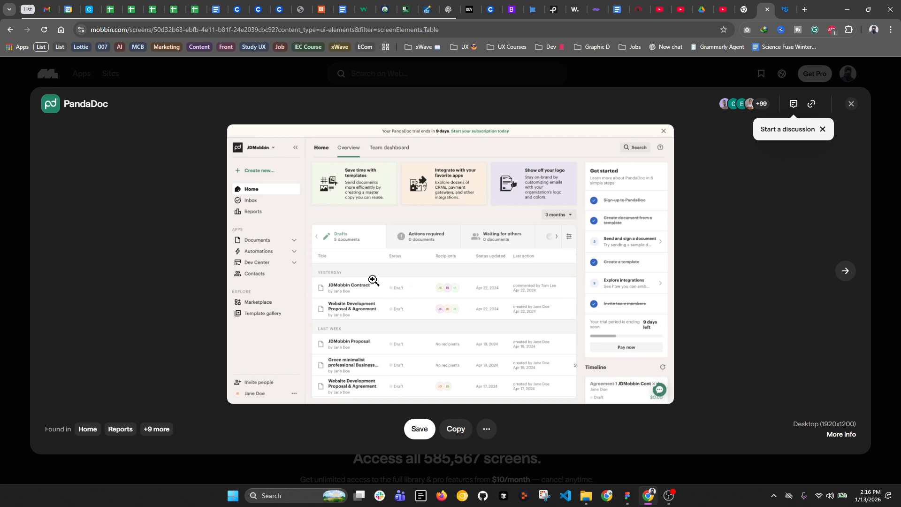
left_click(338, 280)
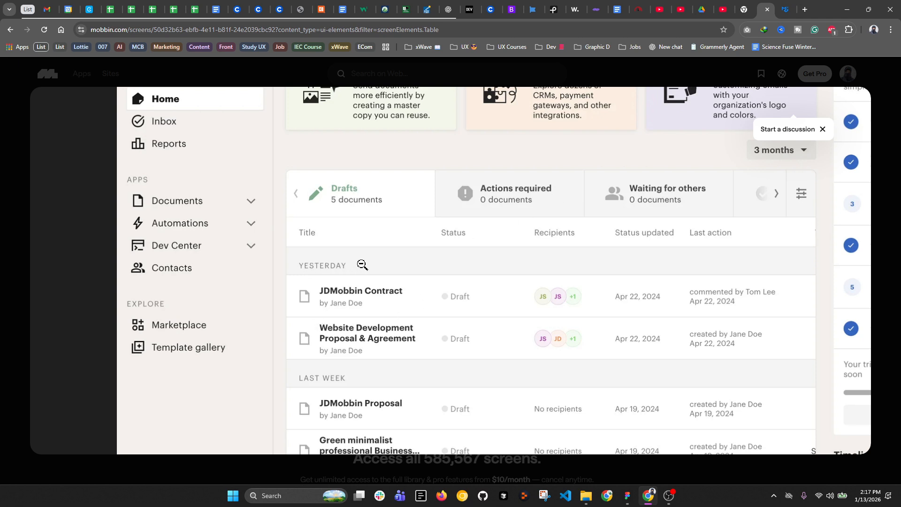
left_click(878, 150)
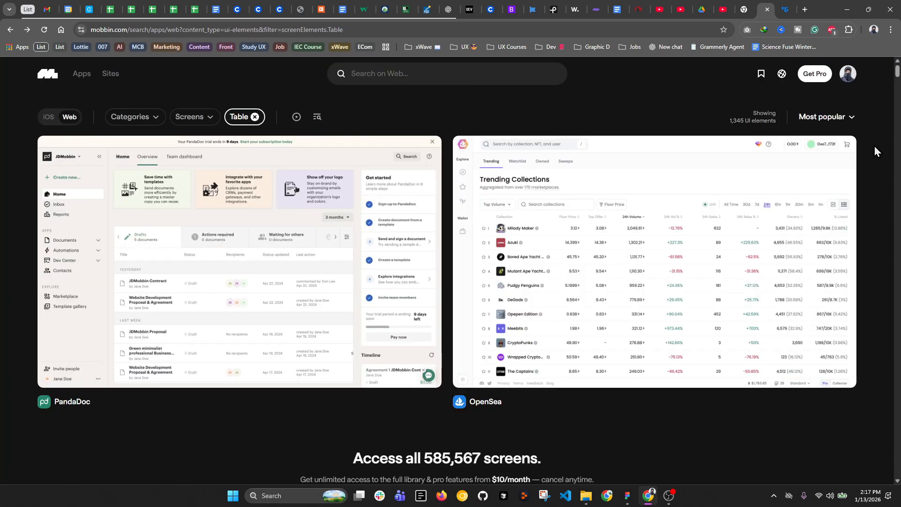
left_click(675, 267)
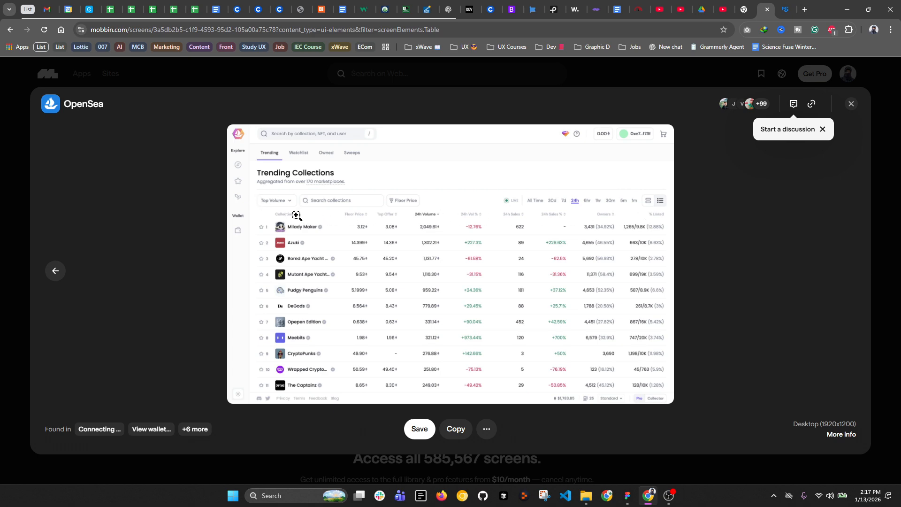
left_click(313, 223)
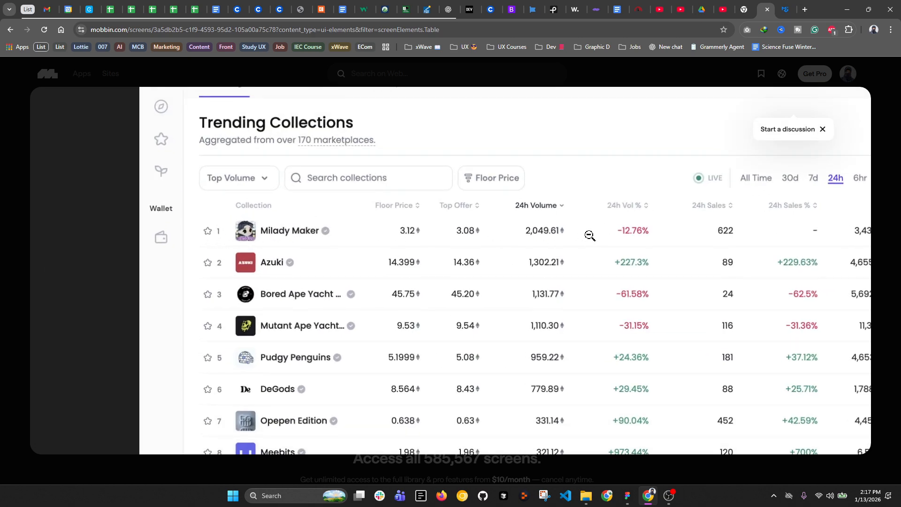
left_click(748, 238)
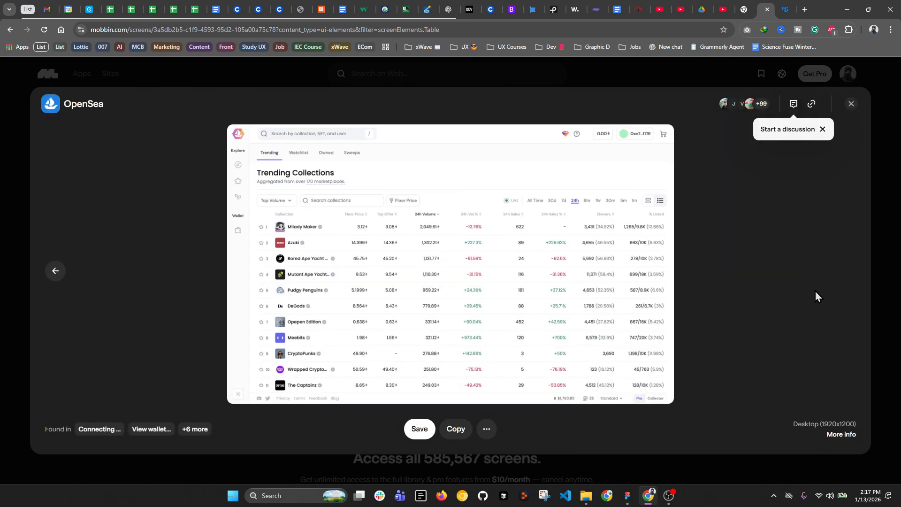
left_click(851, 104)
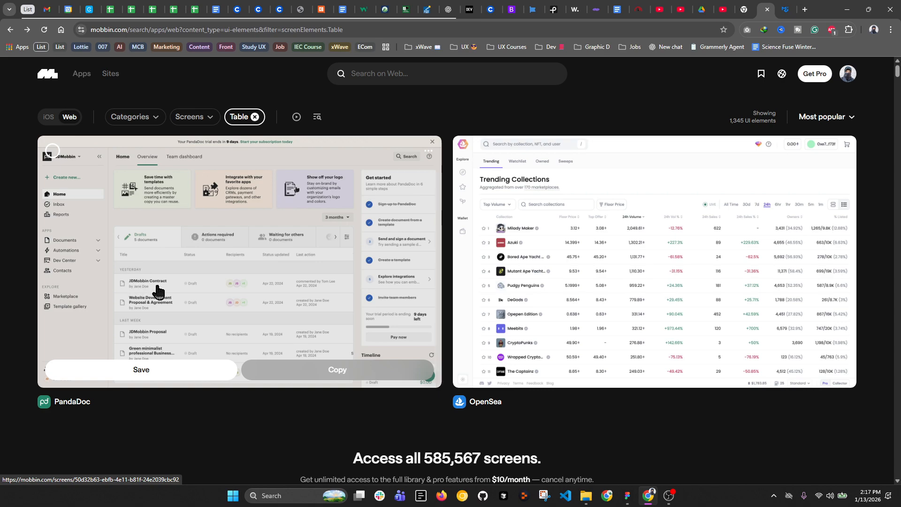
Step: Restudy PandaDoc's table header, zoom into OpenSea's table header, then bring up the Figma file
left_click(197, 292)
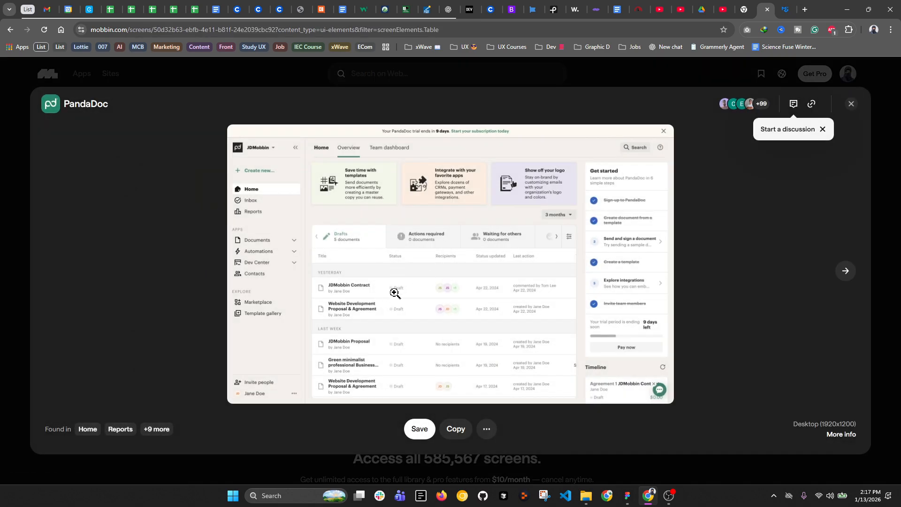
left_click(395, 293)
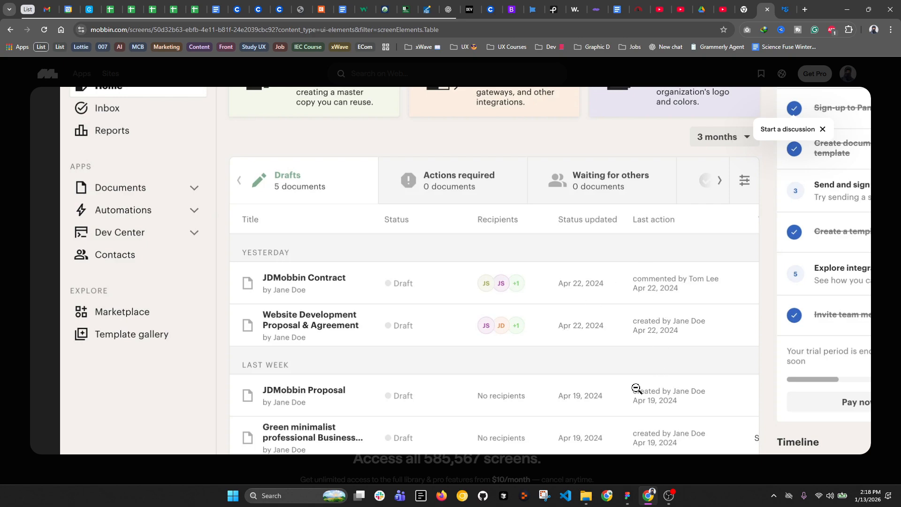
left_click(783, 319)
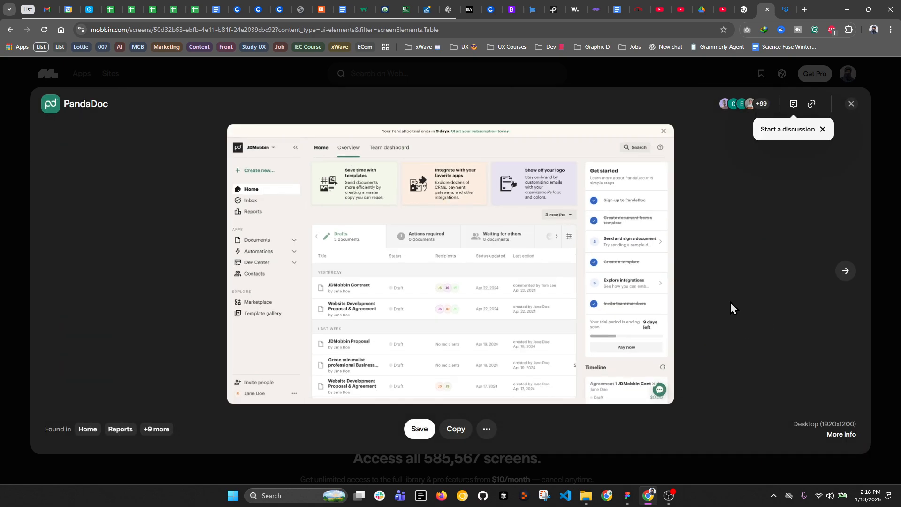
left_click(852, 105)
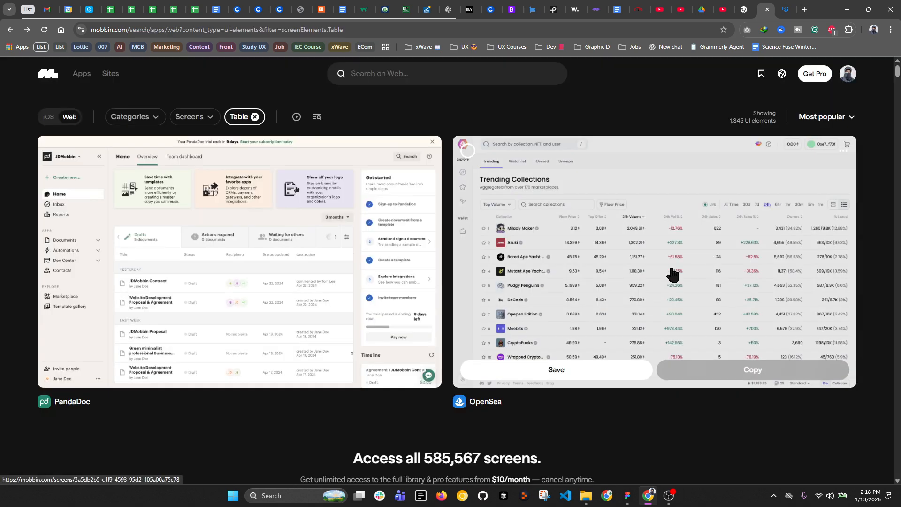
left_click(671, 273)
left_click(445, 273)
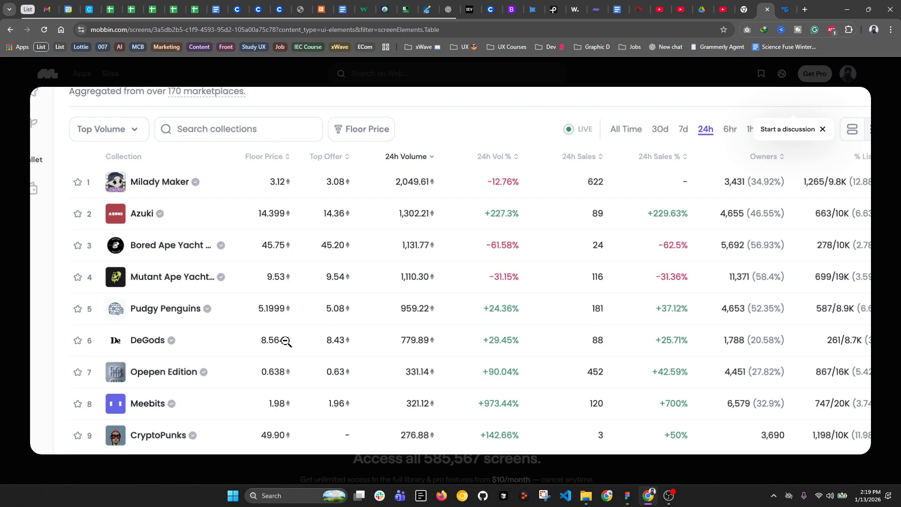
left_click(627, 495)
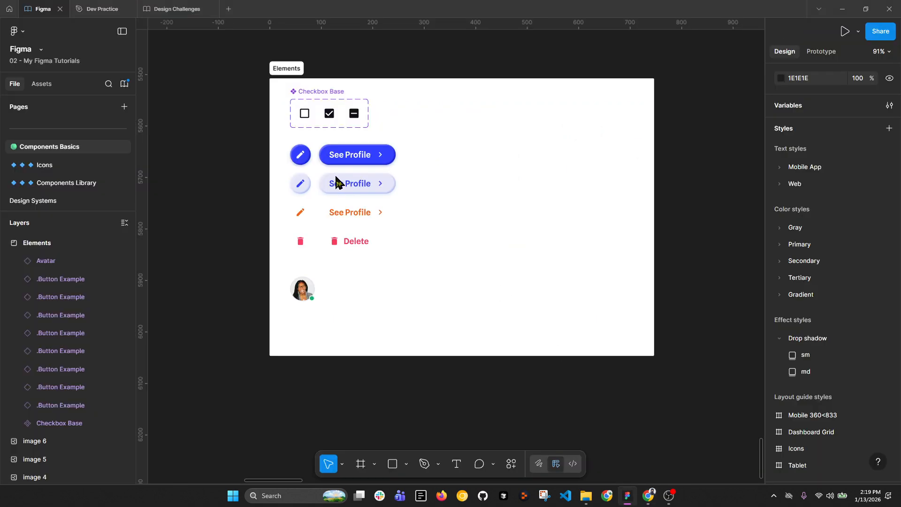
Step: Place a copy of the orange See Profile label to its right and rewrite its text as 340
left_click(511, 244)
left_click_drag(347, 212, 528, 217, "ctrl+alt")
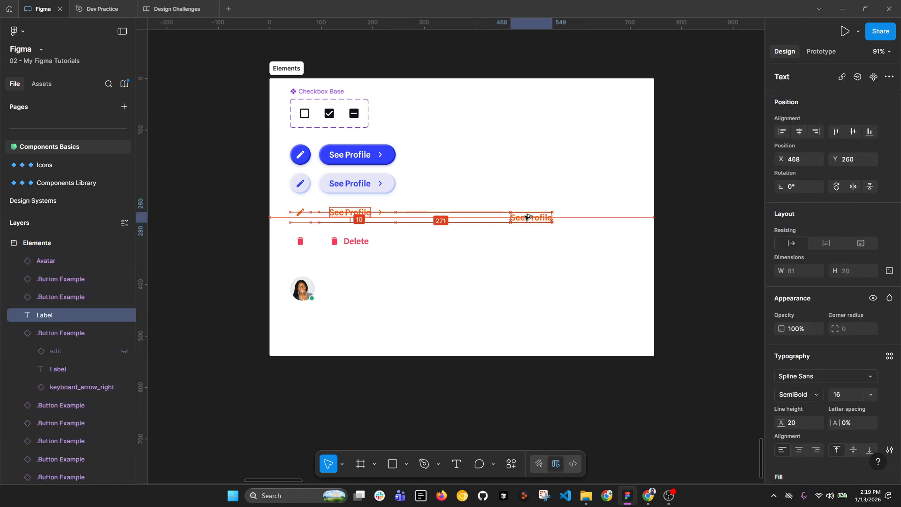
key("shift+2")
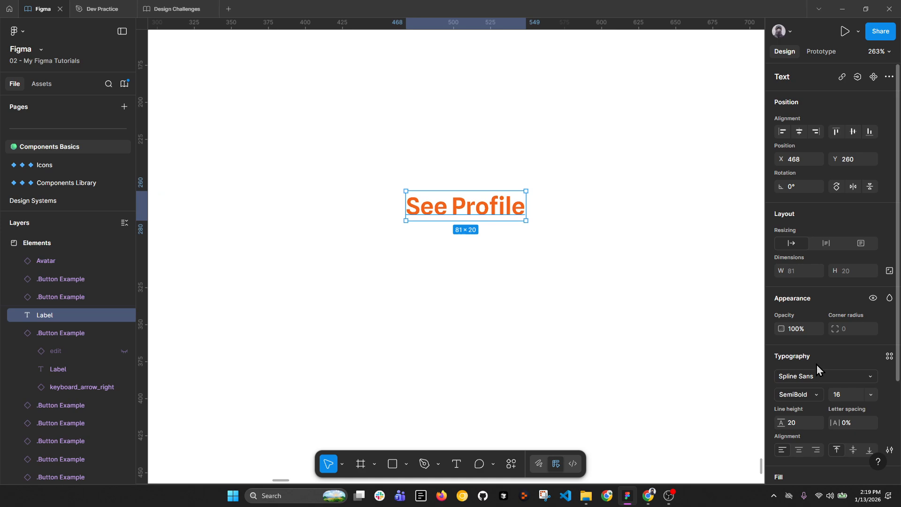
key("Escape")
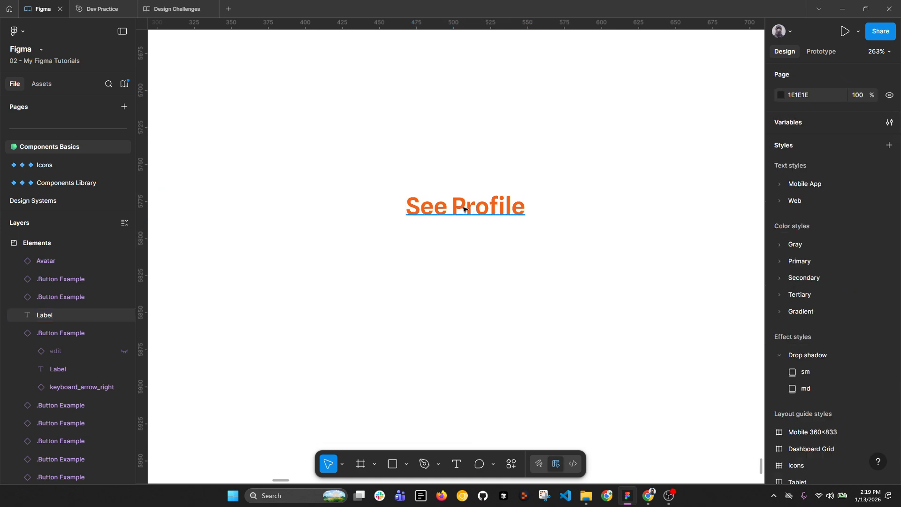
left_click(464, 209)
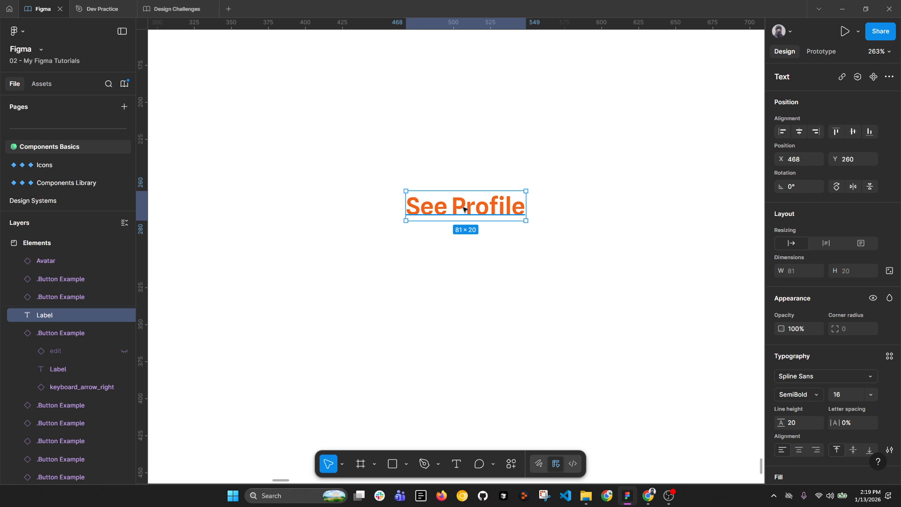
double_click(464, 210)
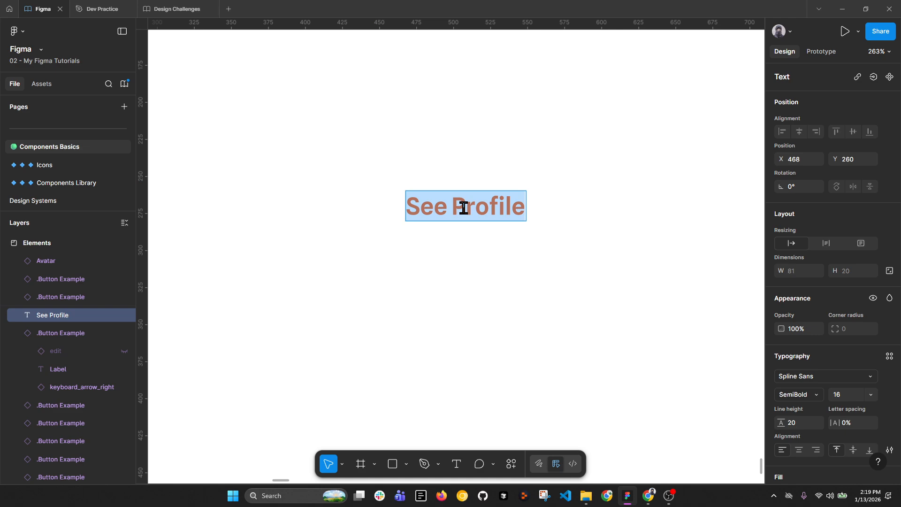
type("340")
key("Escape")
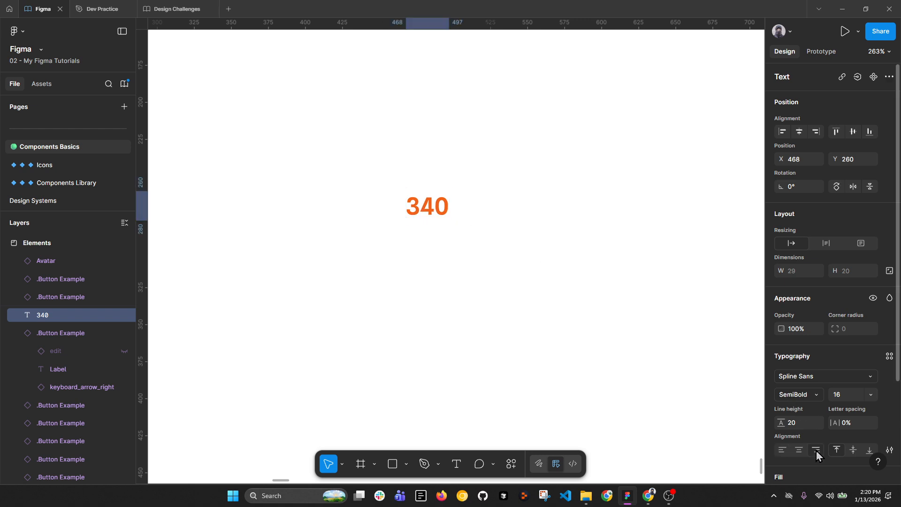
Step: Apply the Gray Tinted/700 colour style to the 340 text's fill
scroll(814, 436, "down", 2)
scroll(815, 436, "down", 2)
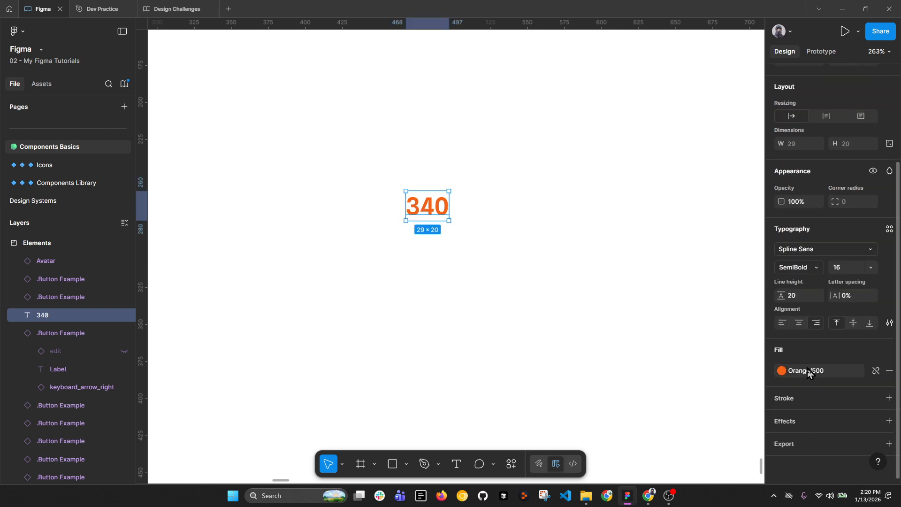
left_click(783, 370)
left_click(668, 339)
Step: Put a copy of 340 just below it reading 111, and select both labels
scroll(417, 195, "up", 5)
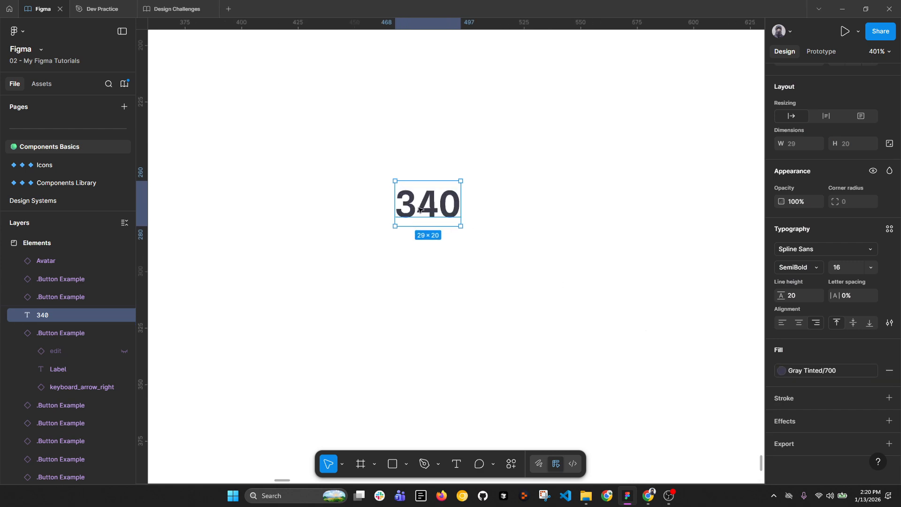
left_click_drag(448, 196, 450, 298)
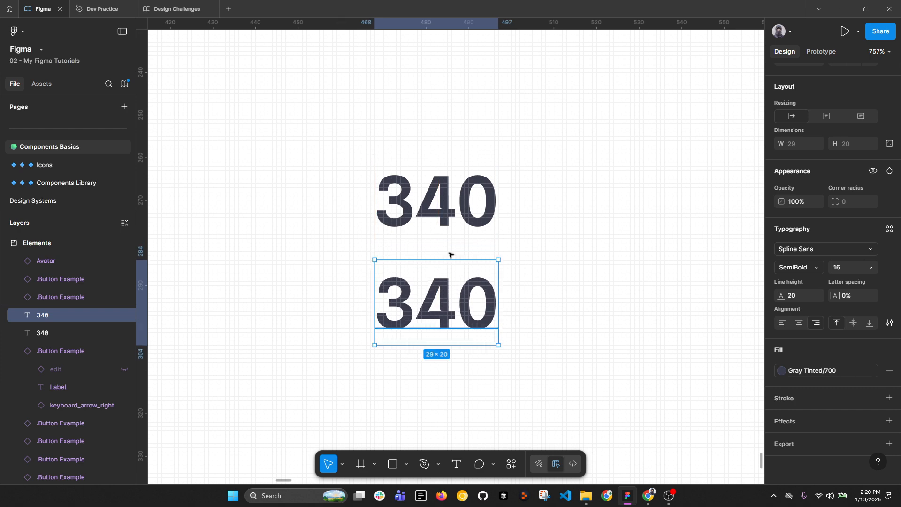
double_click(434, 305)
type("111")
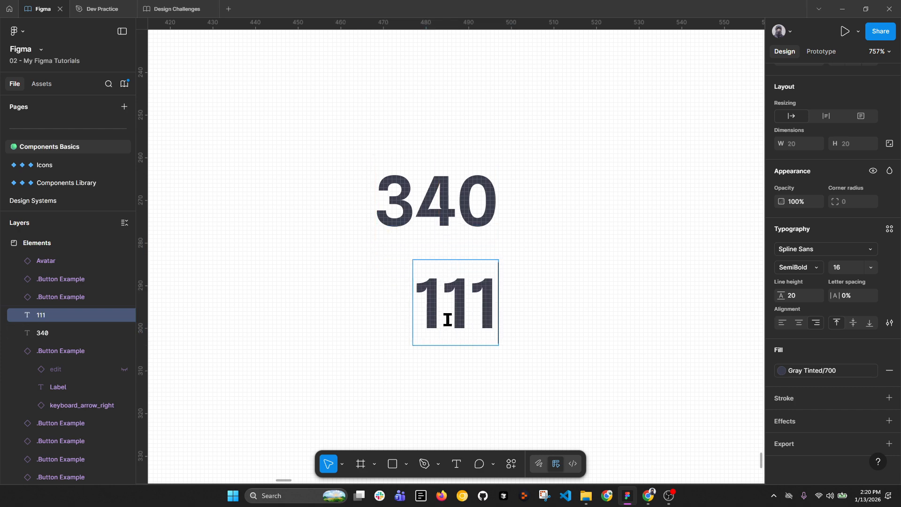
key("Escape")
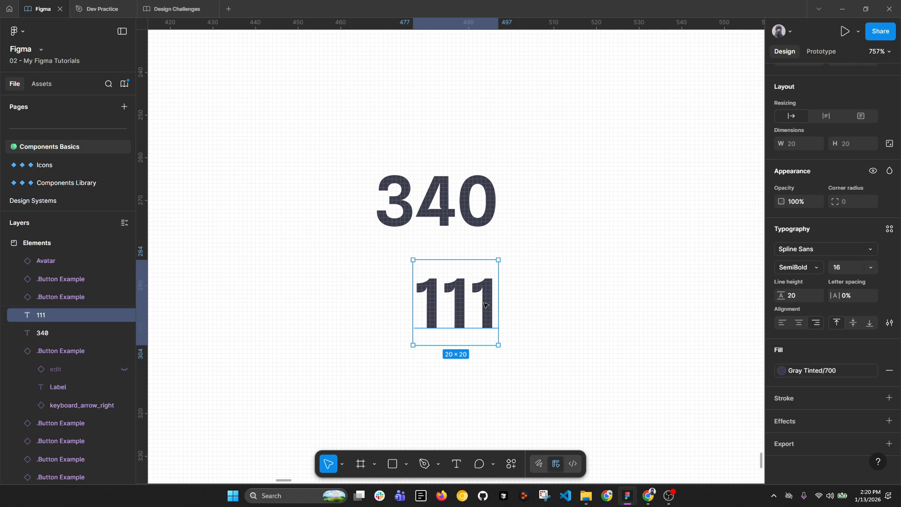
left_click(431, 197, "shift")
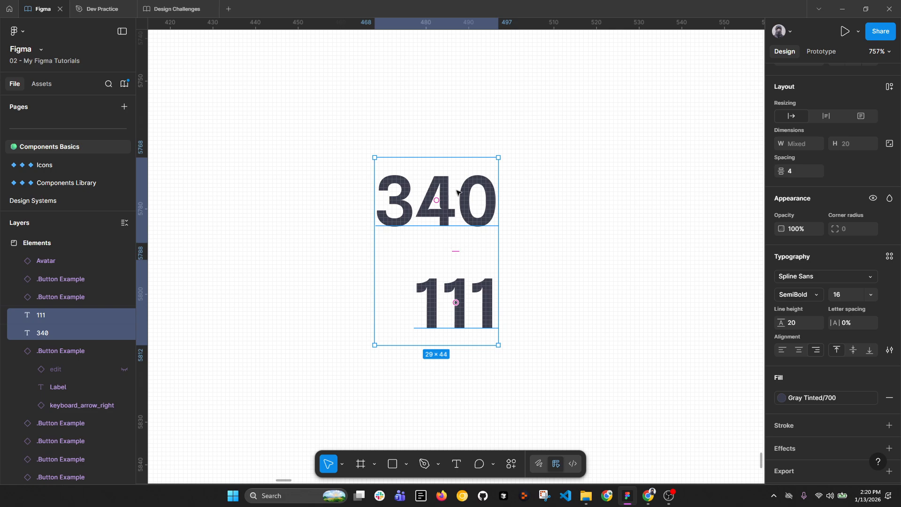
Step: Duplicate the 340/111 pair and position the copy to the right of the originals
left_click(474, 296)
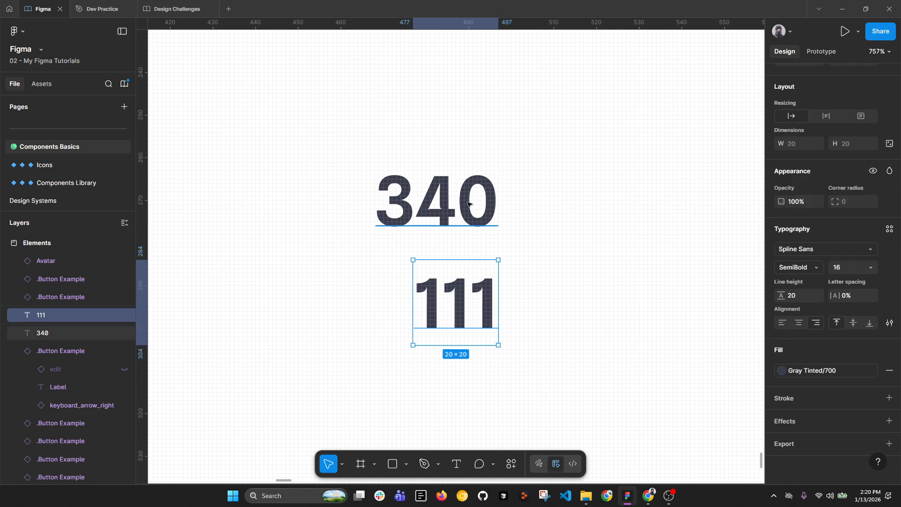
left_click(427, 205, "shift")
left_click_drag(427, 206, 663, 205)
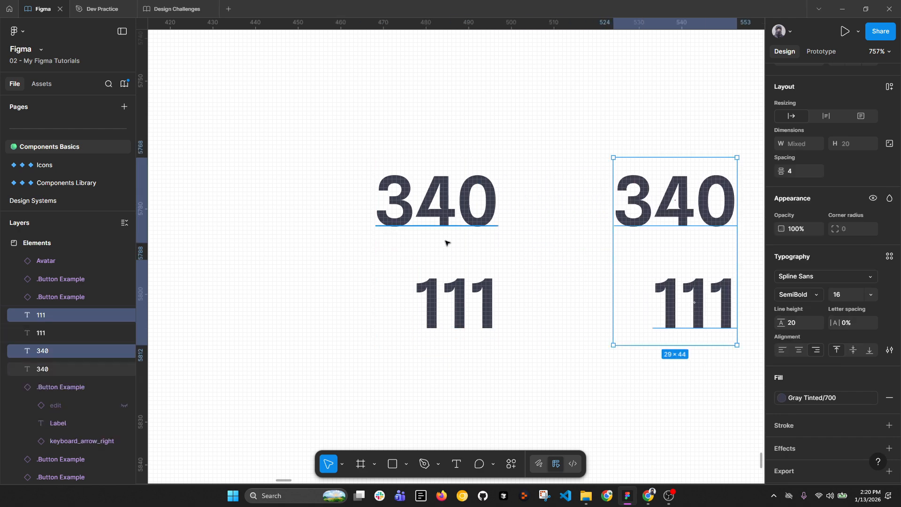
scroll(447, 242, "right", 3)
key("Left")
key("Left")
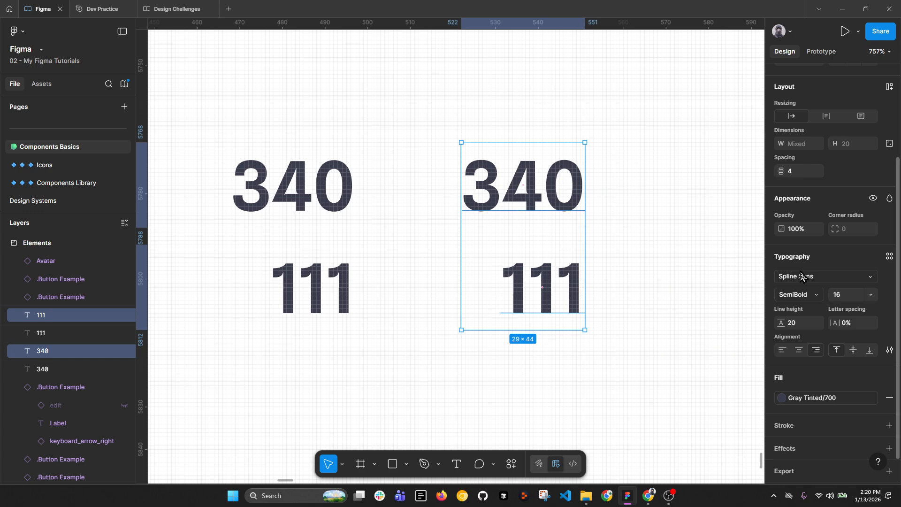
Step: Look through the font list without changing it, then reselect the right-hand 340/111 pair
left_click(801, 277)
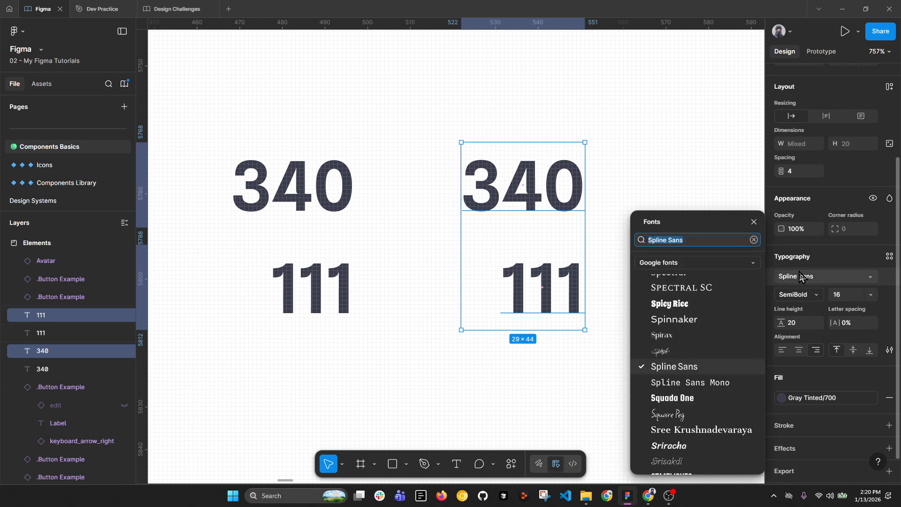
left_click(704, 175)
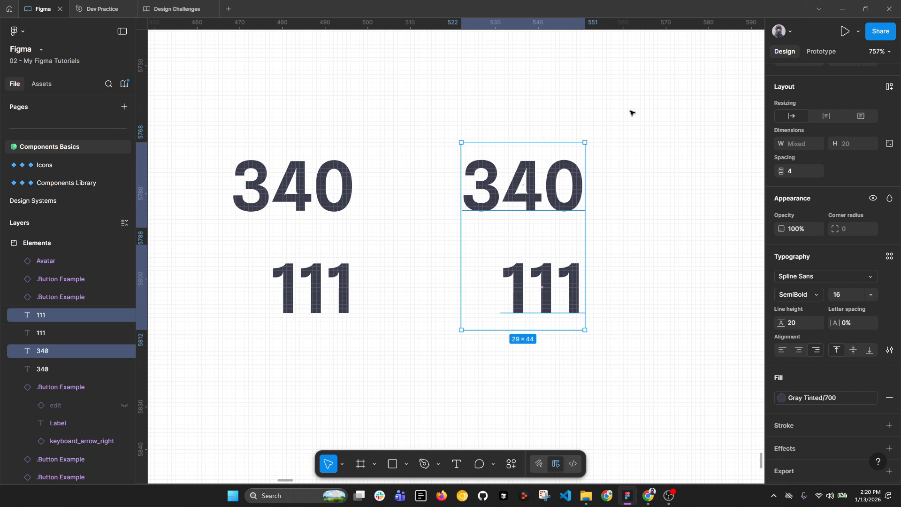
left_click_drag(631, 113, 523, 303)
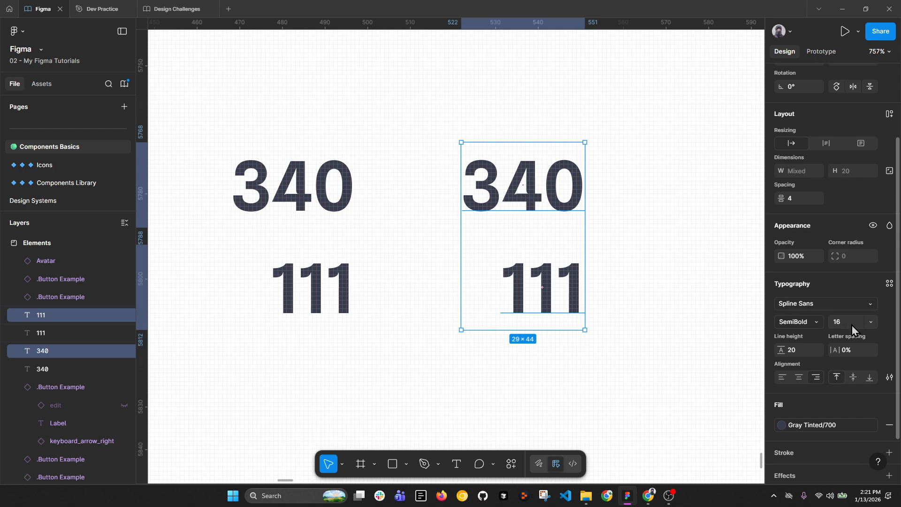
left_click(890, 378)
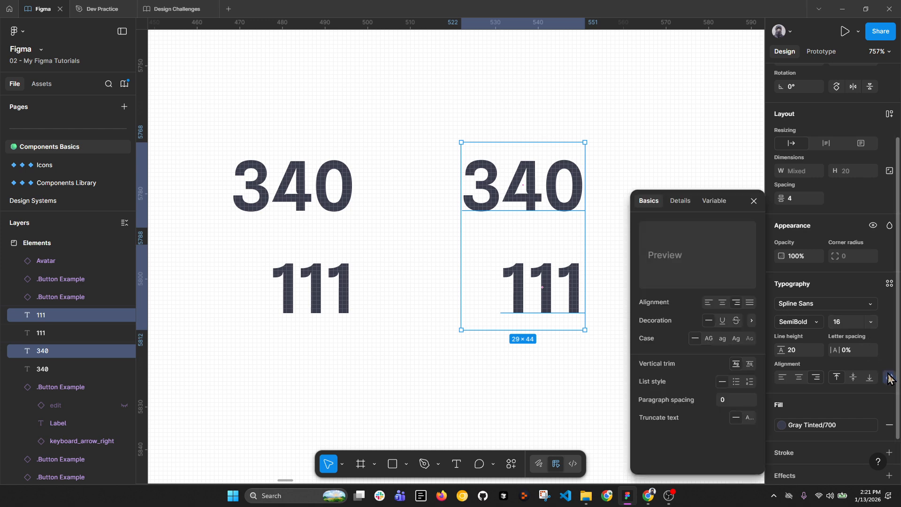
Step: Set the right-hand 340 and 111 Numbers Style to tabular figures after comparing default and proportional
left_click(680, 200)
scroll(723, 329, "down", 2)
scroll(721, 331, "down", 1)
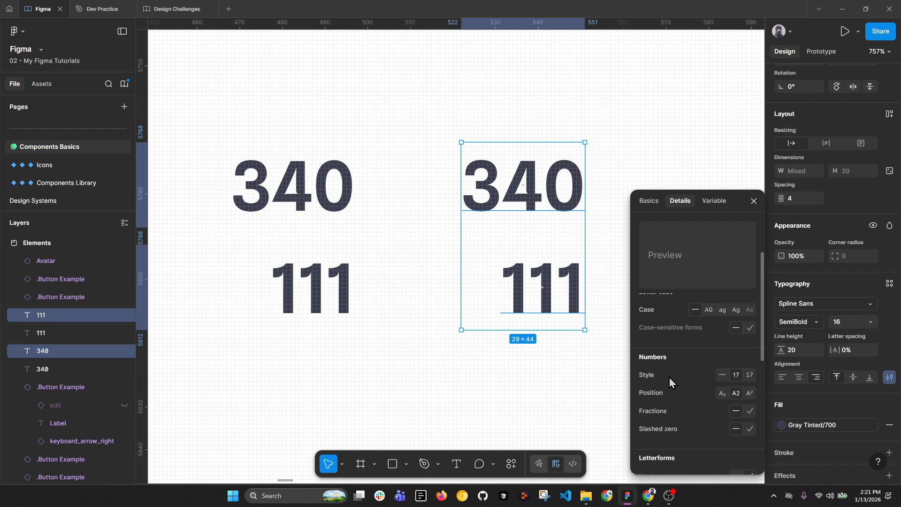
left_click(724, 375)
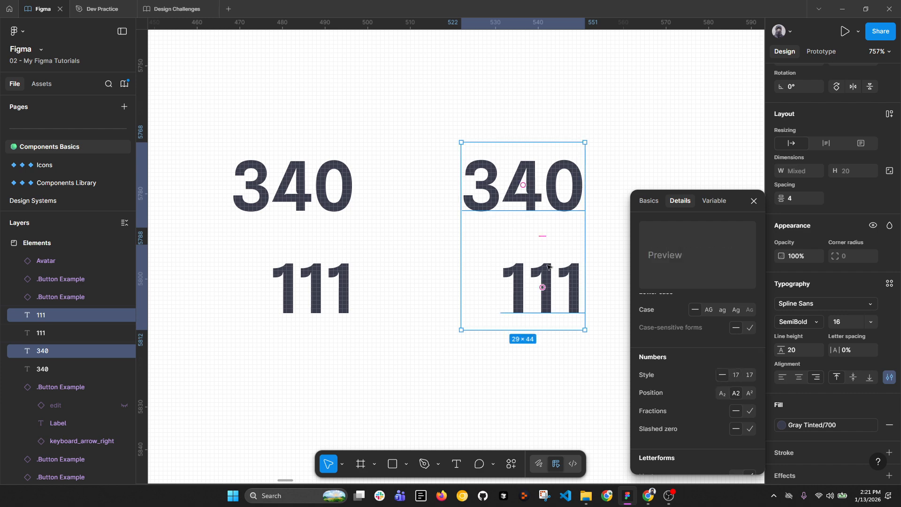
left_click(737, 376)
left_click(750, 375)
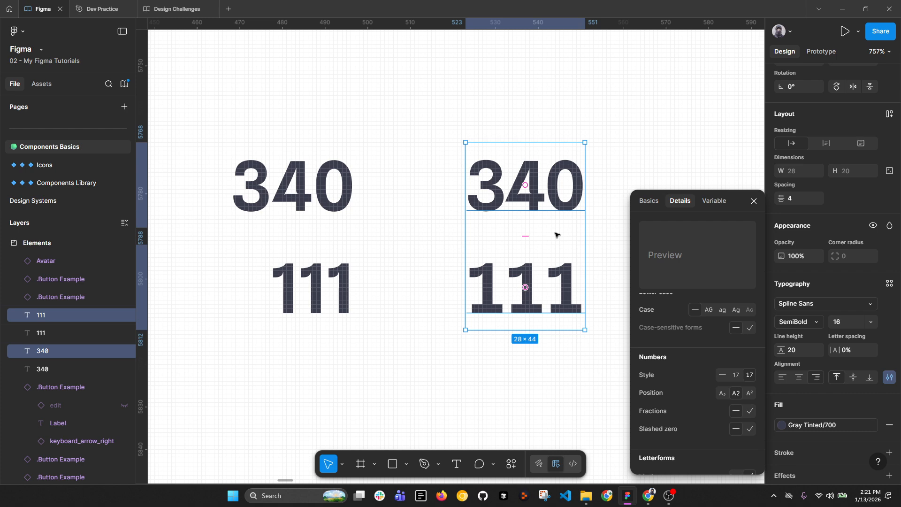
left_click(753, 201)
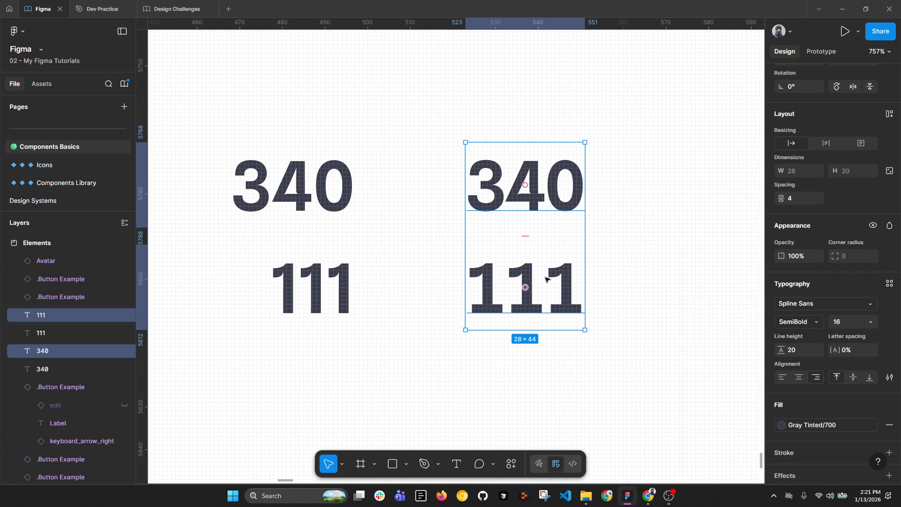
left_click(546, 280)
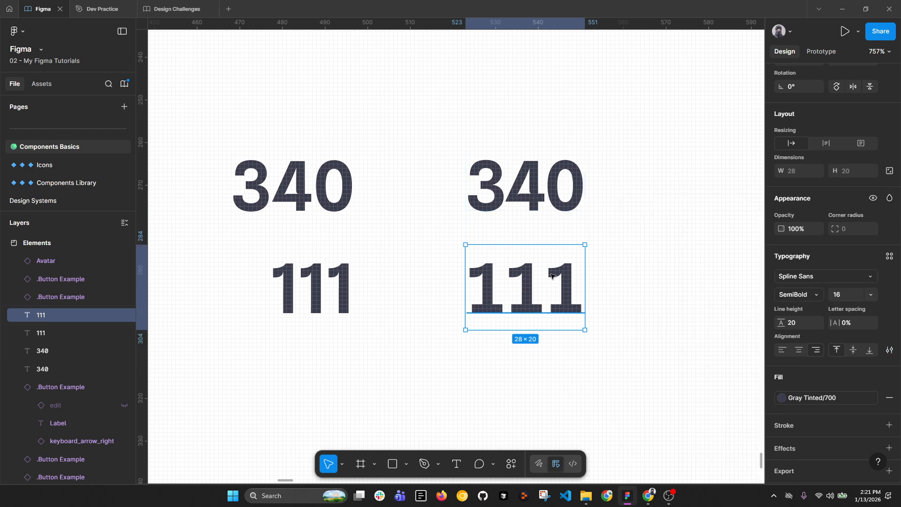
Step: Save the 111 text's typography as a new text style named Table/Reg
left_click(890, 257)
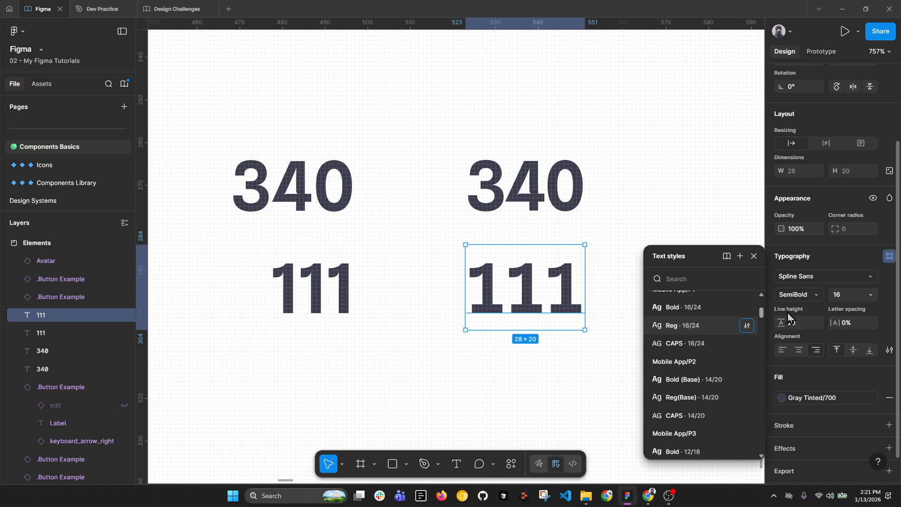
scroll(684, 348, "up", 1)
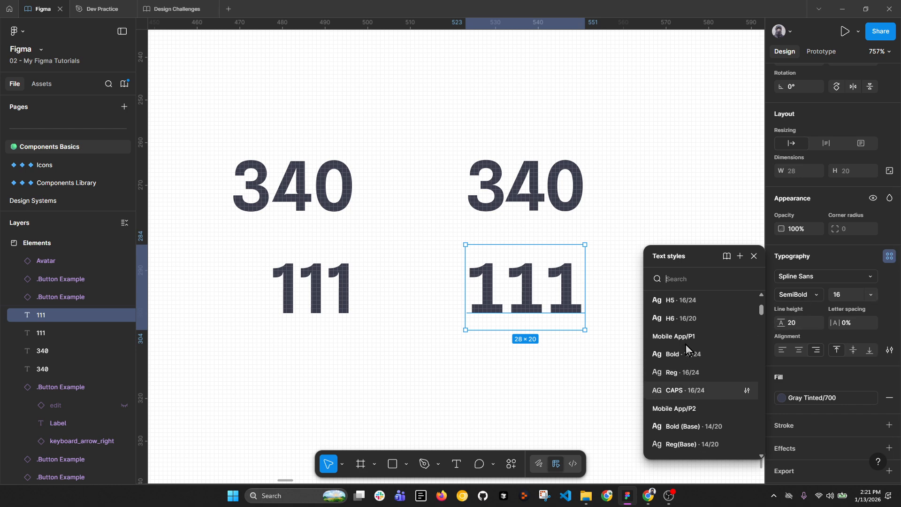
left_click(741, 256)
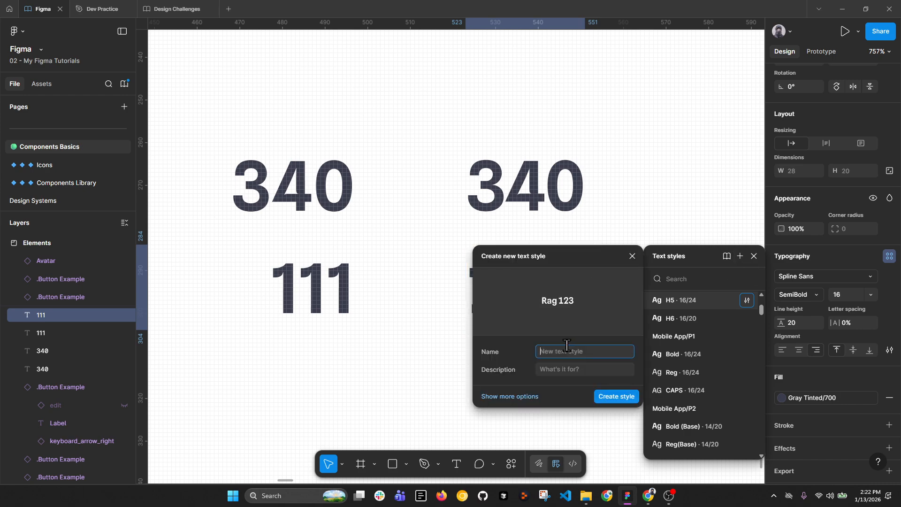
type("Table / Reg")
key("Return")
Step: Change the Table/Reg text style's font weight to Regular
left_click(845, 295)
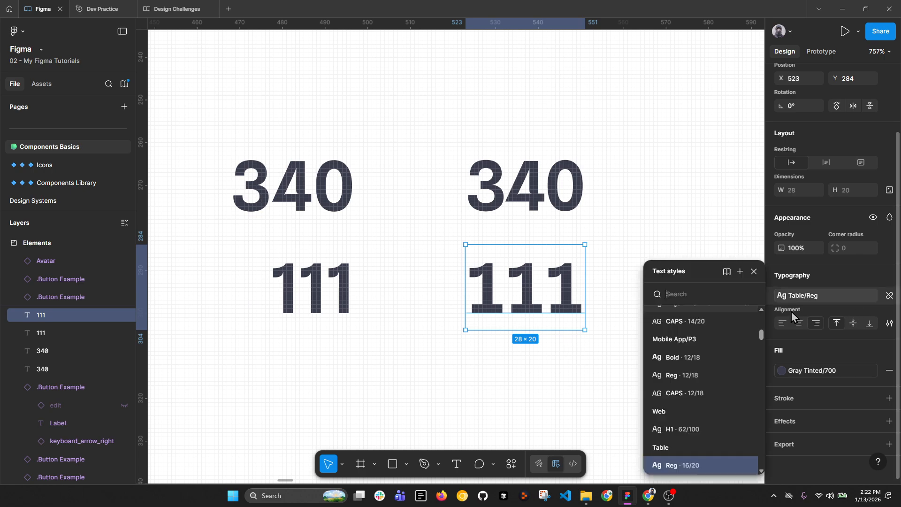
left_click(747, 466)
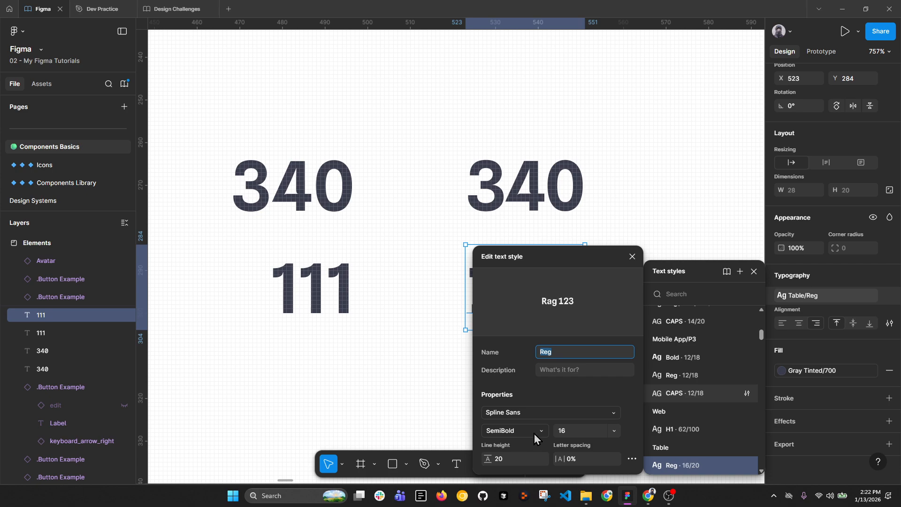
left_click(535, 438)
left_click(530, 383)
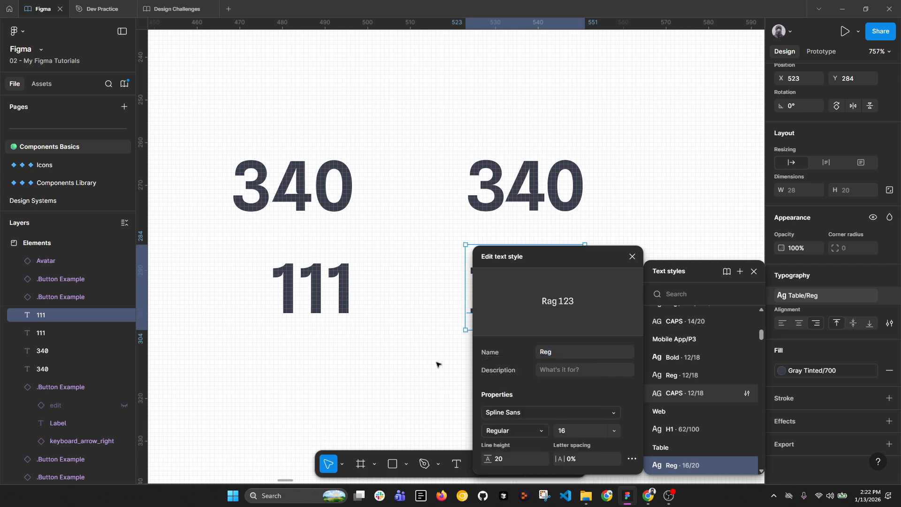
left_click(437, 365)
scroll(511, 282, "up", 3)
left_click(511, 282)
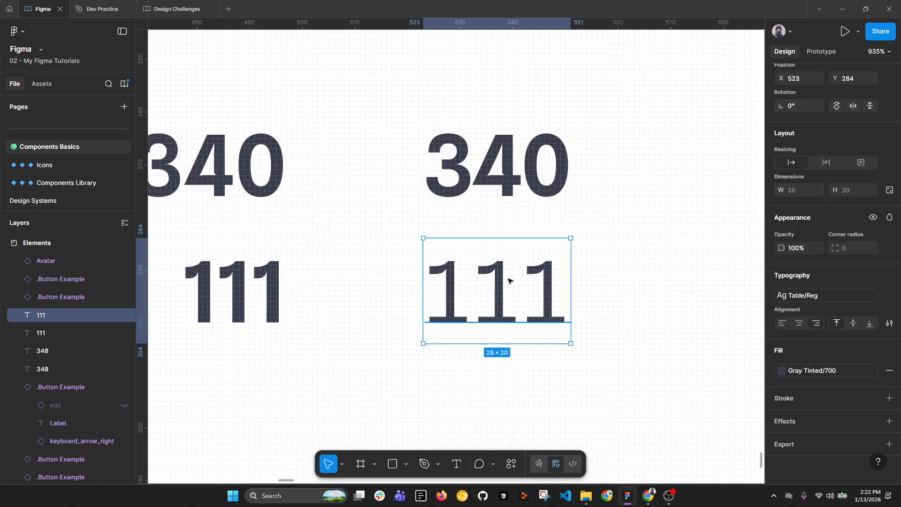
Step: Copy the 111 text's Table/Reg styling and paste it onto the right-hand 340
key("ctrl+alt+c")
left_click(517, 188)
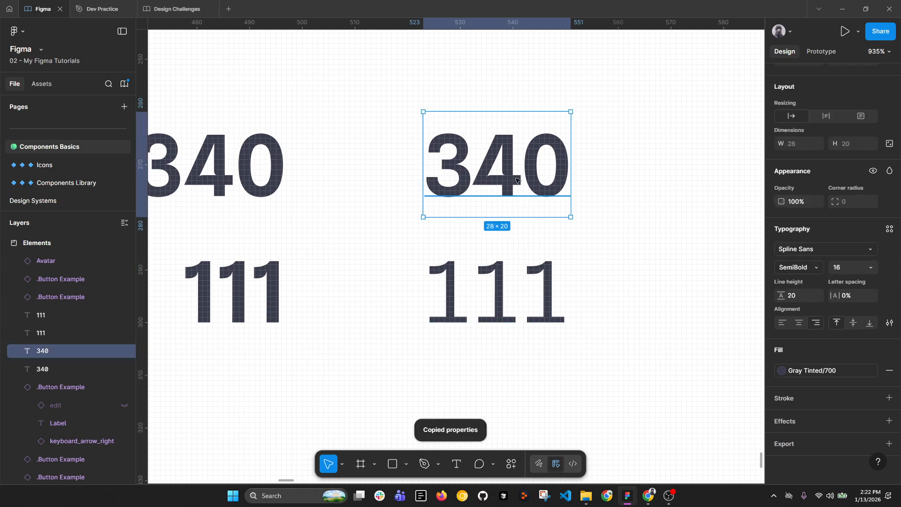
key("ctrl+alt+v")
scroll(520, 235, "down", 3)
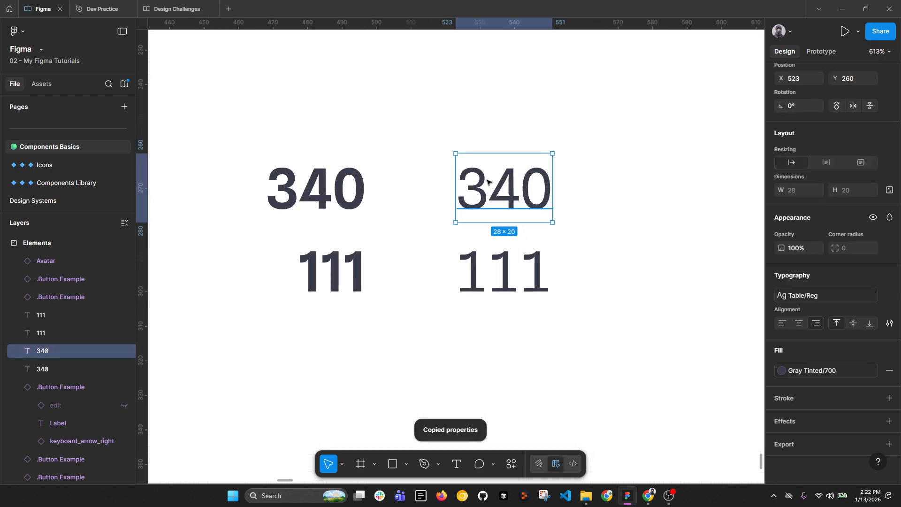
left_click_drag(492, 119, 515, 302)
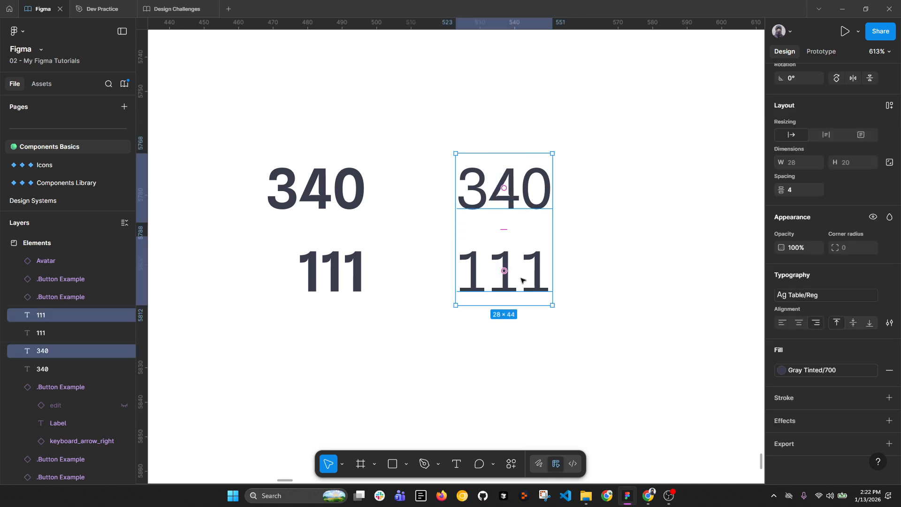
left_click(595, 259)
Step: Make a copy of the bold 340/111 pair placed further to the right
left_click(311, 187)
left_click_drag(252, 208, 338, 207)
scroll(395, 199, "up", 1)
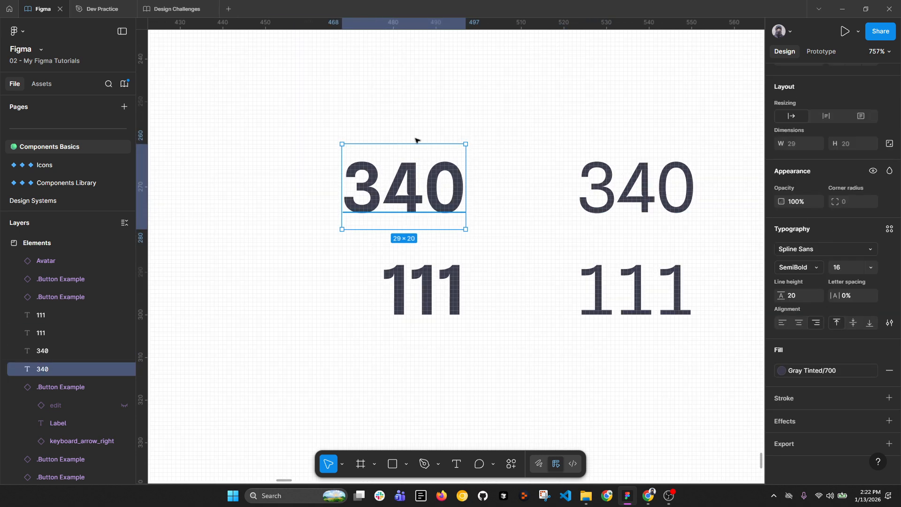
left_click_drag(423, 107, 431, 336)
scroll(322, 263, "down", 2)
left_click_drag(337, 217, 483, 226, "alt")
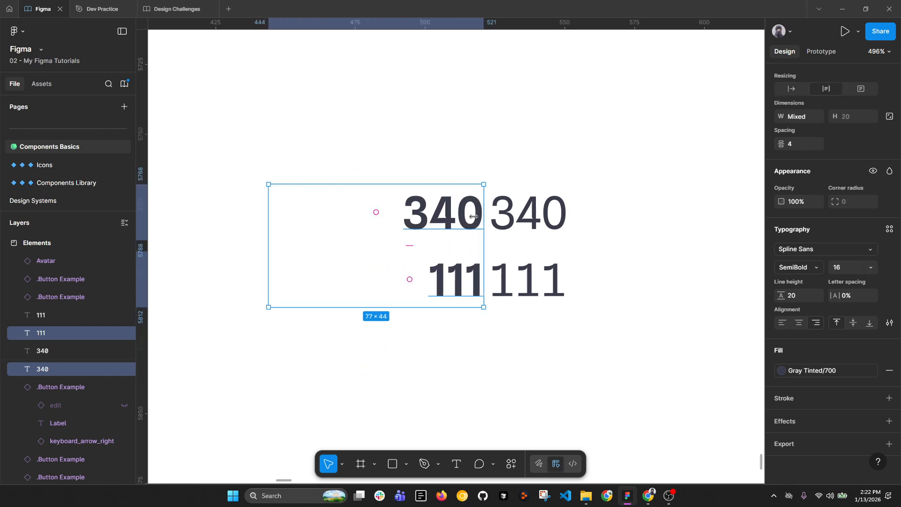
key("ctrl+z")
left_click_drag(392, 227, 444, 226, "alt")
scroll(444, 224, "up", 4)
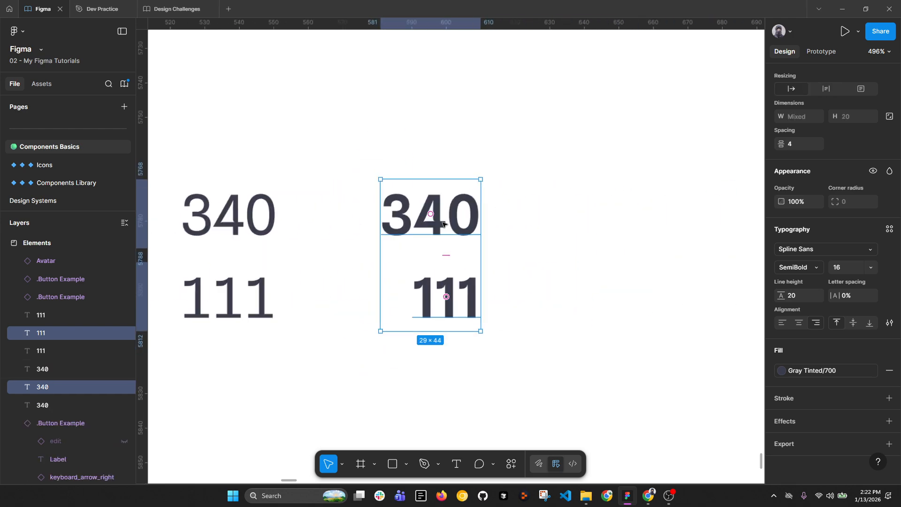
left_click(464, 337)
Step: Set the copied bold numbers to Roboto Mono, then bring up the tabular fonts search in Chrome
left_click(890, 322)
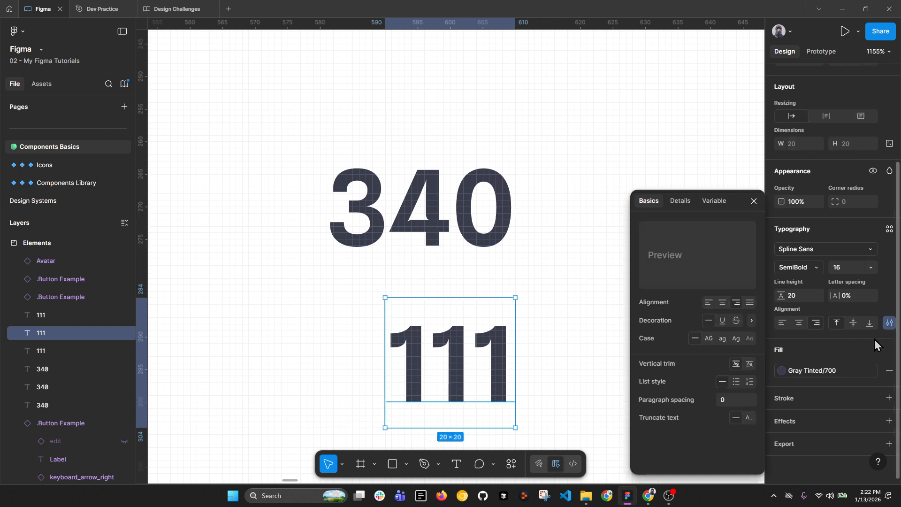
left_click(817, 253)
type("robo")
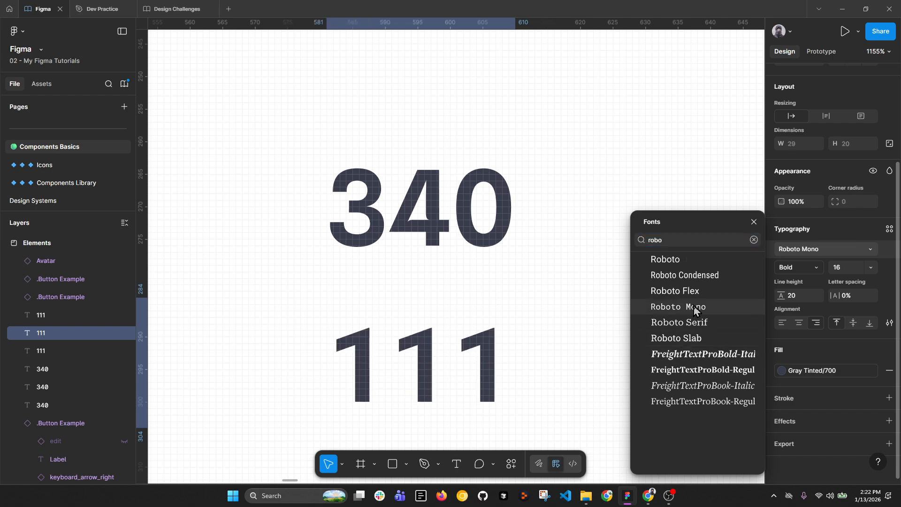
left_click(495, 316)
left_click(467, 245)
left_click(792, 249)
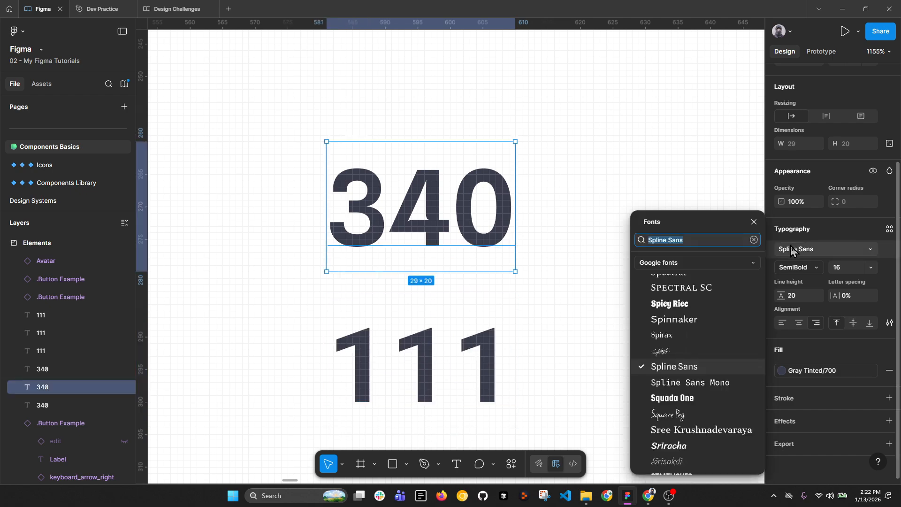
type("robi")
key("BackSpace")
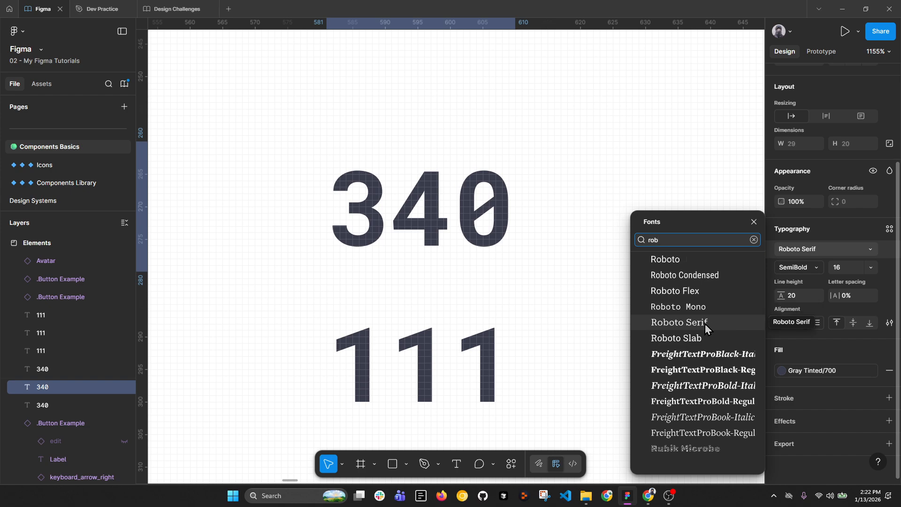
left_click(706, 307)
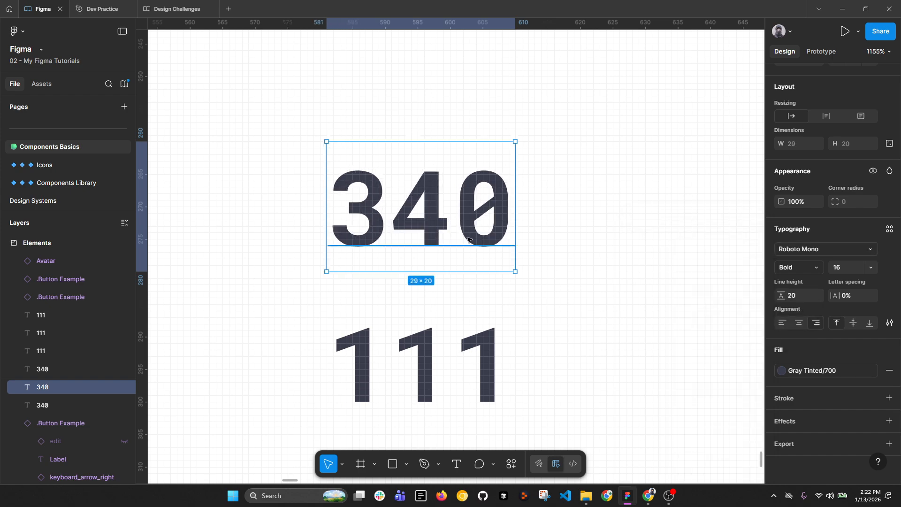
scroll(468, 240, "down", 3)
left_click(459, 310, "shift")
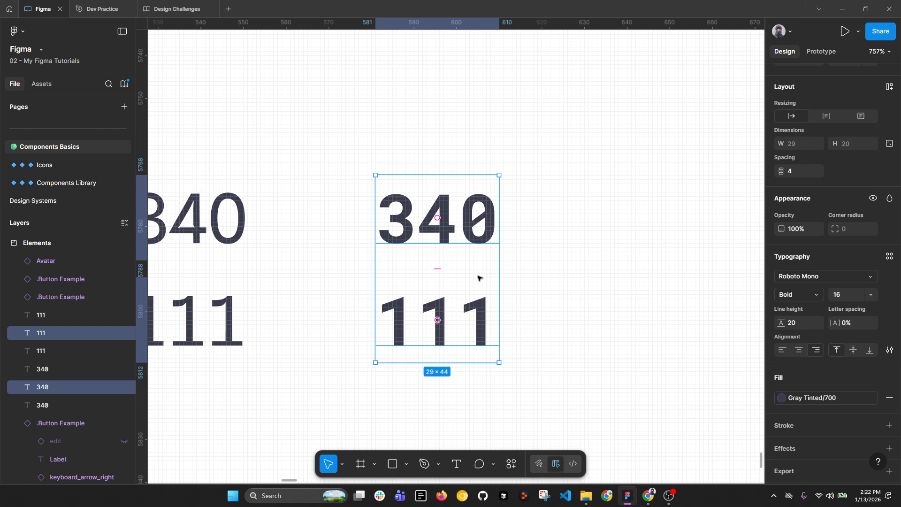
scroll(478, 278, "down", 2)
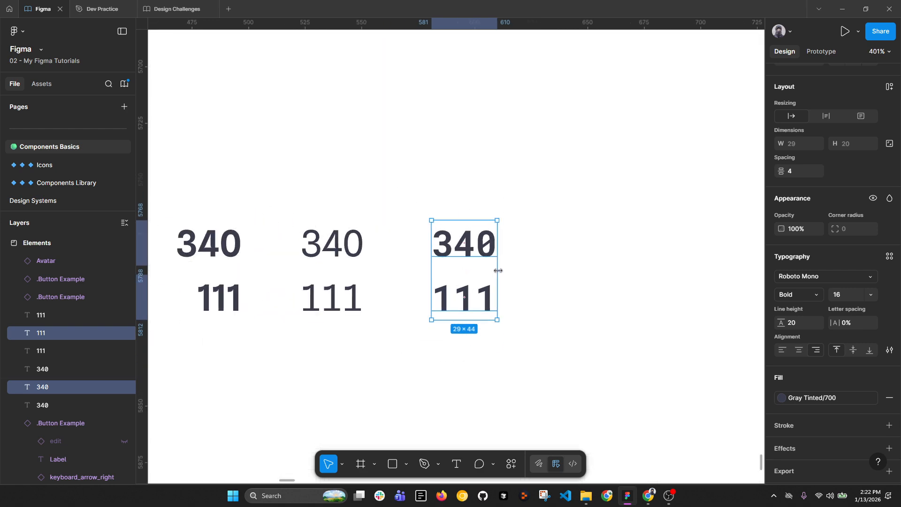
left_click(647, 495)
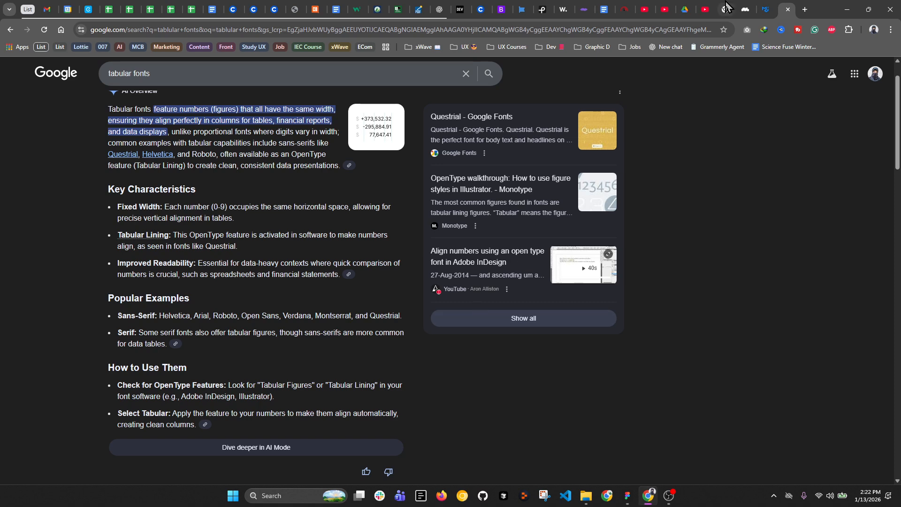
Step: Skim the tabular fonts results, then return to Mobbin's OpenSea trending collections table screen
left_click(748, 8)
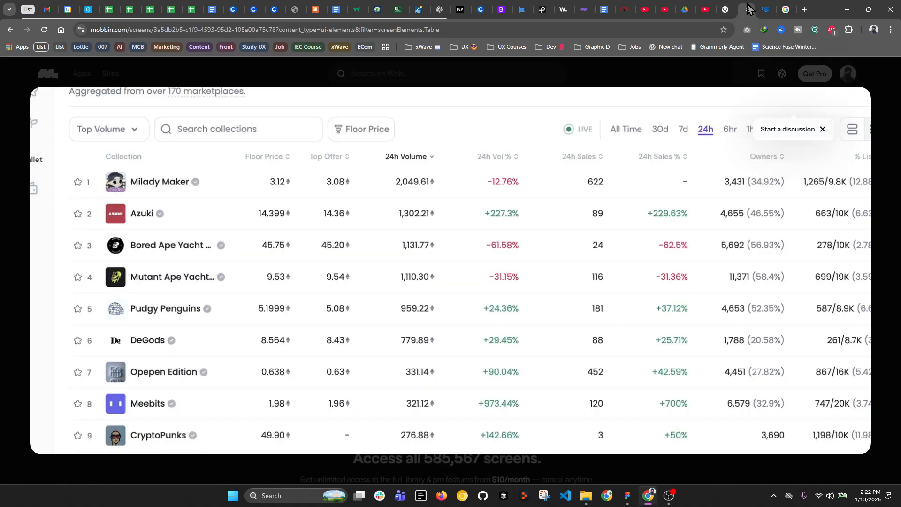
left_click(783, 10)
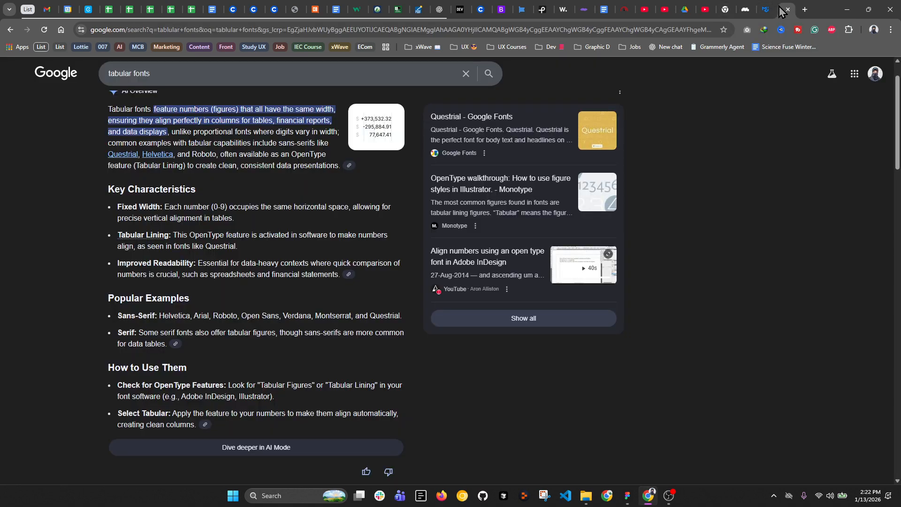
scroll(165, 295, "down", 2)
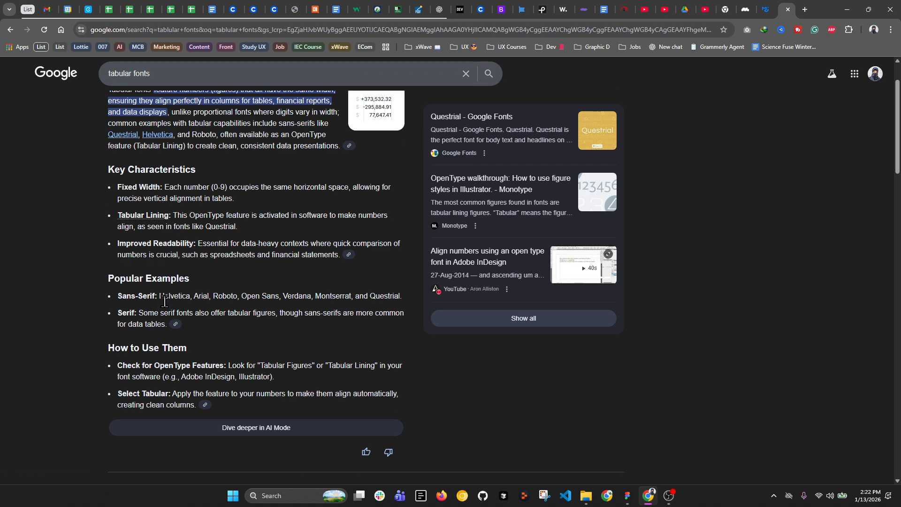
scroll(166, 315, "down", 1)
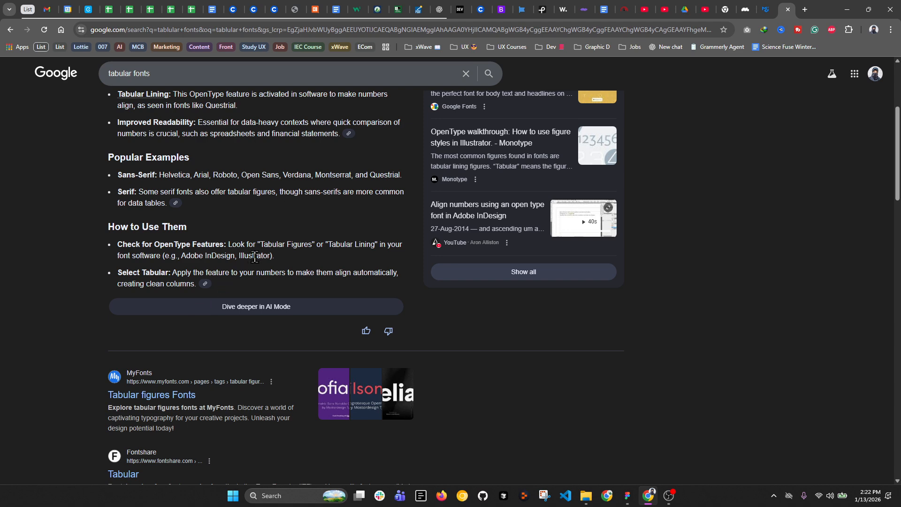
left_click(61, 30)
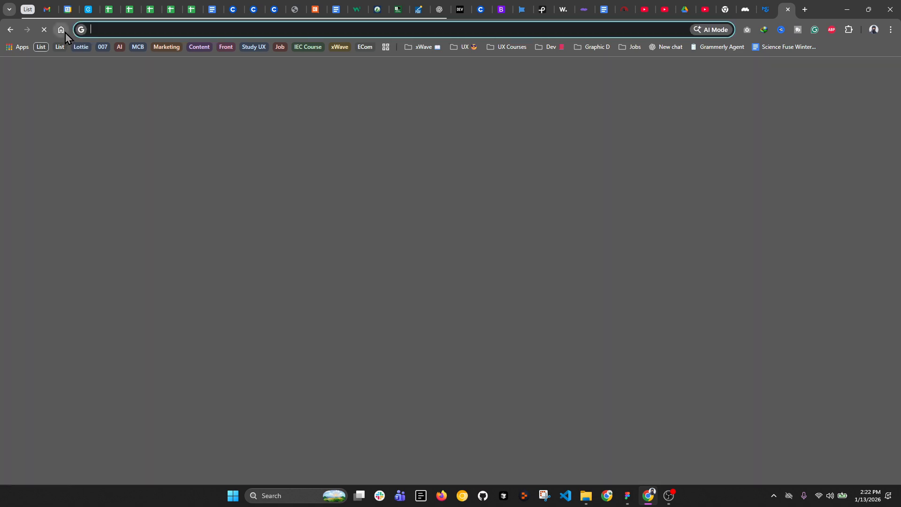
left_click(746, 9)
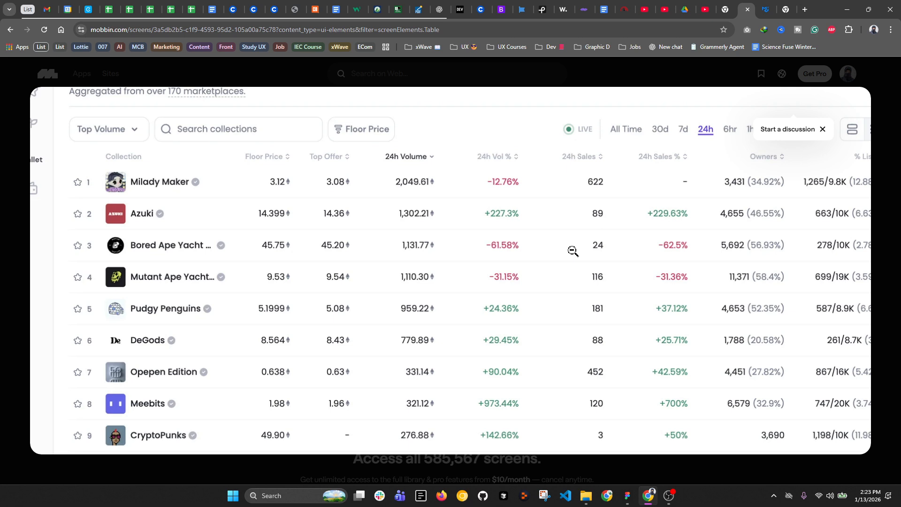
Step: Back in Figma, pan across the Whop, Attio and Shopify table screenshots
left_click(627, 495)
scroll(495, 169, "down", 3)
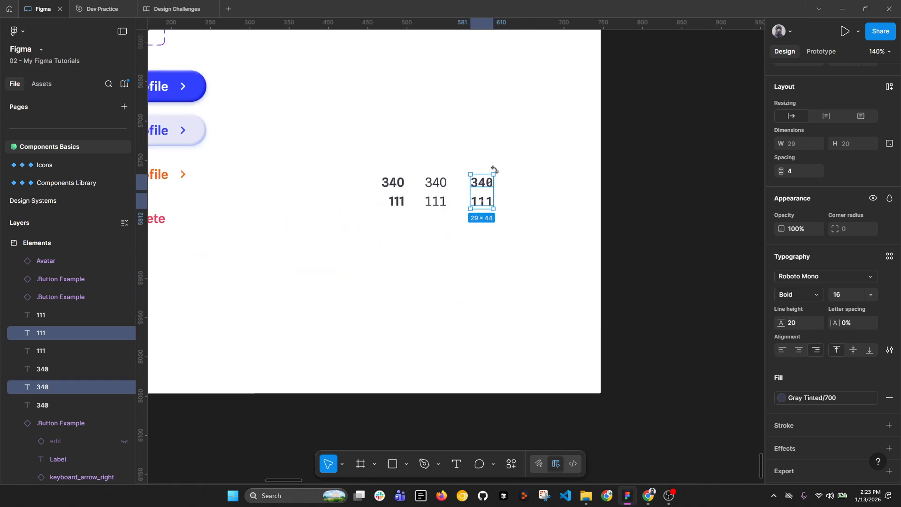
scroll(494, 169, "down", 3)
scroll(310, 85, "up", 3)
left_click_drag(315, 68, 357, 75)
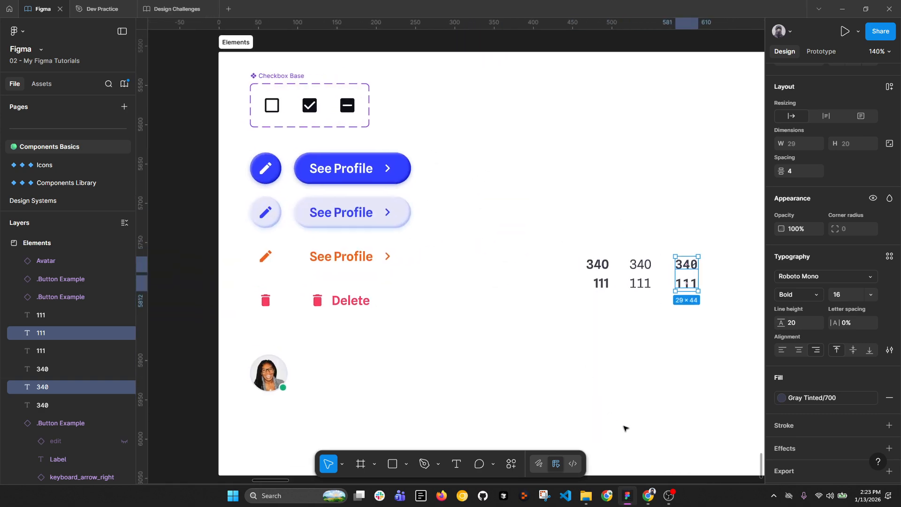
scroll(402, 255, "down", 5)
left_click_drag(479, 160, 363, 277)
scroll(360, 121, "down", 1)
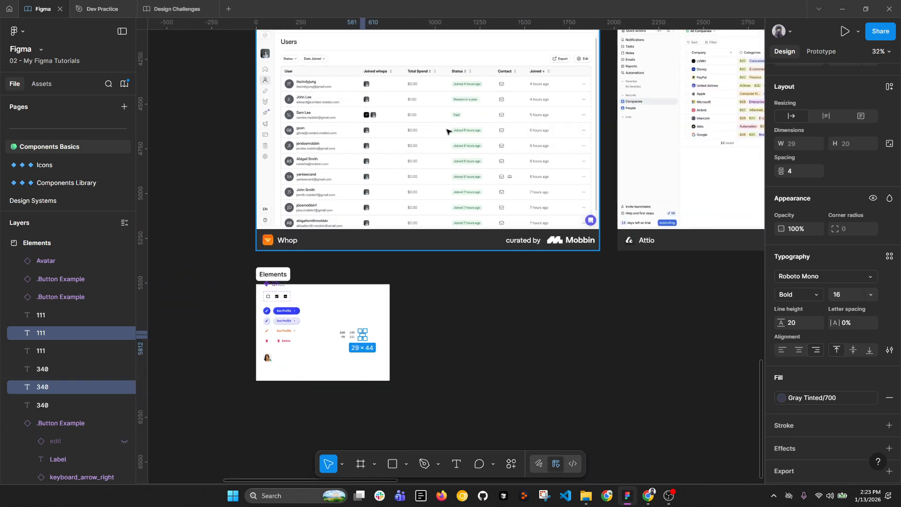
left_click_drag(390, 88, 352, 132)
scroll(312, 127, "up", 3)
left_click_drag(674, 189, 552, 179)
scroll(538, 195, "right", 10)
scroll(491, 142, "up", 3)
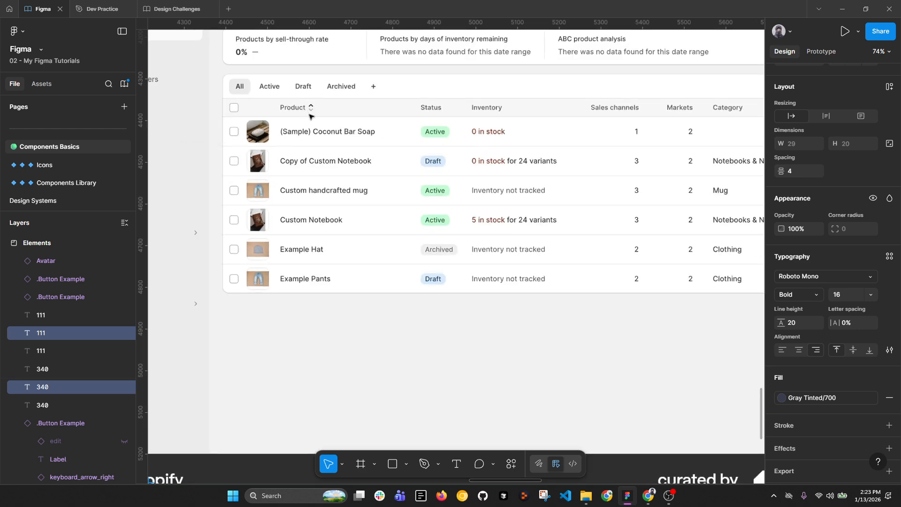
mouse_move(560, 161)
left_mouse_down()
mouse_move(535, 161)
mouse_move(563, 164)
left_mouse_up()
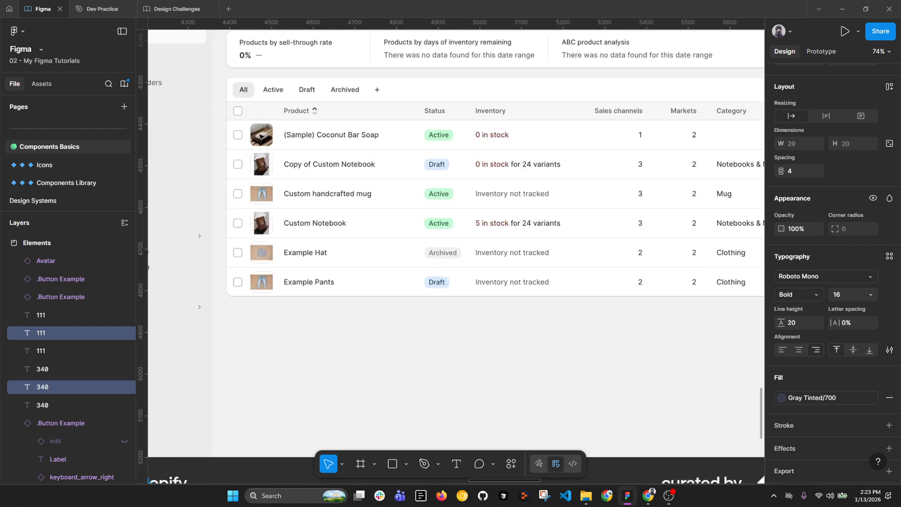
Step: Inspect the Uniswap screenshot, then pan back past OpenSea and select the Whop screenshot
scroll(260, 112, "down", 2)
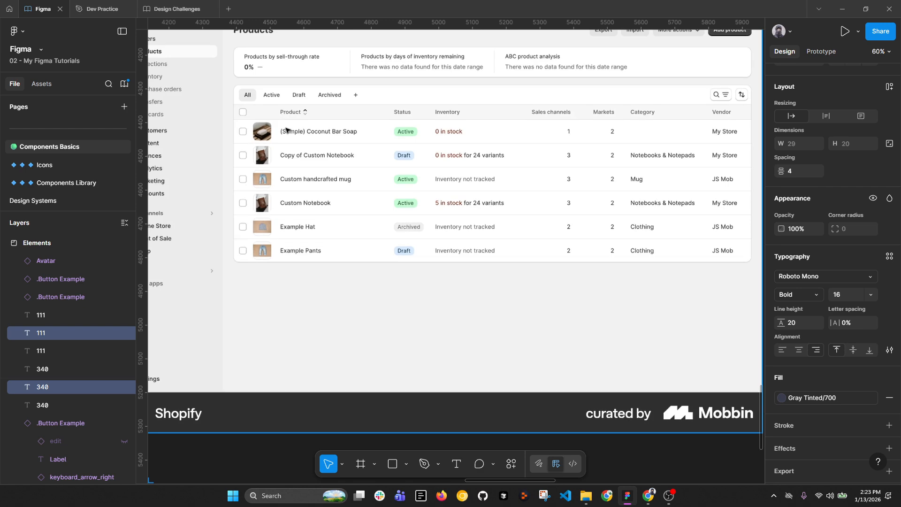
scroll(537, 162, "right", 6)
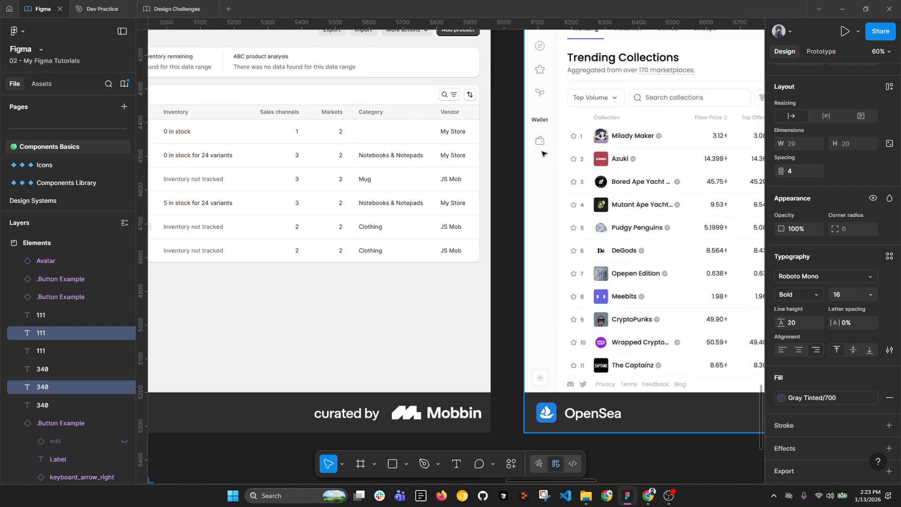
scroll(368, 155, "right", 10)
scroll(300, 173, "right", 4)
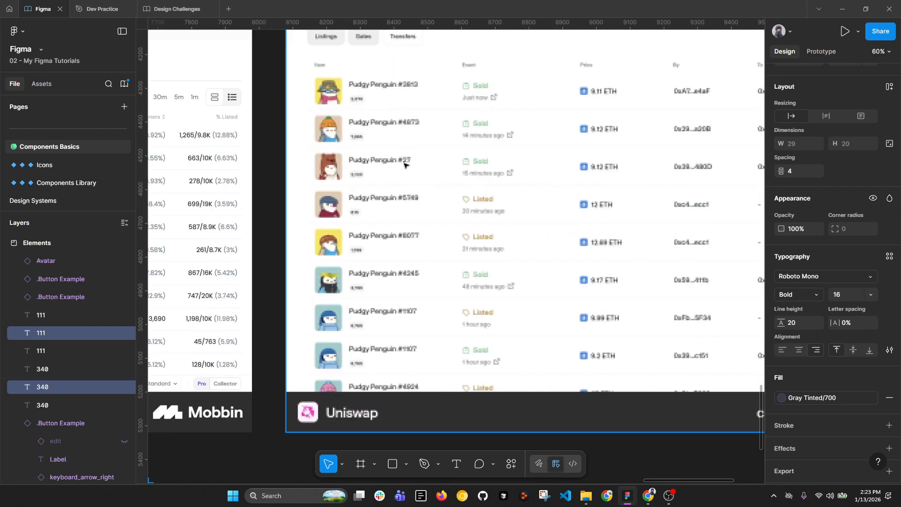
scroll(403, 165, "down", 3)
scroll(477, 146, "up", 1)
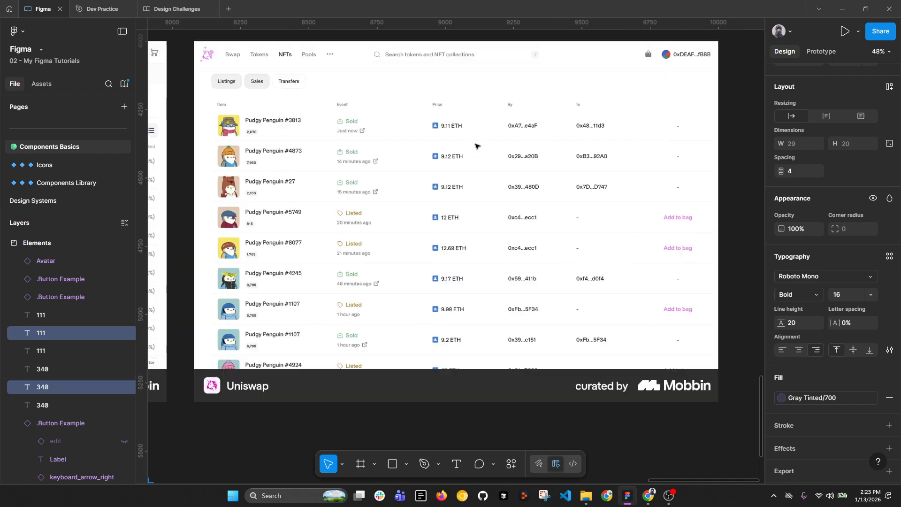
left_click(352, 145)
scroll(602, 167, "down", 1)
left_click_drag(249, 191, 725, 195)
scroll(697, 191, "down", 5)
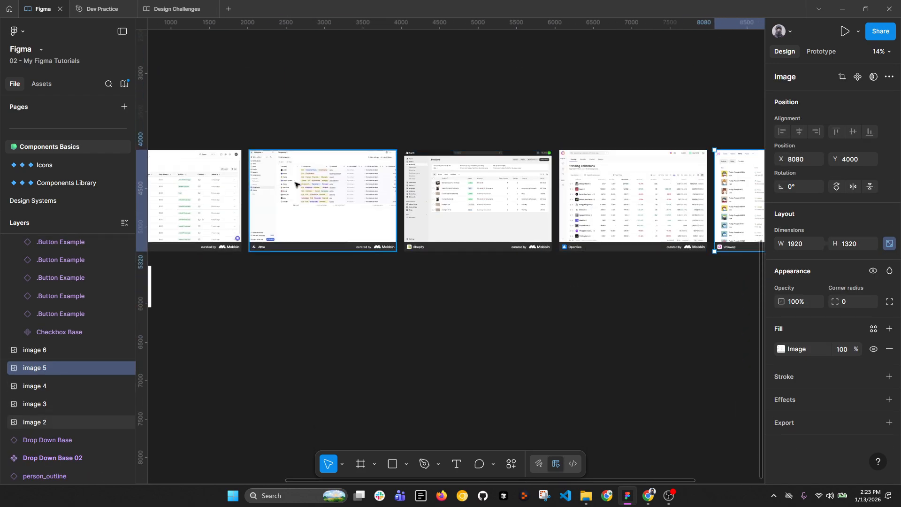
left_click_drag(157, 207, 451, 199)
scroll(439, 201, "up", 5)
left_click(427, 133)
scroll(389, 125, "down", 2)
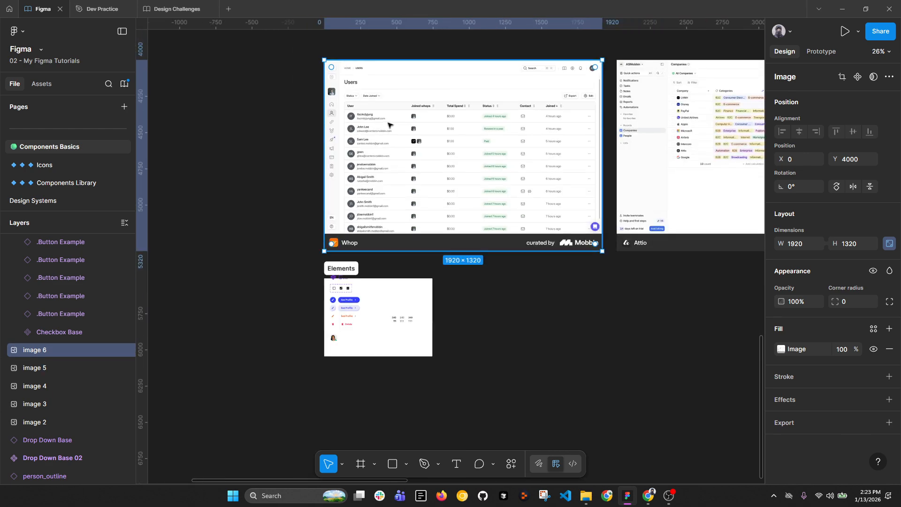
scroll(418, 123, "up", 2)
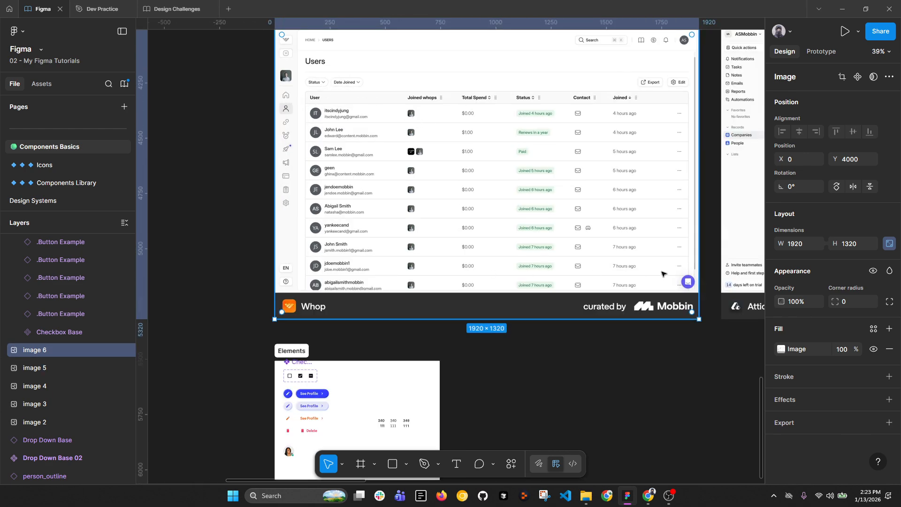
scroll(599, 142, "up", 2)
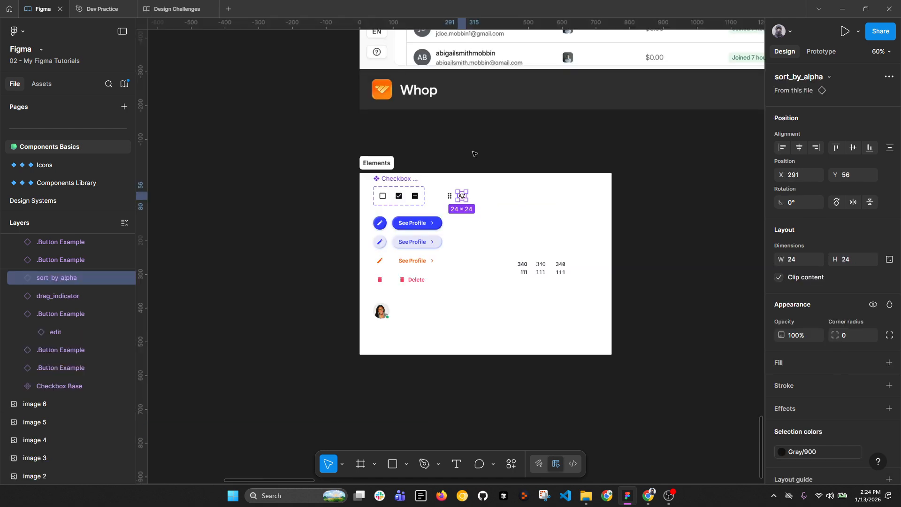
Step: Delete the six 340/111 number text layers from the Elements frame
scroll(455, 158, "up", 3)
left_click(503, 131)
scroll(302, 257, "right", 3)
scroll(302, 258, "down", 1)
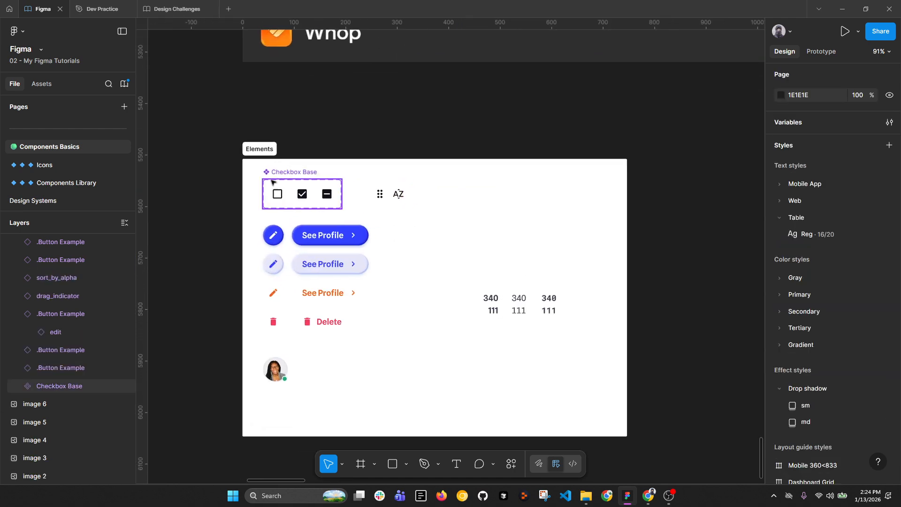
left_click_drag(461, 272, 573, 328)
key("Delete")
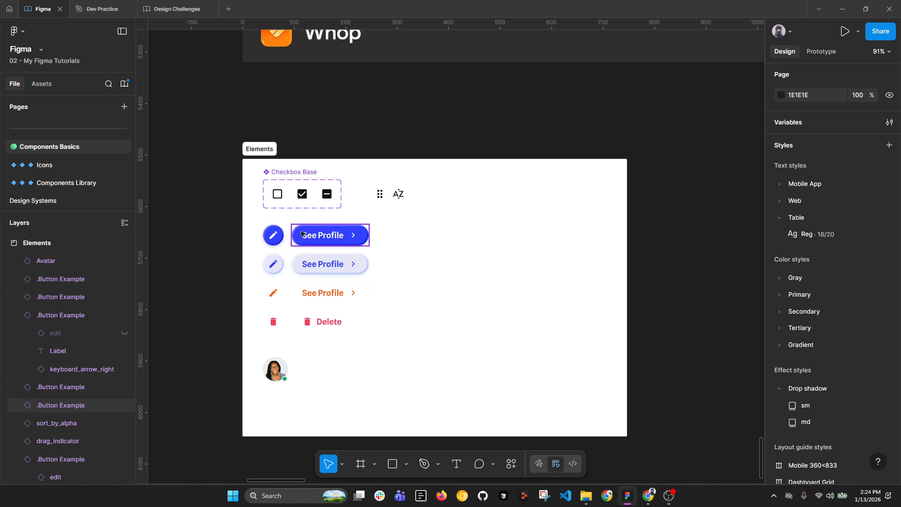
Step: Go to the Components Library page and view its button variants
scroll(301, 235, "up", 5)
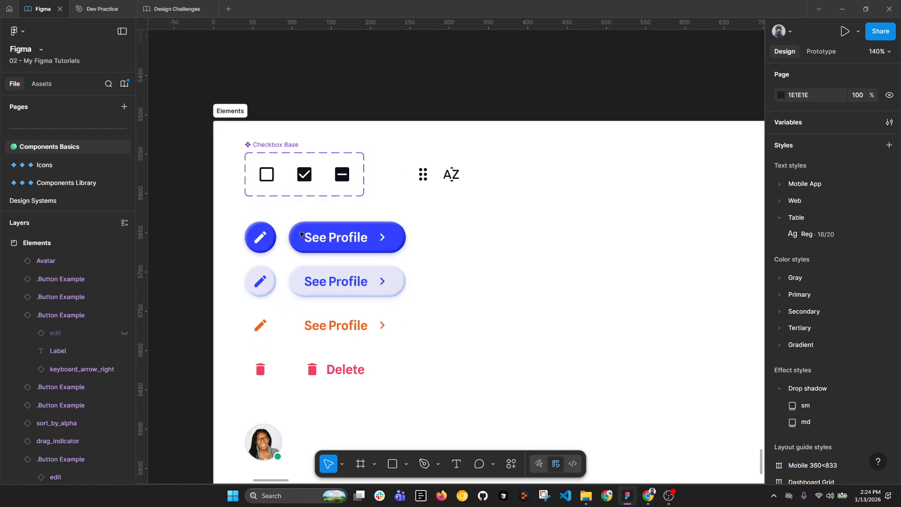
left_click(89, 187)
scroll(517, 199, "left", 10)
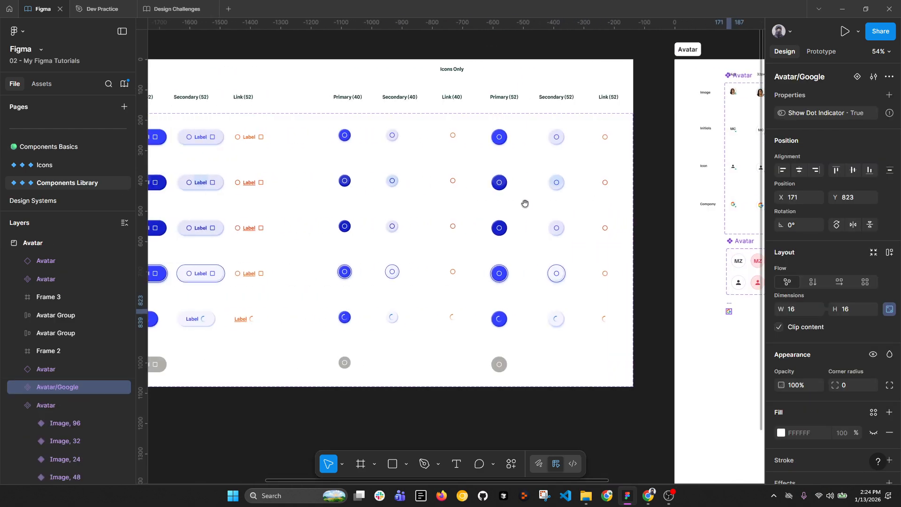
scroll(532, 197, "down", 3)
Step: Return to the Components Basics page and select the See Profile, link-style and Delete button rows
left_click(49, 146)
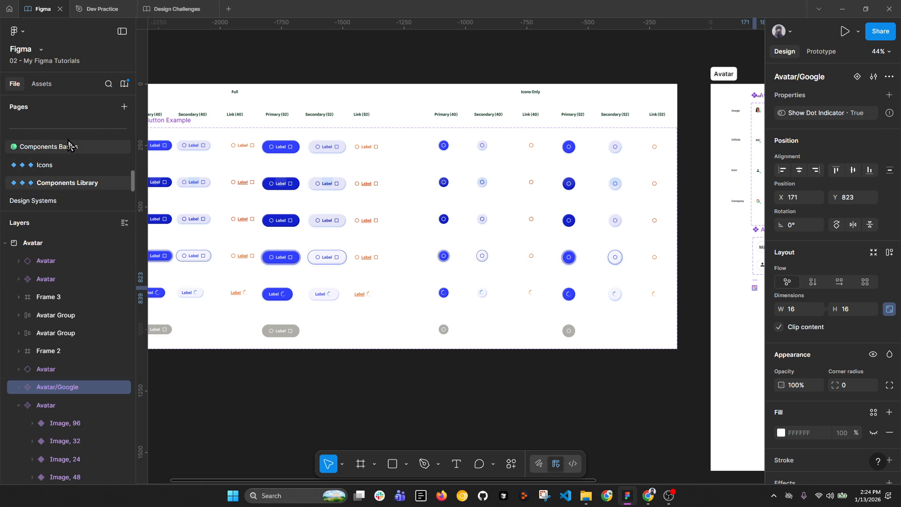
left_click(312, 233)
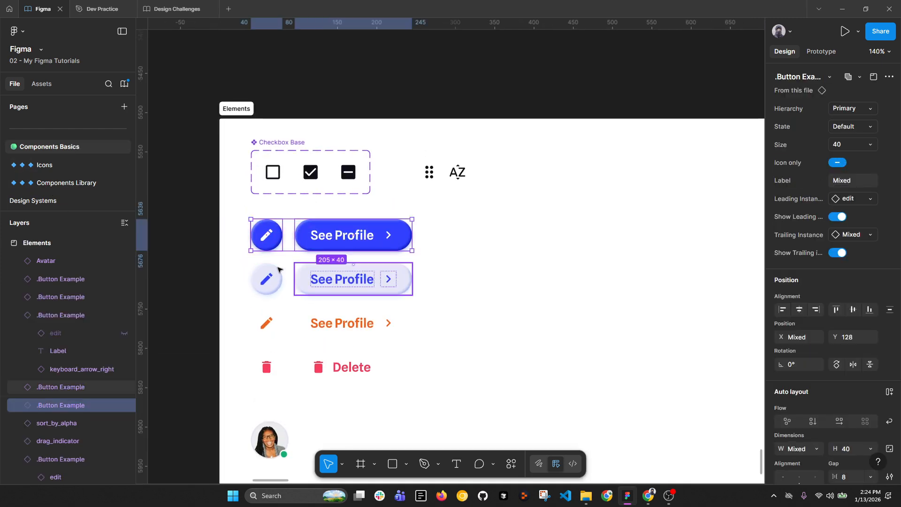
left_click_drag(185, 284, 321, 297)
left_click_drag(223, 318, 405, 321)
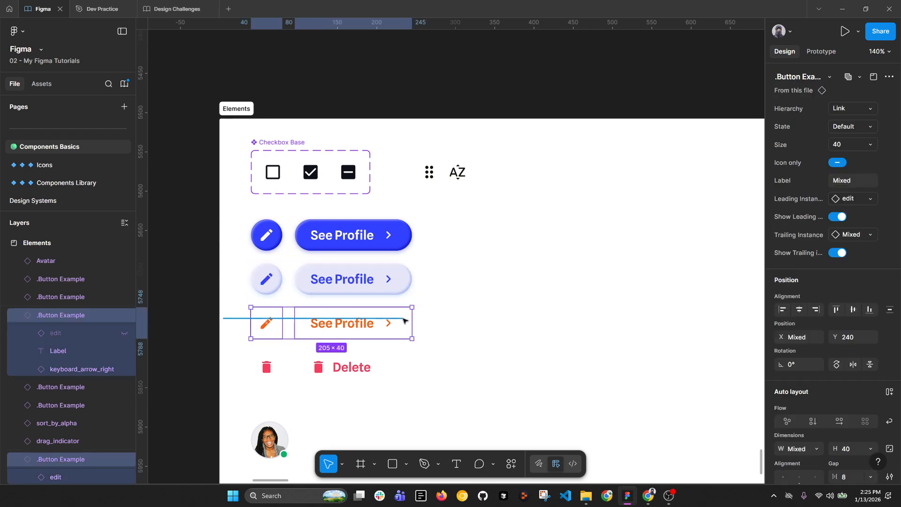
left_click_drag(201, 359, 392, 359)
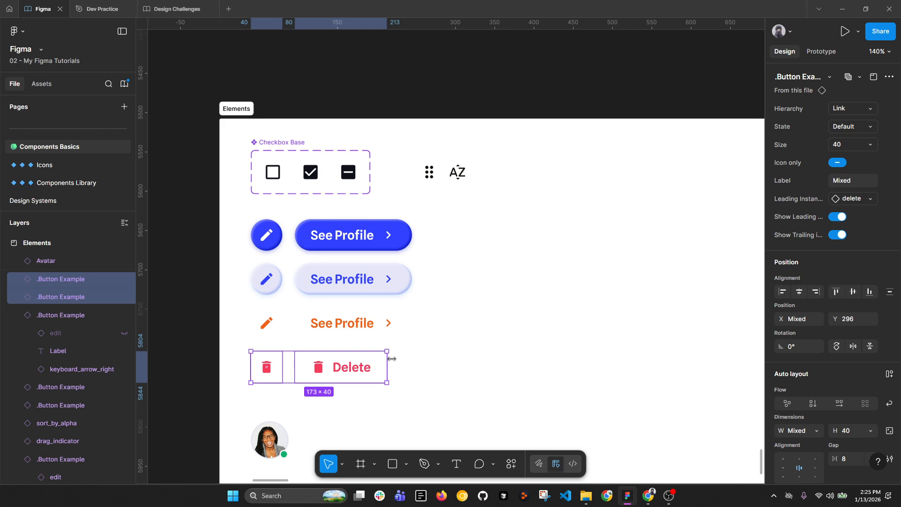
Step: Inspect the drag_indicator icon and the Avatar component, then zoom out
scroll(392, 359, "up", 2)
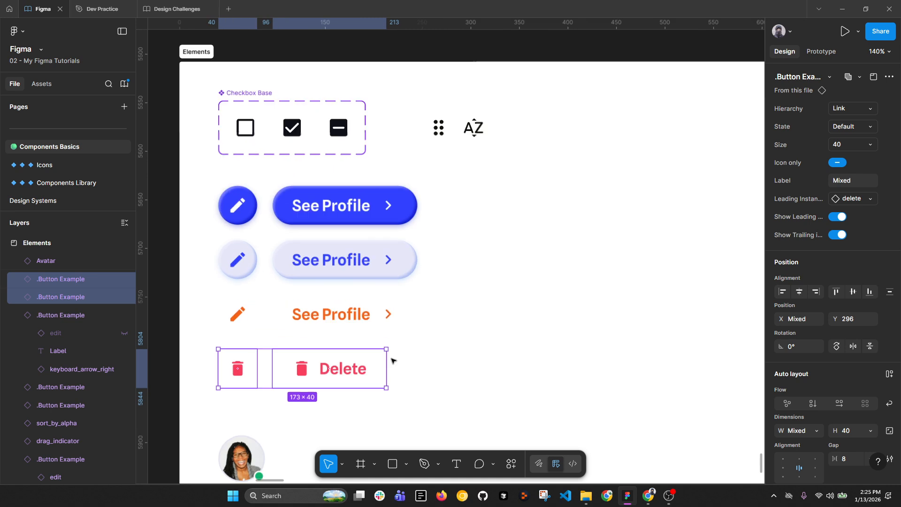
scroll(372, 230, "down", 2)
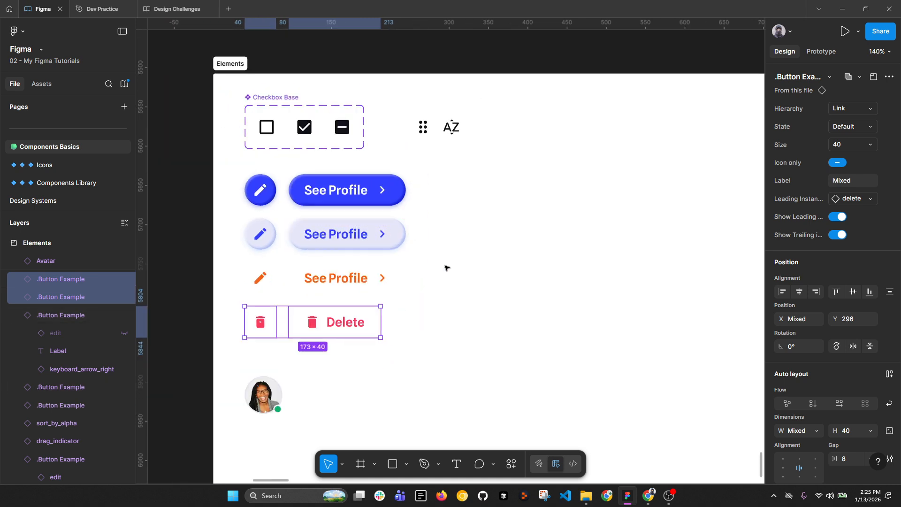
left_click(423, 127)
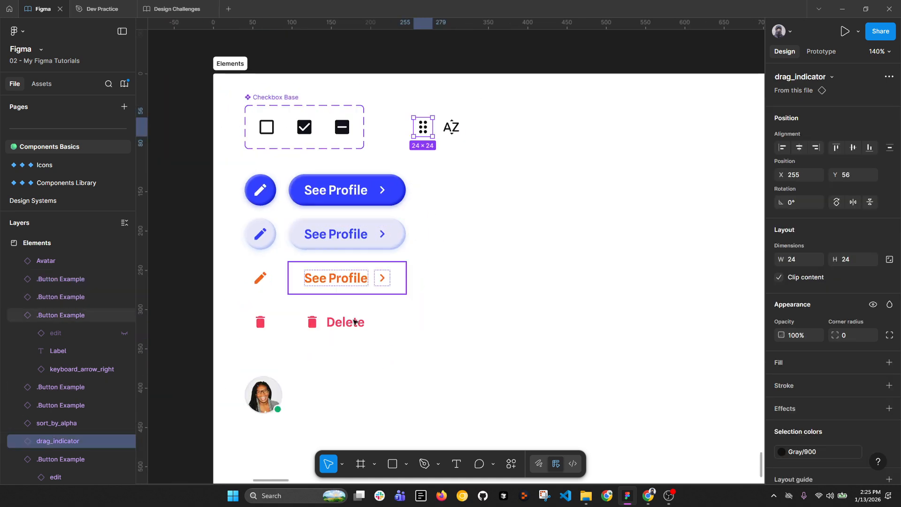
left_click(259, 387)
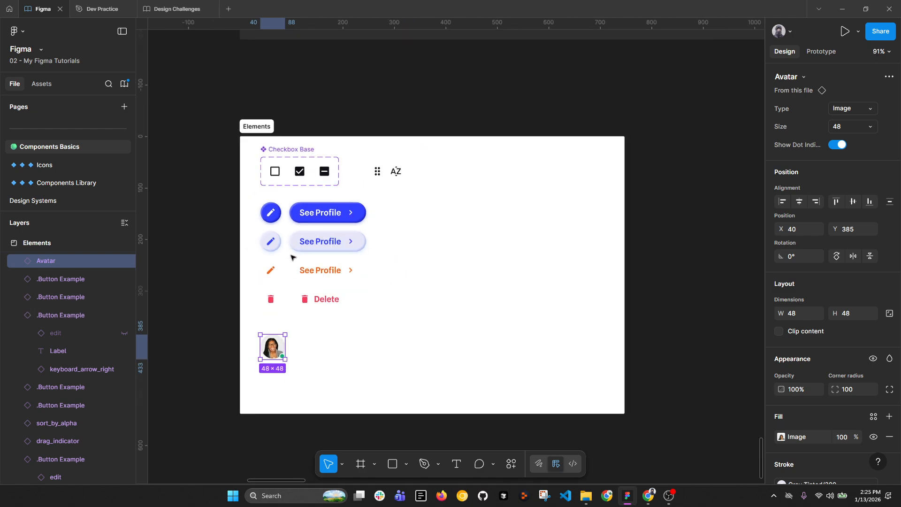
scroll(294, 257, "down", 3)
scroll(592, 203, "down", 2)
Step: Bring the Whop screenshot into view and switch to the Pencil, drawing and undoing a trial line
left_click(650, 204)
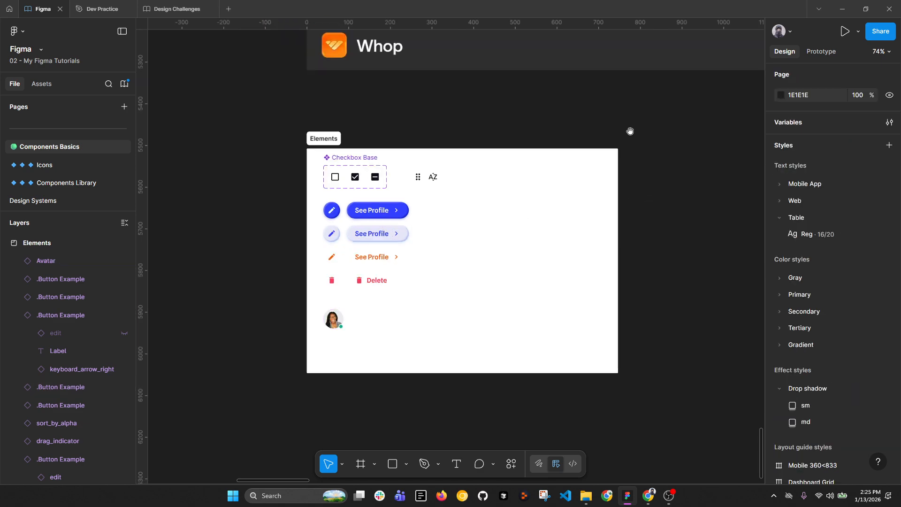
left_click_drag(613, 113, 471, 258)
scroll(471, 257, "down", 4)
scroll(426, 41, "up", 3)
scroll(412, 60, "up", 2)
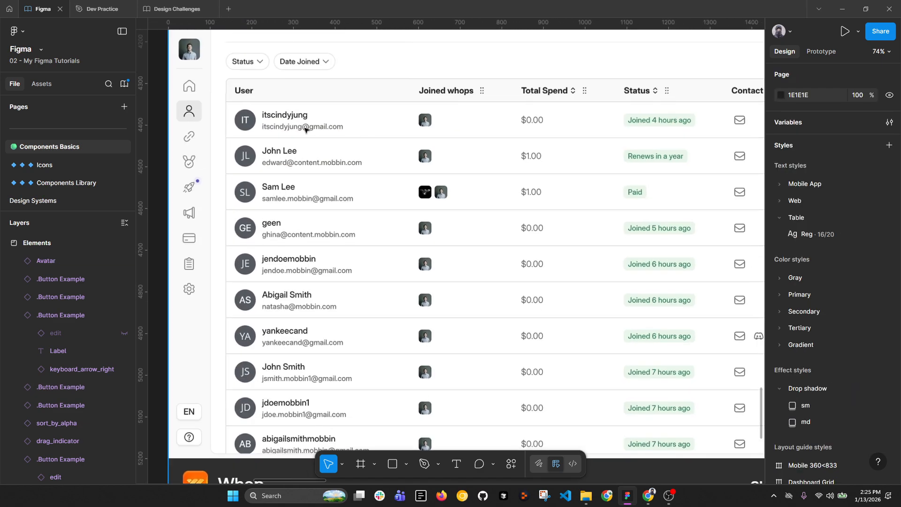
left_click(437, 467)
left_click(469, 439)
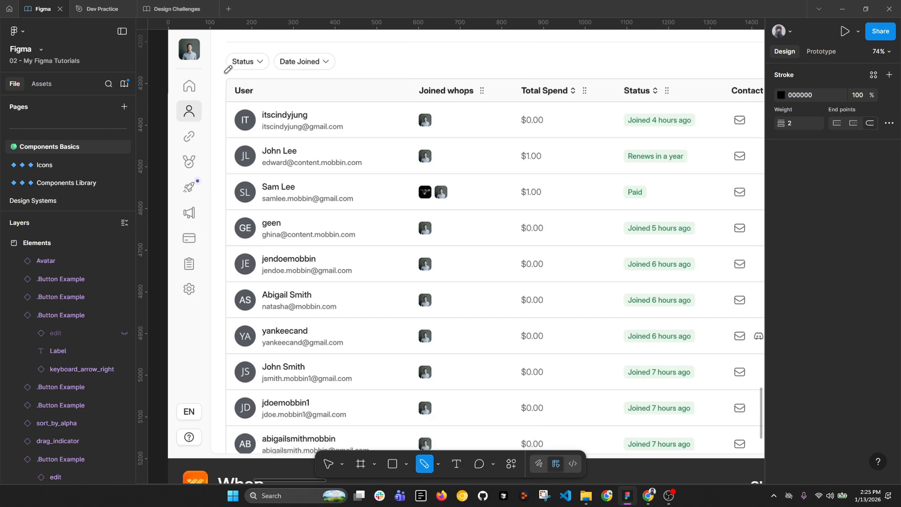
left_click_drag(221, 73, 457, 74)
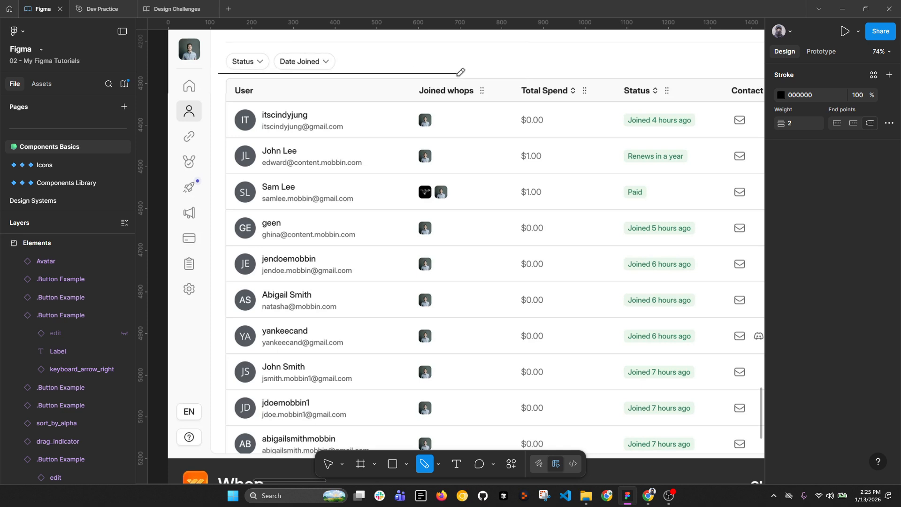
key("ctrl+z")
Step: Set the pencil stroke to FF0000 and draw red lines under the filters and down the table's left side
left_click(781, 94)
left_click_drag(725, 167, 757, 158)
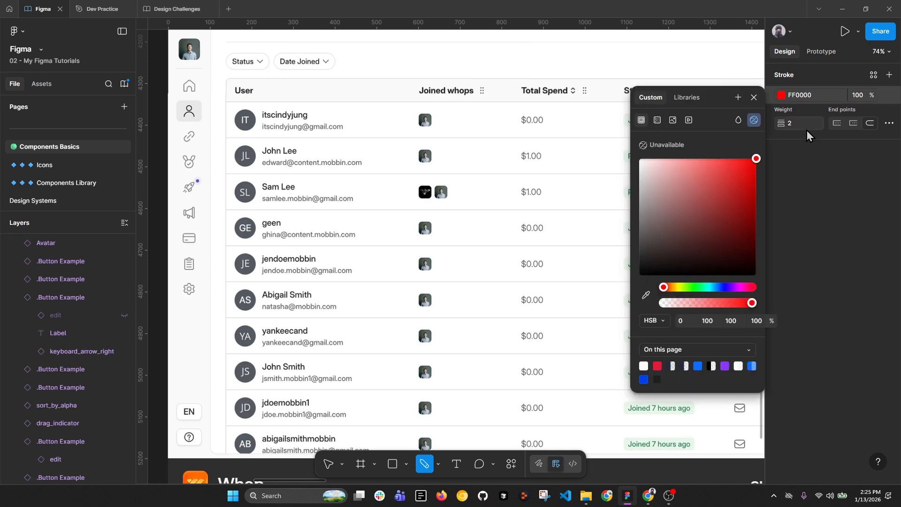
left_click_drag(215, 72, 475, 71)
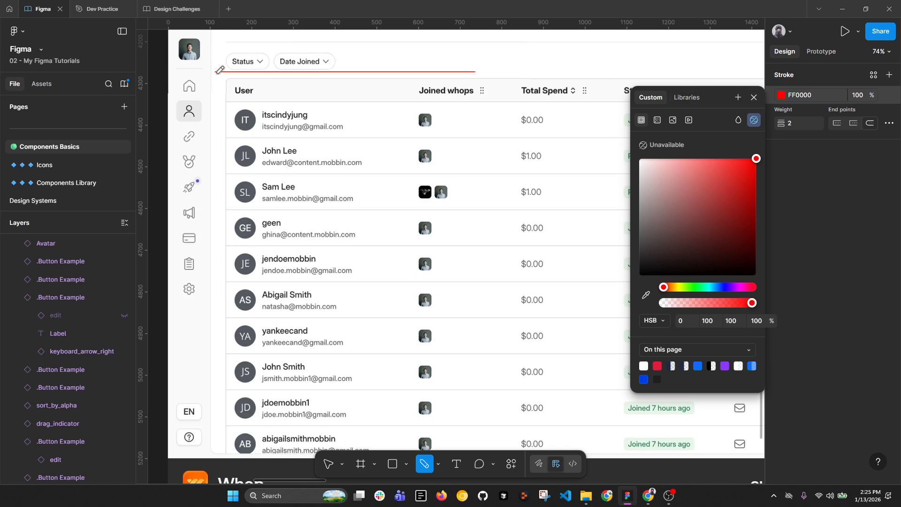
left_click_drag(216, 72, 217, 188)
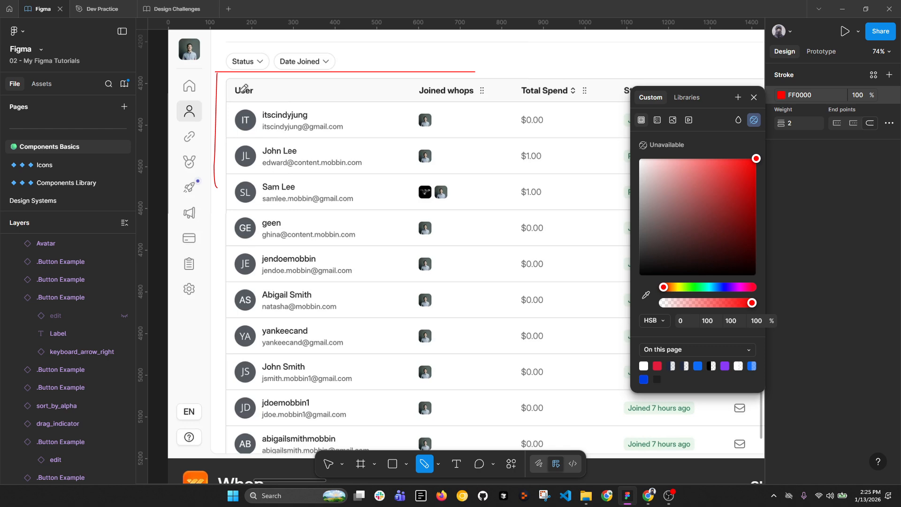
left_click(754, 97)
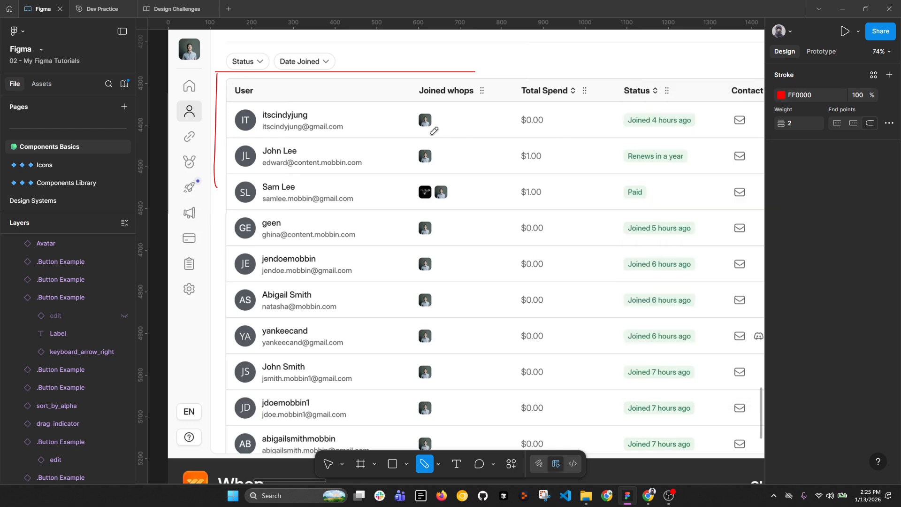
scroll(431, 134, "down", 1)
scroll(309, 117, "up", 2)
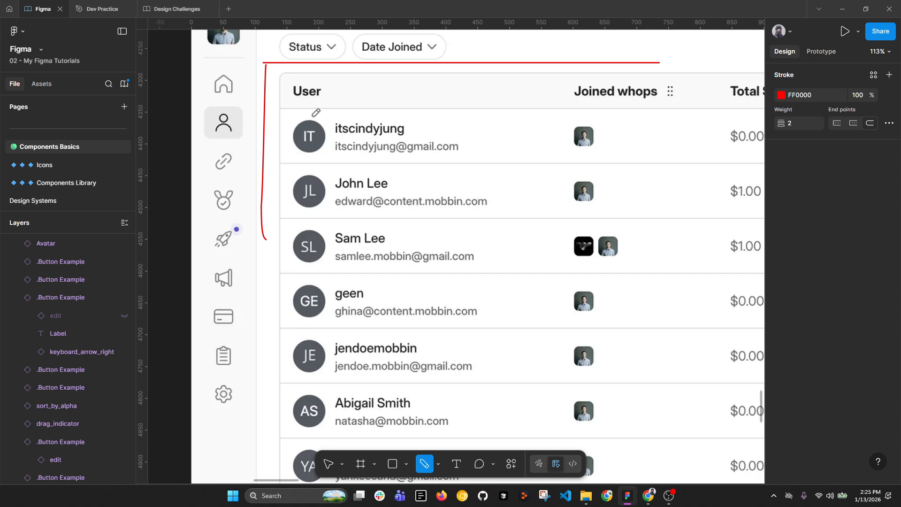
scroll(435, 132, "down", 2)
scroll(194, 113, "up", 2)
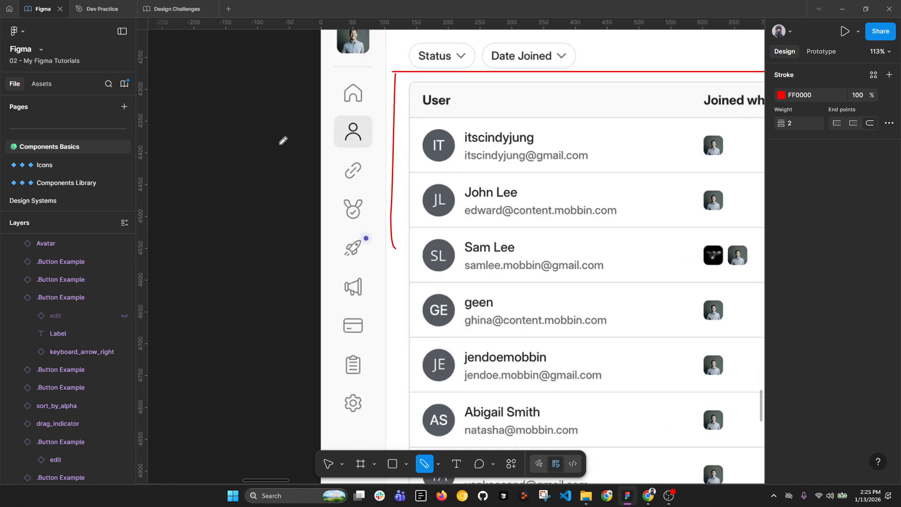
scroll(247, 157, "down", 2)
key("Escape")
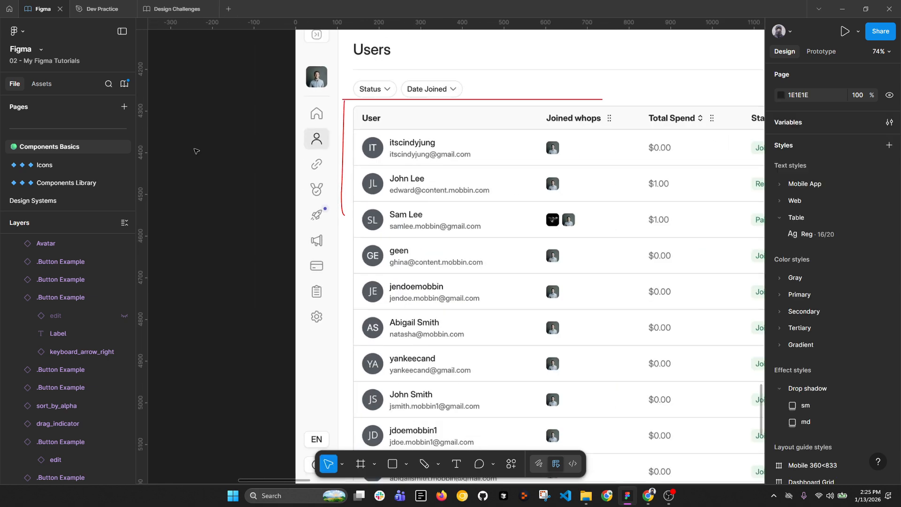
Step: Add a text layer reading 'User' on empty canvas beside the screenshot
left_click_drag(176, 155, 223, 152)
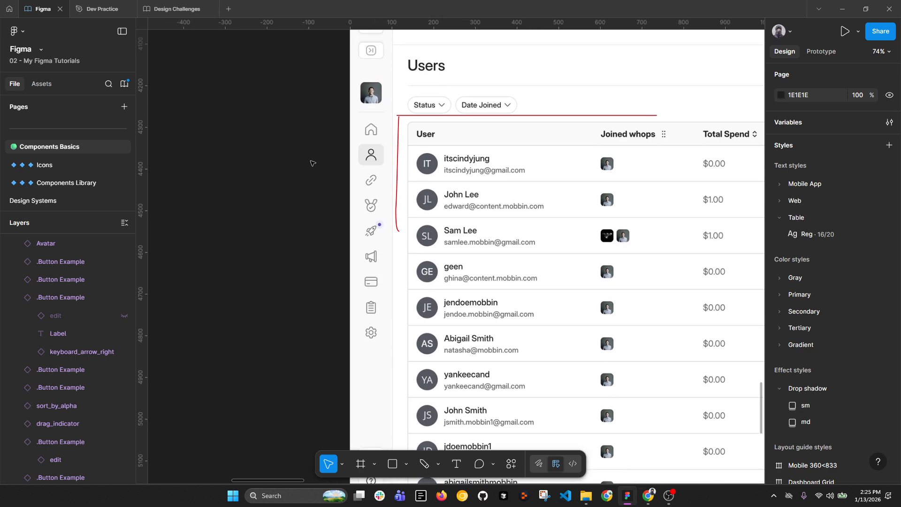
key("t")
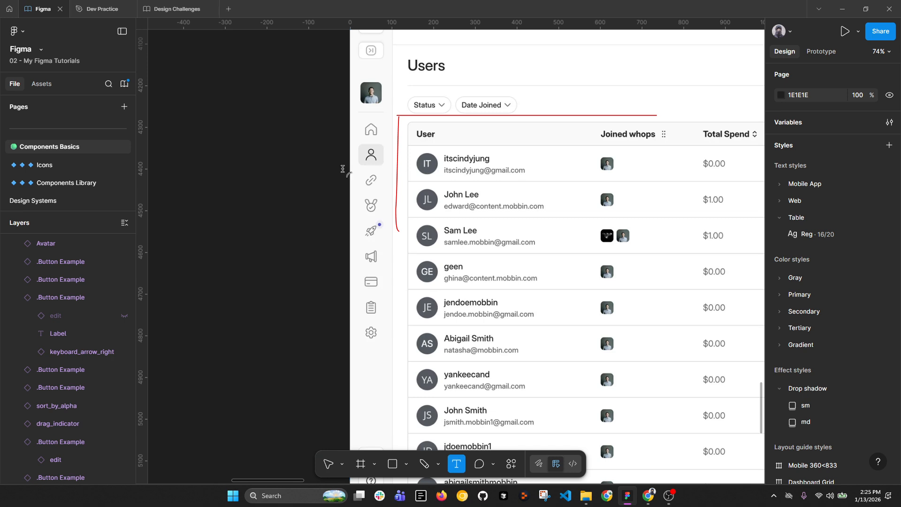
left_click(259, 145)
type("User")
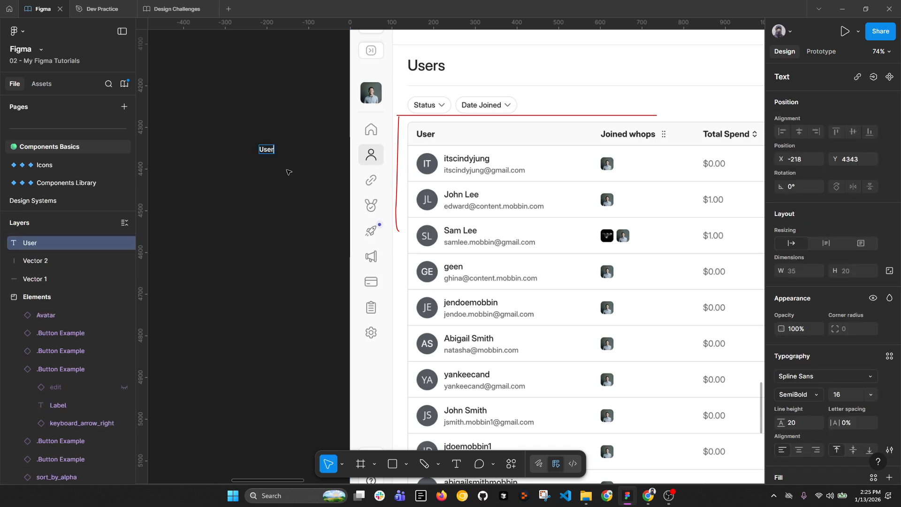
key("Escape")
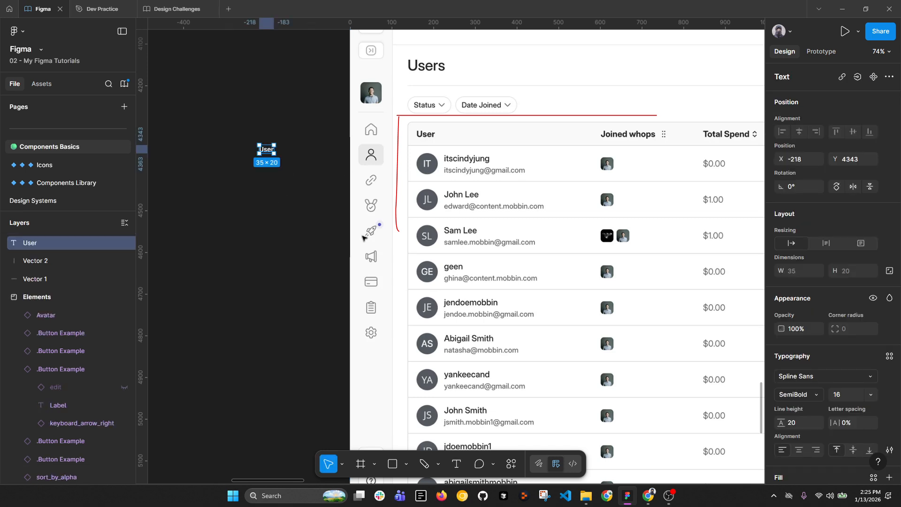
Step: Apply the Mobile App/P2 Reg(Base) text style and place the text over the table's User header
left_click(889, 356)
scroll(707, 376, "down", 3)
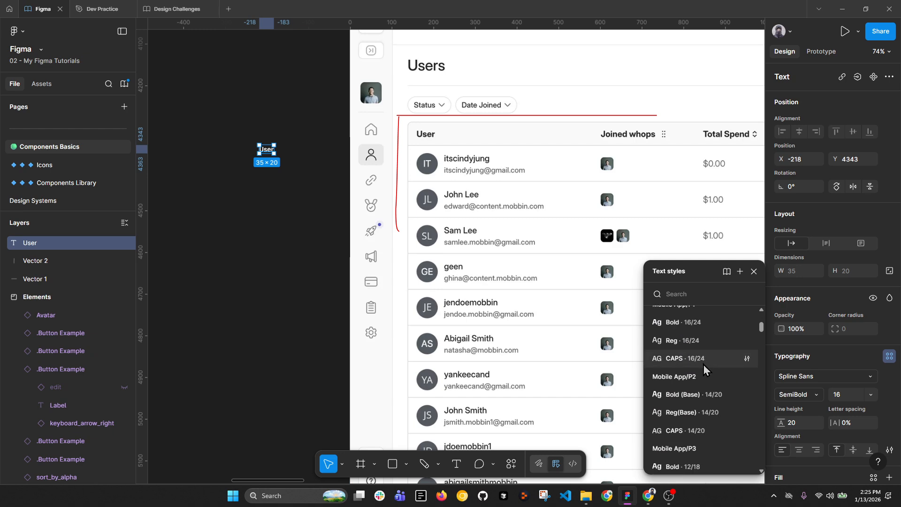
scroll(711, 385, "down", 1)
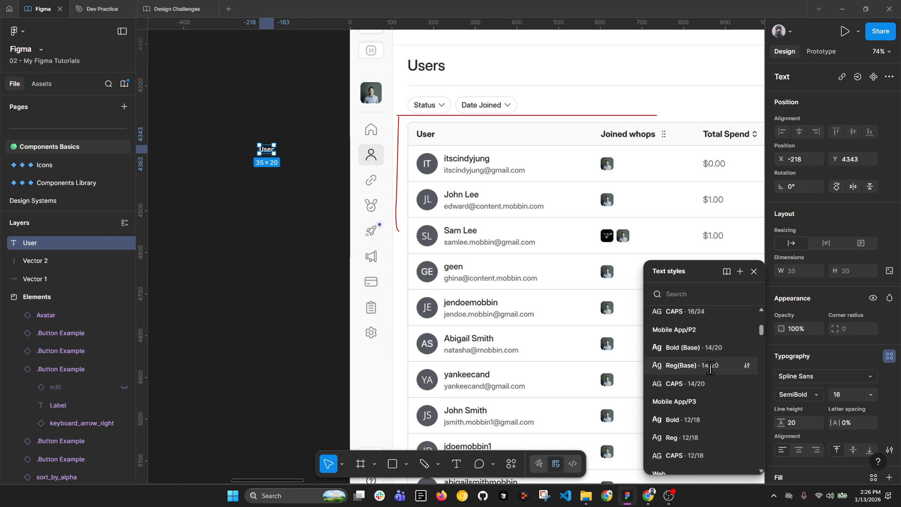
left_click(714, 367)
left_click(311, 206)
left_click_drag(264, 151, 434, 140)
scroll(433, 140, "up", 5)
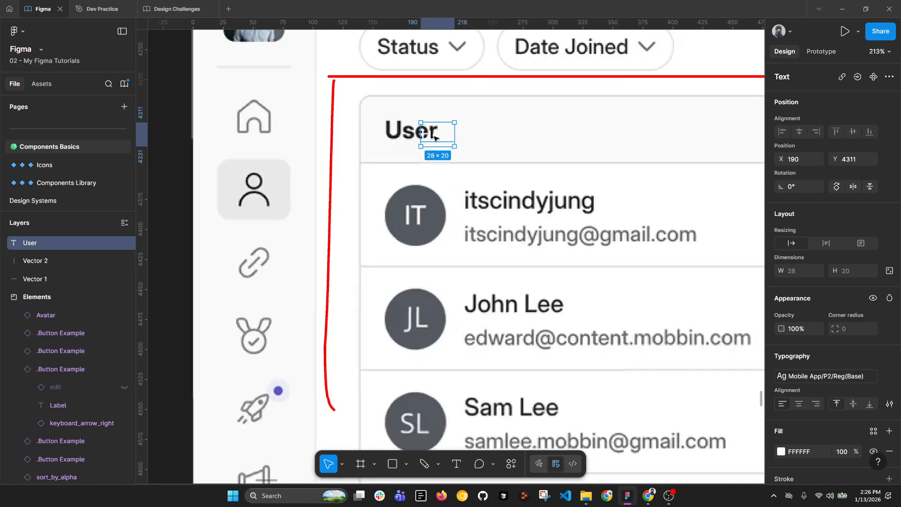
scroll(432, 135, "up", 5)
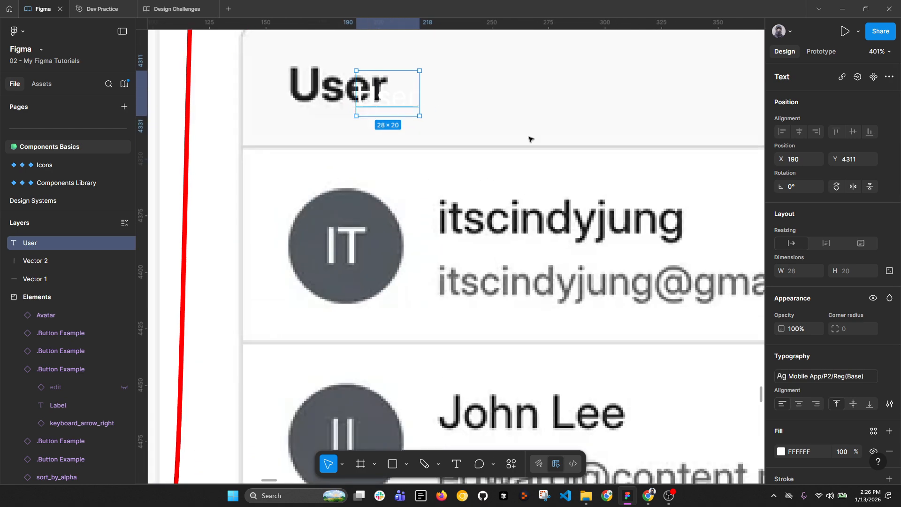
Step: Try Mobile App/P1 Reg 16/24, settle on Mobile App/P1/Bold, and move the text back to empty canvas
left_click(821, 377)
scroll(725, 417, "down", 2)
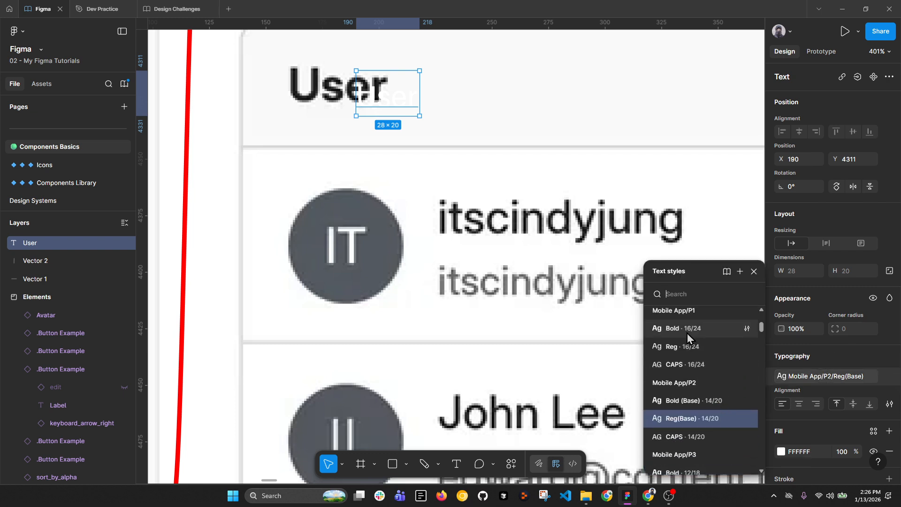
left_click(686, 346)
left_click_drag(395, 102, 325, 85)
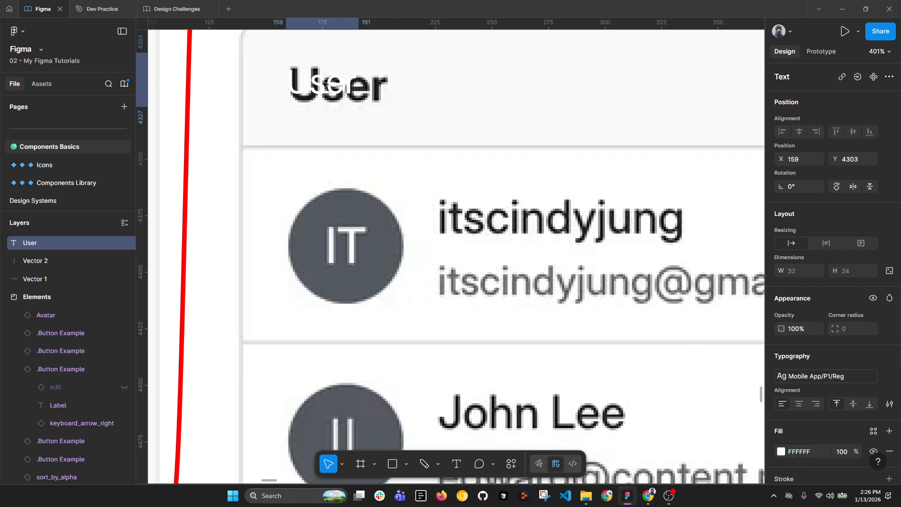
left_click(822, 377)
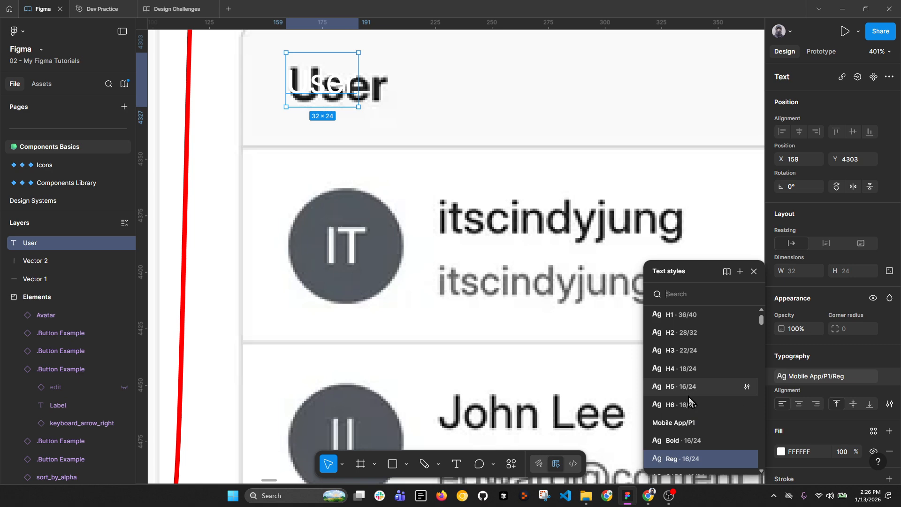
left_click(683, 441)
scroll(506, 167, "down", 5)
left_click_drag(454, 144, 195, 145)
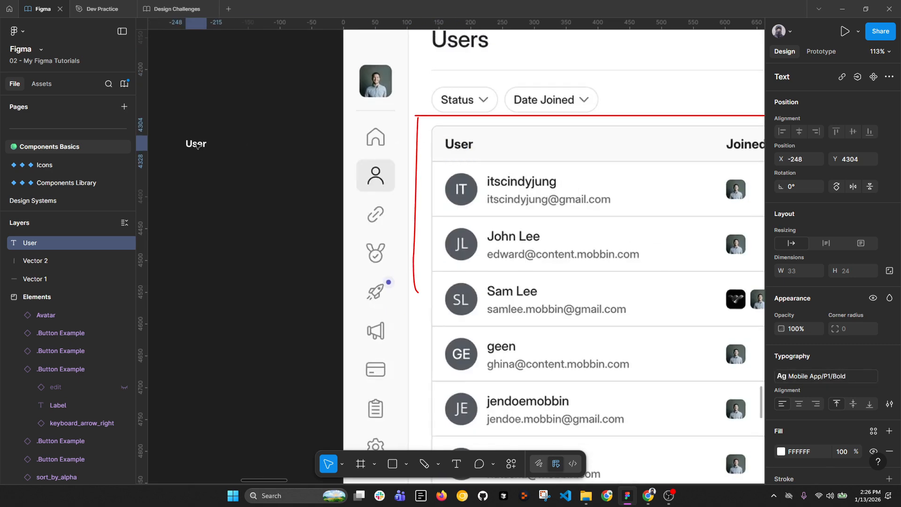
scroll(554, 175, "down", 3)
left_click(370, 205)
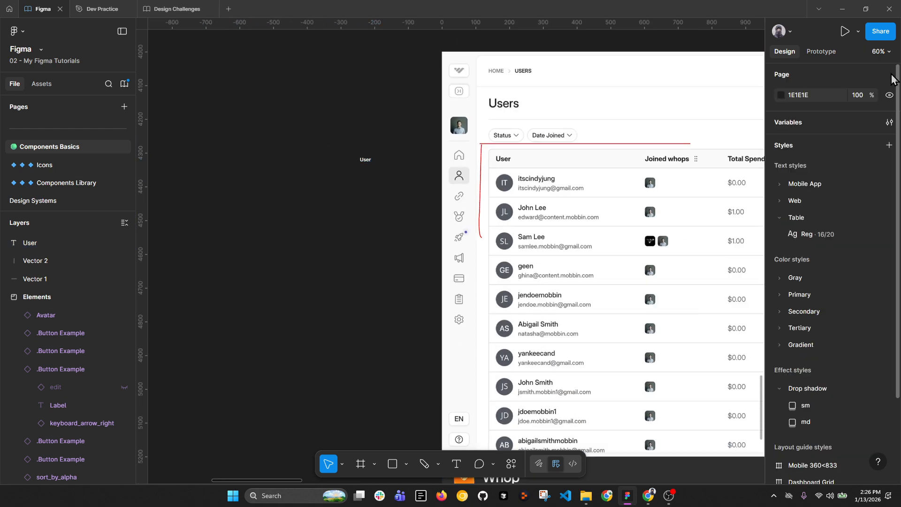
Step: Change the page background colour to light grey D1D1D1
left_click(804, 96)
left_click(778, 93)
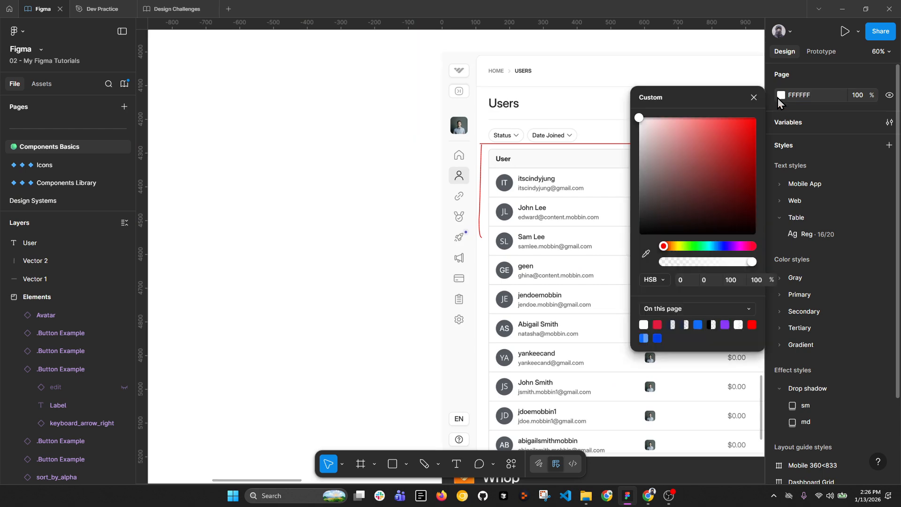
left_click_drag(644, 128, 608, 145)
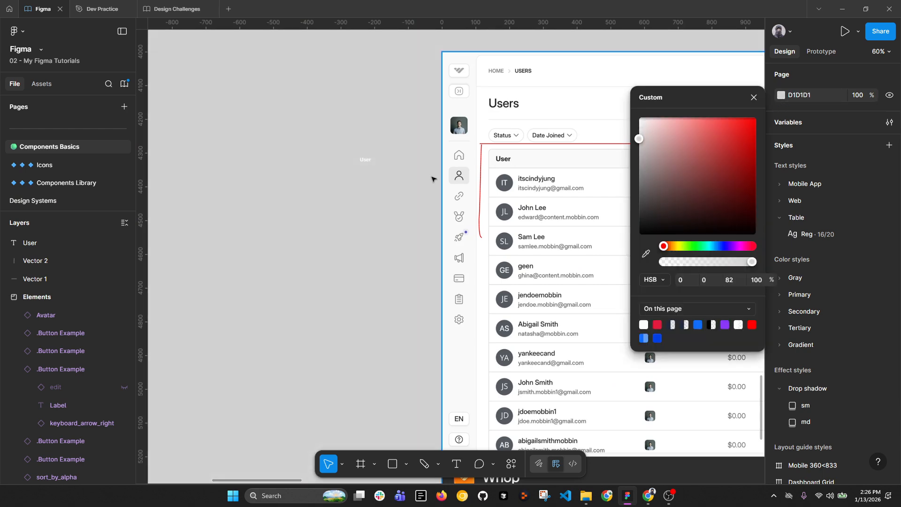
left_click(361, 161)
Step: Fill the User text with the Gray Tinted/800 colour style and move it further left
left_click(365, 160)
scroll(401, 176, "up", 3)
scroll(859, 369, "down", 2)
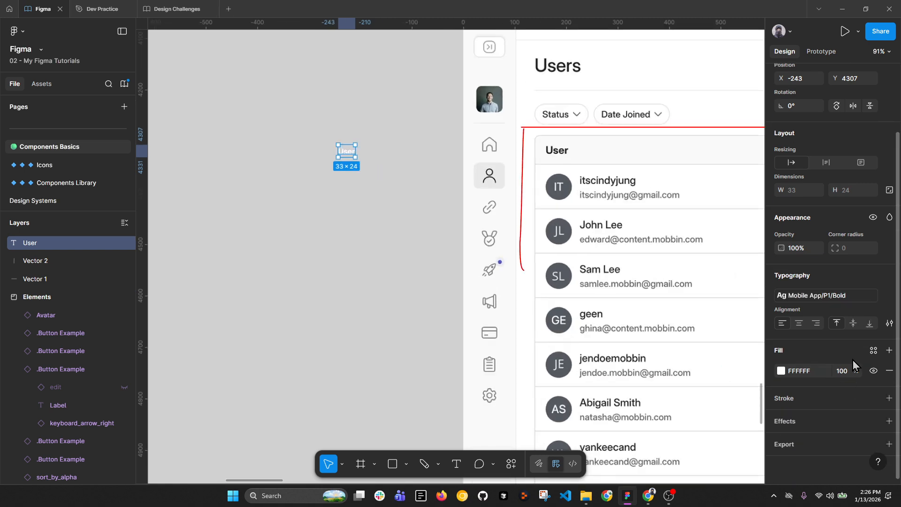
left_click(873, 351)
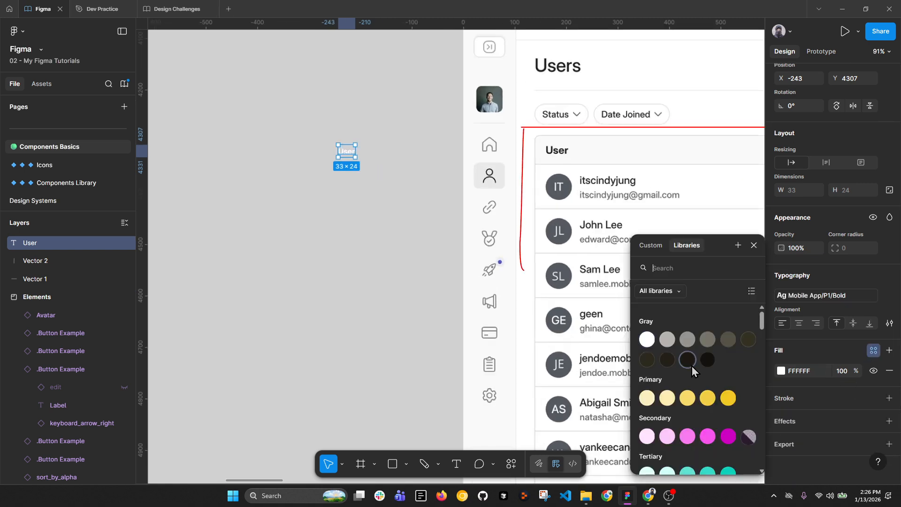
left_click(679, 292)
left_click(675, 313)
left_click(649, 339)
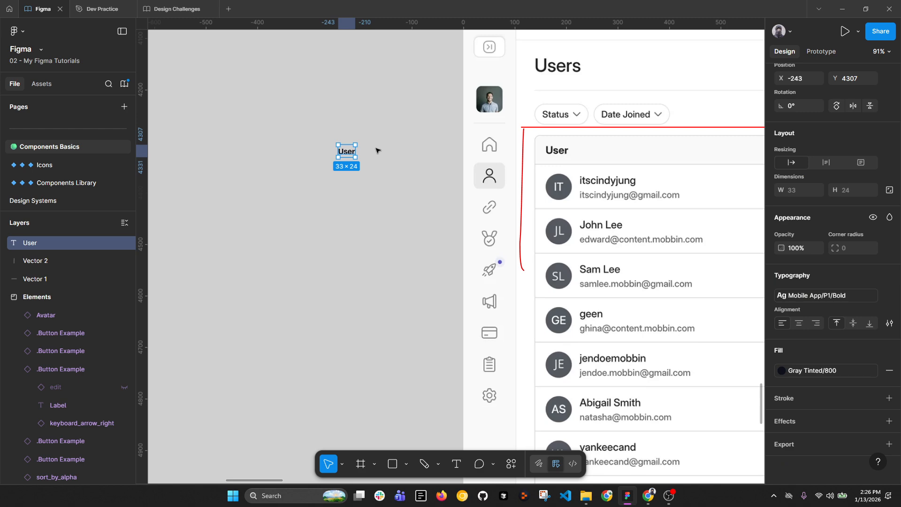
left_click_drag(349, 155, 254, 155)
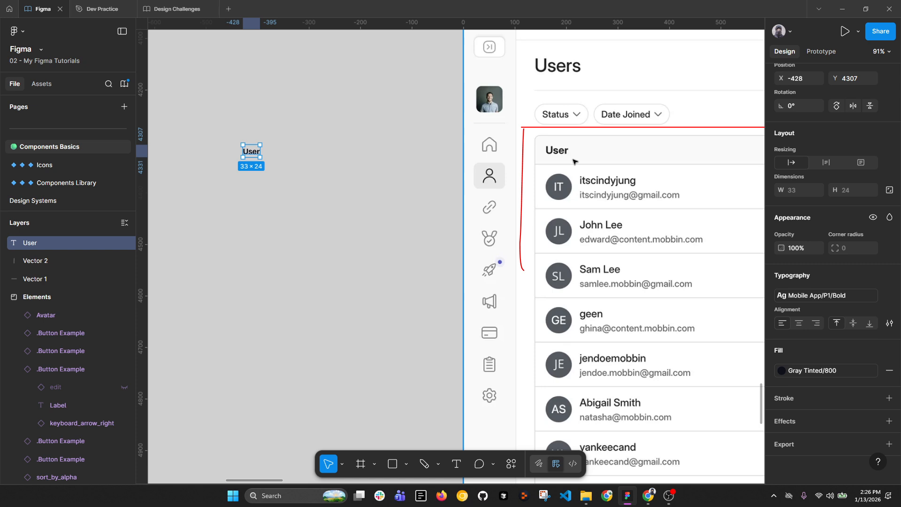
scroll(584, 159, "right", 4)
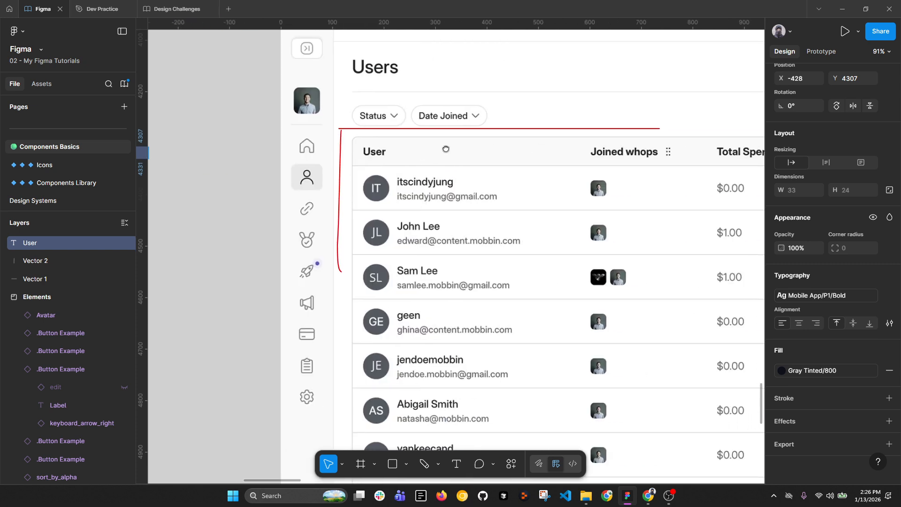
Step: Draw a red pencil box around the User header cell, removing a stray stroke and adding the right edge
left_click(425, 464)
mouse_move(348, 140)
left_mouse_down()
mouse_move(347, 167)
mouse_move(362, 170)
mouse_move(566, 169)
mouse_move(577, 169)
mouse_move(578, 140)
mouse_move(348, 140)
mouse_move(349, 155)
mouse_move(362, 158)
mouse_move(356, 178)
left_mouse_up()
key("ctrl+z")
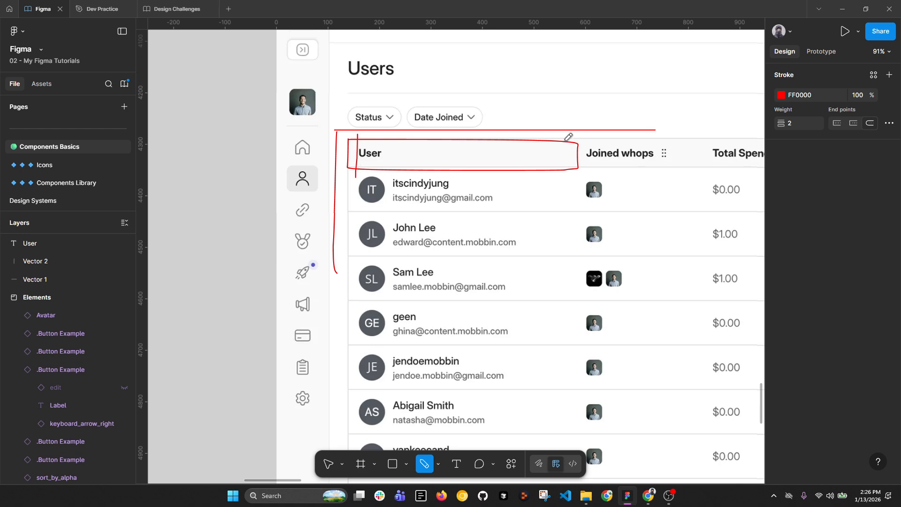
left_click_drag(569, 137, 572, 184)
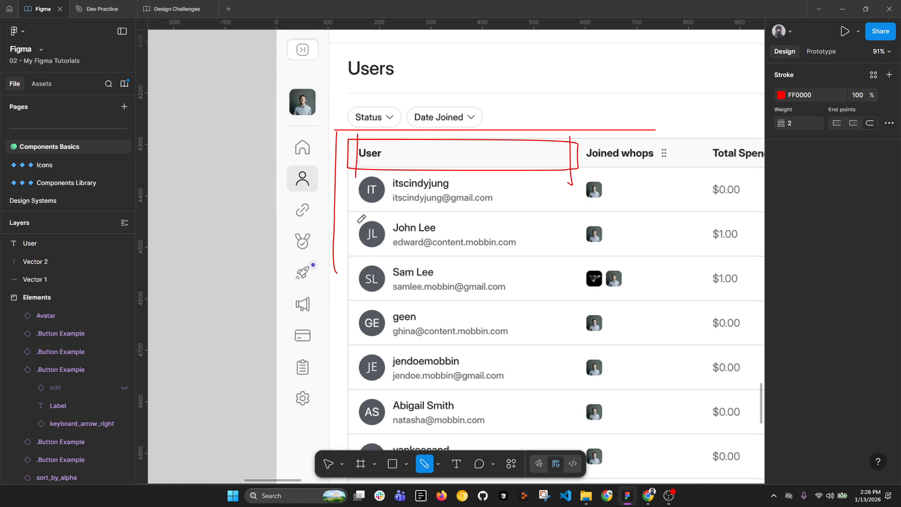
key("Escape")
Step: Wrap the User text in an auto-layout frame and rename it 'Table Header'
scroll(424, 185, "down", 3)
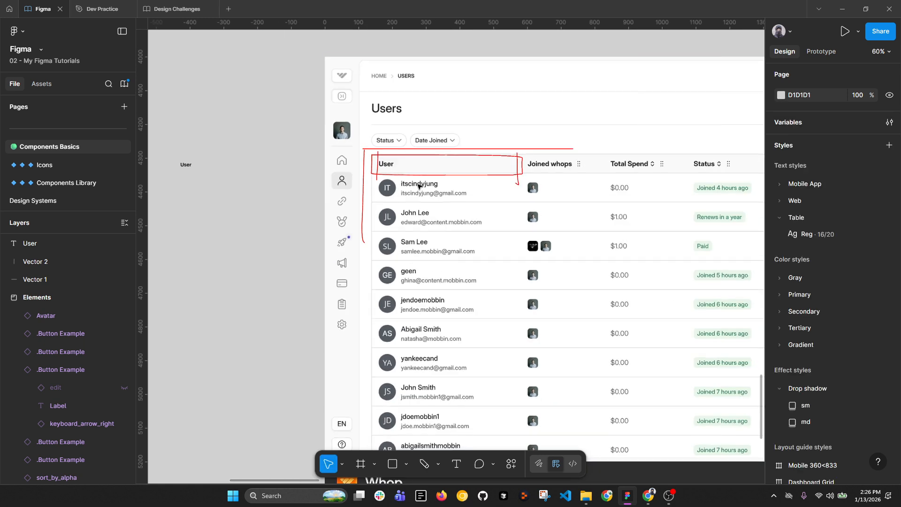
left_click_drag(343, 196, 402, 195)
left_click(253, 165)
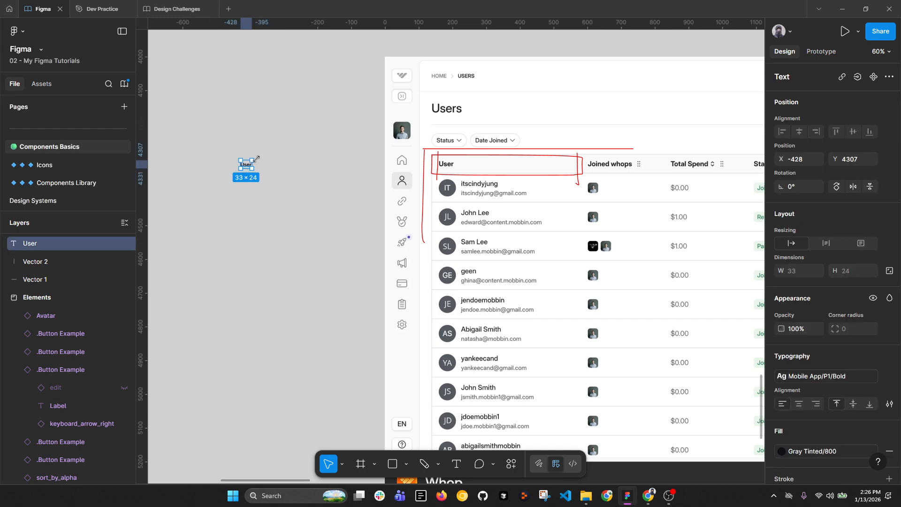
key("shift+a")
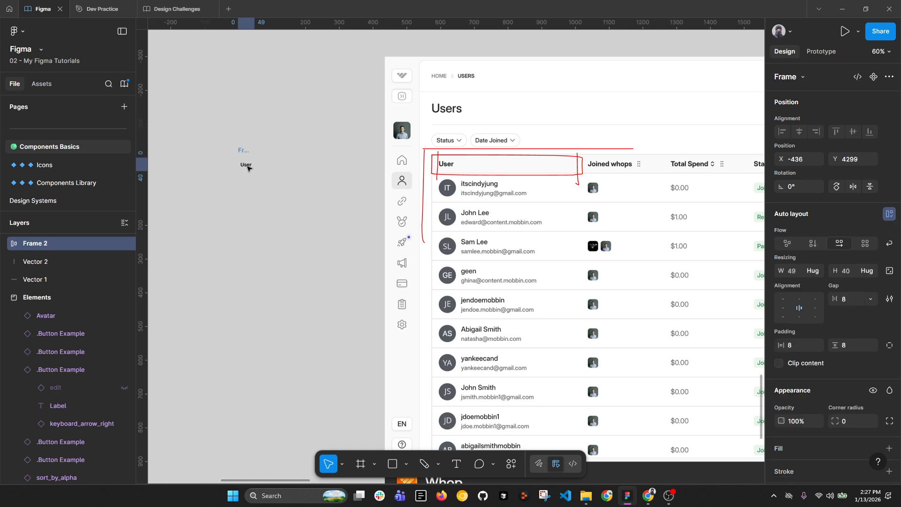
double_click(248, 150)
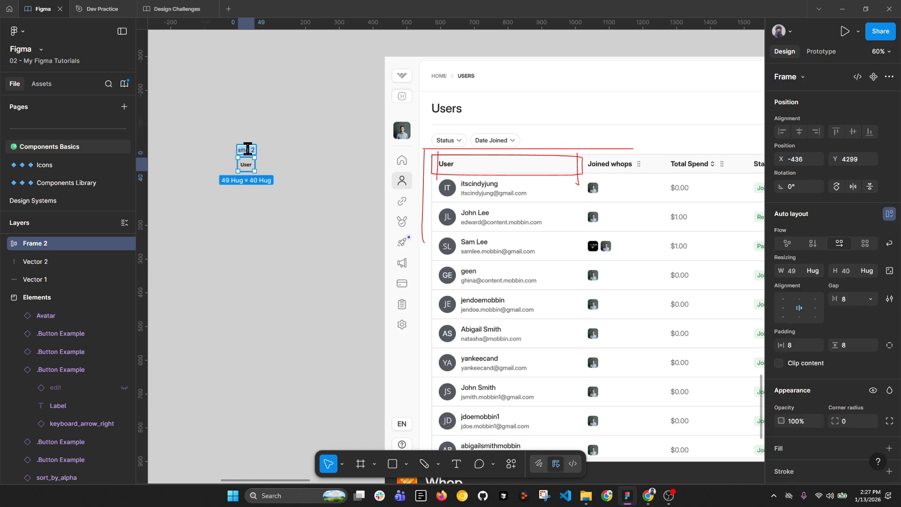
type("Tab")
key("Return")
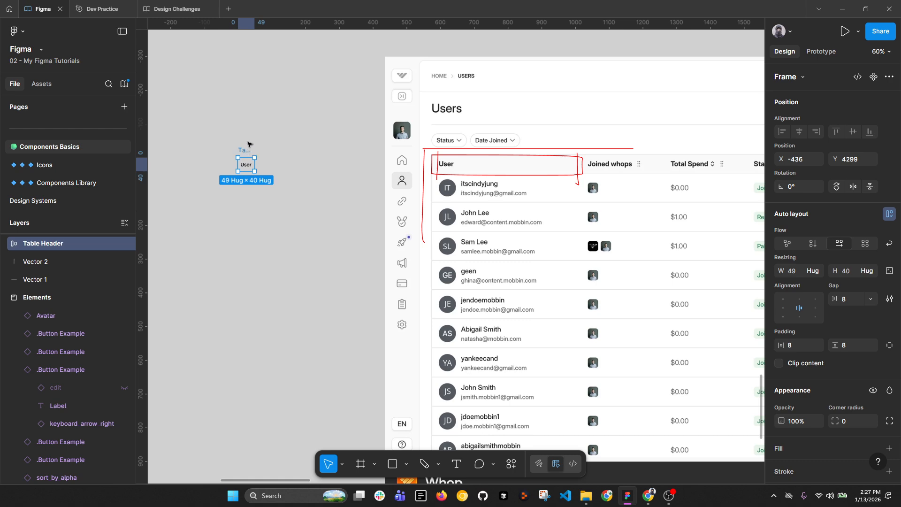
Step: Zoom to the Table Header frame and set its horizontal padding to 16
key("shift+2")
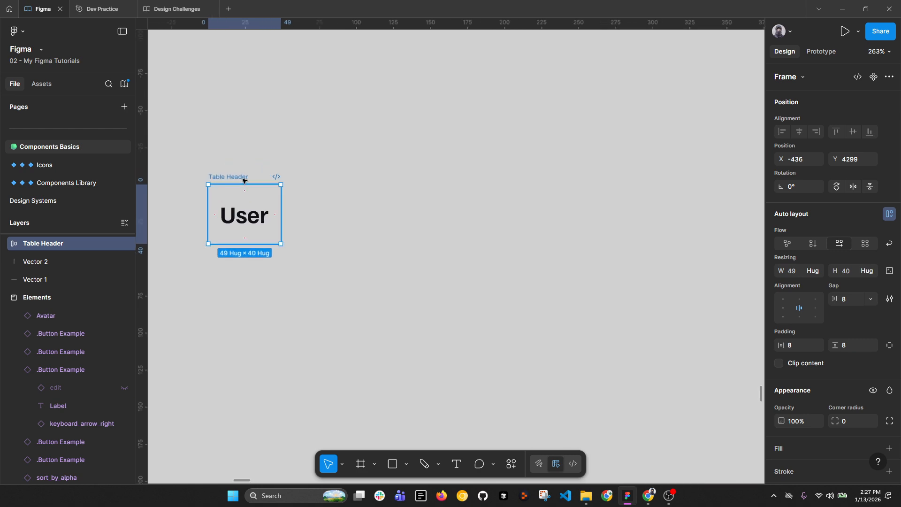
scroll(243, 180, "down", 5)
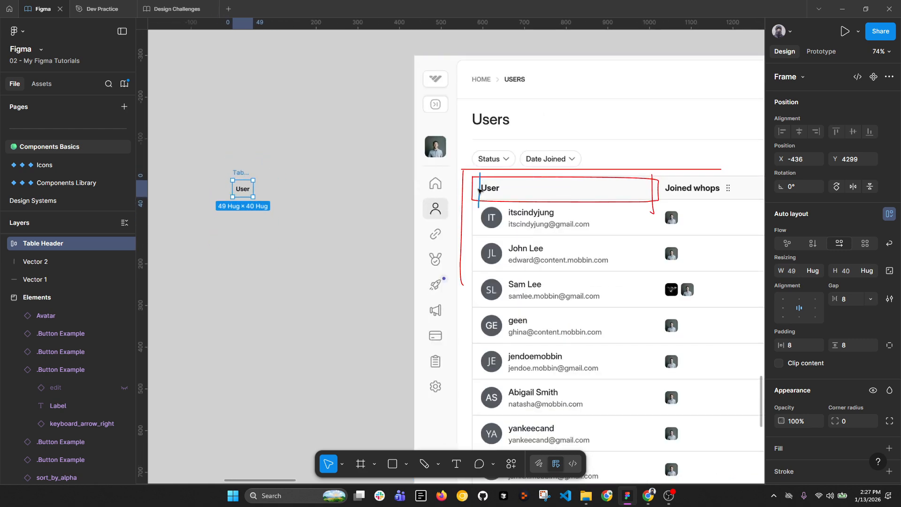
left_click(801, 344)
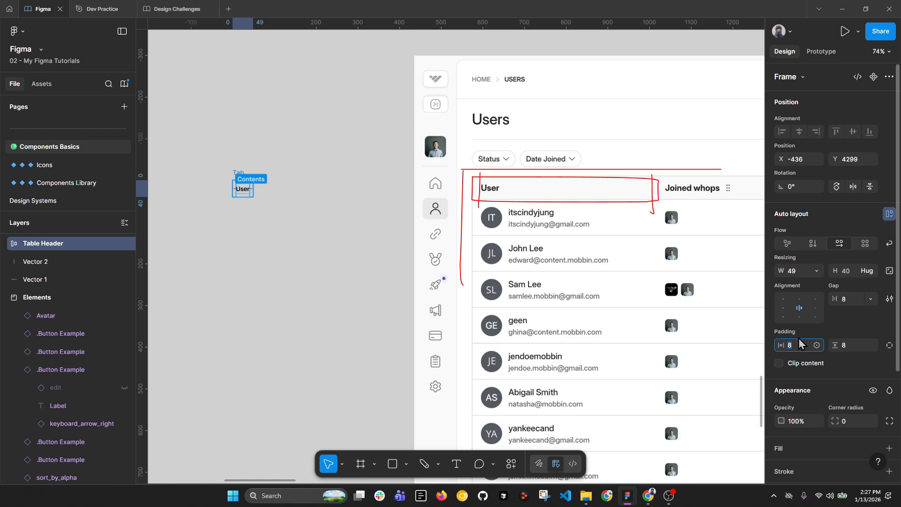
type("16")
key("Return")
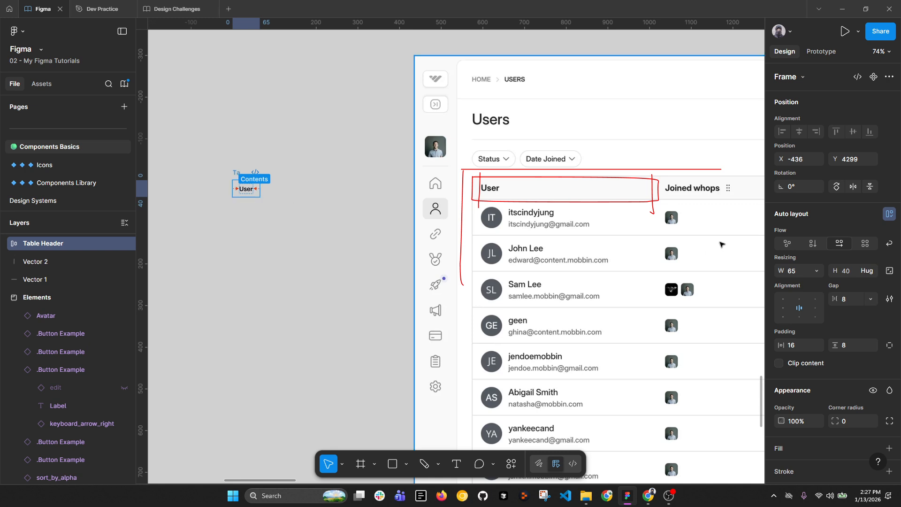
scroll(849, 368, "down", 3)
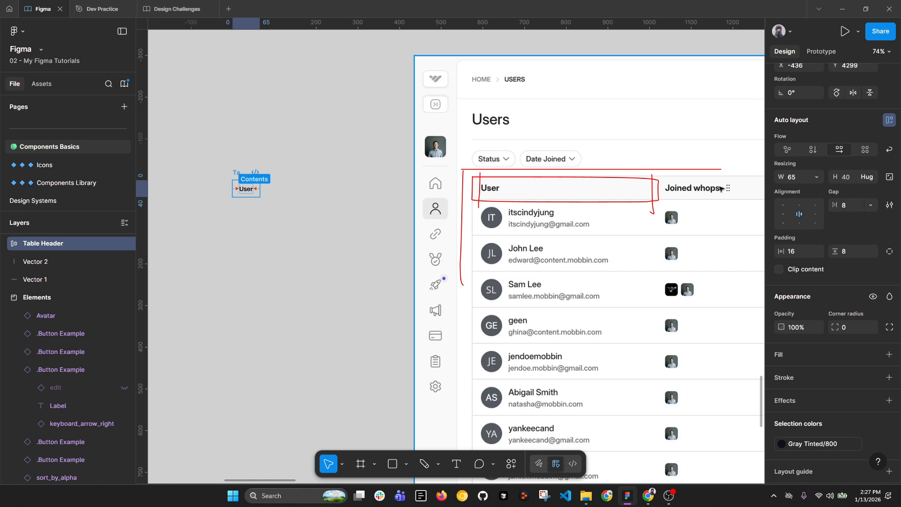
scroll(853, 308, "down", 2)
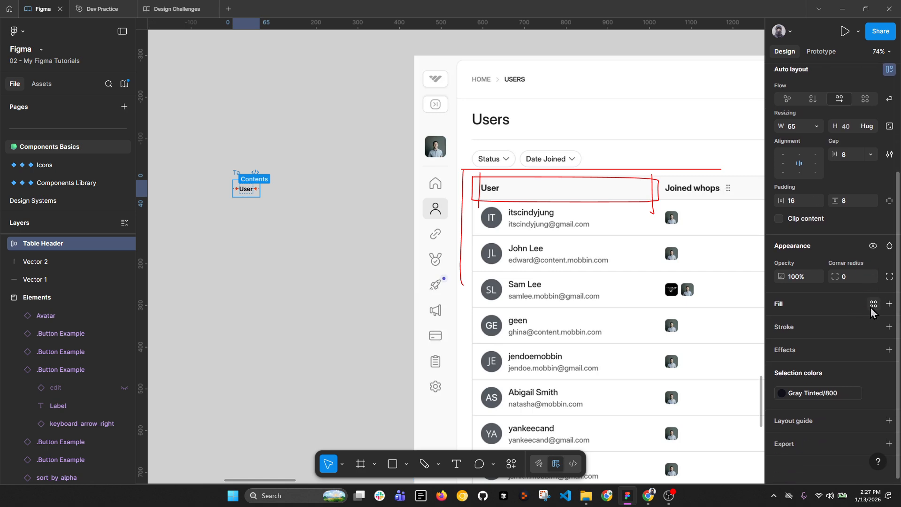
Step: Fill the frame with the Design Challenges Gray Tinted/200 colour style and nudge it slightly
left_click(873, 306)
left_click(670, 292)
left_click(673, 338)
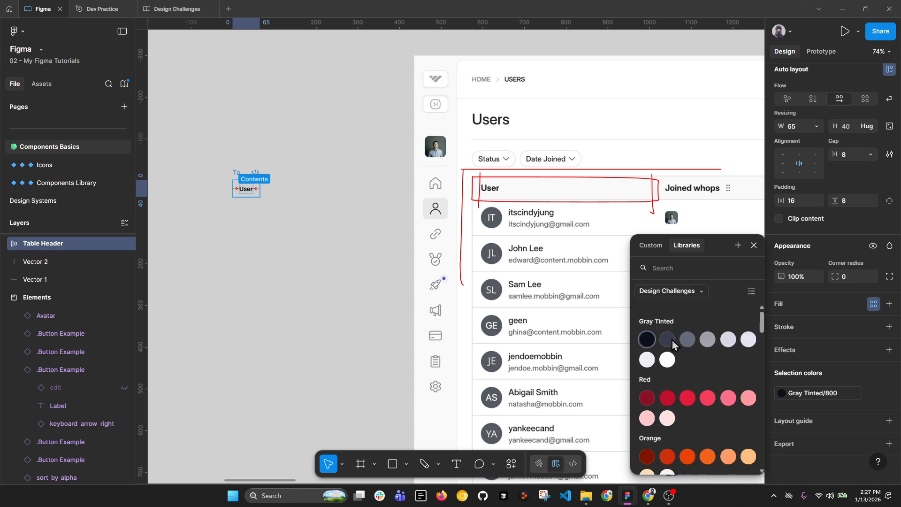
left_click(667, 360)
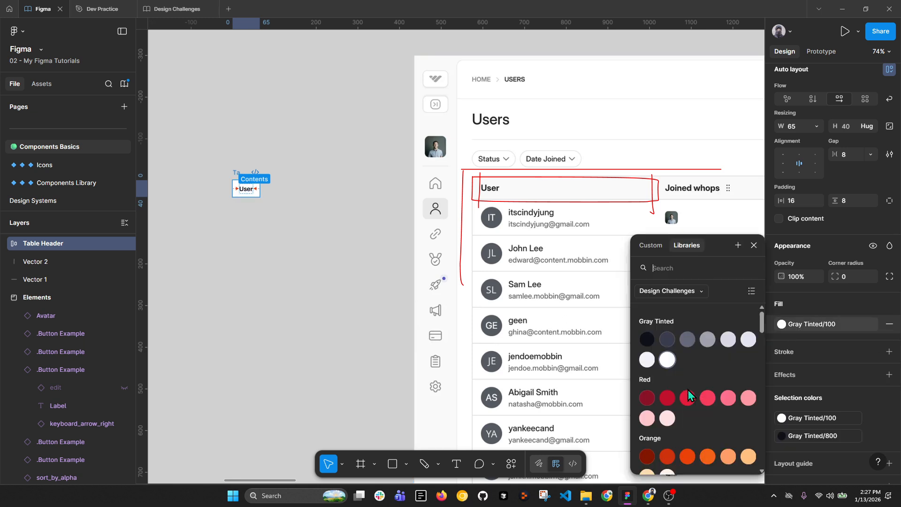
left_click(647, 360)
left_click_drag(235, 174, 255, 168)
left_click(299, 286)
scroll(748, 209, "up", 5)
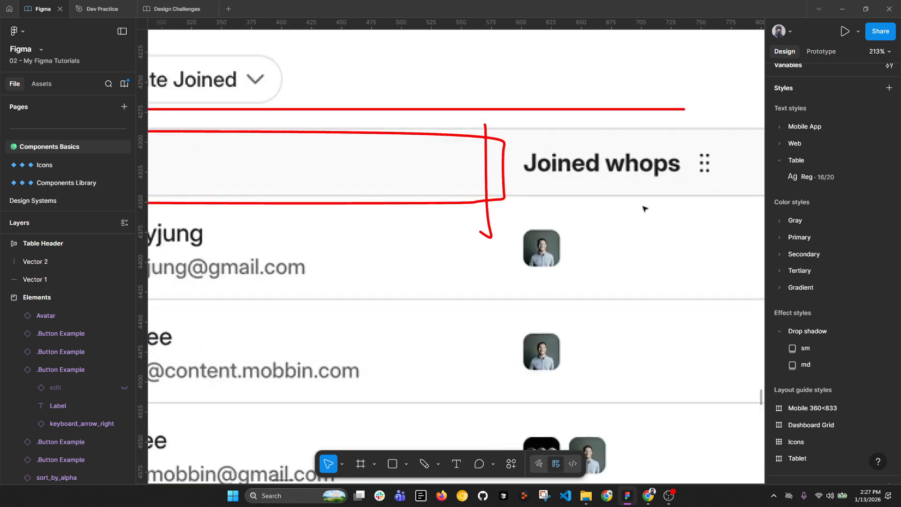
scroll(564, 131, "down", 5)
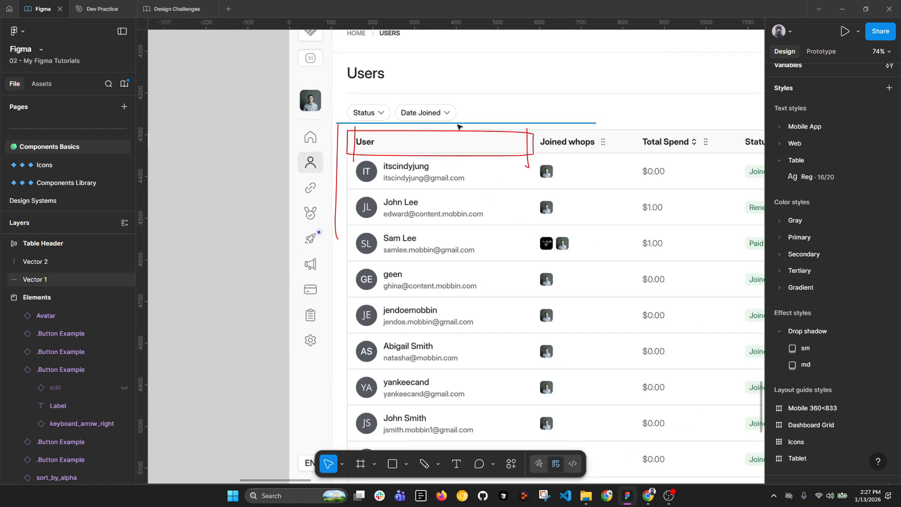
scroll(563, 155, "up", 3)
scroll(588, 161, "down", 5)
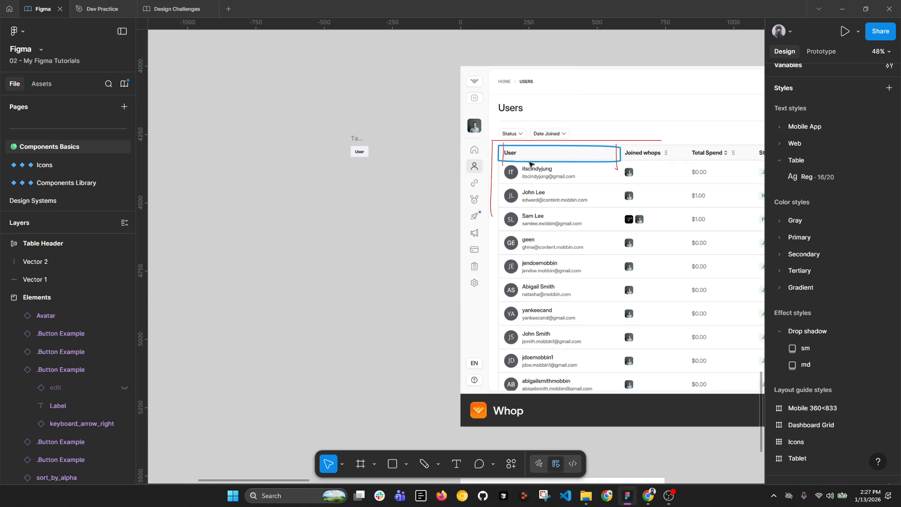
scroll(334, 148, "up", 5)
Step: Add a Gray Tinted/300 stroke to the Table Header frame, limited to the bottom edge
left_click(411, 138)
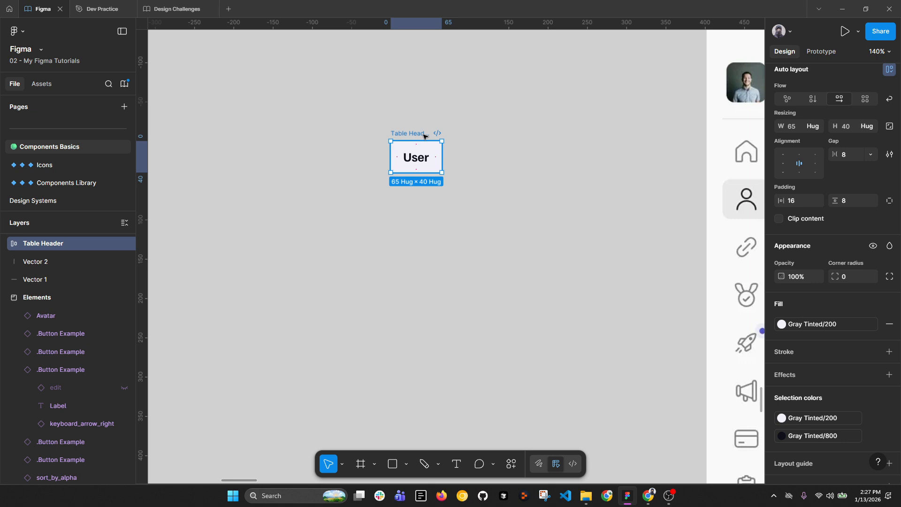
left_click(873, 352)
left_click(678, 291)
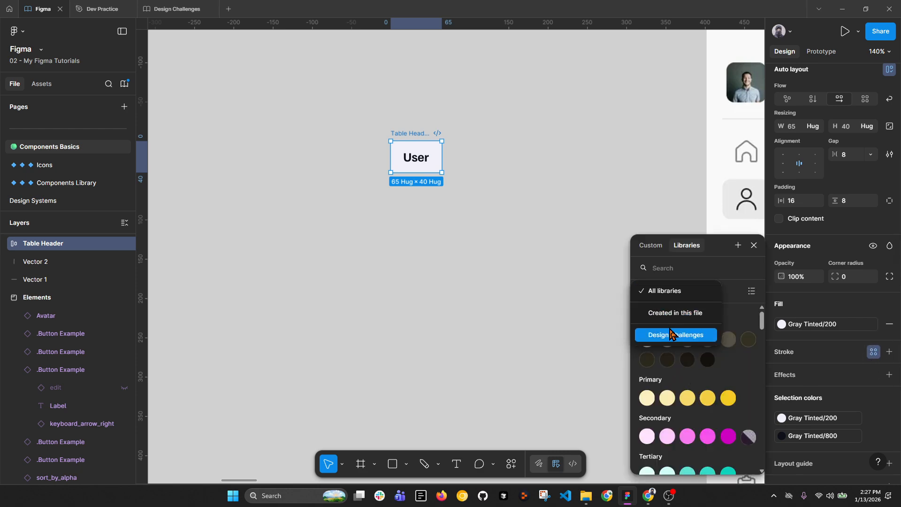
left_click(665, 334)
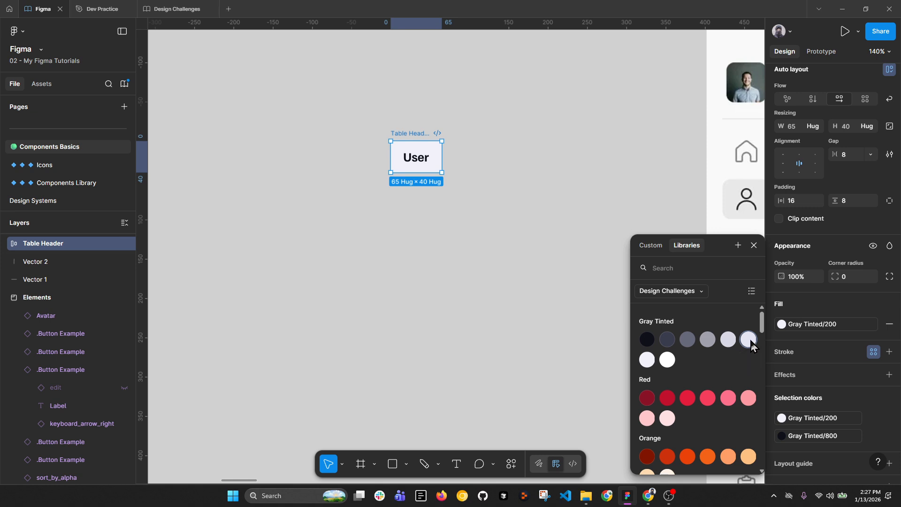
left_click(749, 340)
scroll(357, 134, "up", 5)
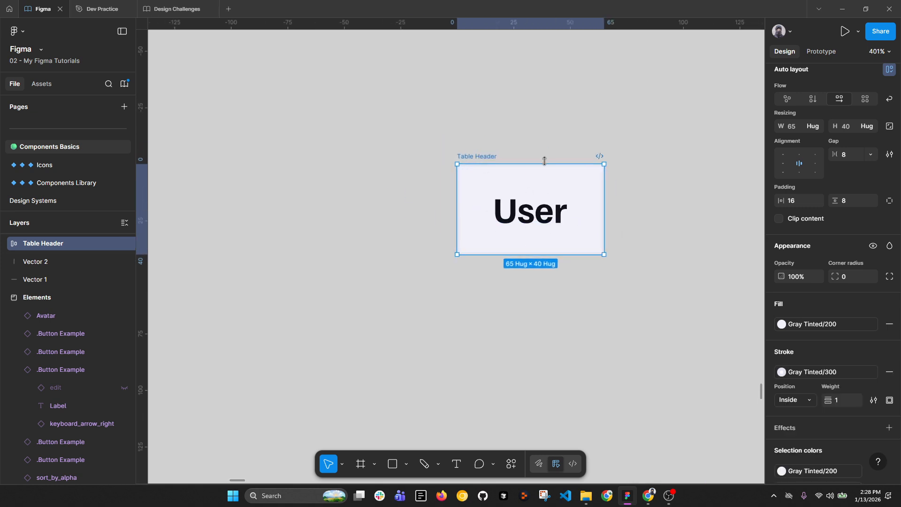
left_click(890, 400)
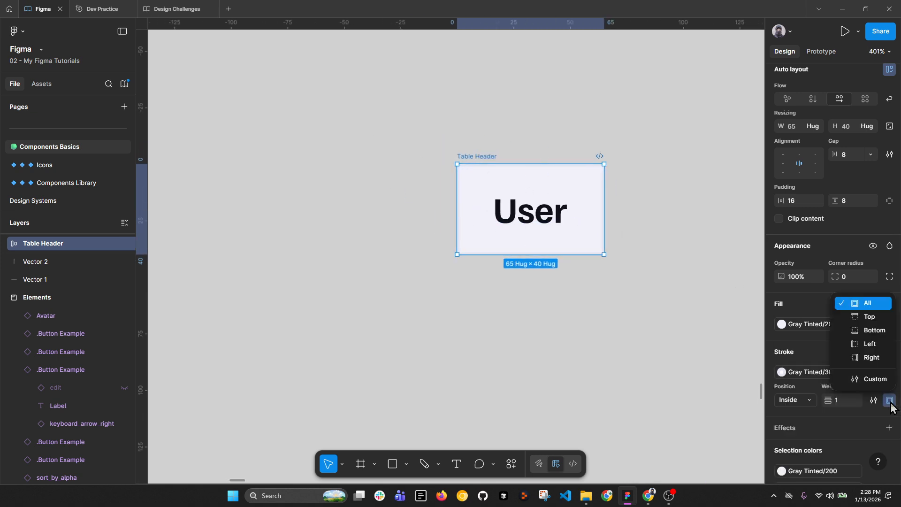
left_click(872, 330)
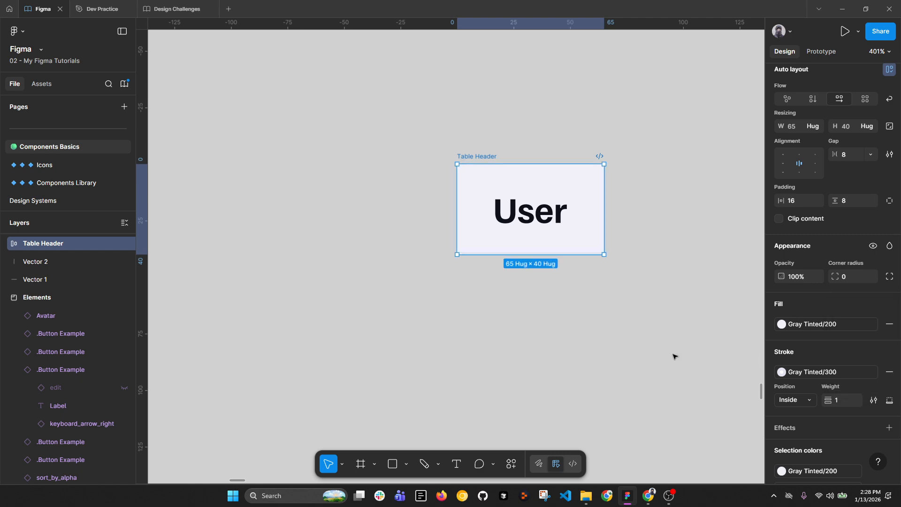
left_click(643, 344)
scroll(759, 321, "down", 2)
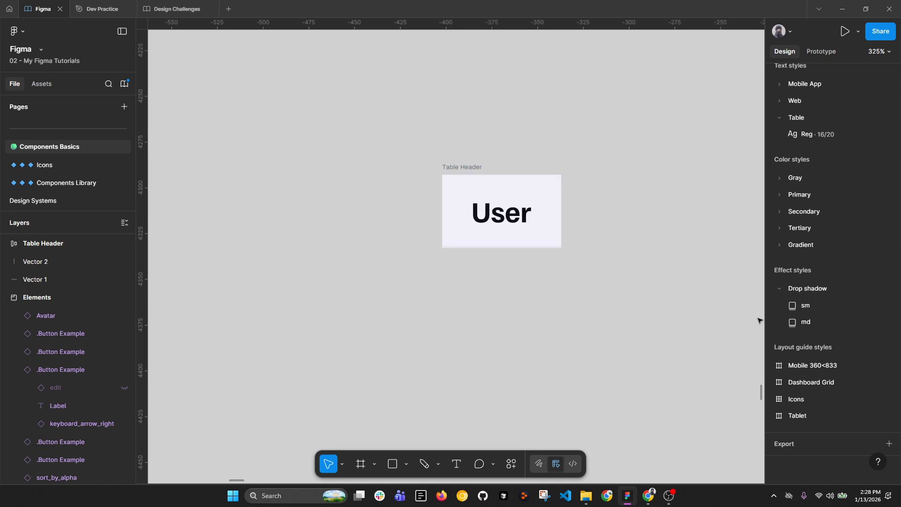
Step: Change the Table Header frame's stroke style to Gray Tinted/400
left_click(506, 169)
left_click(798, 258)
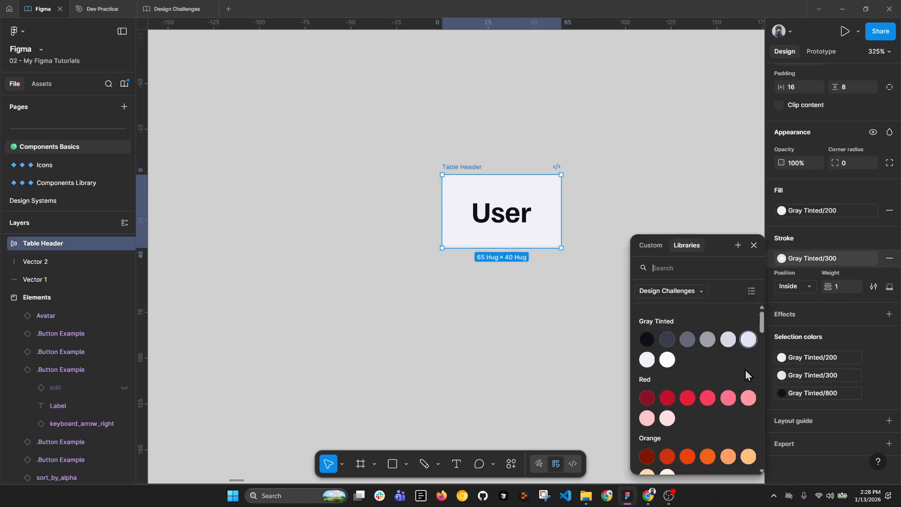
left_click(730, 339)
left_click(525, 327)
Step: Pan across the Whop Users table header columns, including Joined whops and Total Spend, for comparison
left_click_drag(554, 290, 336, 239)
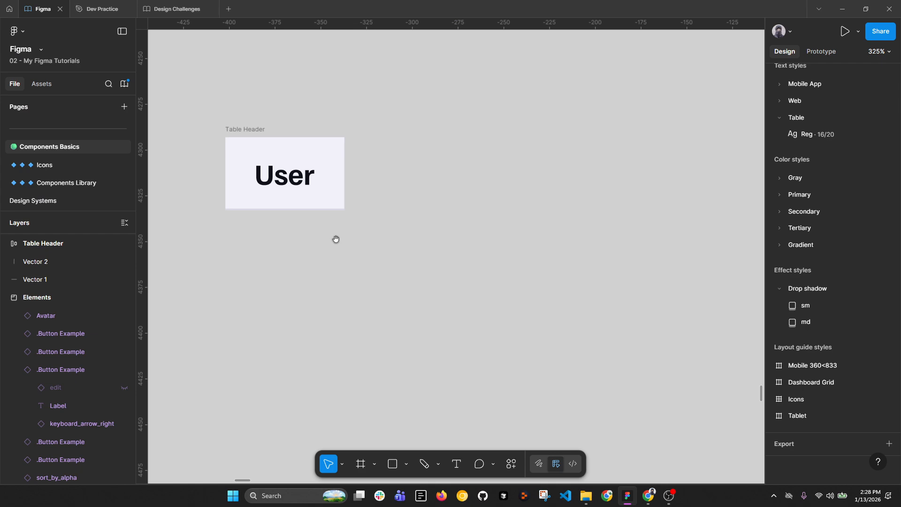
scroll(318, 131, "down", 10)
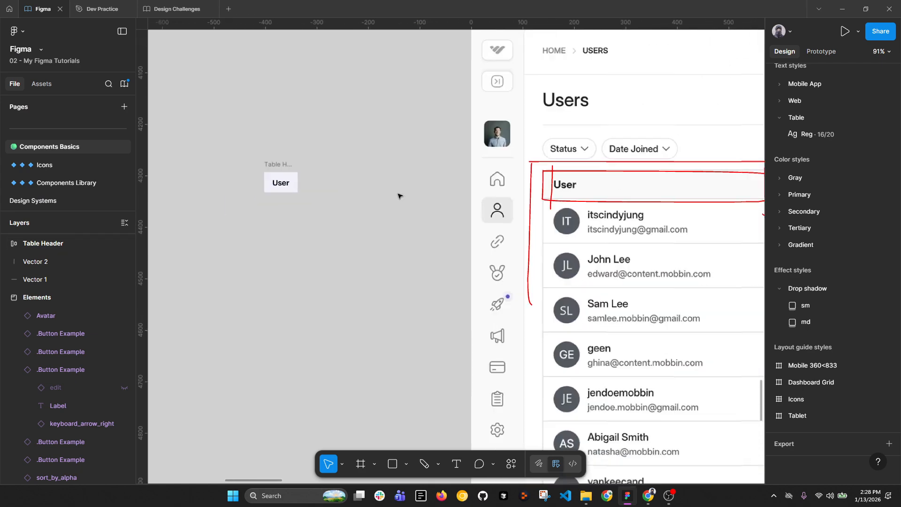
left_click_drag(634, 205, 426, 205)
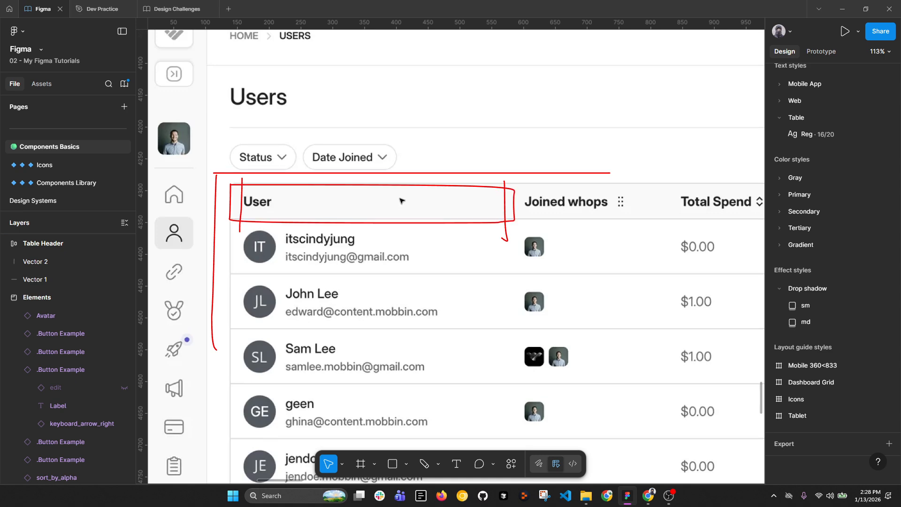
scroll(632, 199, "up", 2)
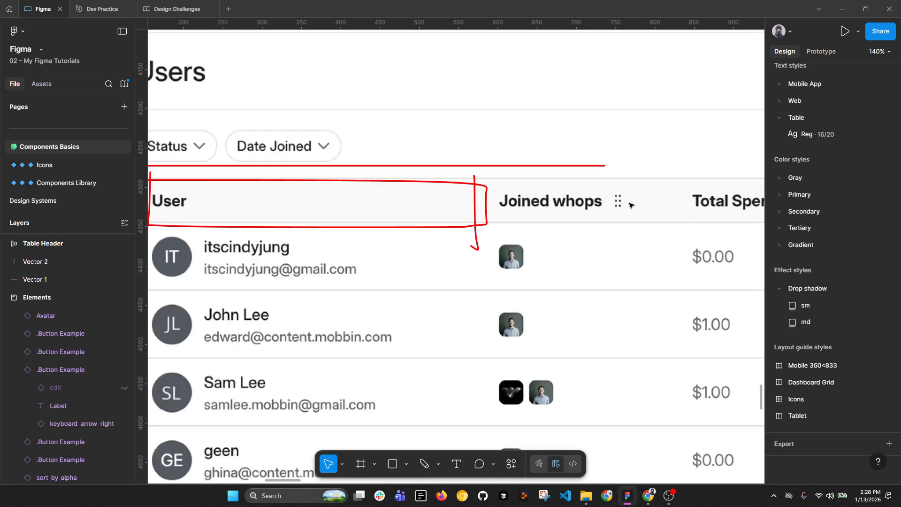
scroll(621, 203, "down", 3)
scroll(630, 201, "up", 3)
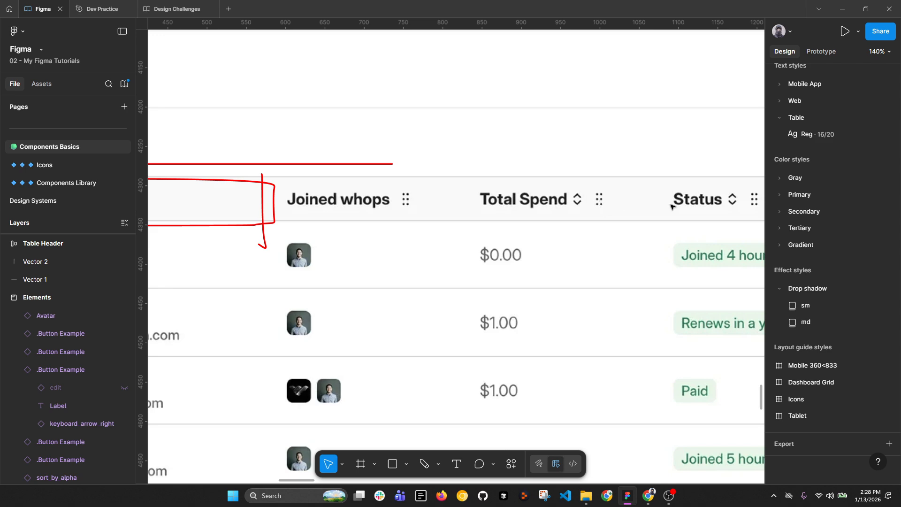
scroll(671, 206, "right", 8)
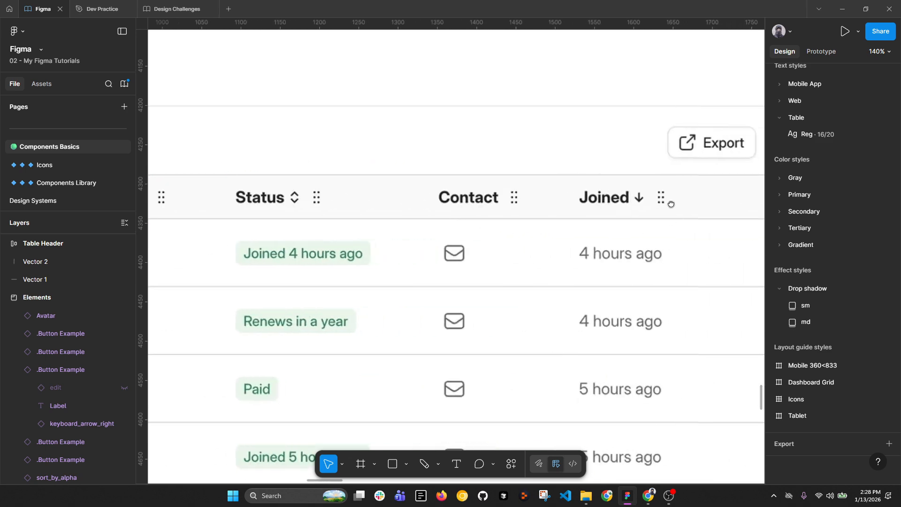
left_click_drag(671, 204, 494, 205)
scroll(619, 206, "down", 4)
left_click_drag(302, 209, 479, 205)
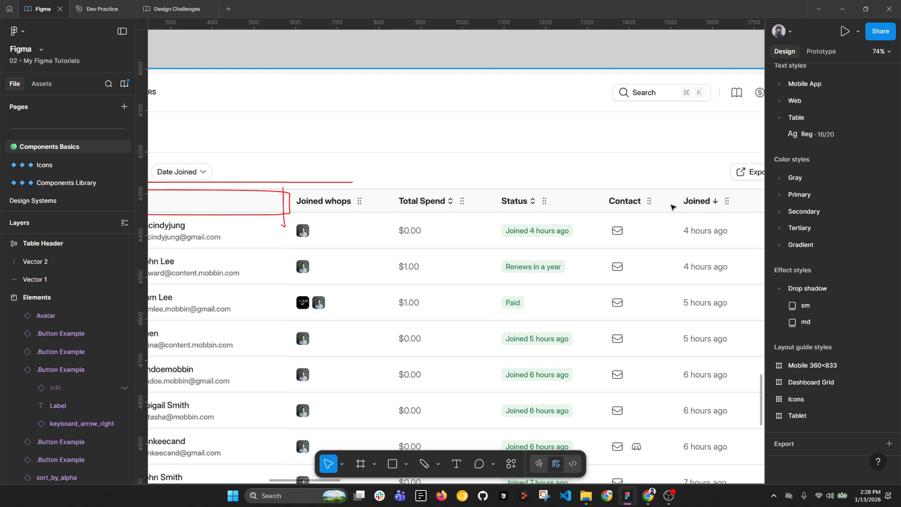
scroll(673, 207, "down", 3)
Step: Copy the drag_indicator and sort_by_alpha icons and paste them after the User label in Table Header
left_click_drag(269, 229, 351, 228)
scroll(348, 206, "up", 2)
scroll(348, 207, "down", 2)
left_click_drag(399, 308, 396, 145)
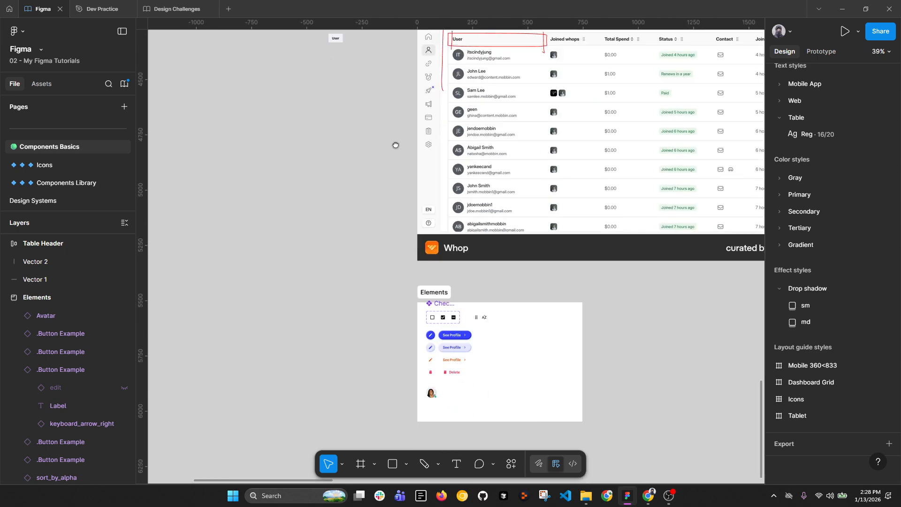
scroll(477, 342, "up", 5)
left_click(492, 225)
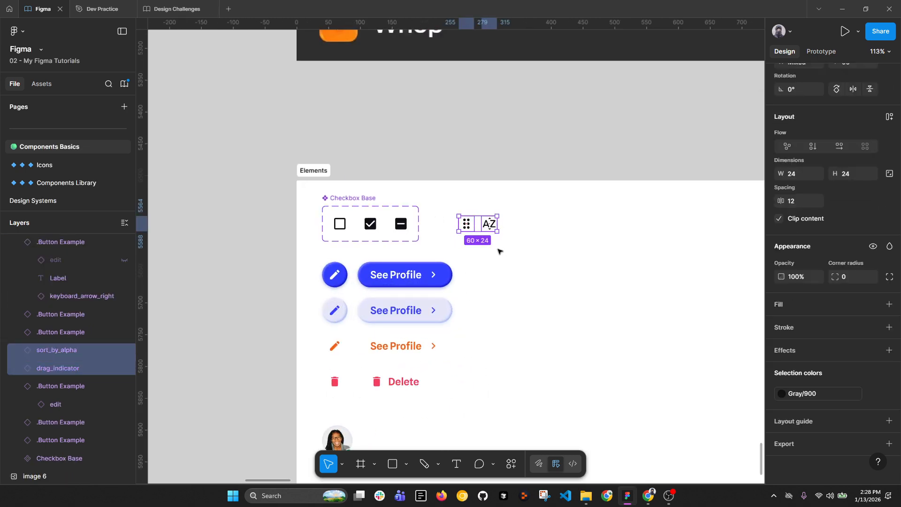
scroll(484, 231, "down", 3)
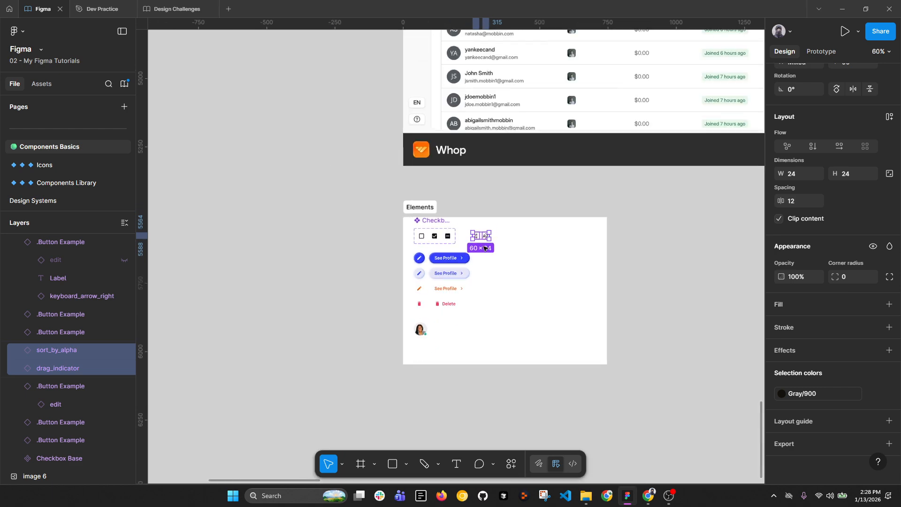
left_click_drag(393, 189, 415, 304)
scroll(375, 149, "up", 1)
scroll(374, 148, "up", 5)
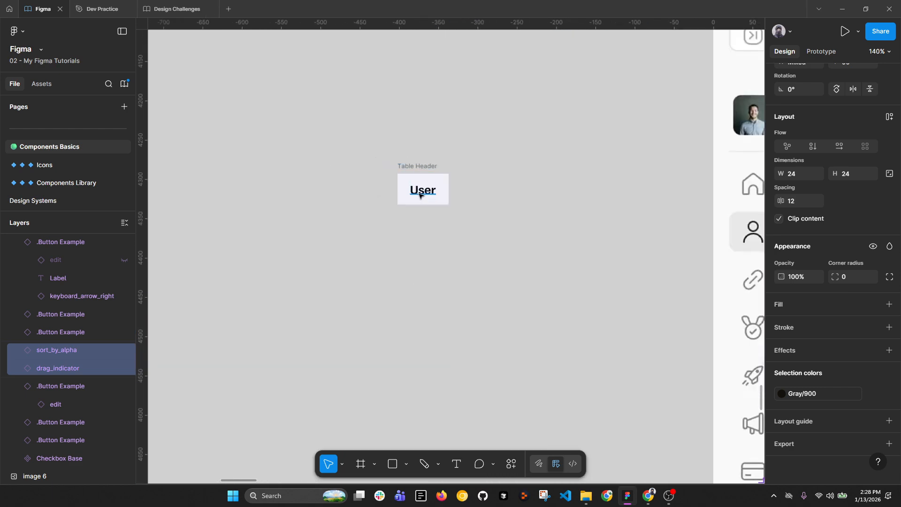
left_click(418, 190)
key("ctrl+v")
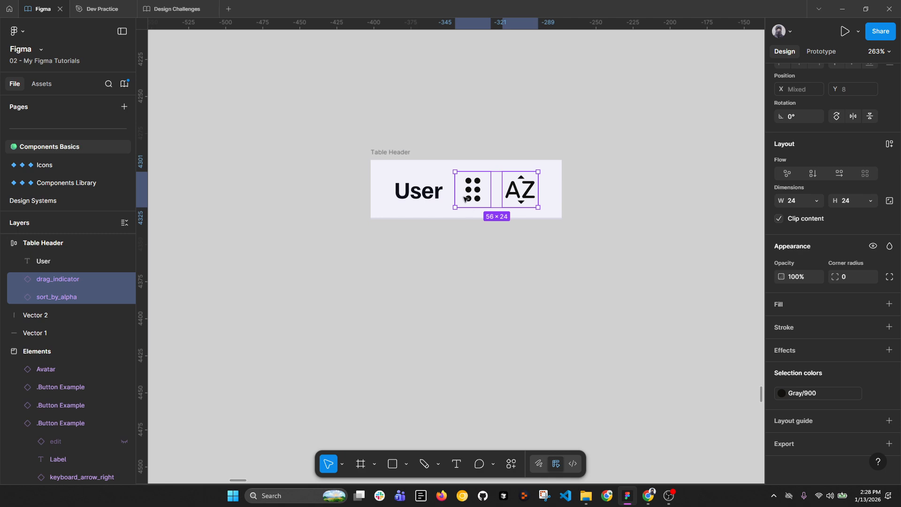
Step: Resize both pasted icons to 20×20 with proportions locked
left_click(449, 254)
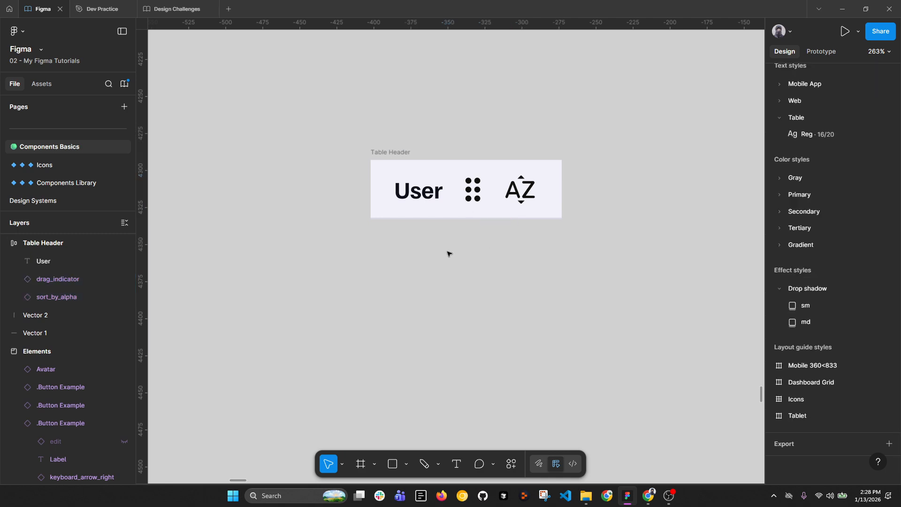
scroll(444, 251, "down", 2)
scroll(443, 252, "right", 10)
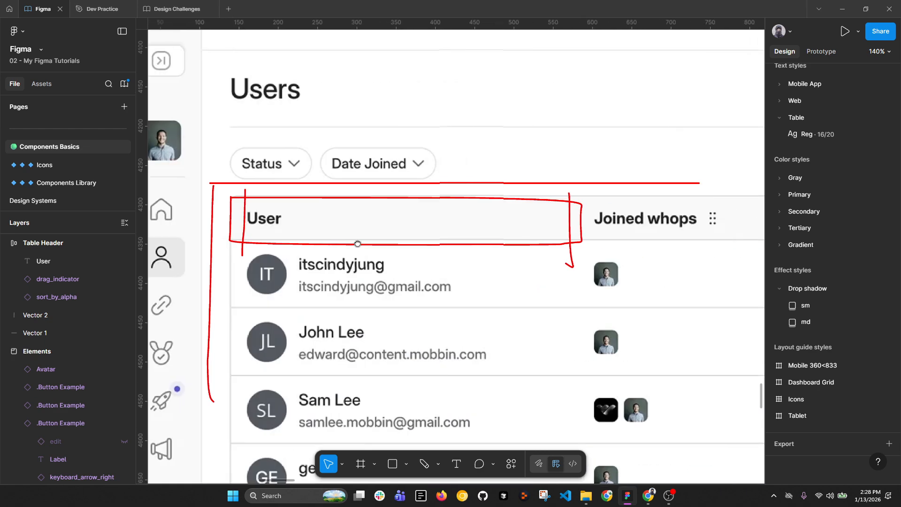
left_click_drag(295, 233, 772, 233)
scroll(344, 217, "up", 3)
left_click(301, 219)
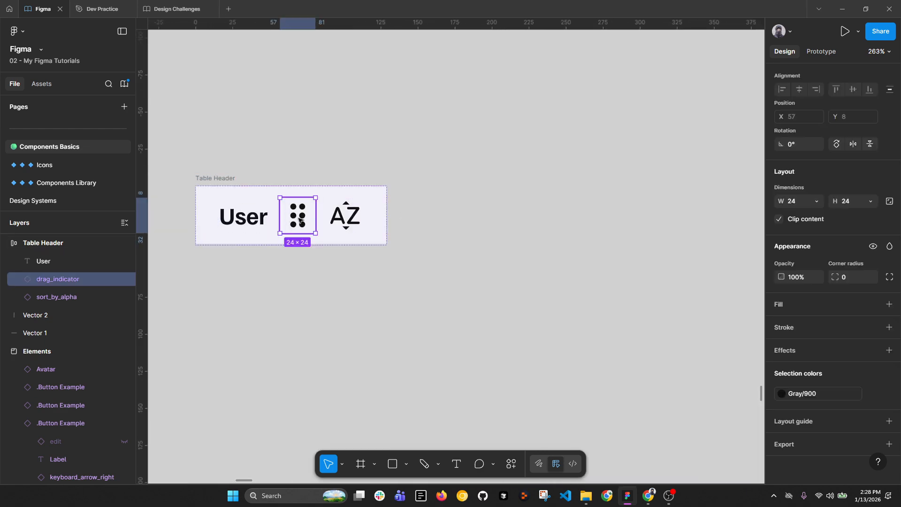
left_click(344, 217, "shift")
left_click(890, 200)
left_click(852, 201)
type("2")
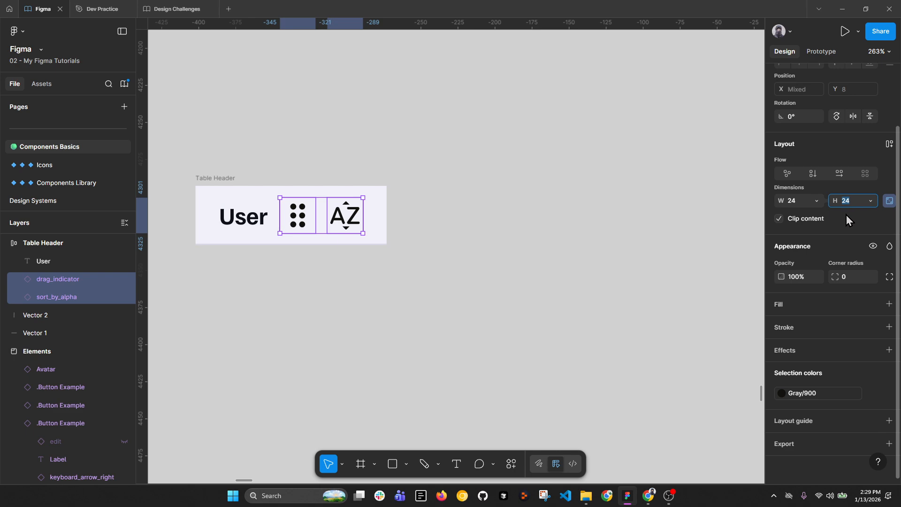
type("0")
key("Return")
scroll(340, 234, "down", 5)
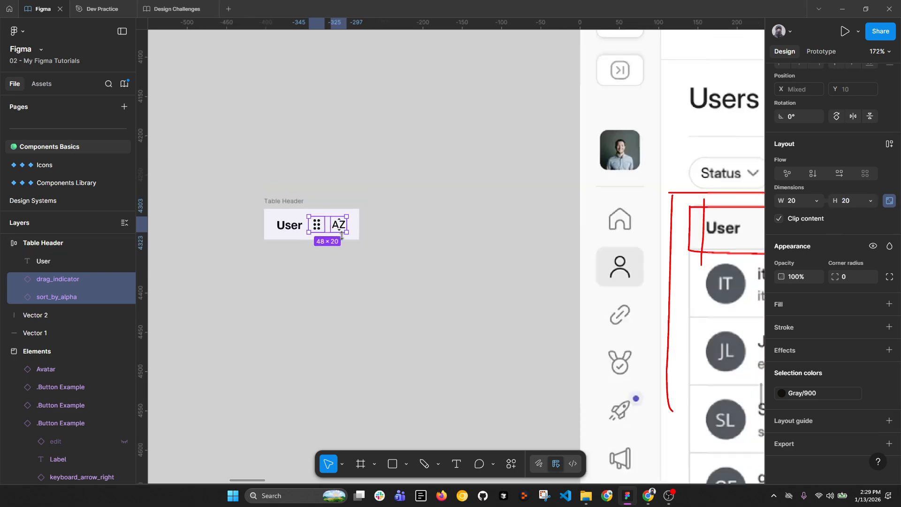
scroll(340, 233, "down", 3)
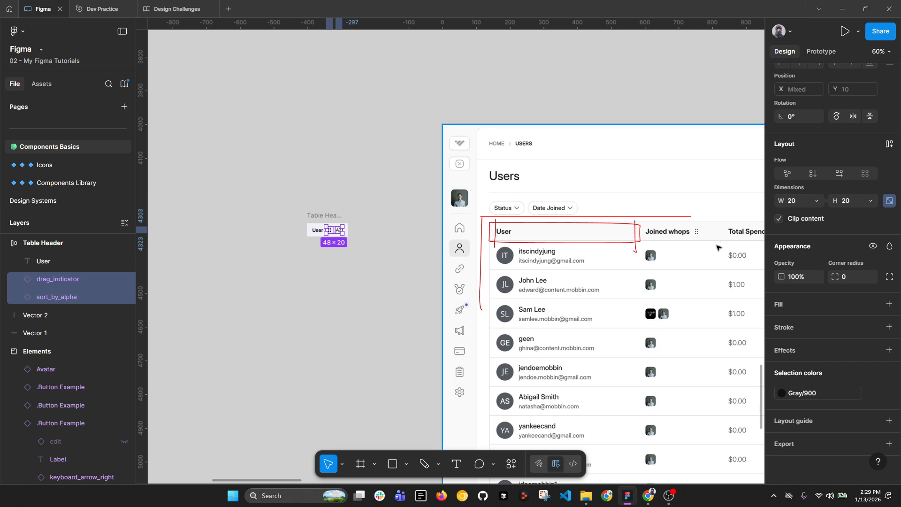
Step: Recolour the icons to Gray/800, then to Gray Tinted/700 from the Design Challenges library
scroll(717, 247, "right", 5)
scroll(212, 234, "up", 3)
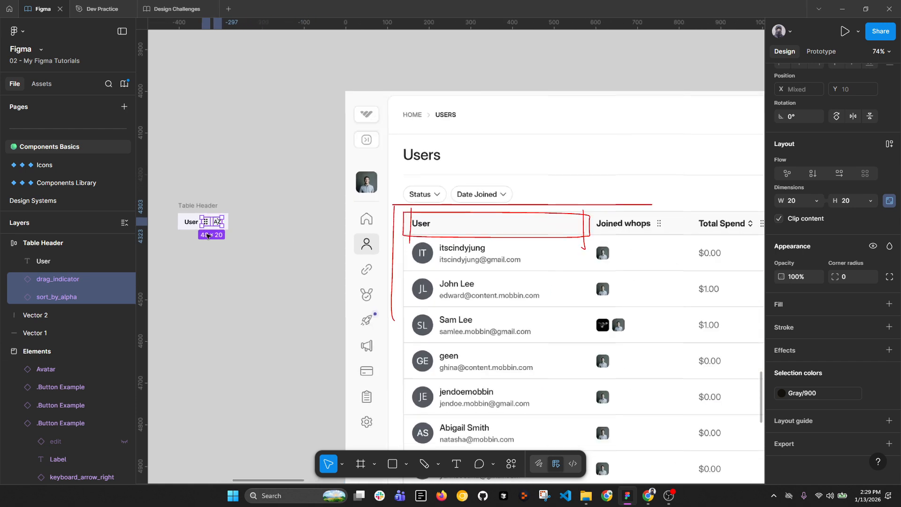
left_click_drag(206, 244, 392, 247)
scroll(374, 220, "up", 4)
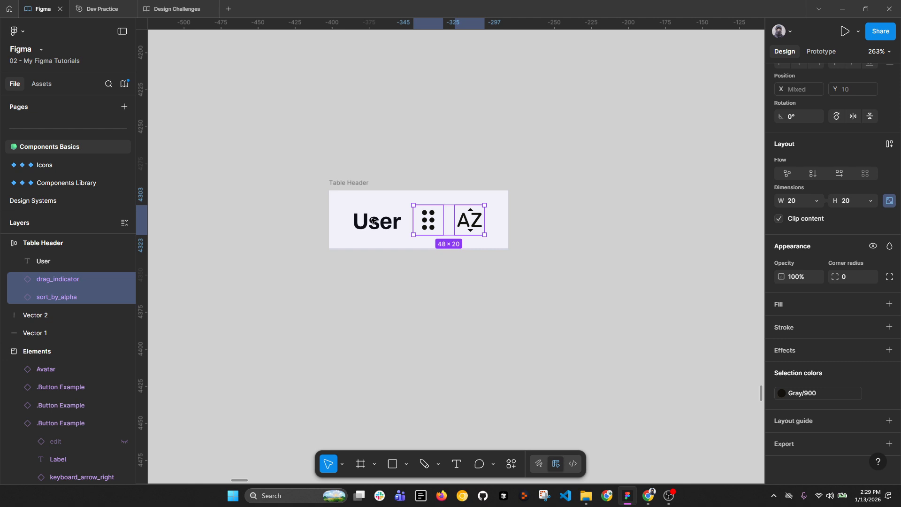
left_click(819, 394)
left_click(686, 361)
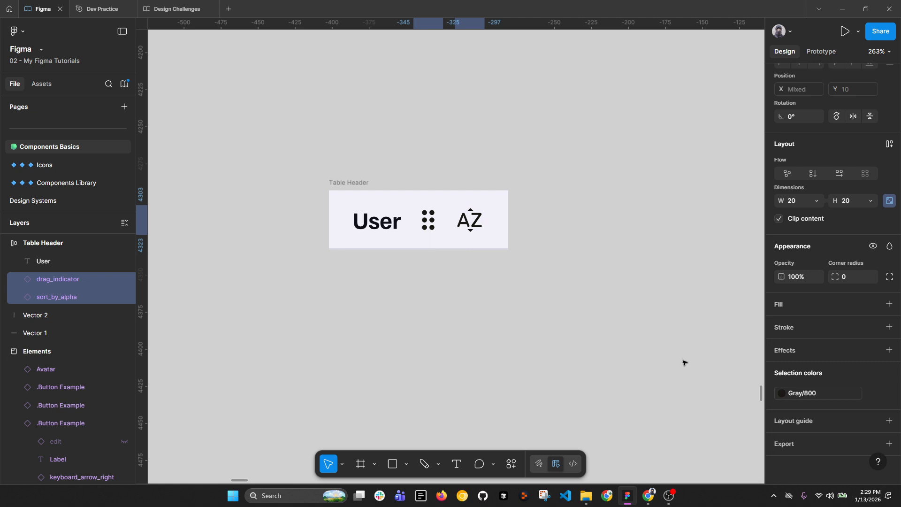
scroll(441, 253, "up", 5)
left_click(814, 399)
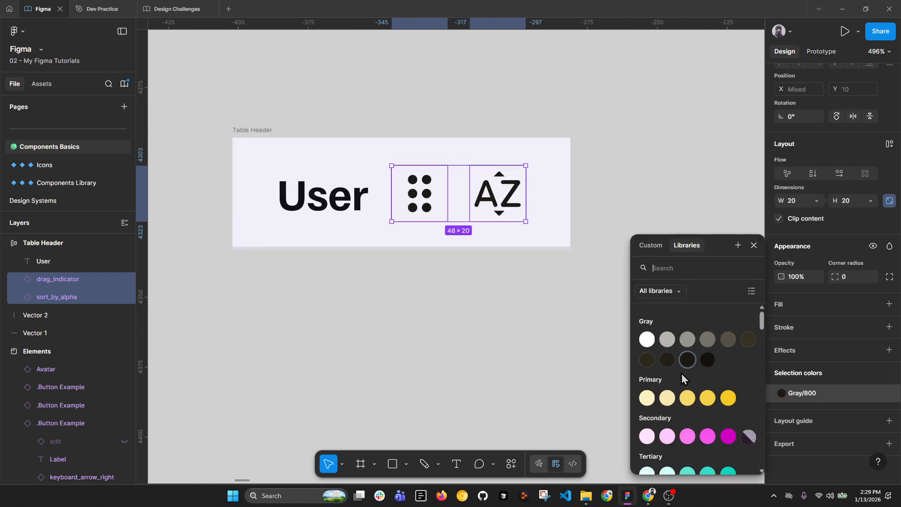
left_click(659, 299)
left_click(660, 333)
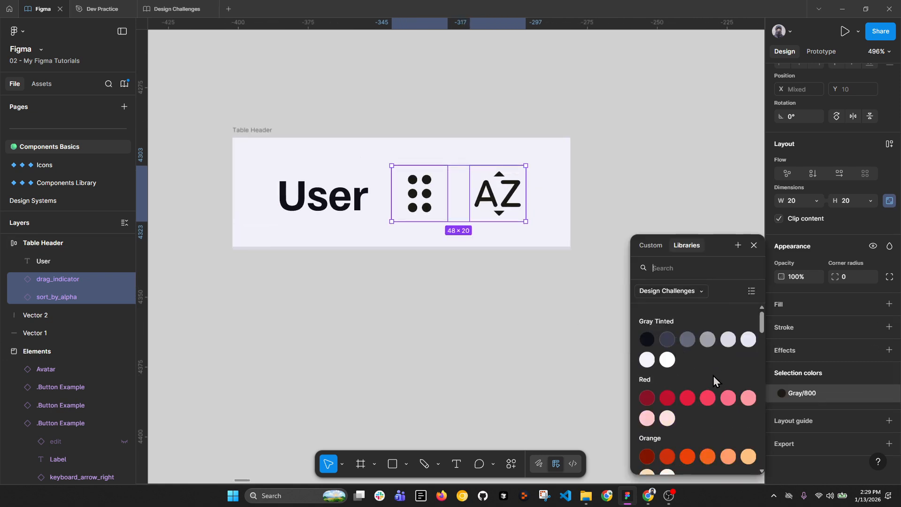
left_click(667, 338)
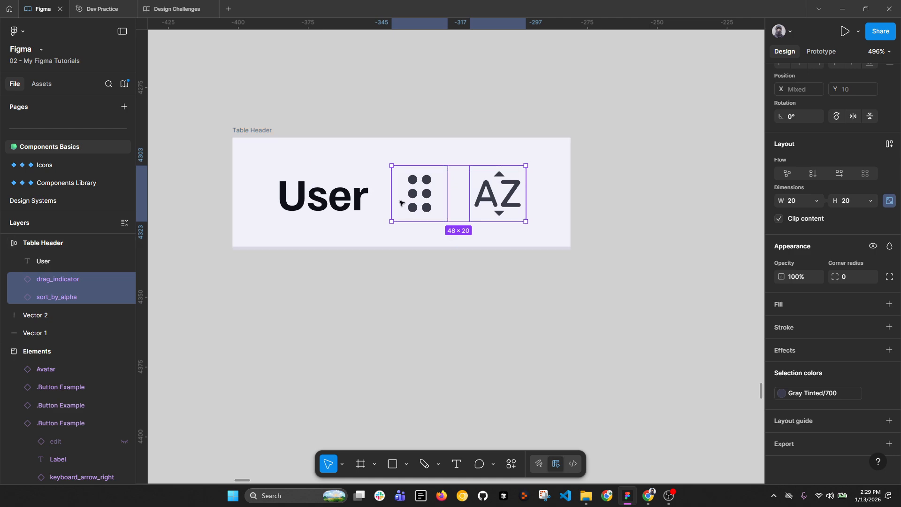
Step: Try Gray Tinted/600 on the icons, then revert them to Gray Tinted/700
left_click(808, 394)
left_click(688, 339)
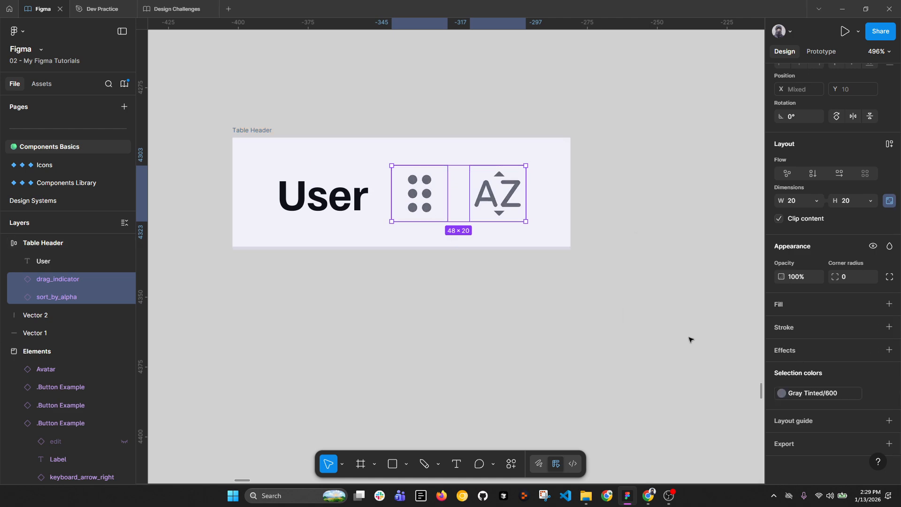
scroll(449, 263, "down", 5)
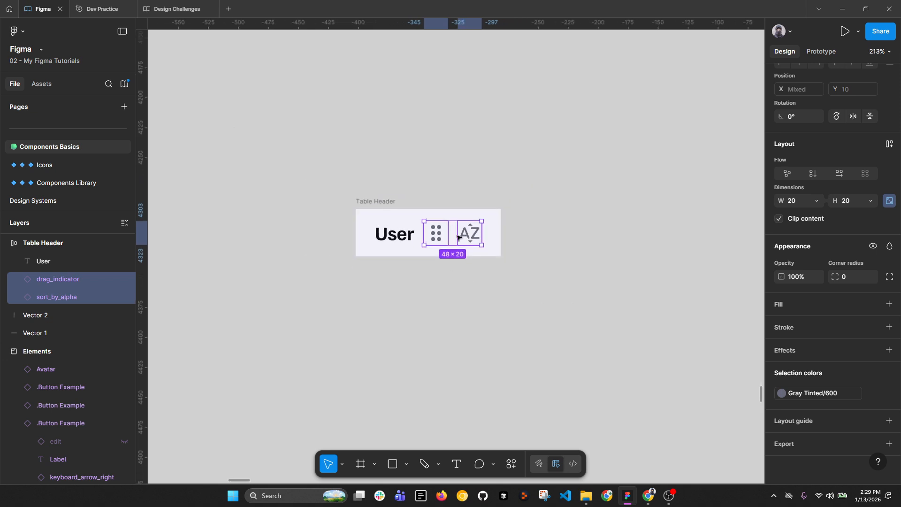
left_click(838, 394)
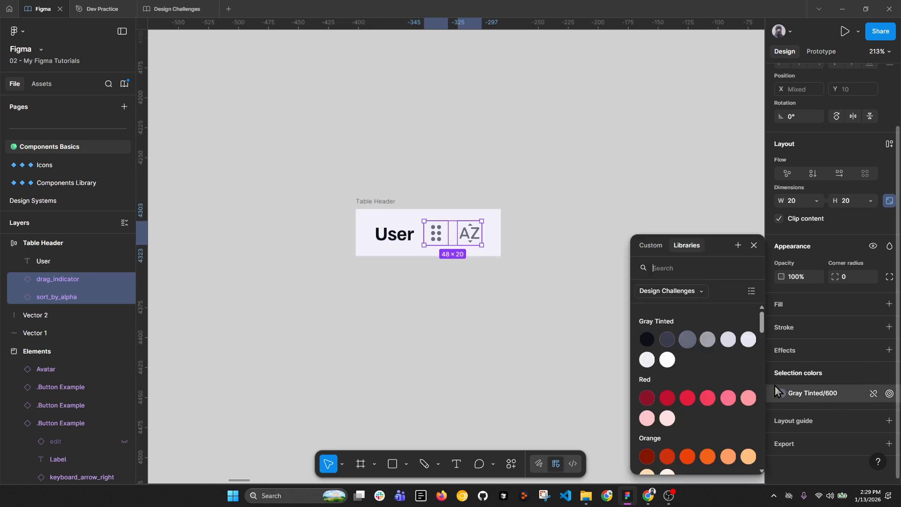
left_click(668, 343)
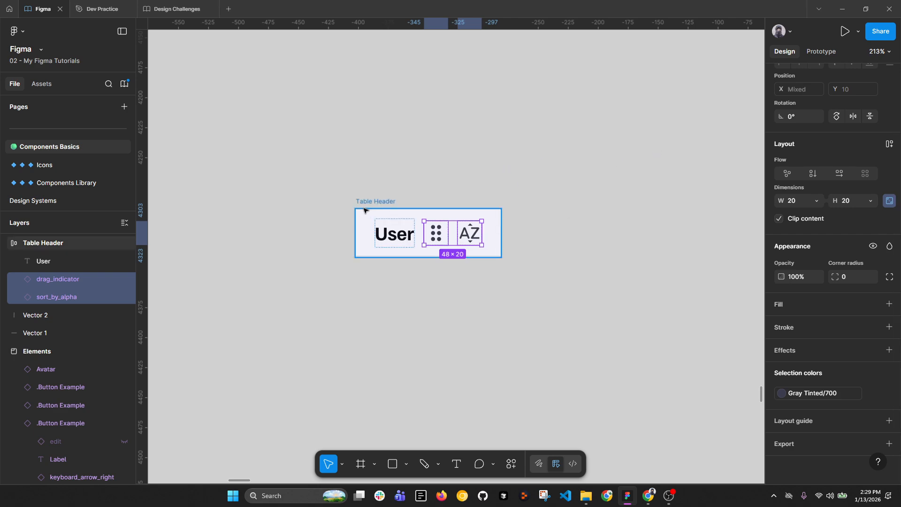
scroll(371, 218, "up", 1)
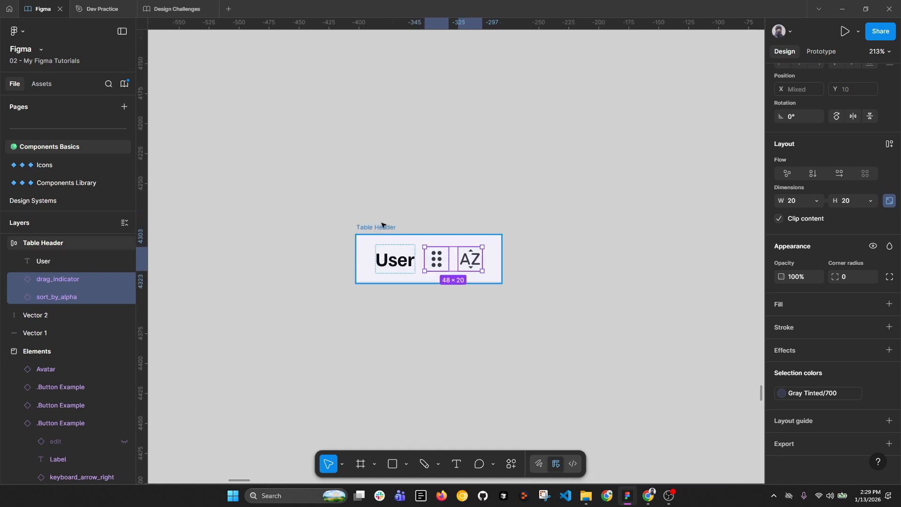
scroll(873, 204, "up", 3)
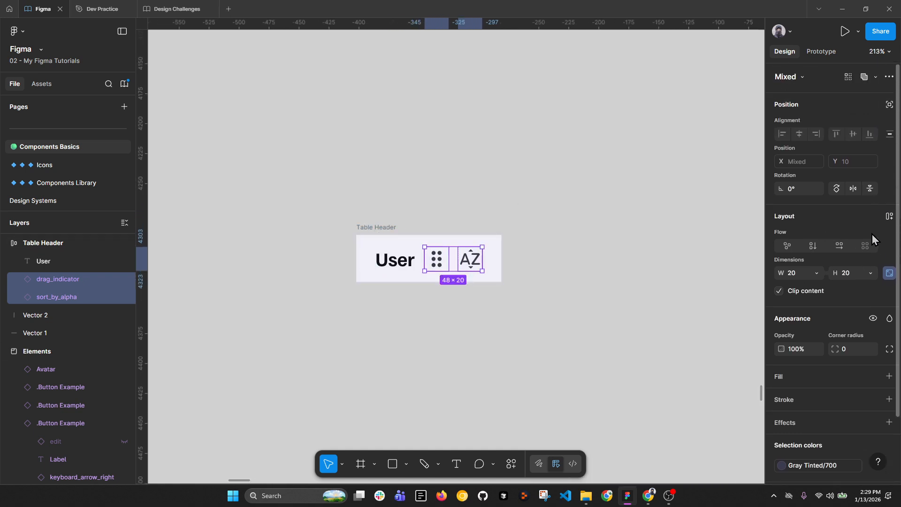
Step: Shrink both icons to 18, then 16 px, and zoom the canvas to 100%
left_click(861, 277)
type("18")
key("Return")
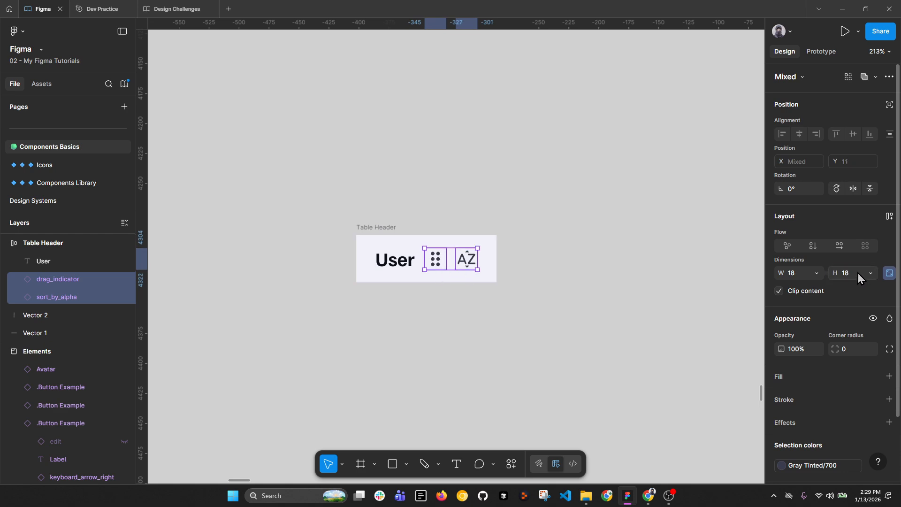
key("Return")
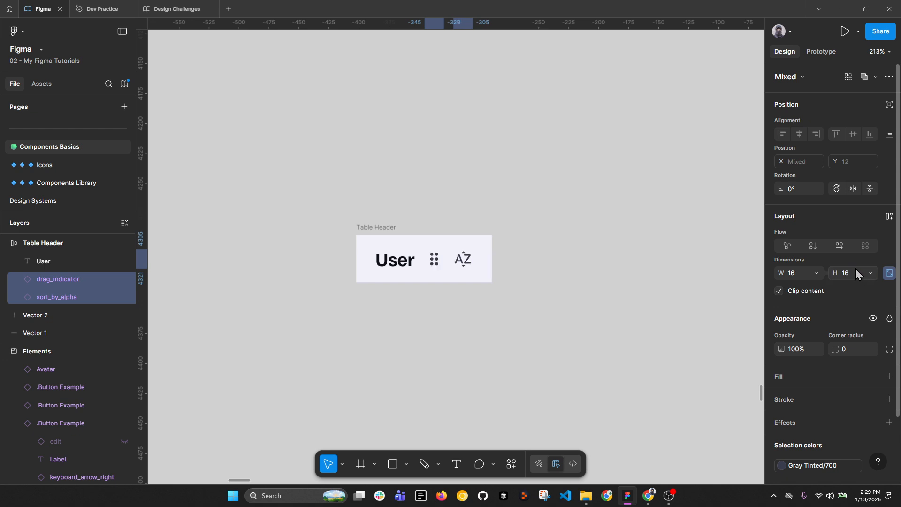
left_click(879, 52)
left_click(830, 153)
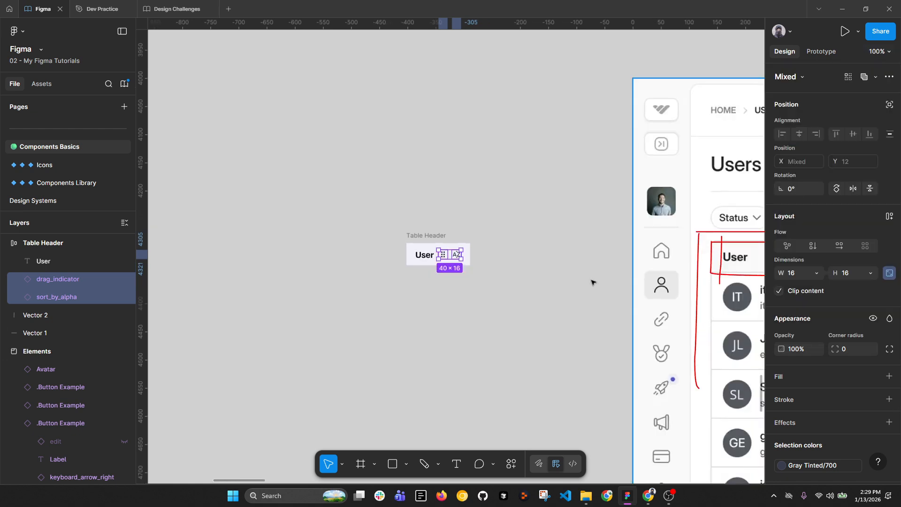
Step: Test-edit the User label, undo it back to 'User', and select the Table Header frame
left_click(438, 283)
left_click(442, 263)
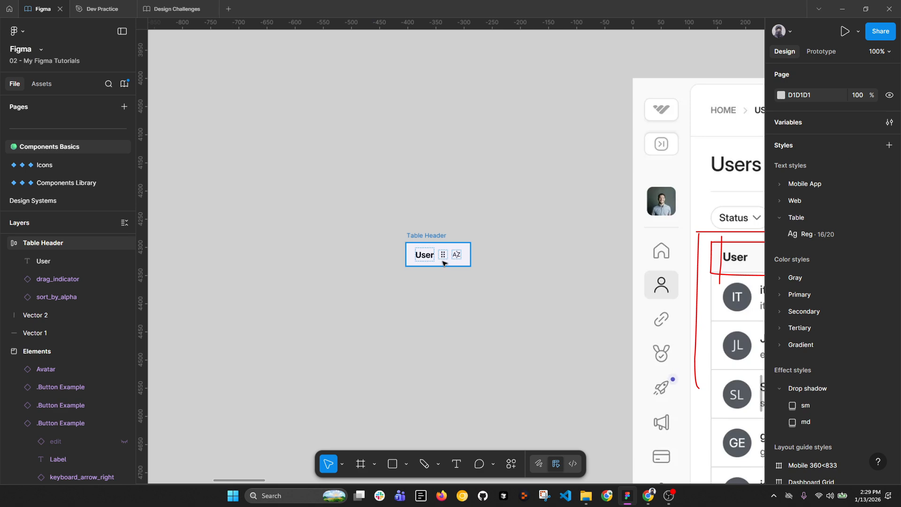
double_click(425, 256)
double_click(426, 256)
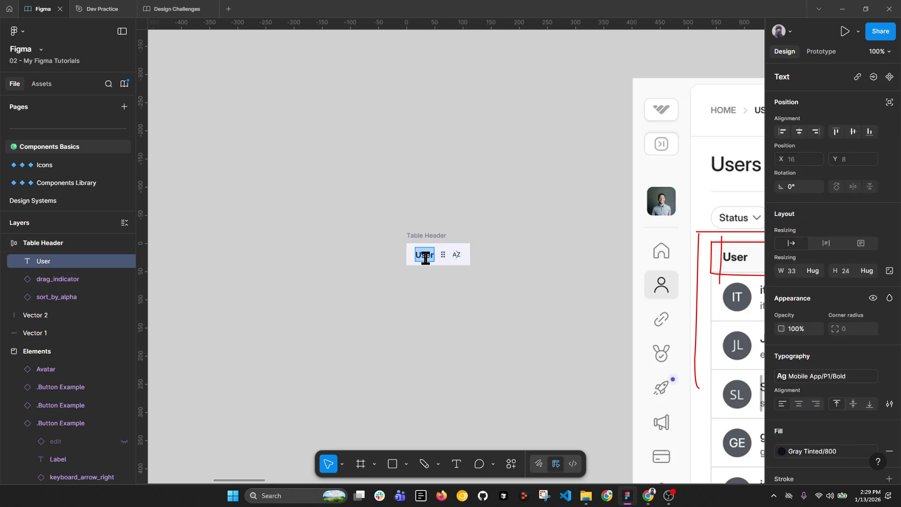
type("lasfa jskdjas nkl")
key("ctrl+z")
key("Escape")
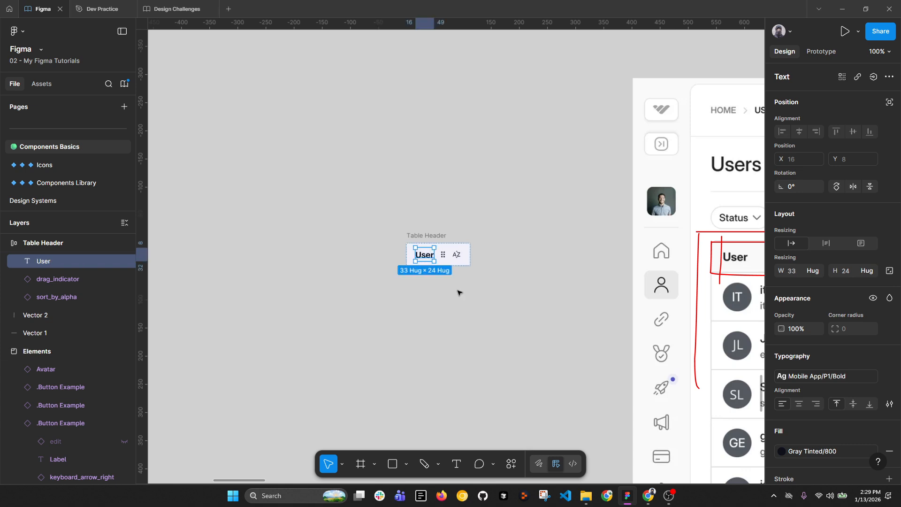
left_click(436, 236)
scroll(570, 205, "down", 5)
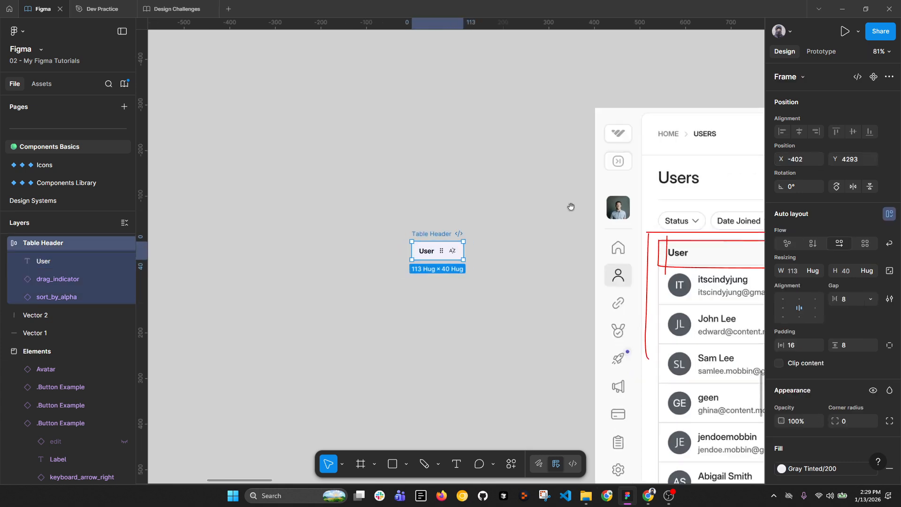
scroll(629, 252, "up", 4)
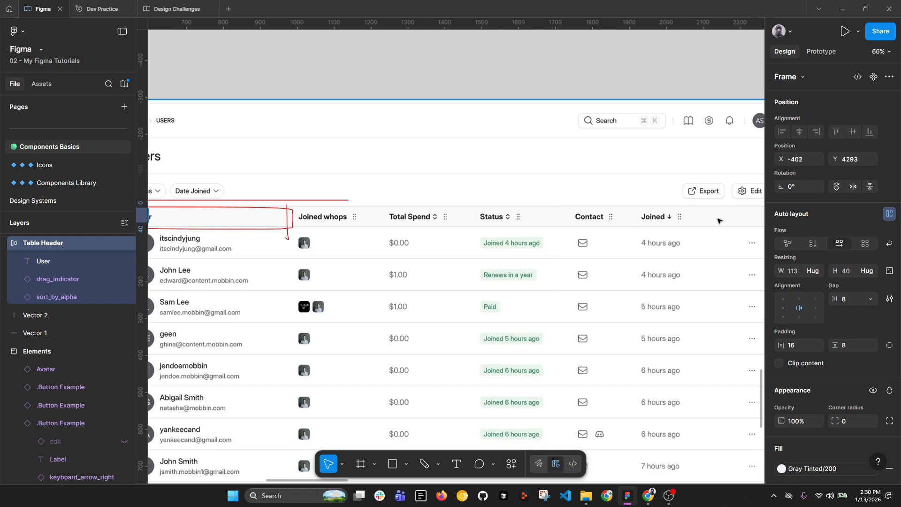
Step: Delete the red markup strokes over the Whop users table screenshot
scroll(717, 222, "down", 4)
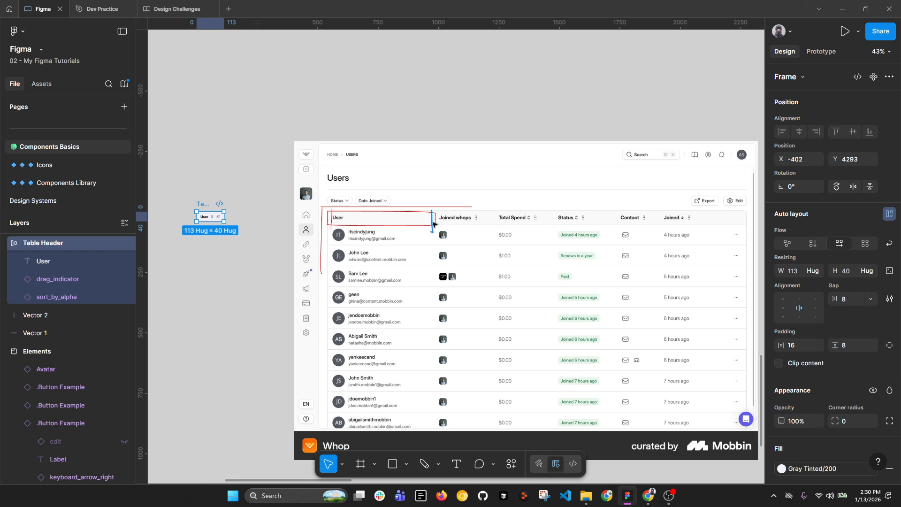
left_click_drag(266, 166, 496, 300)
left_click(506, 210, "shift")
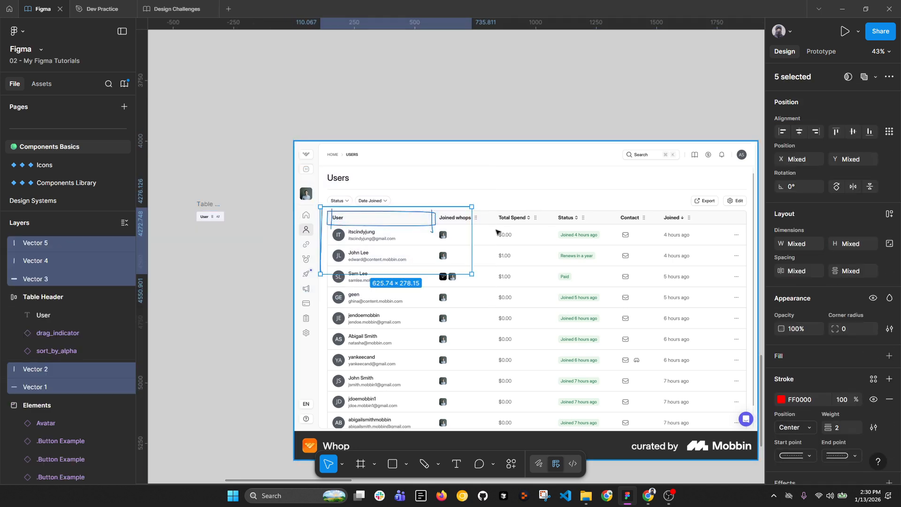
key("Delete")
Step: Pencil-circle the empty header cell right of Joined, undo, and select the Table Header frame
left_click(425, 464)
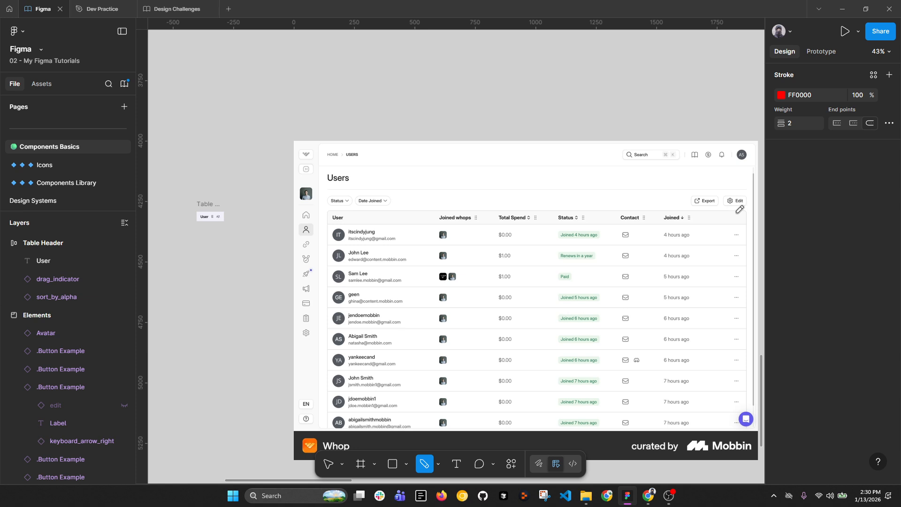
mouse_move(742, 213)
left_mouse_down()
mouse_move(719, 213)
mouse_move(738, 212)
left_mouse_up()
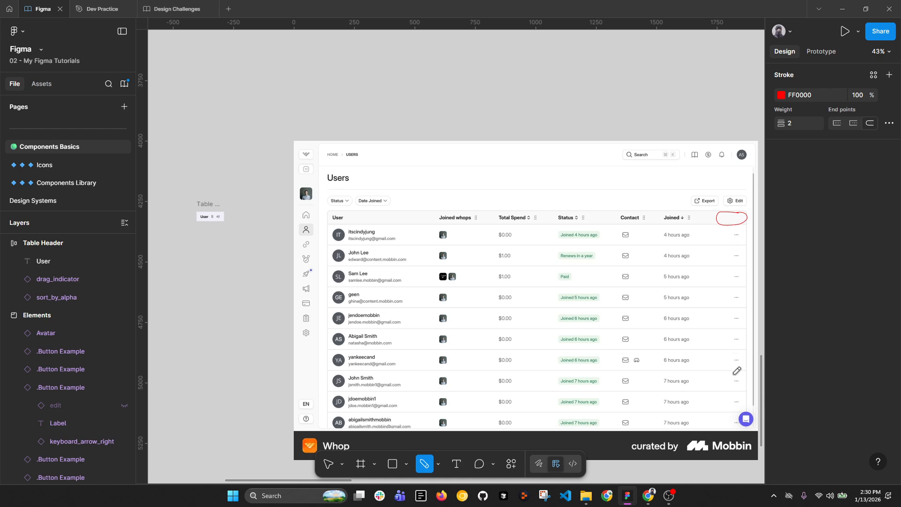
key("ctrl+z")
key("v")
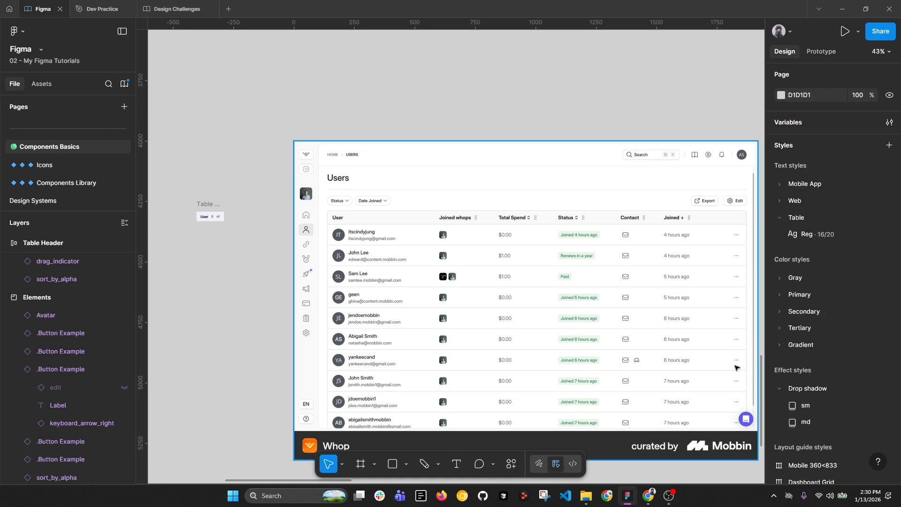
scroll(127, 193, "up", 3)
key("ctrl+z")
key("ctrl+z")
scroll(188, 215, "up", 5)
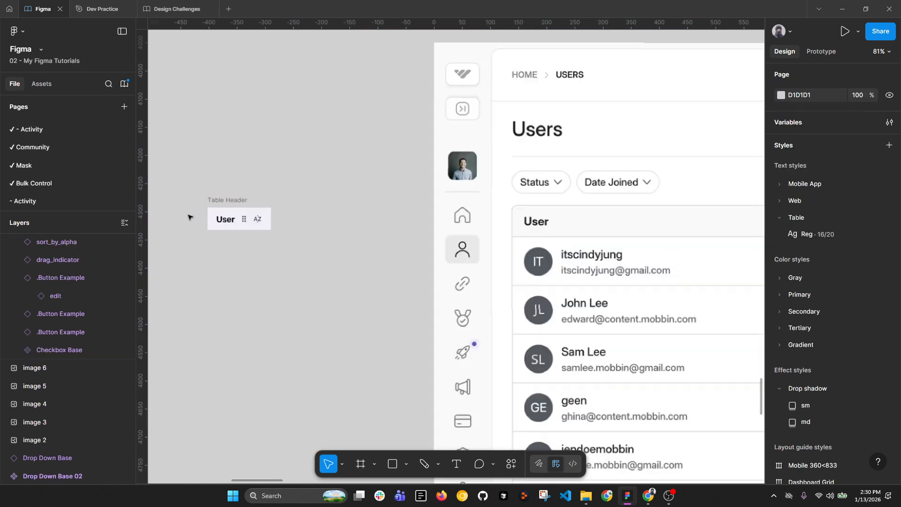
left_click(230, 199)
scroll(207, 210, "up", 5)
Step: Rename the header frame to 'Table Header / Default'
double_click(246, 190)
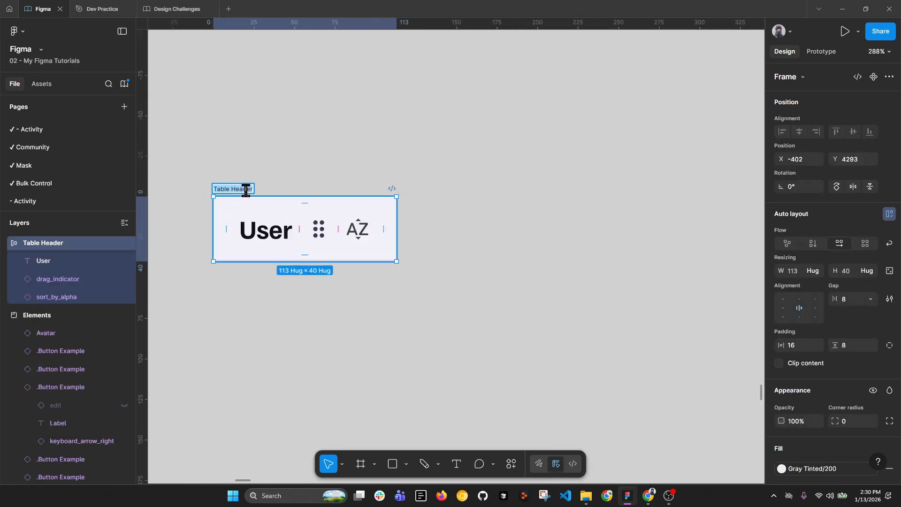
key("Right")
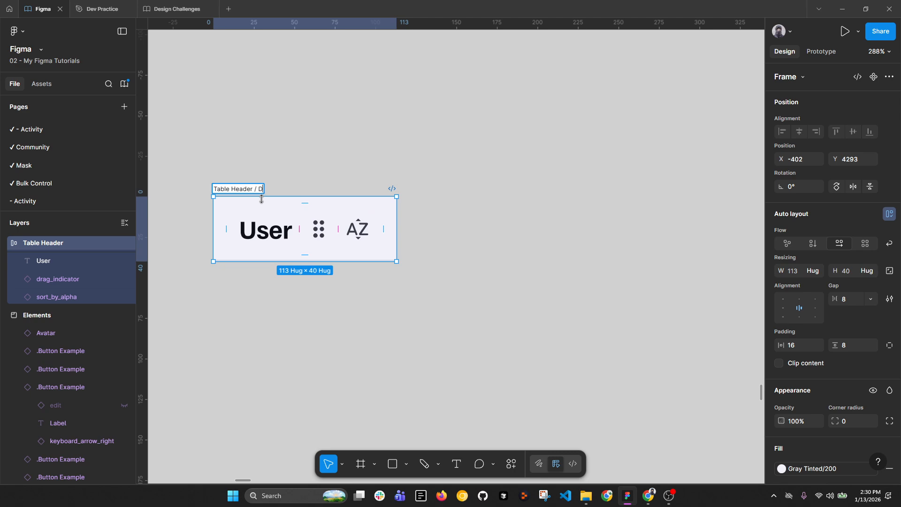
type("/ Default")
key("Return")
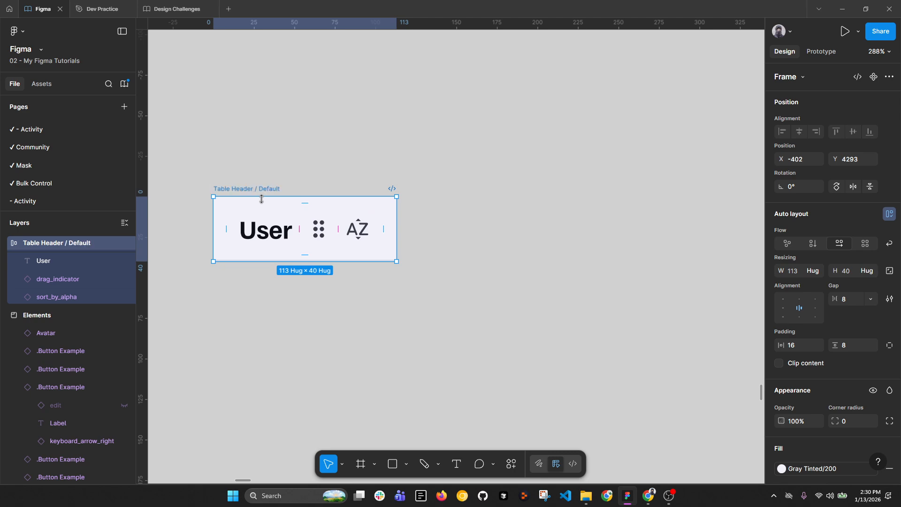
Step: Duplicate the frame below the original and name the copy 'Table Header / Empty'
left_click_drag(257, 194, 332, 294)
double_click(258, 293)
type("Empty")
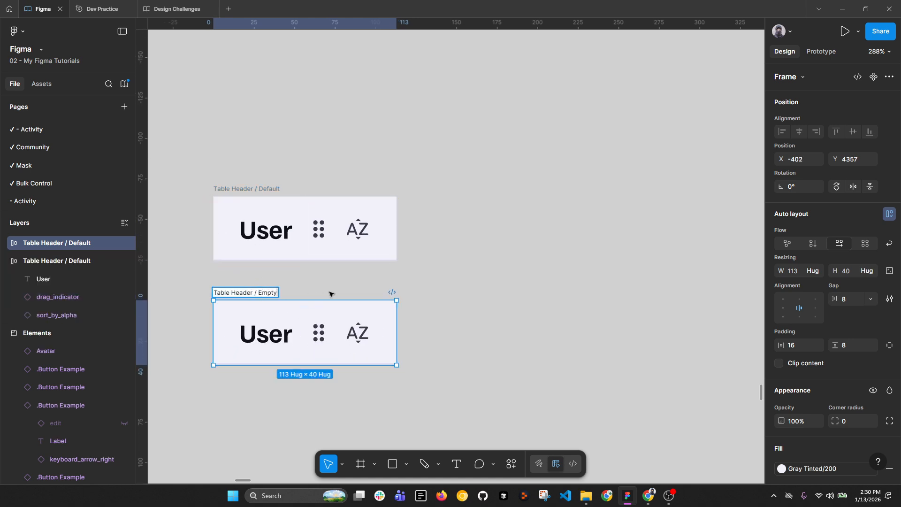
key("Return")
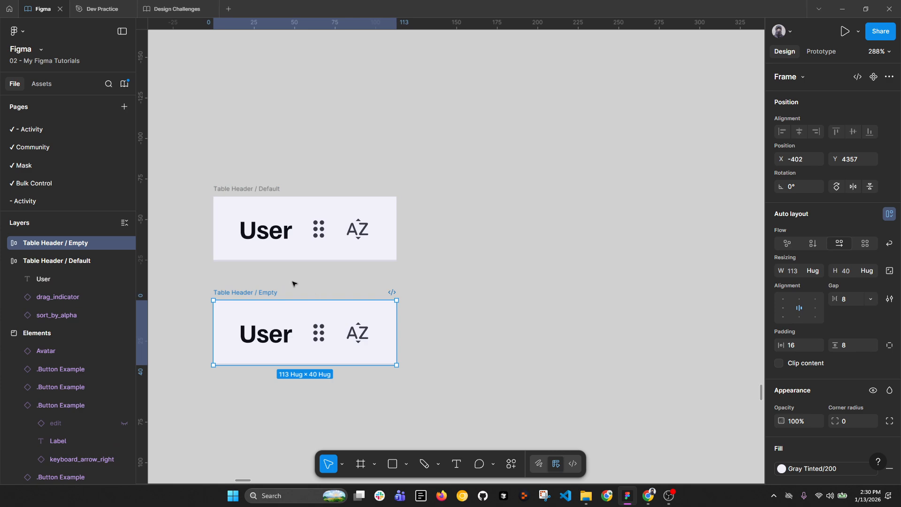
Step: Delete the User label and both icons from the Empty frame
left_click(275, 325)
left_click(319, 333, "shift")
left_click(358, 333, "shift")
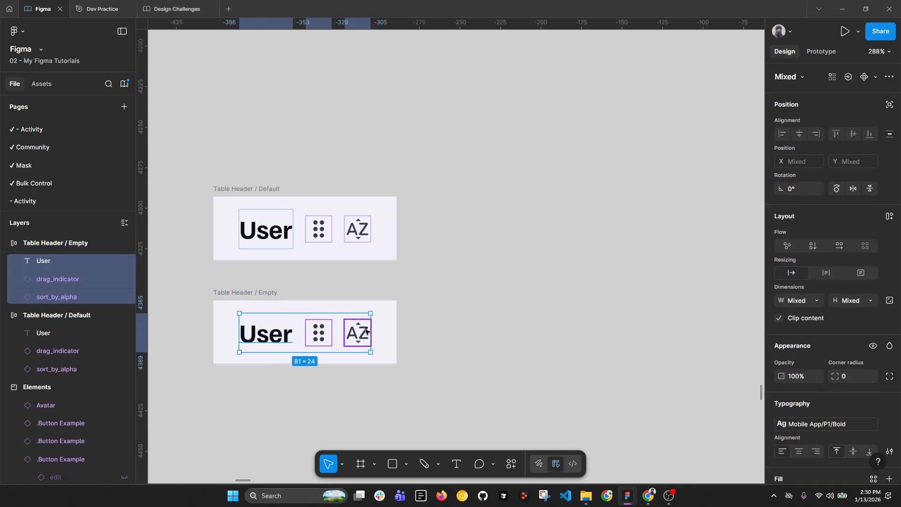
key("Delete")
left_click(270, 300)
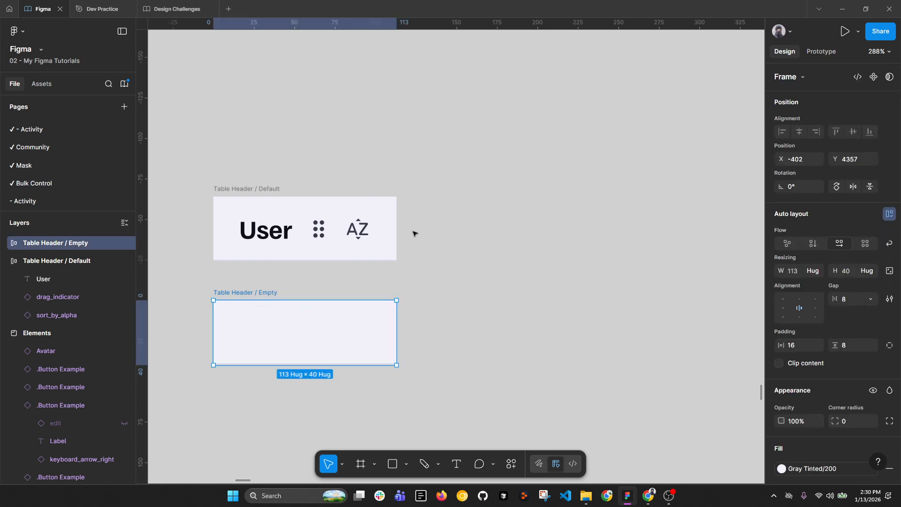
scroll(414, 231, "down", 3)
Step: Combine both header frames into a component set and rename Property 1 to 'Type'
left_click_drag(242, 173, 460, 366)
left_click(860, 77)
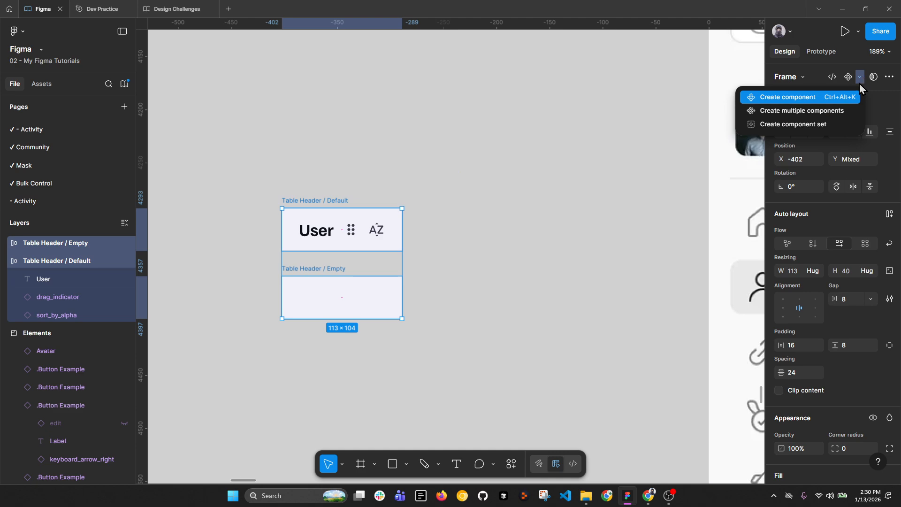
left_click(834, 125)
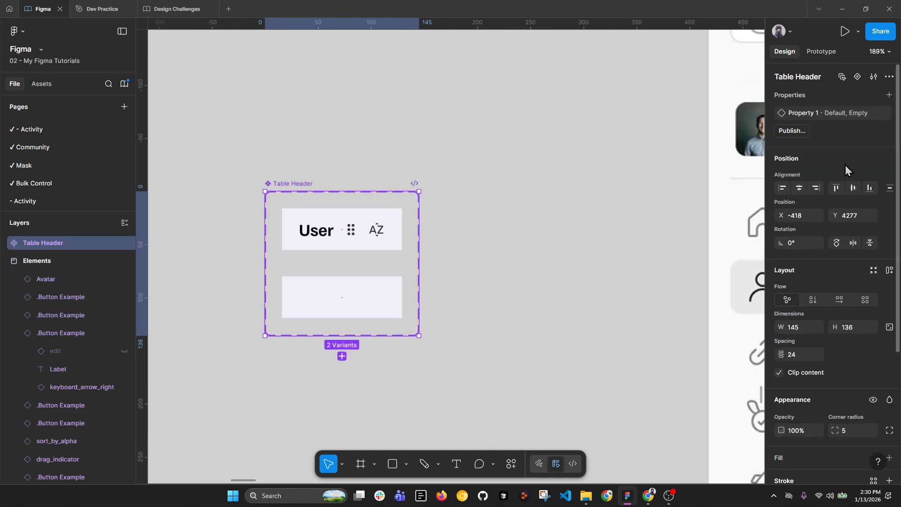
double_click(822, 117)
type("Typ")
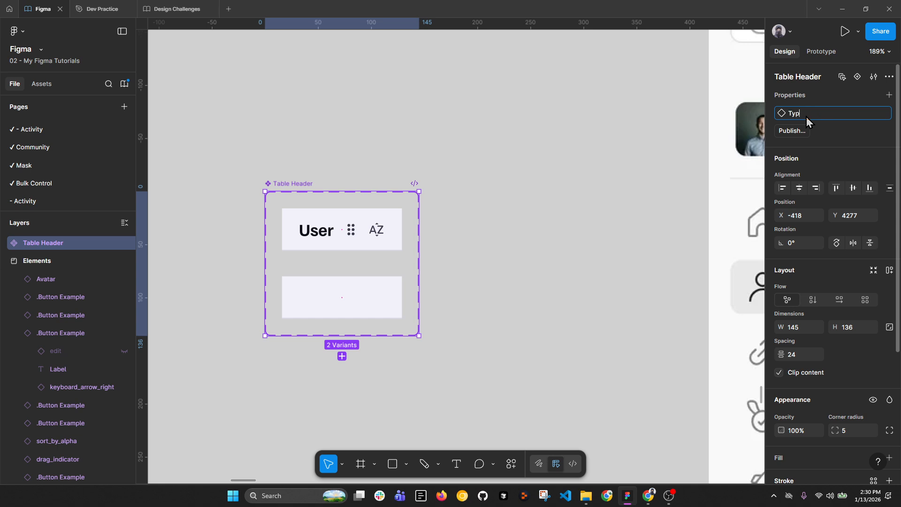
type("e")
key("Return")
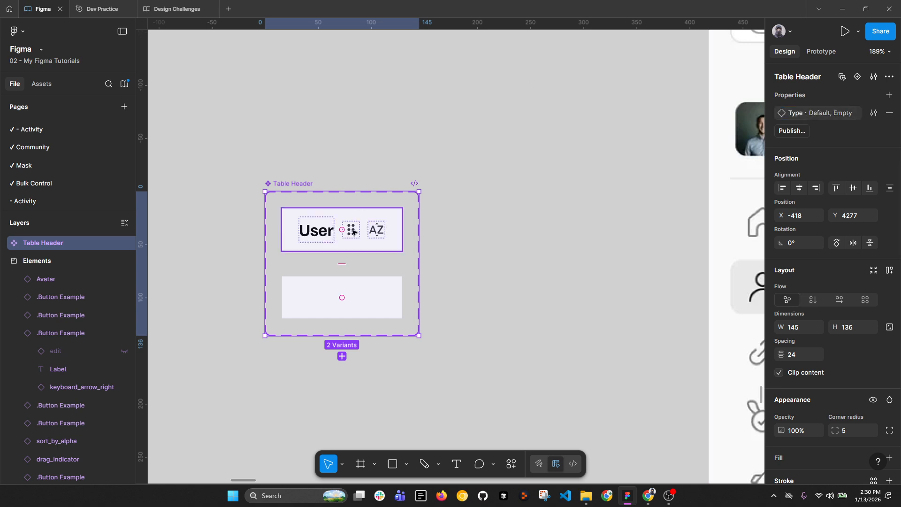
Step: Compare with the Users table, then nudge the Default drag icon right and back left
scroll(359, 232, "down", 5)
left_click_drag(711, 252, 532, 244)
left_click_drag(425, 236, 714, 248)
scroll(540, 245, "up", 5)
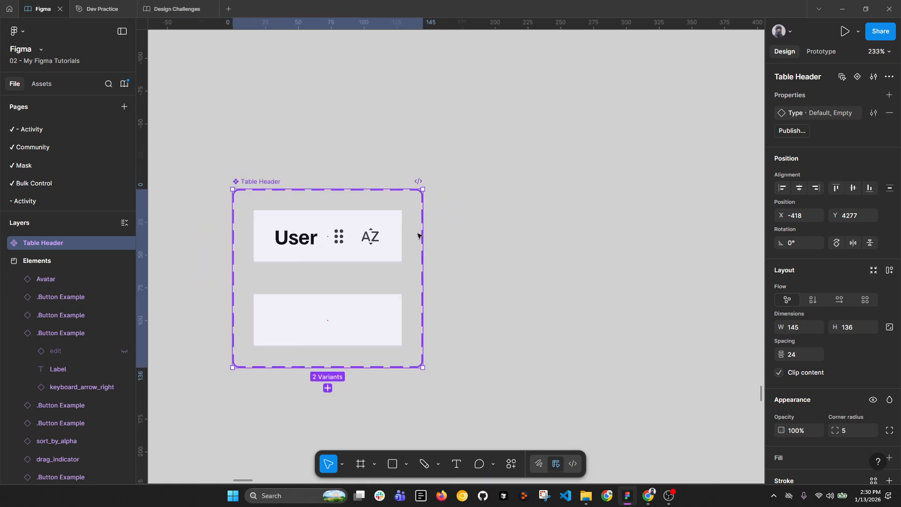
left_click(335, 238)
left_click(345, 243)
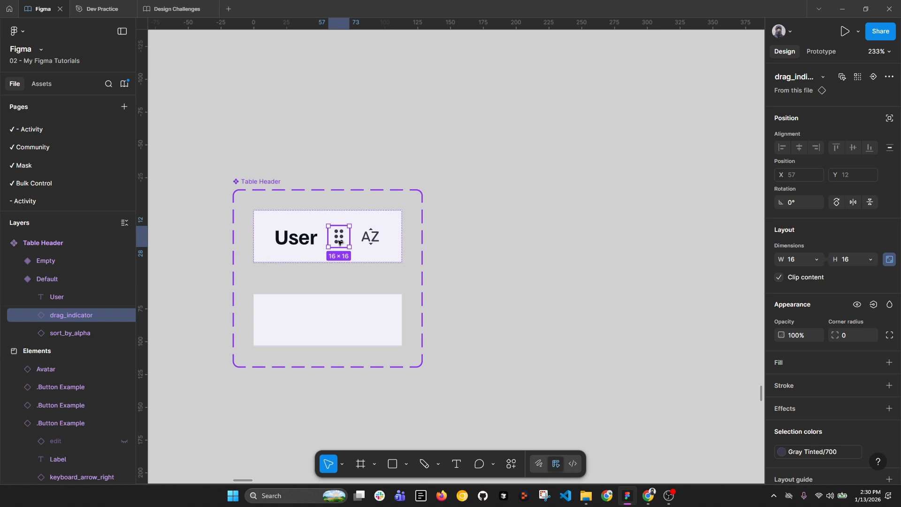
key("Right")
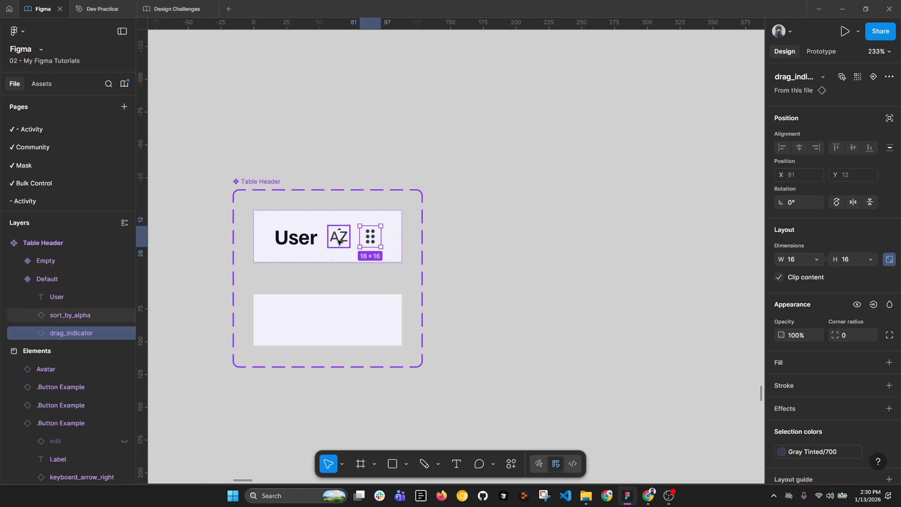
key("Left")
scroll(349, 240, "down", 6)
Step: Move the drag icon after the sort icon and bind its visibility to a new 'Show Drag' boolean
left_click_drag(707, 243, 483, 243)
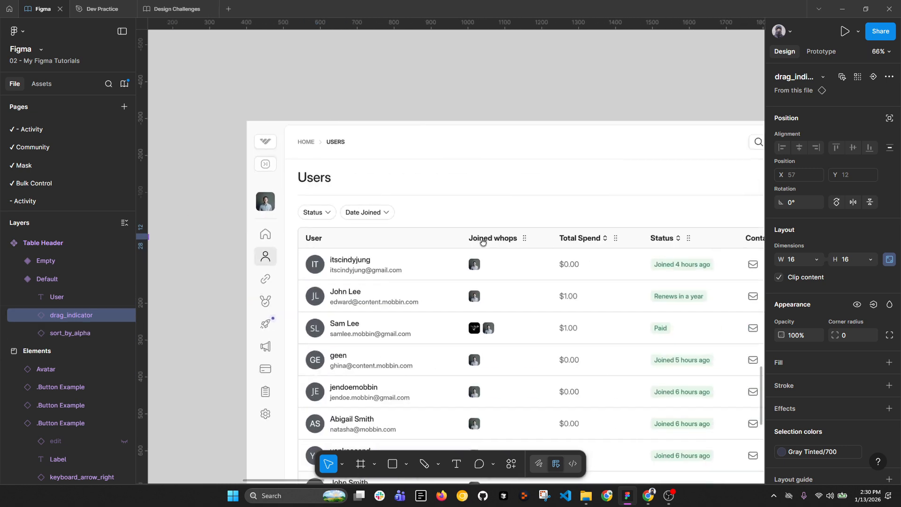
key("shift+2")
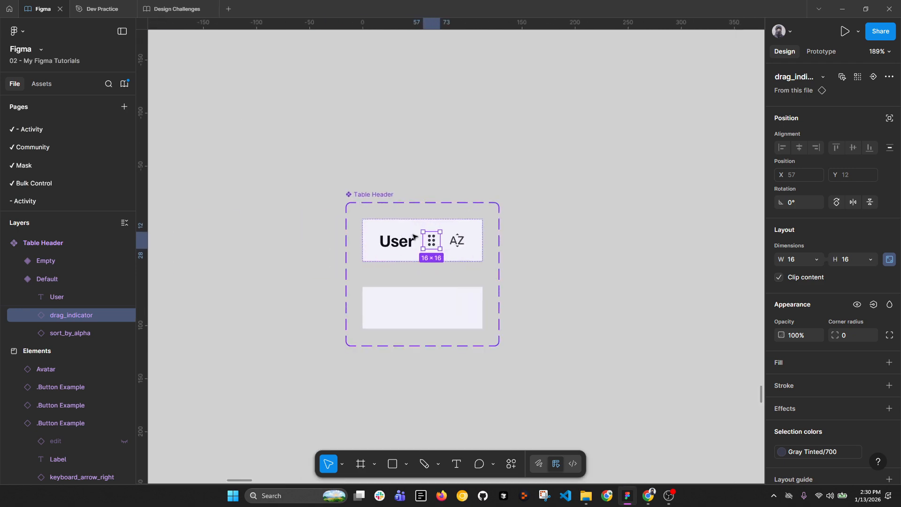
key("Right")
left_click(874, 305)
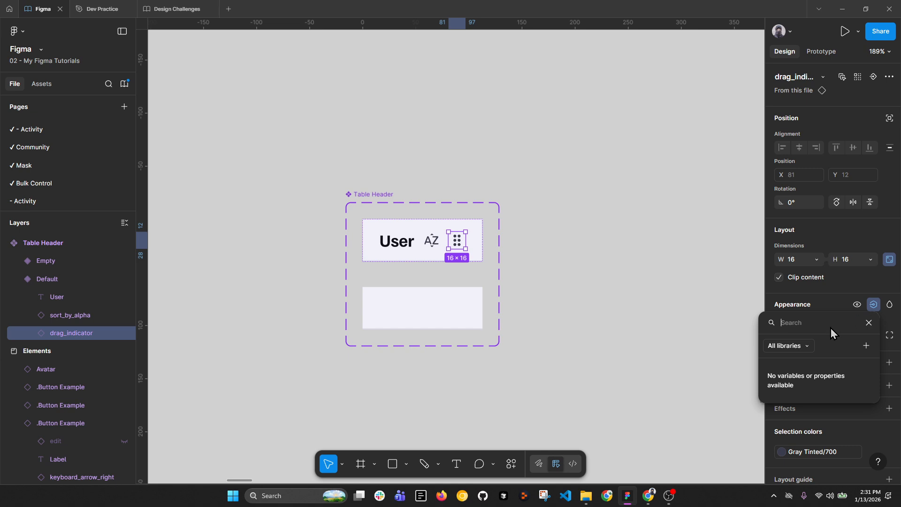
left_click(866, 345)
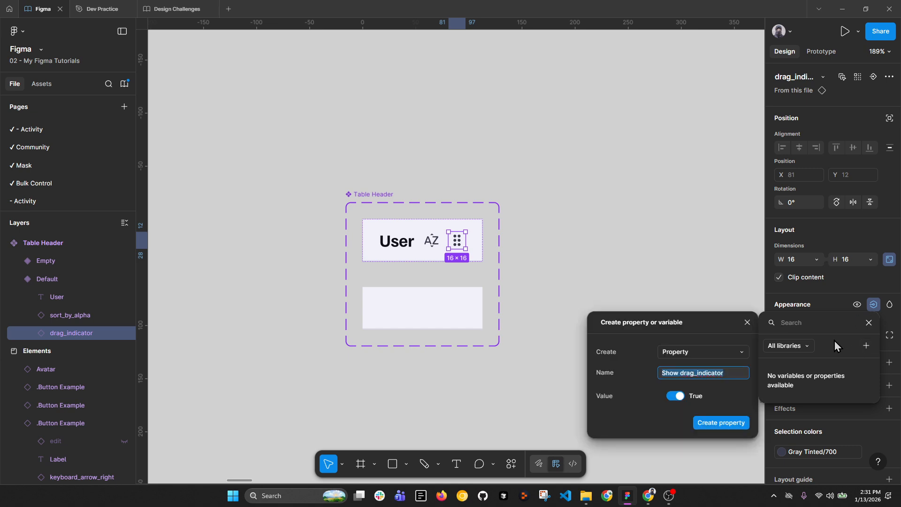
type("Drag")
key("Home")
type("Show")
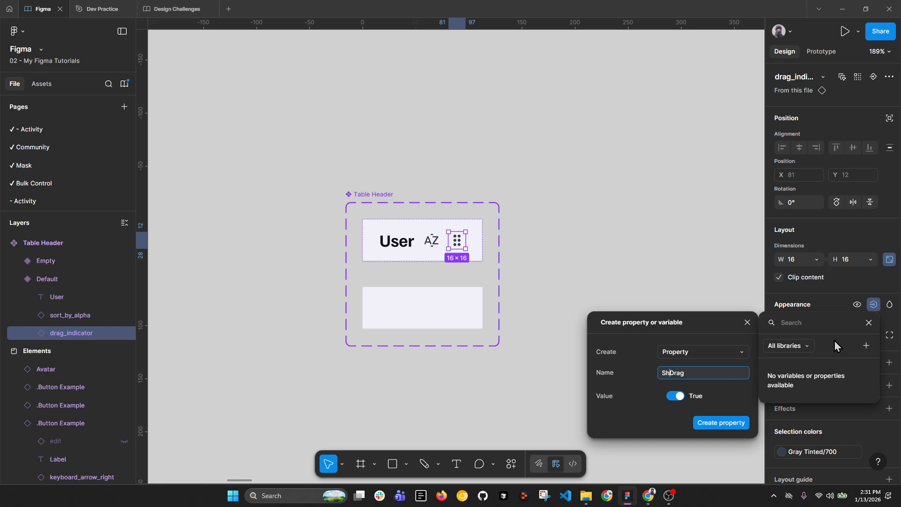
left_click(723, 424)
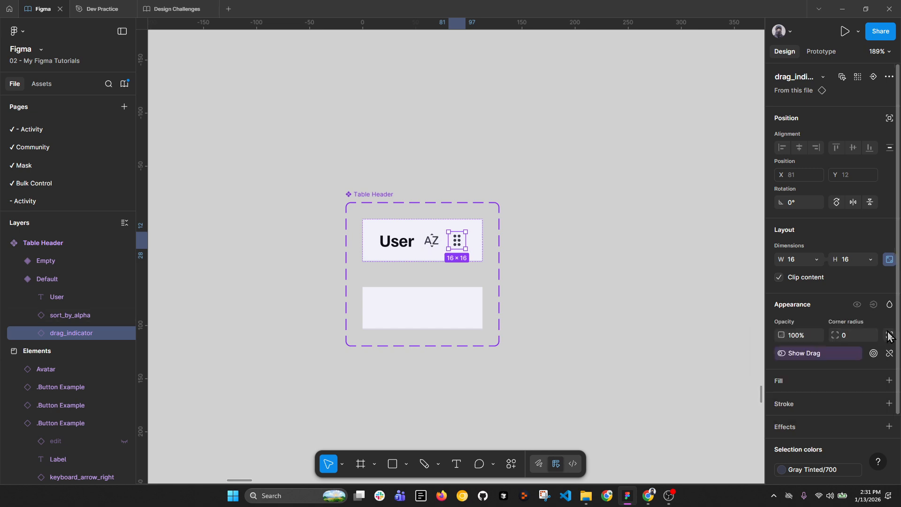
Step: Bind the sort icon's visibility to a new 'Show Sort' boolean property
left_click(436, 239)
left_click(874, 304)
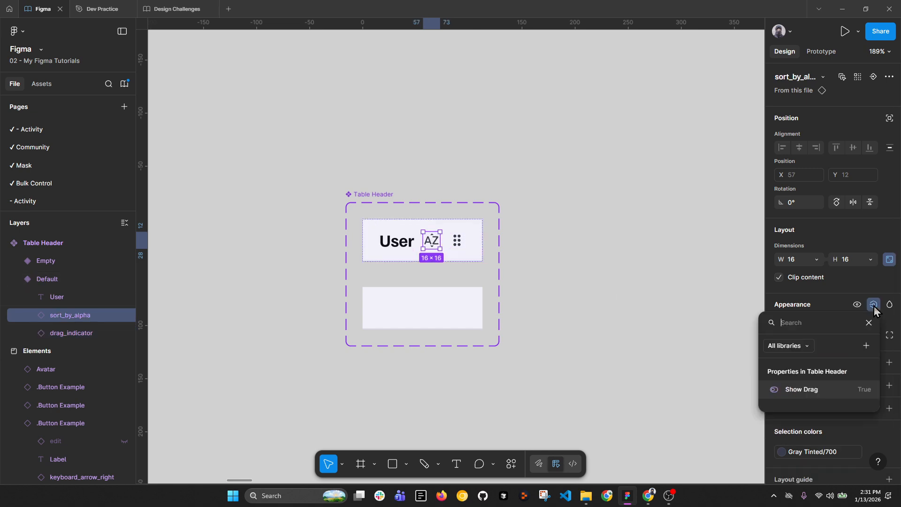
left_click(866, 346)
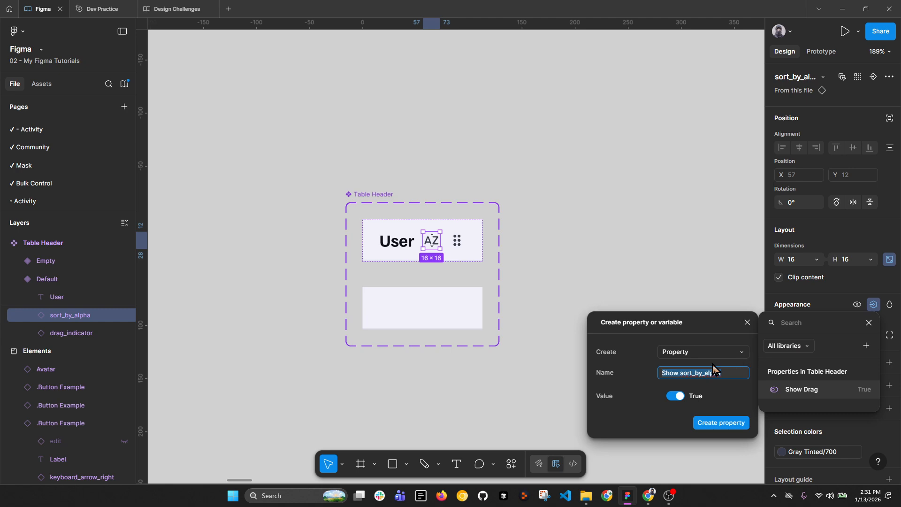
type("Show ")
type("Fi")
type("S")
key("Return")
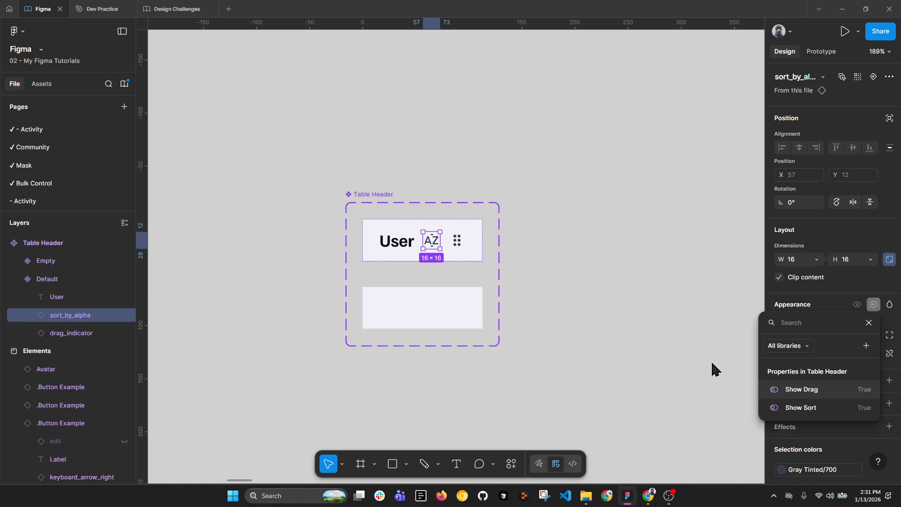
left_click(568, 204)
Step: Place a Table Header instance beside the set and inspect its colours and User text
left_click(368, 243)
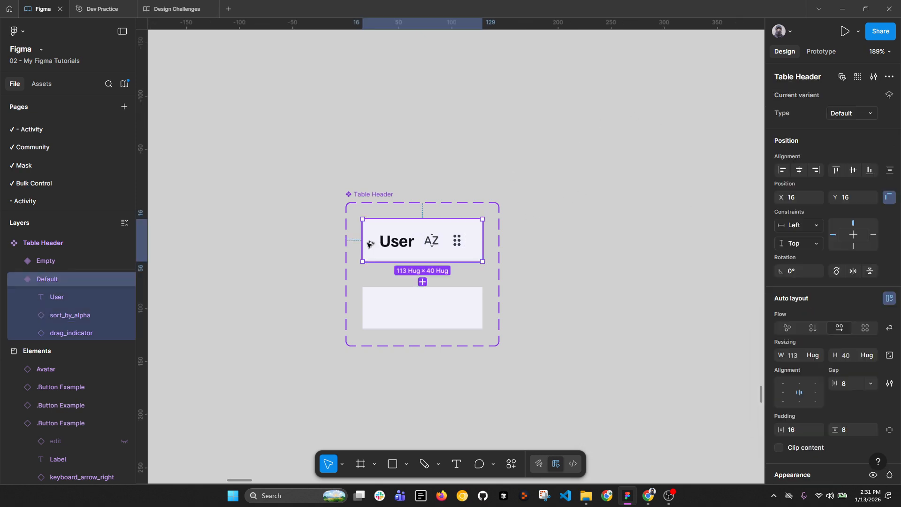
mouse_move(368, 243)
left_mouse_down()
mouse_move(603, 243)
mouse_move(556, 247)
left_mouse_up()
scroll(875, 326, "down", 4)
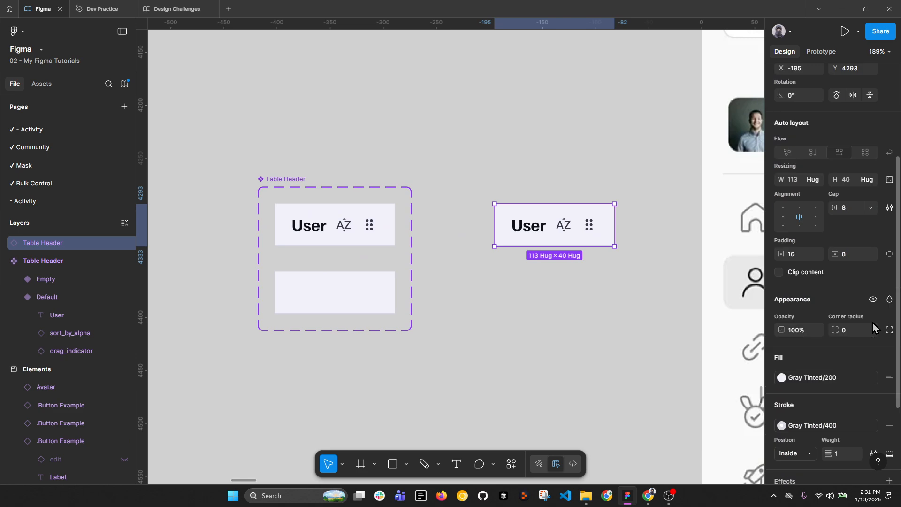
scroll(873, 367, "down", 3)
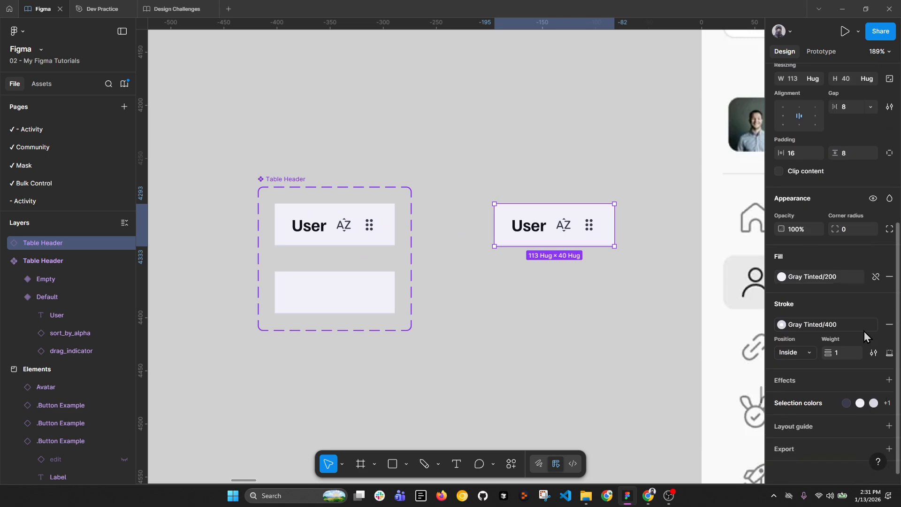
left_click(867, 394)
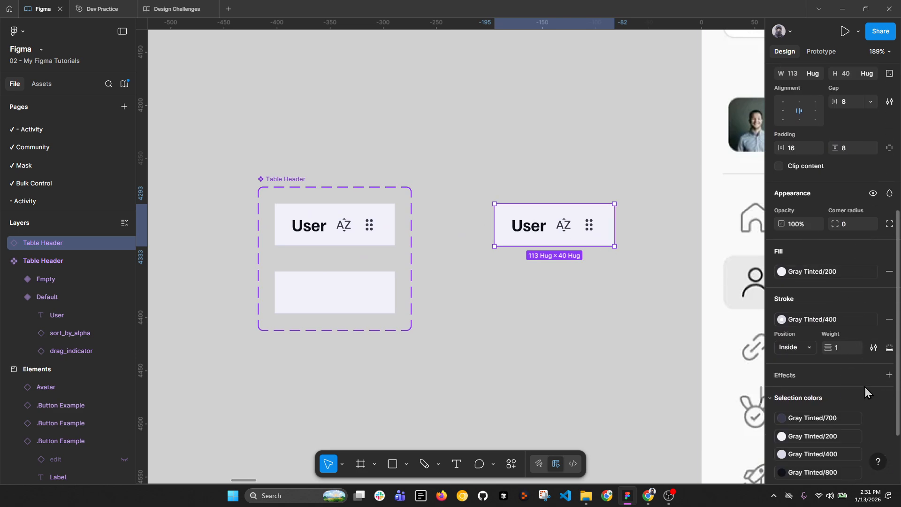
double_click(529, 234)
scroll(816, 183, "up", 2)
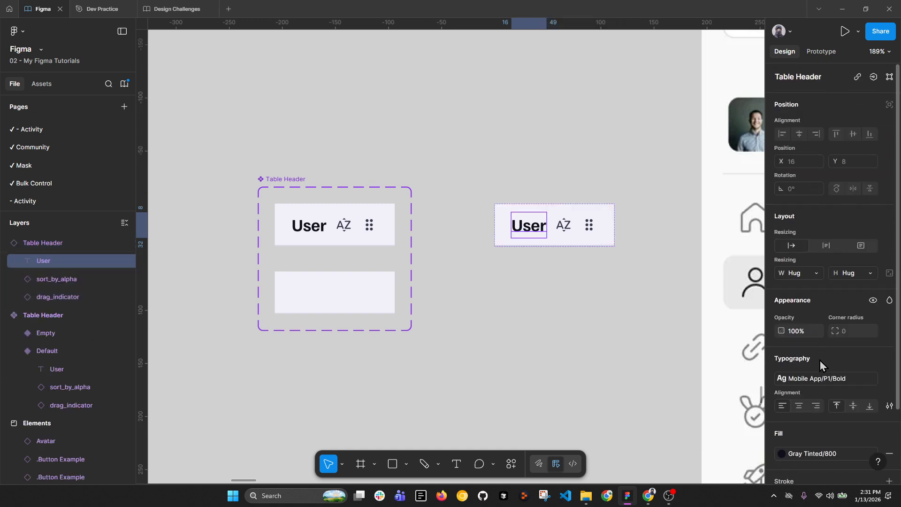
scroll(825, 373, "down", 2)
key("Escape")
Step: Turn off Show Drag and Show Sort on the instance and widen it to 172 px
left_click(569, 224)
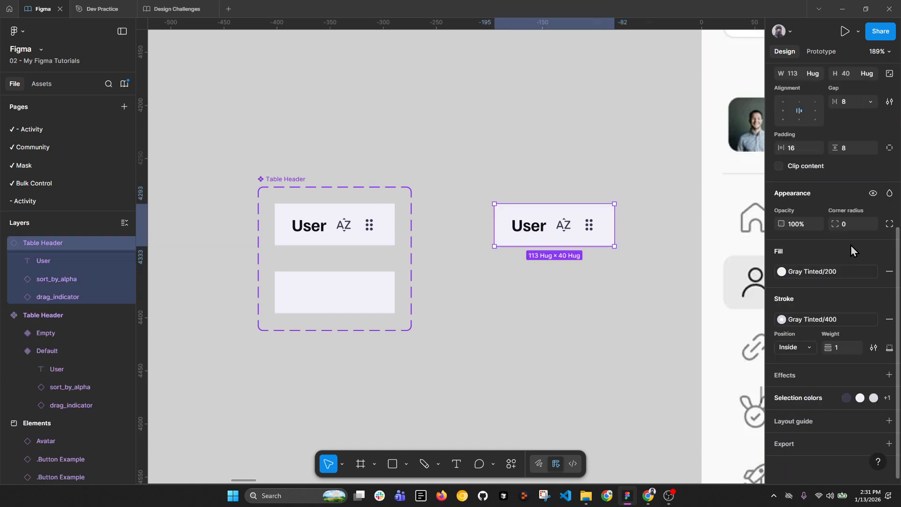
scroll(851, 246, "up", 2)
scroll(484, 239, "down", 4)
scroll(686, 240, "up", 2)
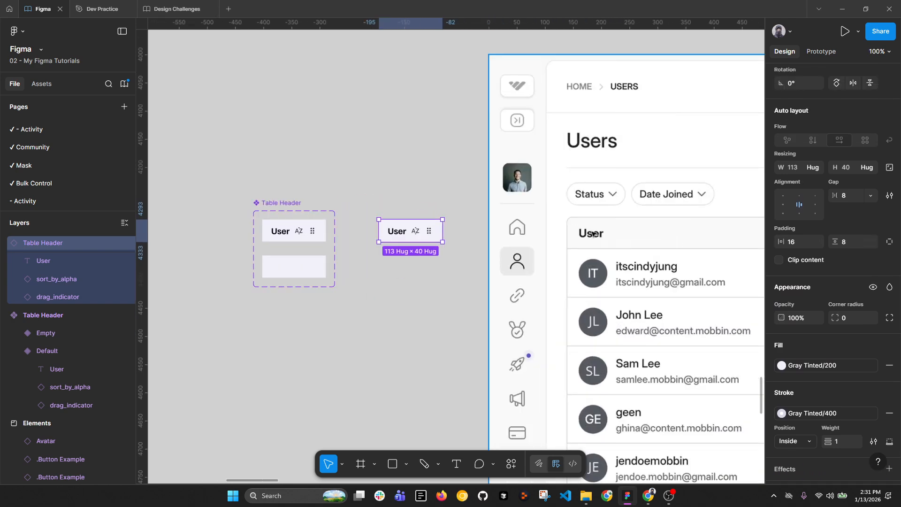
scroll(865, 328, "down", 1)
scroll(865, 331, "down", 2)
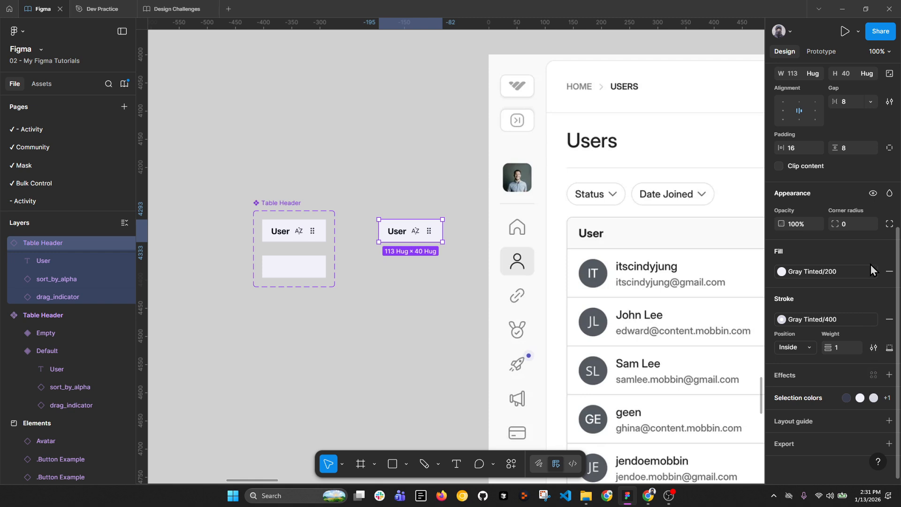
scroll(877, 272, "up", 5)
scroll(862, 181, "up", 2)
left_click(836, 144)
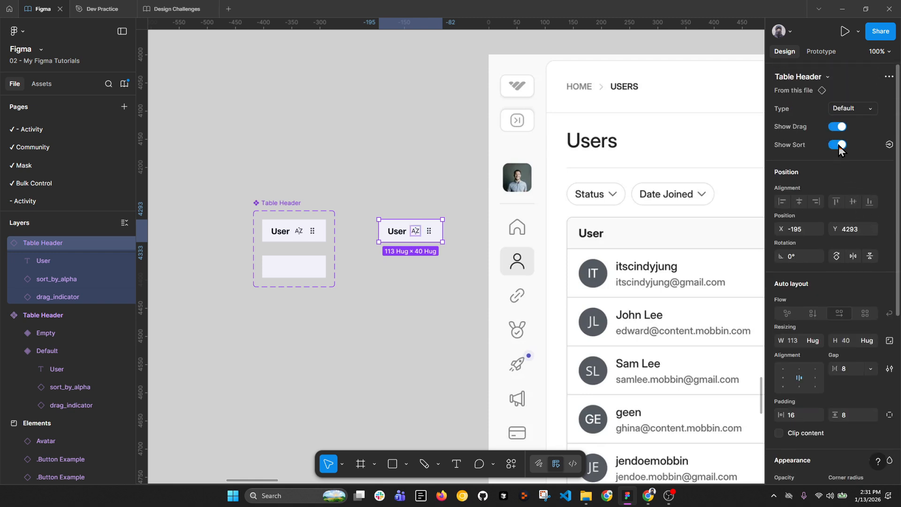
left_click(838, 127)
left_click_drag(418, 232, 475, 232)
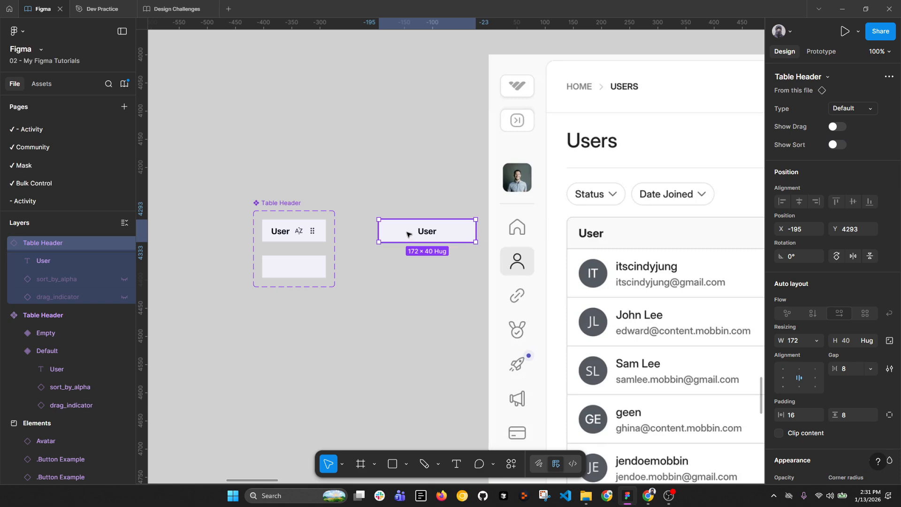
Step: Set both variants' auto layout to left-aligned, vertically centred
left_click(281, 228)
left_click(276, 260, "shift")
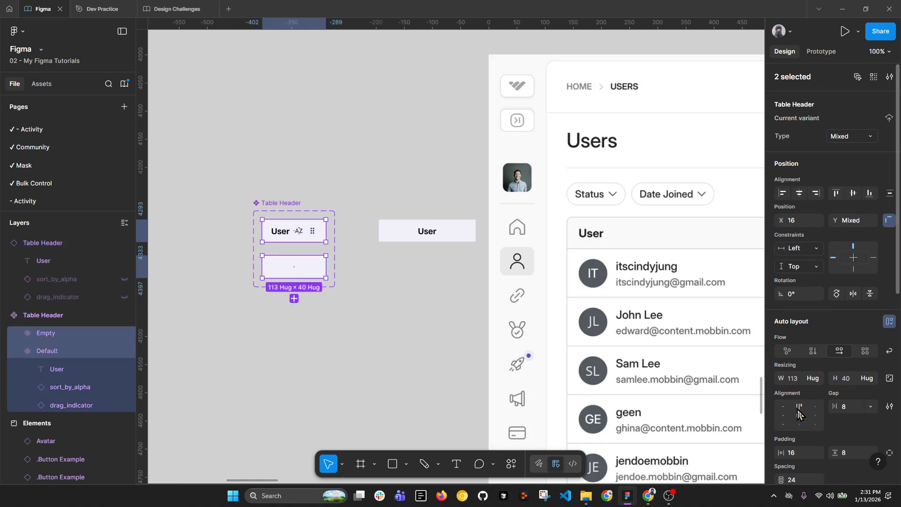
left_click(783, 416)
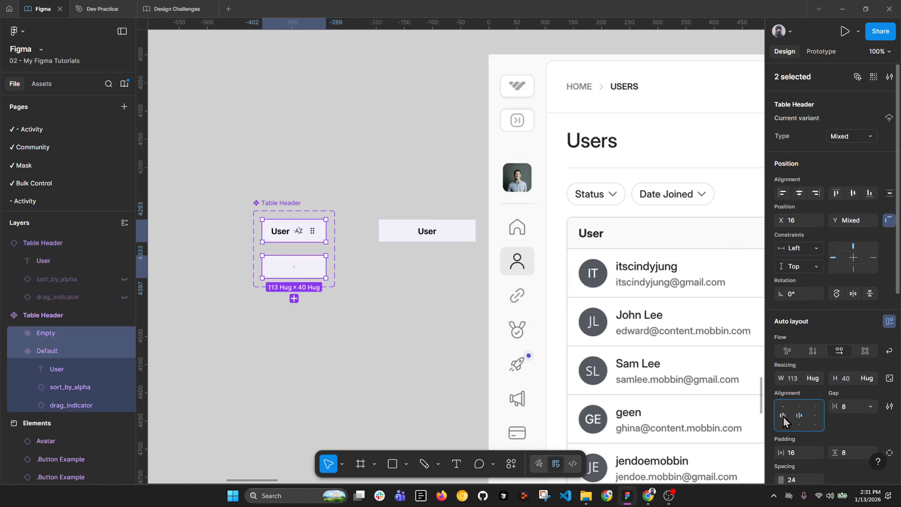
Step: Delete the test Table Header instance
left_click(414, 314)
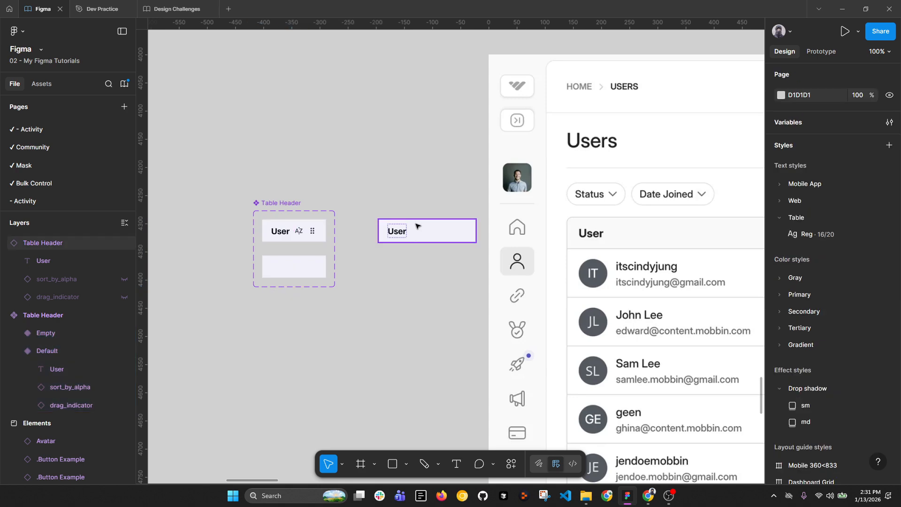
left_click(416, 228)
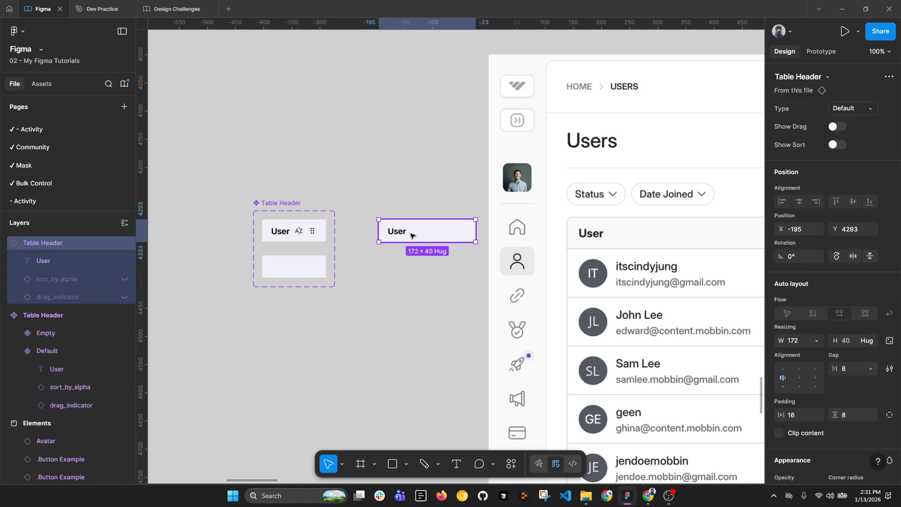
key("Delete")
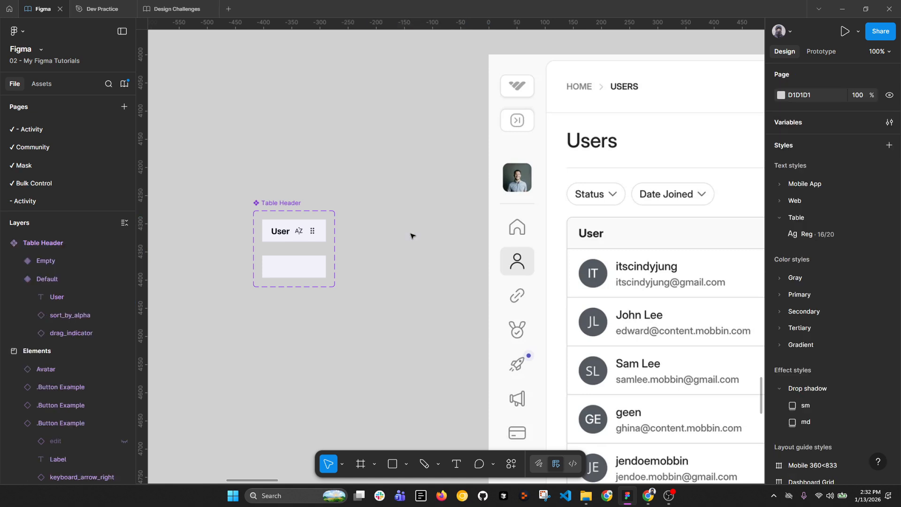
scroll(327, 193, "down", 2)
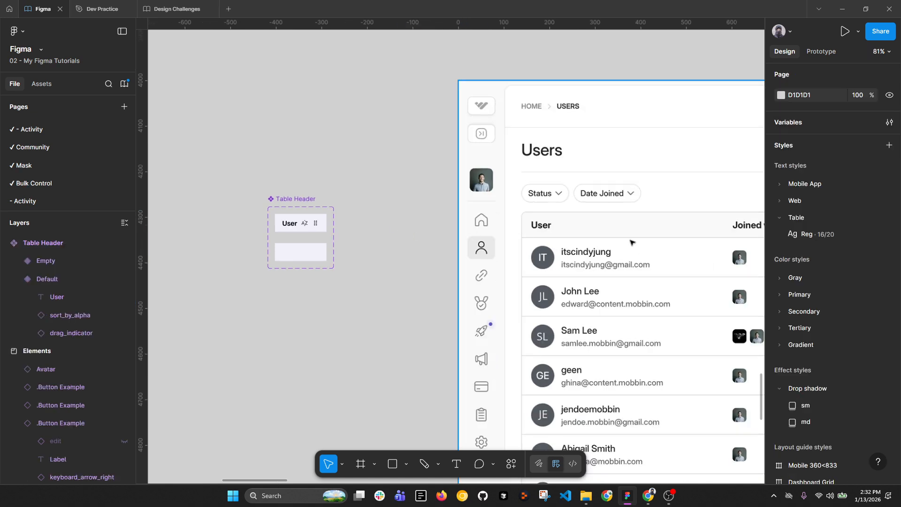
Step: Lay a copy of the Default variant over the Whop table's User header cell
left_click(307, 222)
left_click_drag(311, 221, 580, 222)
scroll(582, 226, "up", 10)
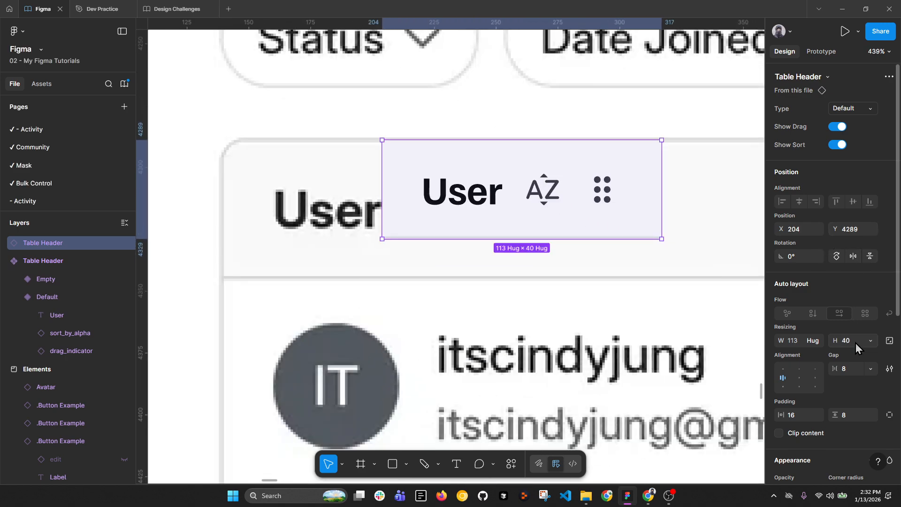
scroll(572, 230, "down", 4)
scroll(572, 231, "down", 5)
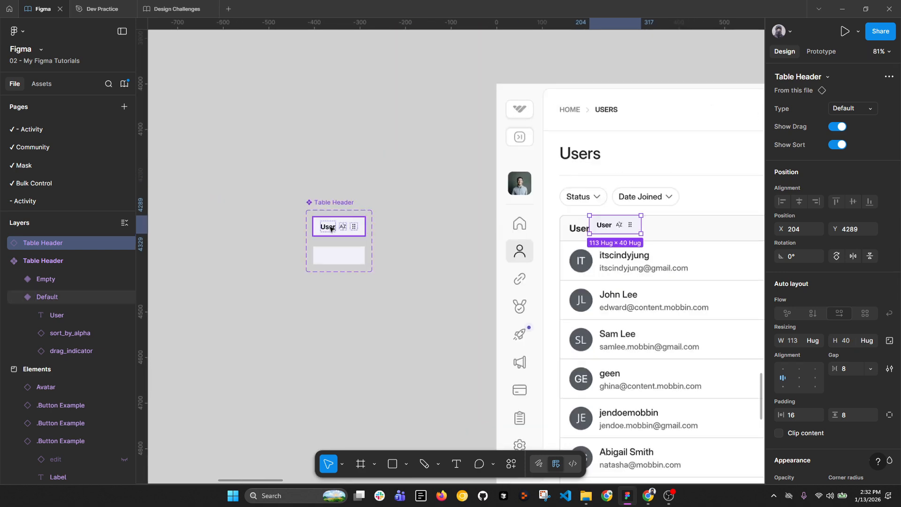
Step: Give both variants 0 vertical padding and a 48 px height
left_click(350, 230)
left_click(354, 255, "shift")
scroll(373, 260, "up", 2)
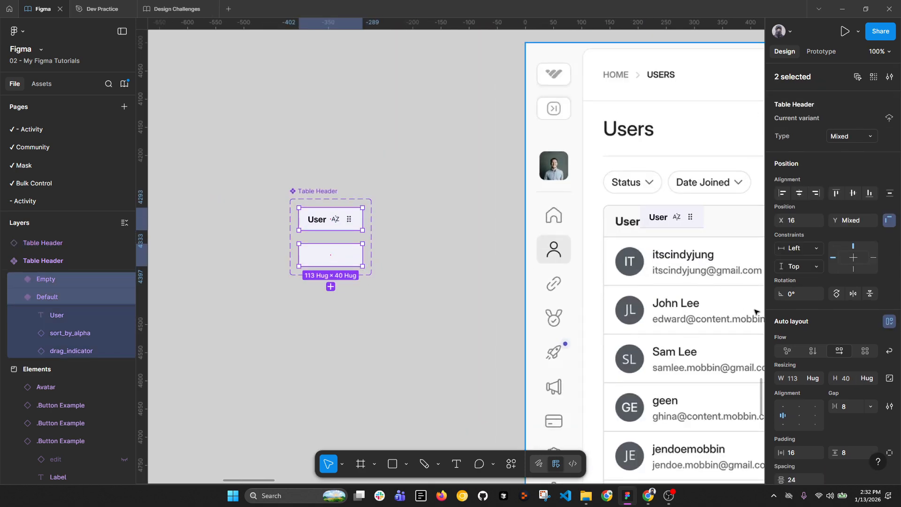
left_click(851, 453)
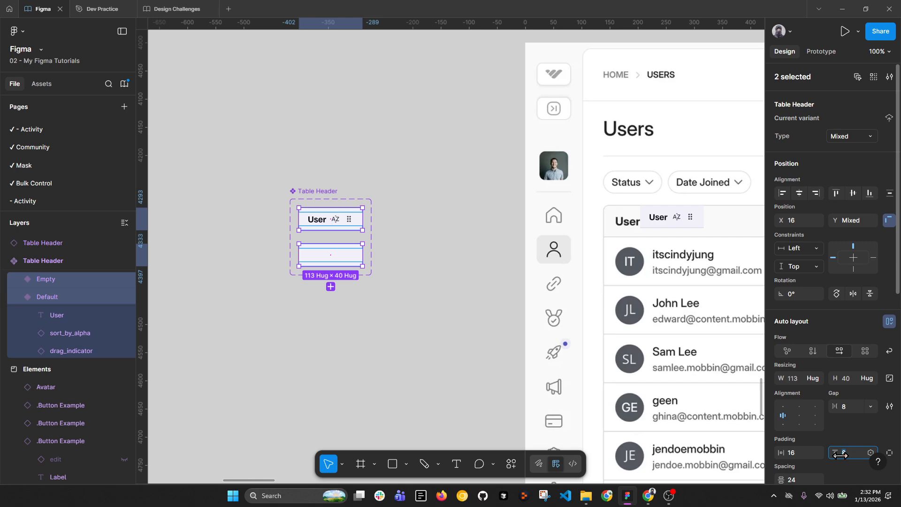
type("0")
key("Return")
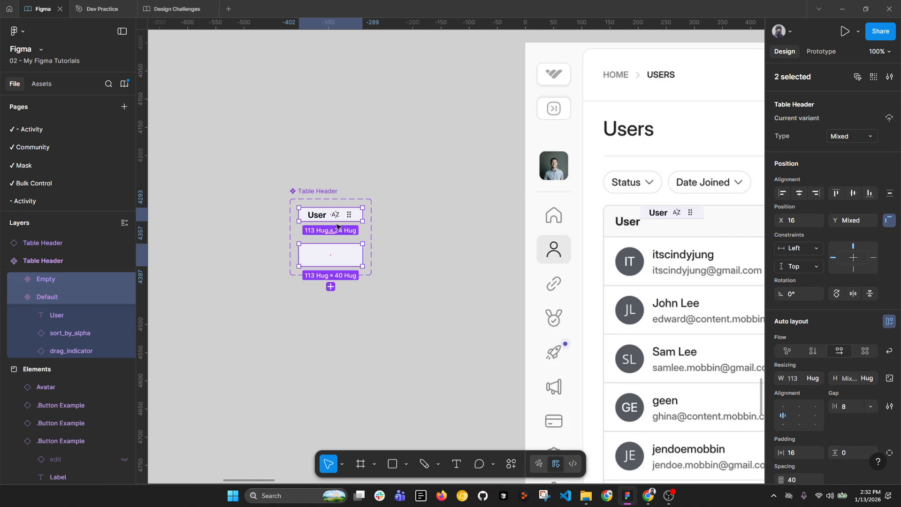
left_click(852, 379)
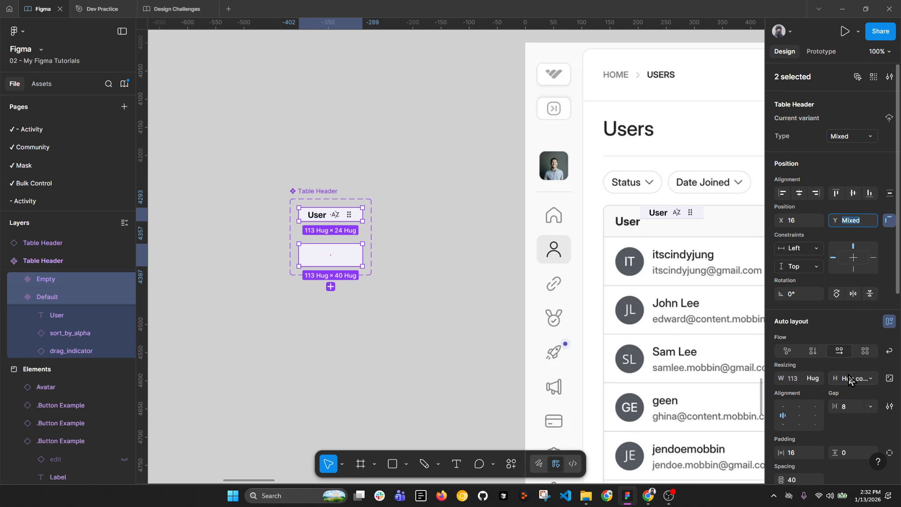
type("4")
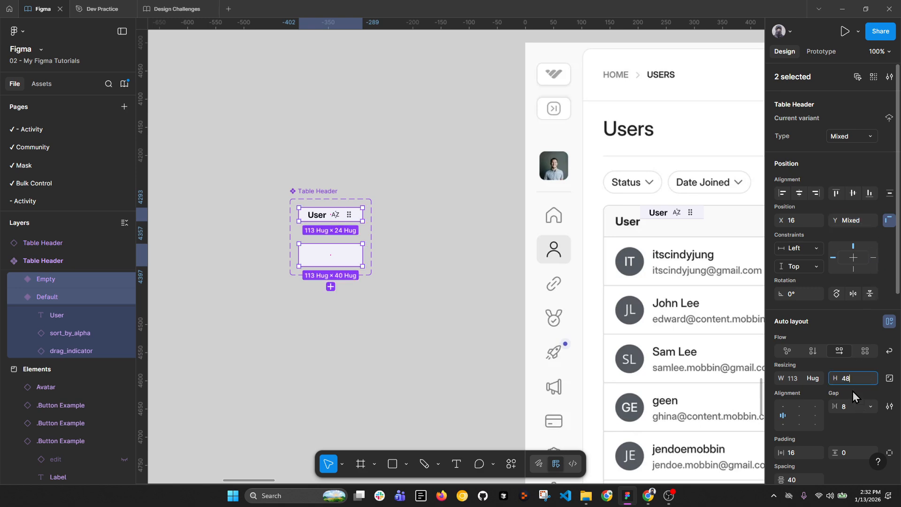
type("8")
key("Return")
Step: Try stretching the header copy taller, revert it to 48 px, and reselect both variants
left_click(690, 223)
scroll(670, 224, "up", 5)
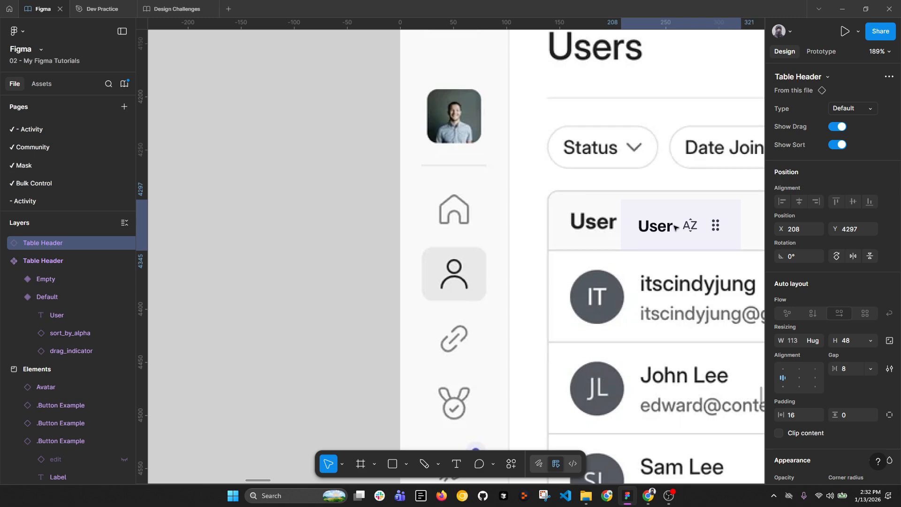
left_click_drag(675, 227, 677, 250)
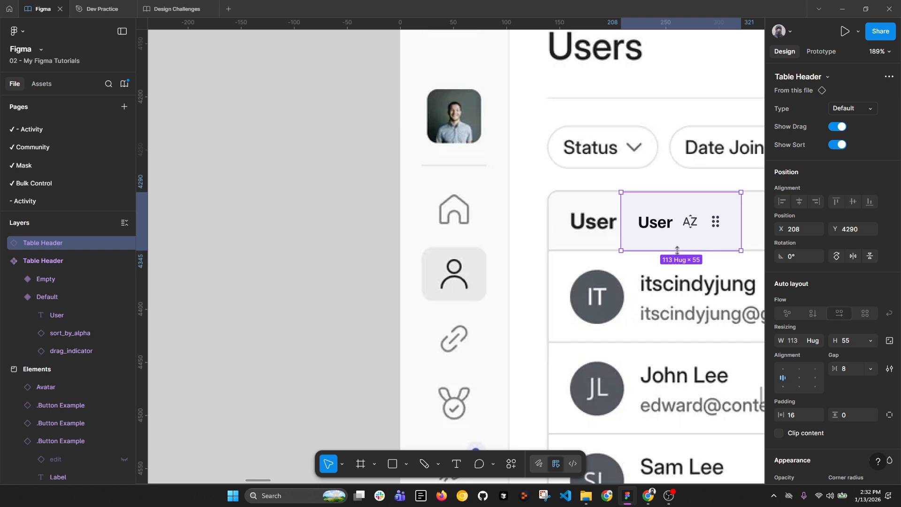
key("ctrl+z")
key("shift+0")
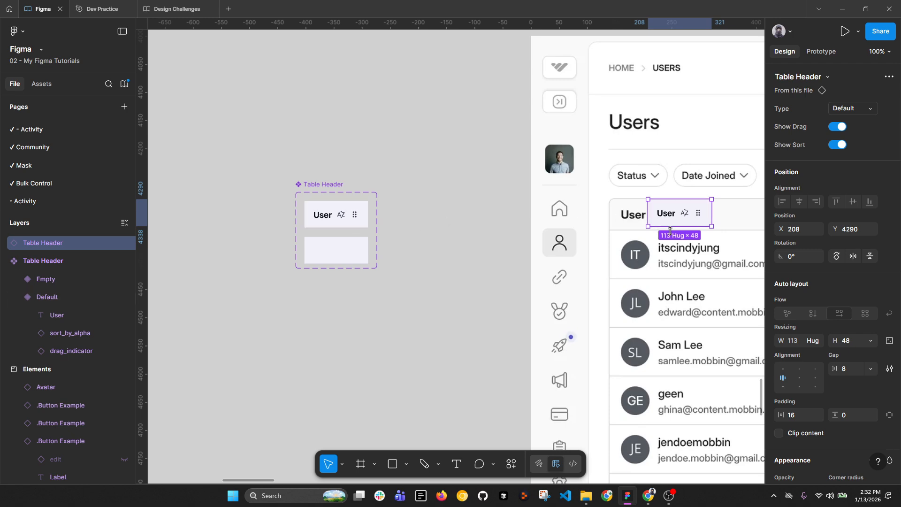
left_click(341, 216)
left_click(346, 250, "shift")
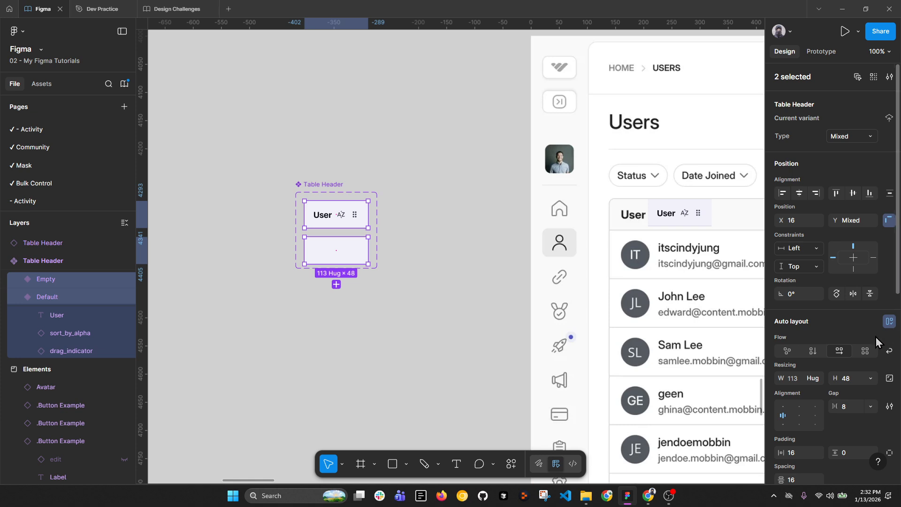
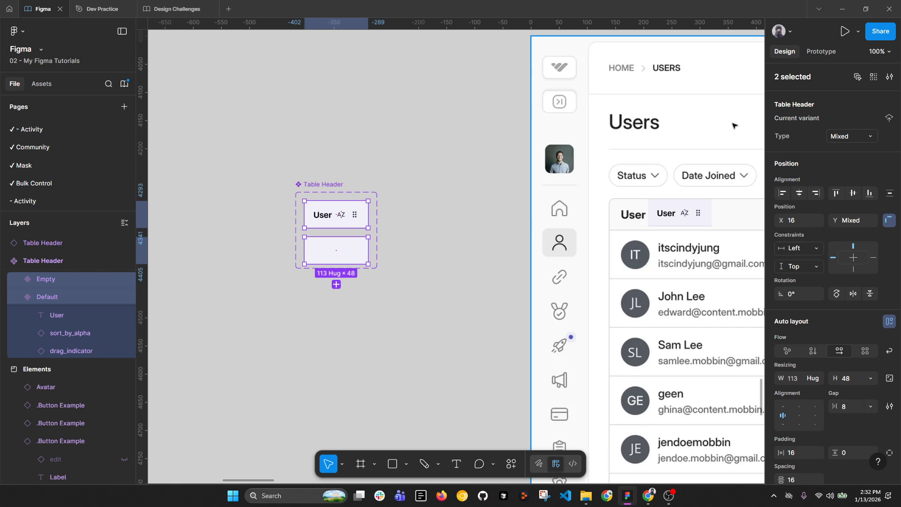
Step: Draw a test rectangle over the first user's avatar, then delete it with the stray Table Header instance
key("r")
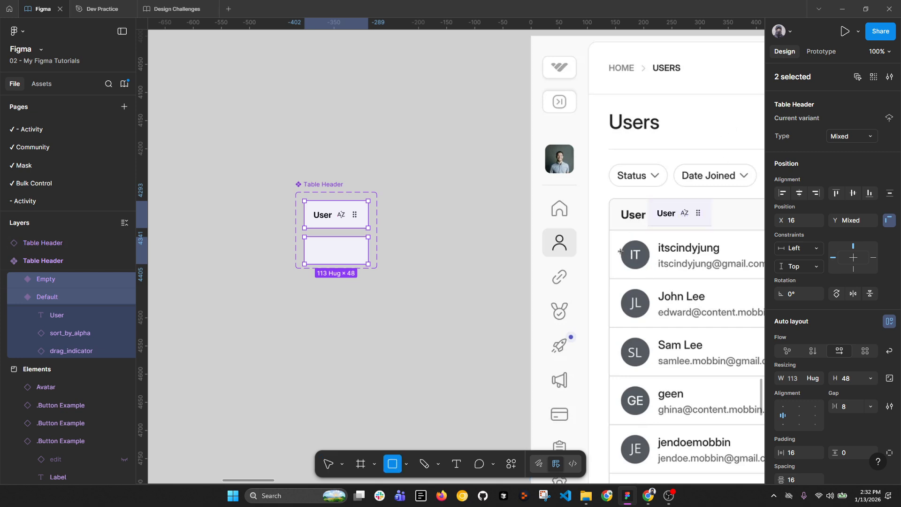
mouse_move(621, 230)
left_mouse_down()
mouse_move(648, 264)
mouse_move(639, 279)
left_mouse_up()
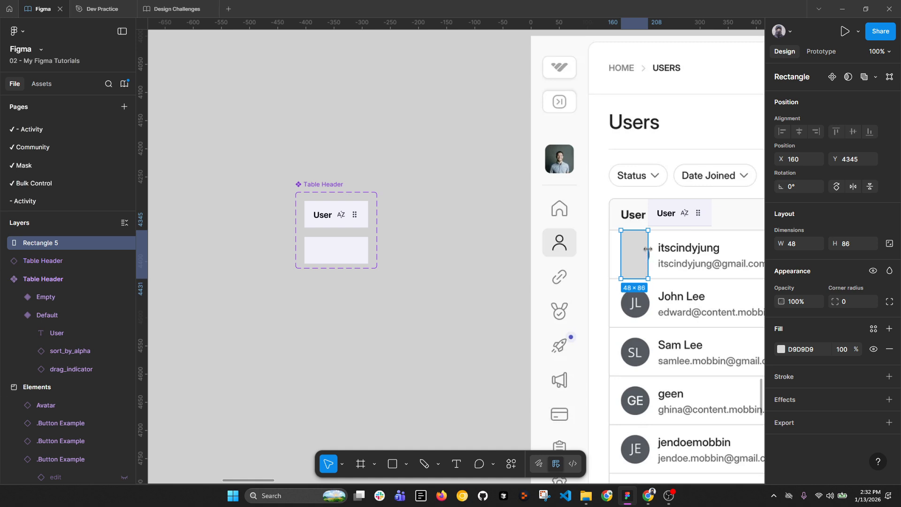
key("Tab")
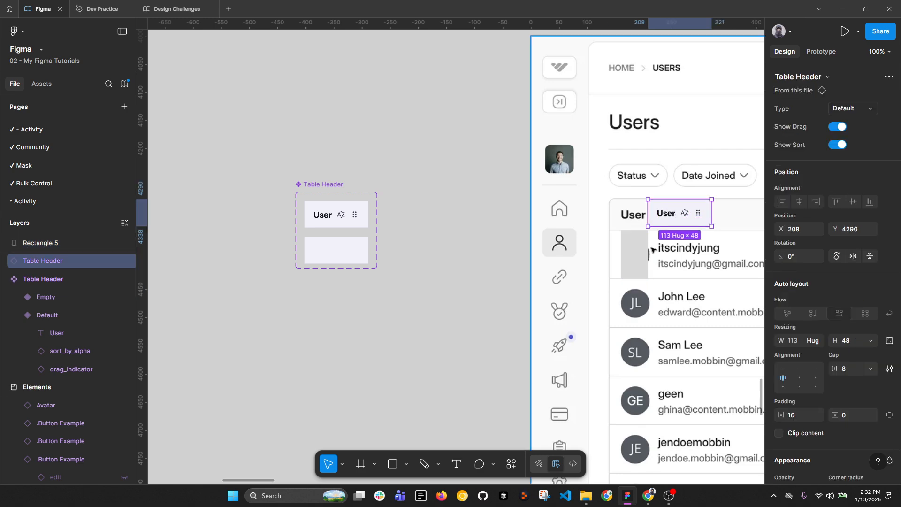
left_click(641, 252, "shift")
key("Delete")
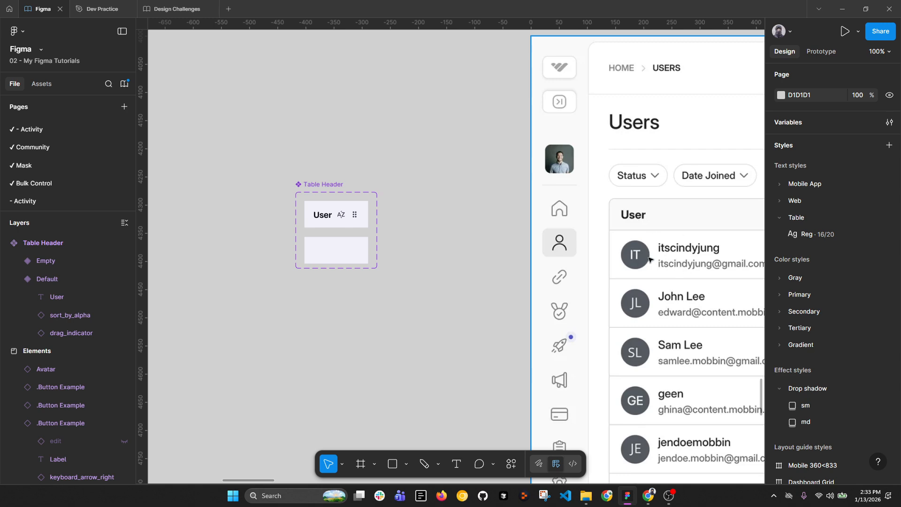
left_click_drag(707, 263, 216, 168)
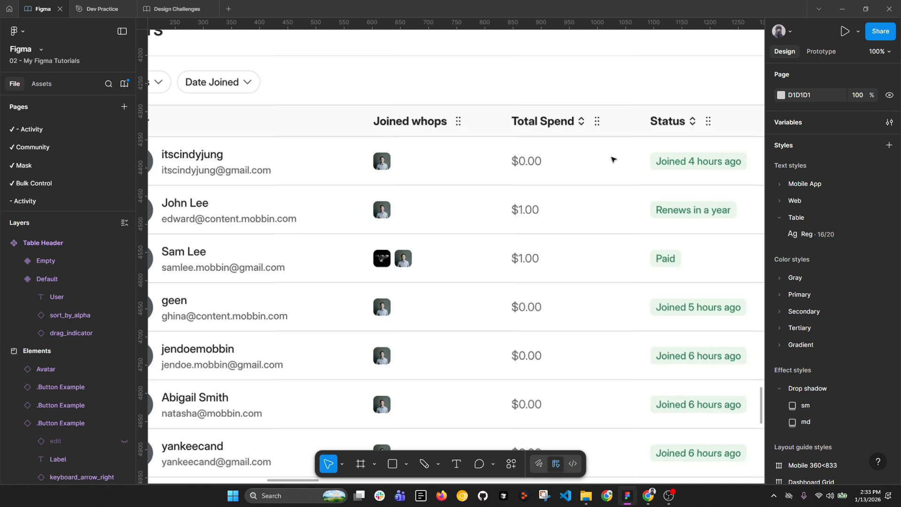
Step: Set both Table Header variants to a height of 56
scroll(581, 141, "down", 5)
scroll(421, 144, "up", 4)
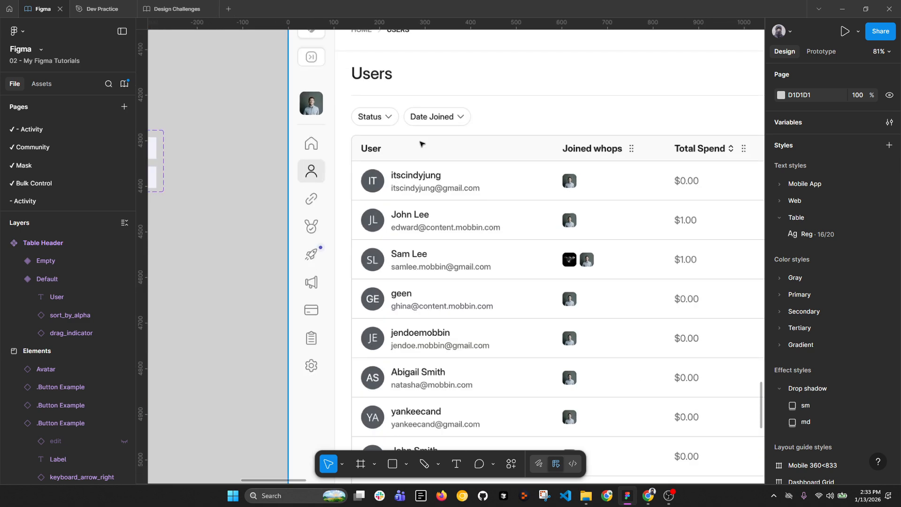
left_click_drag(302, 215, 473, 227)
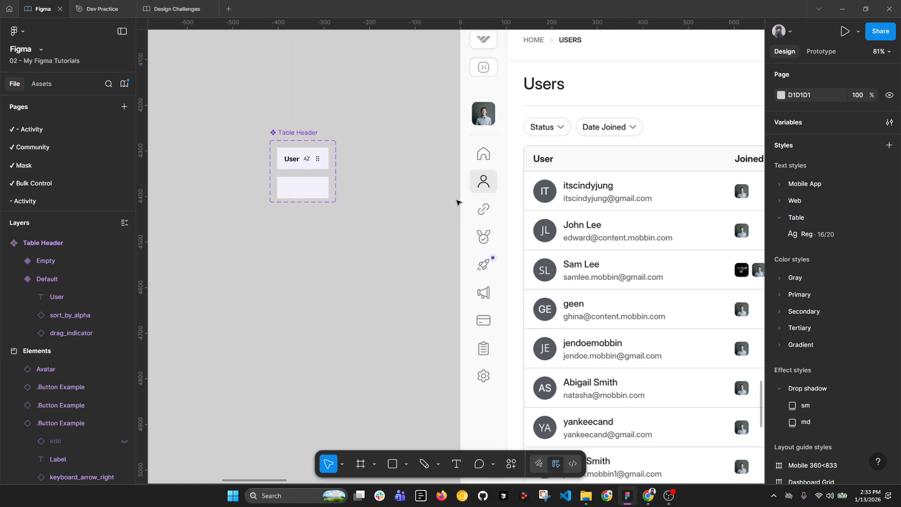
scroll(409, 130, "down", 2)
scroll(284, 138, "up", 6)
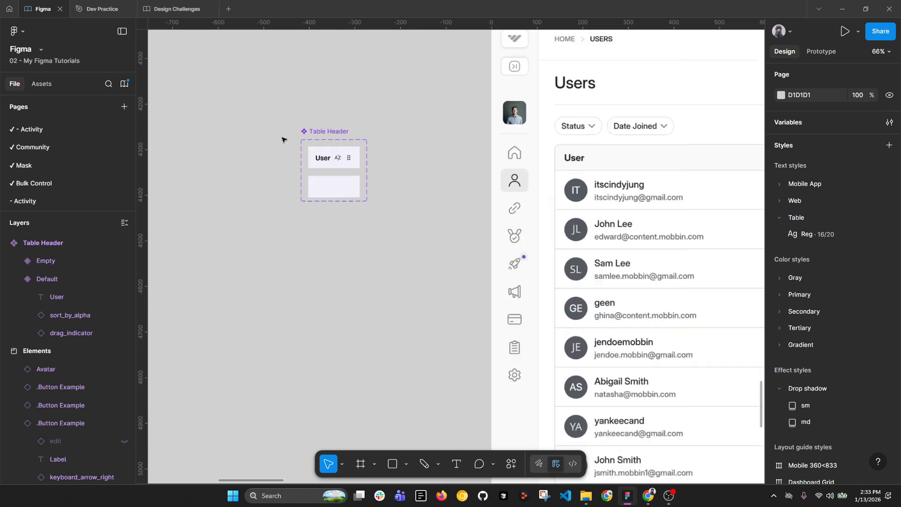
left_click(383, 163)
left_click(385, 211, "shift")
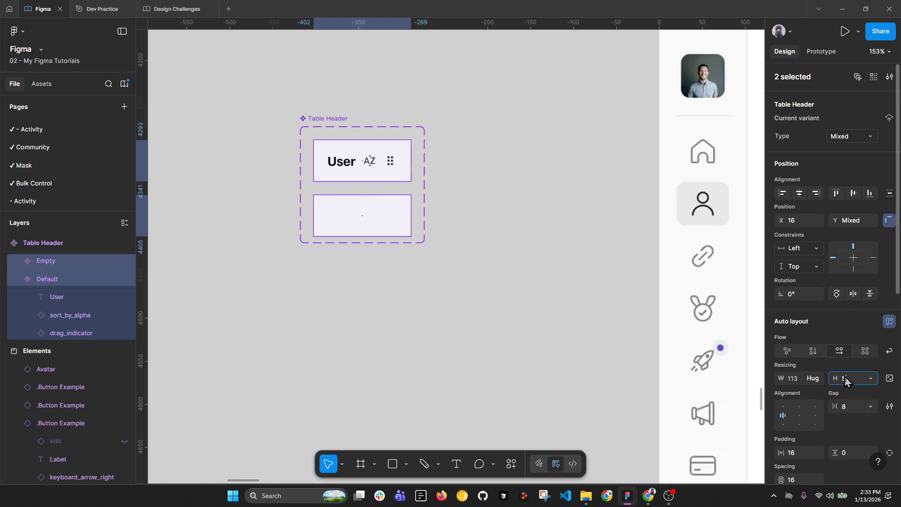
key("Return")
Step: Stretch the Table Header component set to a height of 152 so both variants fit
left_click(311, 118)
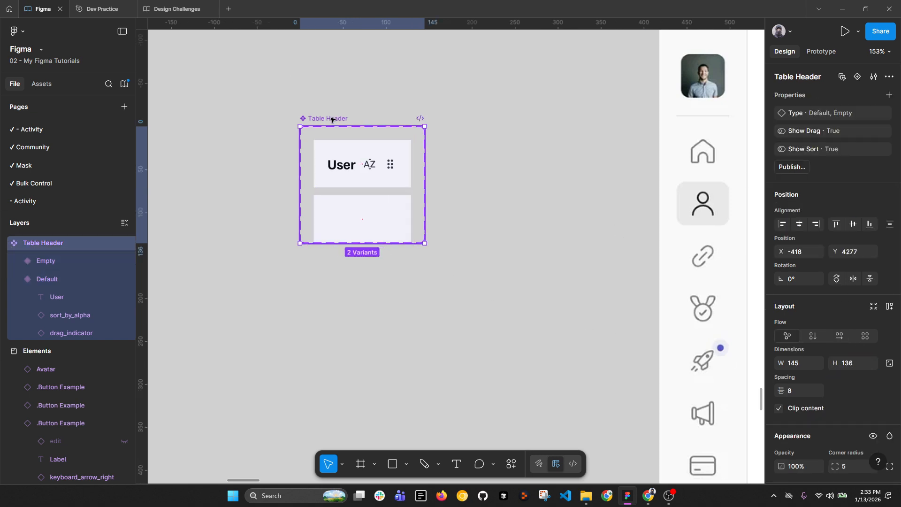
left_click_drag(341, 243, 341, 256)
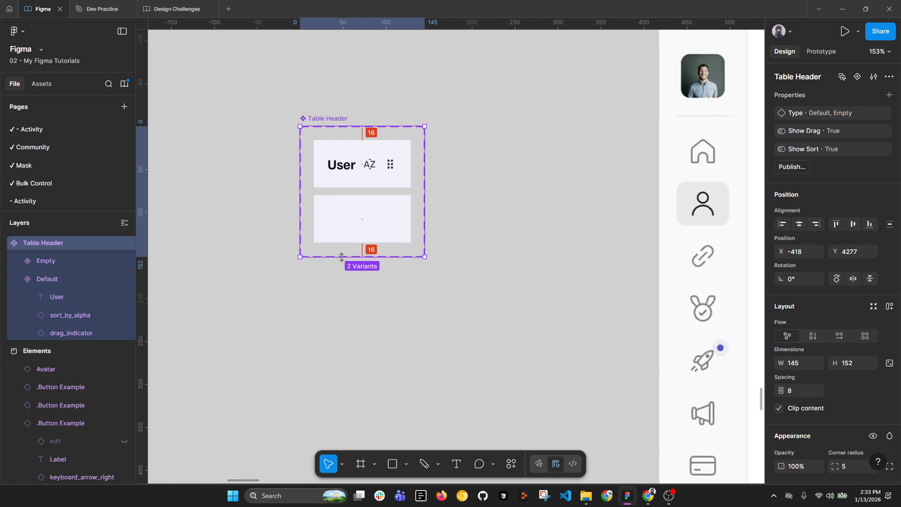
scroll(374, 156, "down", 5)
key("alt+l")
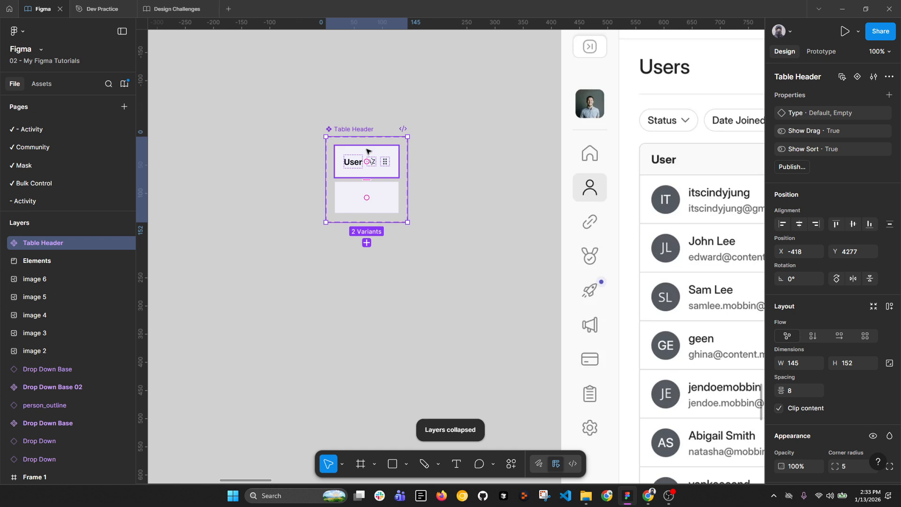
scroll(367, 151, "down", 2)
left_click(444, 224)
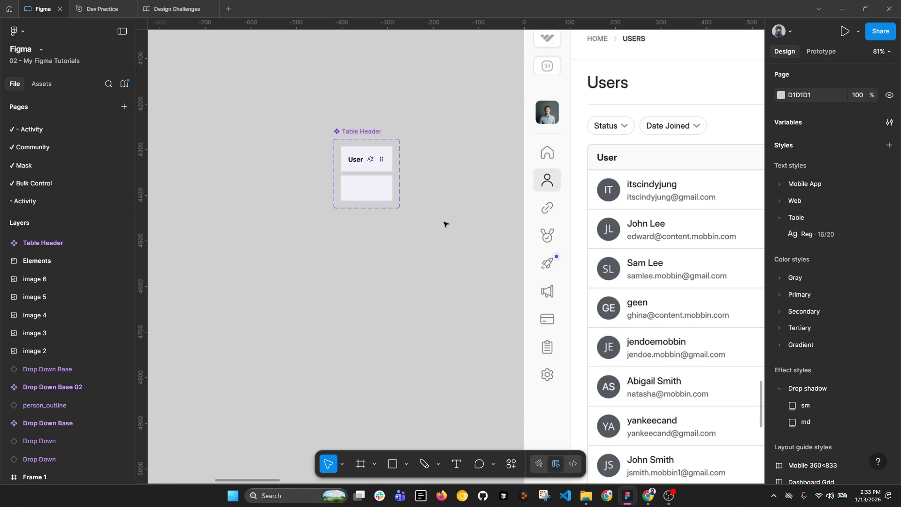
left_click(357, 132)
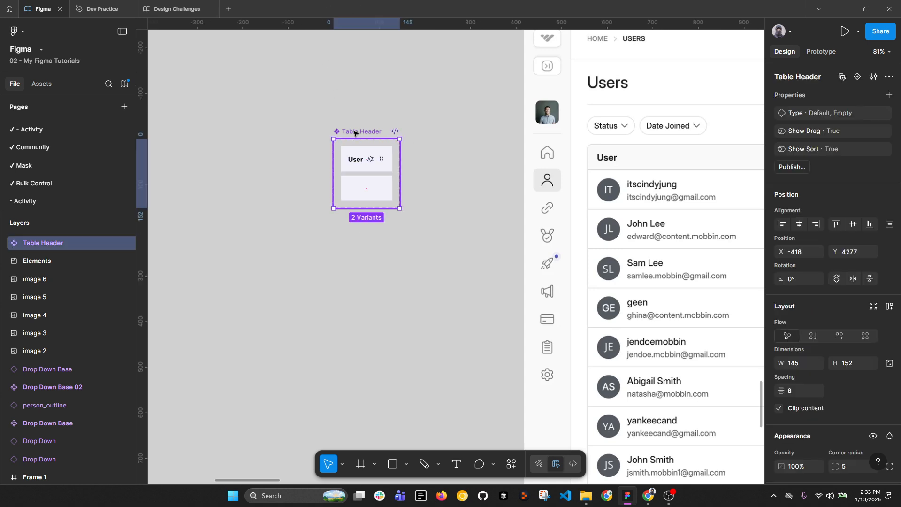
left_click_drag(356, 201, 360, 235)
key("ctrl+z")
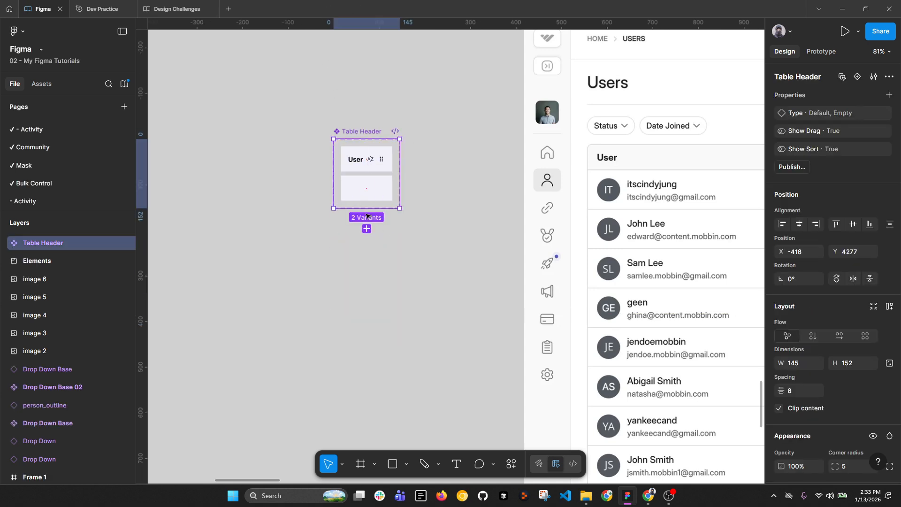
left_click(456, 191)
scroll(435, 187, "up", 3)
Step: Alt-drag a loose copy of the User text below the Table Header component
left_click(344, 147, "ctrl")
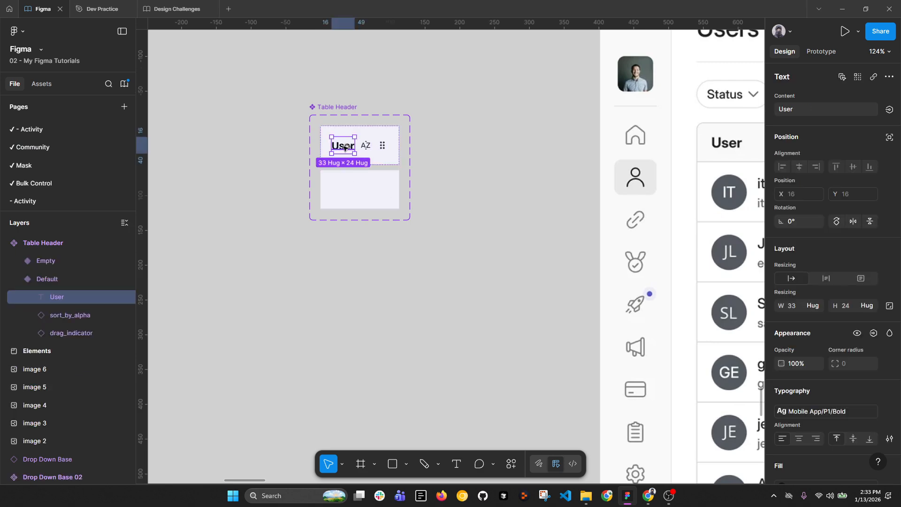
left_click_drag(344, 147, 332, 276)
scroll(332, 275, "down", 3)
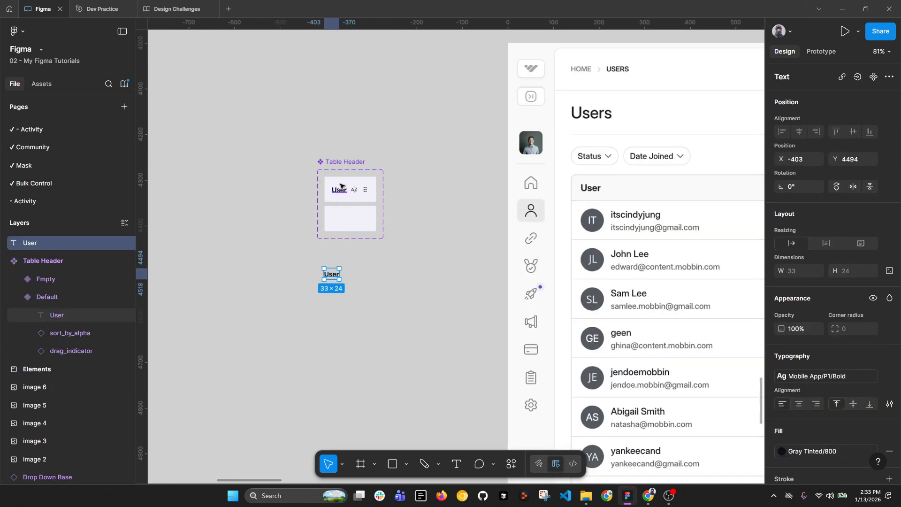
left_click(340, 186, "ctrl")
scroll(337, 189, "up", 3)
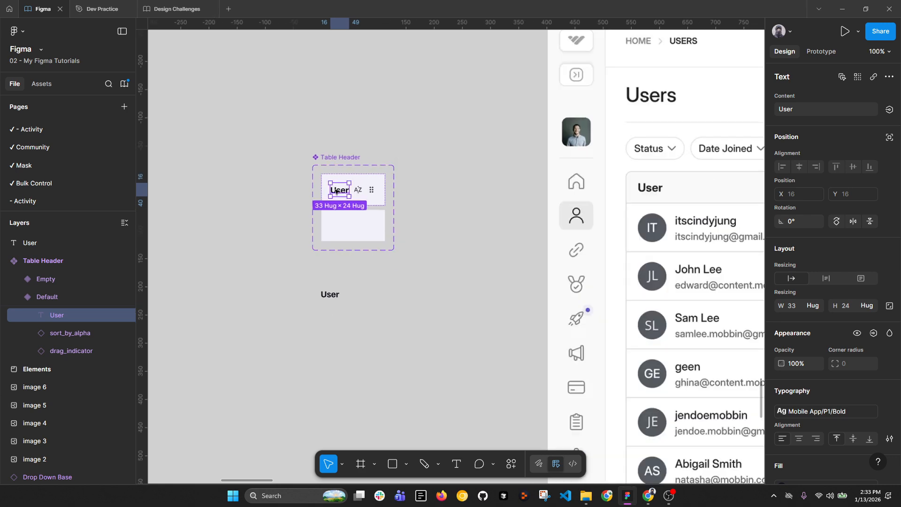
scroll(348, 195, "down", 5)
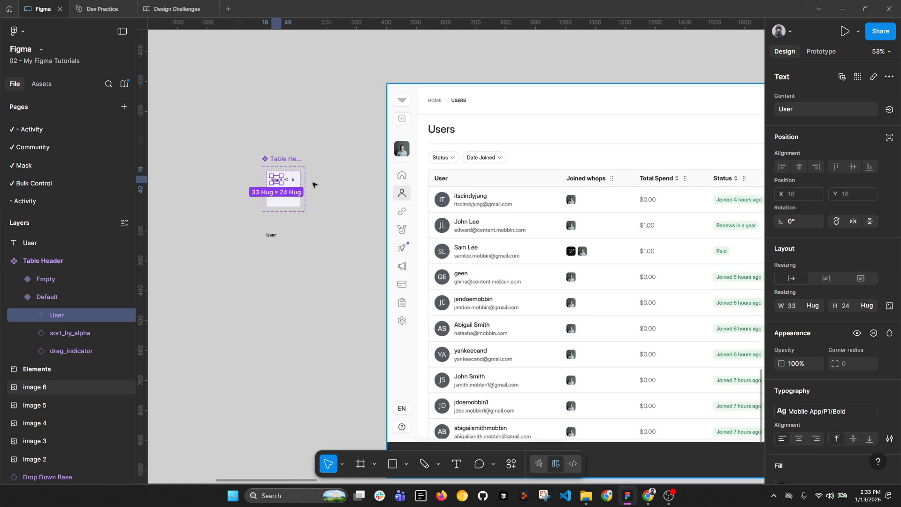
scroll(313, 185, "up", 5)
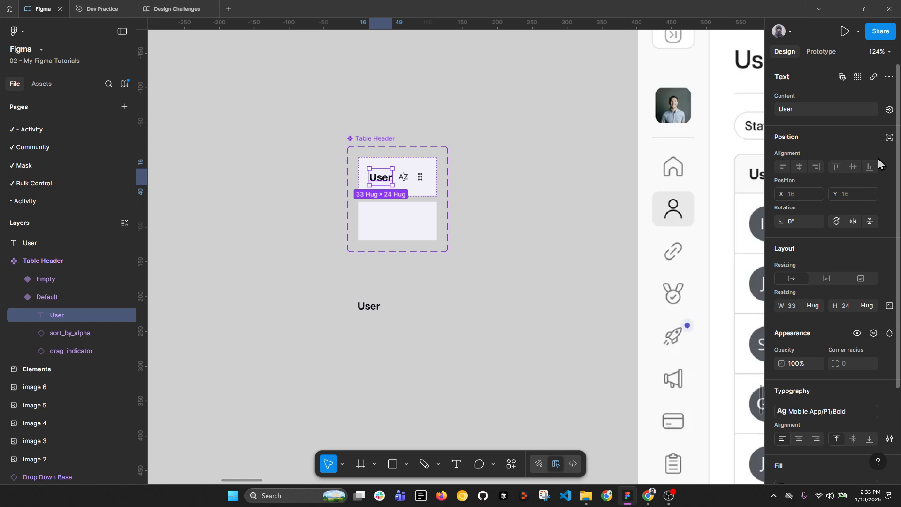
Step: Bind the header's User text to a new text property named Label
left_click(889, 109)
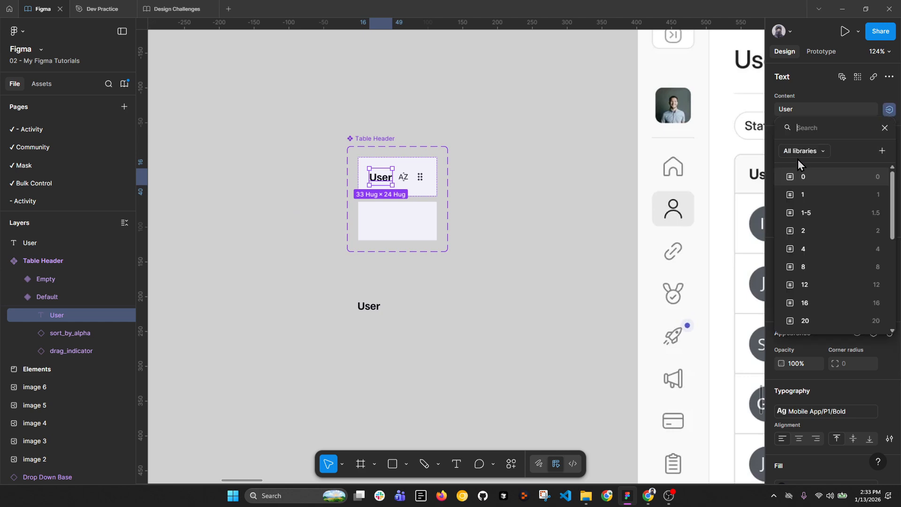
left_click(883, 151)
type("Text")
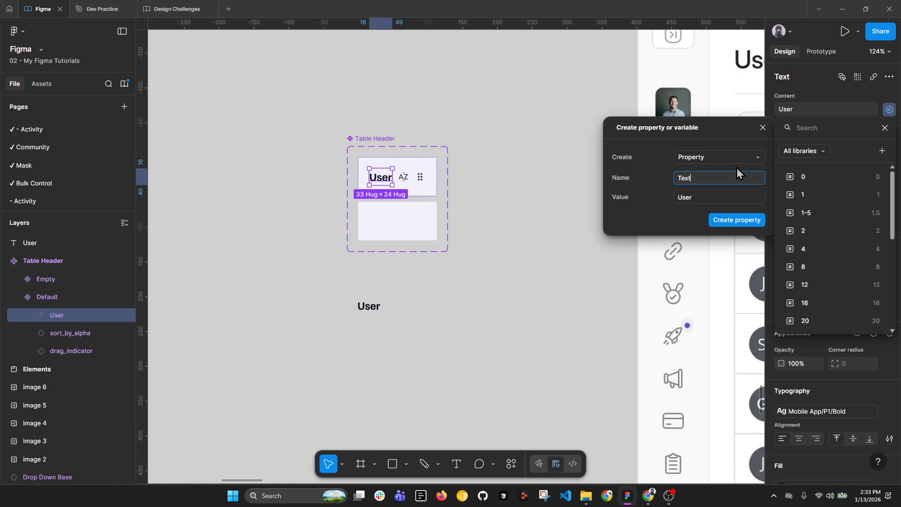
key("ctrl+a")
type("label")
key("ctrl+a")
type("label")
key("Return")
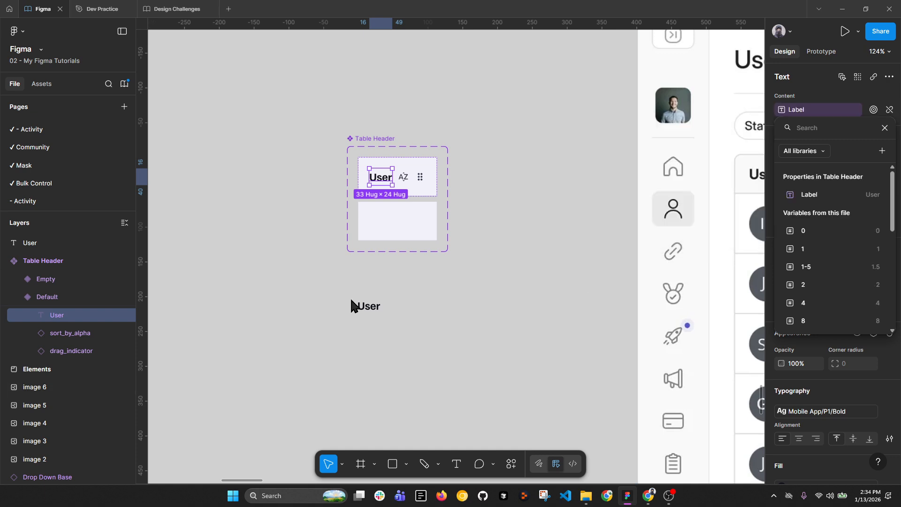
left_click(373, 309)
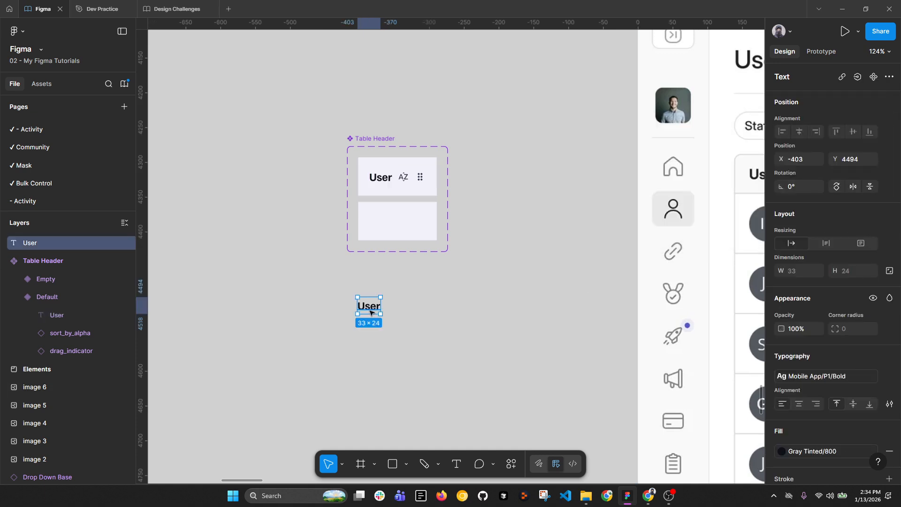
left_click_drag(566, 302, 416, 259)
scroll(432, 259, "down", 1)
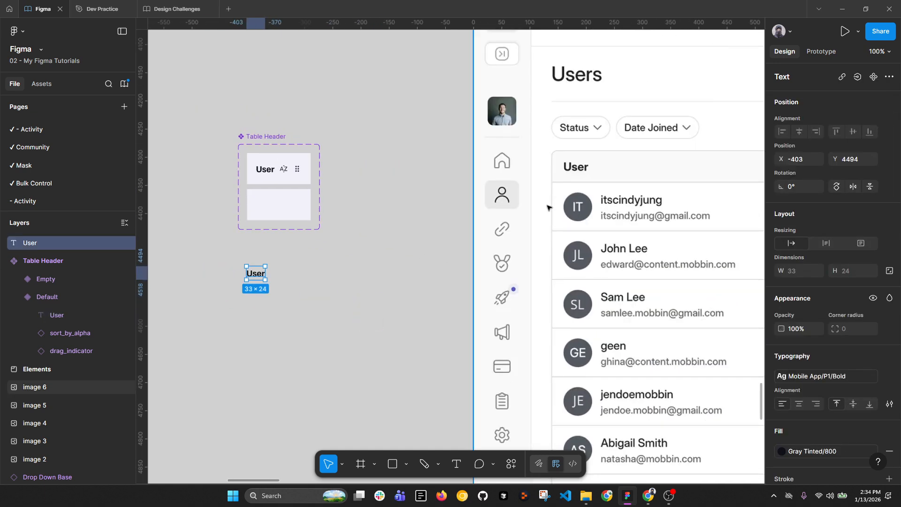
left_click_drag(636, 232, 465, 231)
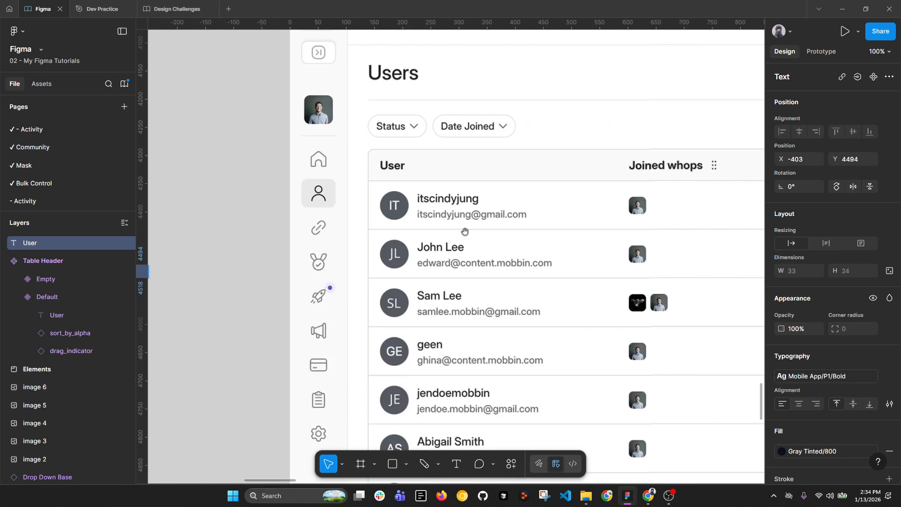
left_click(424, 464)
mouse_move(382, 185)
left_mouse_down()
mouse_move(373, 209)
mouse_move(388, 232)
mouse_move(607, 223)
mouse_move(620, 192)
mouse_move(569, 182)
mouse_move(376, 182)
mouse_move(367, 202)
mouse_move(399, 205)
mouse_move(400, 238)
left_mouse_up()
mouse_move(428, 185)
left_mouse_down()
mouse_move(436, 231)
mouse_move(540, 219)
mouse_move(481, 189)
mouse_move(425, 187)
left_mouse_up()
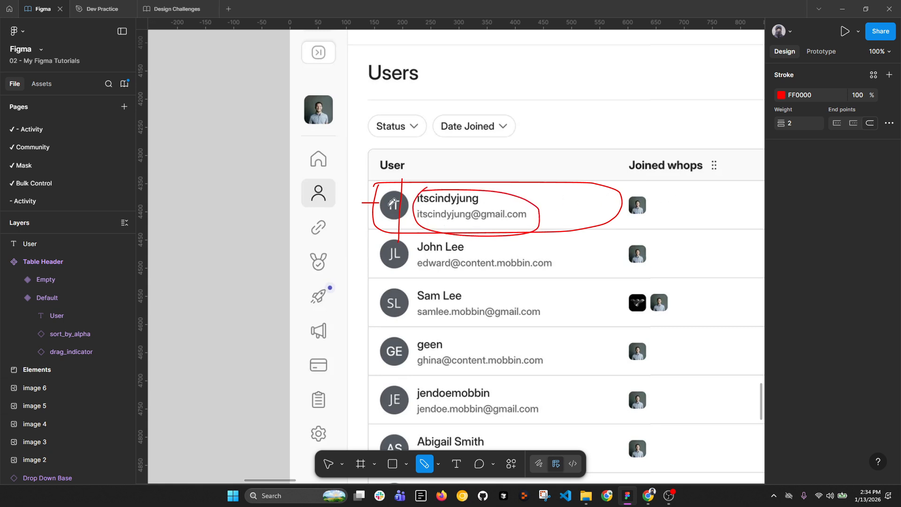
scroll(600, 187, "down", 2)
scroll(277, 174, "up", 2)
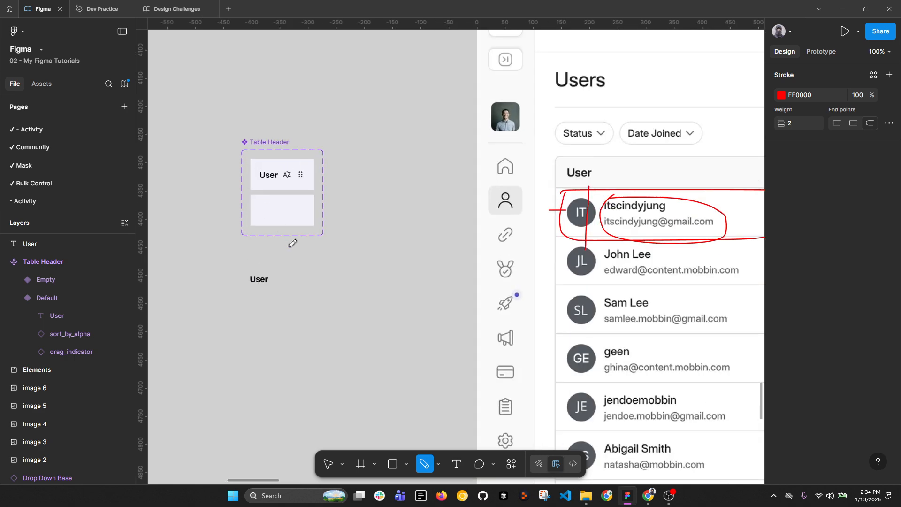
key("Escape")
Step: Change the loose User text to a sample person's full name
double_click(267, 280)
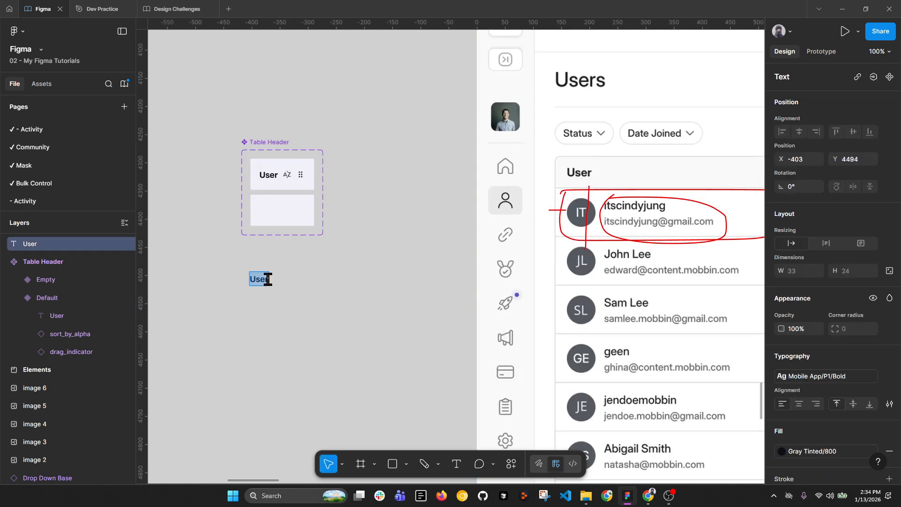
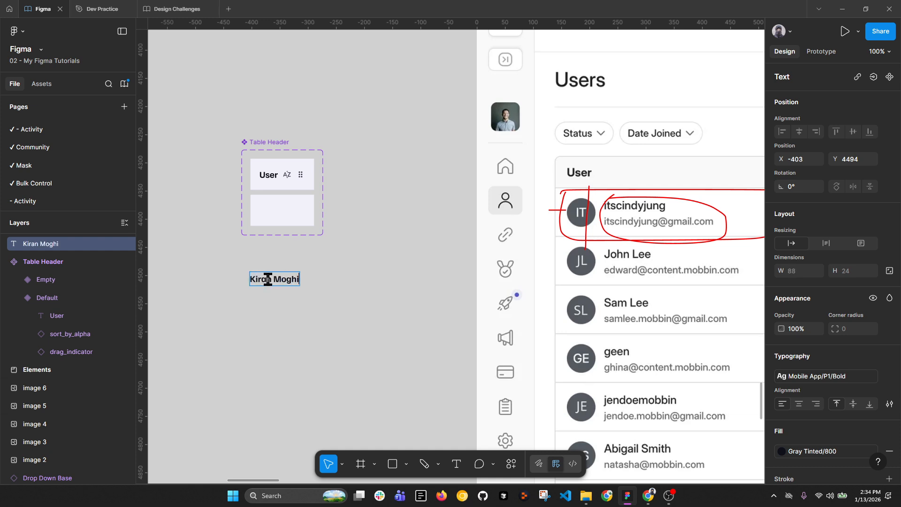
key("Escape")
Step: Duplicate the name text below it and change the copy to a sample e-mail address
left_click_drag(264, 282, 264, 298)
double_click(266, 298)
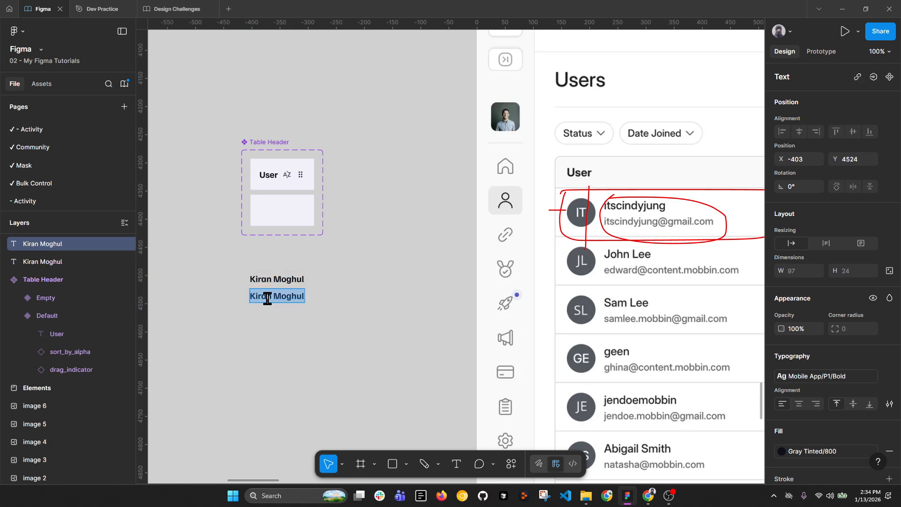
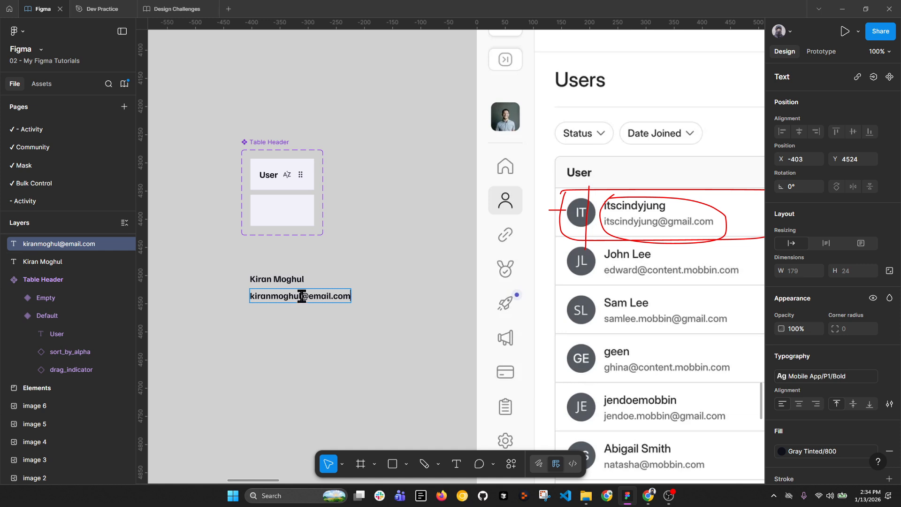
key("Escape")
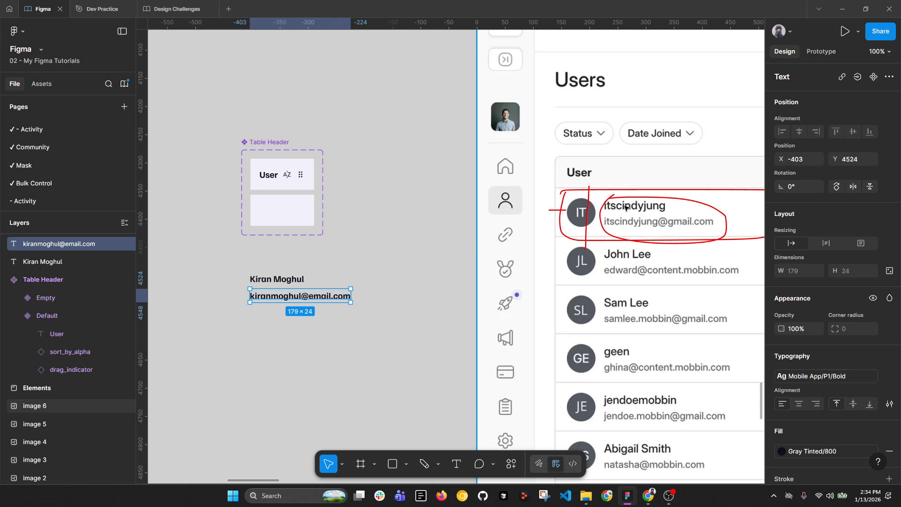
Step: Apply Mobile App/P1/Reg to both texts and colour the e-mail Gray Tinted/600
left_click(277, 280, "shift")
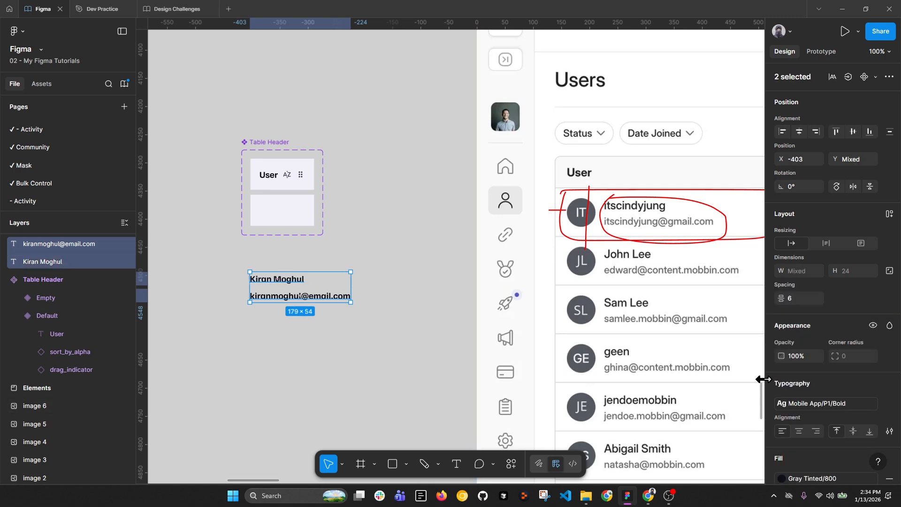
left_click(820, 405)
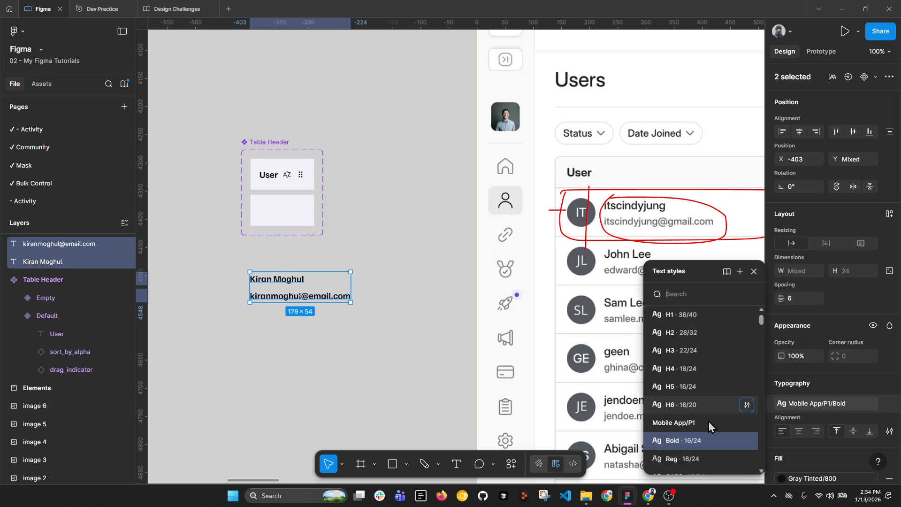
left_click(692, 459)
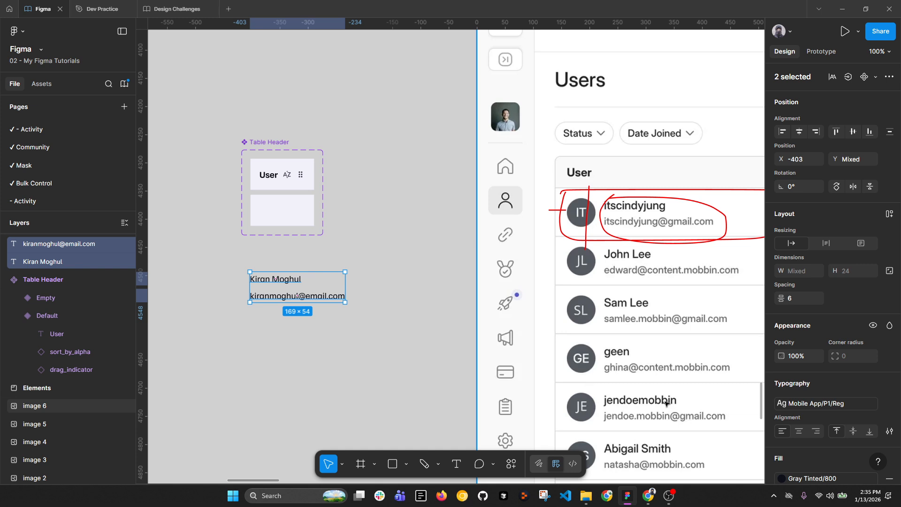
left_click(291, 282)
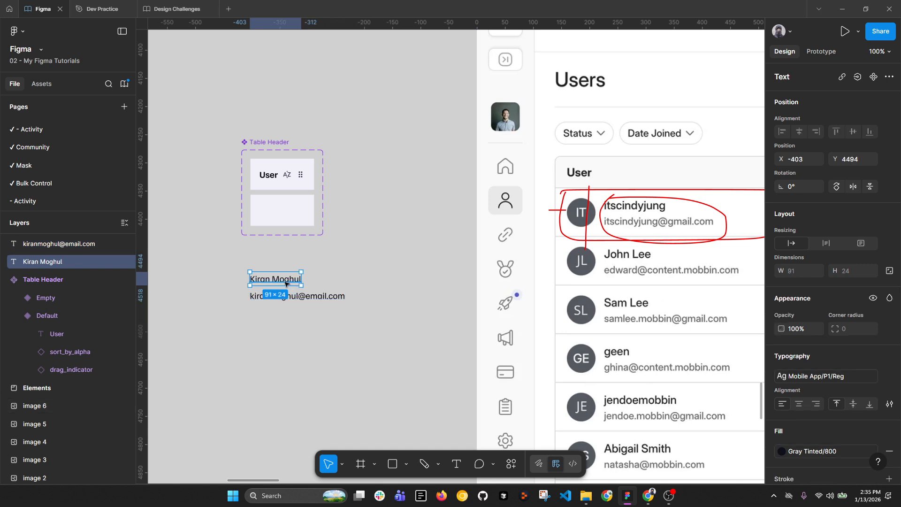
left_click(315, 297)
left_click(799, 452)
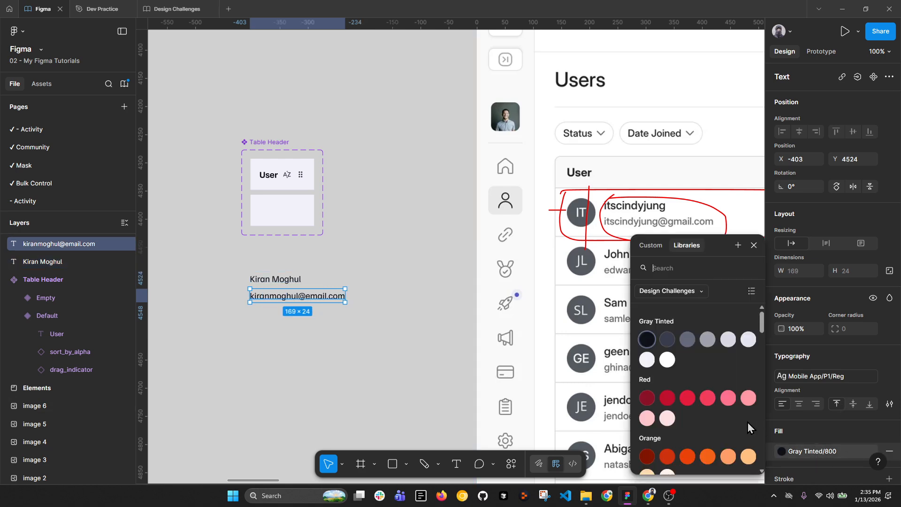
left_click(667, 339)
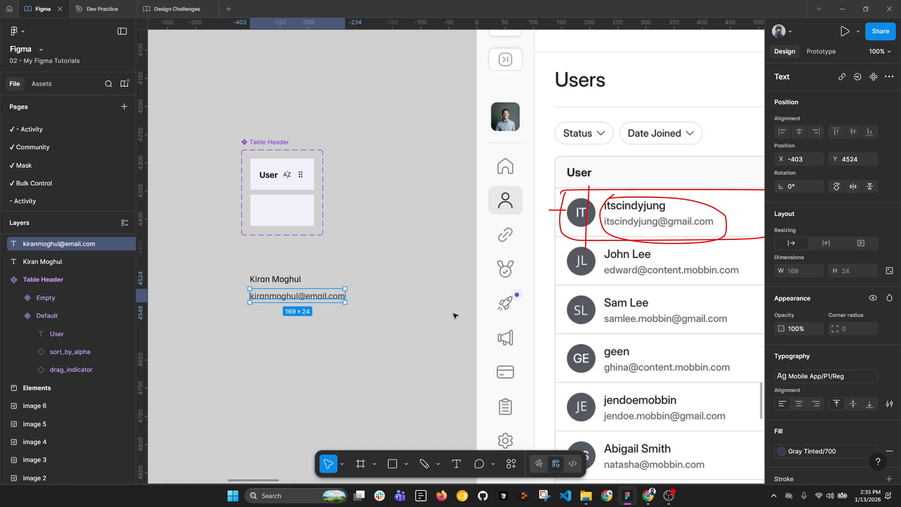
left_click(801, 450)
left_click(684, 342)
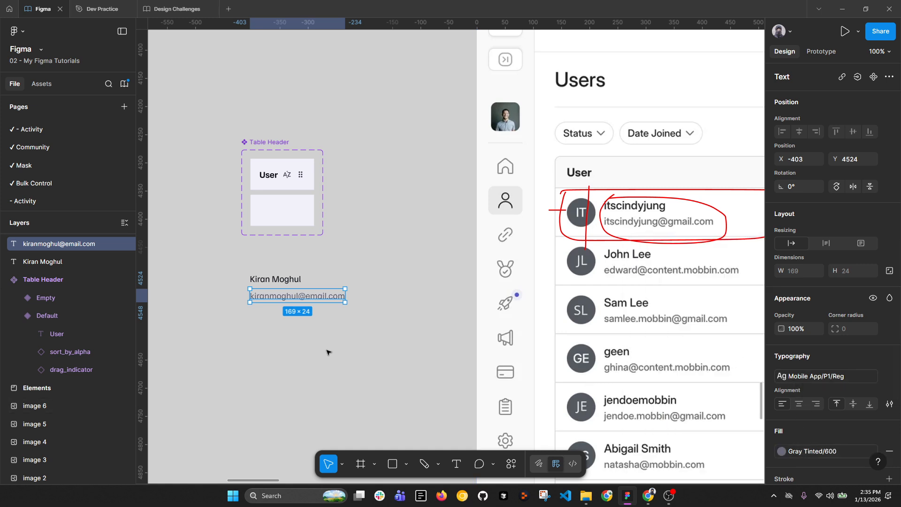
Step: Set the spacing between the name and e-mail texts to 4
left_click(301, 352)
left_click_drag(298, 352, 277, 295)
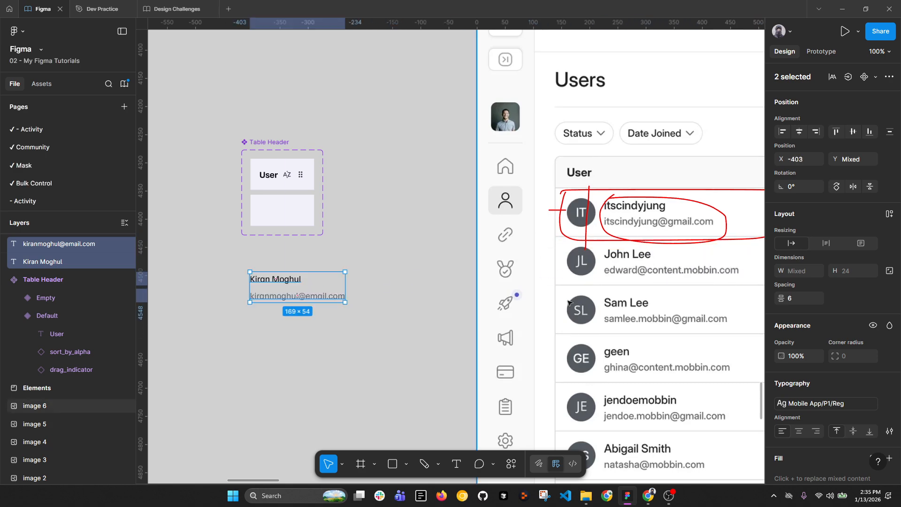
left_click(803, 301)
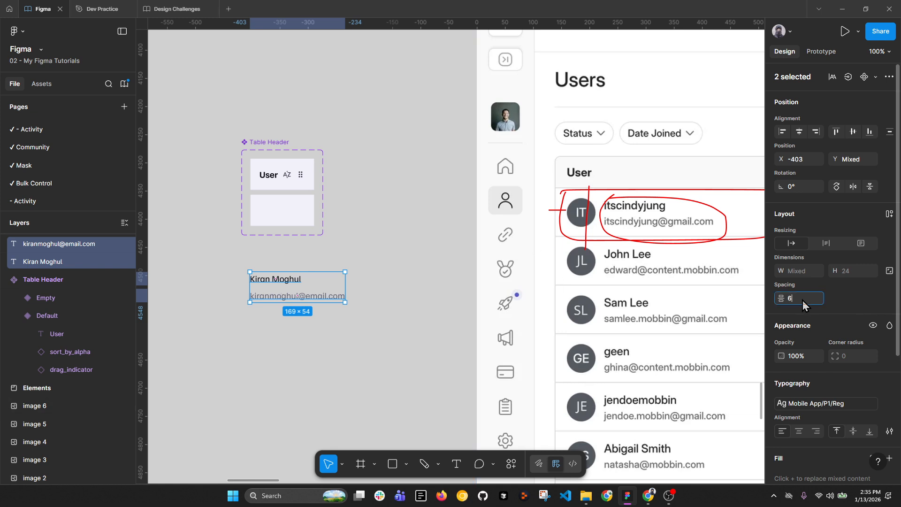
type("4")
key("Return")
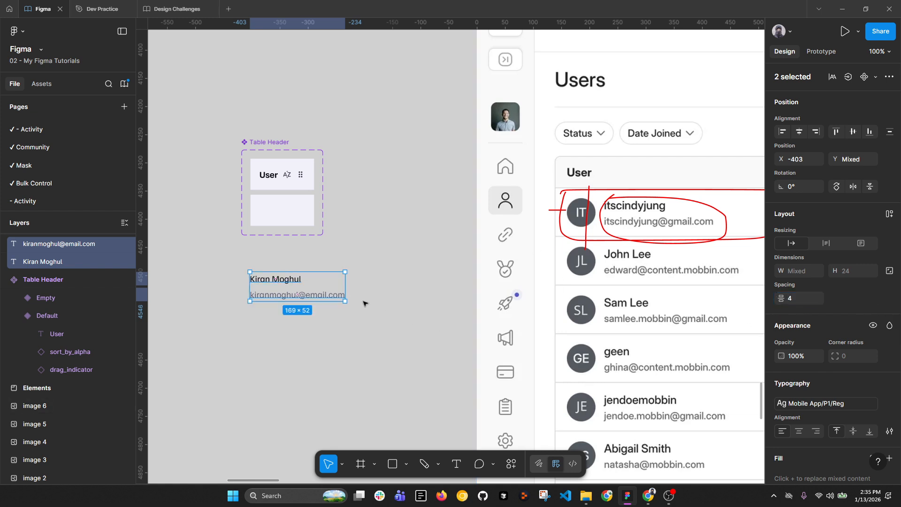
Step: Alt-drag a copy of the Elements frame's avatar out onto the canvas
left_click(349, 334)
scroll(273, 294, "down", 5)
scroll(332, 221, "down", 4)
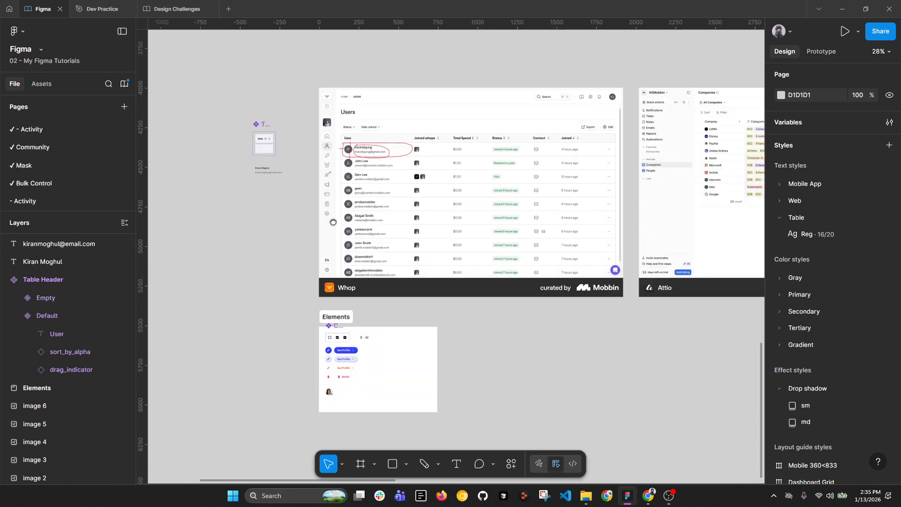
scroll(334, 305, "up", 5)
left_click(334, 388)
left_click_drag(333, 388, 336, 98)
left_click_drag(425, 123, 303, 439)
left_click_drag(218, 406, 247, 300)
Step: Make the avatar 56 tall, move the name and e-mail right of it, and wrap them in auto-layout
key("ctrl+z")
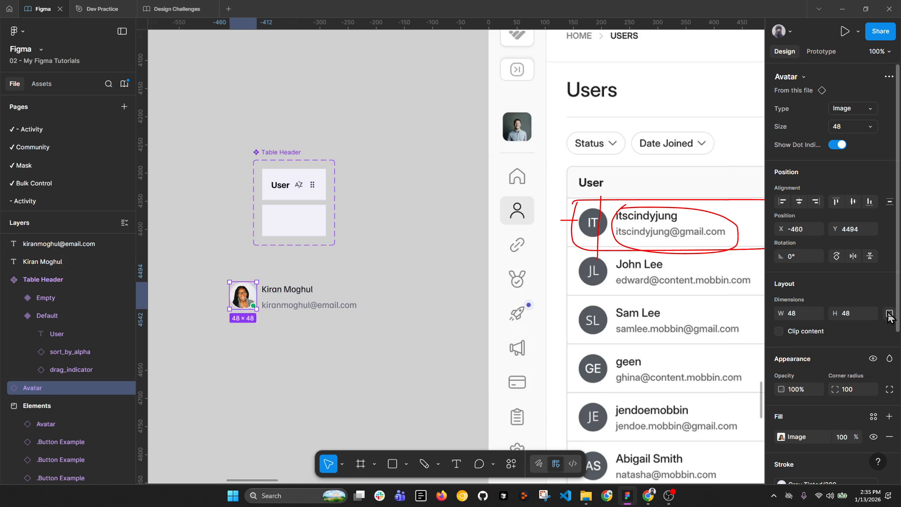
key("Return")
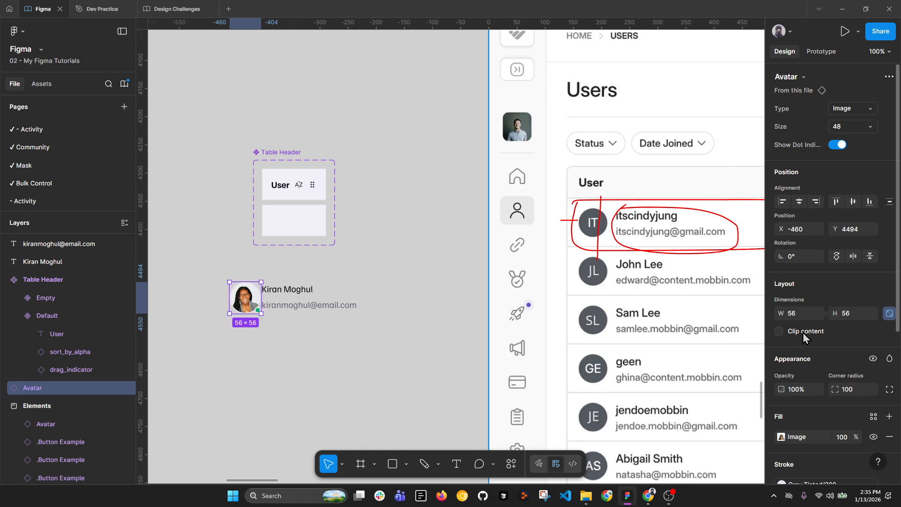
scroll(238, 300, "up", 5)
left_click(374, 265)
left_click(359, 310, "shift")
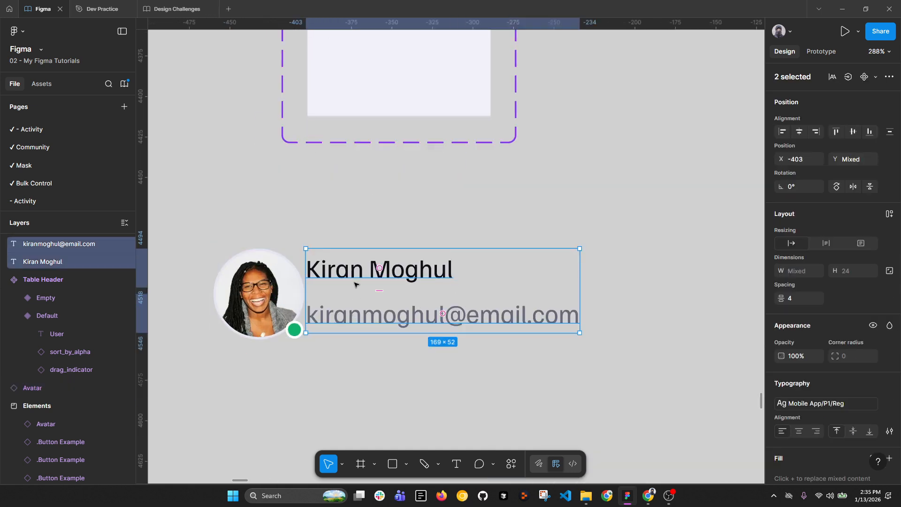
left_click_drag(355, 275, 372, 275)
key("alt")
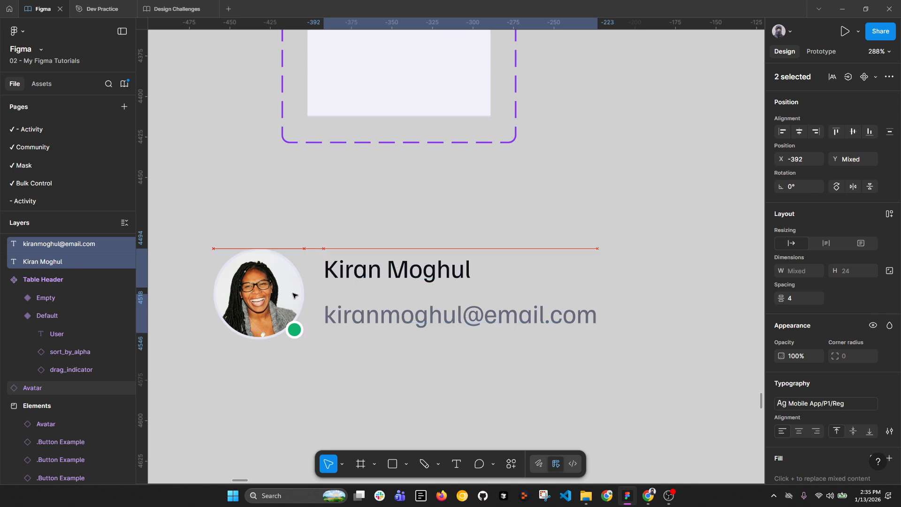
scroll(307, 294, "down", 5)
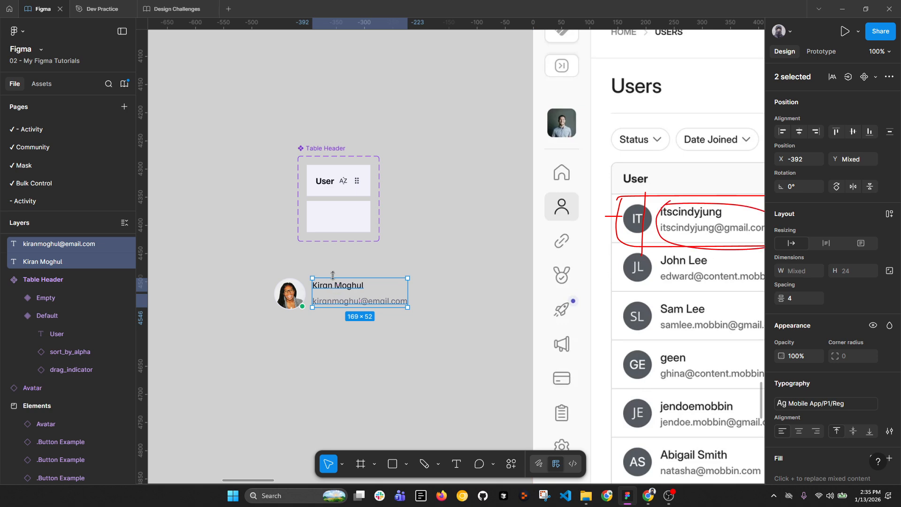
key("shift+a")
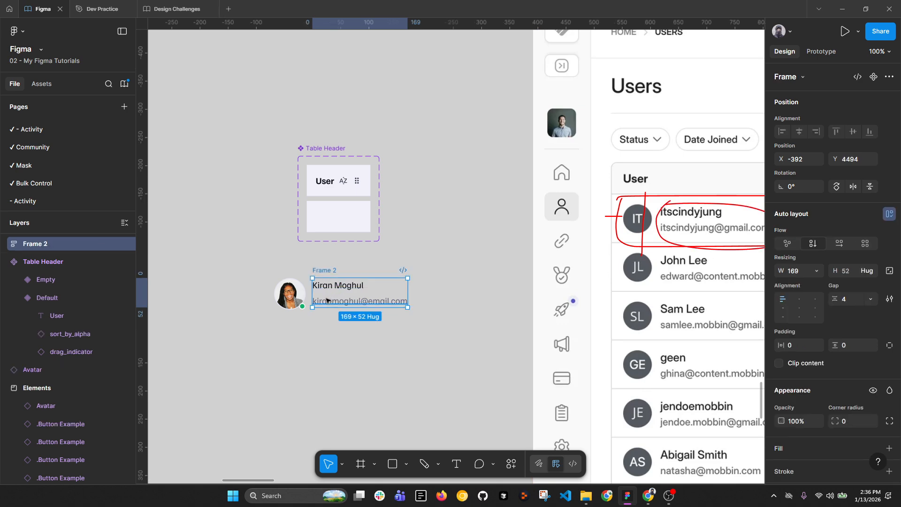
Step: Rename the new text auto-layout frame to Content
double_click(318, 270)
type("Co")
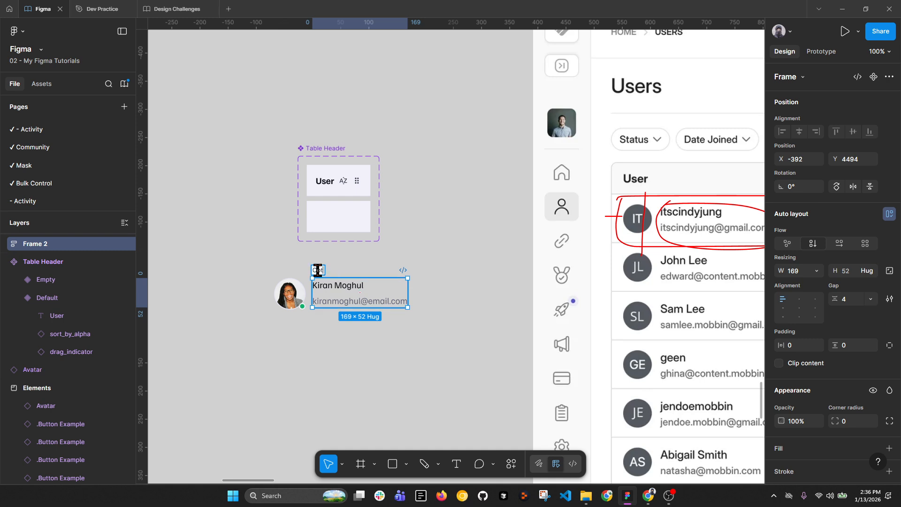
type("ntent")
key("Return")
Step: Wrap the avatar and Content in a middle-left aligned horizontal auto-layout frame named Cell
left_click(295, 288)
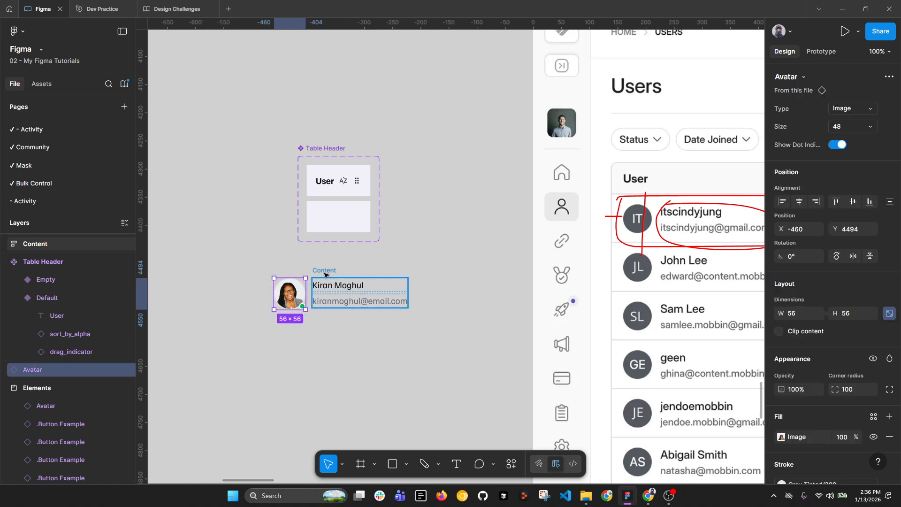
left_click(348, 283, "shift")
key("shift+a")
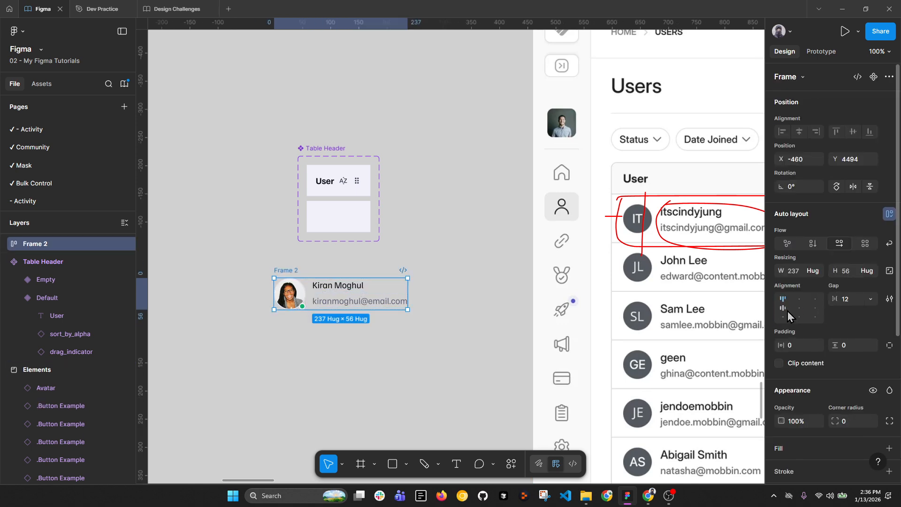
left_click(788, 309)
double_click(50, 243)
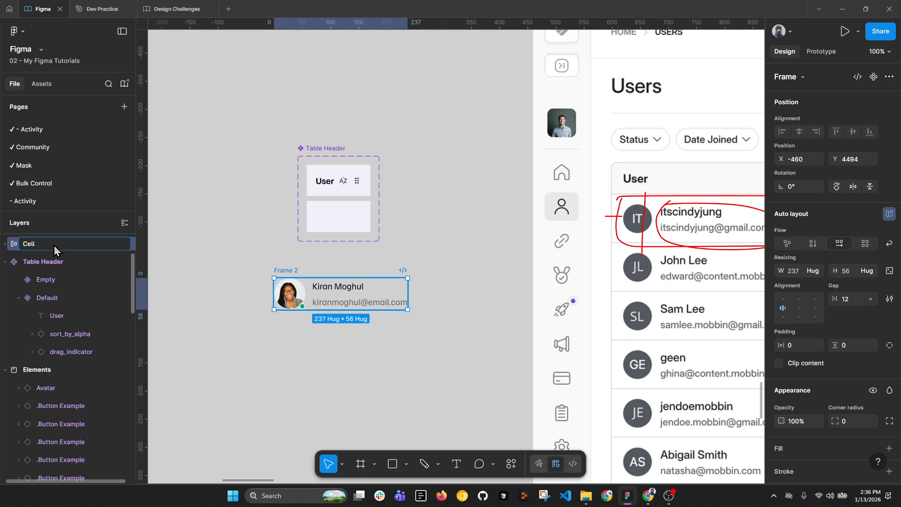
key("Return")
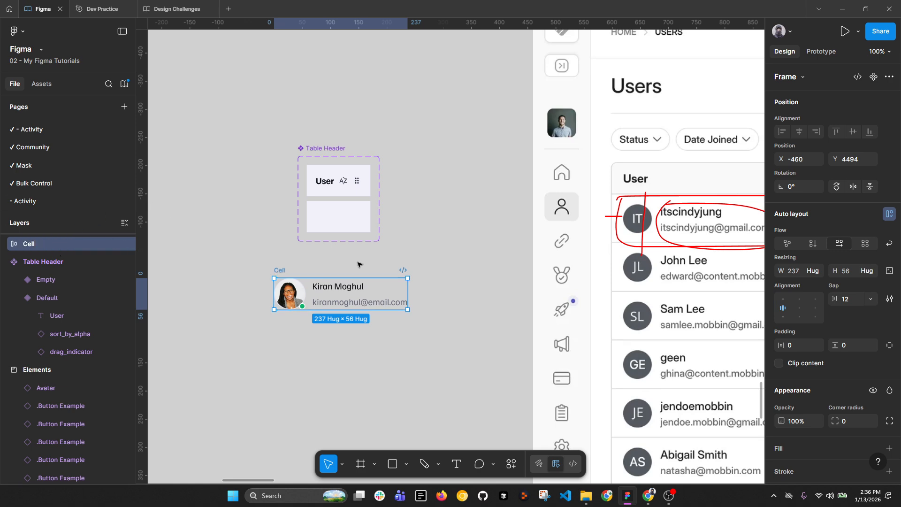
scroll(327, 296, "up", 3)
Step: Check the name-email spacing, then turn off the avatar's Show Dot Indicator
left_click(278, 294)
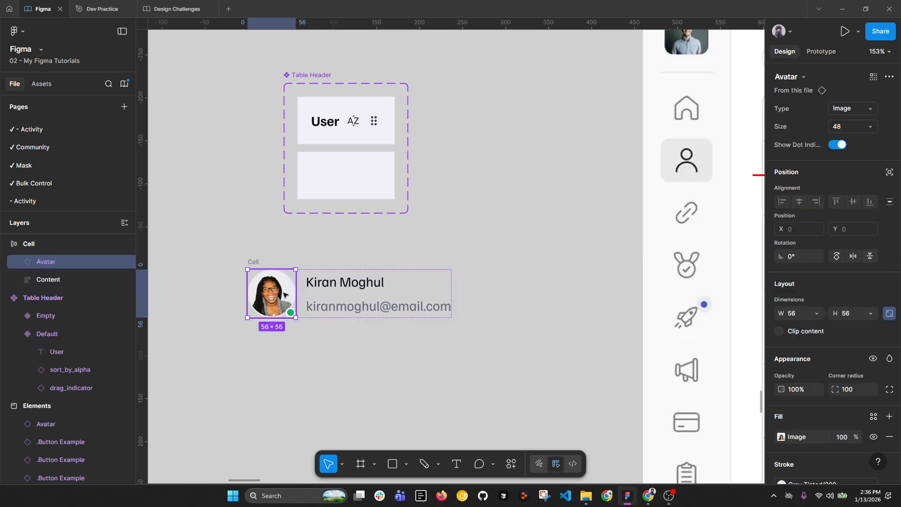
left_click(357, 289)
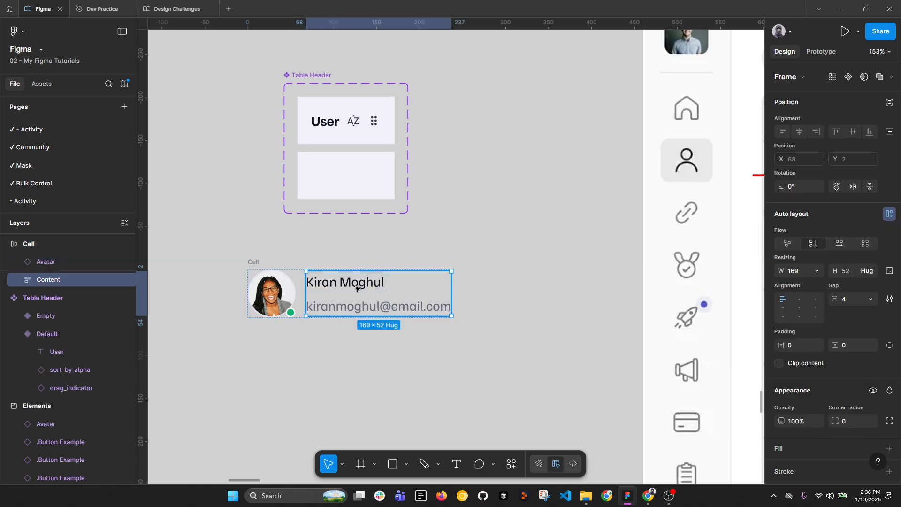
left_click(848, 300)
scroll(422, 309, "down", 5)
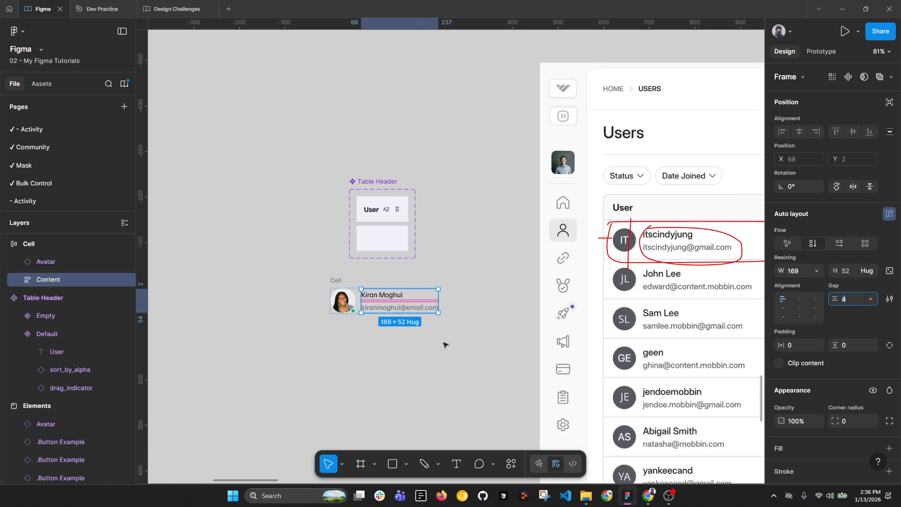
left_click(422, 308)
scroll(350, 319, "up", 4)
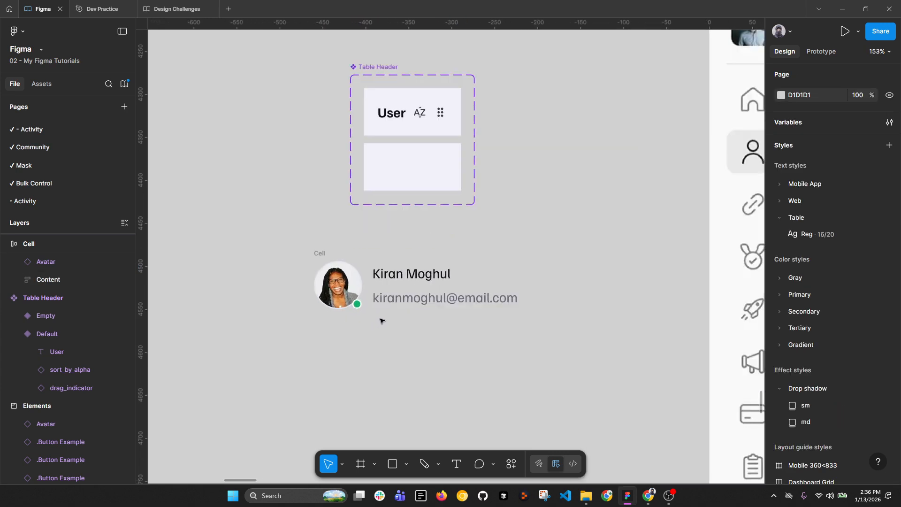
left_click(401, 293)
scroll(331, 291, "down", 3)
left_click(335, 289)
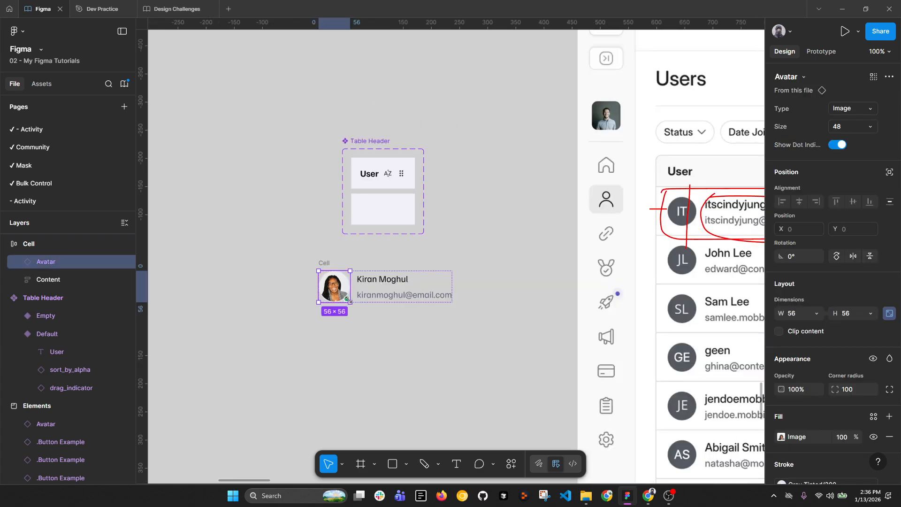
left_click(838, 145)
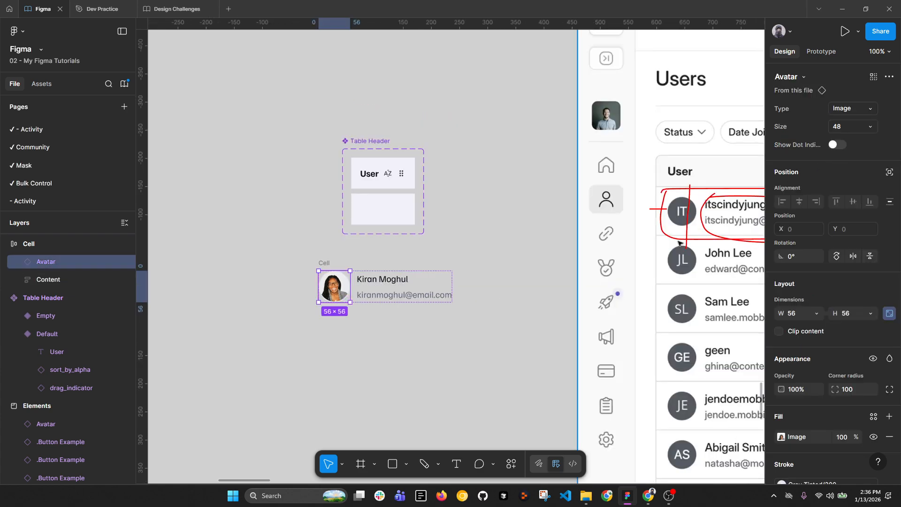
scroll(313, 295, "up", 5)
Step: Try the avatar's initials type, then revert it to the photo
left_click(329, 242)
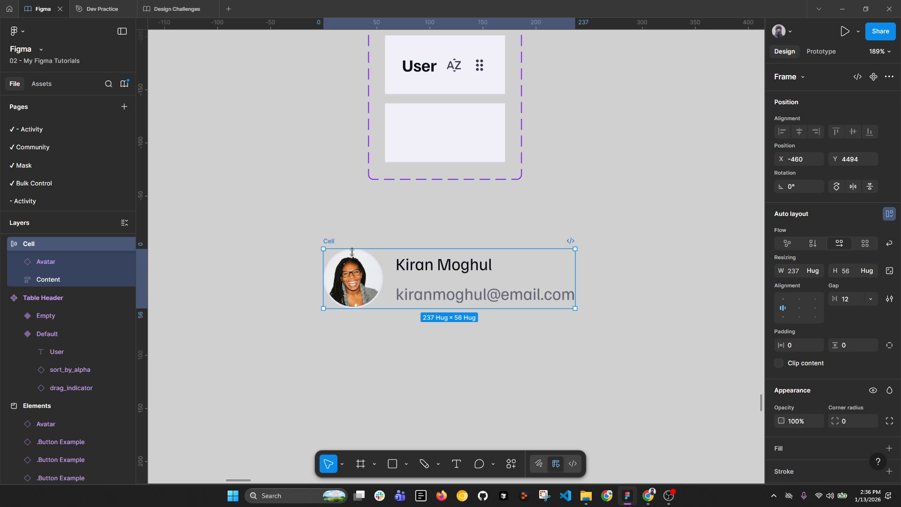
left_click(366, 278)
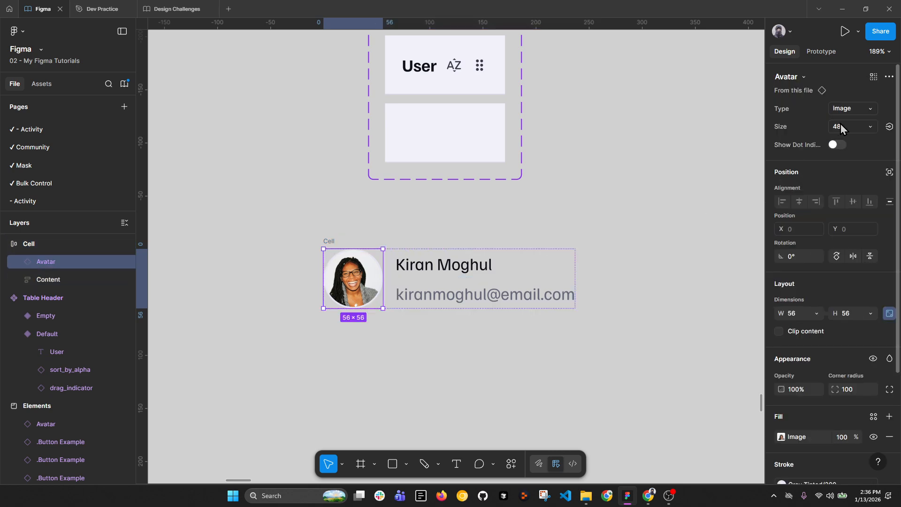
left_click(862, 109)
left_click(822, 122)
key("ctrl+z")
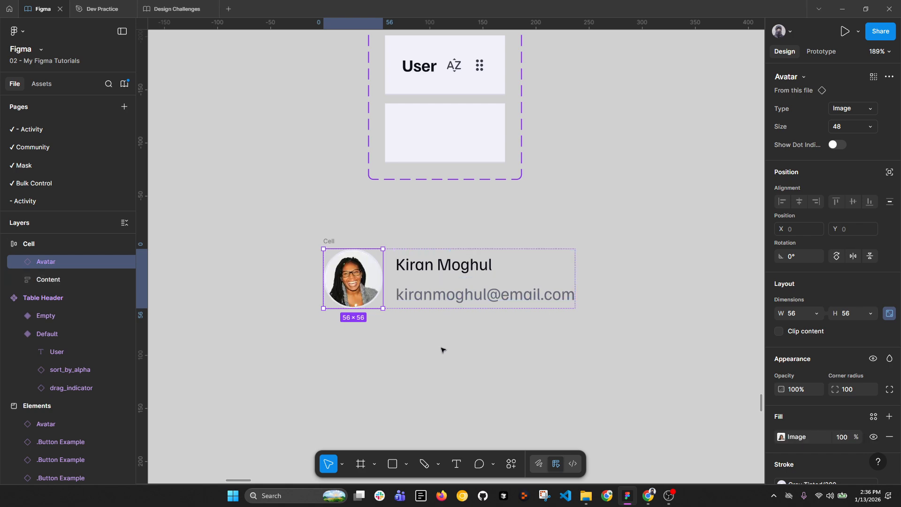
left_click(443, 347)
Step: Alt-drag a duplicate of the 237×56 Cell frame directly below the original
key("alt+l")
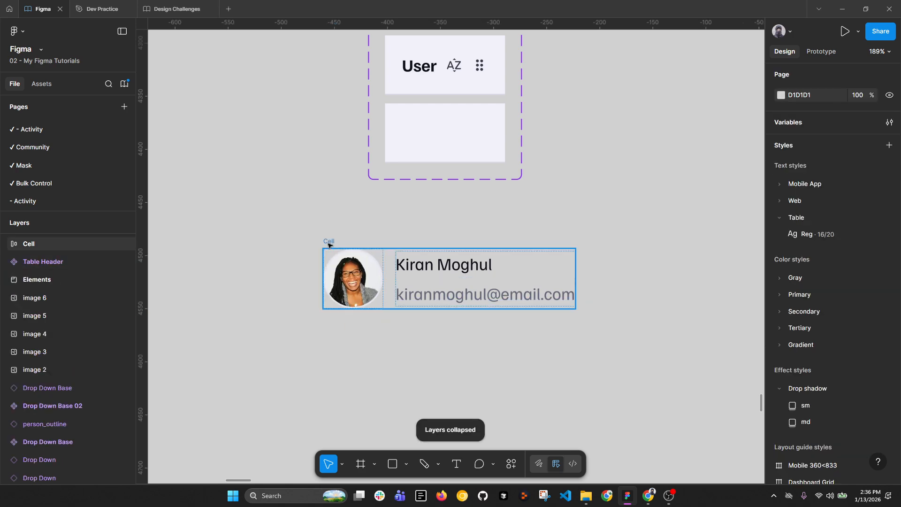
scroll(323, 241, "down", 4)
scroll(584, 241, "right", 4)
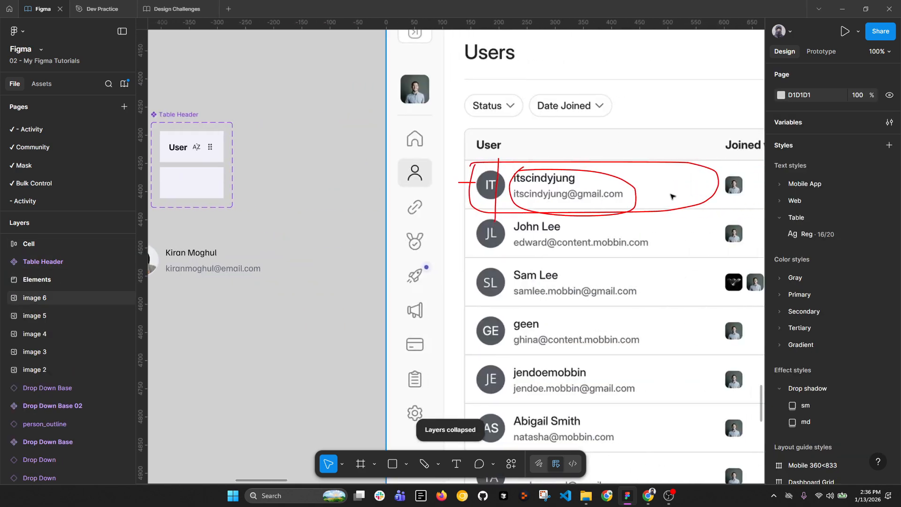
scroll(666, 197, "down", 2)
left_click(235, 228)
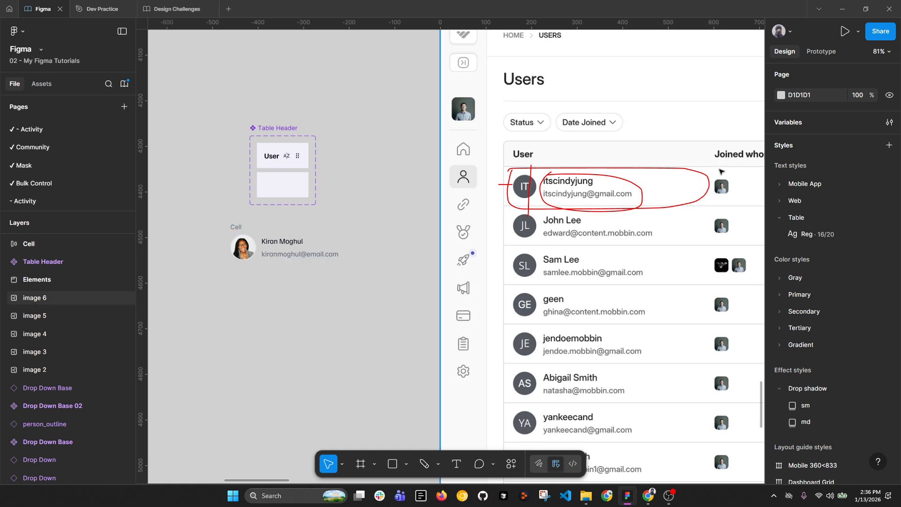
left_click_drag(743, 199, 686, 199)
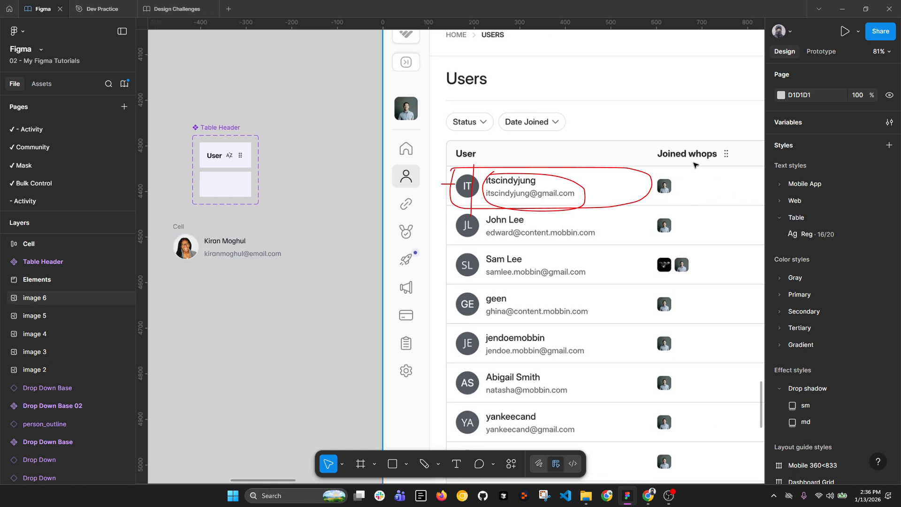
scroll(703, 163, "down", 3)
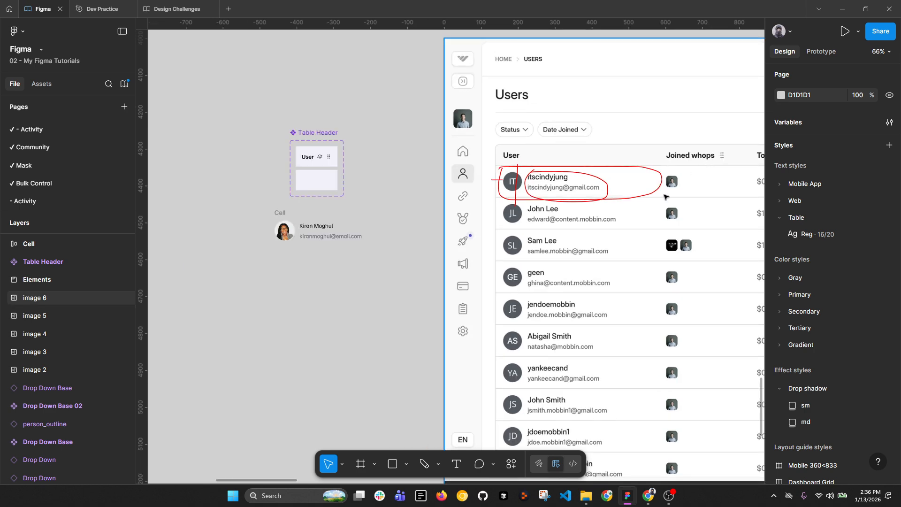
left_click(285, 224)
left_click_drag(279, 216, 282, 249)
scroll(282, 249, "up", 5)
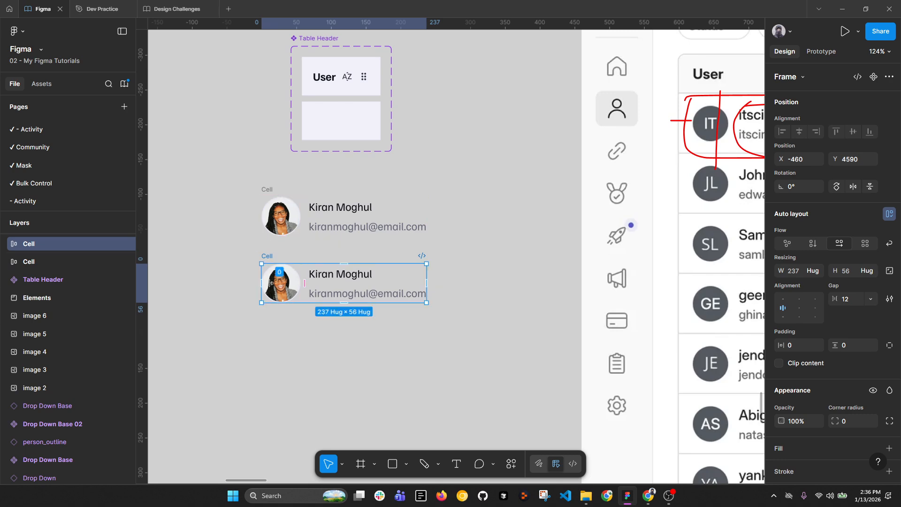
Step: Round the duplicate Cell's avatar to a corner radius of 8, after trying 5
double_click(349, 282)
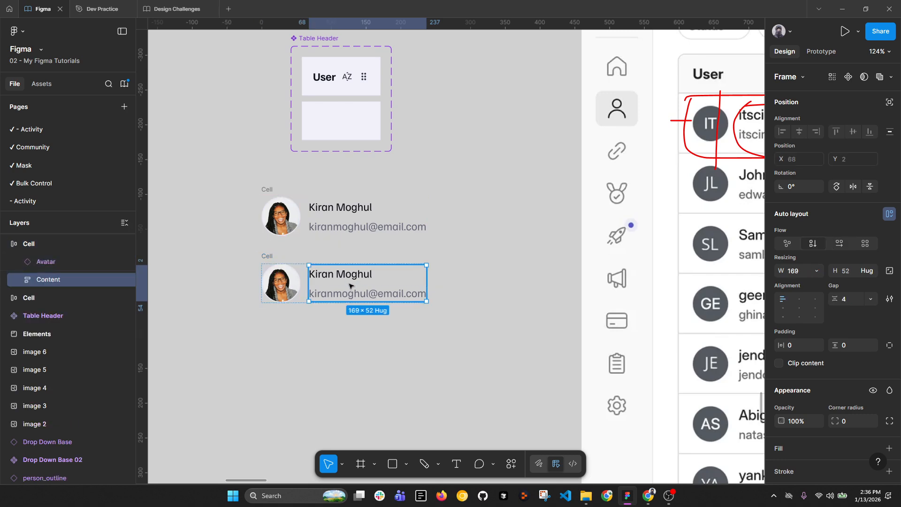
left_click(281, 282)
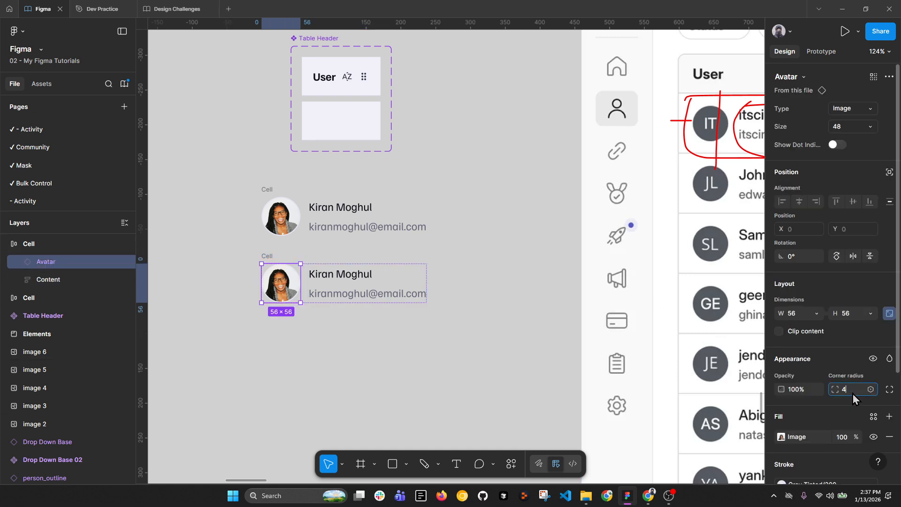
key("Return")
type("5")
key("Return")
type("8")
key("Return")
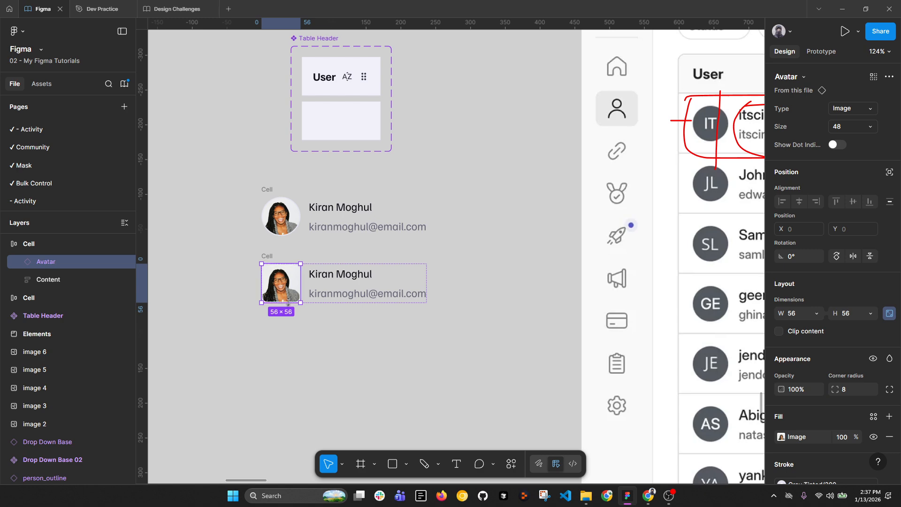
Step: Bring both cells into view and clear the selection on the canvas
scroll(282, 286, "up", 3)
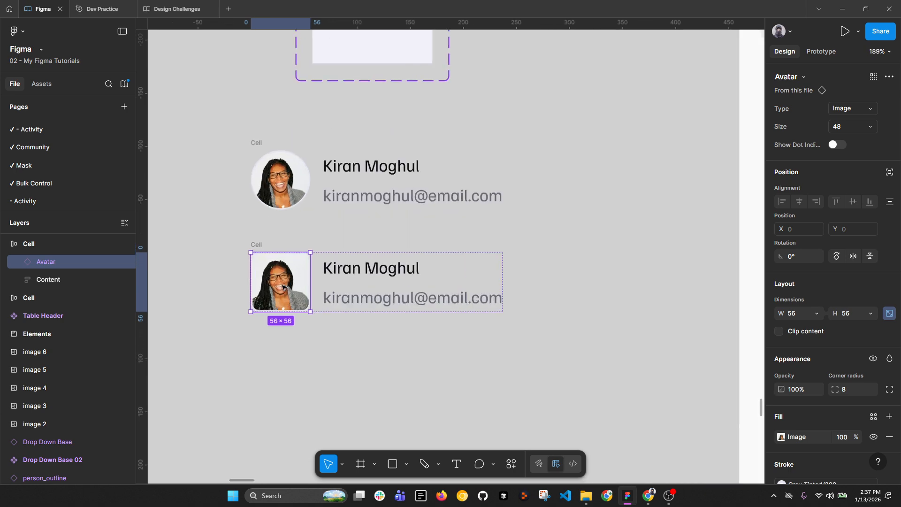
scroll(282, 286, "down", 2)
scroll(625, 200, "right", 5)
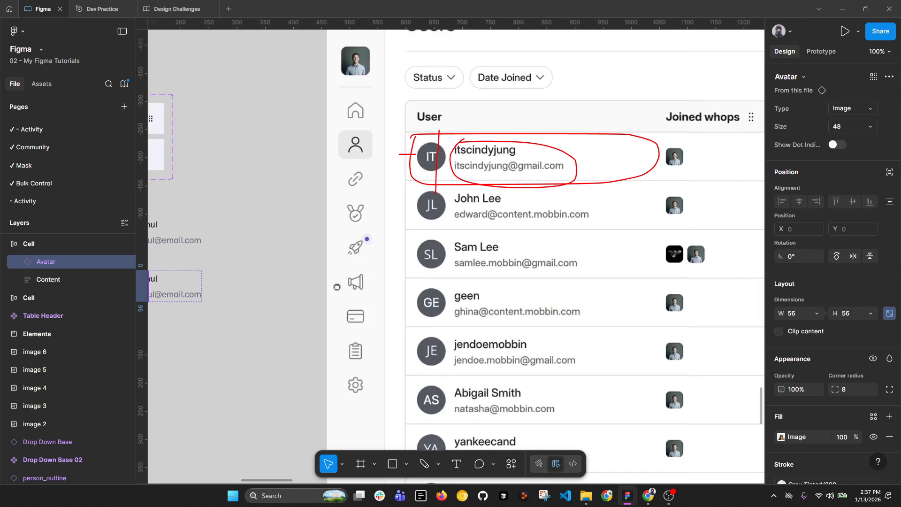
scroll(686, 416, "down", 3)
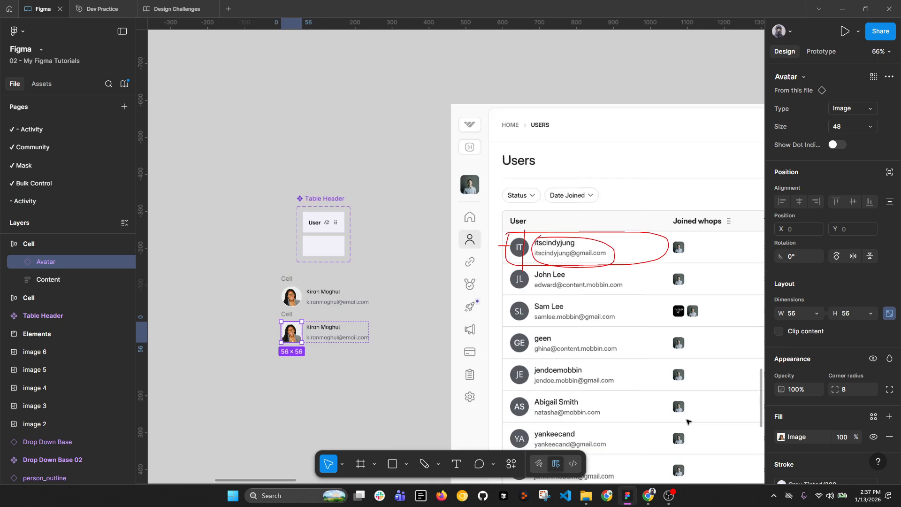
scroll(310, 334, "up", 6)
left_click_drag(506, 344, 372, 264)
scroll(437, 326, "up", 3)
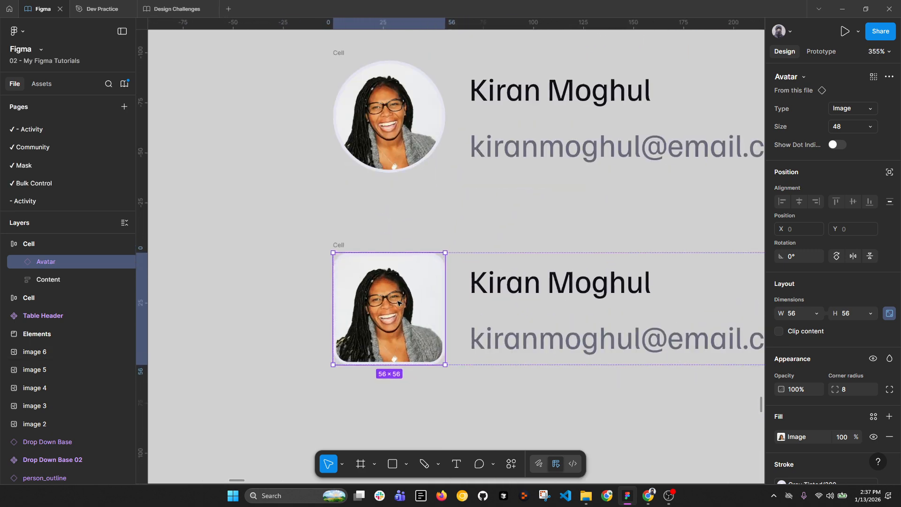
right_click(416, 315)
left_click(313, 378)
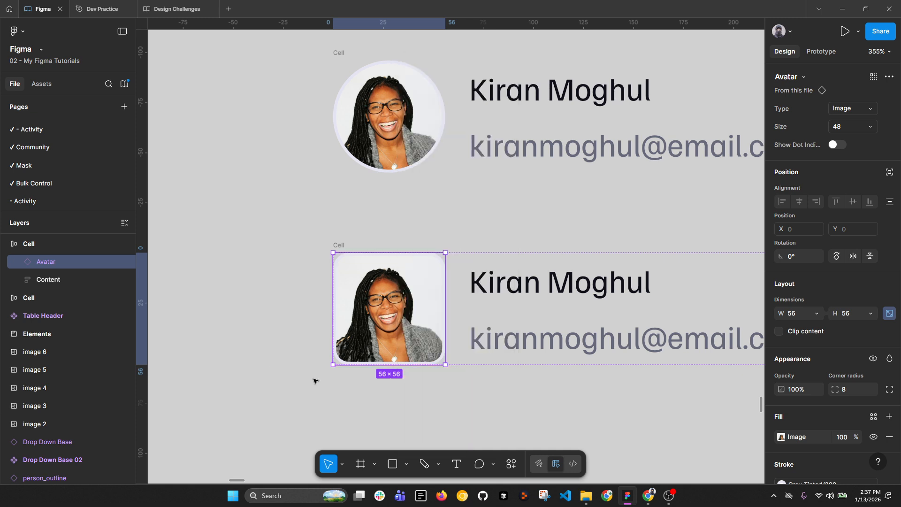
scroll(343, 347, "down", 3)
left_click(394, 393)
Step: Draw a 56×56 frame with corner radius 8 below the cells and name it Image01
key("r")
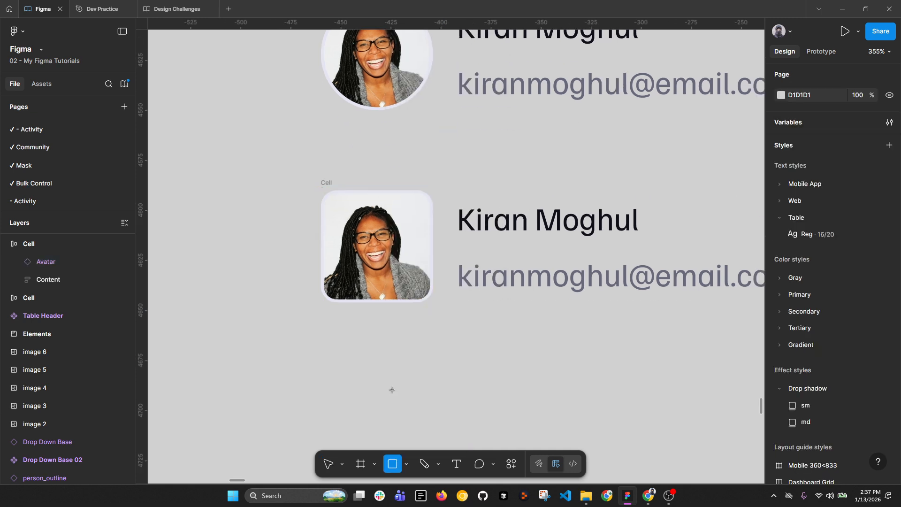
key("f")
left_click_drag(403, 344, 450, 393)
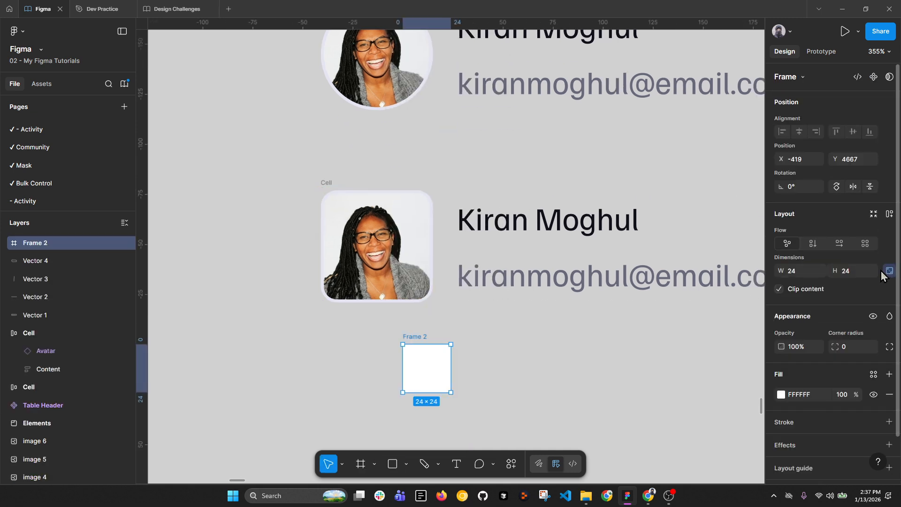
left_click(855, 270)
type("56")
key("Return")
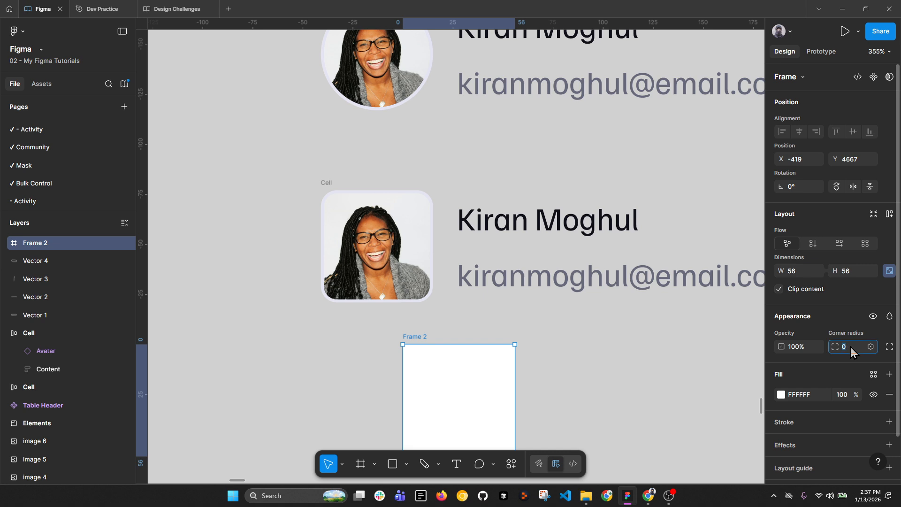
key("Return")
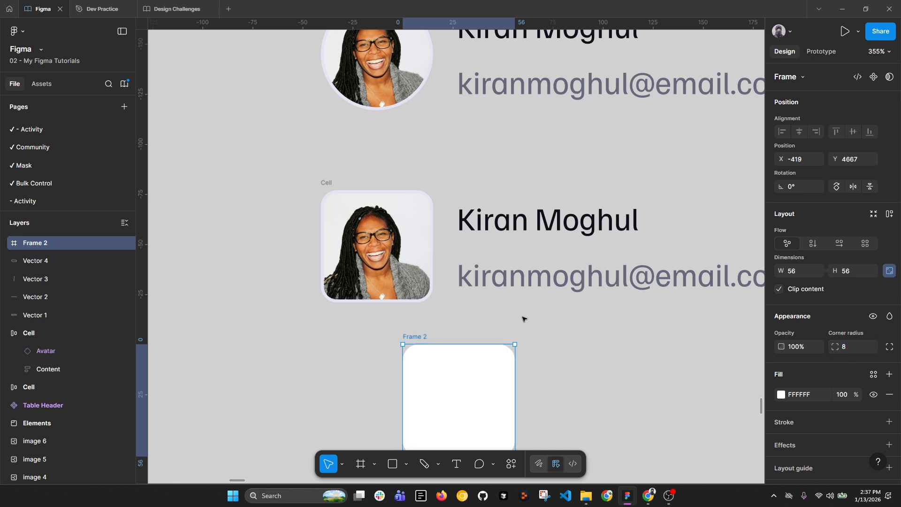
scroll(523, 316, "down", 3)
double_click(46, 246)
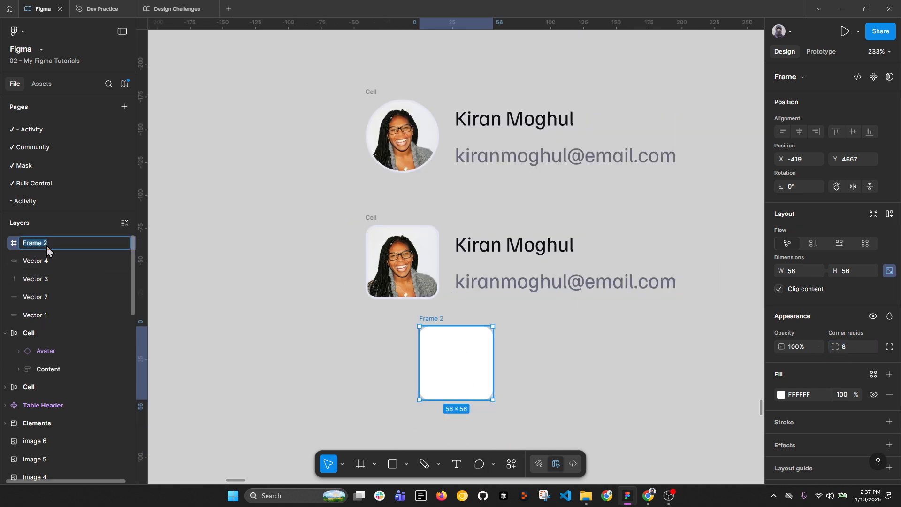
type("Image01")
key("Return")
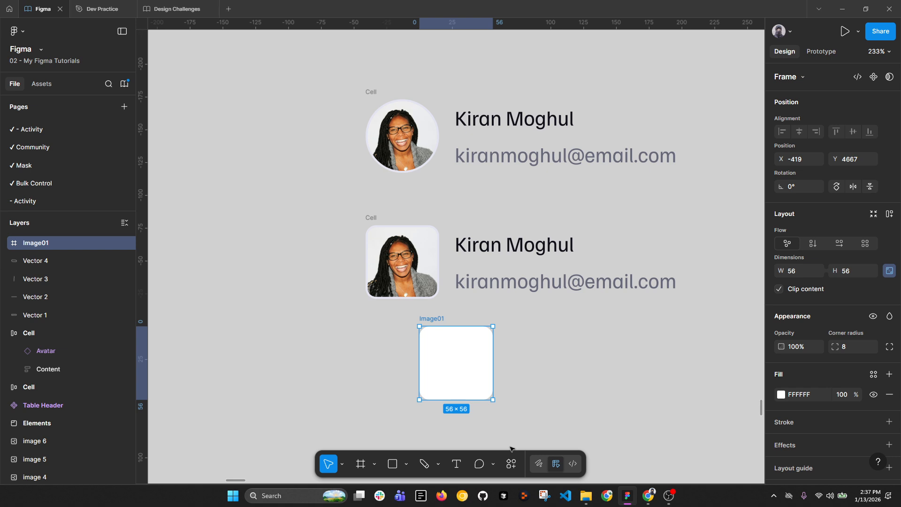
Step: Fill Image01 with a red-haired woman's photo from a Pexels 'faces' search
left_click(512, 464)
left_click(426, 280)
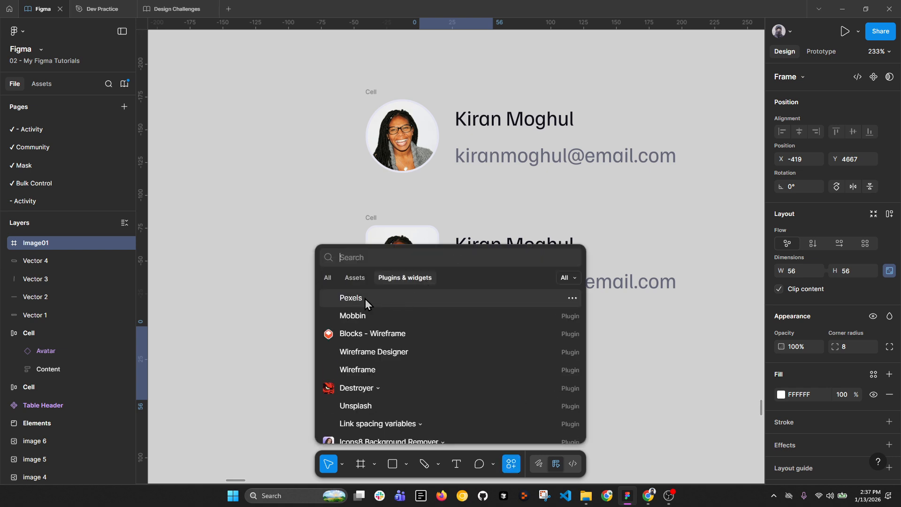
left_click(365, 299)
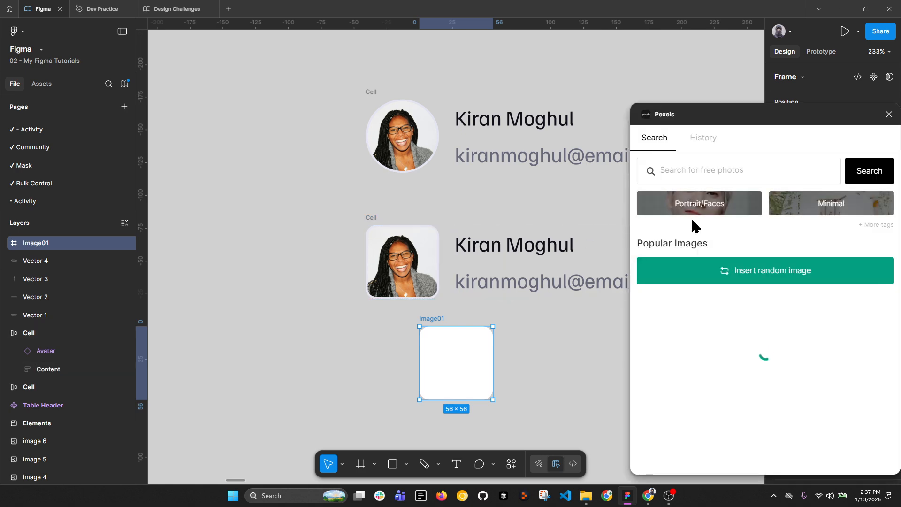
left_click(694, 210)
scroll(686, 301, "down", 4)
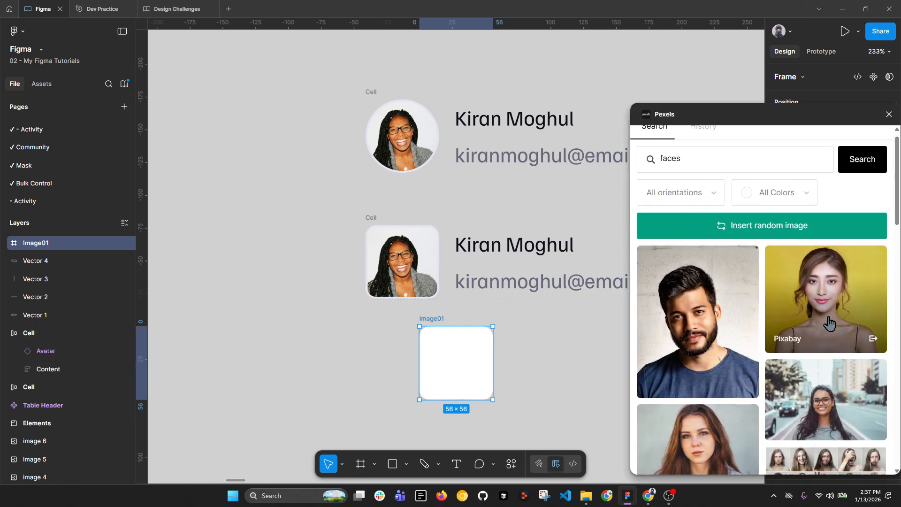
left_click(696, 275)
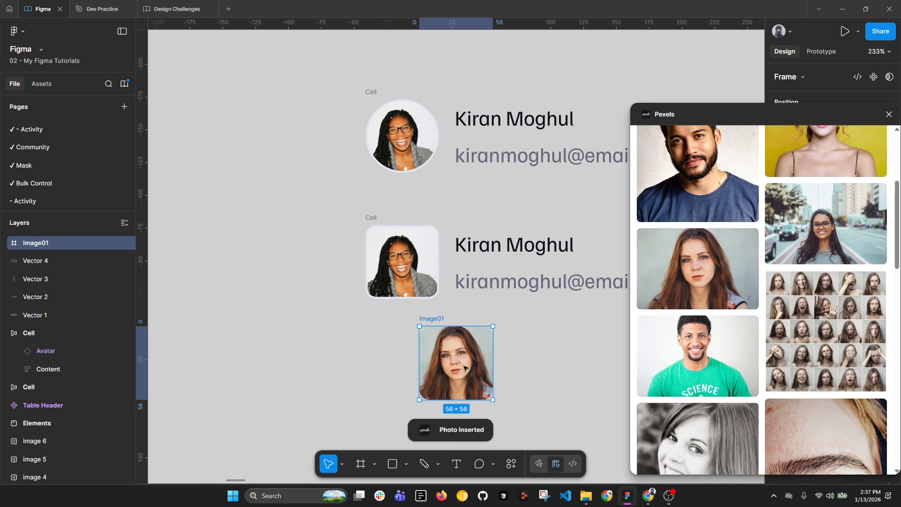
left_click(889, 115)
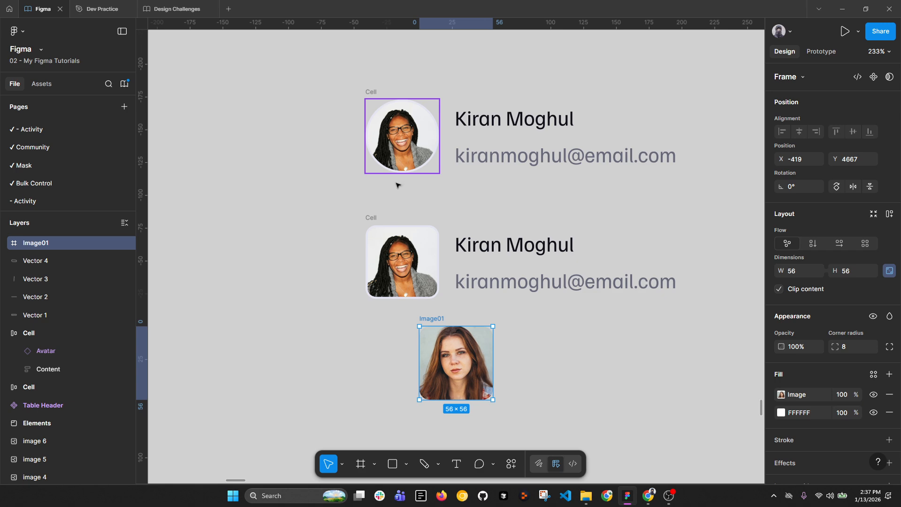
Step: Duplicate Image01 16 px to its right and fill the copy with a green-shirt man's Pexels photo
left_click_drag(436, 317, 528, 318, "alt")
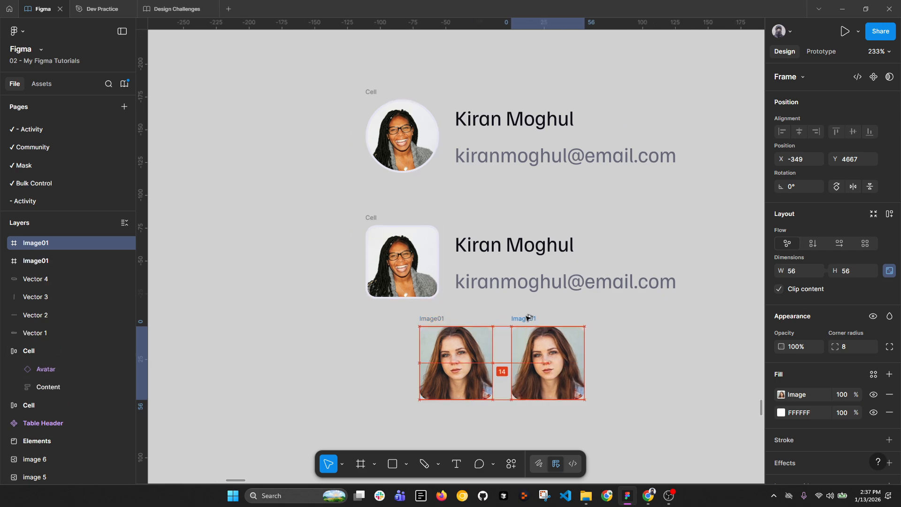
key("Right")
key("Right")
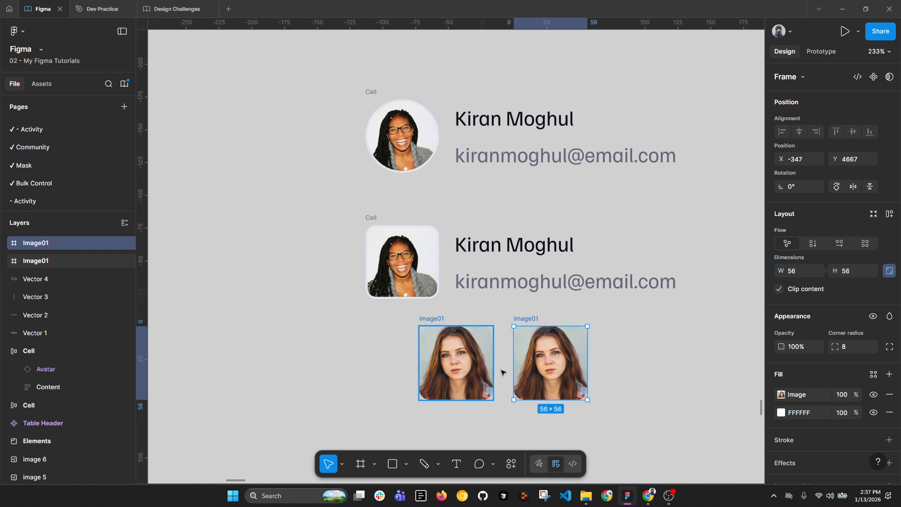
left_click(512, 463)
left_click(392, 309)
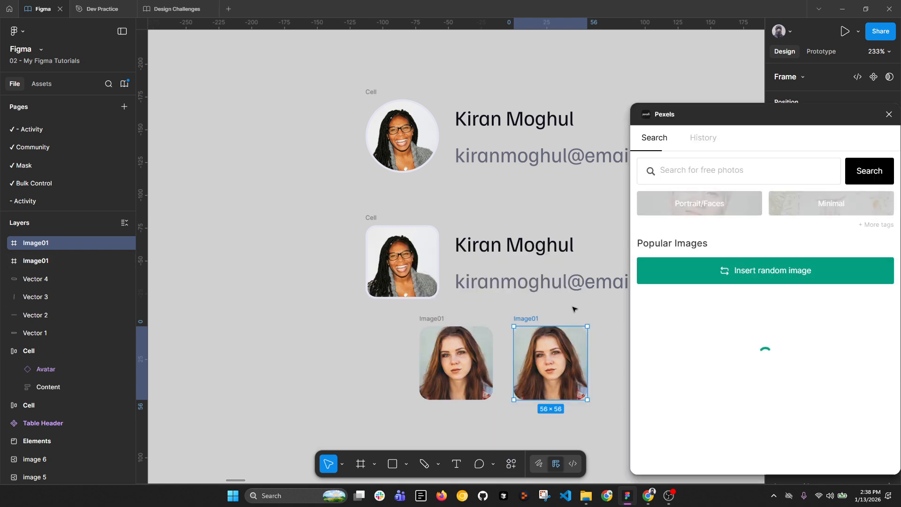
left_click(735, 207)
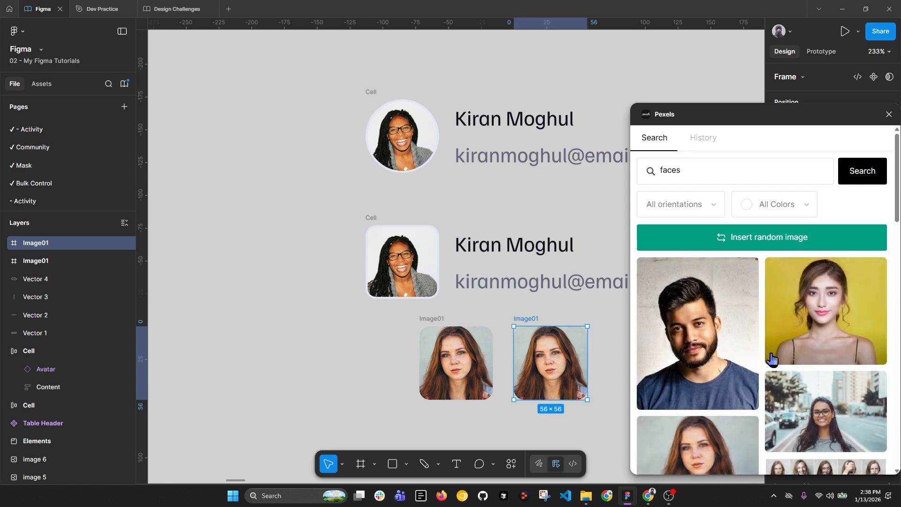
scroll(772, 359, "down", 10)
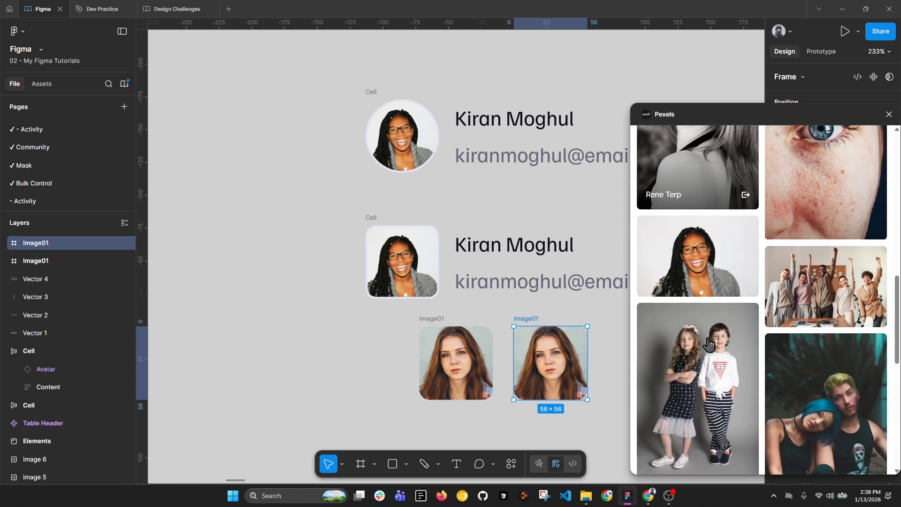
scroll(709, 345, "down", 10)
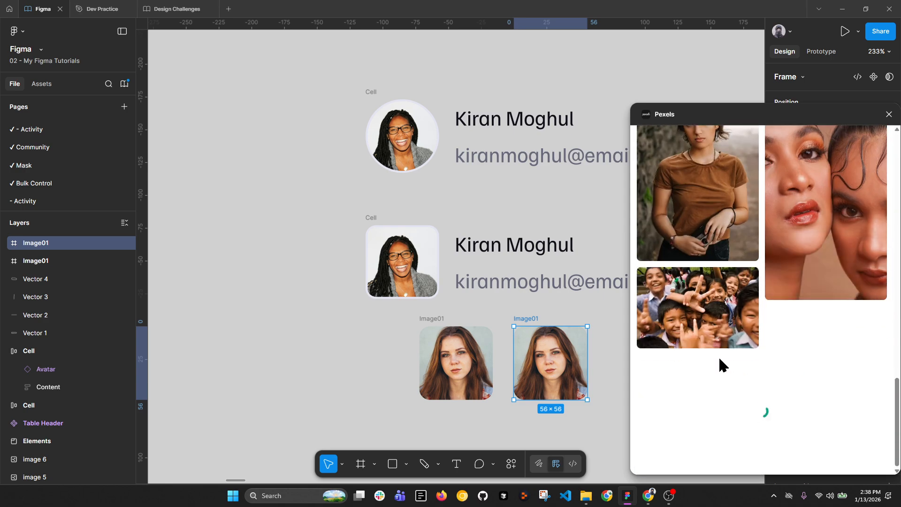
scroll(719, 360, "up", 15)
scroll(727, 258, "down", 5)
scroll(707, 269, "up", 5)
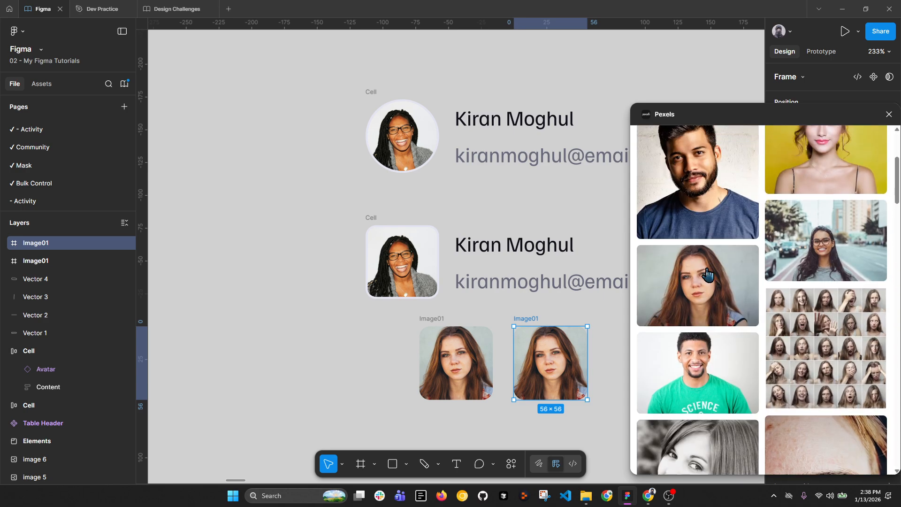
scroll(708, 274, "down", 1)
left_click(701, 359)
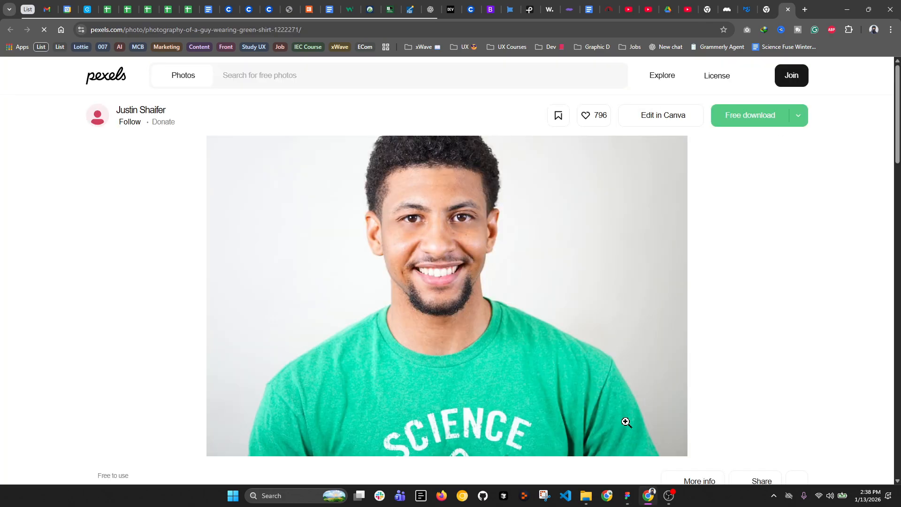
left_click(627, 496)
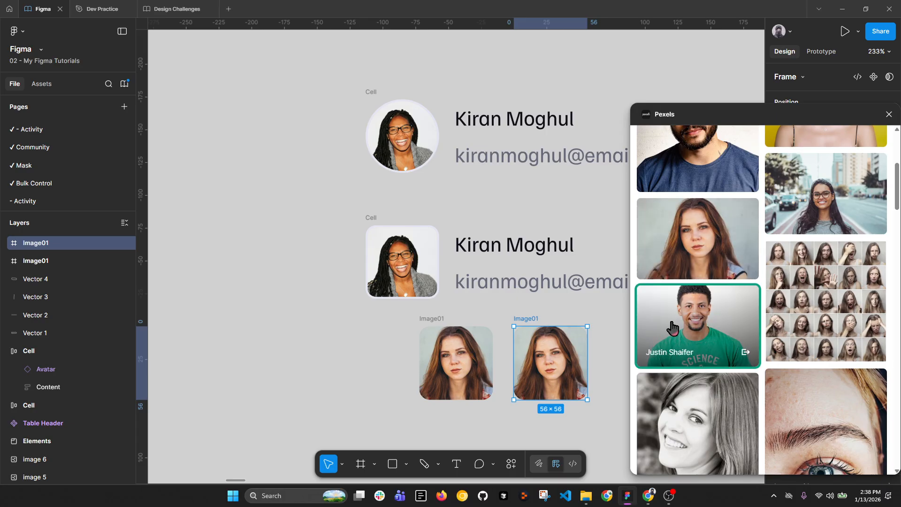
Step: Rename the copied frame to Image02
left_click(607, 363)
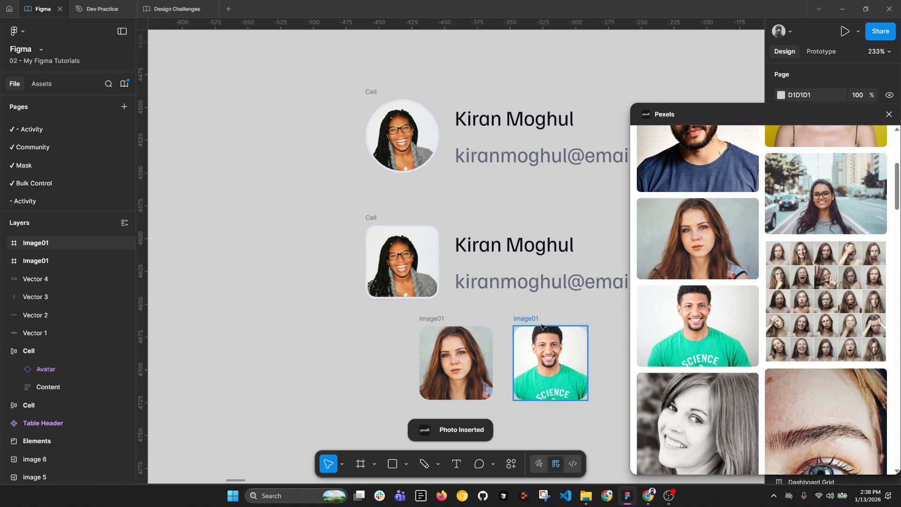
double_click(536, 320)
left_click(539, 319)
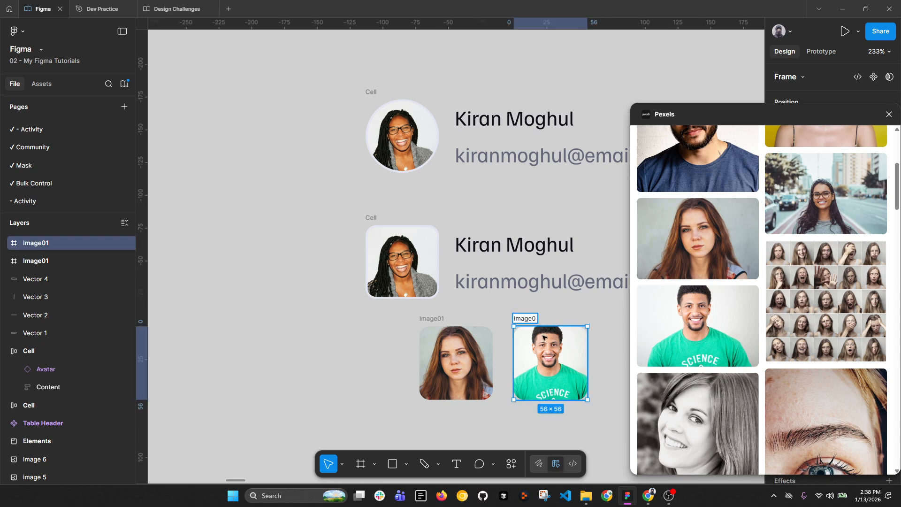
type("2")
key("Return")
Step: Remove Image02's extra fills and set its photo scaling to Fit
left_click(889, 114)
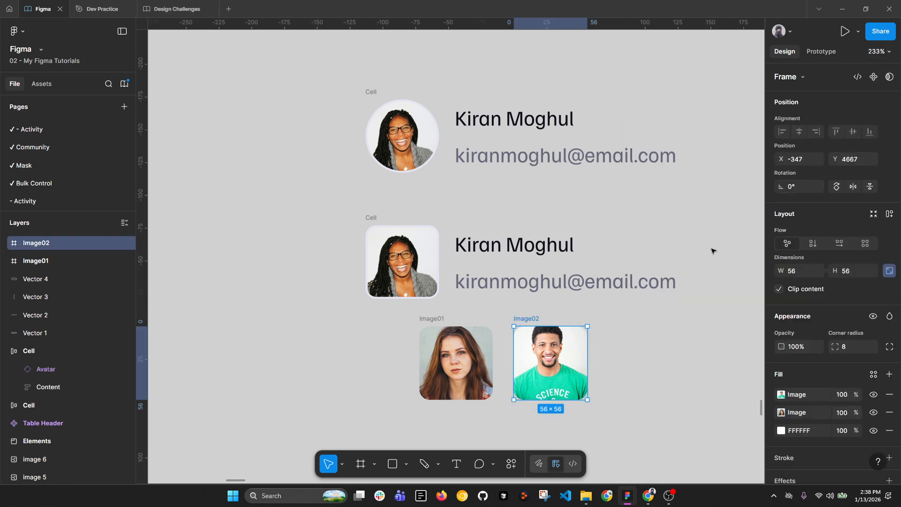
left_click(889, 413)
left_click(890, 412)
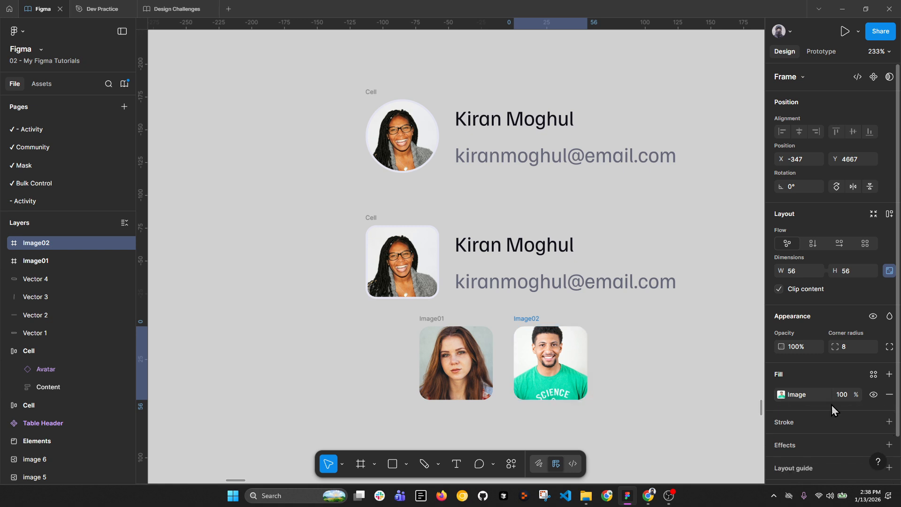
left_click(456, 361)
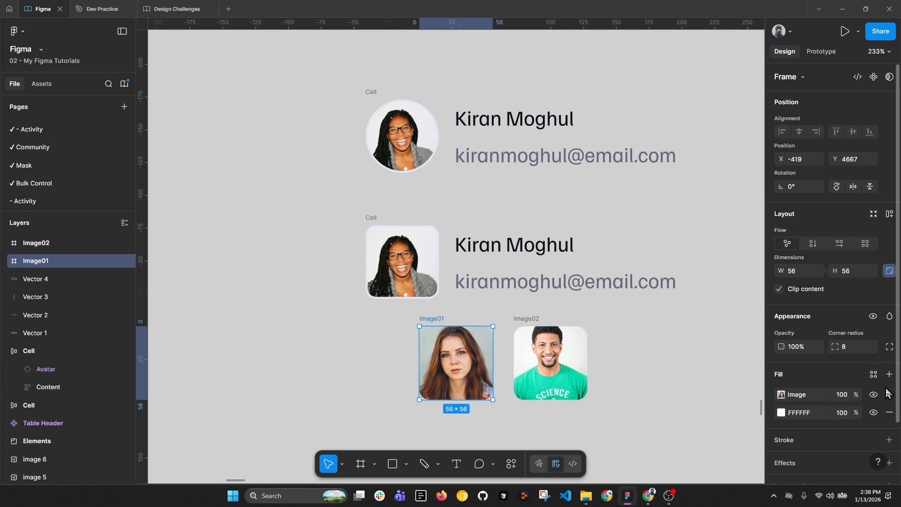
left_click(542, 348)
left_click(781, 395)
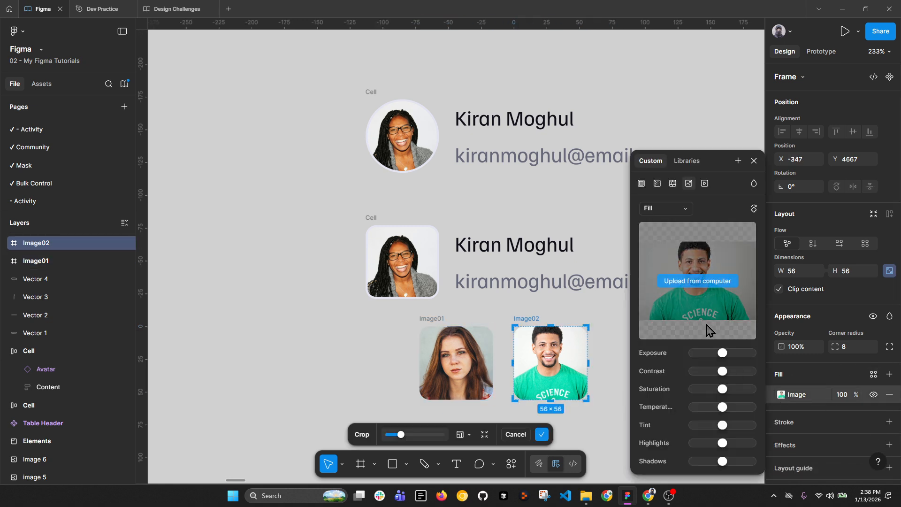
left_click(686, 209)
left_click(683, 224)
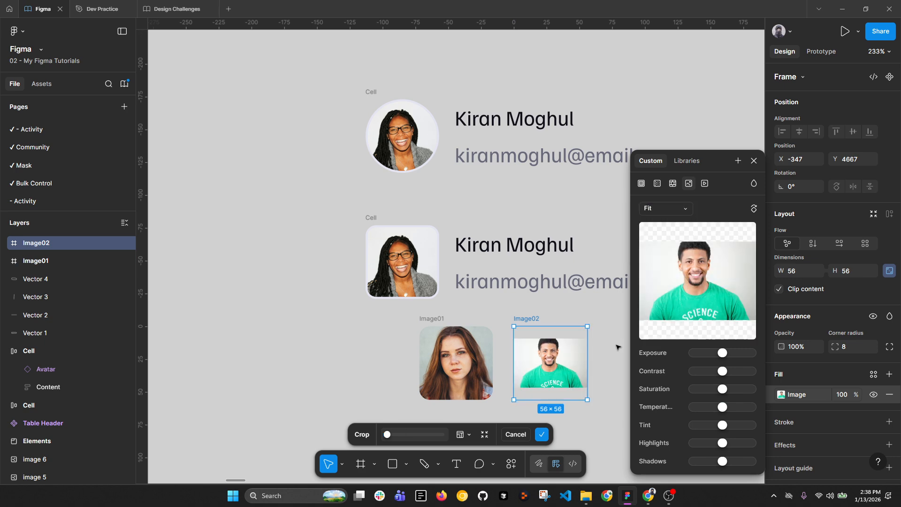
Step: Add a white FFFFFF fill at 100% opacity beneath Image02's photo
left_click(890, 374)
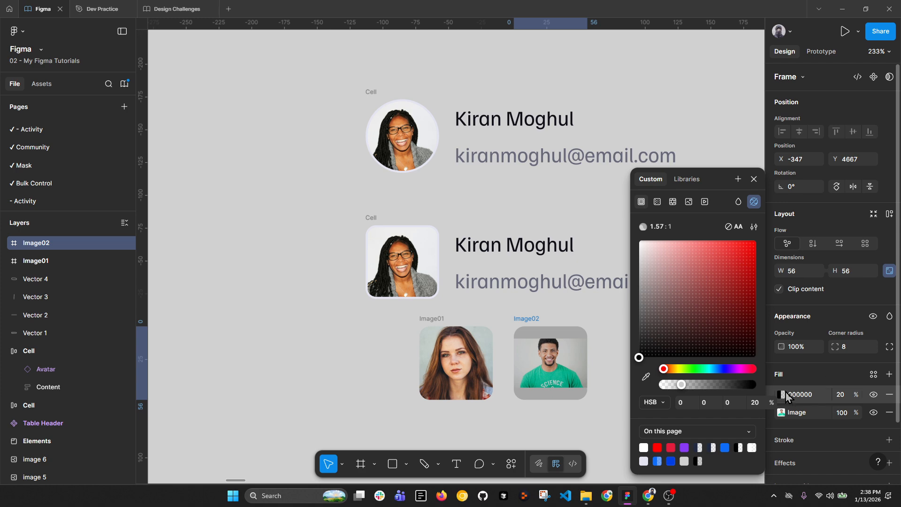
left_click(799, 396)
type("ff")
left_click_drag(768, 394, 665, 416)
left_click(840, 413)
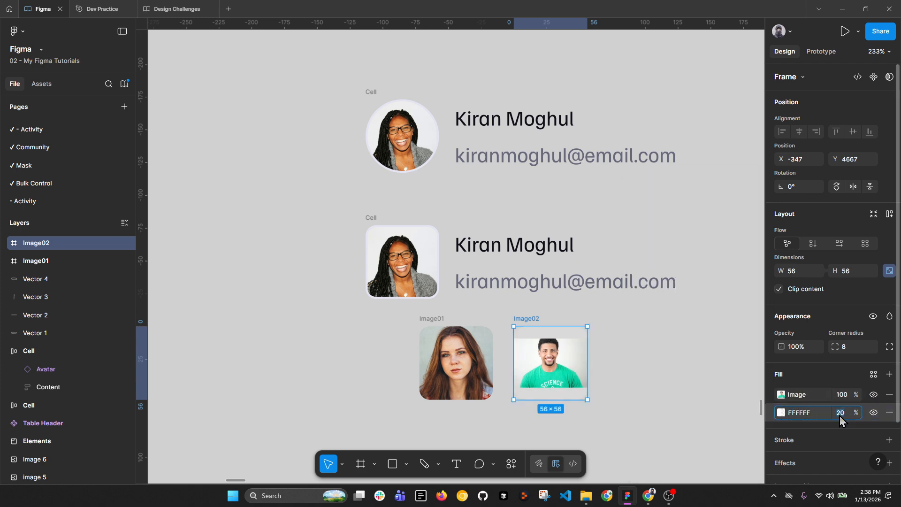
type("100")
key("Return")
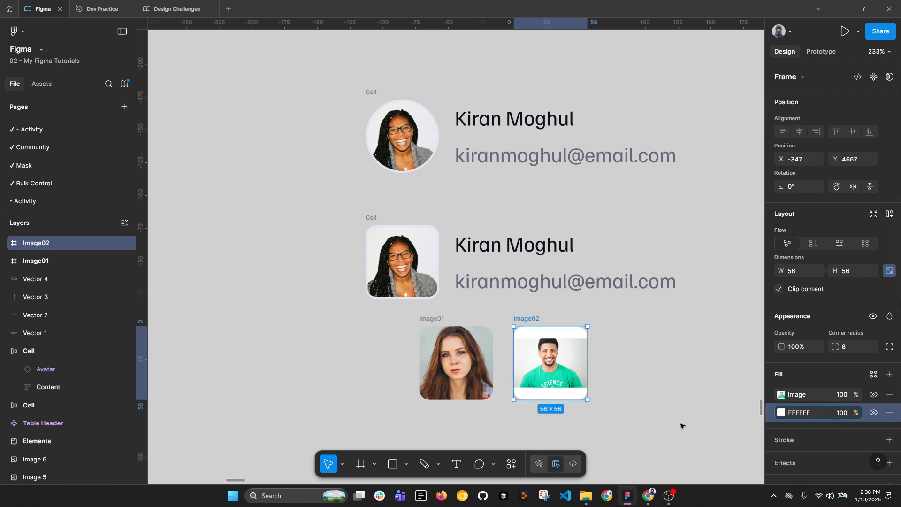
Step: Delete the white fill and set Image02's photo back to Fill
left_click(890, 413)
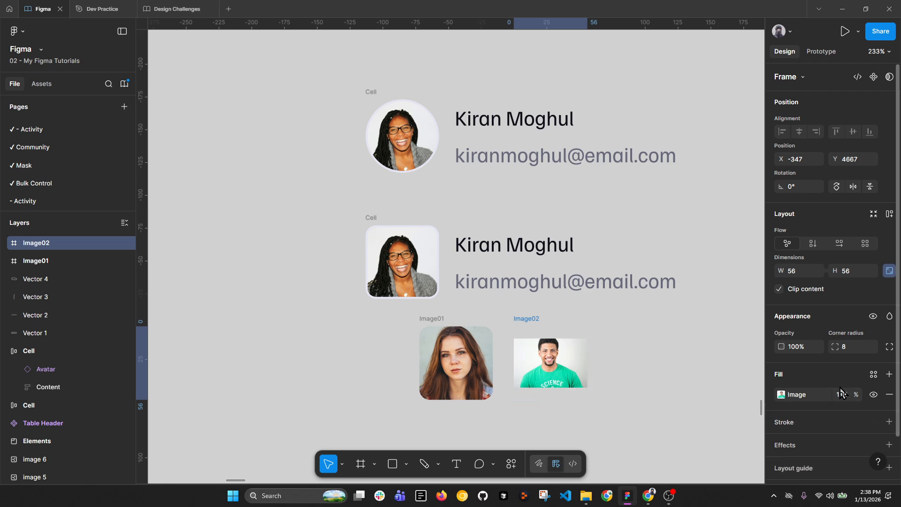
left_click(781, 395)
left_click(681, 207)
left_click(672, 199)
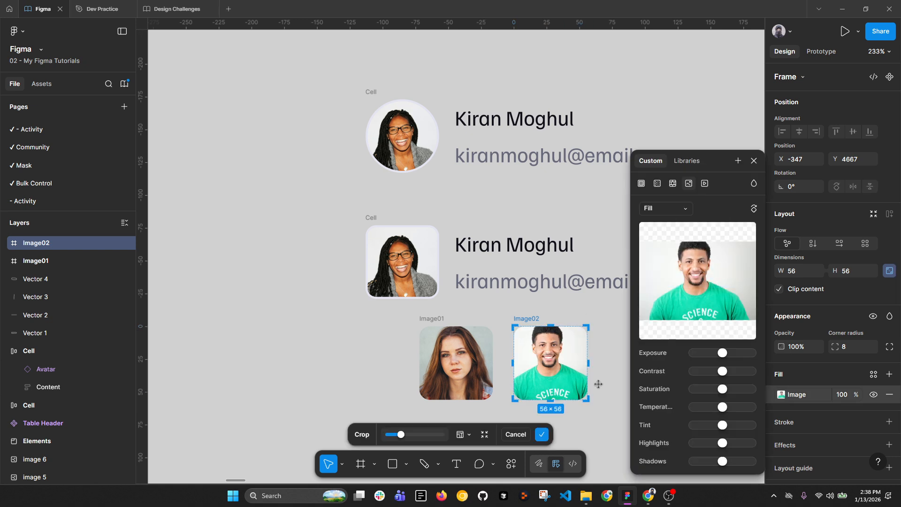
left_click(609, 385)
left_click(754, 161)
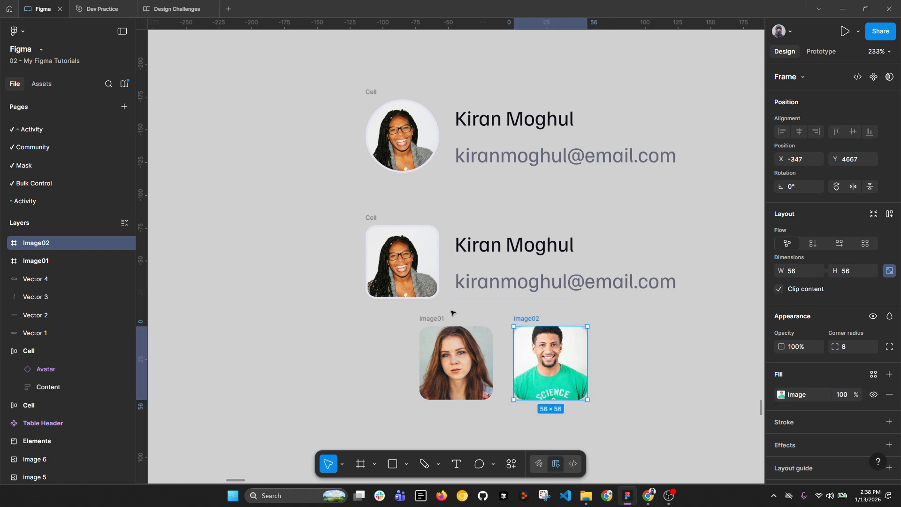
left_click(380, 332)
left_click_drag(379, 333, 341, 239)
Step: Delete the old second Cell frame
scroll(422, 240, "up", 2)
scroll(384, 248, "down", 4)
left_click_drag(567, 251, 501, 259)
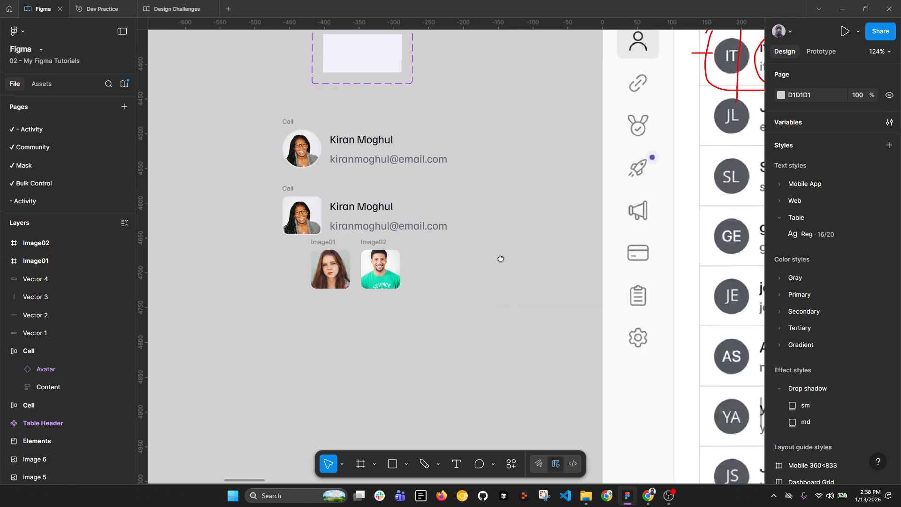
scroll(501, 259, "down", 5)
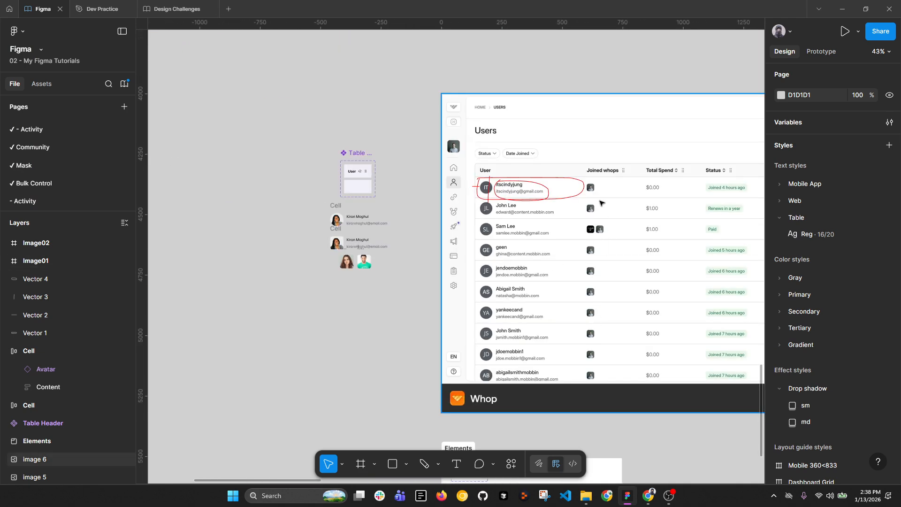
scroll(282, 249, "up", 5)
left_click(457, 274)
left_click(520, 273, "shift")
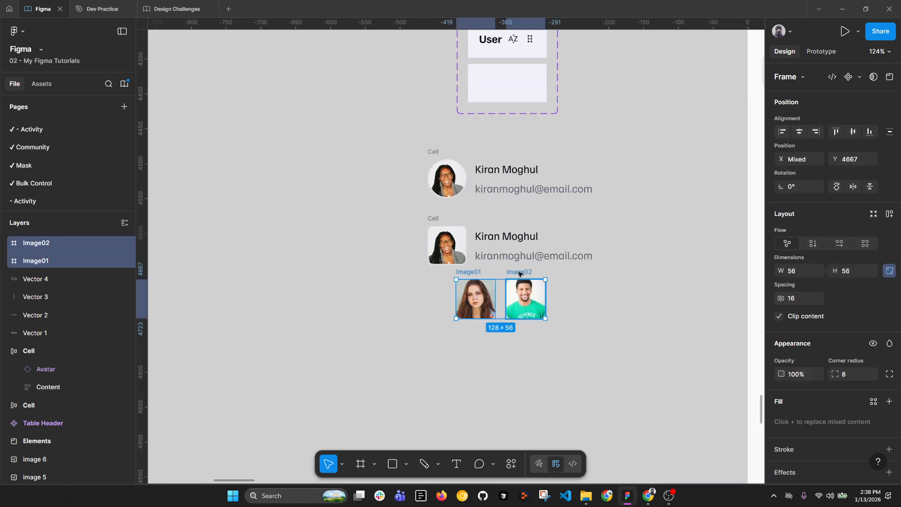
left_click(434, 218)
key("Delete")
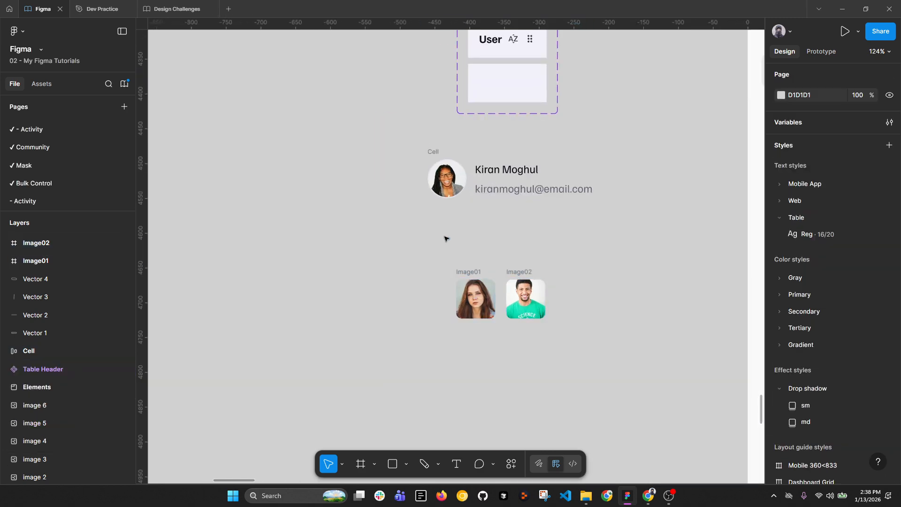
left_click_drag(425, 258, 551, 324)
left_click_drag(467, 274, 437, 217)
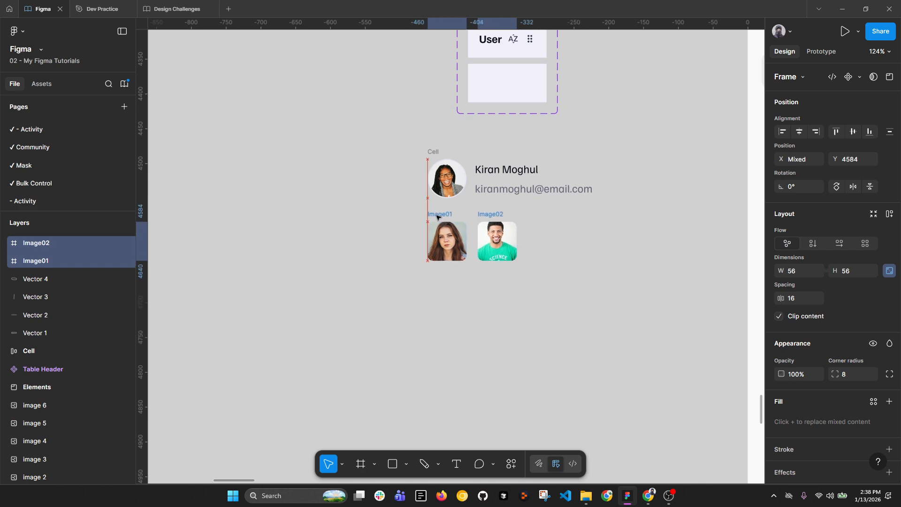
key("shift+a")
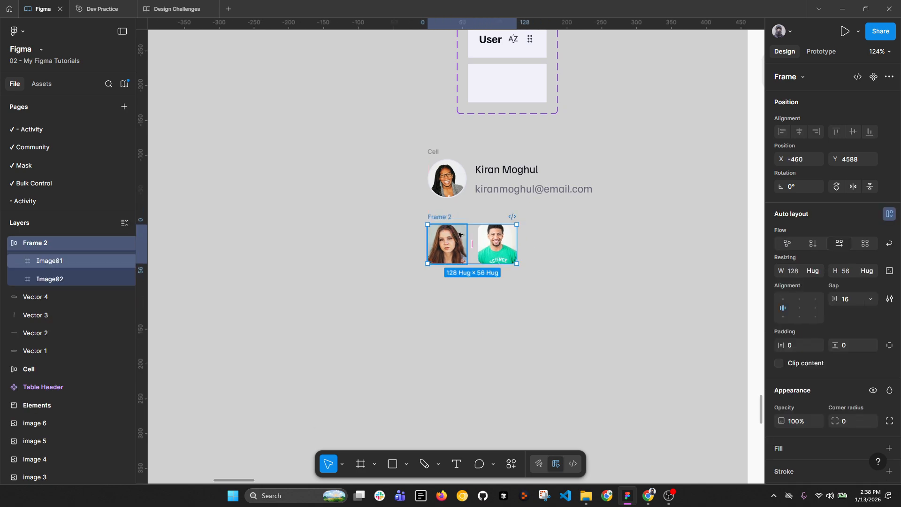
left_click(437, 152)
left_click(487, 225, "shift")
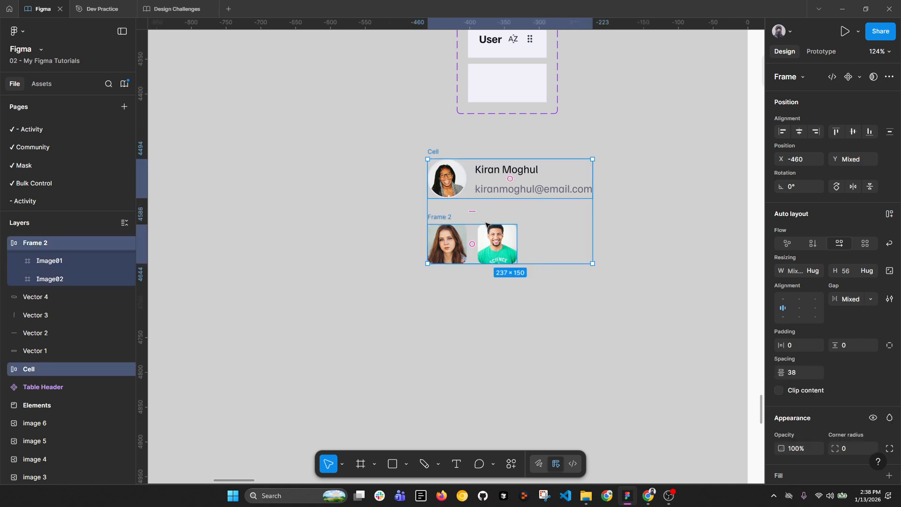
double_click(434, 151)
key("ctrl+c")
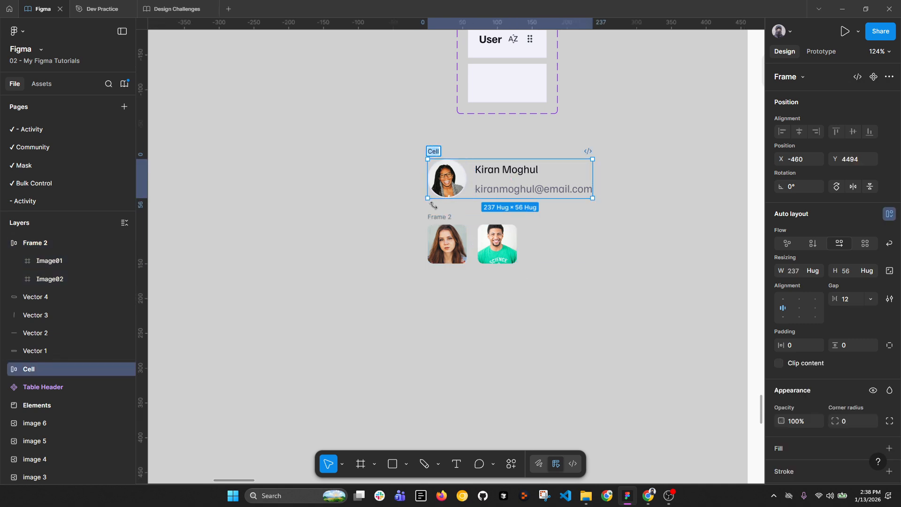
double_click(432, 217)
key("ctrl+v")
left_click(472, 306)
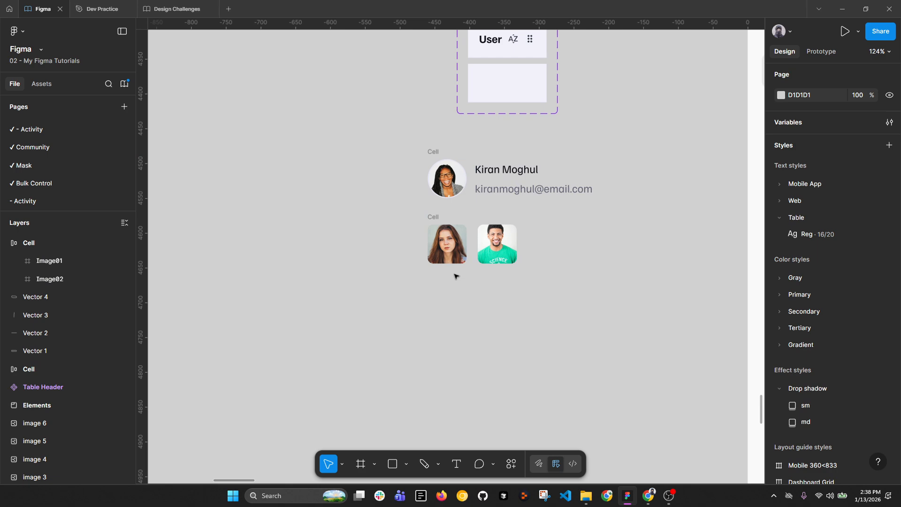
left_click(433, 216)
scroll(383, 210, "right", 5)
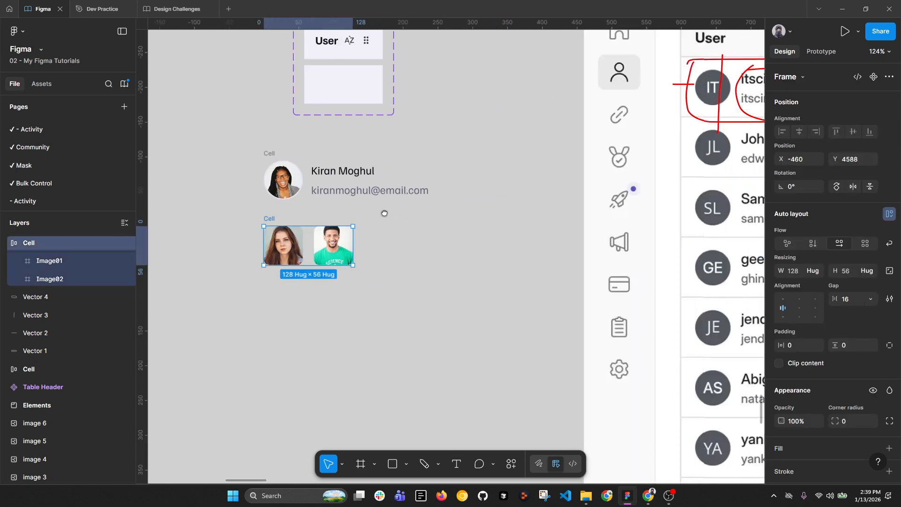
mouse_move(269, 221)
left_mouse_down()
mouse_move(433, 175)
mouse_move(436, 155)
left_mouse_up()
key("ctrl+z")
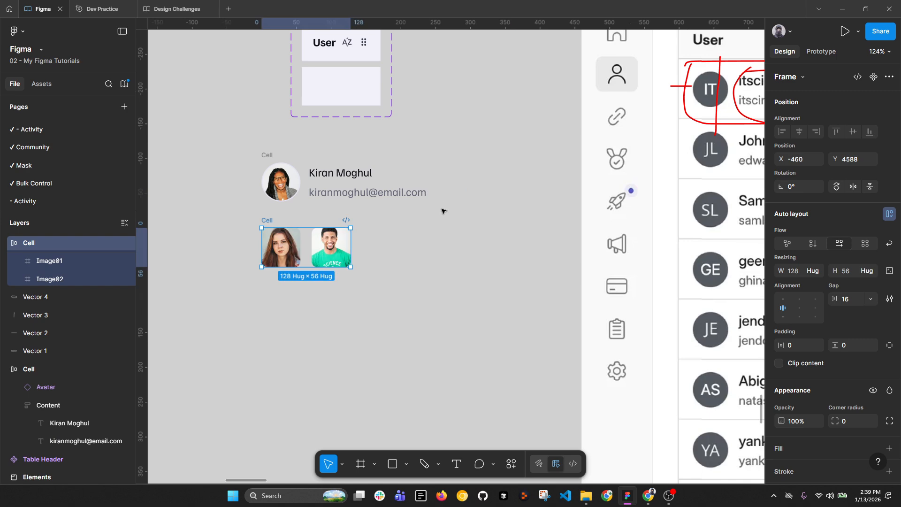
left_click(535, 255)
left_click_drag(535, 256, 265, 247)
scroll(365, 219, "up", 5)
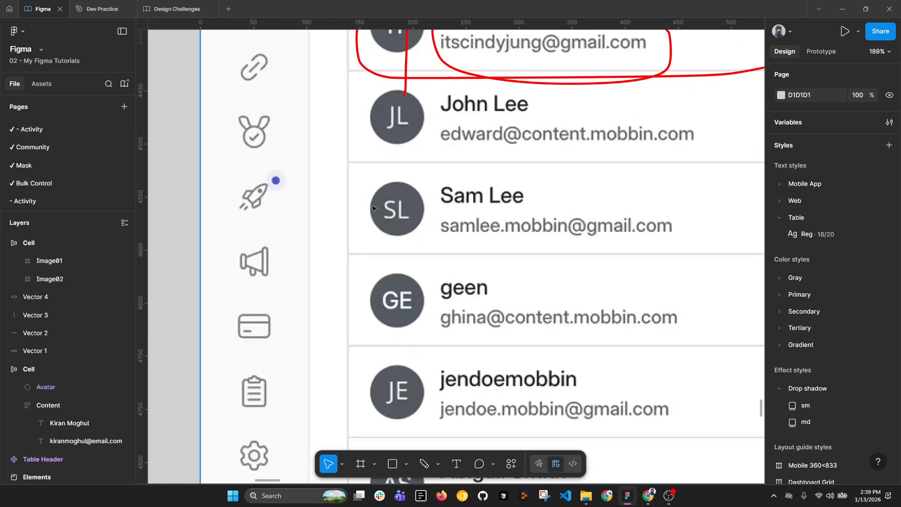
key("r")
mouse_move(352, 194)
left_mouse_down()
mouse_move(364, 237)
mouse_move(356, 187)
mouse_move(369, 185)
mouse_move(364, 253)
left_mouse_up()
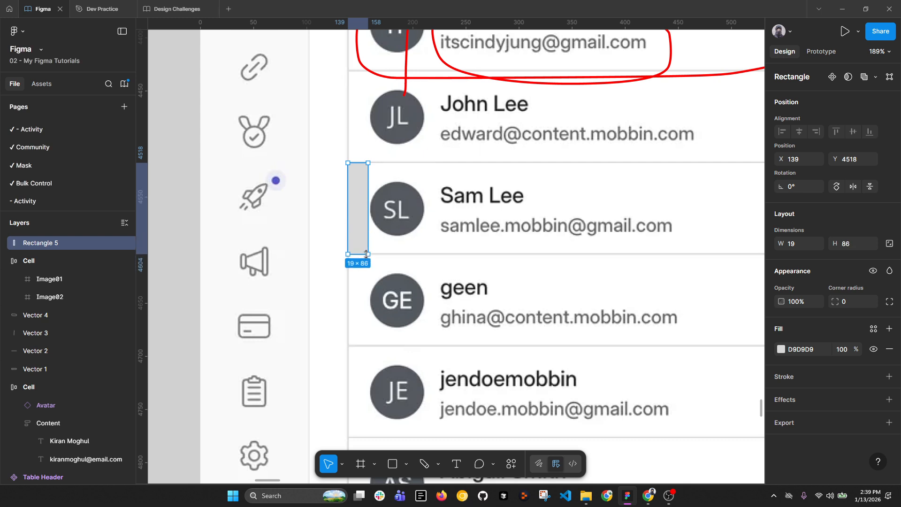
left_click_drag(370, 232, 371, 232)
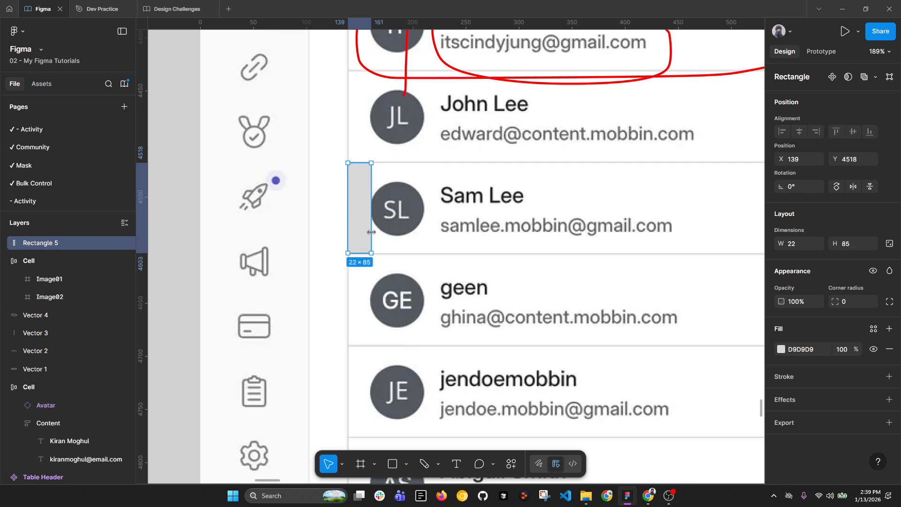
left_click(798, 243)
type("20")
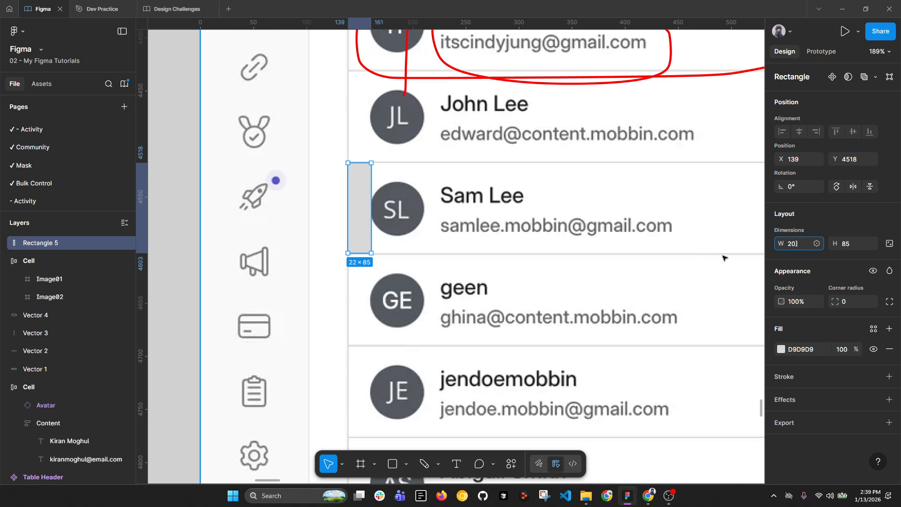
key("Return")
scroll(352, 228, "down", 3)
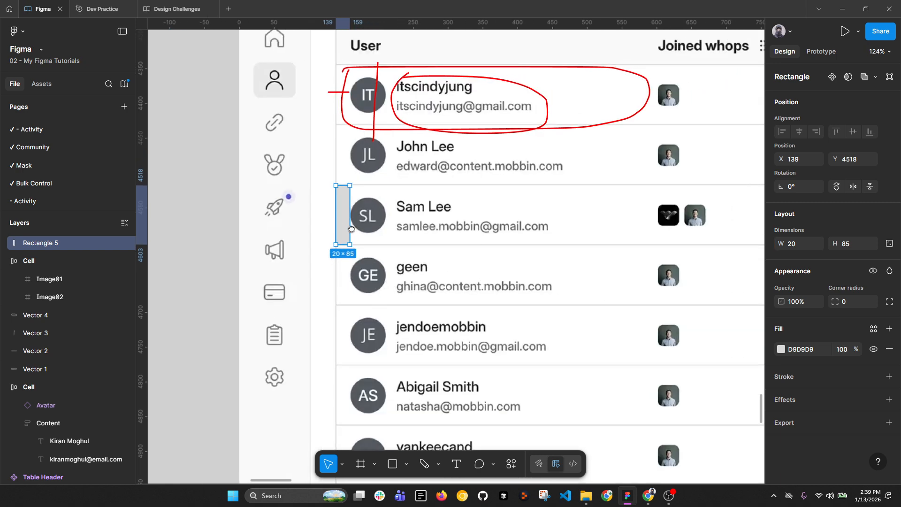
scroll(351, 228, "right", 3)
left_click(781, 350)
left_click_drag(730, 285, 810, 201)
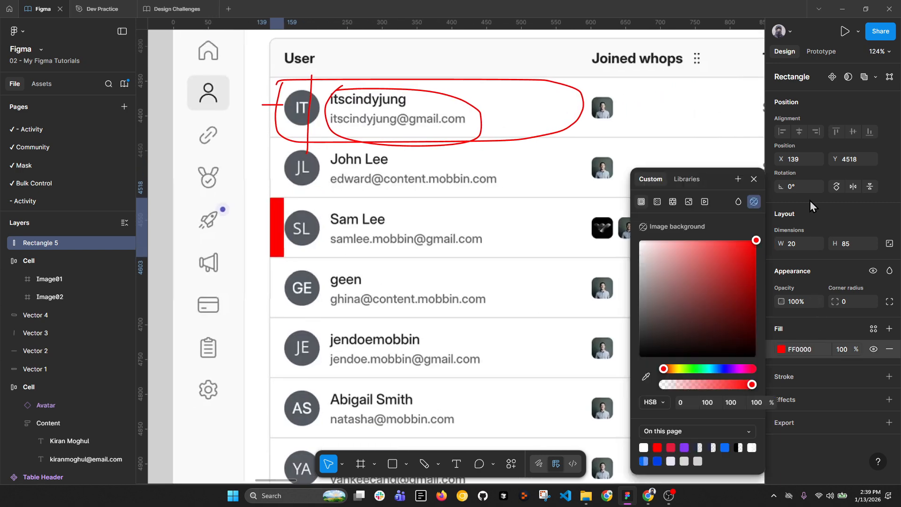
left_click(754, 179)
Step: Duplicate the bar as green markers before the Joined whops images and beside $1.00
left_click_drag(280, 229, 587, 223)
left_click(780, 349)
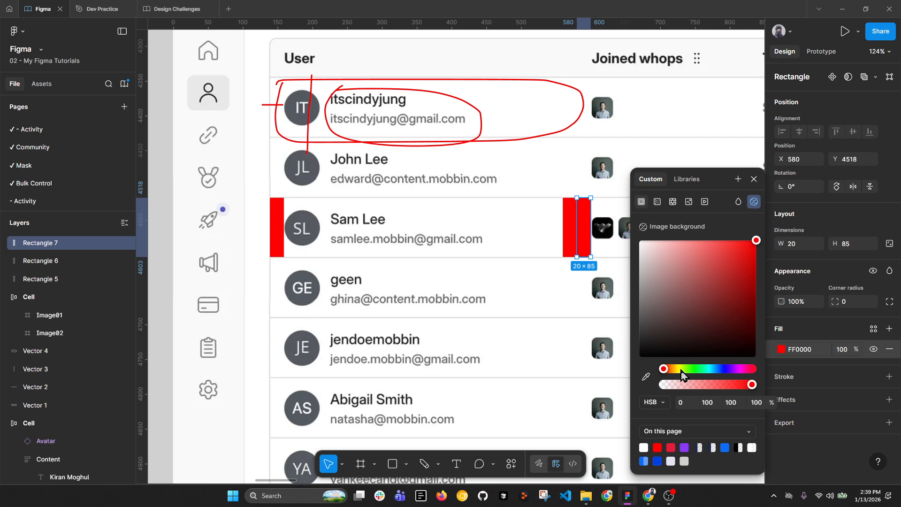
left_click_drag(668, 369, 688, 370)
left_click(559, 306)
scroll(584, 254, "down", 3)
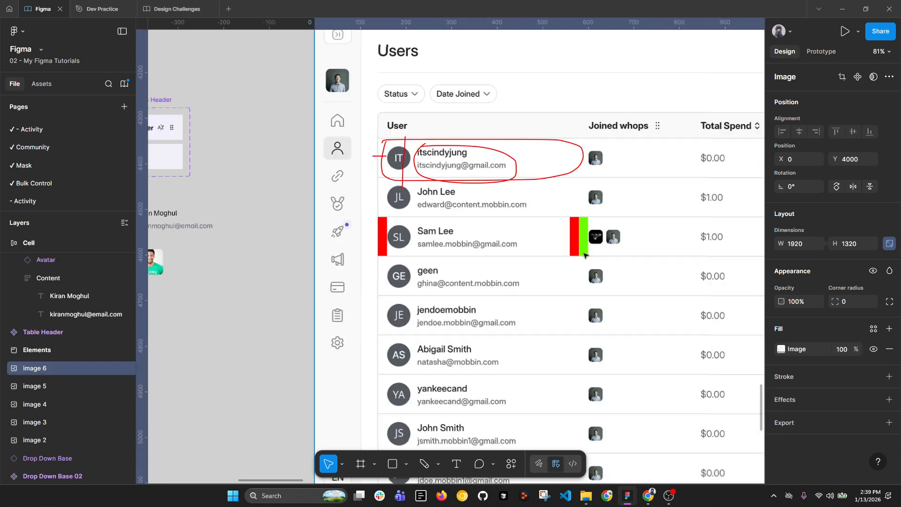
mouse_move(630, 238)
left_mouse_down()
mouse_move(469, 243)
mouse_move(631, 244)
left_mouse_up()
scroll(470, 242, "up", 3)
scroll(630, 215, "down", 3)
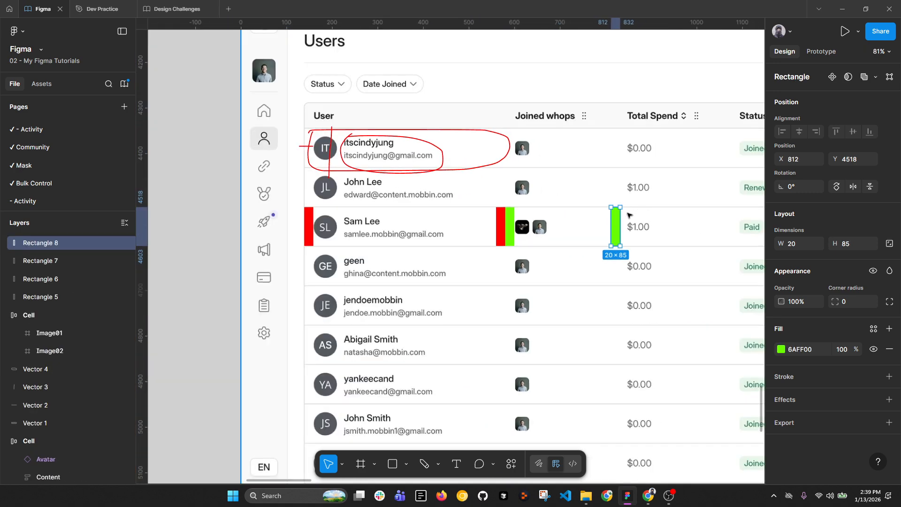
scroll(458, 220, "down", 3)
scroll(458, 221, "left", 5)
Step: Select both Cell frames and give them 20 horizontal padding
scroll(456, 214, "up", 5)
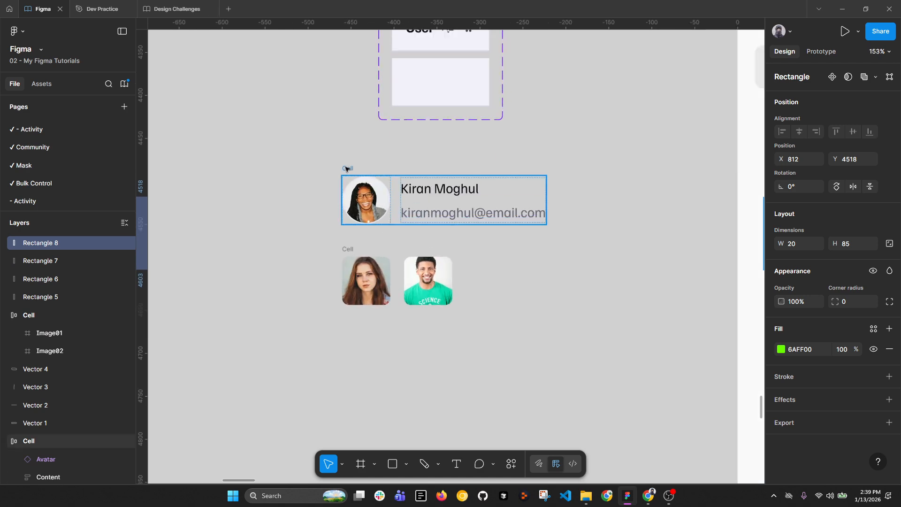
left_click(347, 169)
left_click(348, 249, "shift")
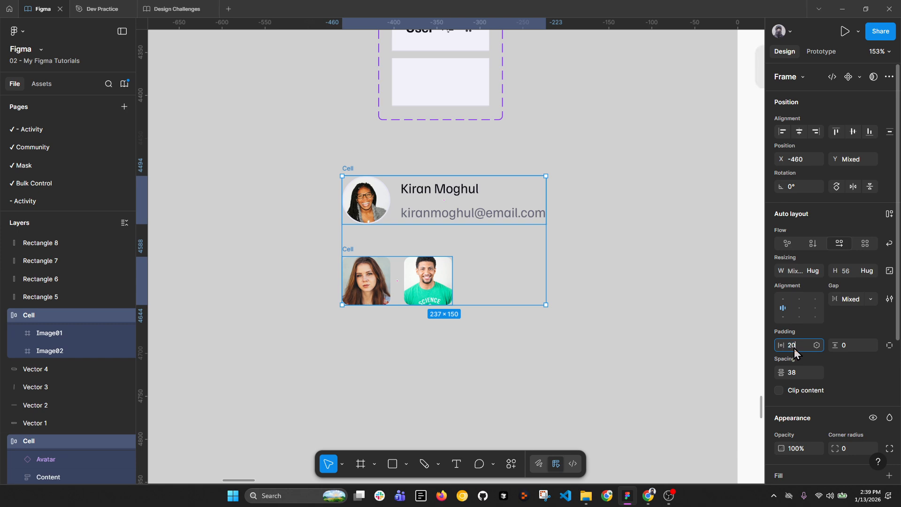
left_click(794, 349)
type("20")
key("Return")
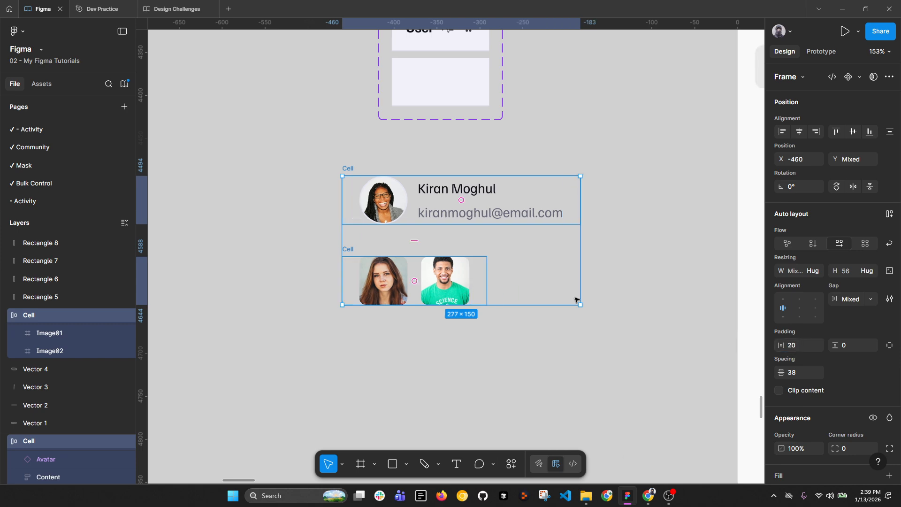
Step: Set both cells' height to 88 and centre their contents vertically with middle-left alignment
scroll(510, 296, "down", 5)
scroll(676, 275, "up", 1)
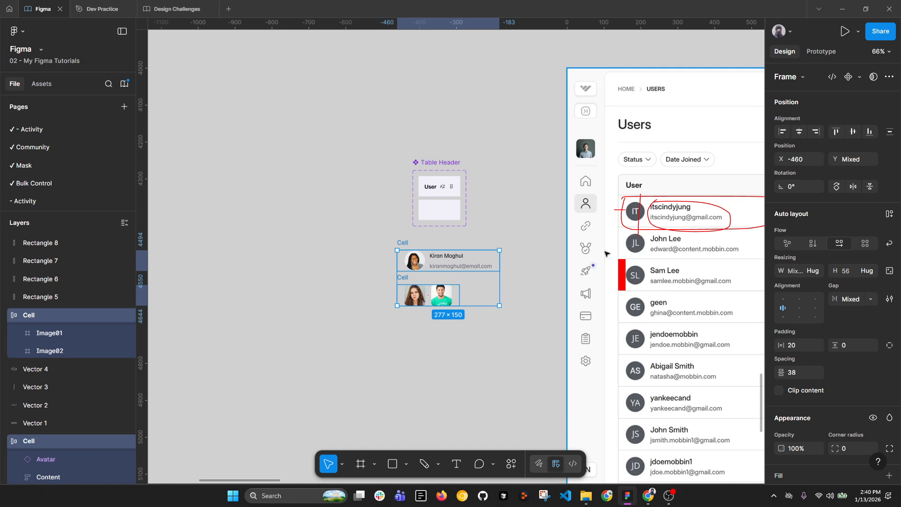
scroll(446, 281, "up", 3)
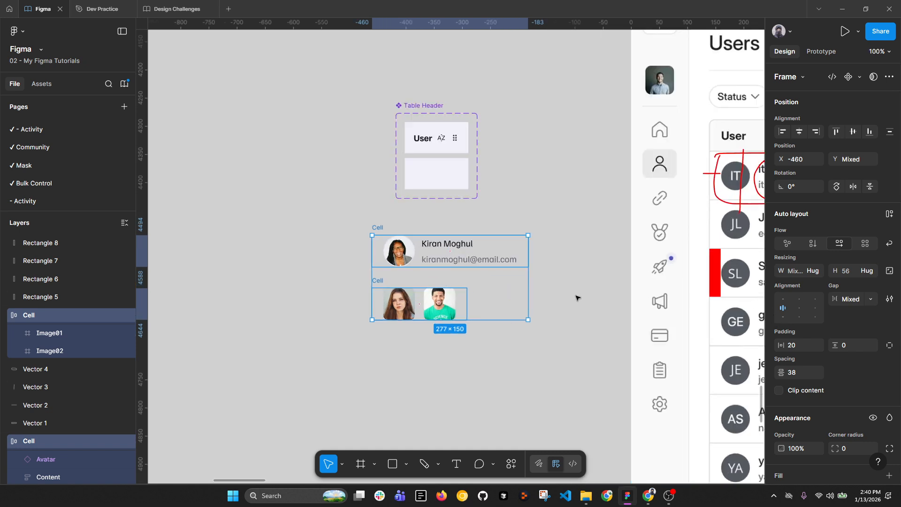
left_click(851, 273)
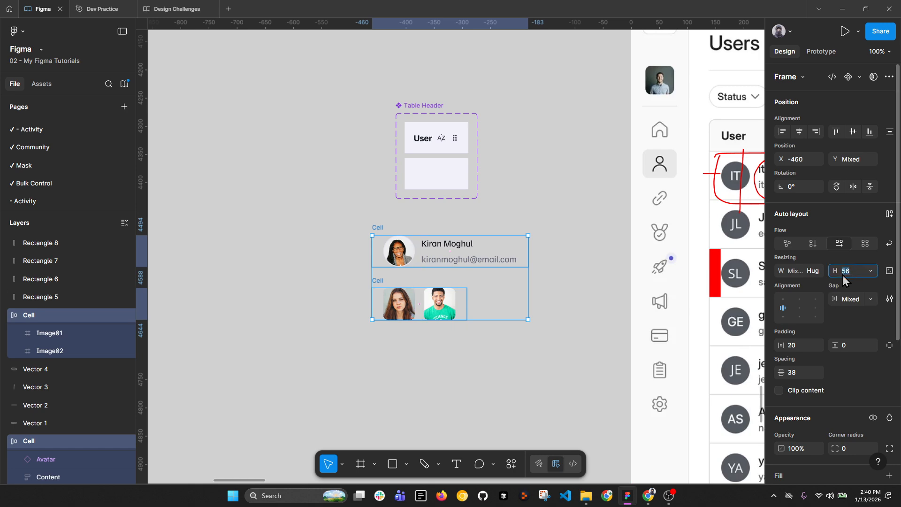
key("Return")
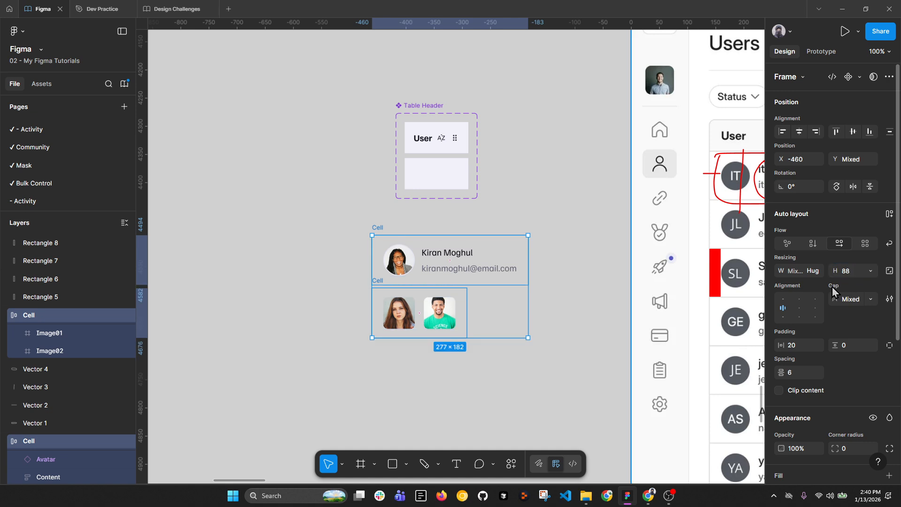
scroll(447, 273, "up", 4)
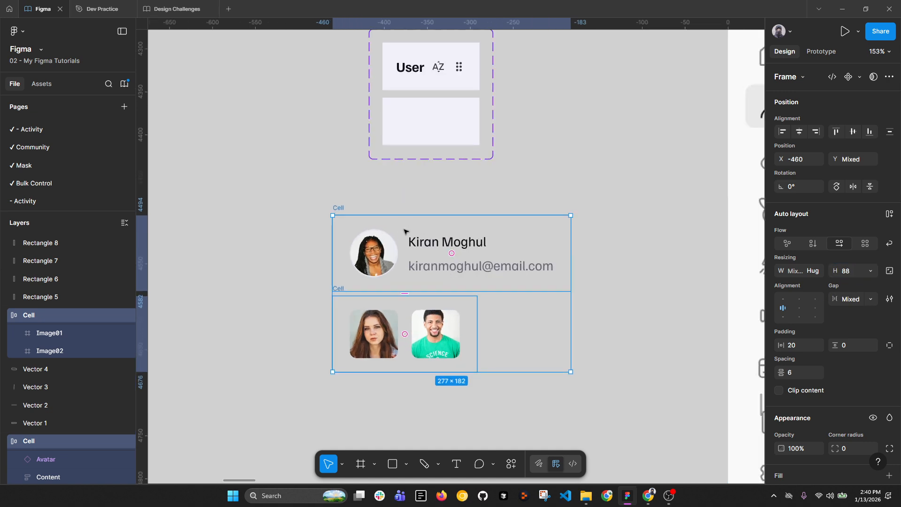
left_click(783, 308)
left_click(850, 299)
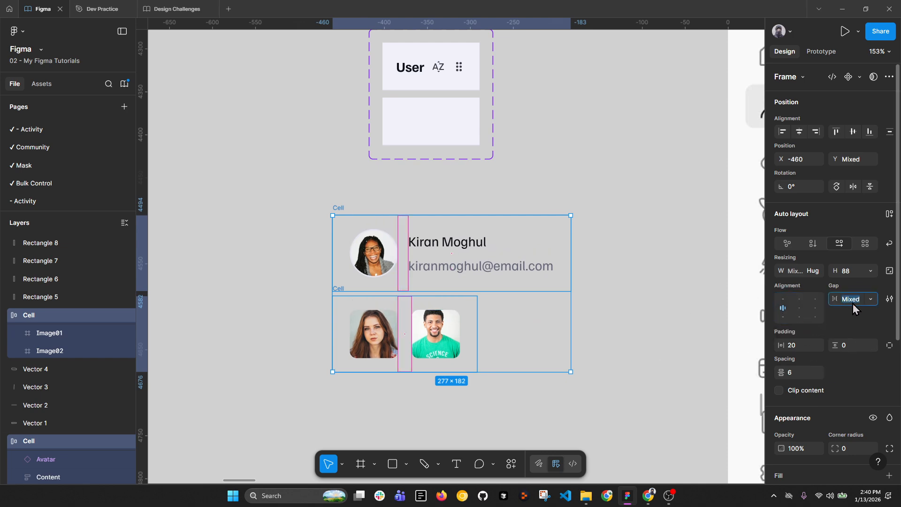
Step: Select only the image Cell frame and pan to the reference users table
left_click(582, 379)
left_click(340, 305)
scroll(336, 294, "down", 5)
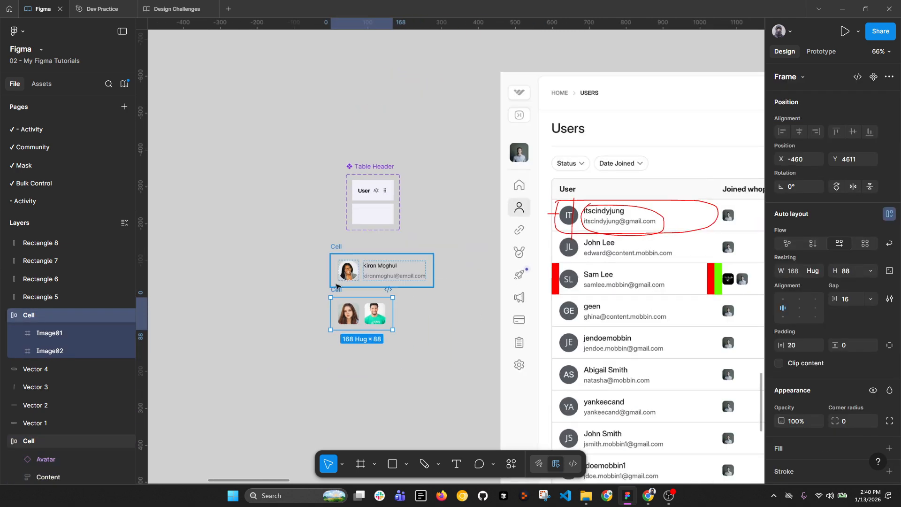
left_click_drag(565, 279, 299, 269)
Step: Pan to view the whole reference users table, then switch over to the web browser
scroll(477, 246, "down", 1)
left_click_drag(549, 255, 454, 254)
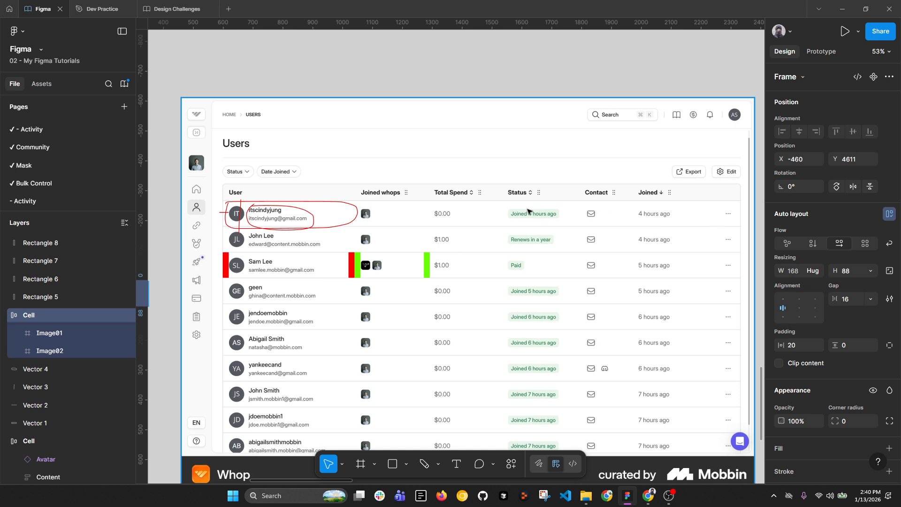
key("alt+Tab")
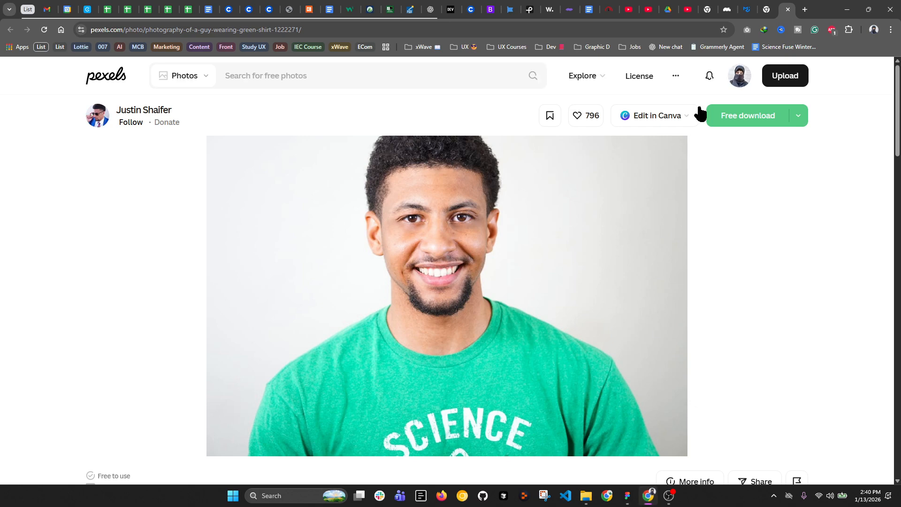
Step: Switch to the Material UI Table docs and look through the Basic table example
left_click(749, 9)
scroll(450, 162, "up", 7)
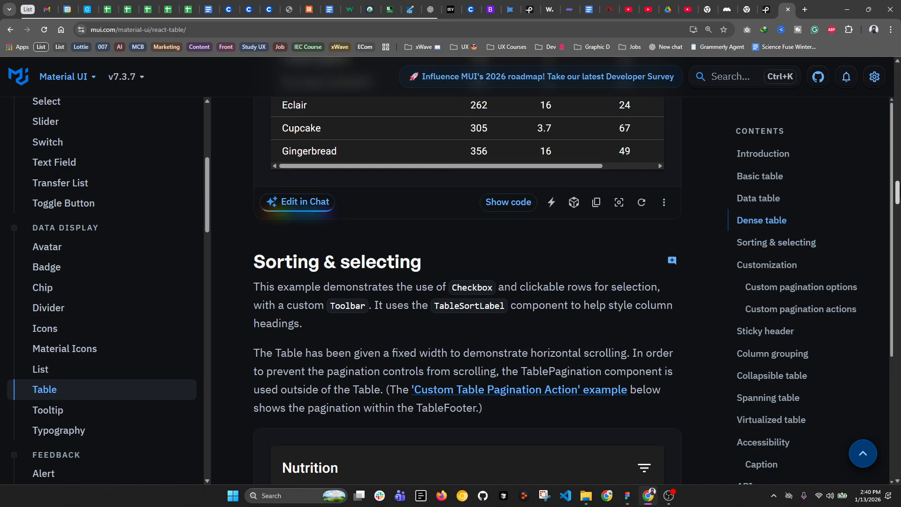
left_click_drag(897, 197, 897, 70)
scroll(451, 256, "down", 15)
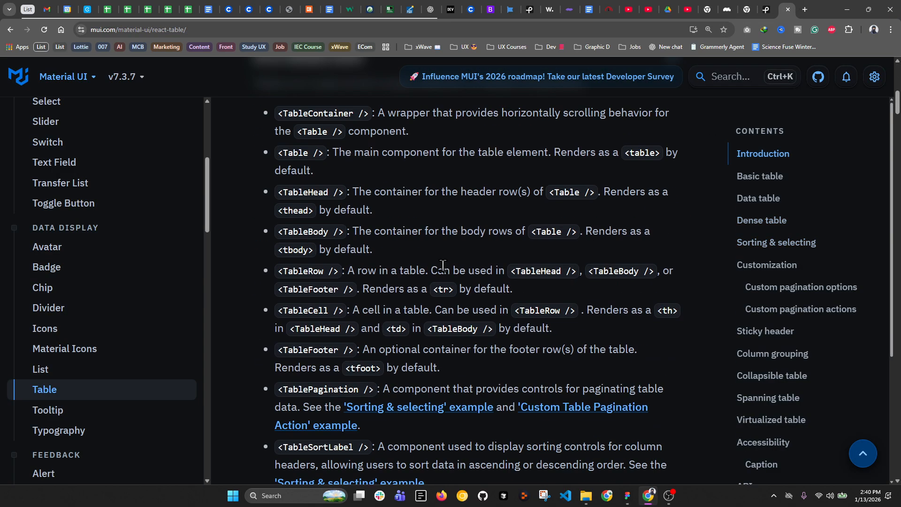
scroll(452, 256, "down", 3)
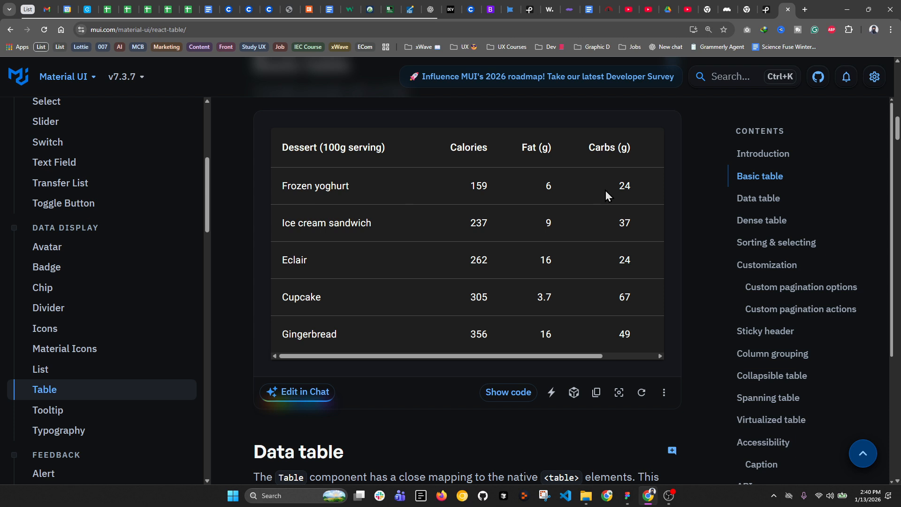
left_click_drag(597, 356, 419, 356)
double_click(626, 186)
left_click_drag(350, 186, 288, 185)
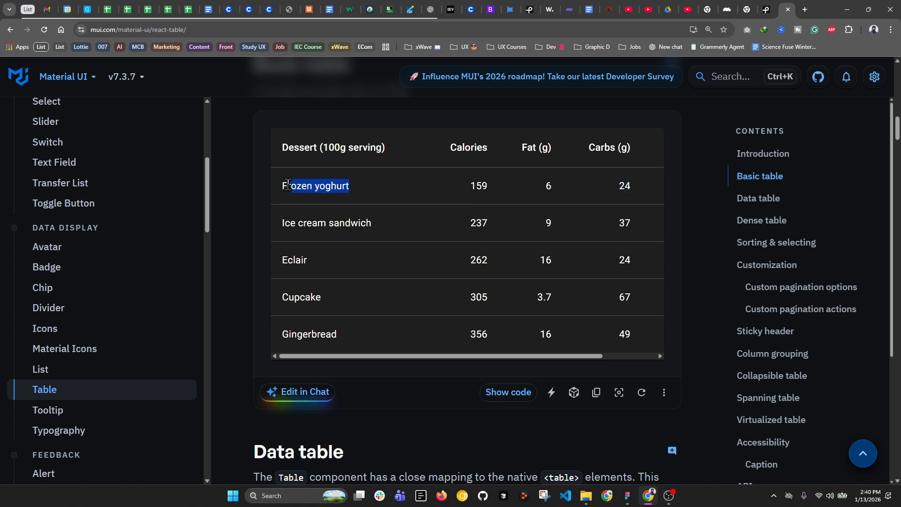
left_click(403, 196)
scroll(402, 197, "down", 9)
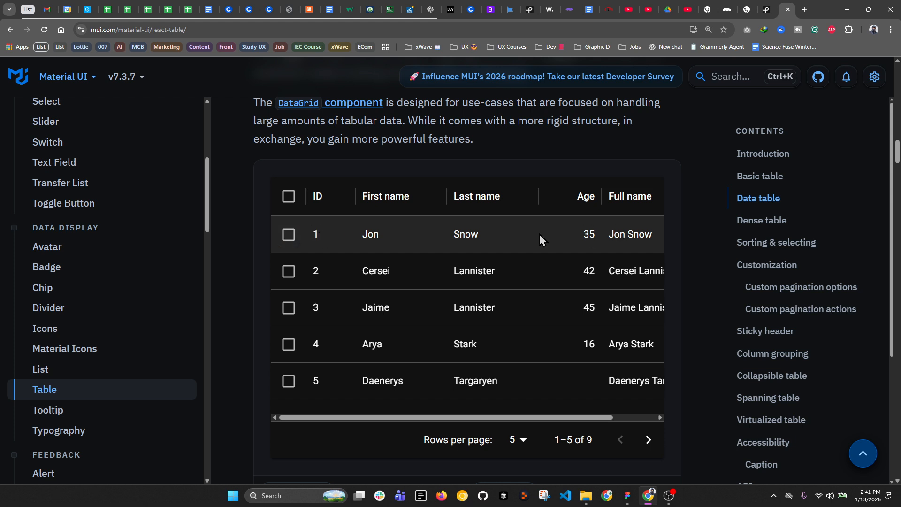
Step: Try row selection in the data grid and reset the page zoom to 100%
left_click(288, 242)
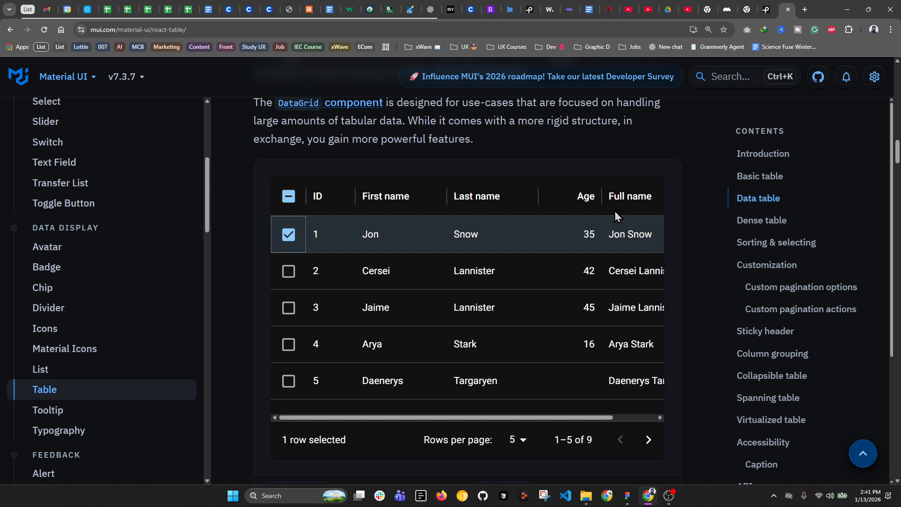
left_click(290, 236)
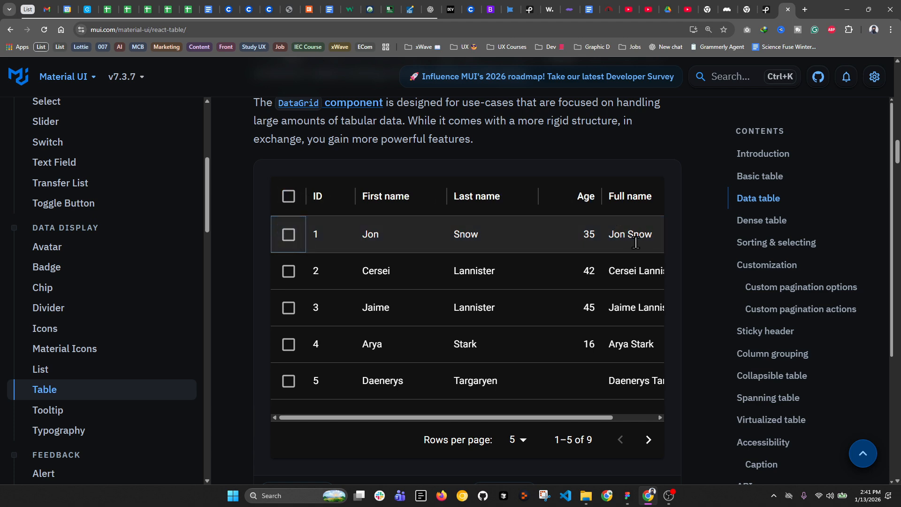
mouse_move(580, 417)
left_mouse_down()
mouse_move(658, 417)
mouse_move(576, 418)
left_mouse_up()
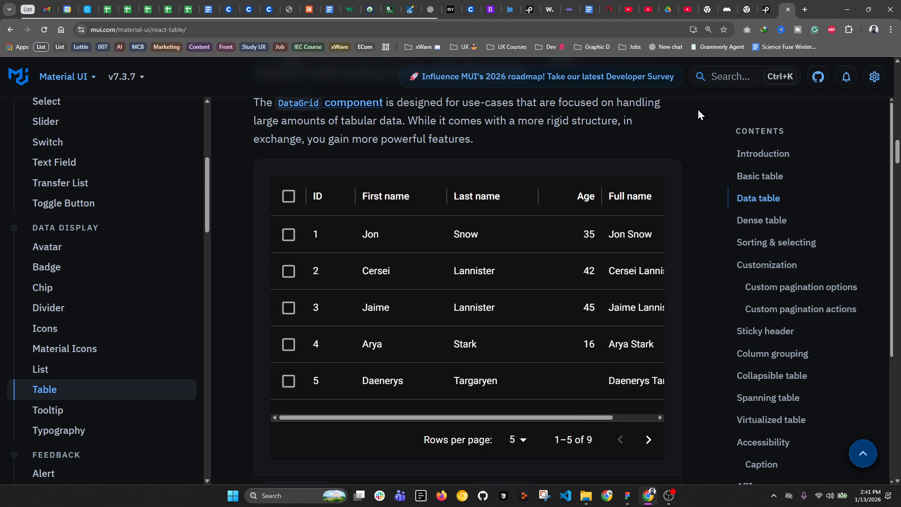
left_click(710, 29)
left_click(711, 54)
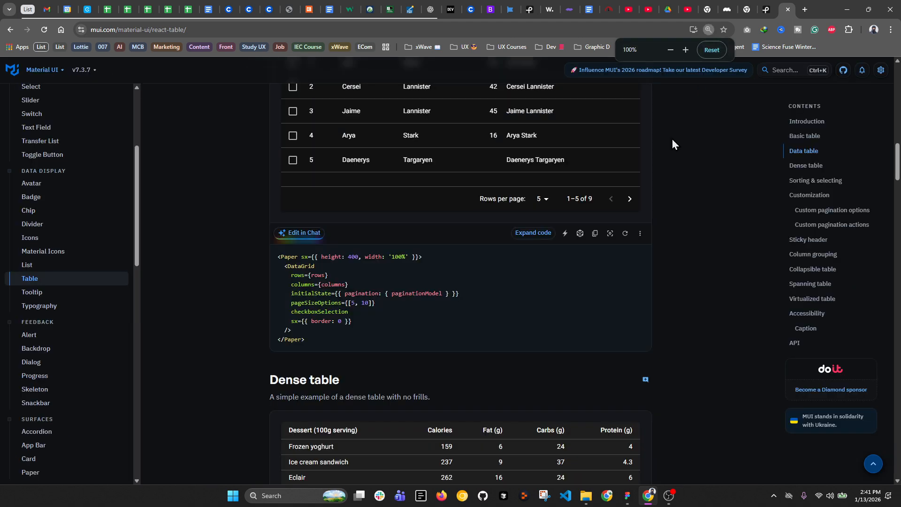
Step: Recheck data grid row selection, then select the Frozen yoghurt row text in the Dense table
scroll(619, 226, "up", 1)
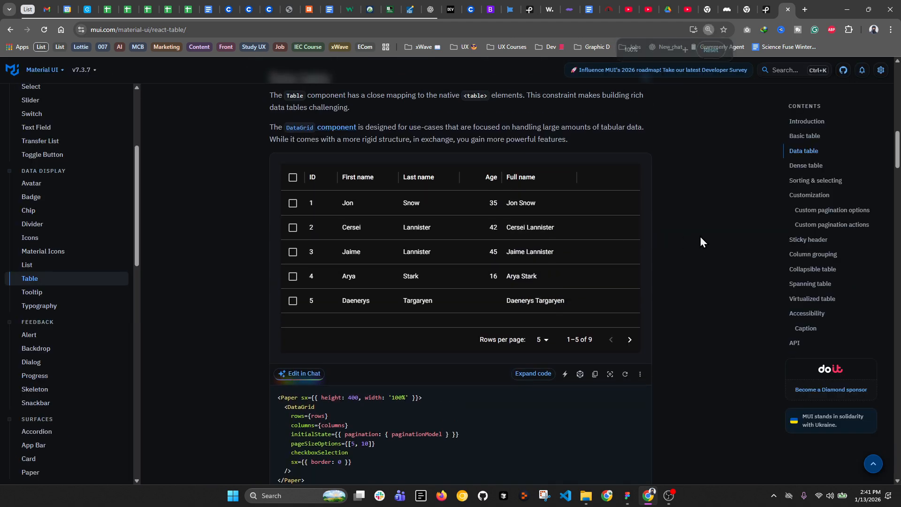
left_click(293, 205)
left_click(293, 207)
scroll(303, 213, "down", 7)
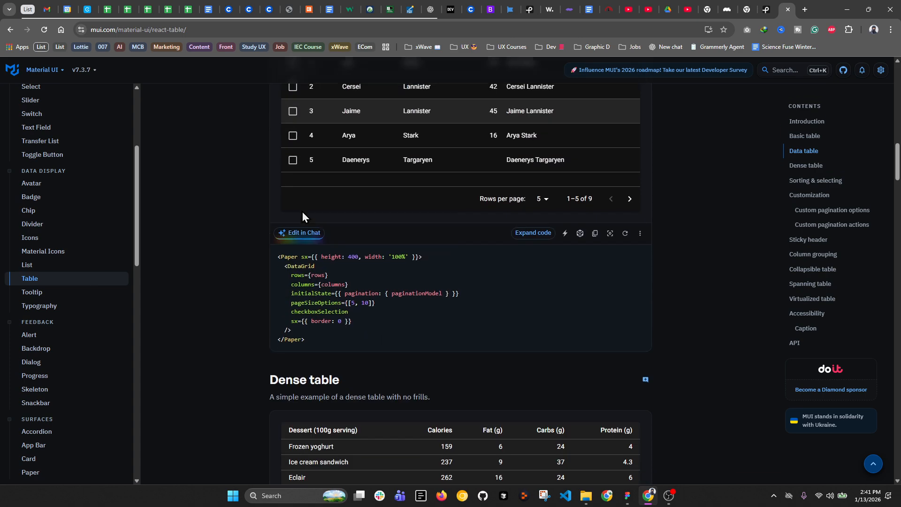
left_click_drag(295, 211, 593, 221)
Step: Tick and untick the Frozen yoghurt row in the Sorting & selecting Nutrition table
left_click(285, 215)
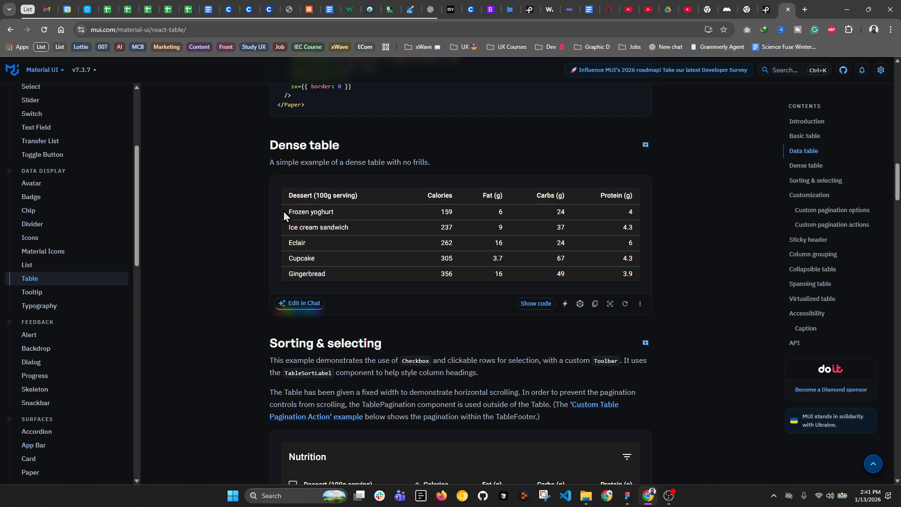
scroll(301, 212, "down", 6)
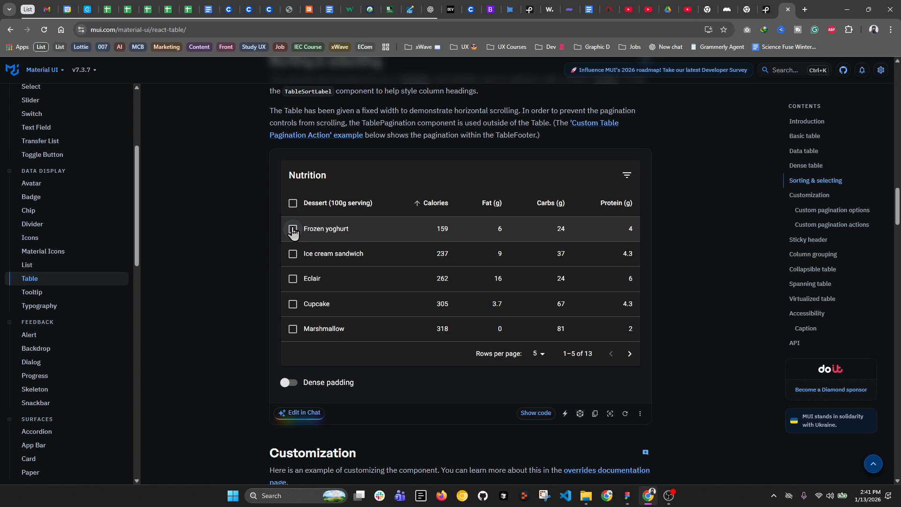
left_click(415, 240)
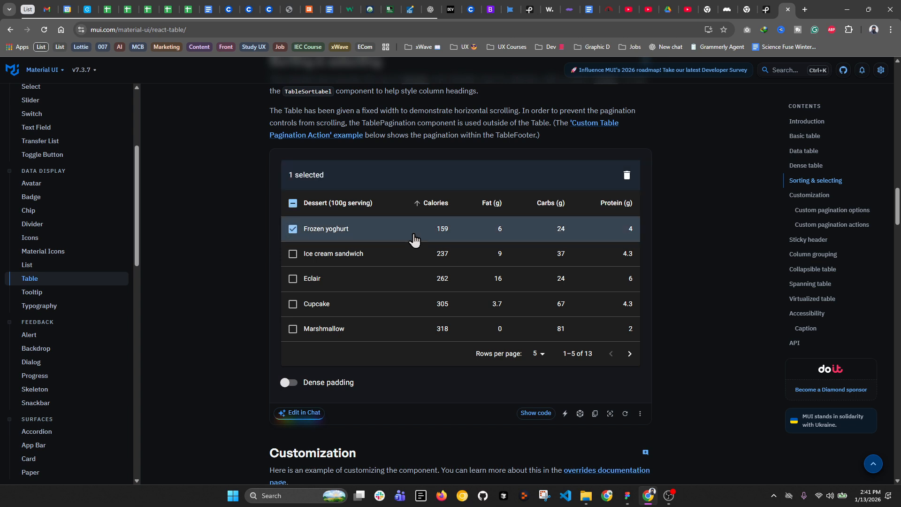
left_click(415, 240)
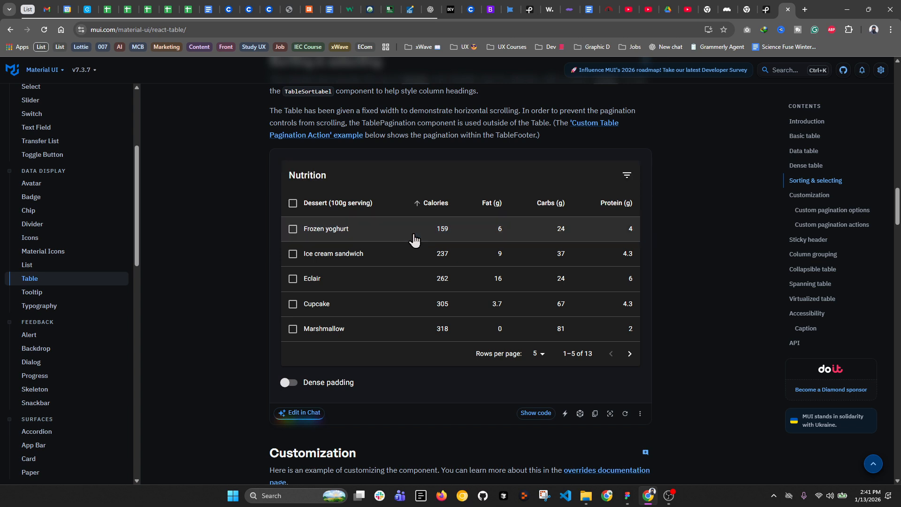
left_click(415, 240)
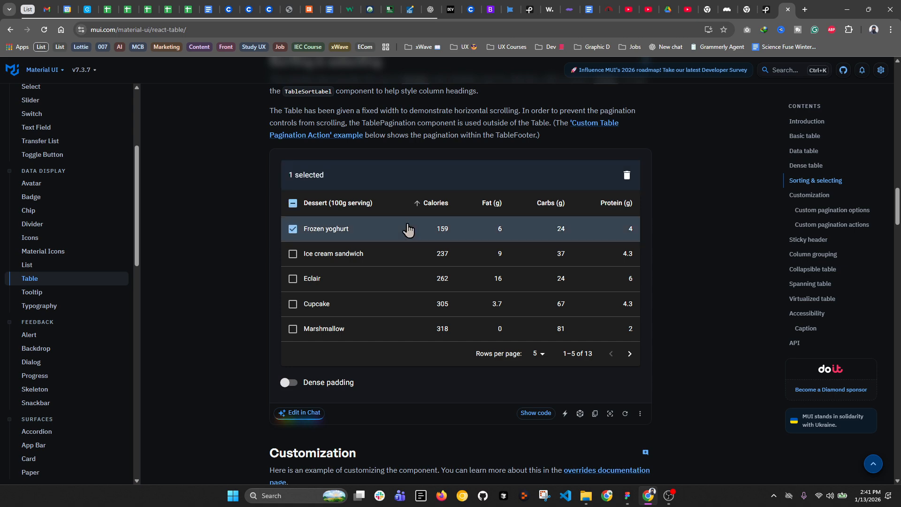
left_click(428, 238)
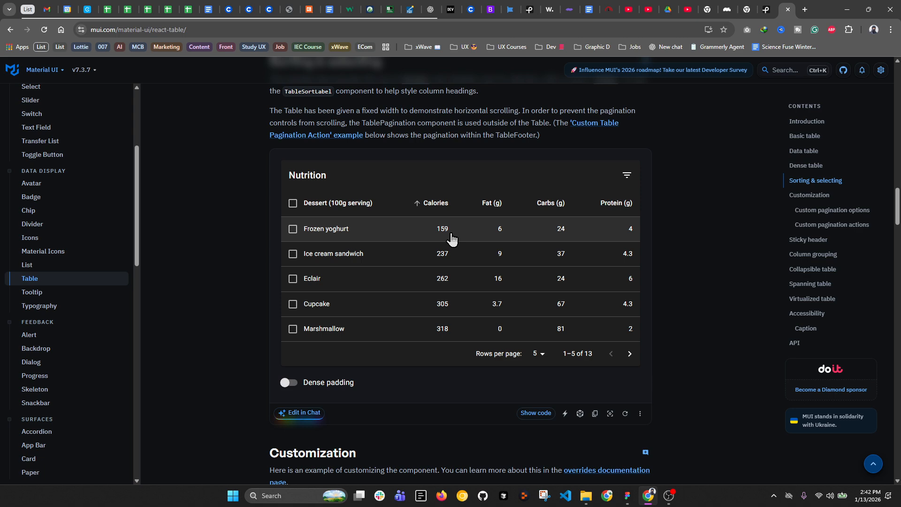
scroll(403, 208, "down", 1)
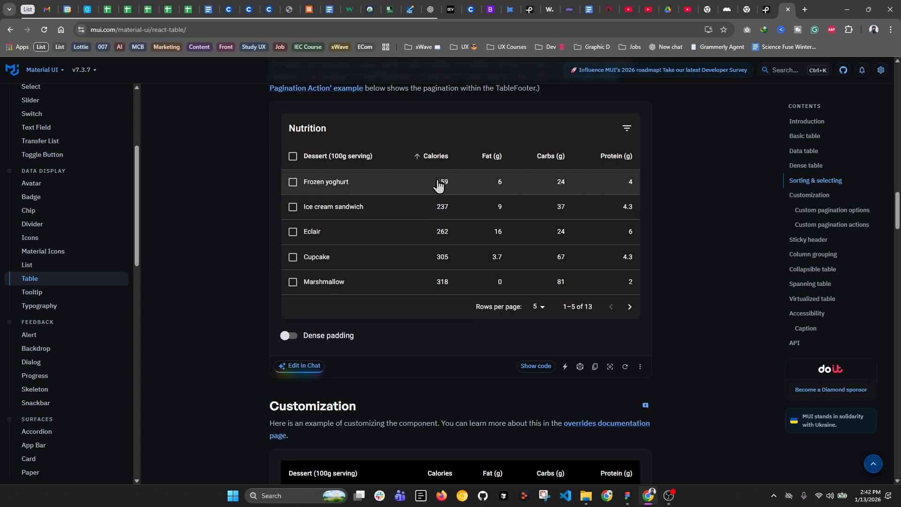
Step: Return to Figma and bring the Cell frames and users list into view
left_click(628, 496)
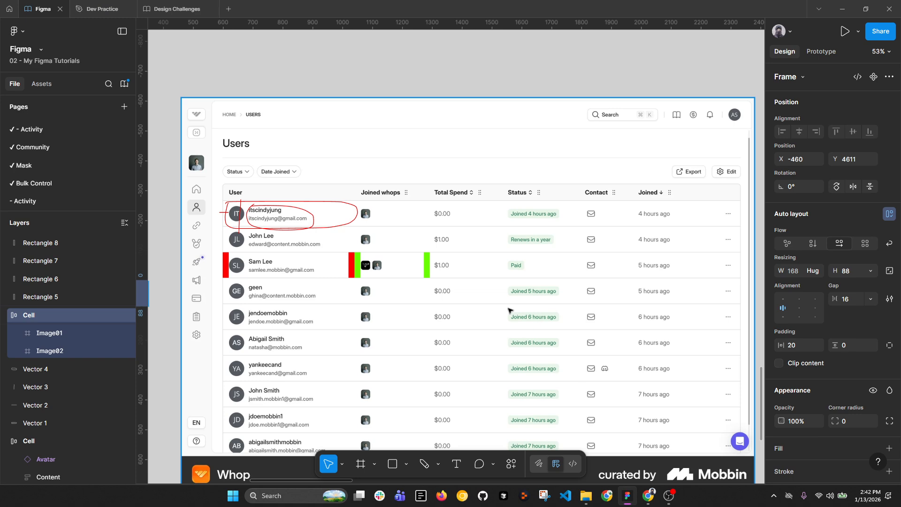
scroll(514, 209, "down", 3)
scroll(338, 220, "up", 4)
scroll(370, 284, "up", 5)
left_click(390, 273)
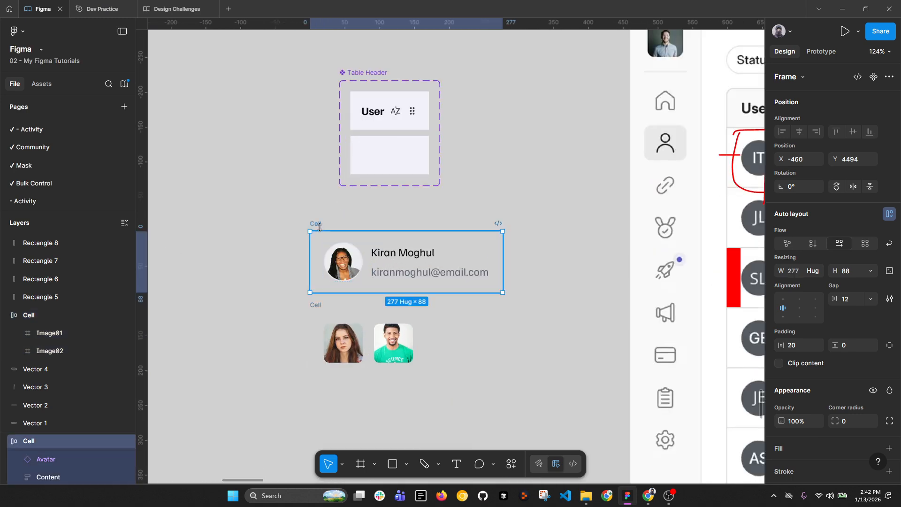
left_click(370, 316, "shift")
scroll(882, 388, "down", 4)
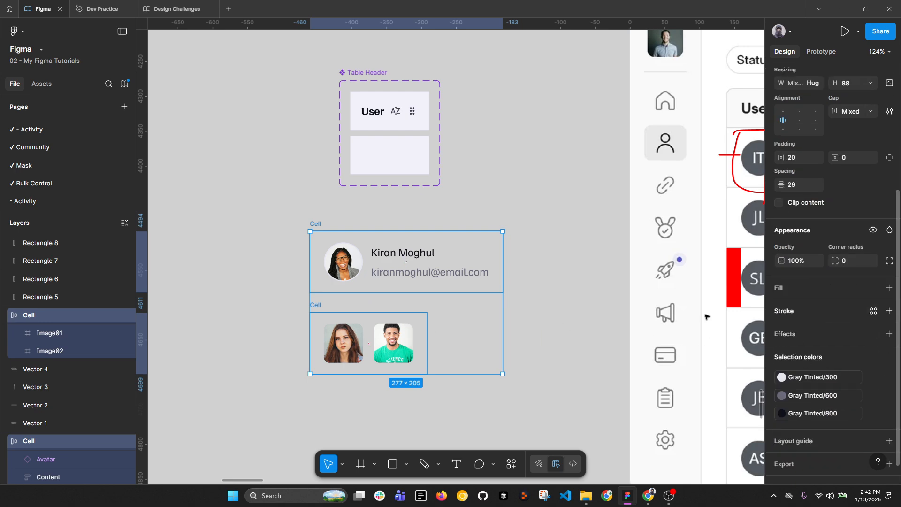
scroll(423, 287, "down", 4)
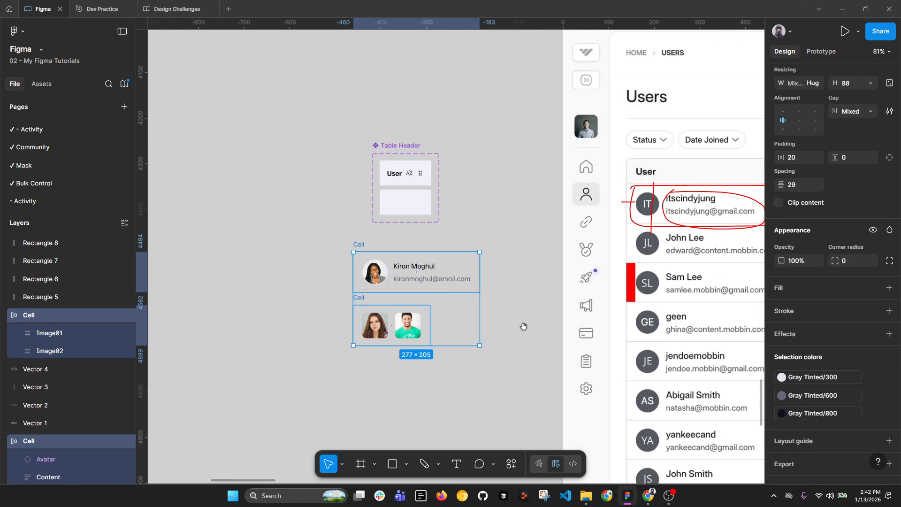
left_click_drag(523, 322, 411, 261)
scroll(593, 232, "down", 2)
scroll(650, 204, "right", 2)
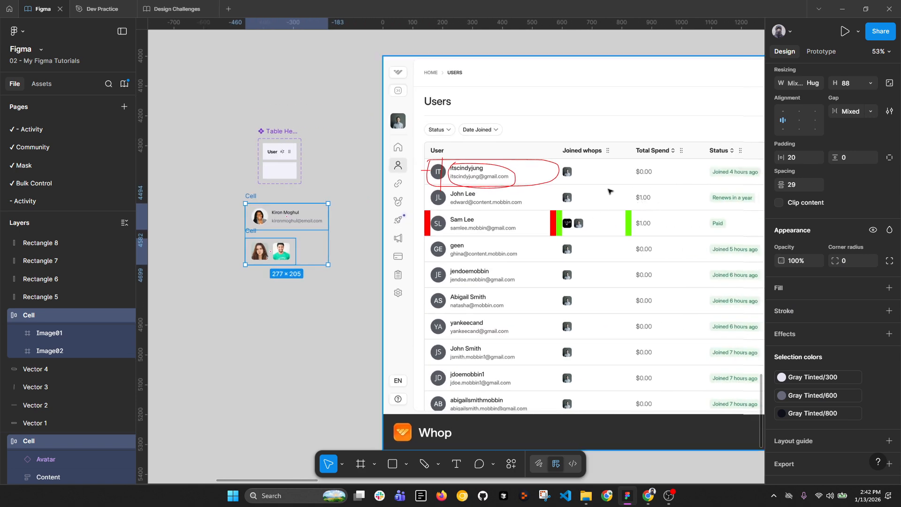
scroll(278, 224, "up", 1)
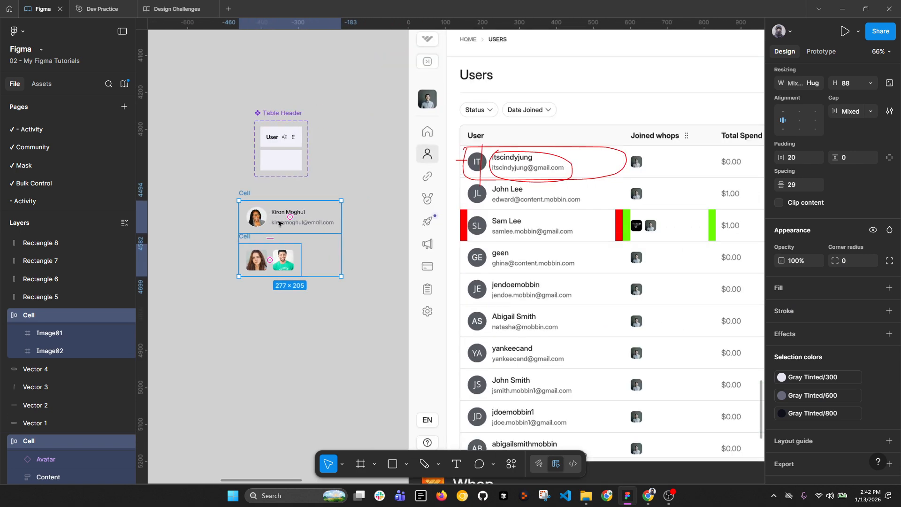
Step: Alt-drag the image-pair cell to place a copy directly below it
left_click(249, 237)
left_click_drag(247, 238, 248, 279)
scroll(277, 226, "up", 3)
left_click(316, 215, "ctrl")
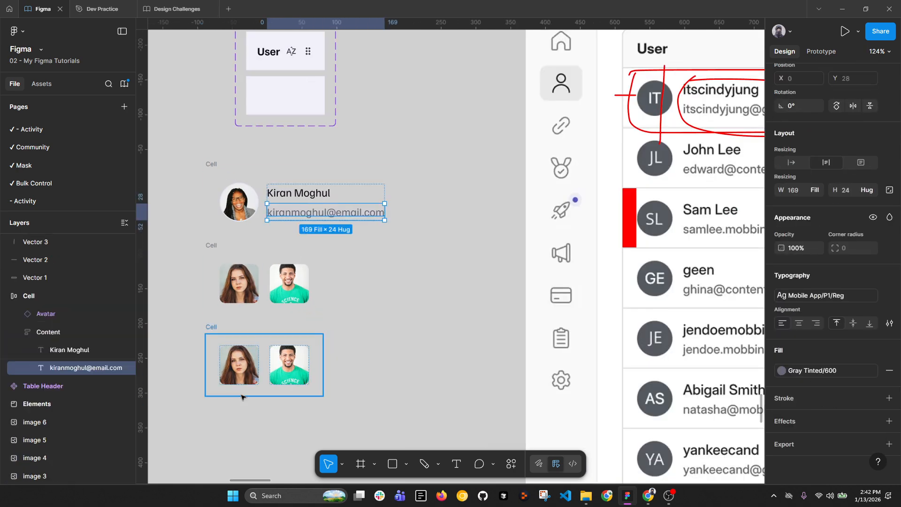
Step: Remove the copied cell's photos, replacing them with the copied email text
left_click(291, 368)
key("Delete")
left_click(233, 364)
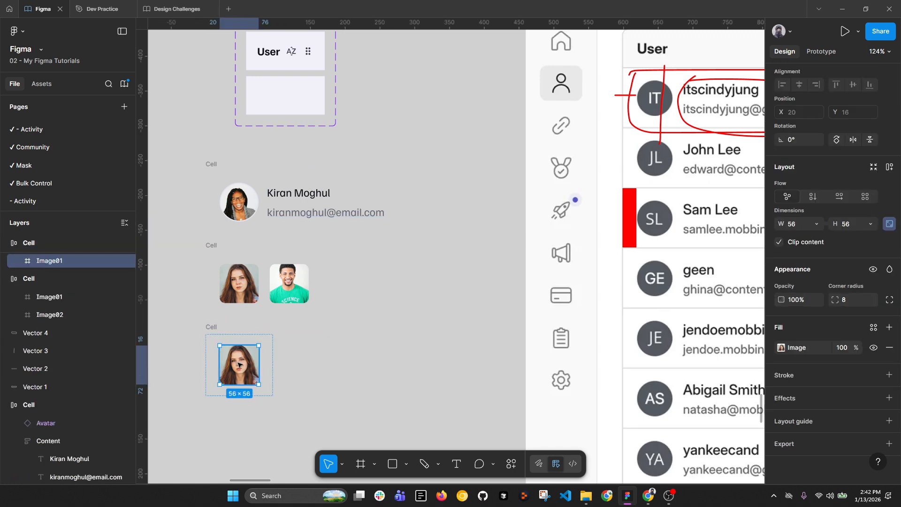
right_click(241, 368)
left_click(275, 116)
scroll(329, 324, "down", 5)
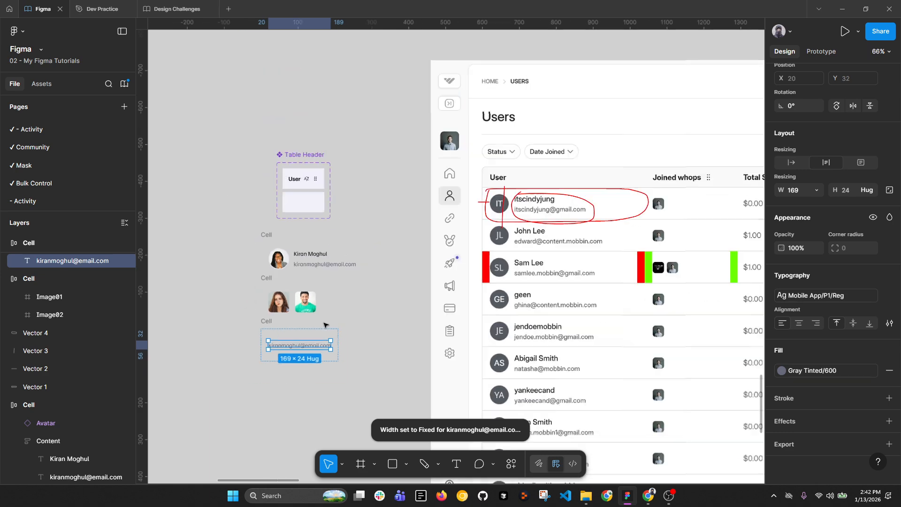
scroll(715, 254, "up", 3)
scroll(673, 227, "down", 3)
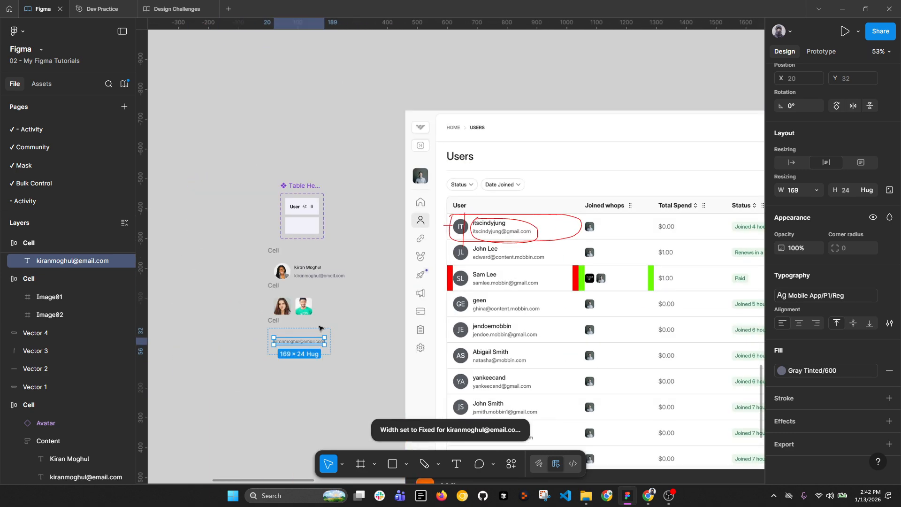
scroll(288, 350, "up", 3)
Step: Change the text to '$ 0.00' and set its width to Hug contents
double_click(287, 351)
type("@")
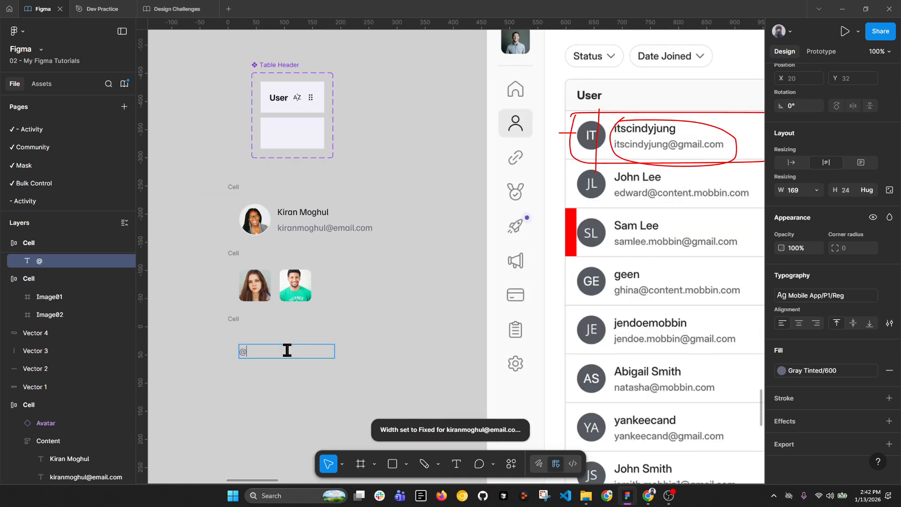
key("BackSpace")
type("$")
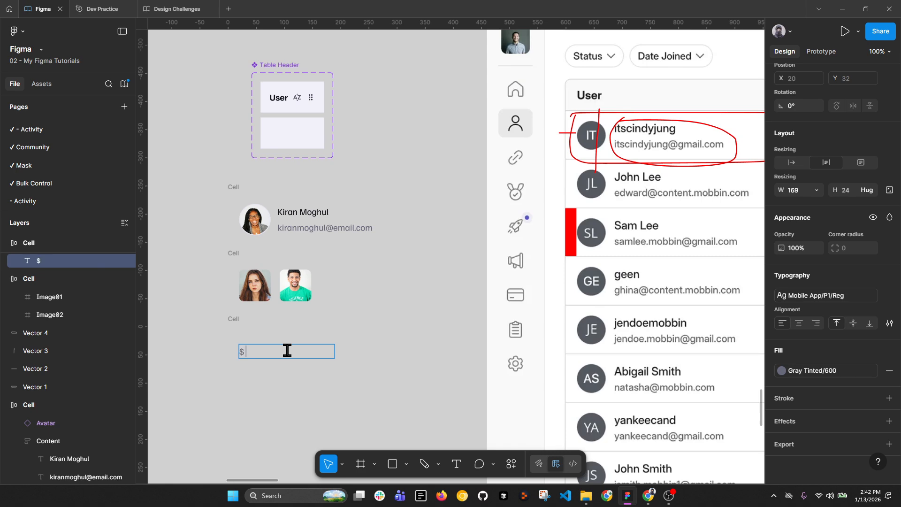
type(" 0.00")
key("Escape")
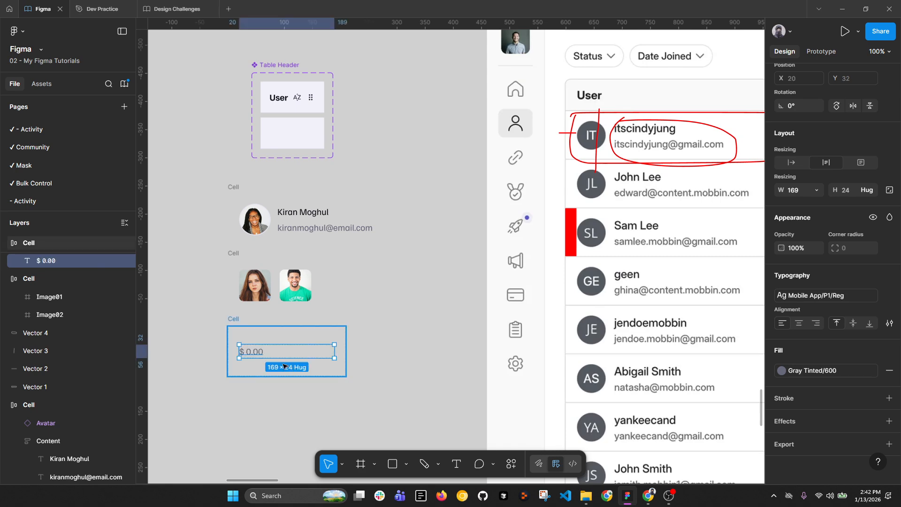
left_click(817, 190)
left_click(796, 204)
Step: Select the enclosing Cell frame and pan to the reference users table
left_click(390, 423)
left_click(233, 319)
scroll(234, 319, "down", 4)
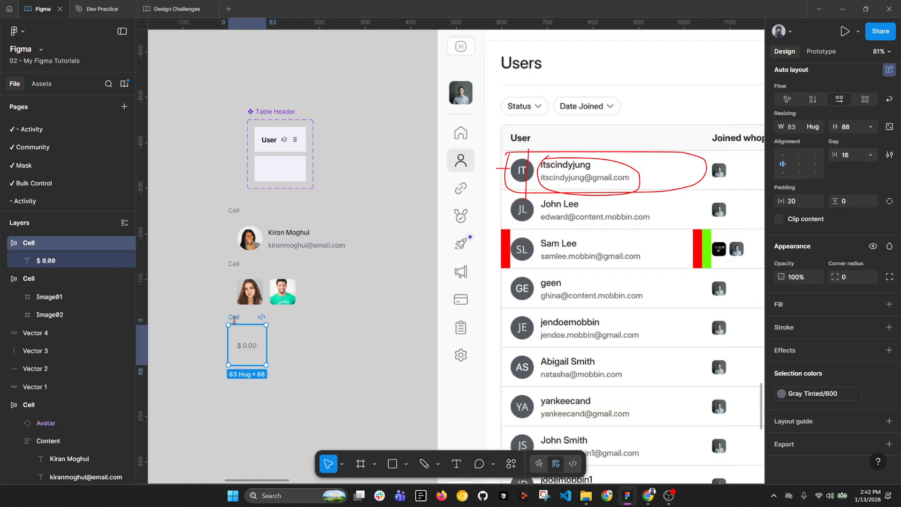
left_click_drag(426, 280, 293, 280)
Step: Scroll across to view the reference table's Status and Contact columns
scroll(517, 232, "up", 3)
scroll(540, 225, "right", 2)
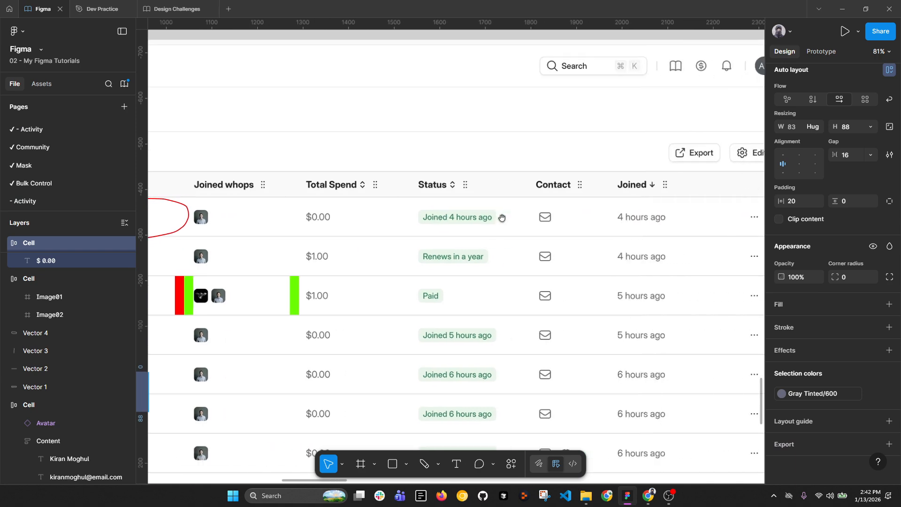
scroll(544, 227, "right", 2)
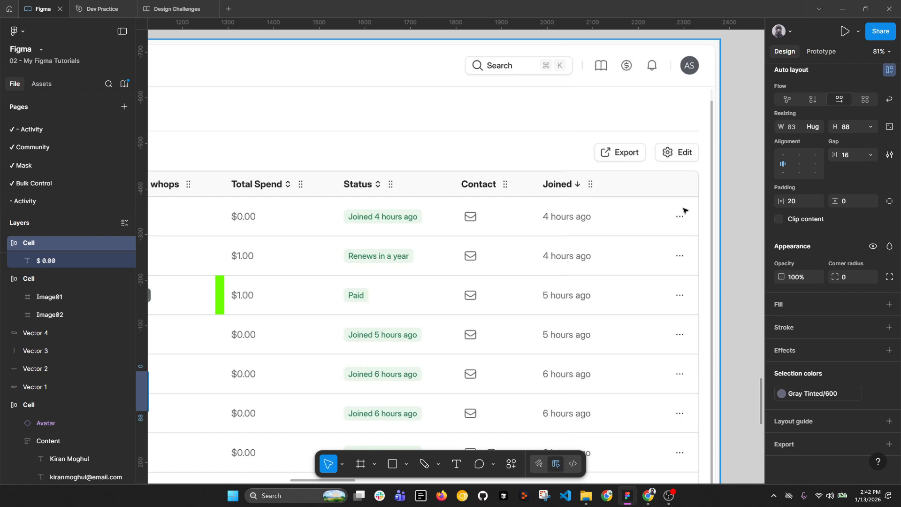
scroll(684, 210, "down", 5)
scroll(319, 322, "up", 4)
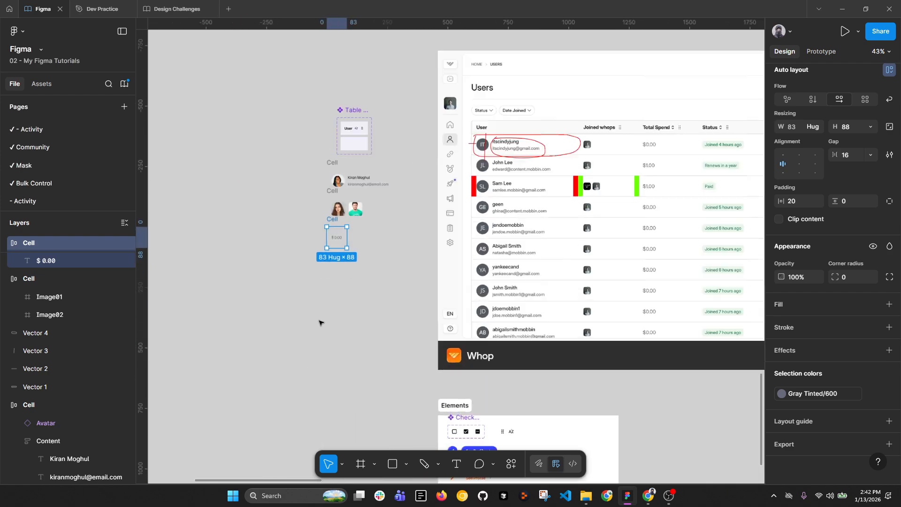
scroll(346, 174, "up", 3)
Step: Alt-drag the $ 0.00 cell downward to place a duplicate beneath it
left_click_drag(324, 175, 323, 241)
scroll(322, 240, "down", 2)
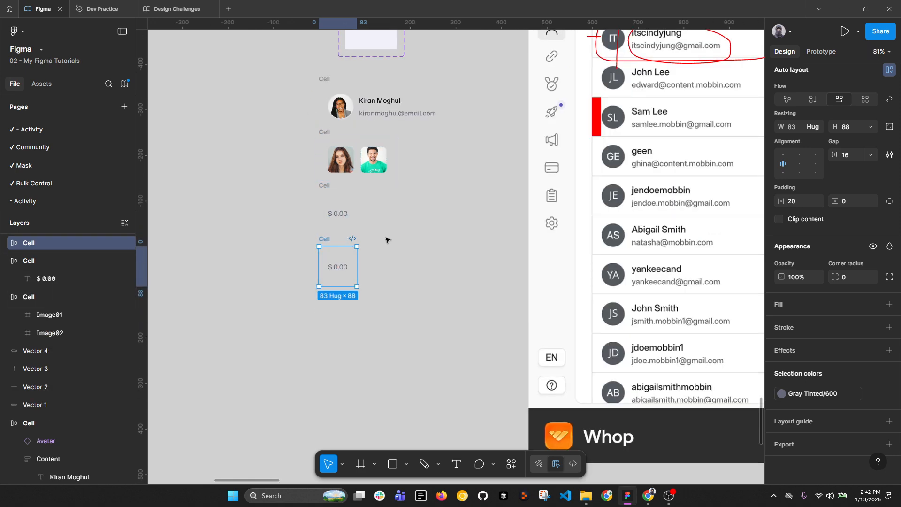
scroll(525, 246, "right", 5)
scroll(339, 245, "down", 3)
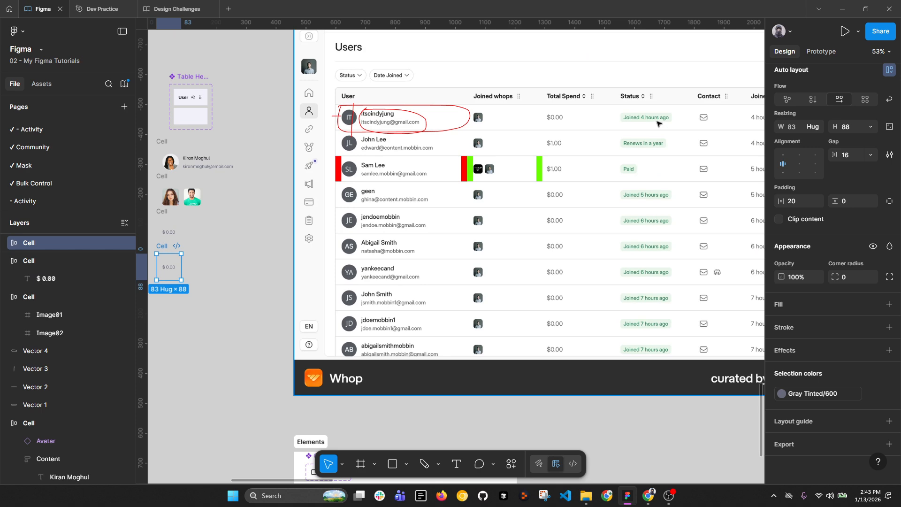
scroll(329, 267, "up", 5)
left_click(301, 269)
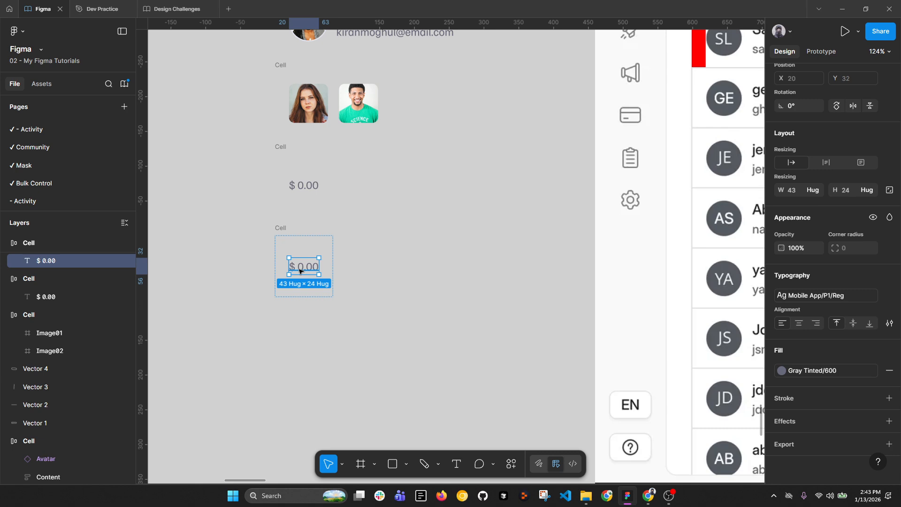
Step: Retype the duplicated cell's text as 'Joined 4 hours ago'
scroll(301, 270, "down", 4)
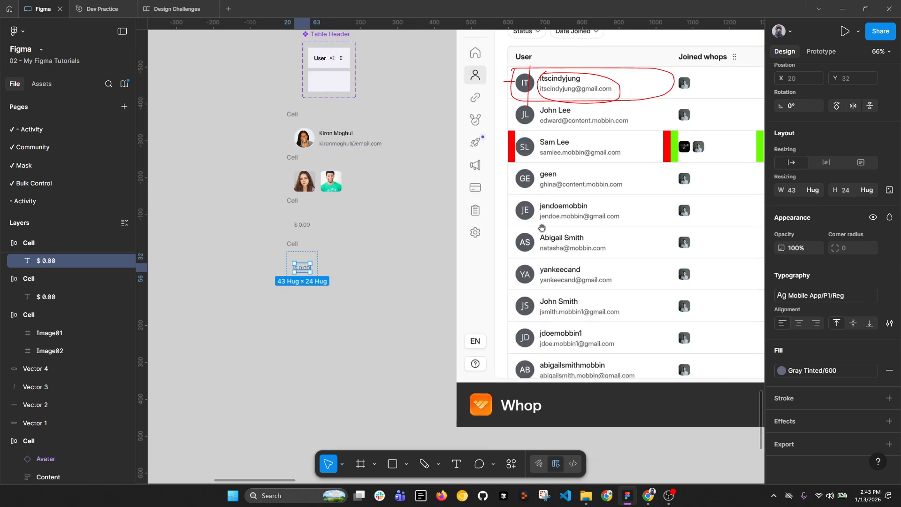
left_click_drag(542, 228, 585, 234)
scroll(335, 291, "up", 4)
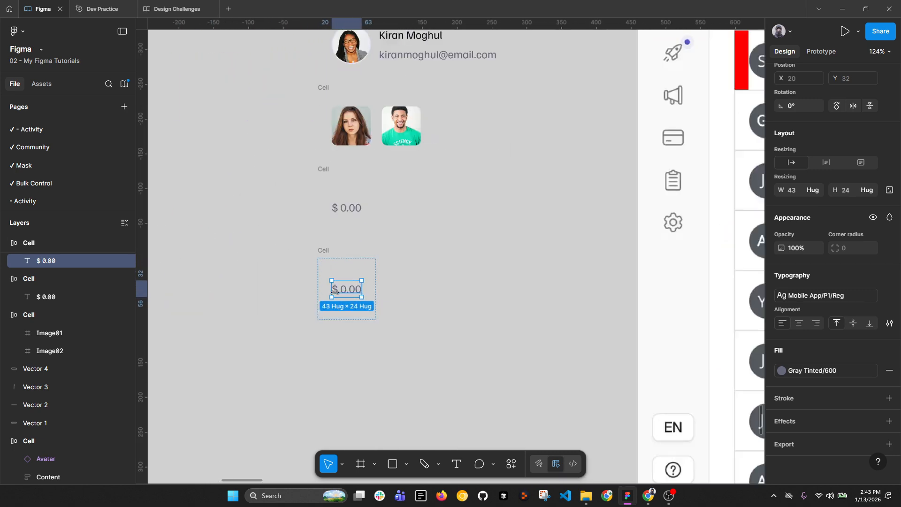
double_click(345, 292)
type("Joi")
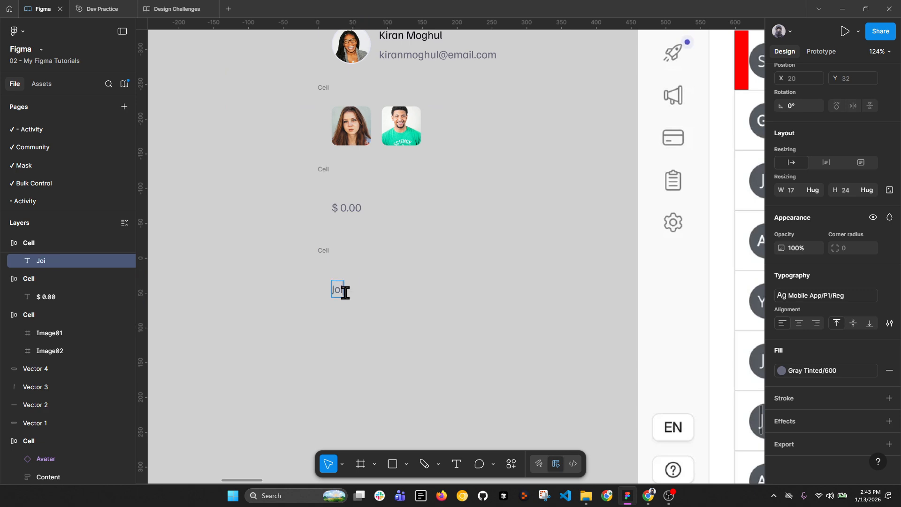
type("ned 4 Hours Aa")
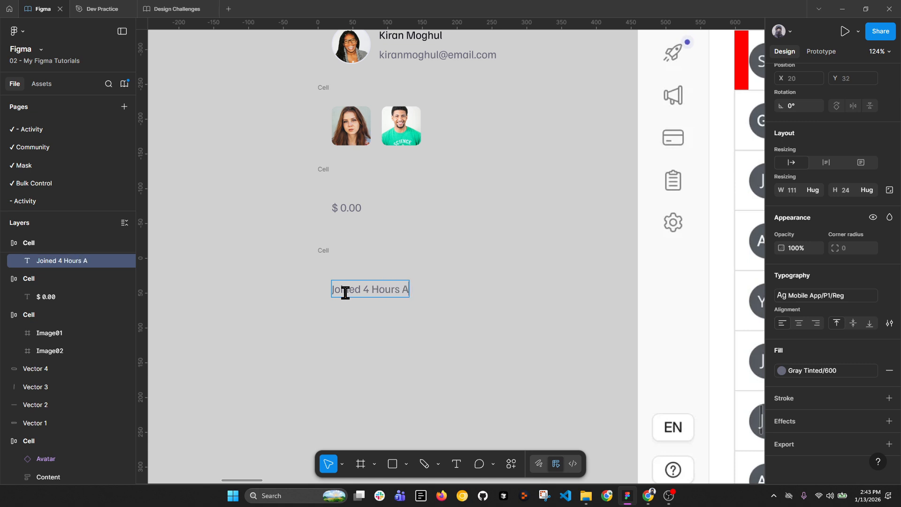
key("BackSpace")
key("BackSpace")
type("ago")
scroll(344, 292, "up", 2)
scroll(344, 292, "up", 2)
left_click_drag(410, 288, 399, 288)
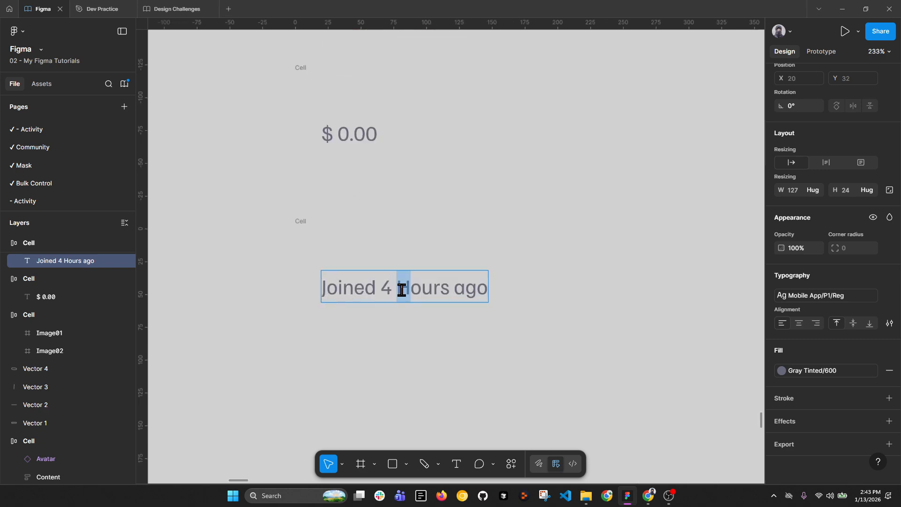
type("h")
scroll(441, 328, "down", 3)
key("Escape")
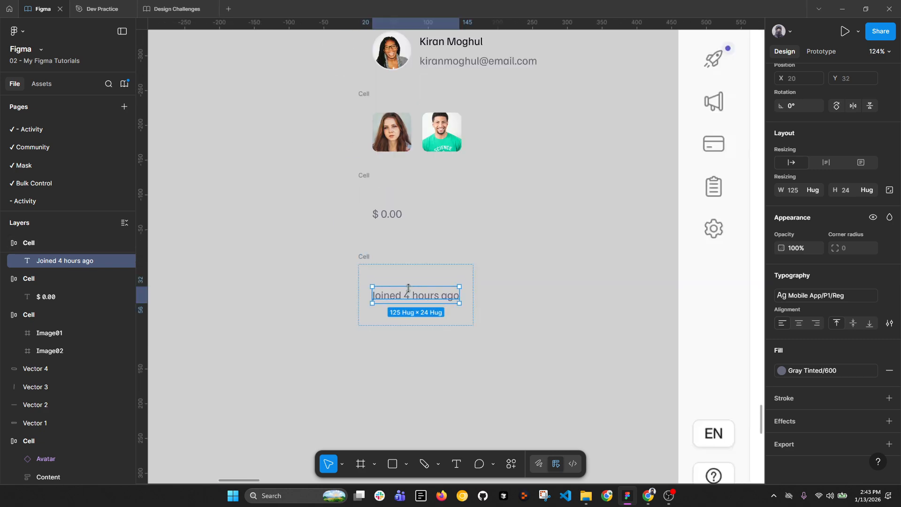
Step: Colour the text Green/500 from the colour styles
left_click(822, 376)
scroll(722, 424, "down", 4)
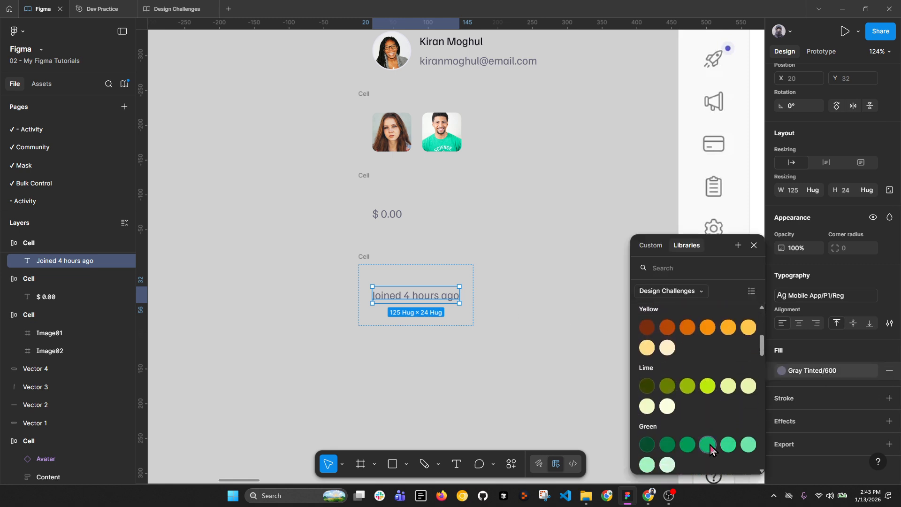
left_click(709, 444)
scroll(469, 320, "up", 3)
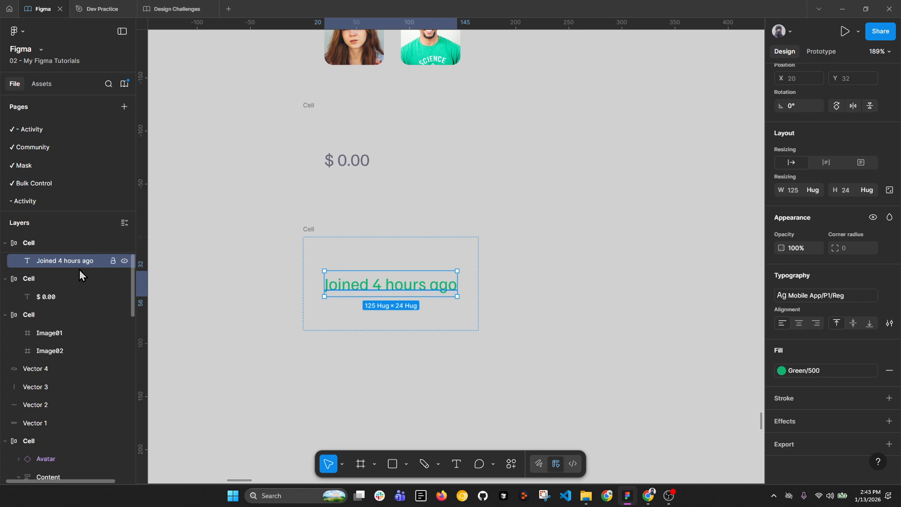
Step: Wrap the status text in an auto-layout frame filled with Design Challenges Green/200, 8 horizontal padding
key("shift+a")
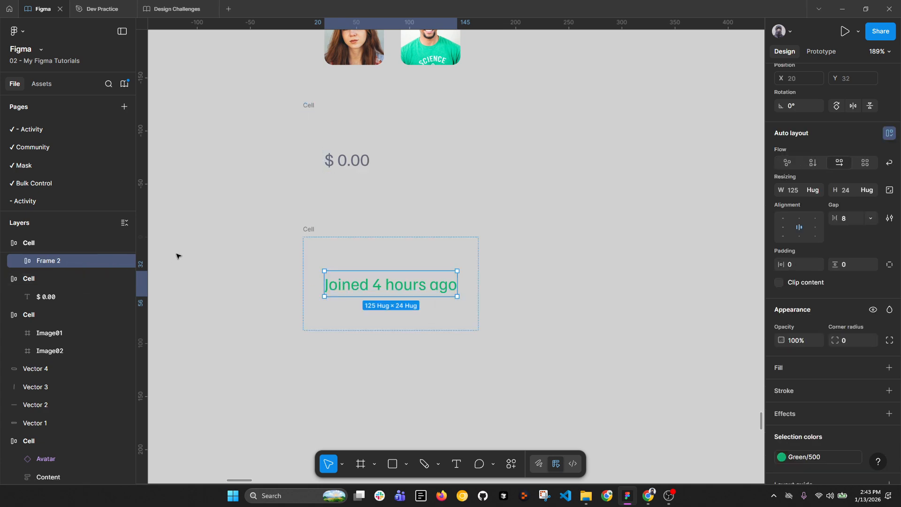
scroll(857, 397, "down", 2)
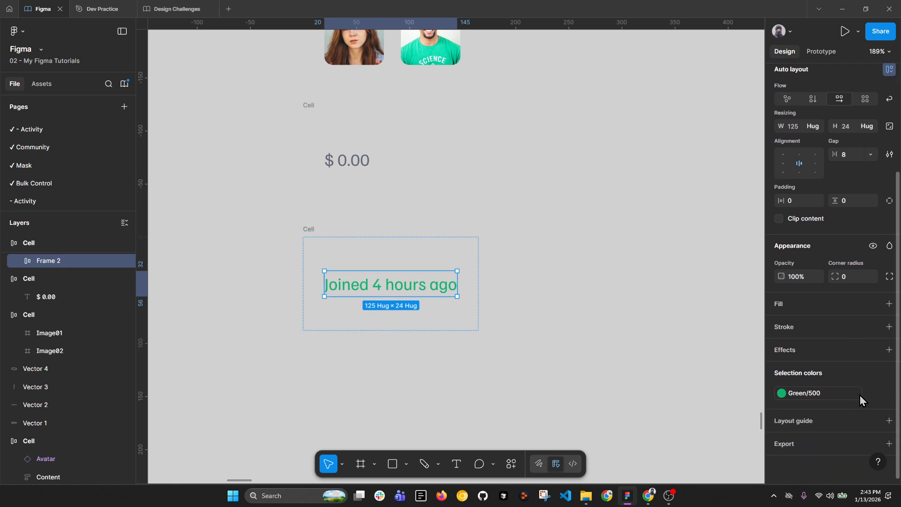
left_click(876, 305)
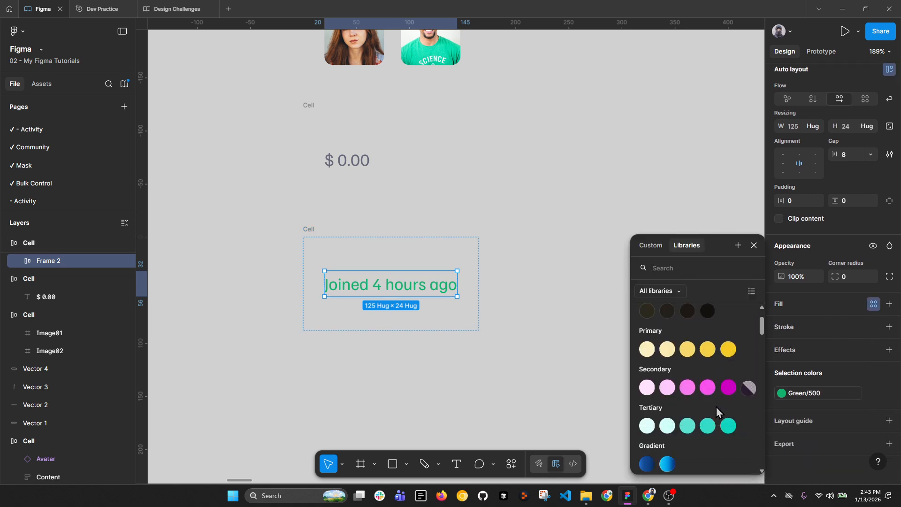
scroll(716, 407, "down", 3)
scroll(716, 407, "down", 2)
left_click(660, 291)
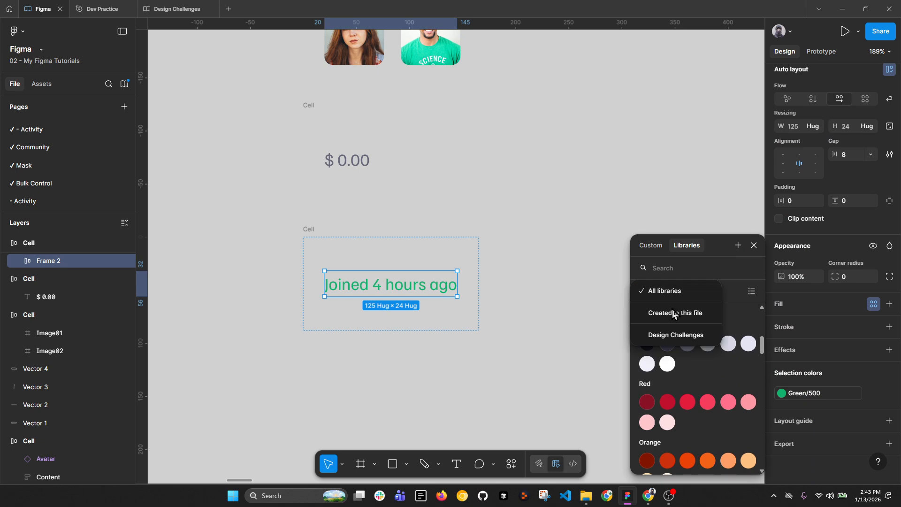
left_click(676, 335)
scroll(697, 371, "down", 5)
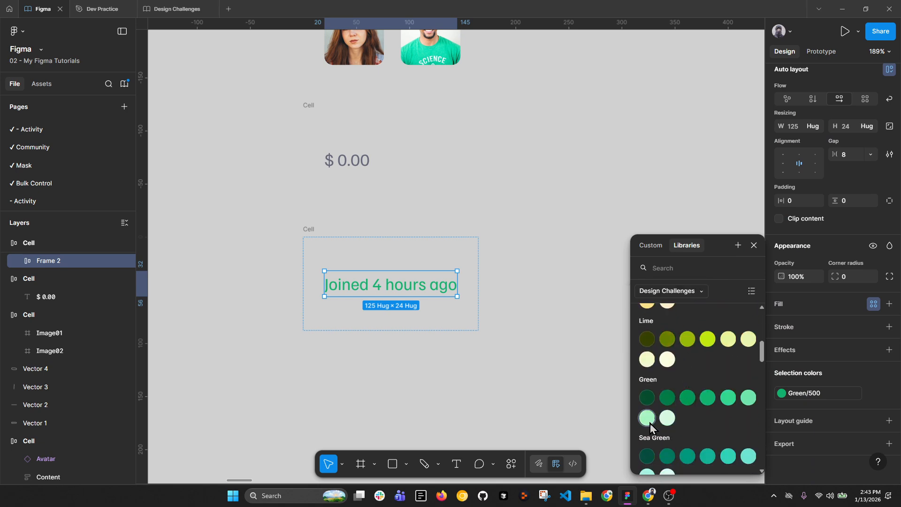
left_click(414, 327)
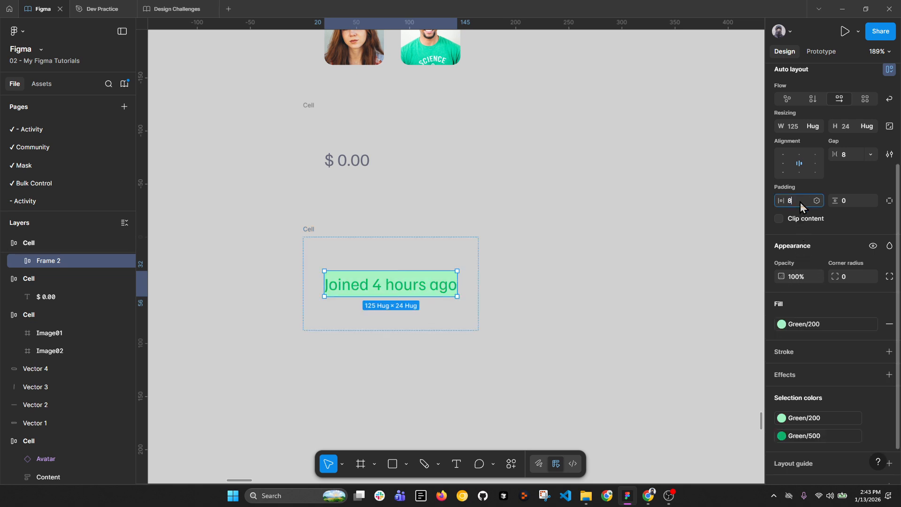
key("Return")
Step: Set the chip frame's height to 32
scroll(867, 194, "up", 1)
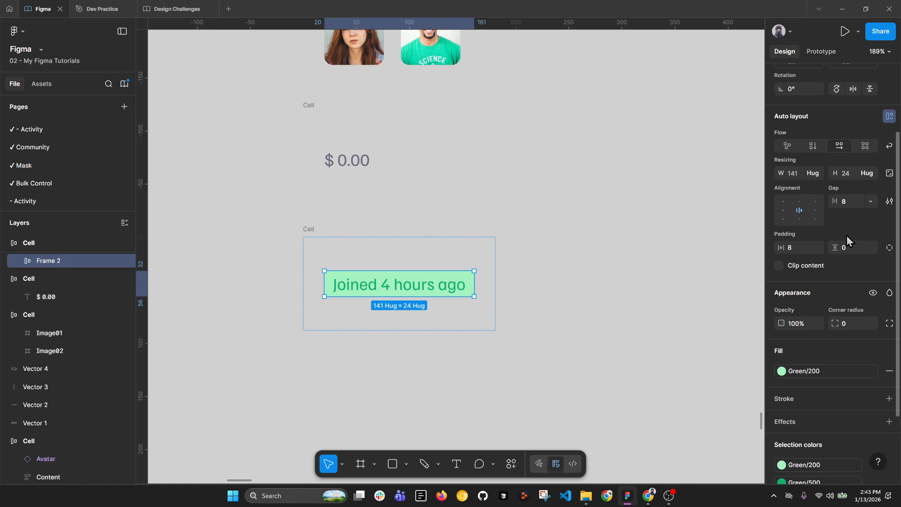
left_click(852, 173)
key("Return")
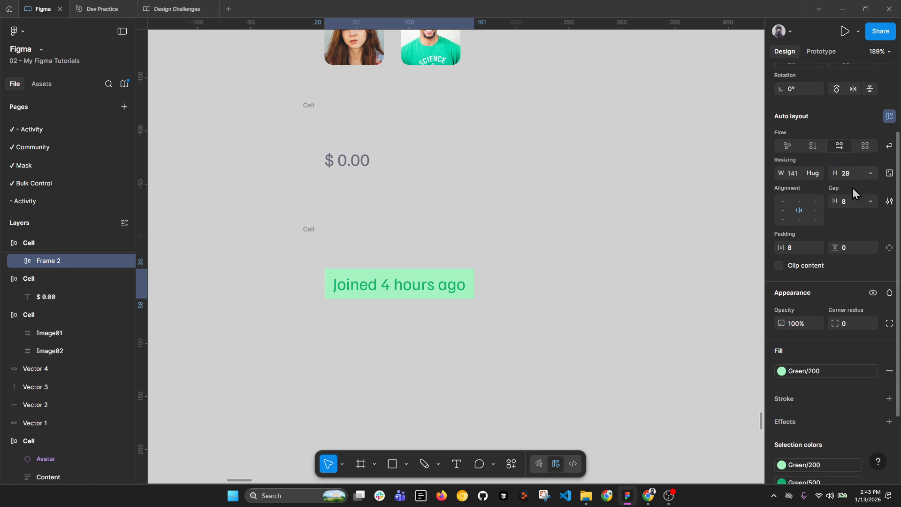
left_click(849, 176)
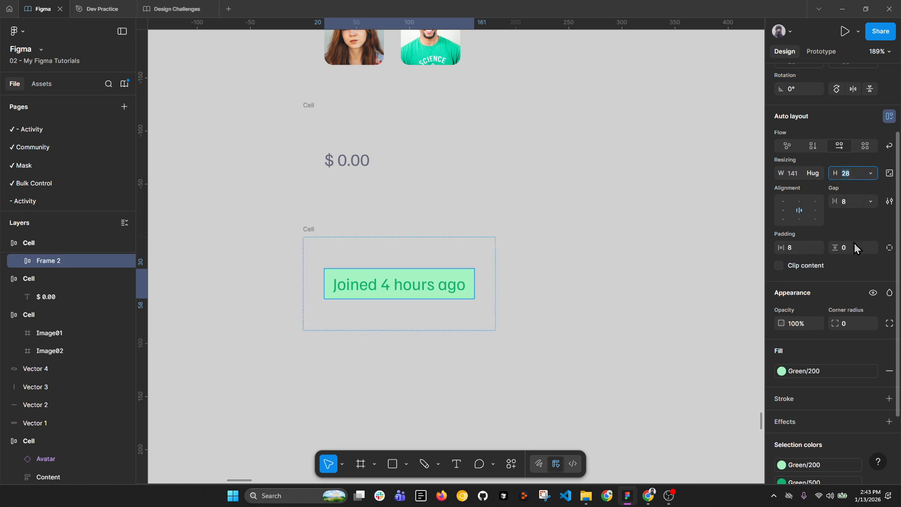
type("32")
key("Return")
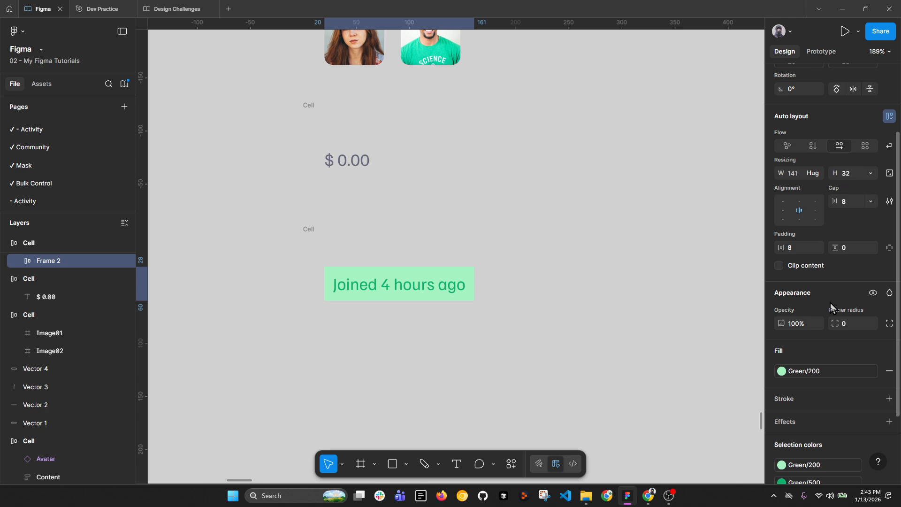
Step: Give the badge 0 vertical padding, corner radius 100 and 16 horizontal padding
left_click(850, 247)
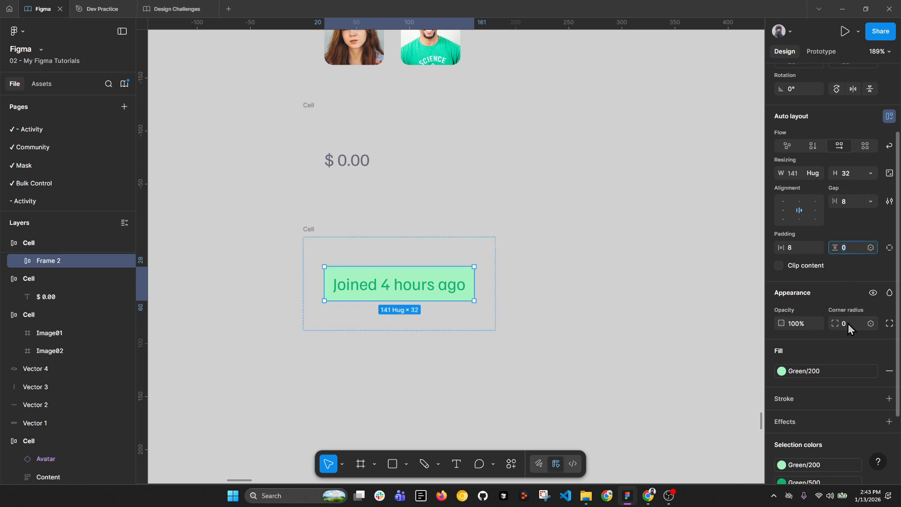
left_click(847, 324)
key("Return")
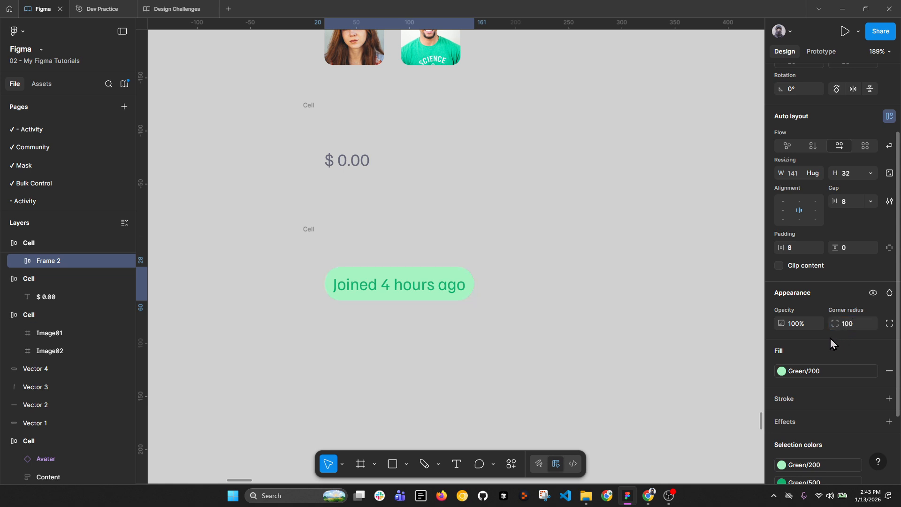
left_click(801, 248)
type("16")
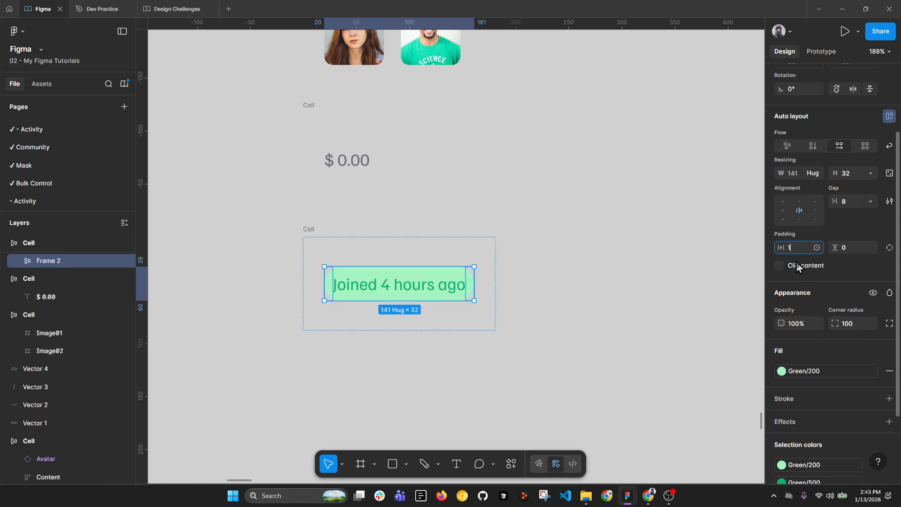
key("Return")
left_click(308, 230)
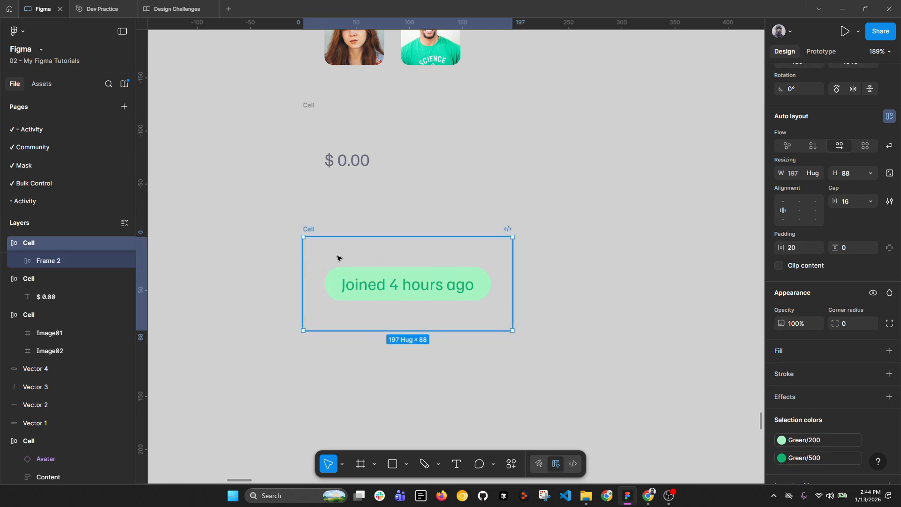
scroll(511, 276, "down", 5)
Step: Rename the green 'Joined 4 hours ago' badge layer from Frame 2 to Chip
left_click_drag(526, 264, 517, 269)
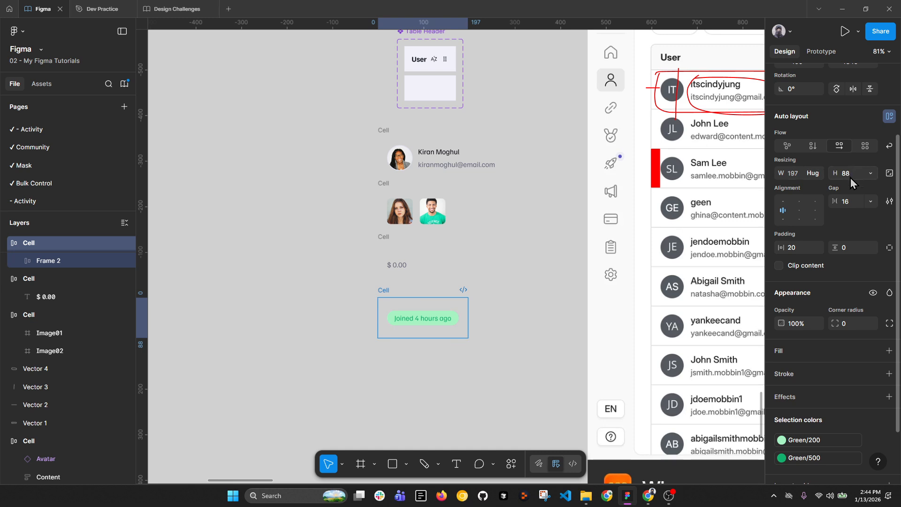
left_click_drag(363, 124, 524, 358)
key("alt+l")
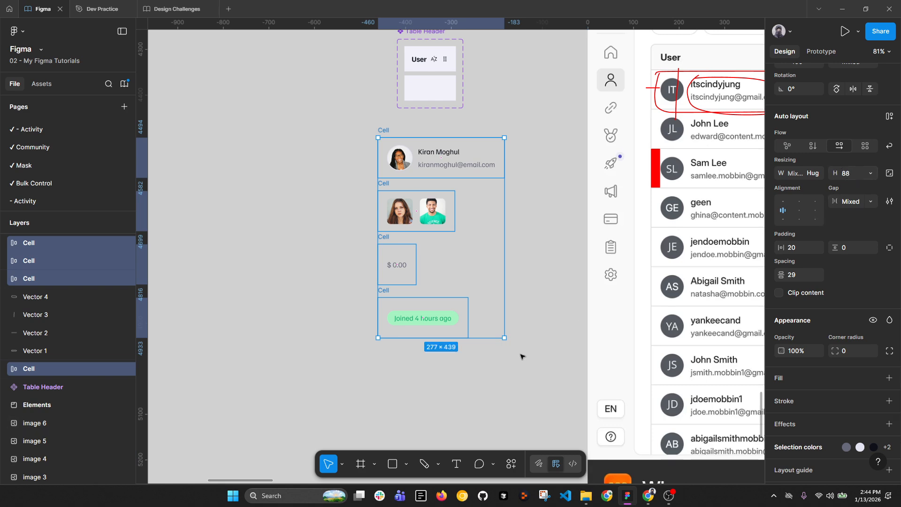
left_click(481, 364)
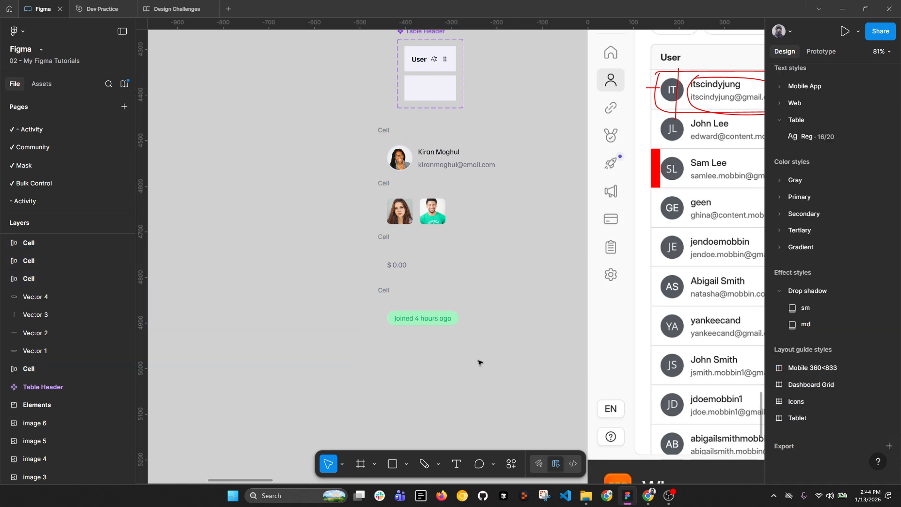
left_click(458, 315)
scroll(425, 322, "up", 5, "ctrl")
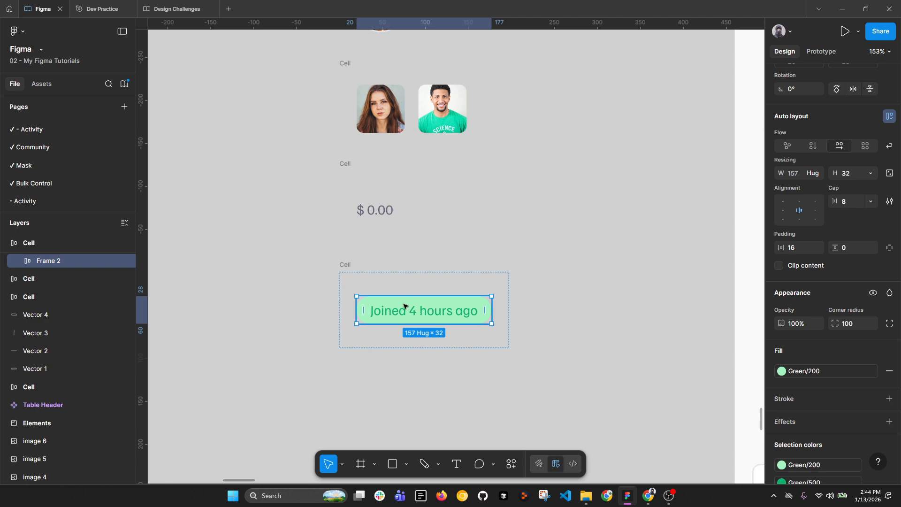
double_click(73, 263)
type("Chi")
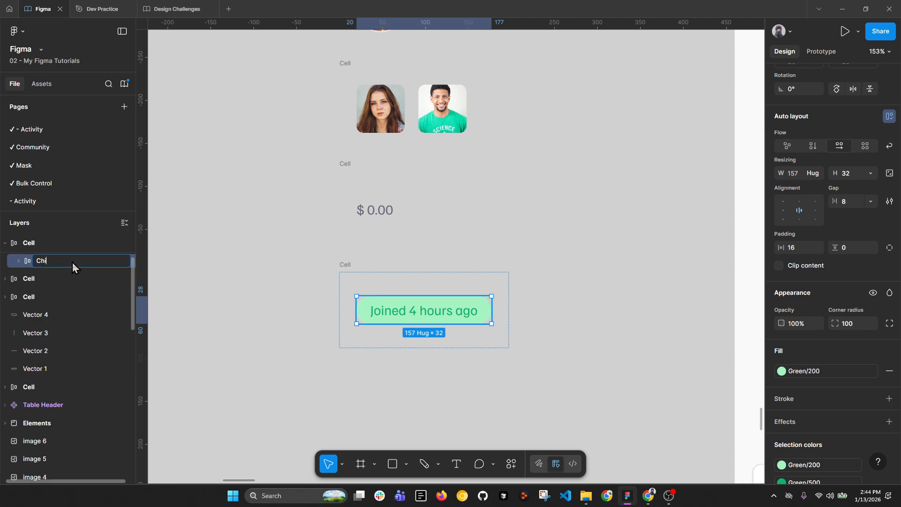
type("p")
key("Return")
Step: Alt-drag the status Cell to duplicate it directly below, making five stacked cells
scroll(390, 316, "down", 2, "ctrl")
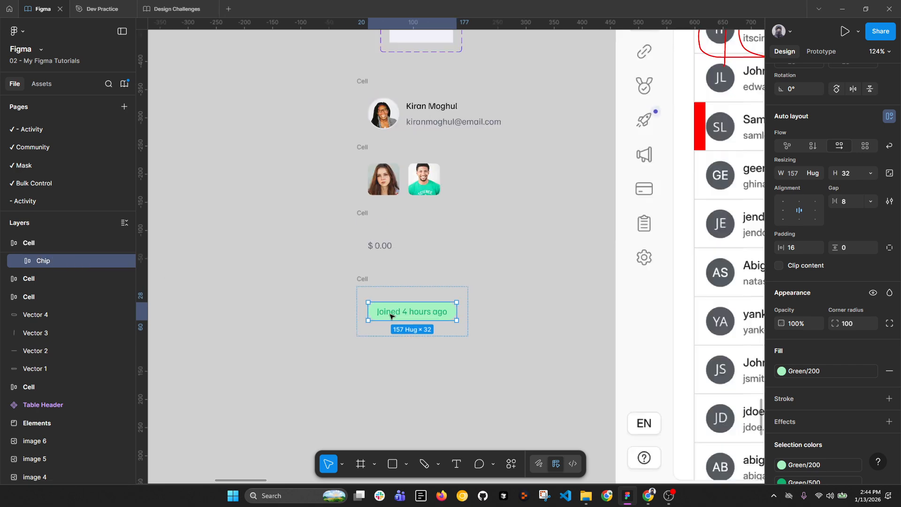
scroll(390, 316, "down", 4, "ctrl")
scroll(619, 189, "right", 6)
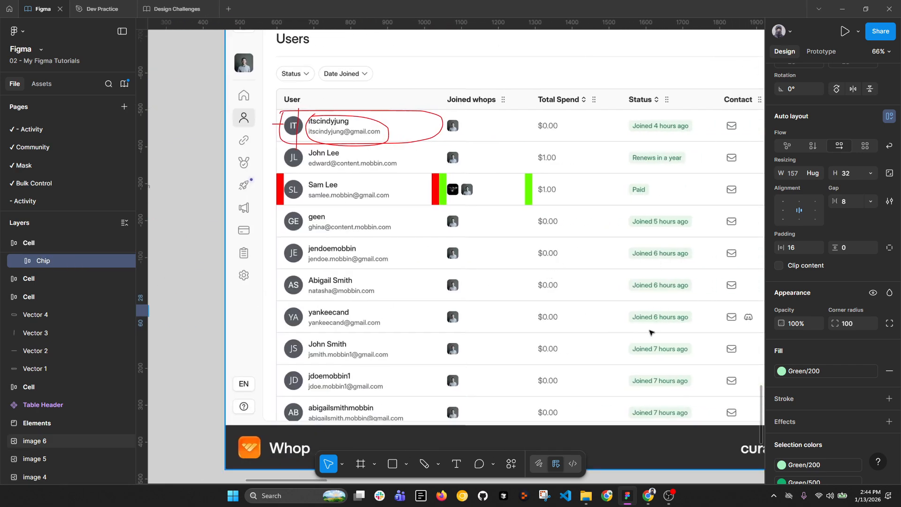
scroll(649, 346, "left", 5)
scroll(329, 315, "up", 3, "ctrl")
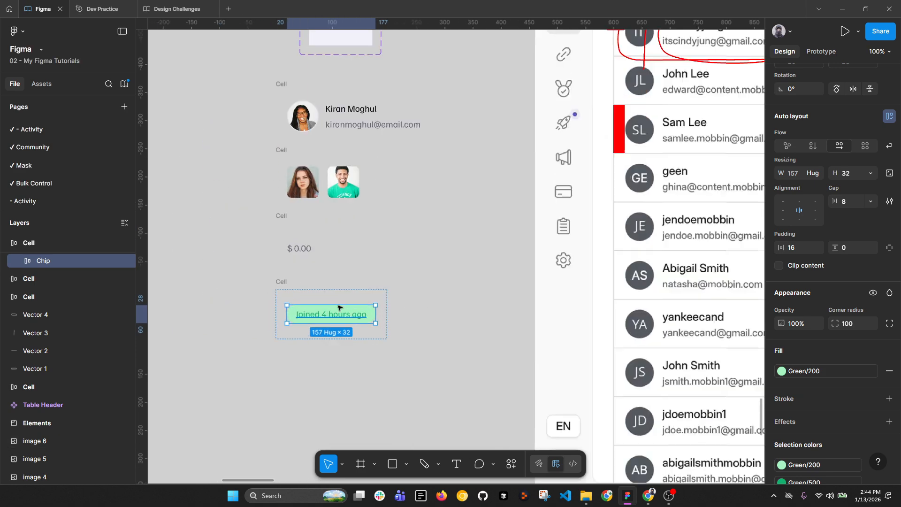
left_click(282, 282)
left_click_drag(284, 282, 285, 348, "alt")
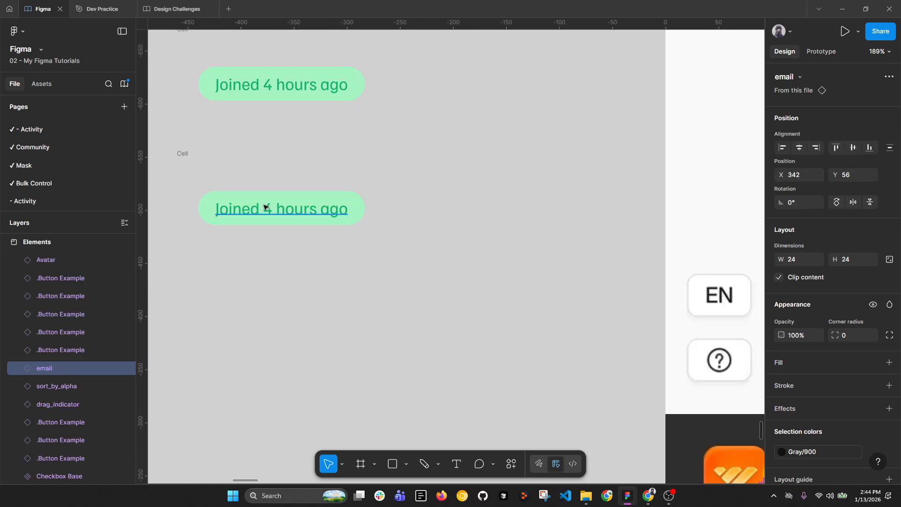
Step: Replace the chip in the copied Cell with the copied email icon
left_click(341, 210)
right_click(339, 213)
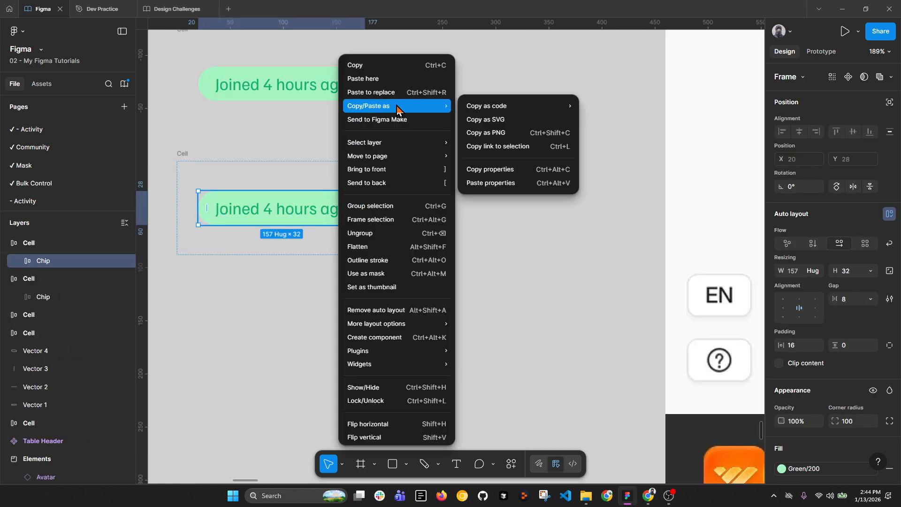
left_click(376, 92)
left_click_drag(313, 266, 380, 278)
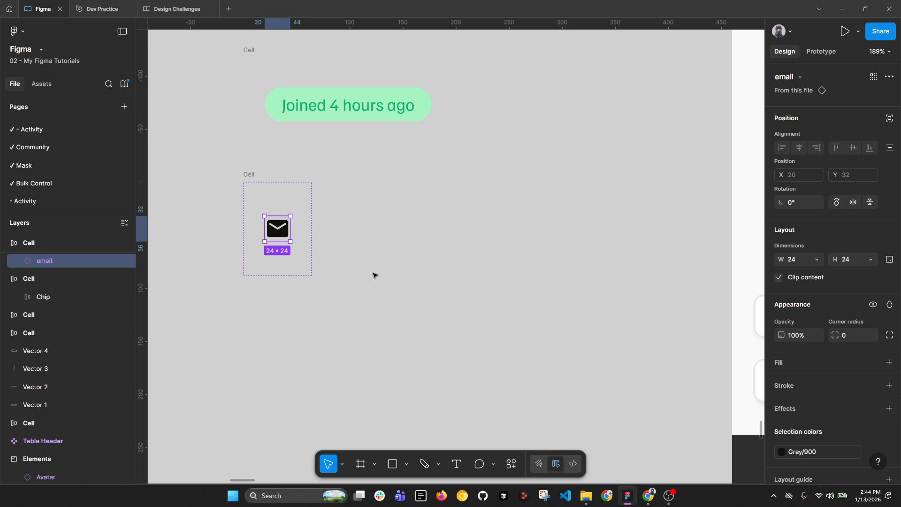
scroll(353, 270, "down", 5)
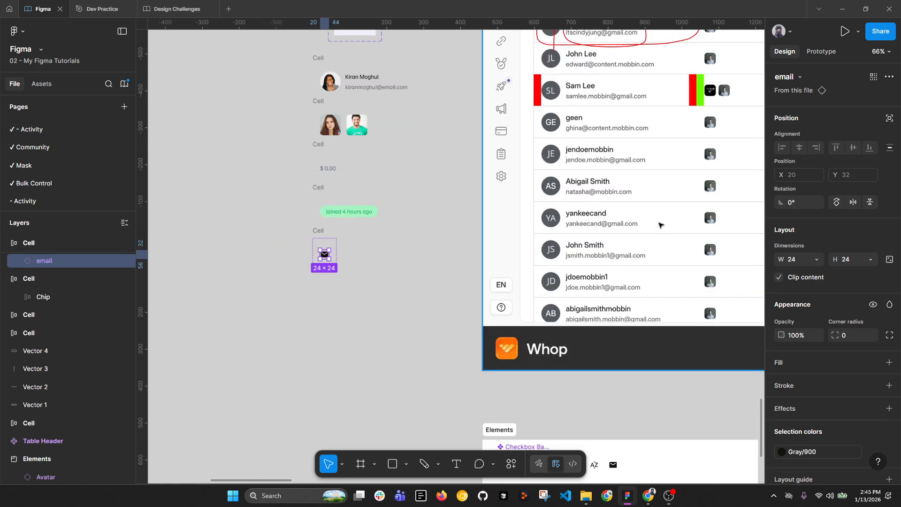
scroll(300, 255, "up", 5)
scroll(799, 356, "down", 2)
Step: Recolour the email icon Gray Tinted/600 from the Design Challenges library
left_click(782, 404)
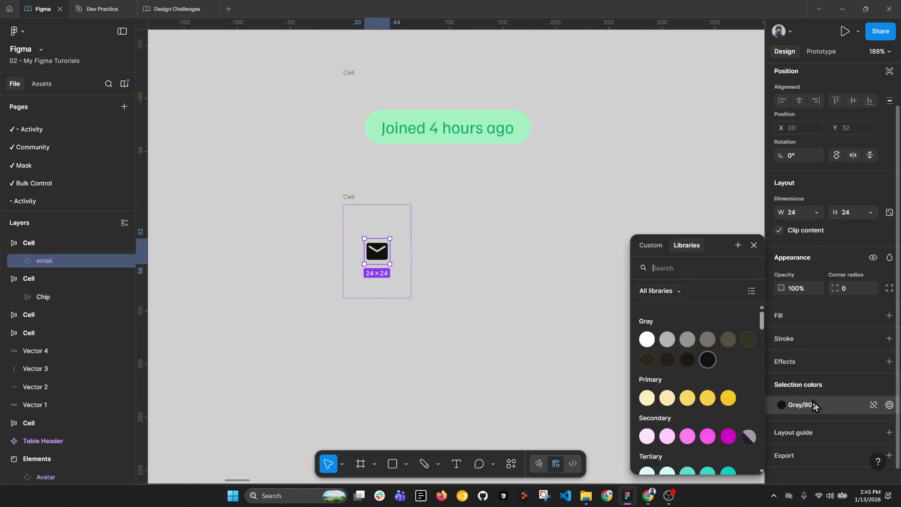
left_click(666, 291)
left_click(675, 336)
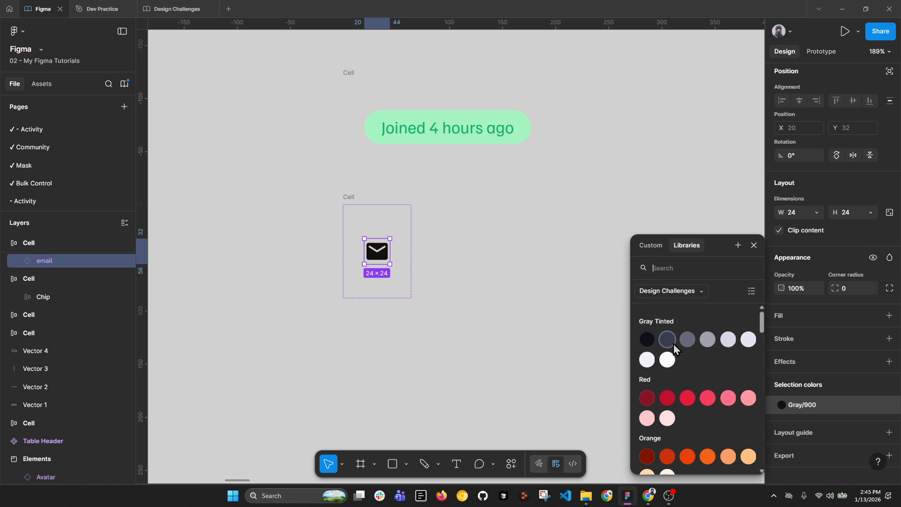
left_click(684, 342)
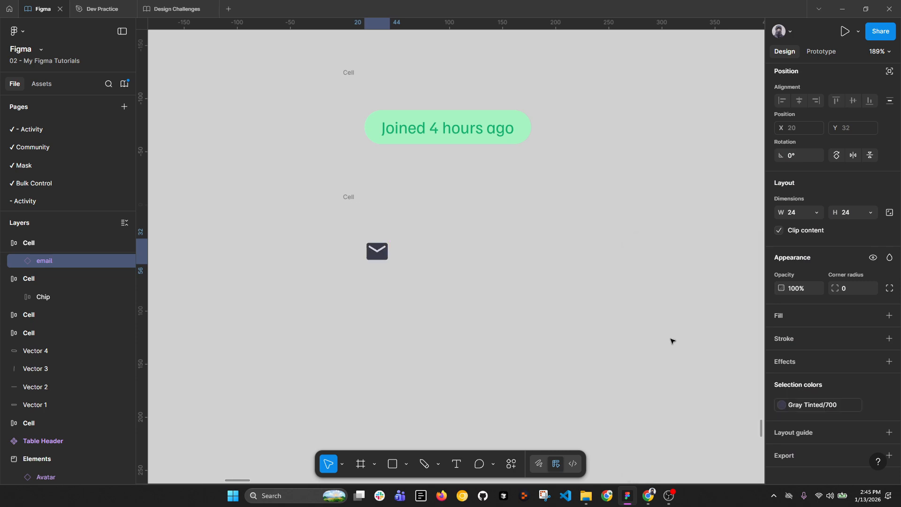
left_click(819, 406)
left_click(690, 342)
Step: Duplicate the email icon twice and replace the third copy with the three-dot more_vert icon
scroll(393, 297, "down", 4)
left_click_drag(516, 275, 441, 304)
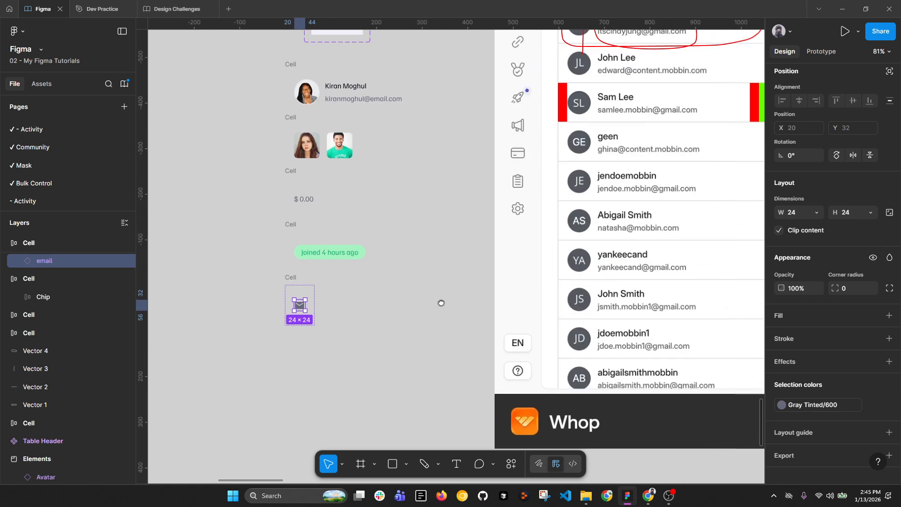
left_click(419, 295)
scroll(419, 295, "down", 2)
scroll(396, 241, "right", 5)
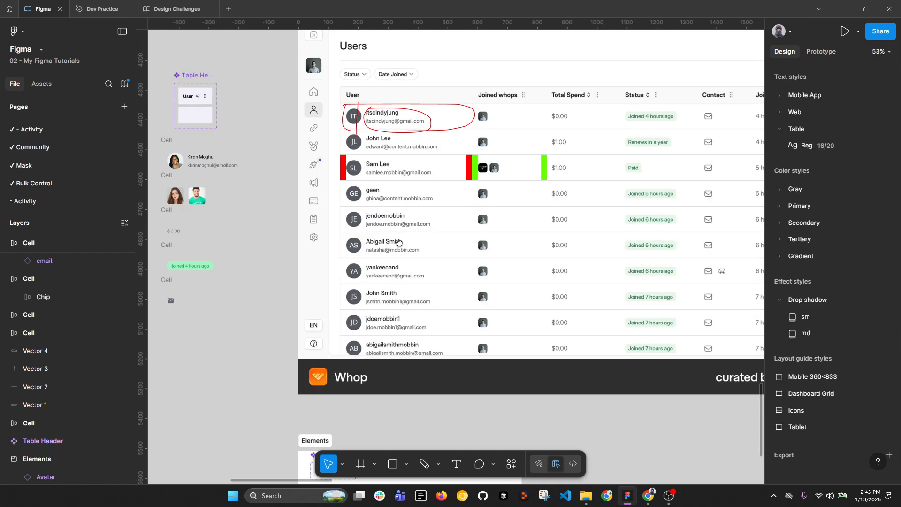
scroll(725, 119, "right", 3)
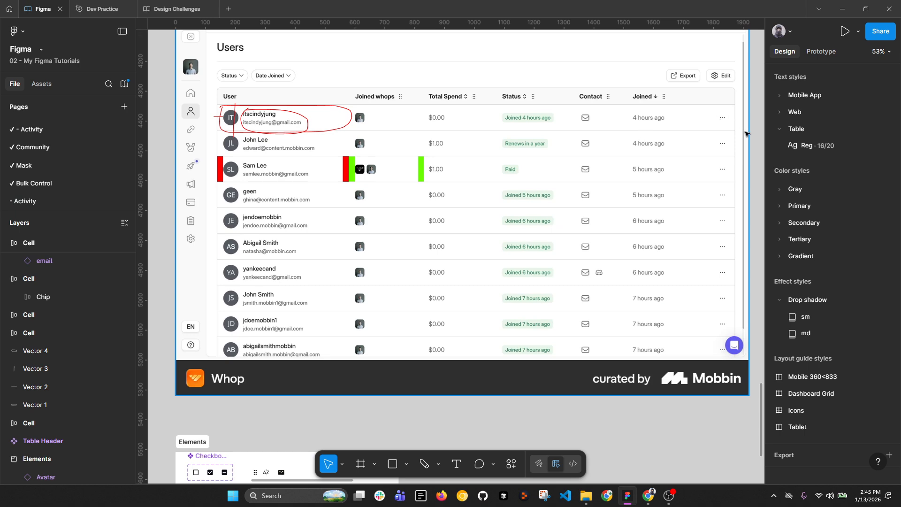
scroll(726, 149, "down", 3)
scroll(396, 205, "up", 8)
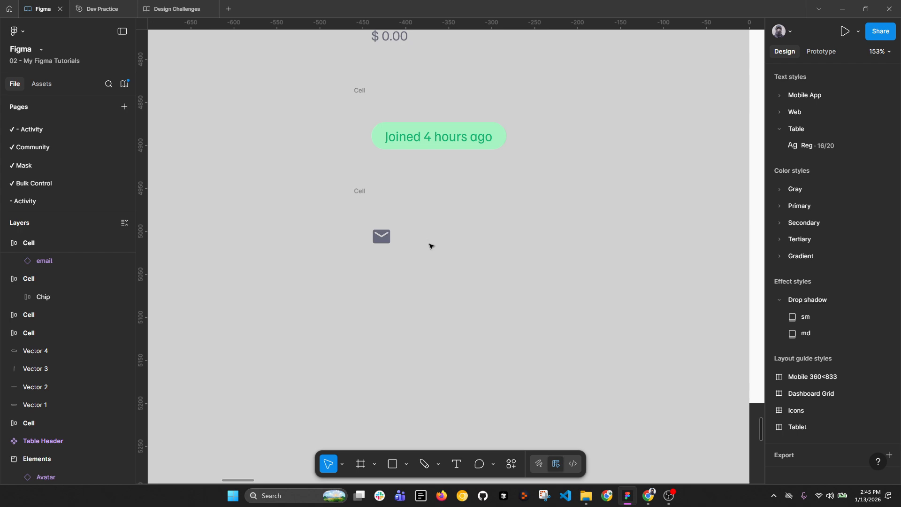
scroll(496, 274, "down", 8, "ctrl")
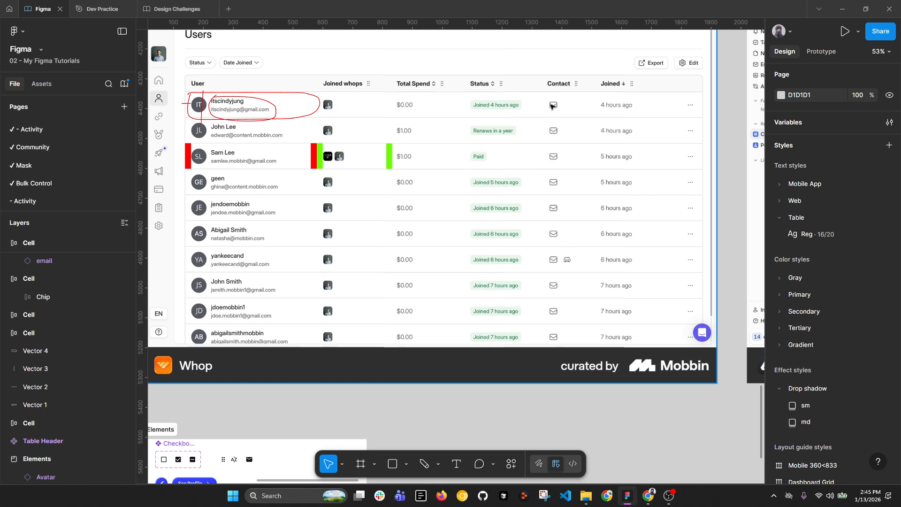
scroll(641, 153, "down", 4)
scroll(319, 188, "up", 5)
scroll(504, 266, "up", 4)
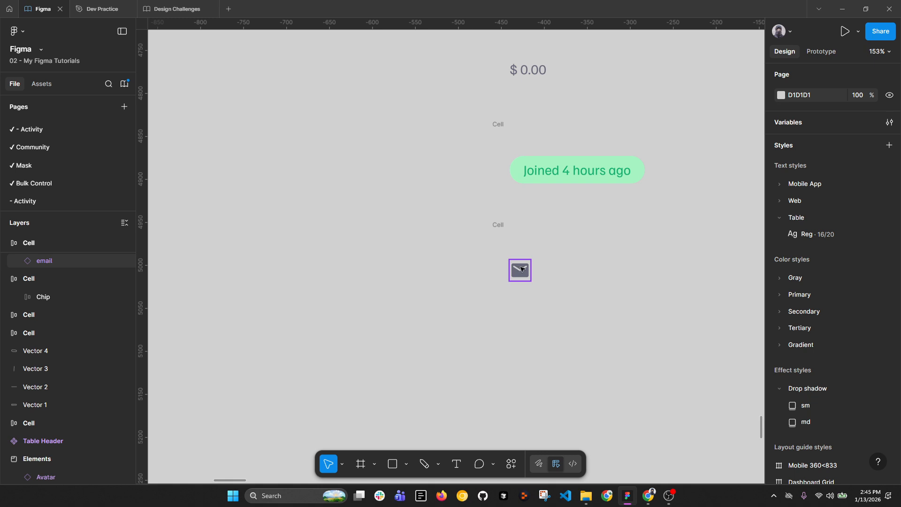
left_click(520, 270)
scroll(545, 275, "up", 2)
key("ctrl+d")
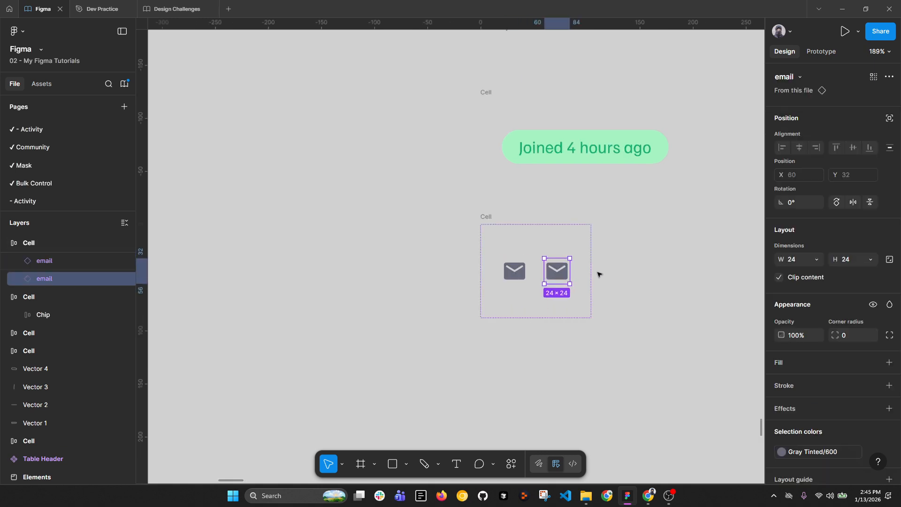
key("ctrl+d")
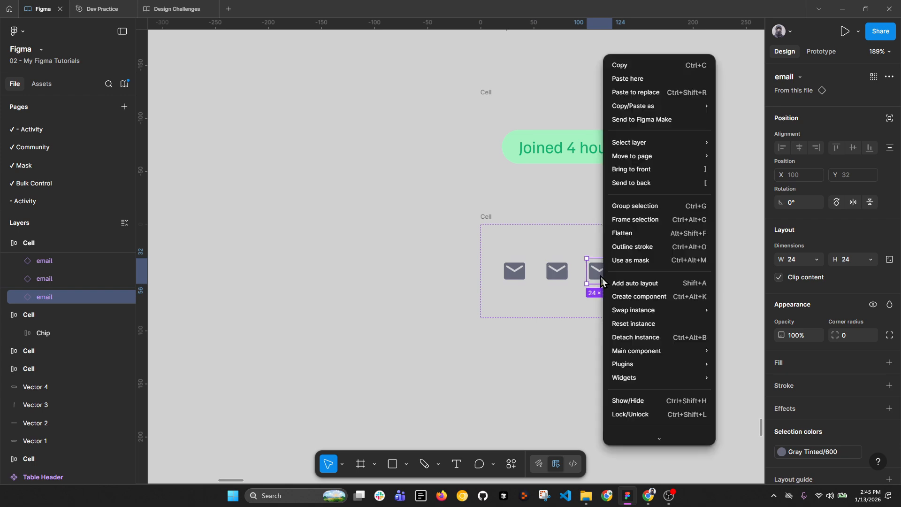
right_click(603, 278)
left_click(657, 92)
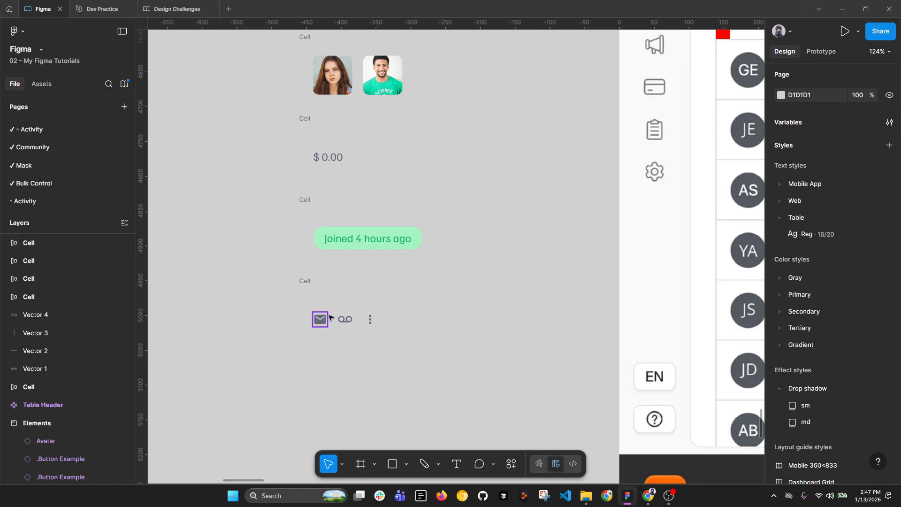
Step: Hide and reshow the voicemail icon, then select the icons cell frame
left_click(346, 324)
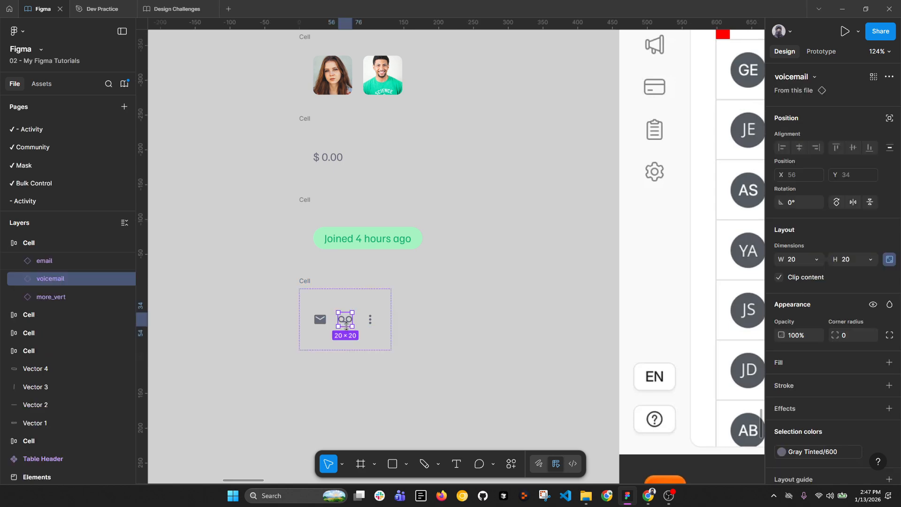
key("ctrl+shift+h")
key("ctrl+shift+h")
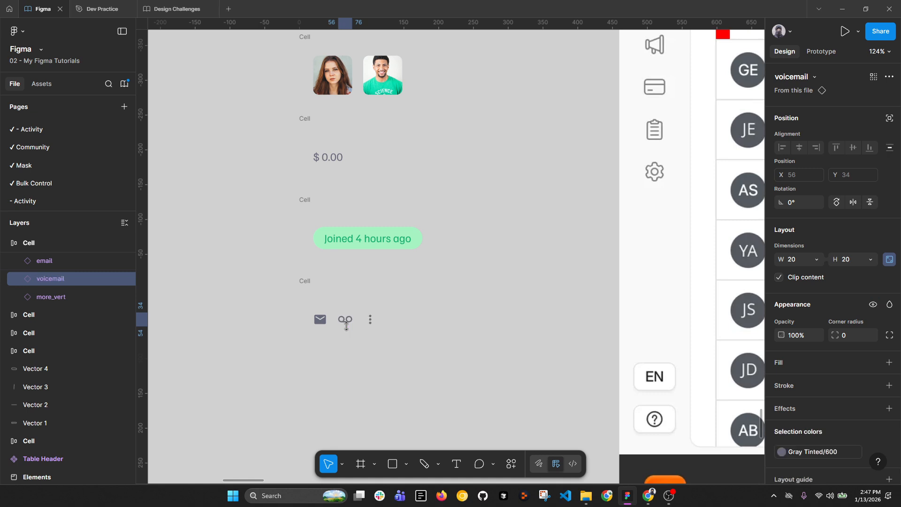
left_click(304, 281)
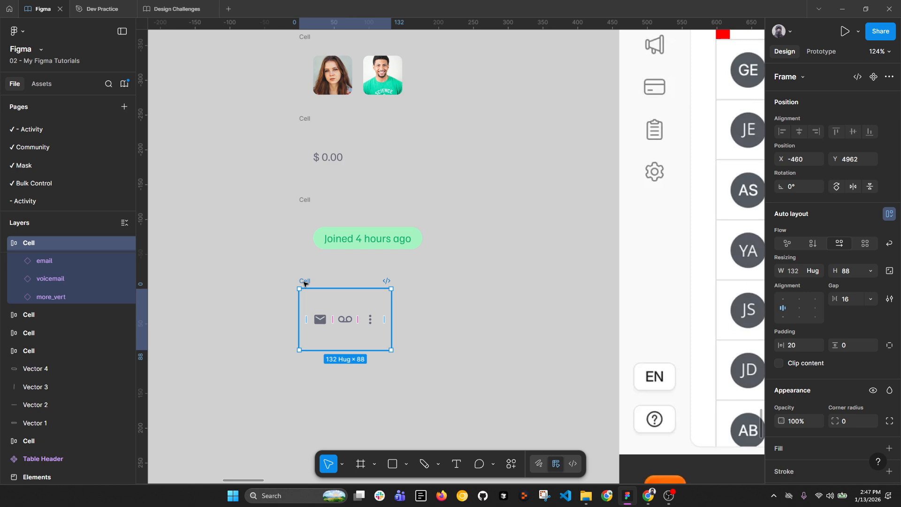
scroll(330, 303, "up", 2)
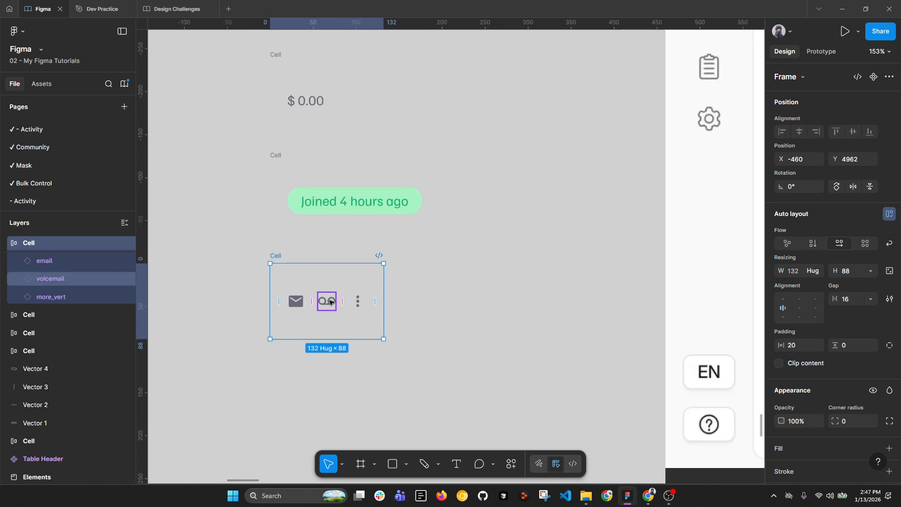
scroll(330, 301, "down", 4)
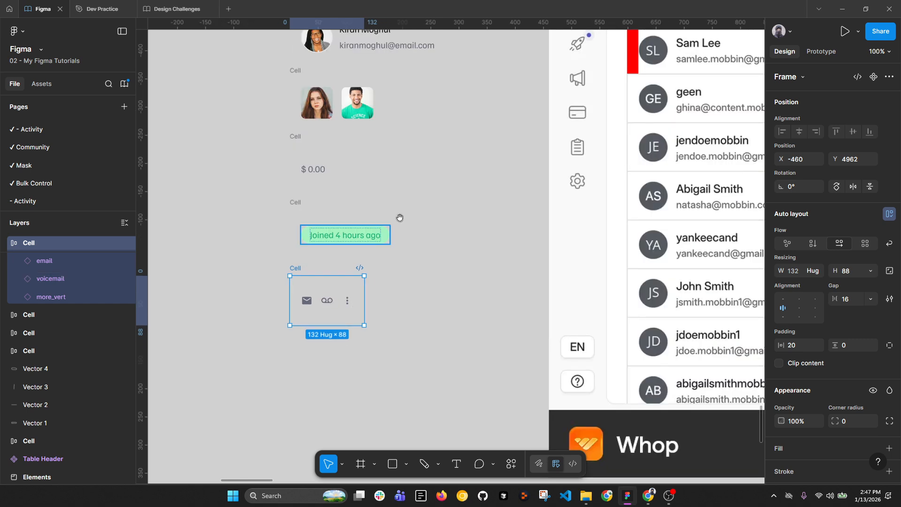
Step: Rename the first two cells to 'Cell / Name, Email & Avatar' and 'Cell / Images'
left_click(310, 75)
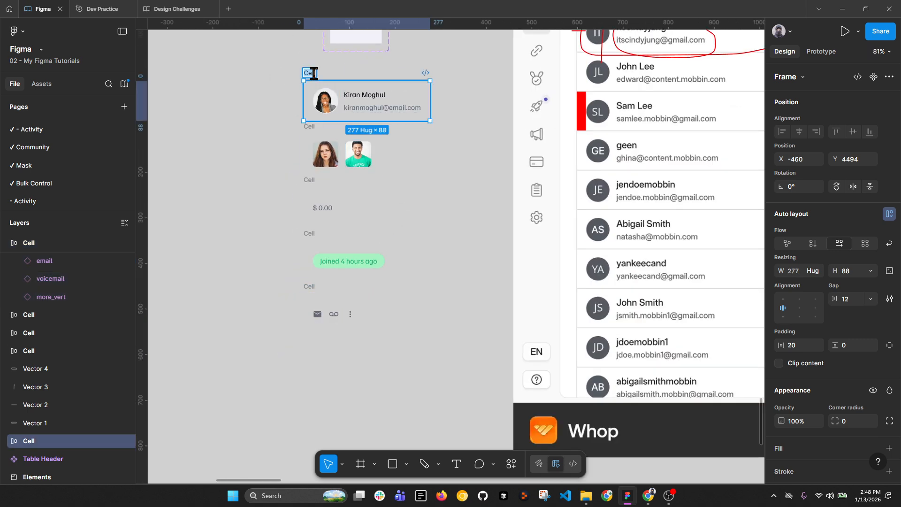
double_click(314, 74)
type("7")
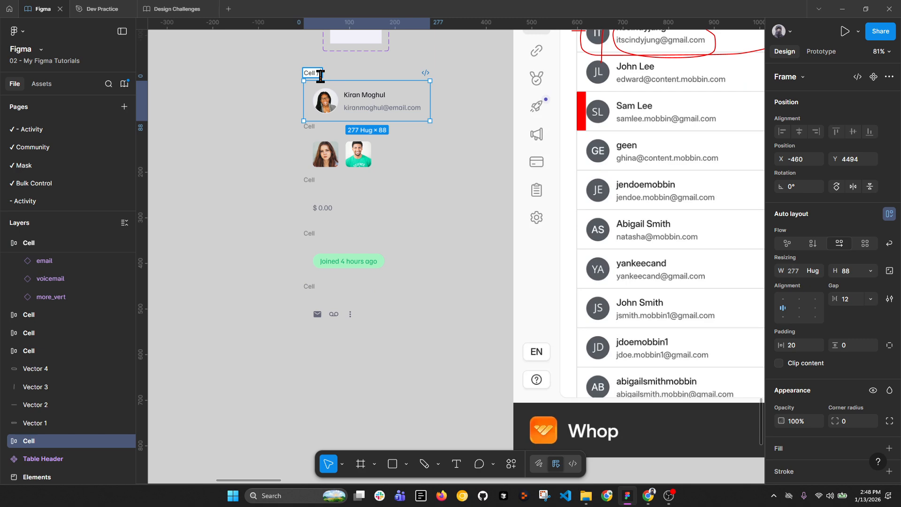
type(" Name")
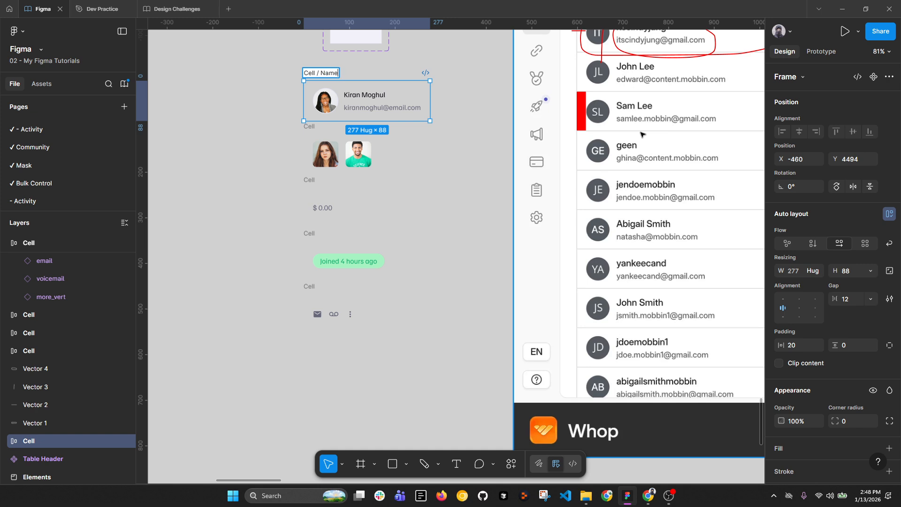
type(", Email and")
key("BackSpace")
key("BackSpace")
type("& Avatar")
key("Return")
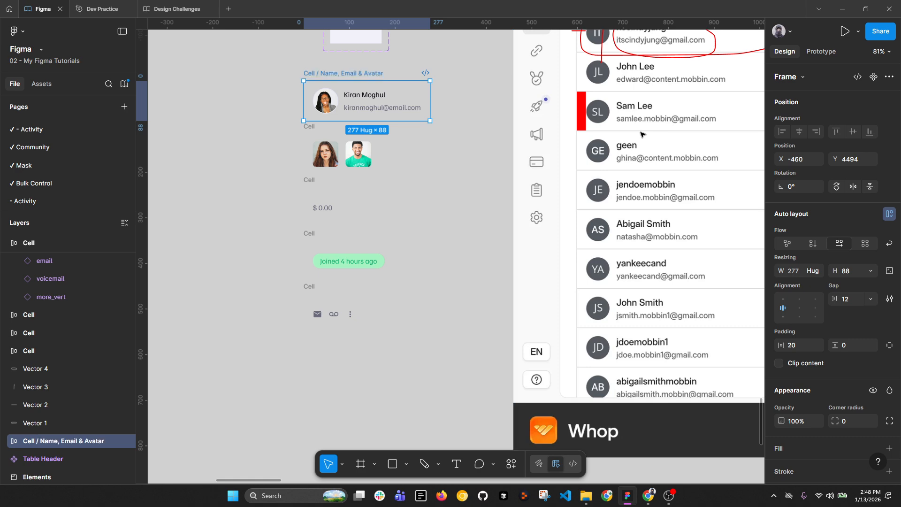
double_click(309, 121)
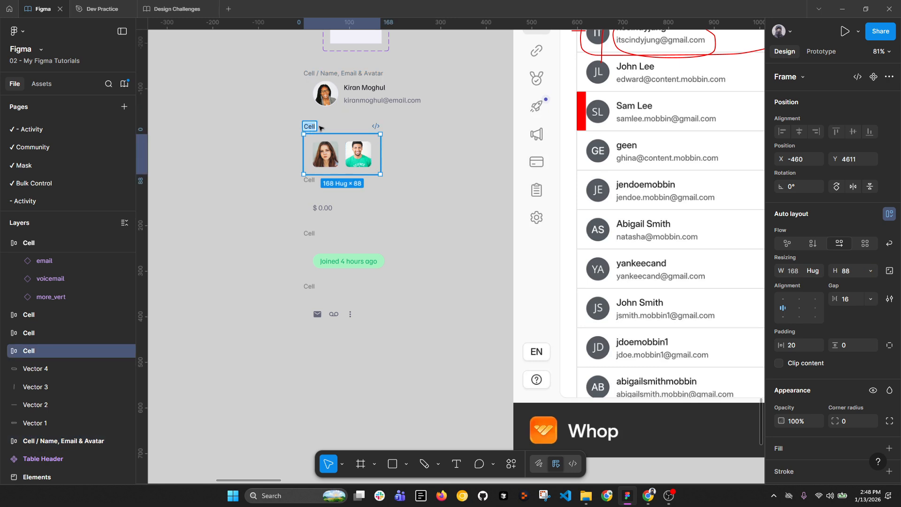
key("ctrl+z")
left_click(312, 125)
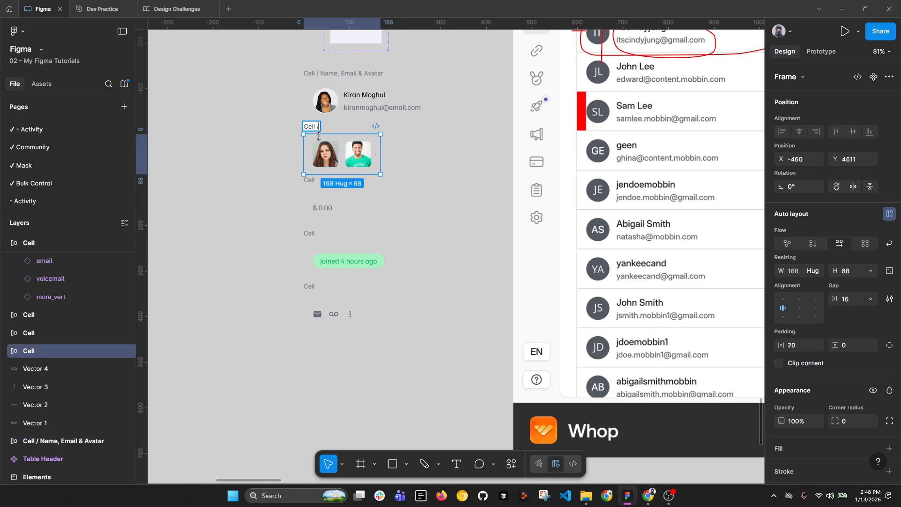
type("Images")
key("Return")
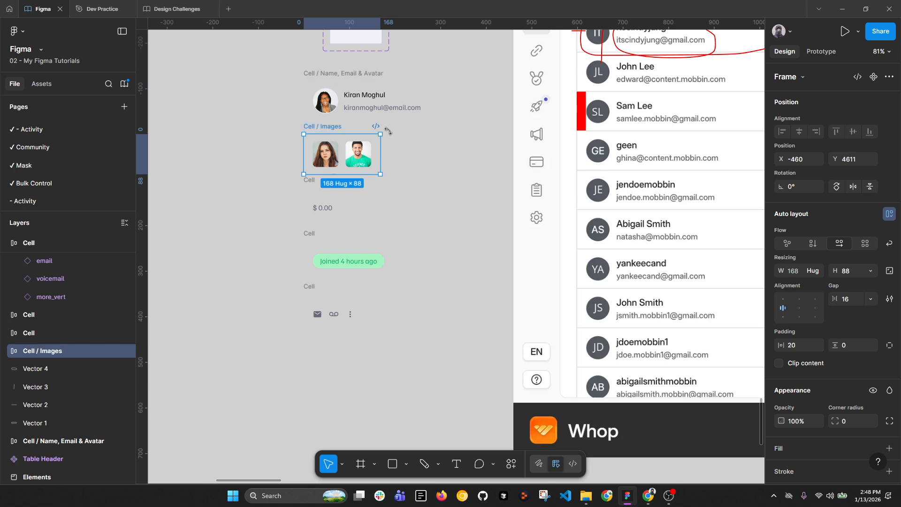
Step: Rename the other cells 'Cell / Text', 'Cell / Chip' and 'Cell / Icons', then select all five
double_click(312, 181)
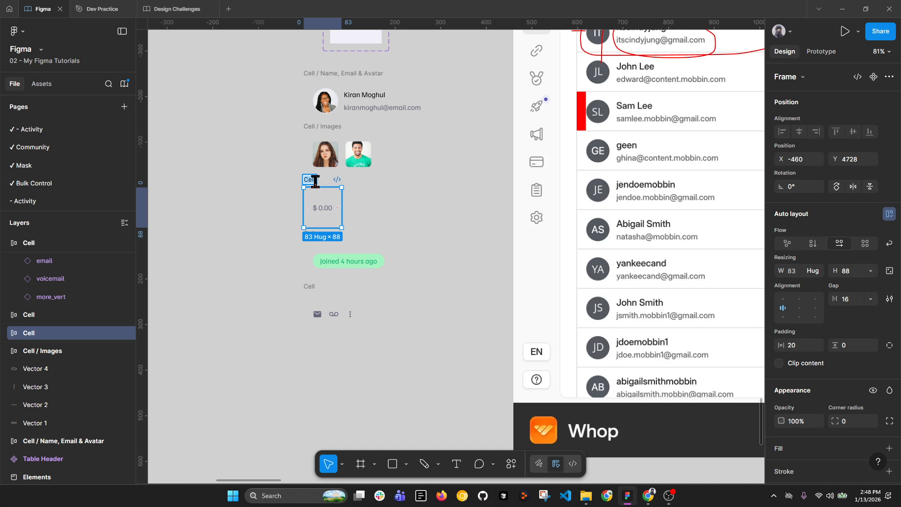
left_click(315, 181)
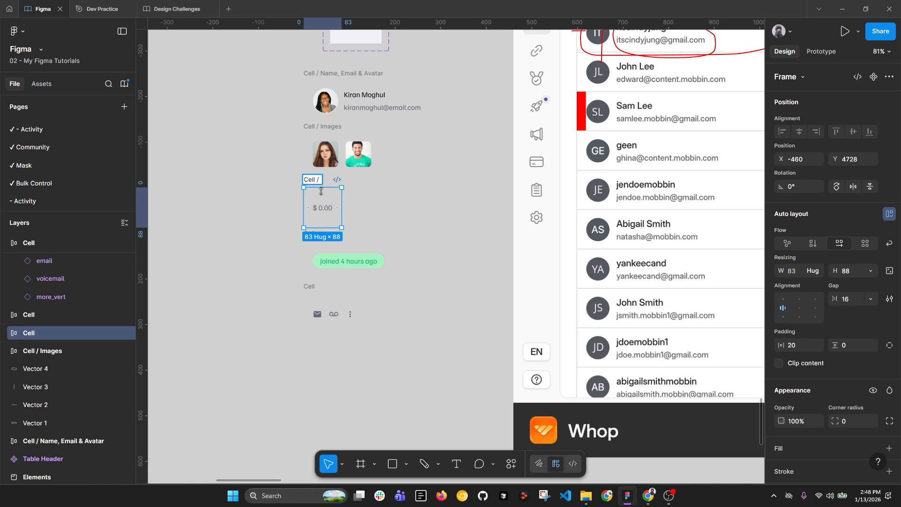
type("/ Text")
key("Return")
left_click(315, 254)
double_click(310, 233)
left_click(317, 235)
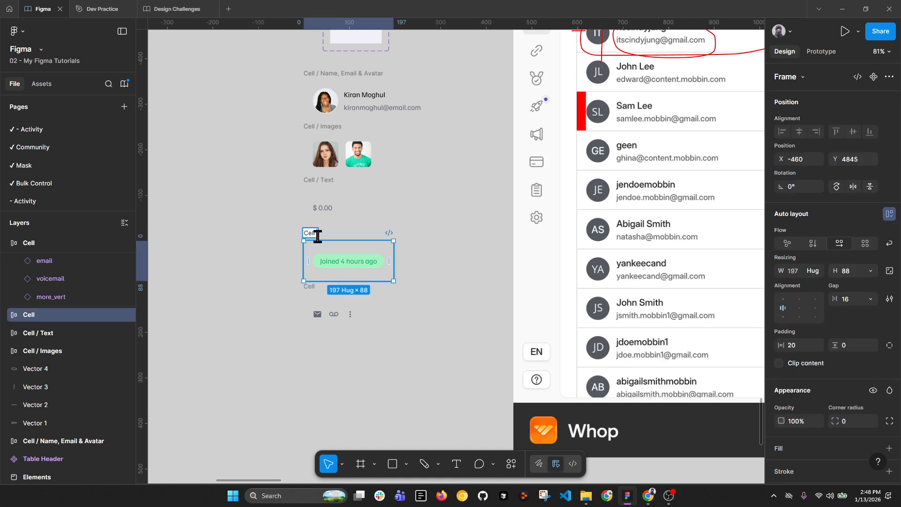
type("/ Chip")
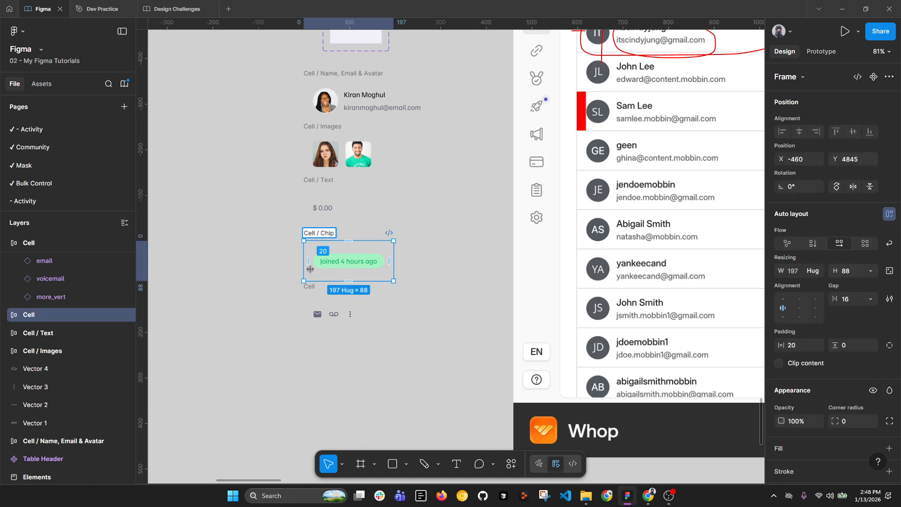
double_click(310, 286)
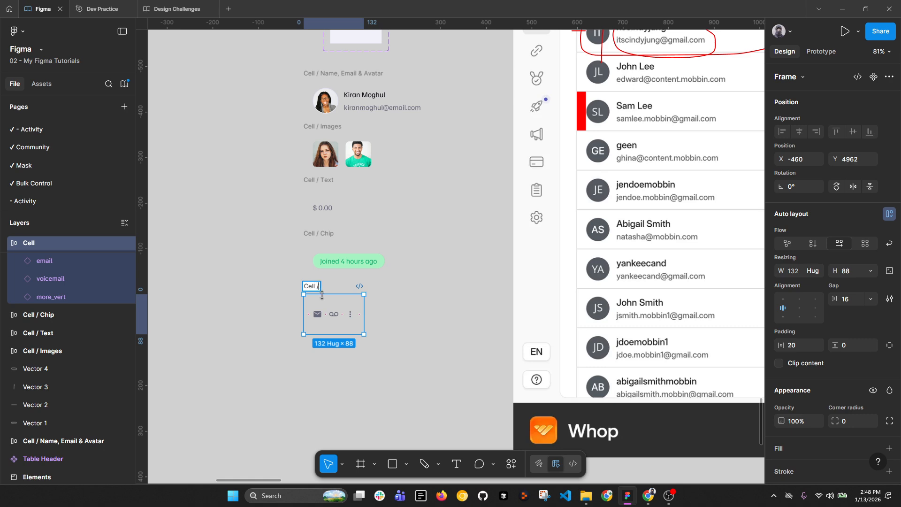
type("/ Icons")
key("Return")
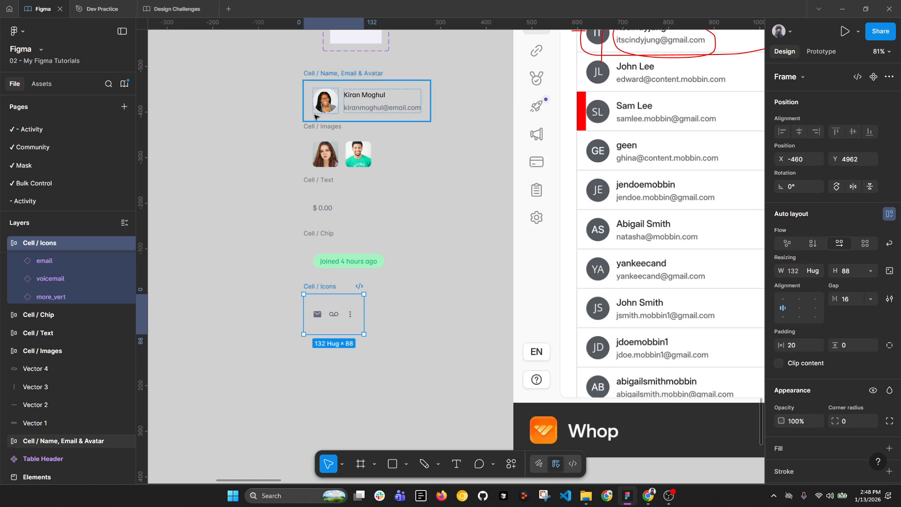
left_click_drag(280, 69, 475, 337)
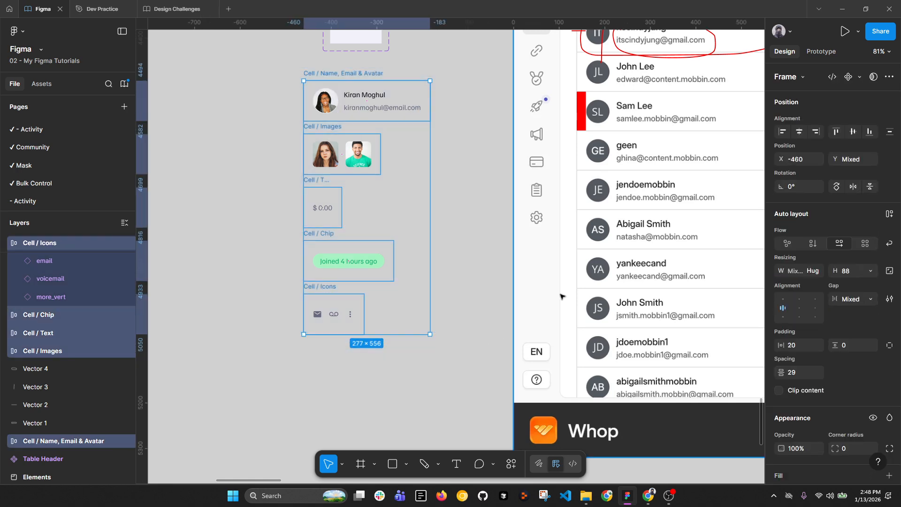
Step: Combine the five cell frames into one component set with variants
left_click(860, 76)
left_click(849, 124)
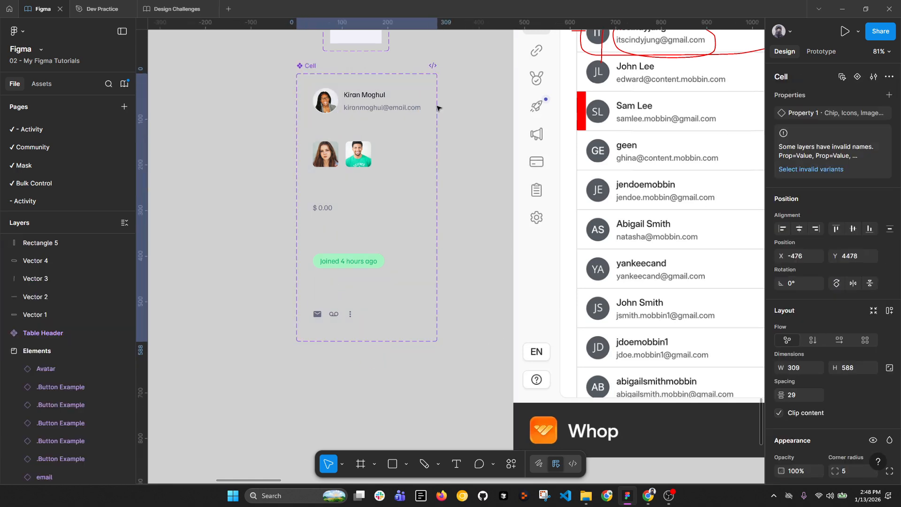
double_click(811, 114)
key("Return")
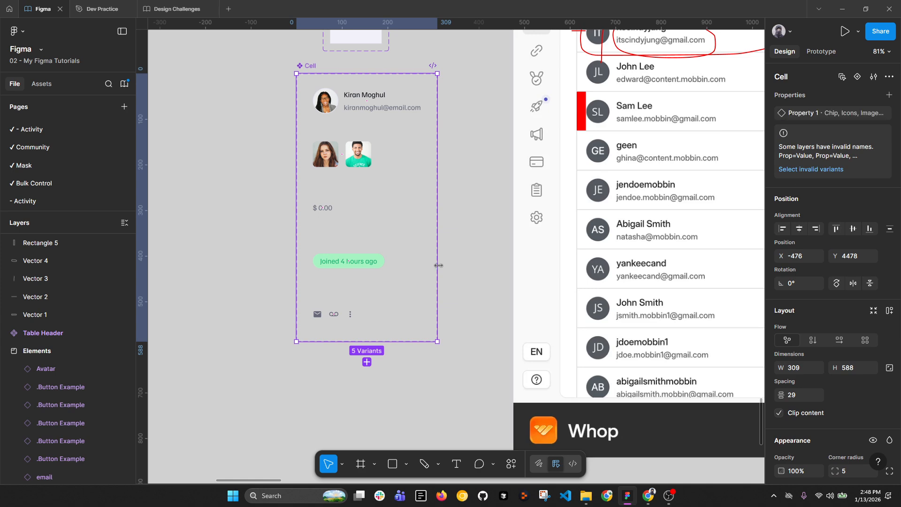
Step: Set the first variant's property value to 'Name & Email & Avatar'
left_click(353, 160)
left_click(336, 209)
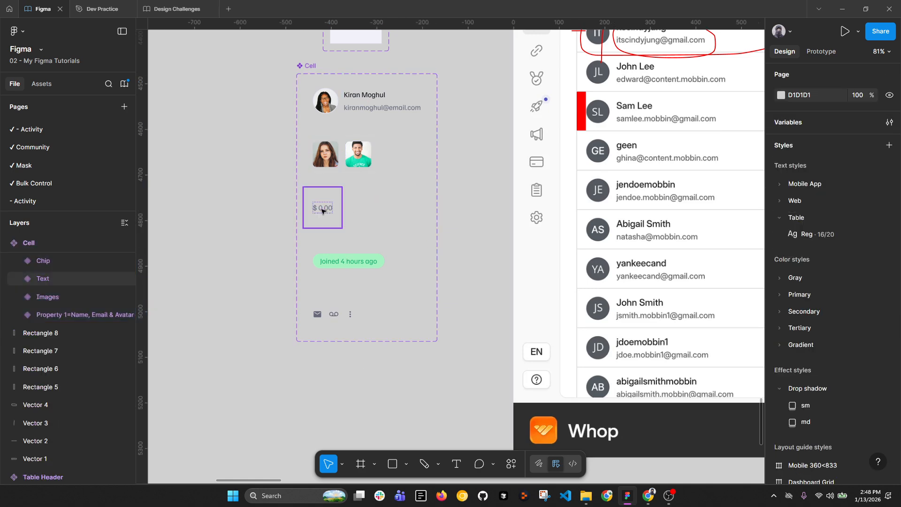
left_click(369, 261)
left_click(351, 313)
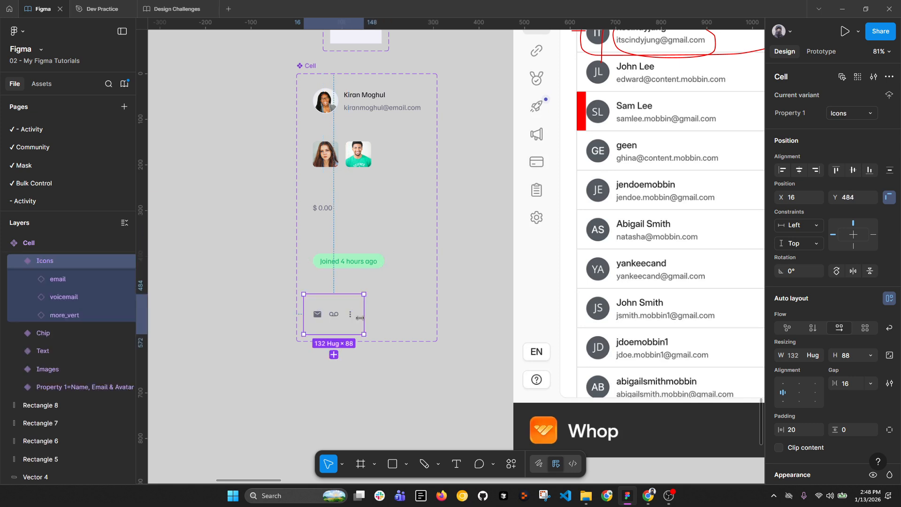
left_click(378, 107)
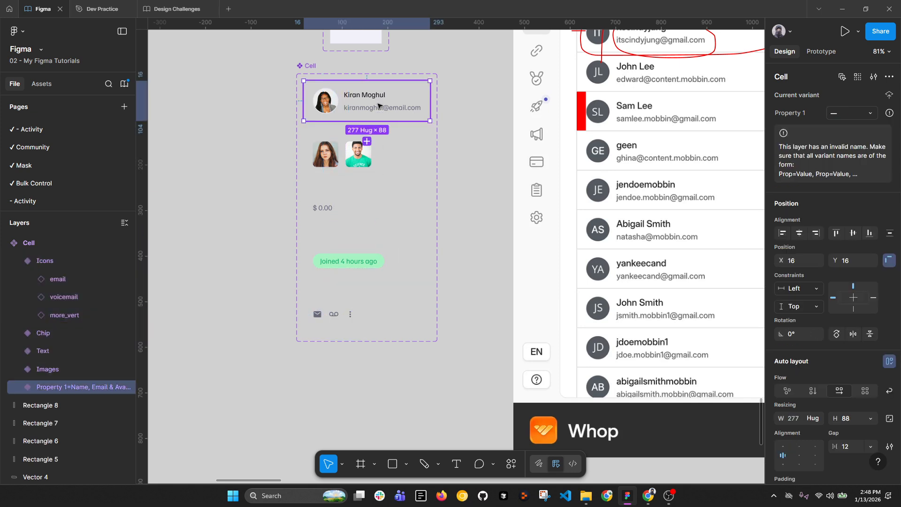
left_click(873, 115)
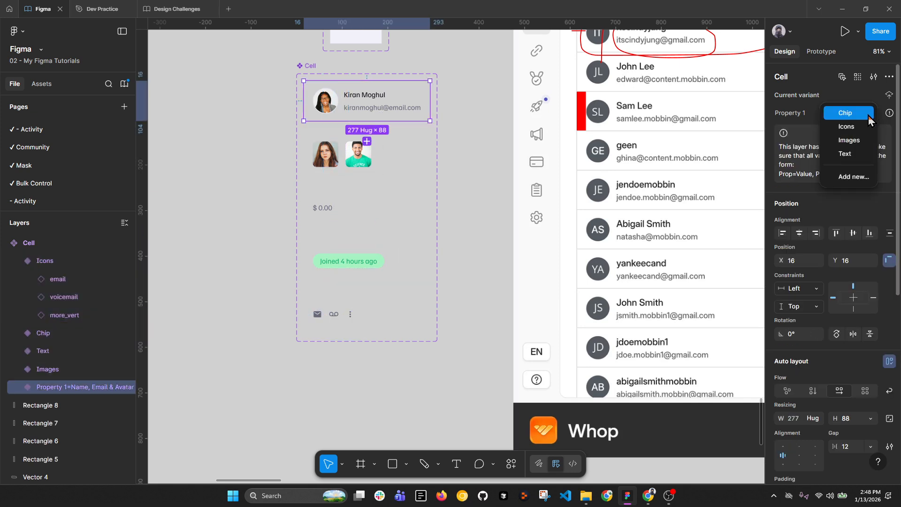
left_click(850, 183)
type("Nae")
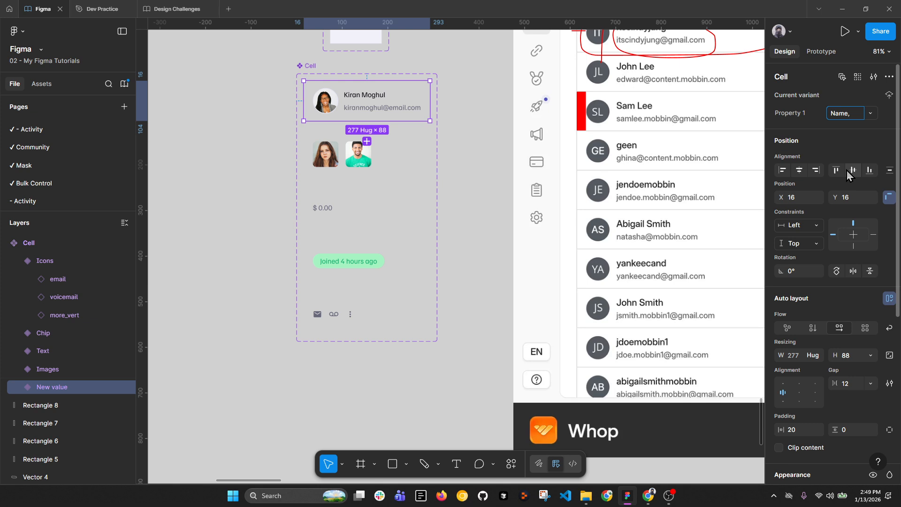
type("ail and ")
type("Avatar")
key("Return")
left_click(853, 113)
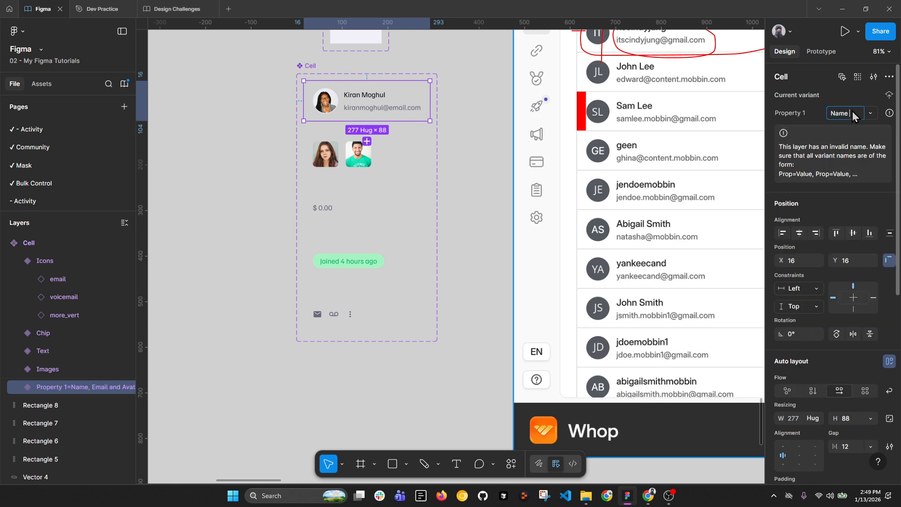
type("Name & Email")
type(" & Avatar")
key("Return")
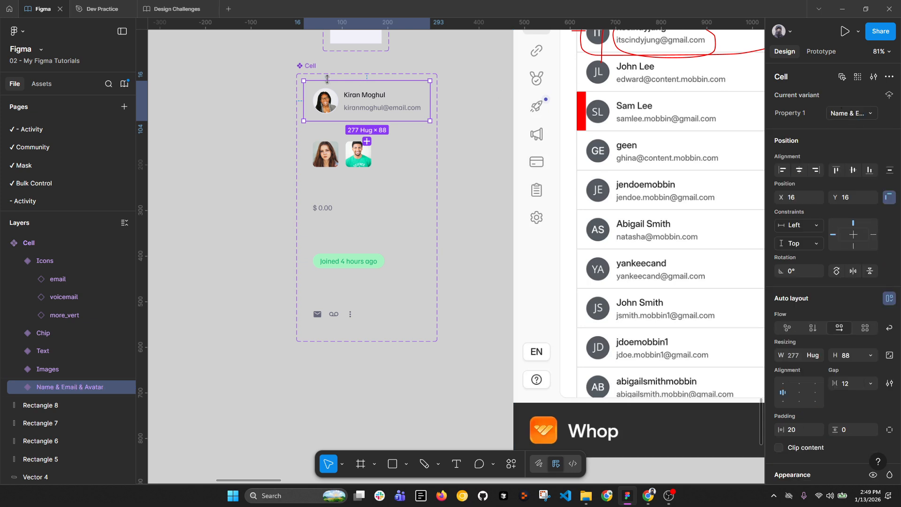
Step: Reorder the variant values with Icons last and rename the property to 'Type'
left_click(339, 73)
left_click(874, 113)
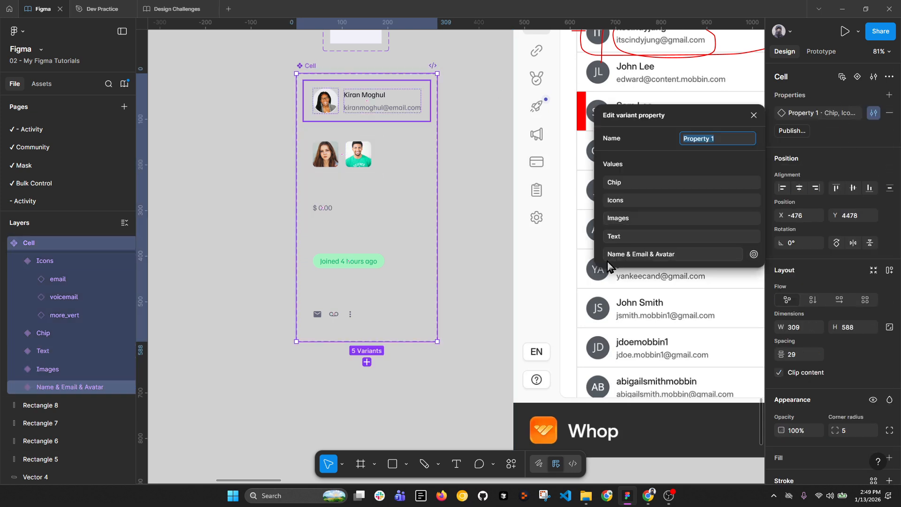
left_click_drag(601, 250, 605, 202)
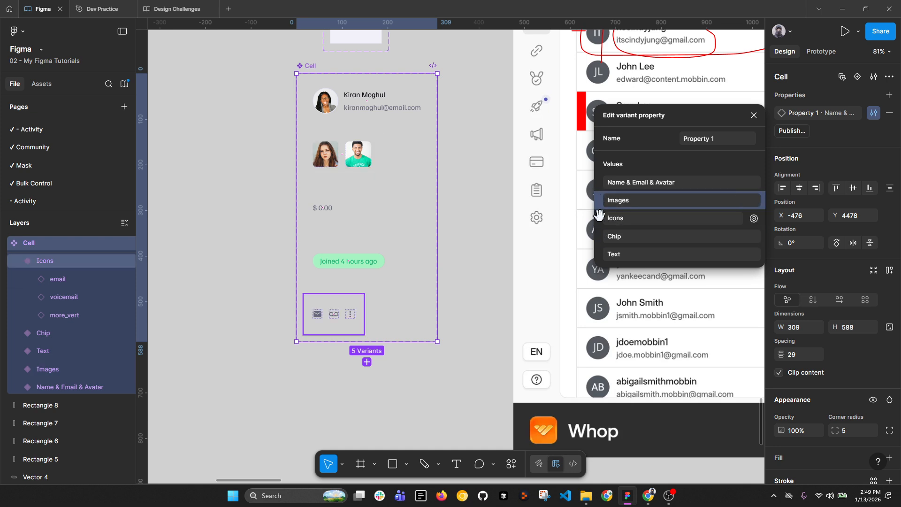
left_click_drag(610, 270, 612, 263)
left_click(716, 139)
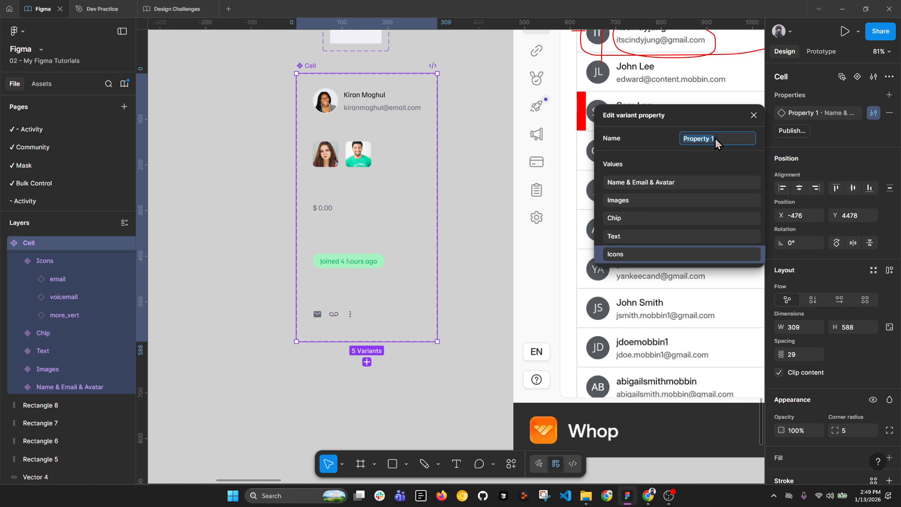
type("Type")
key("Return")
left_click(245, 109)
scroll(279, 112, "down", 2)
Step: Create a 1440×1024 Desktop frame below the reference screens
scroll(280, 114, "down", 3)
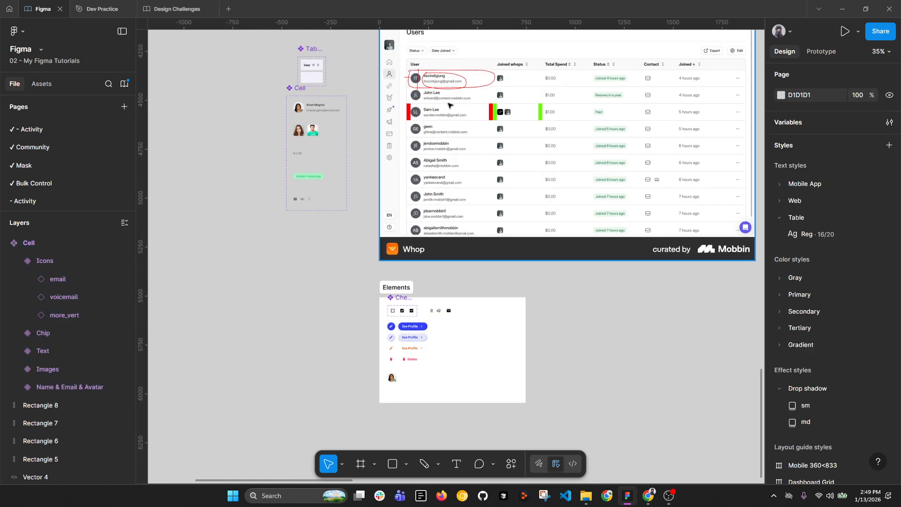
left_click_drag(535, 272, 462, 273)
key("f")
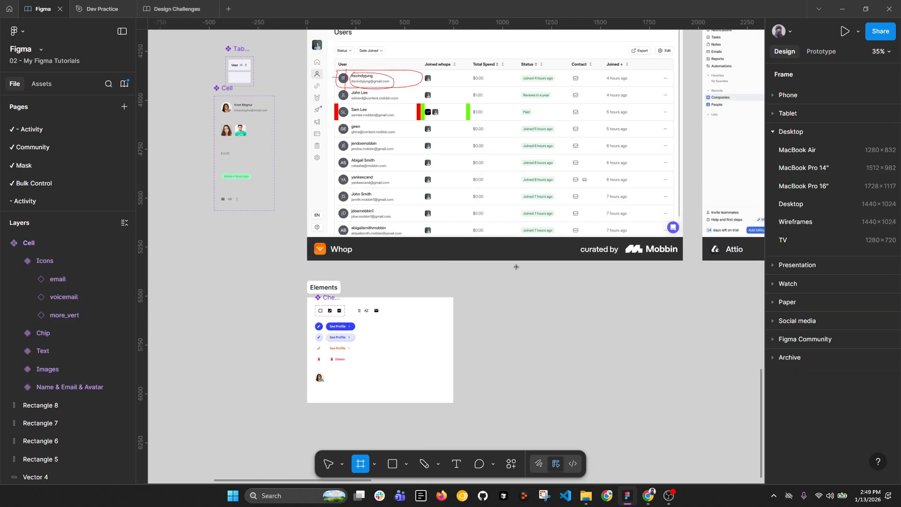
left_click(814, 208)
scroll(584, 272, "down", 3)
left_click_drag(656, 252, 364, 281)
Step: Move the Table Header and Cell components to the right of Desktop - 1
scroll(302, 252, "up", 5)
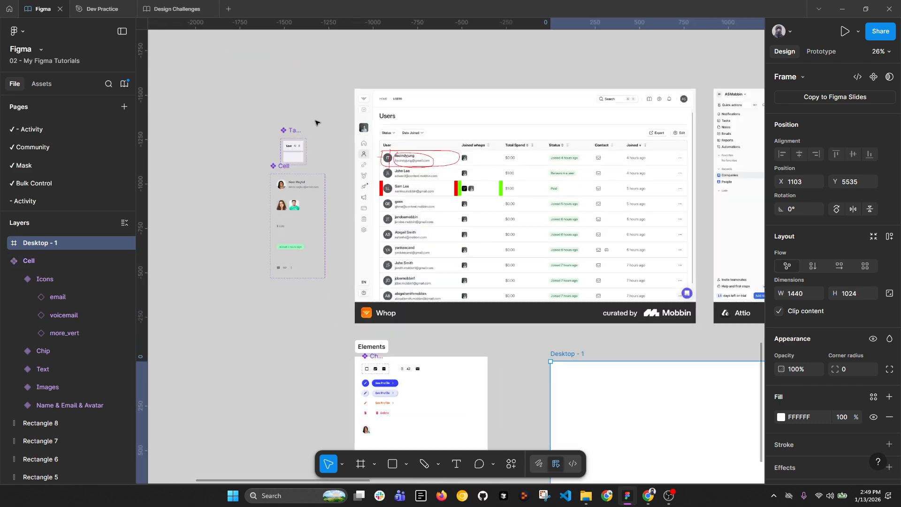
left_click(293, 131)
left_click(283, 165, "shift")
scroll(282, 136, "down", 2)
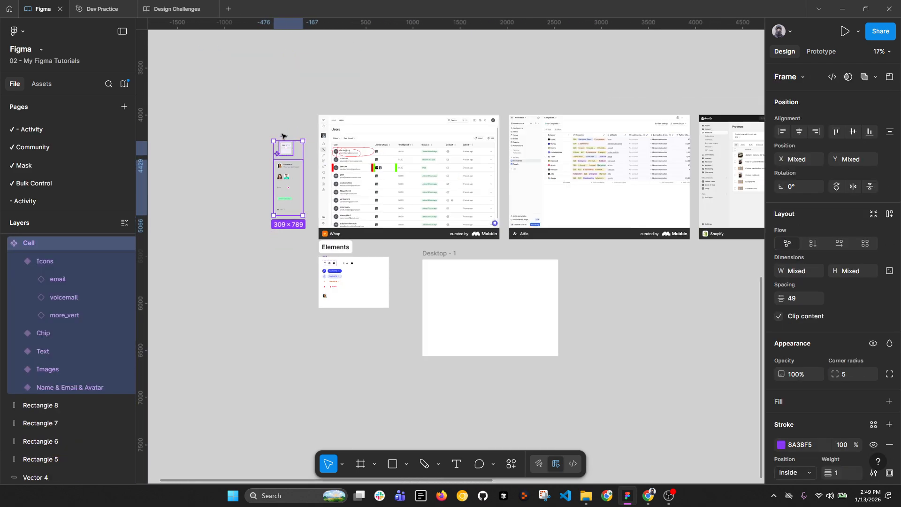
left_click_drag(282, 136, 579, 255)
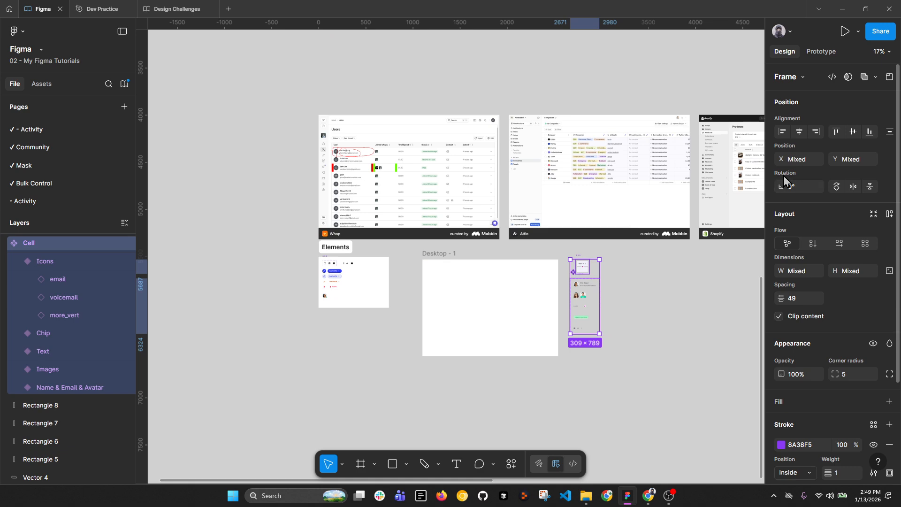
scroll(404, 167, "up", 5)
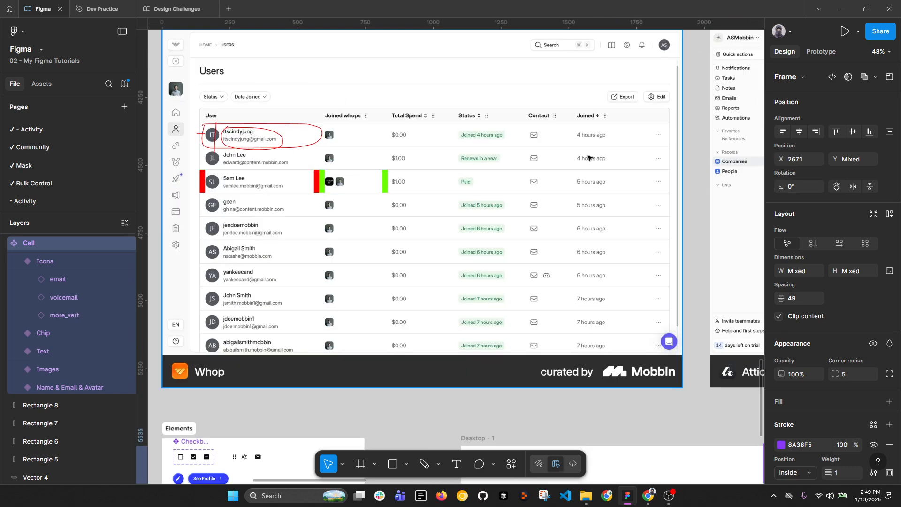
scroll(587, 138, "down", 1)
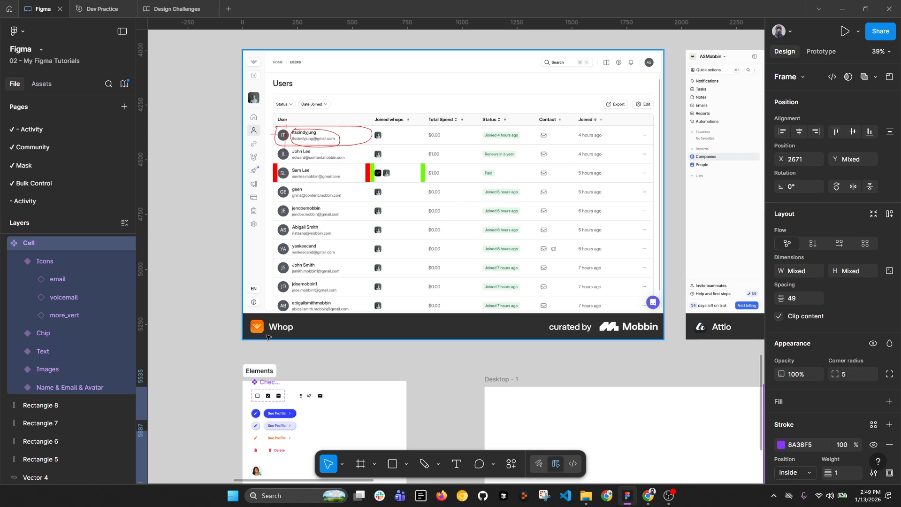
scroll(387, 153, "up", 3)
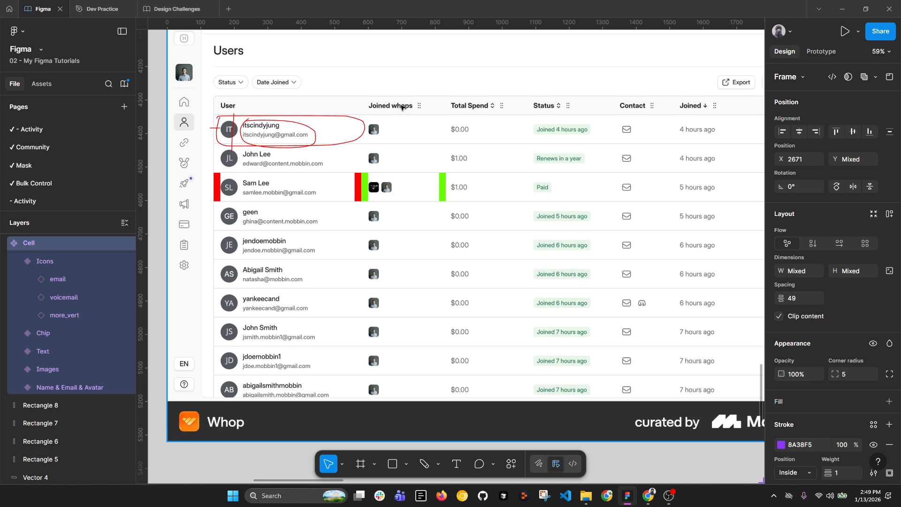
scroll(400, 109, "down", 4)
left_click_drag(476, 198, 356, 175)
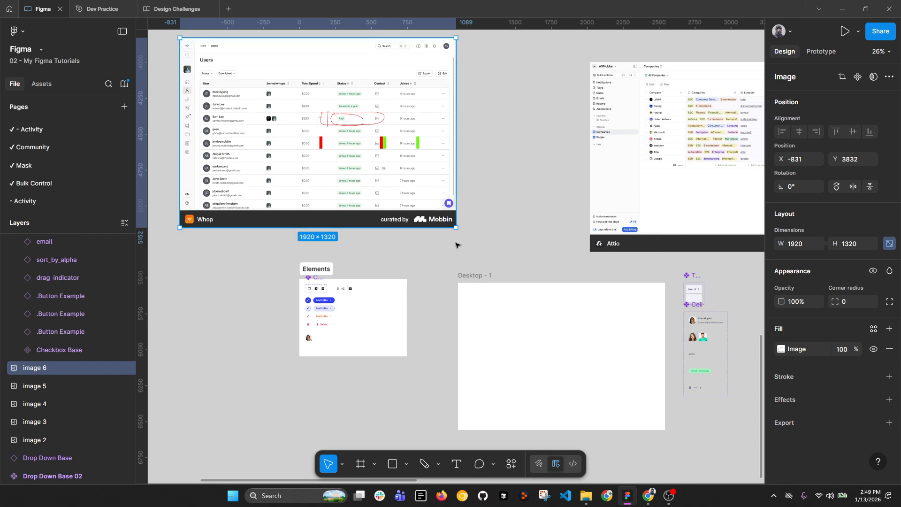
key("ctrl+z")
key("ctrl+z")
Step: Delete the red annotation shapes from the Whop screenshot
scroll(371, 130, "up", 1)
scroll(371, 132, "up", 1)
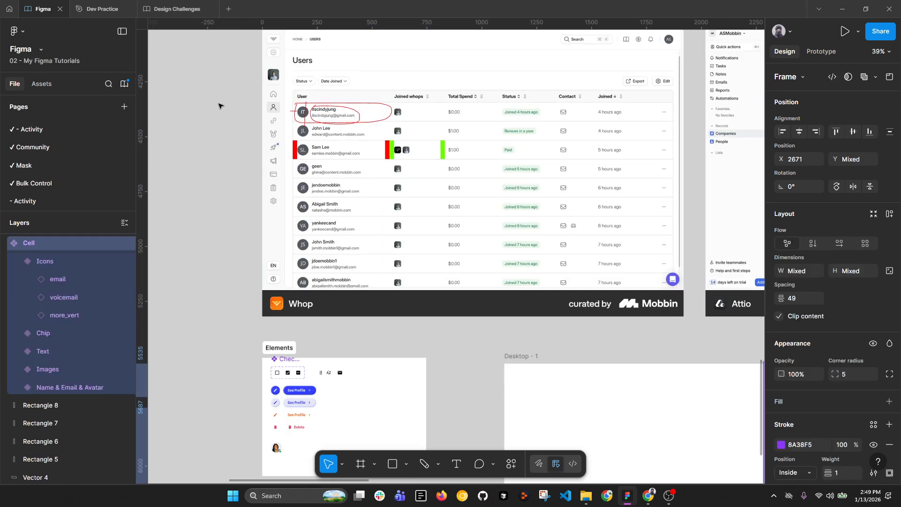
mouse_move(221, 104)
left_mouse_down()
mouse_move(533, 197)
mouse_move(559, 184)
left_mouse_up()
key("Delete")
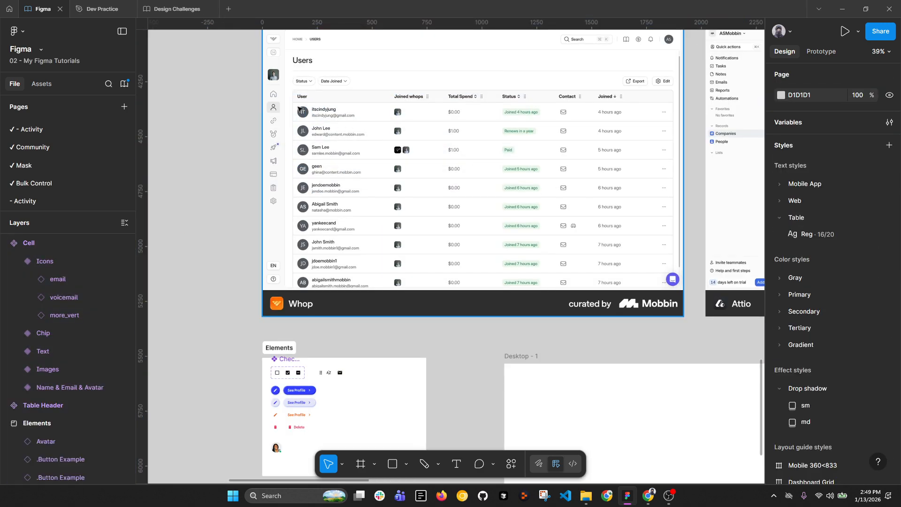
Step: Select the Desktop - 1 frame and centre it in view
left_click_drag(627, 169, 416, 82)
scroll(376, 179, "down", 1)
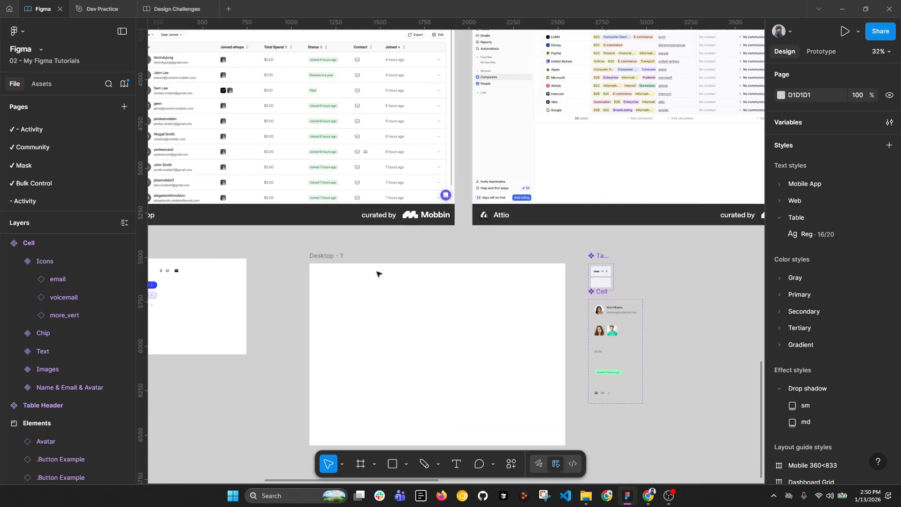
left_click(379, 276)
left_click_drag(391, 306, 390, 231)
scroll(390, 238, "up", 1)
scroll(390, 242, "up", 1)
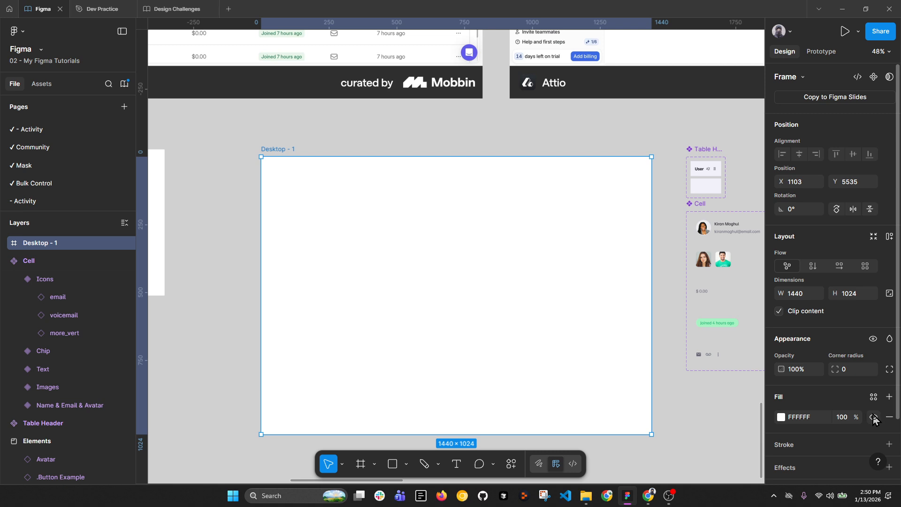
scroll(882, 416, "down", 2)
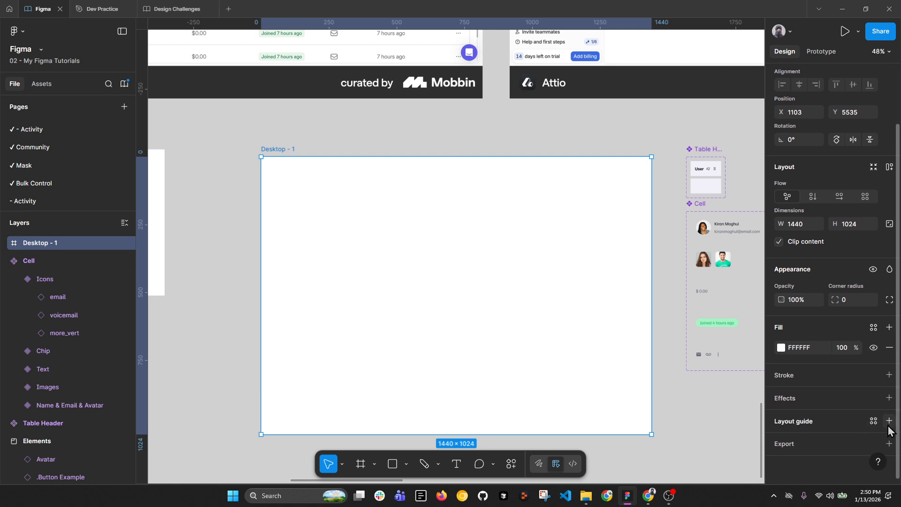
Step: Add a columns layout guide with count 12, margin 32 and gutter 20
left_click(889, 421)
left_click(781, 441)
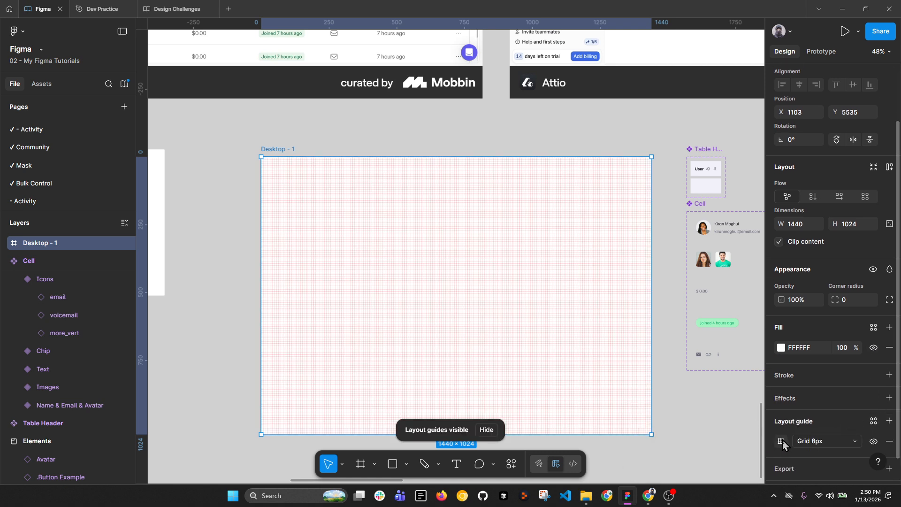
left_click(782, 442)
left_click(662, 415)
left_click(669, 447)
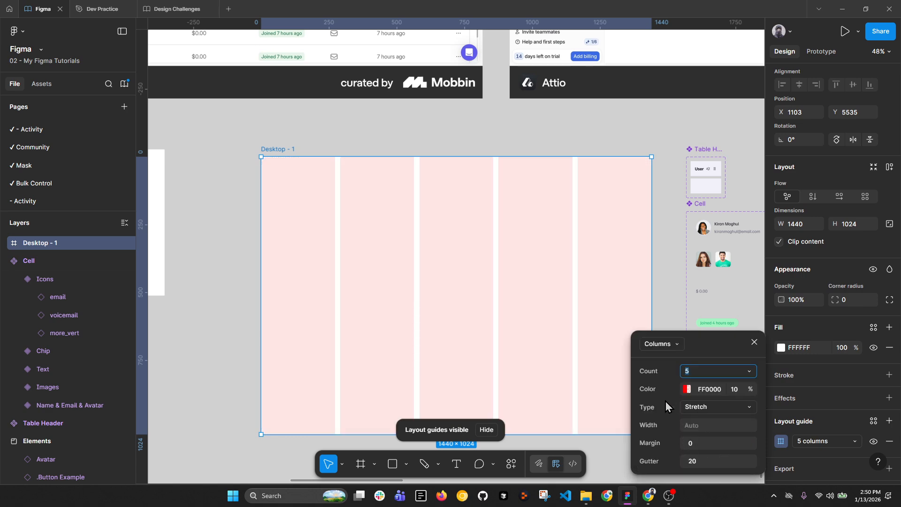
type("12")
key("Return")
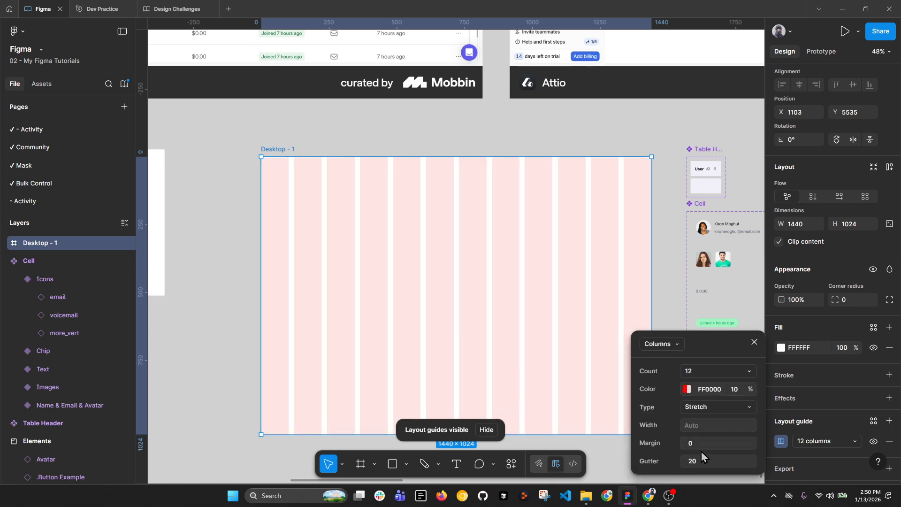
left_click(703, 444)
type("32")
left_click(700, 459)
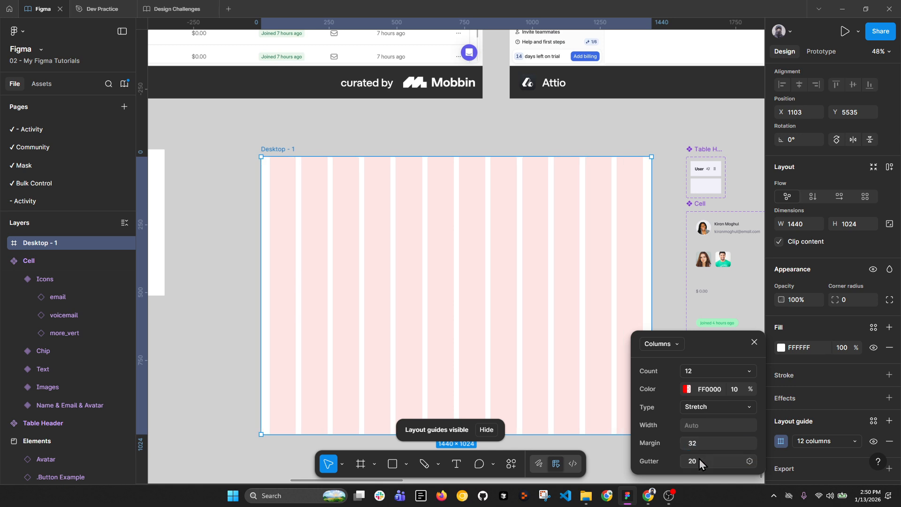
type("24")
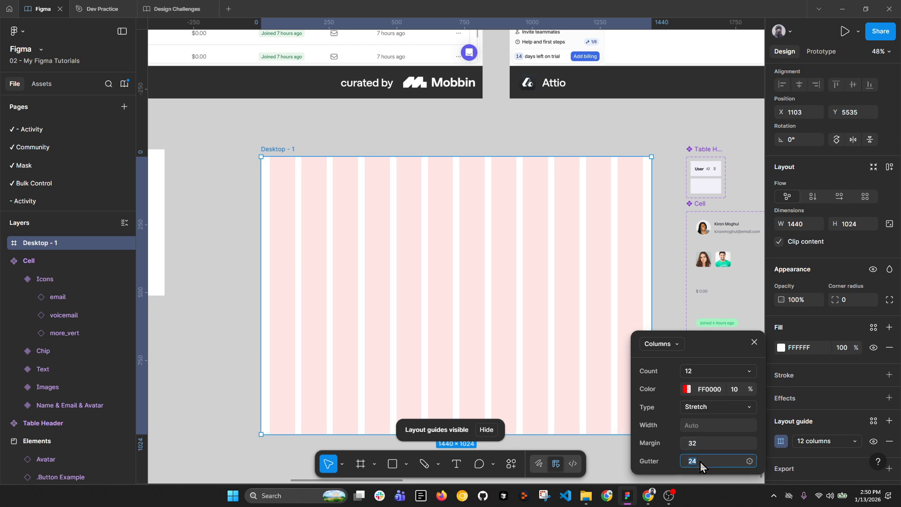
key("BackSpace")
type("0")
key("Return")
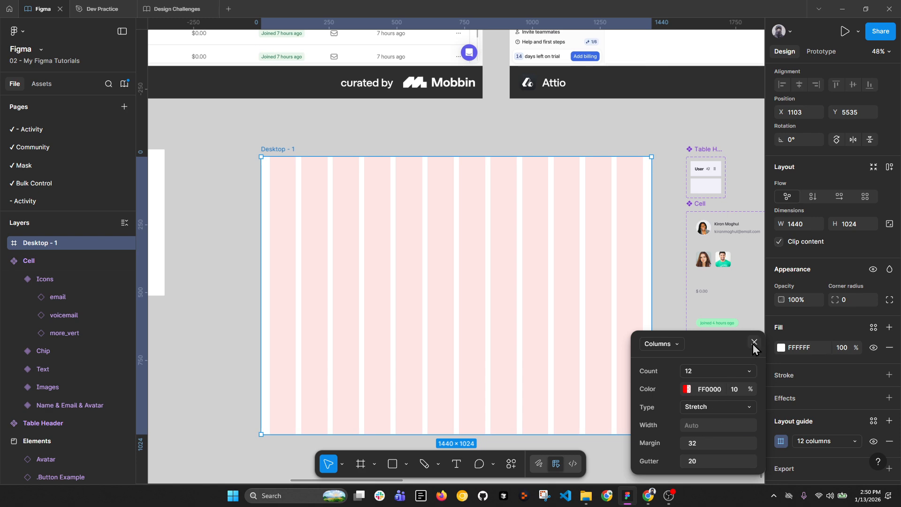
Step: Set the column guide colour's opacity to 5%
left_click(754, 343)
left_click(780, 442)
left_click(740, 390)
key("Return")
left_click(755, 342)
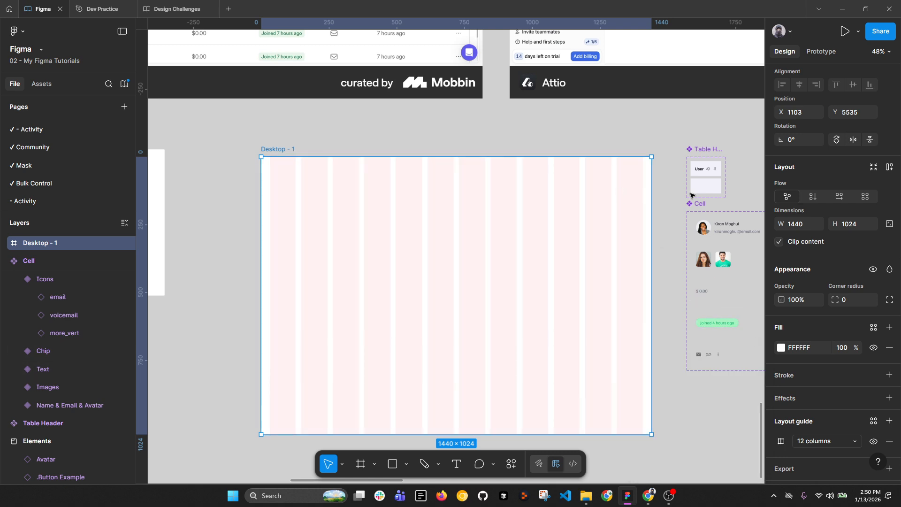
Step: Place the User header cell at the top-left of Desktop - 1
left_click(706, 169)
left_click_drag(706, 169, 284, 179)
scroll(284, 179, "up", 5)
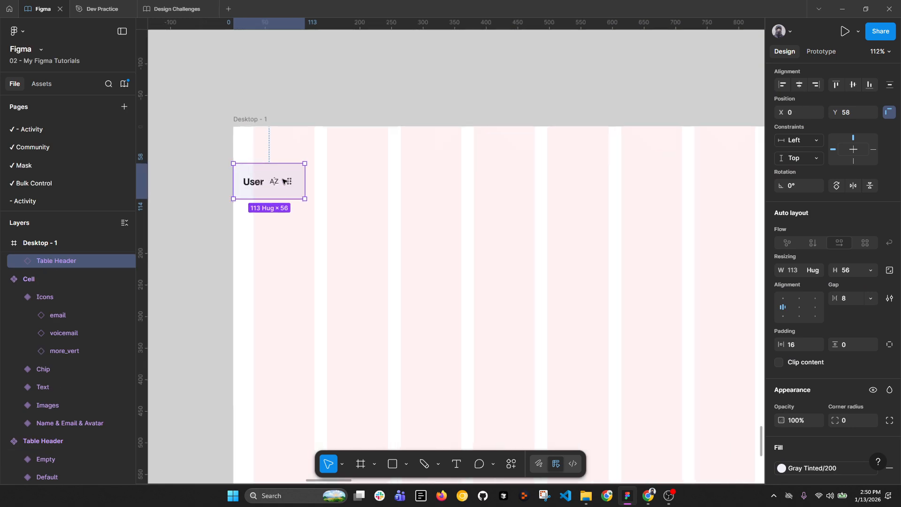
Step: Fill Desktop - 1 with a Gray Tinted style from the Design Challenges library
left_click(288, 157)
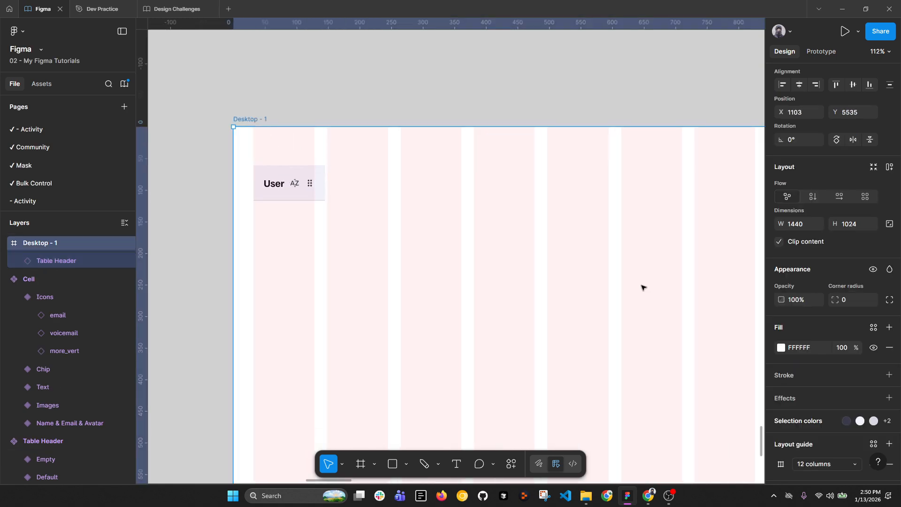
left_click(873, 327)
left_click(660, 291)
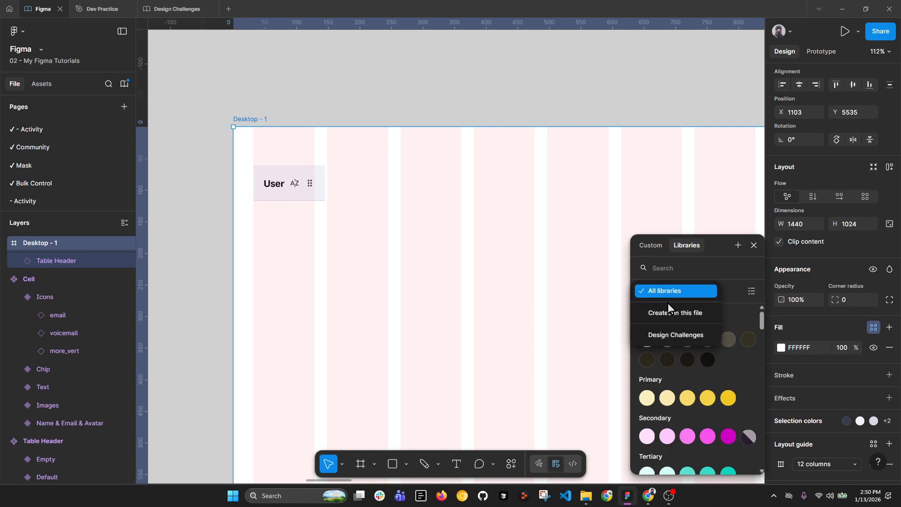
left_click(667, 336)
left_click(666, 361)
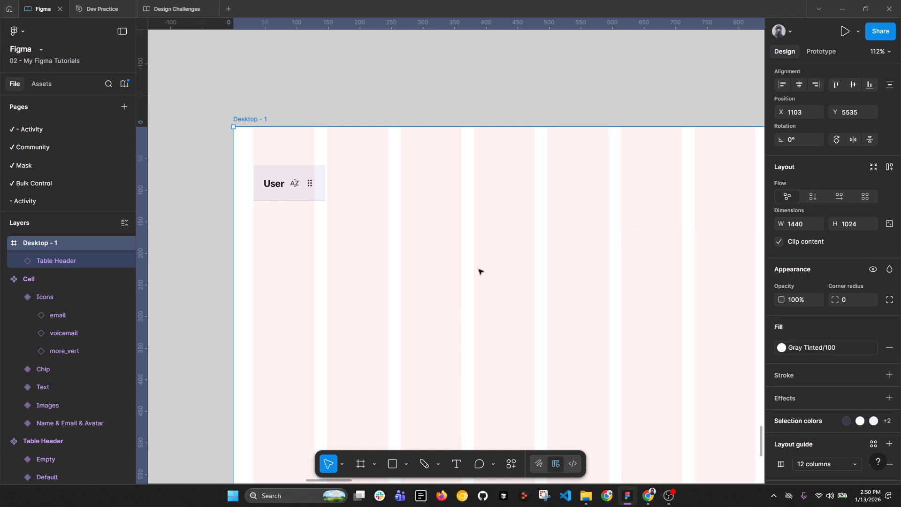
Step: Nudge the User header cell slightly lower in the frame
left_click(287, 184)
left_click_drag(283, 189, 282, 191)
scroll(287, 197, "down", 5)
left_click_drag(300, 137, 392, 264)
scroll(218, 189, "up", 5)
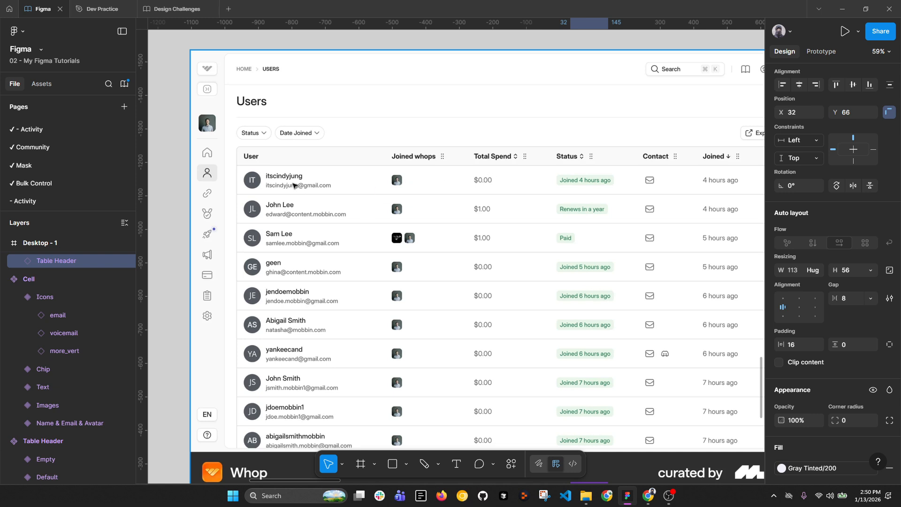
scroll(293, 186, "down", 2)
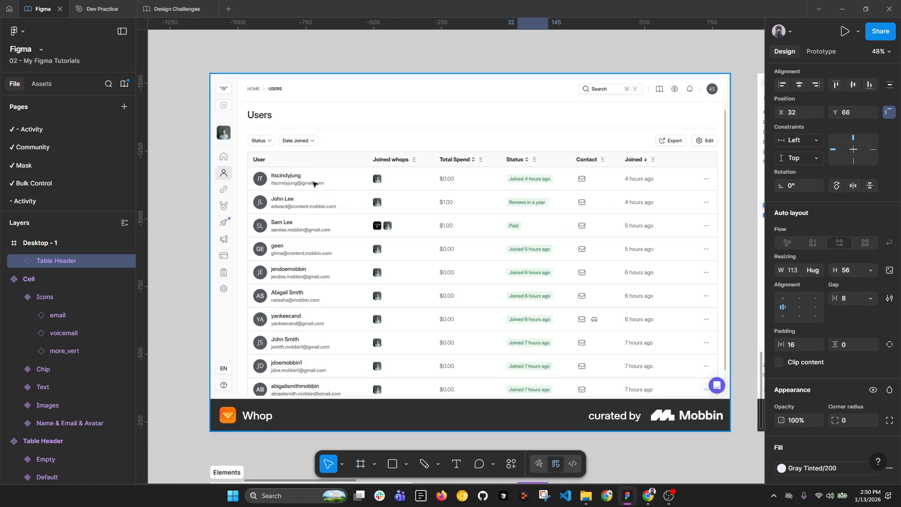
scroll(285, 166, "down", 2)
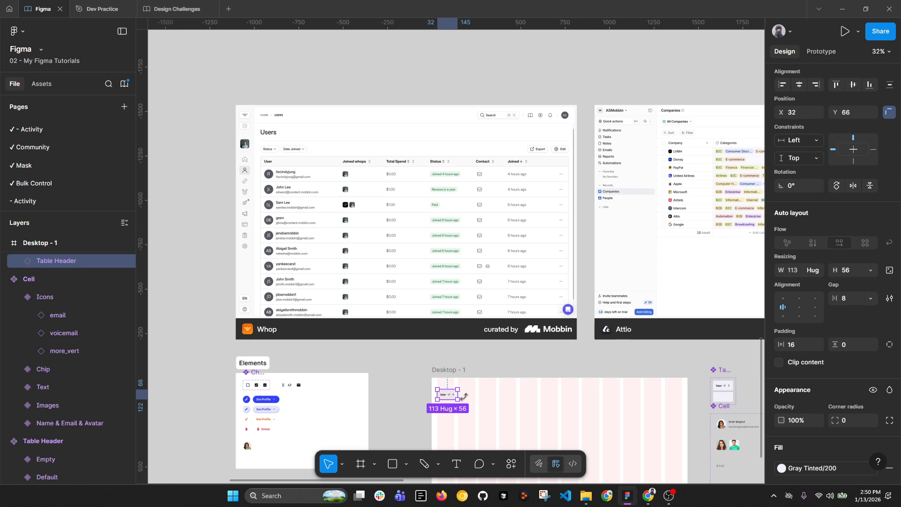
Step: Duplicate the header, wrap both in auto layout, and name the frame 'Table Header'
key("ctrl+d")
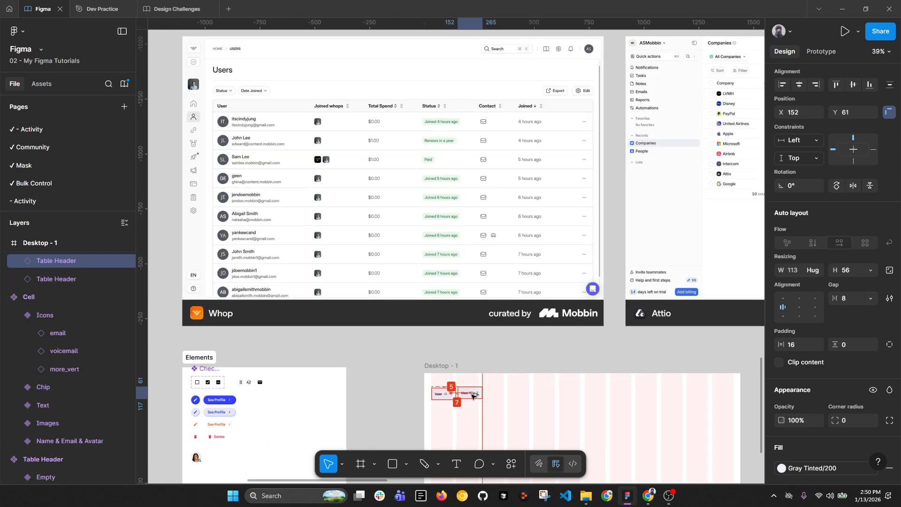
left_click(446, 398, "shift")
key("shift+a")
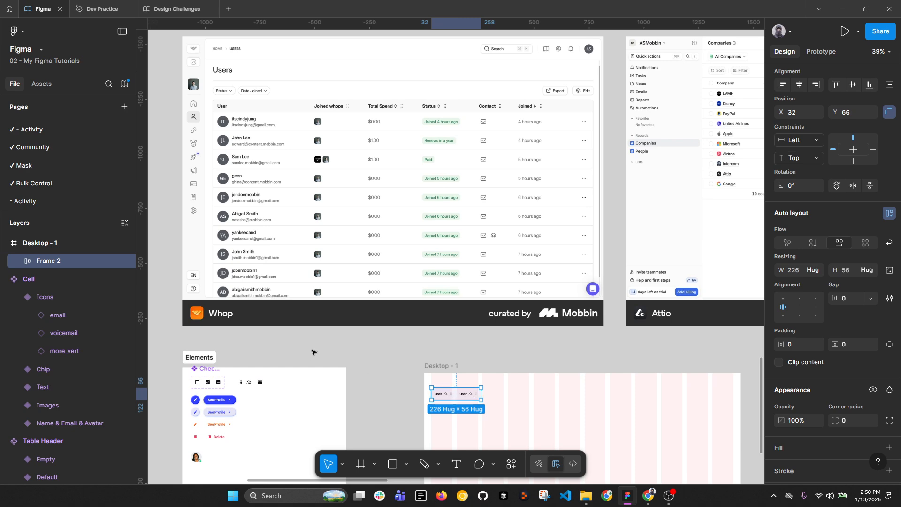
double_click(66, 261)
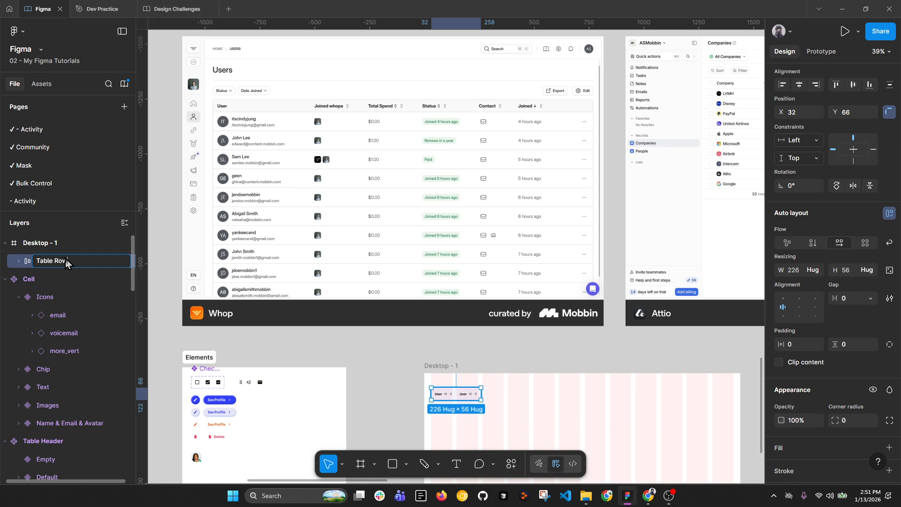
type("Table Header")
key("Return")
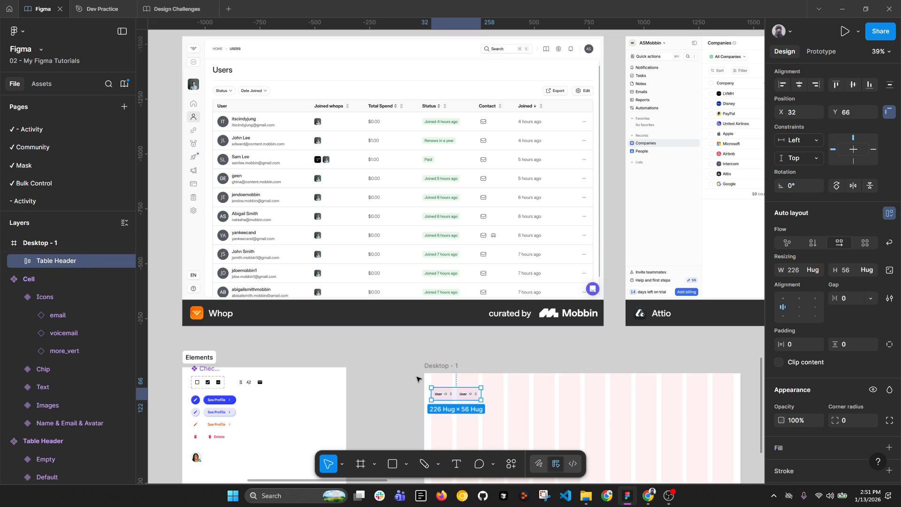
left_click(450, 398)
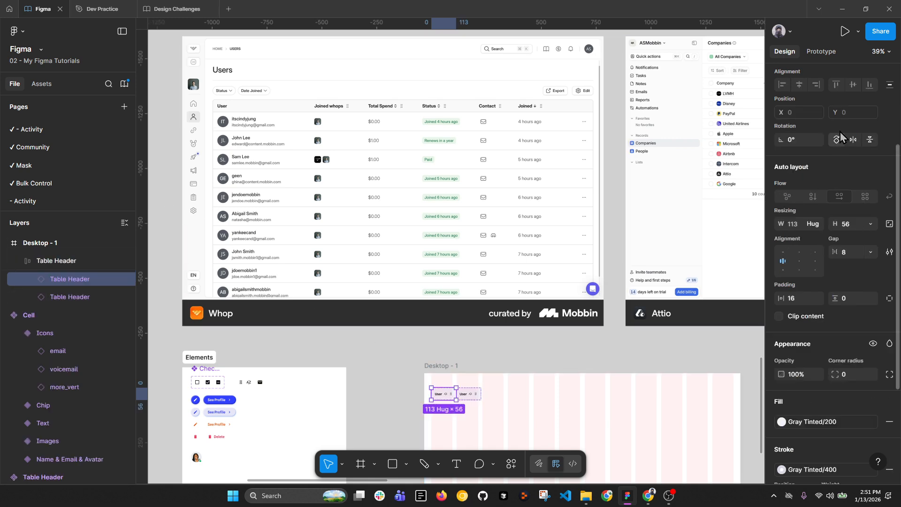
Step: Move the selected header to second place and relabel it 'Joined Whop'
left_click_drag(444, 394, 463, 391)
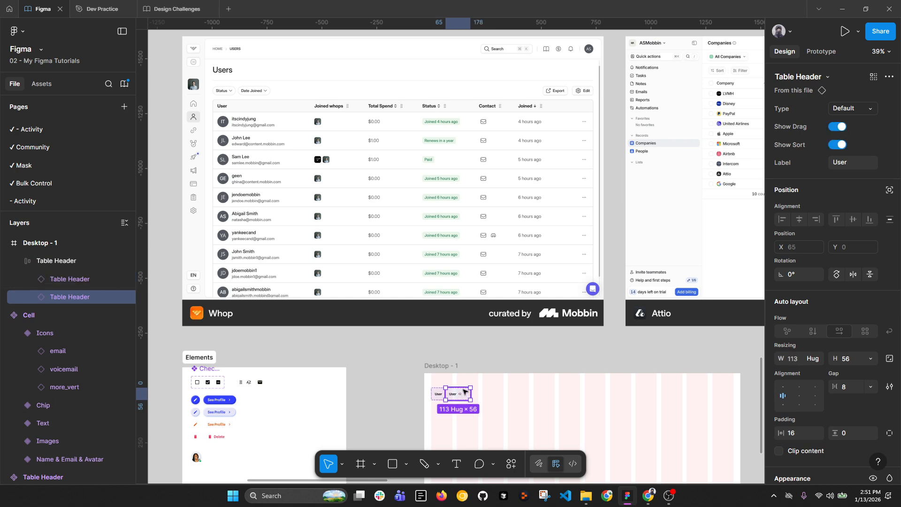
left_click(850, 165)
type("Joined Whop")
key("Return")
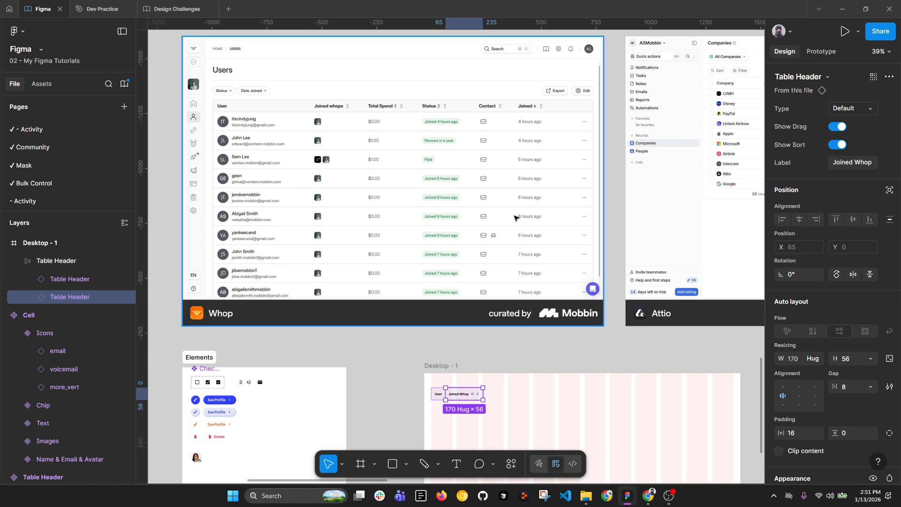
Step: Duplicate the header into 'Total Spend', 'Status' and 'Contact' headers
key("ctrl+d")
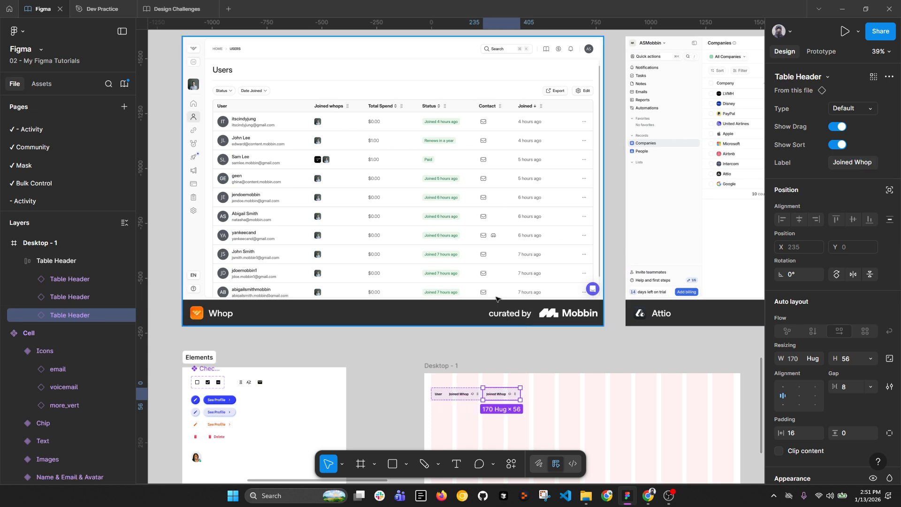
left_click(861, 165)
type("Total Spend")
key("Return")
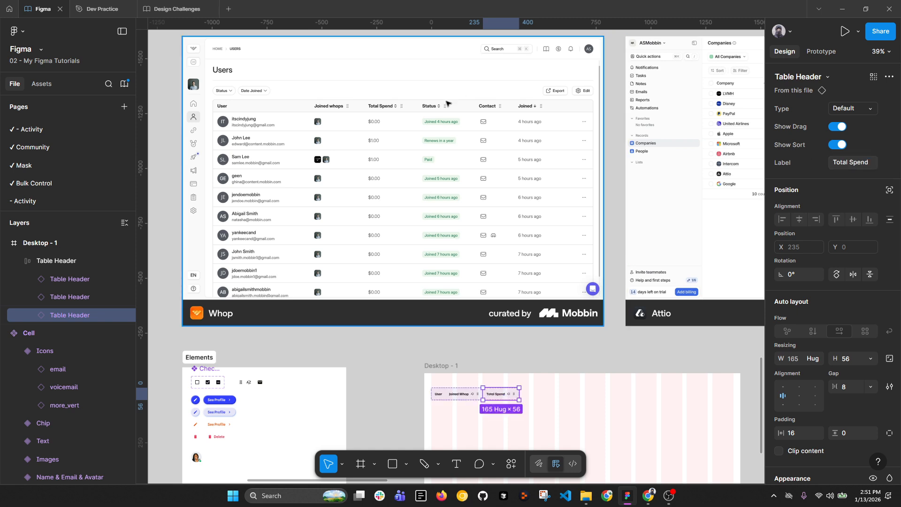
key("ctrl+d")
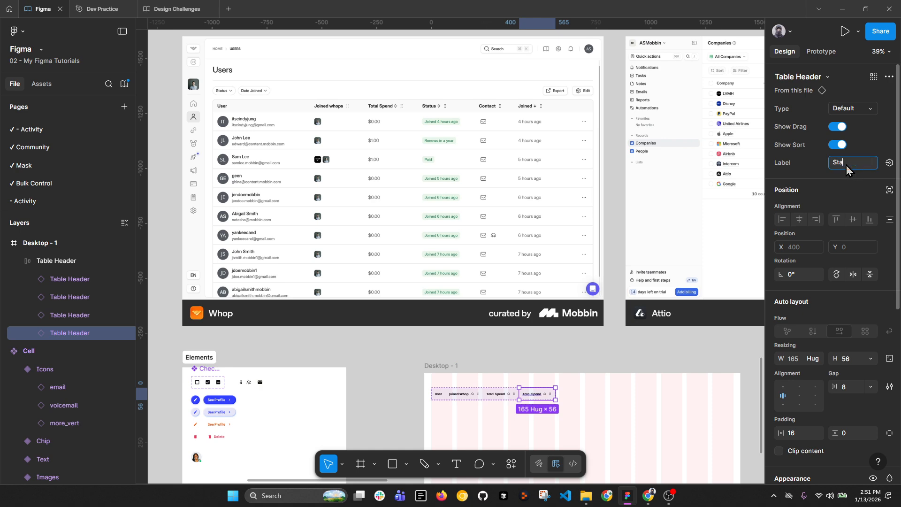
key("Return")
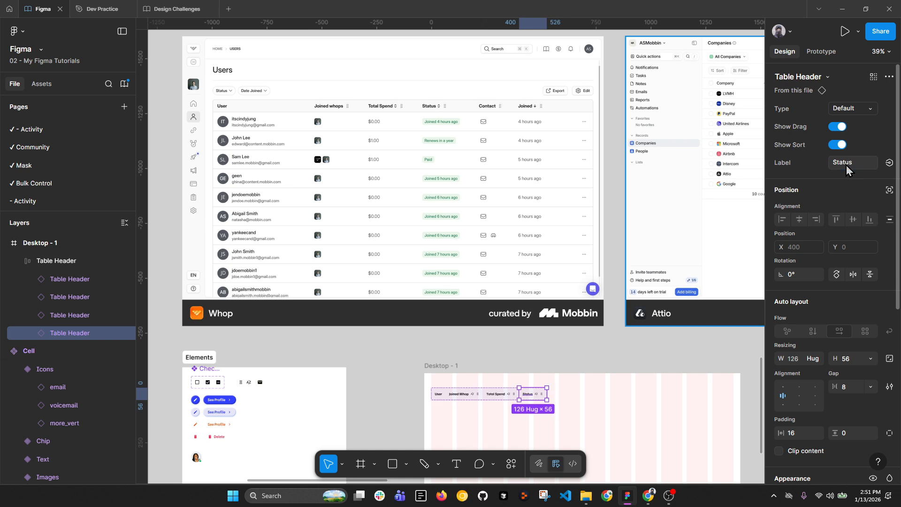
key("ctrl+d")
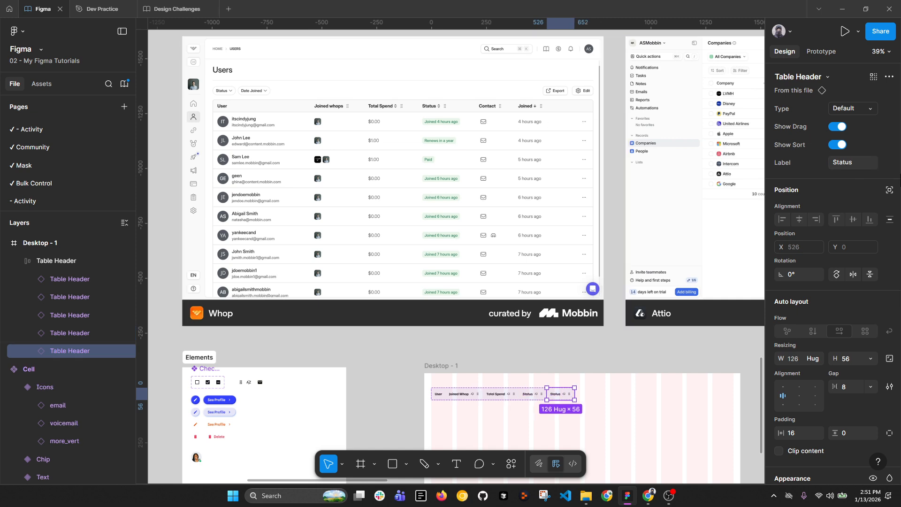
left_click(859, 163)
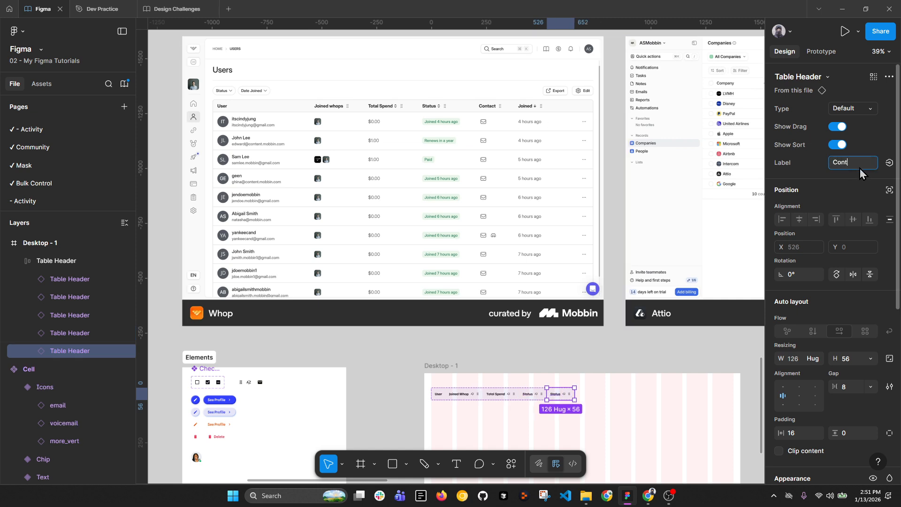
type("Contact")
key("Return")
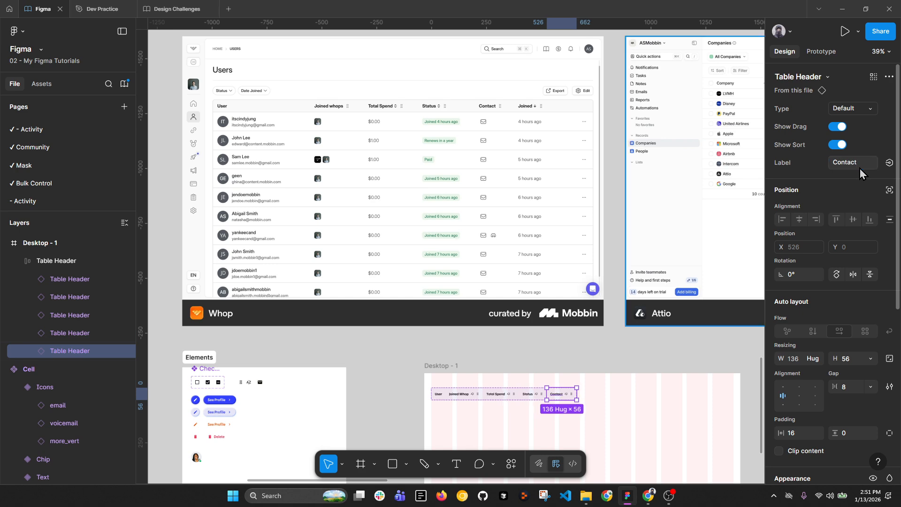
Step: Add a 'Joined' header and a final Empty-type header, then select the whole header row
key("ctrl+d")
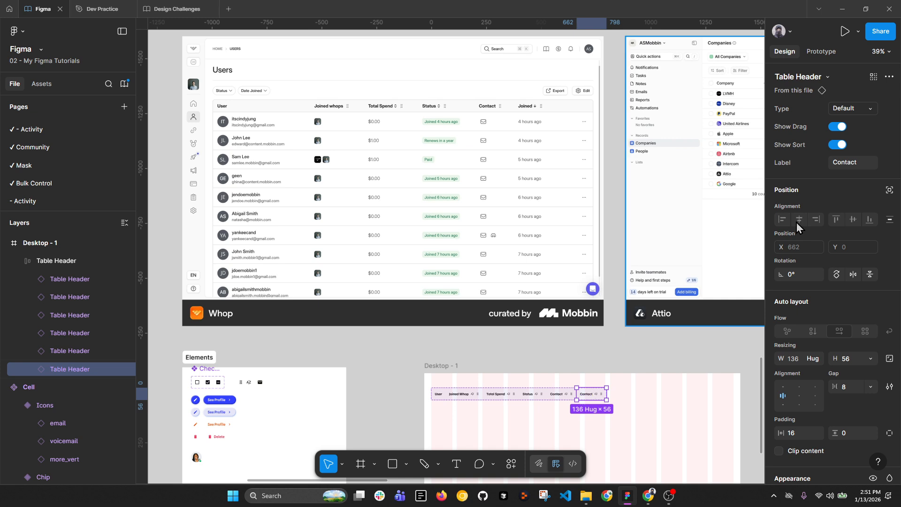
left_click(849, 163)
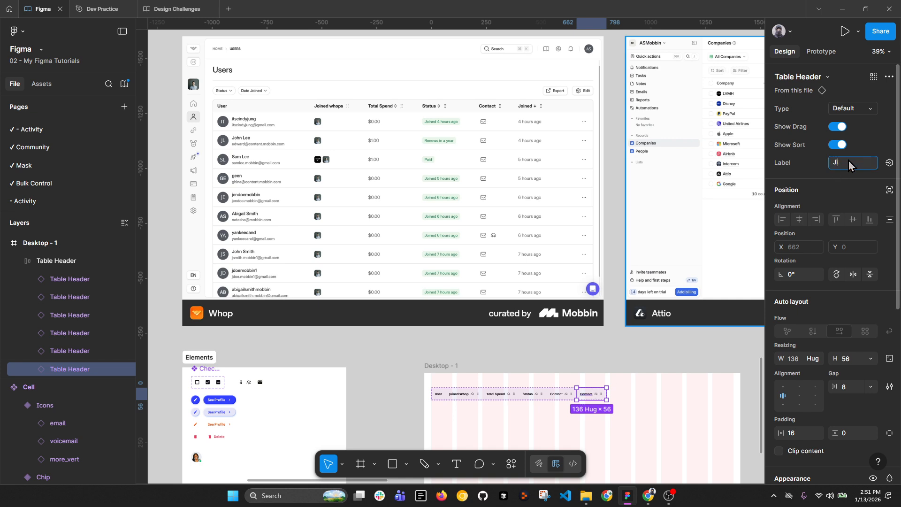
type("Joined")
key("Return")
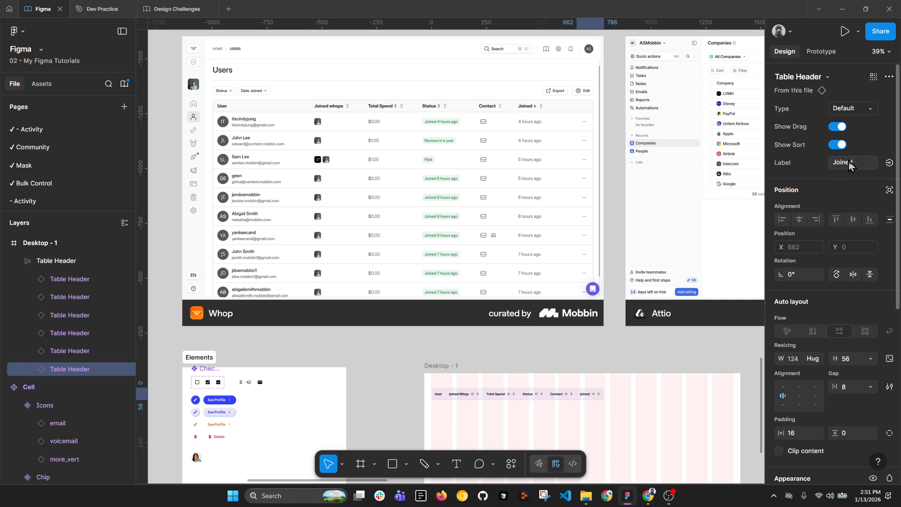
key("ctrl+d")
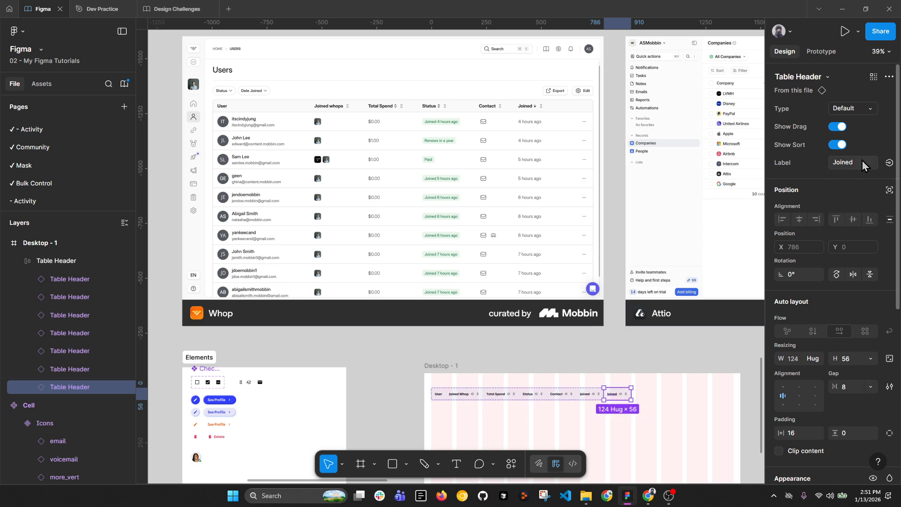
left_click(850, 110)
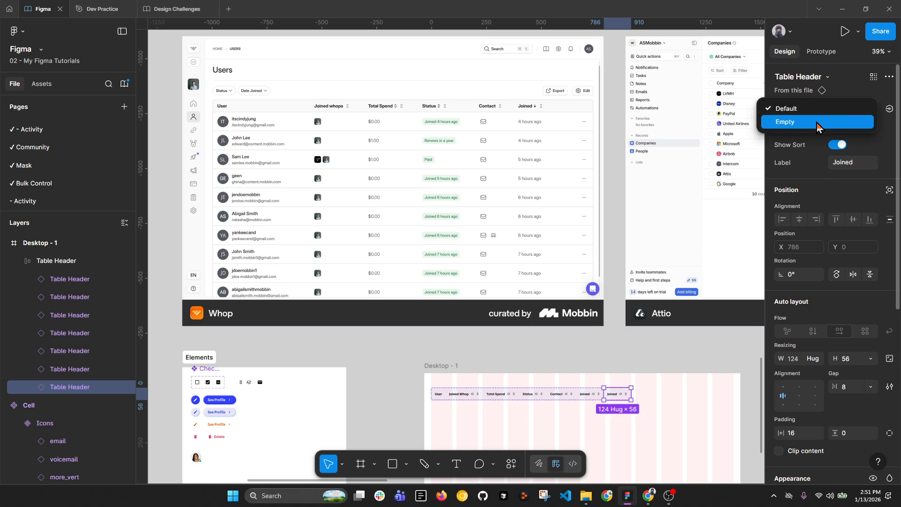
left_click(817, 123)
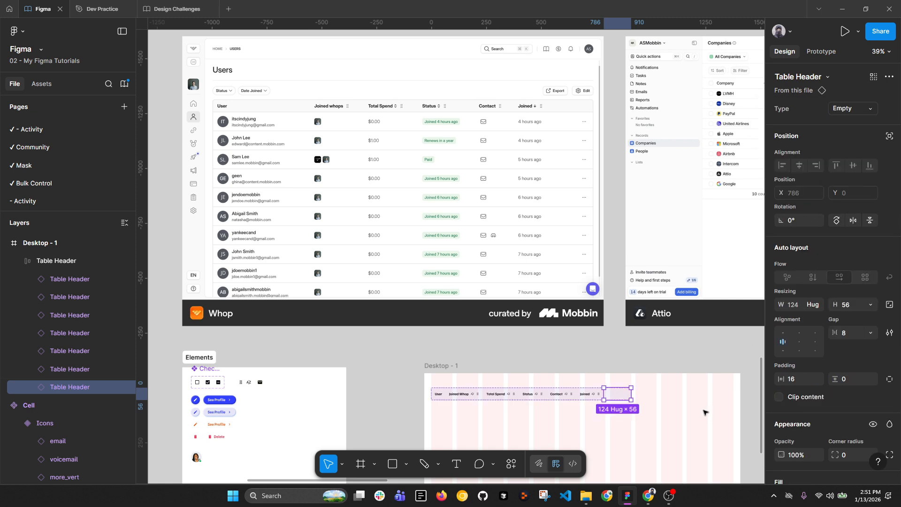
left_click(681, 402)
left_click(601, 402)
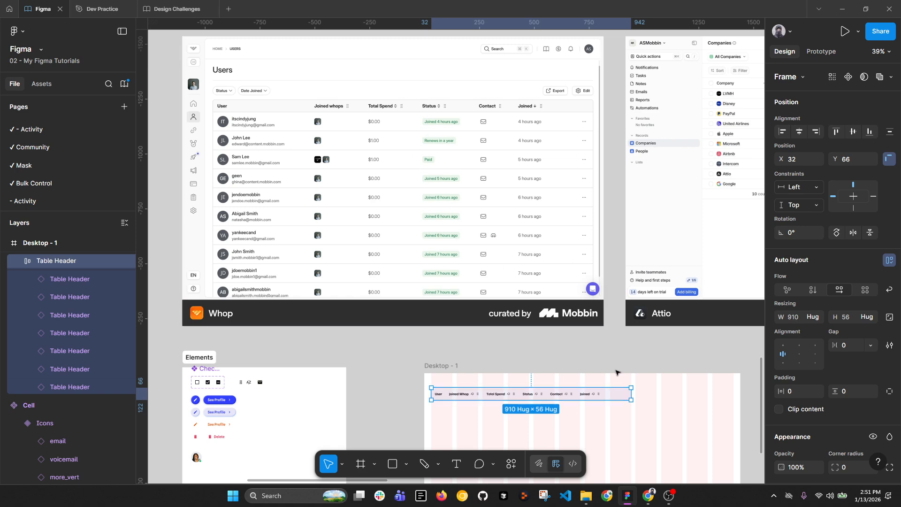
Step: Select the Joined and Contact headers in the header row
scroll(587, 379, "up", 5)
left_click(595, 394)
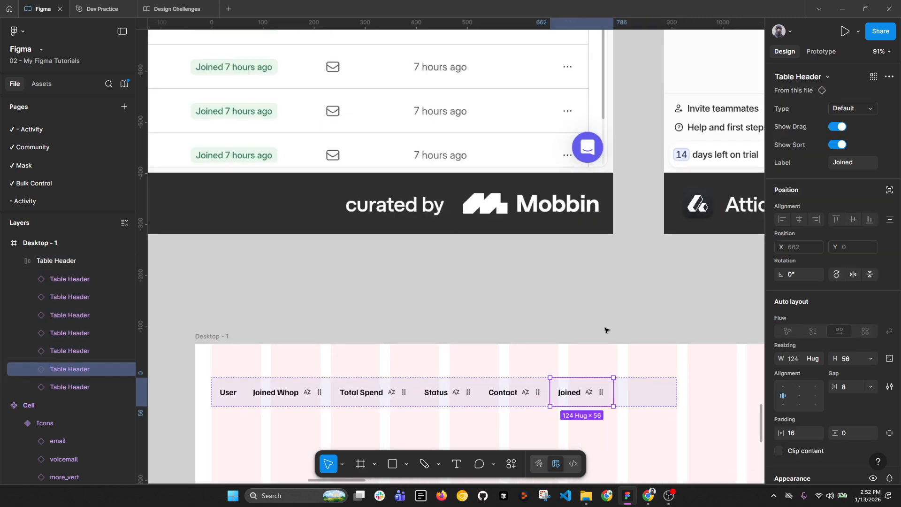
scroll(597, 367, "down", 3)
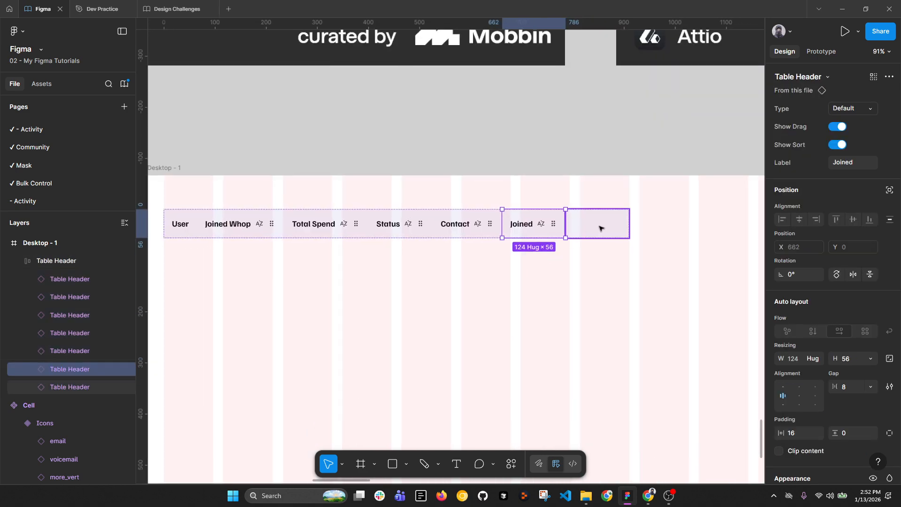
left_click(480, 224, "shift")
Step: Place a copy of the Icons Cell variant on Desktop - 1 and hide its more_vert icon
scroll(453, 233, "down", 3)
left_click_drag(459, 221, 485, 345)
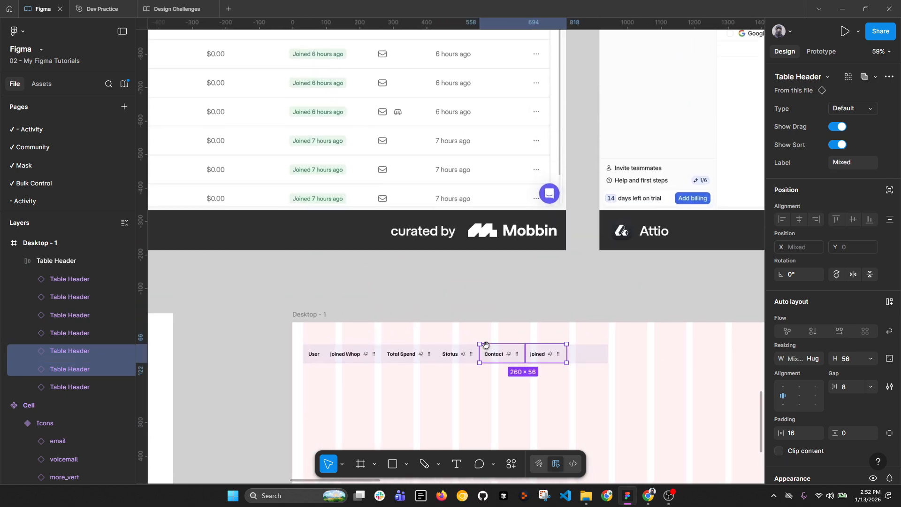
scroll(489, 375, "down", 3)
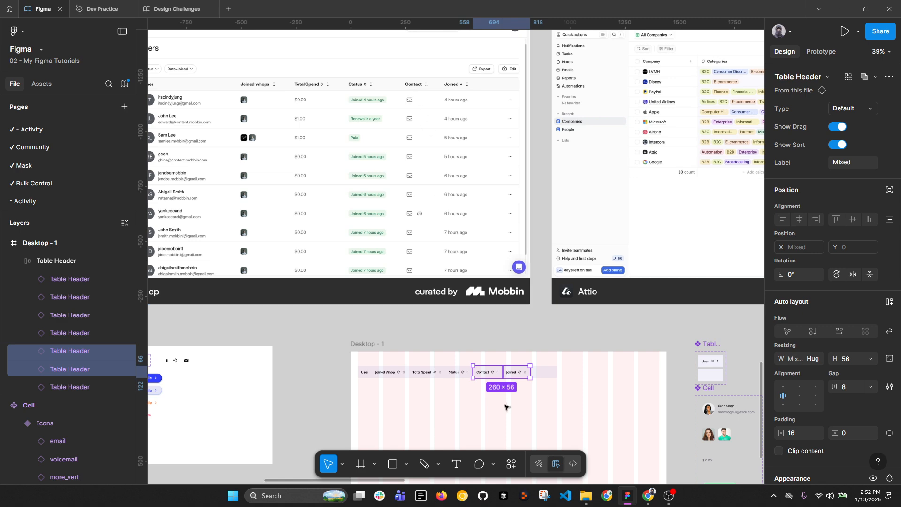
scroll(505, 407, "up", 5)
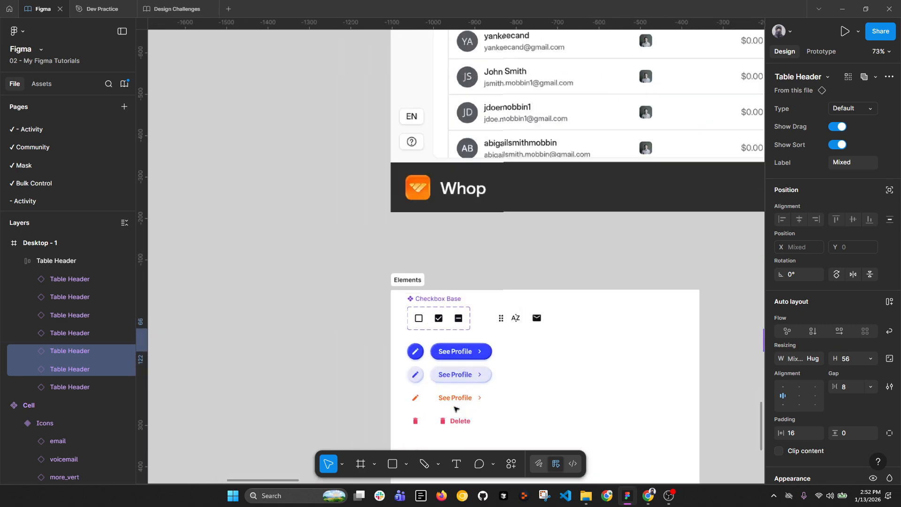
scroll(427, 172, "down", 5)
left_click_drag(381, 124, 426, 366)
scroll(402, 261, "down", 6)
left_click_drag(562, 354, 491, 288)
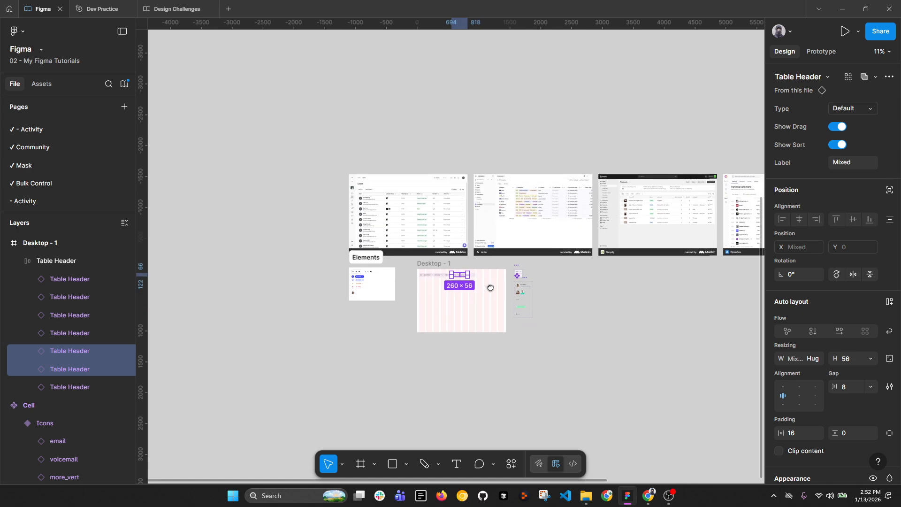
scroll(491, 288, "up", 10)
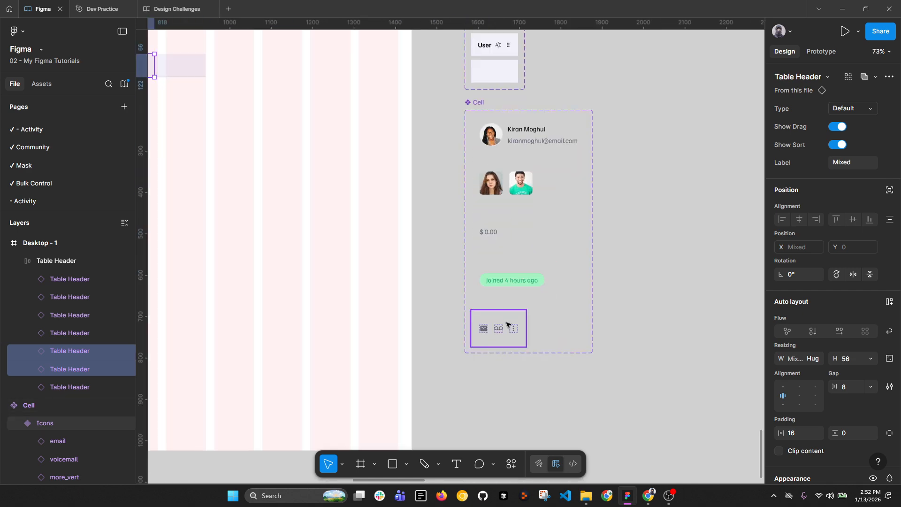
left_click(507, 324)
left_click_drag(484, 328, 405, 263)
scroll(404, 263, "up", 6)
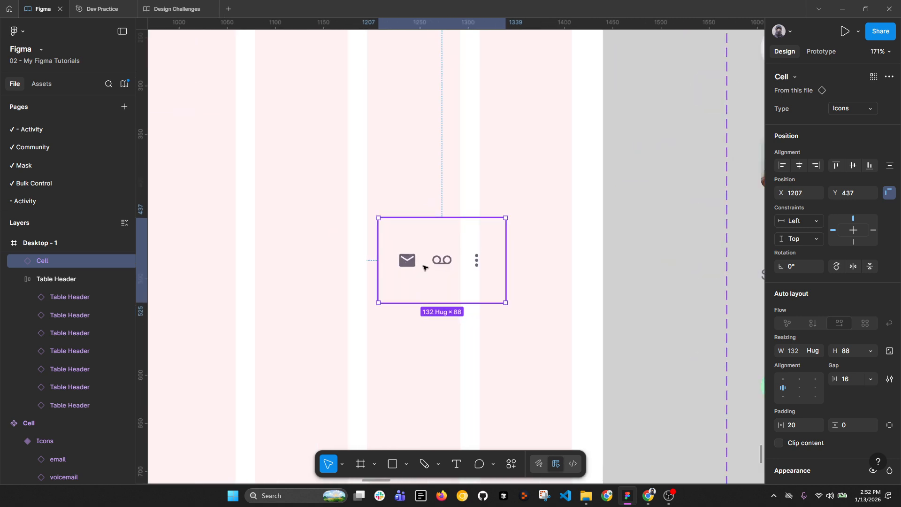
double_click(471, 266)
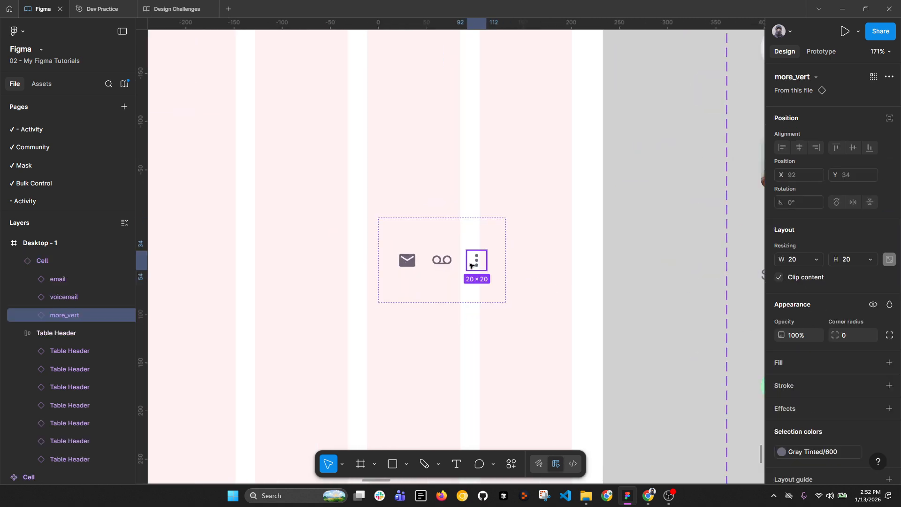
key("ctrl+shift+h")
Step: Check the widths of the icon cell and the Contact and Joined headers
left_click(454, 267)
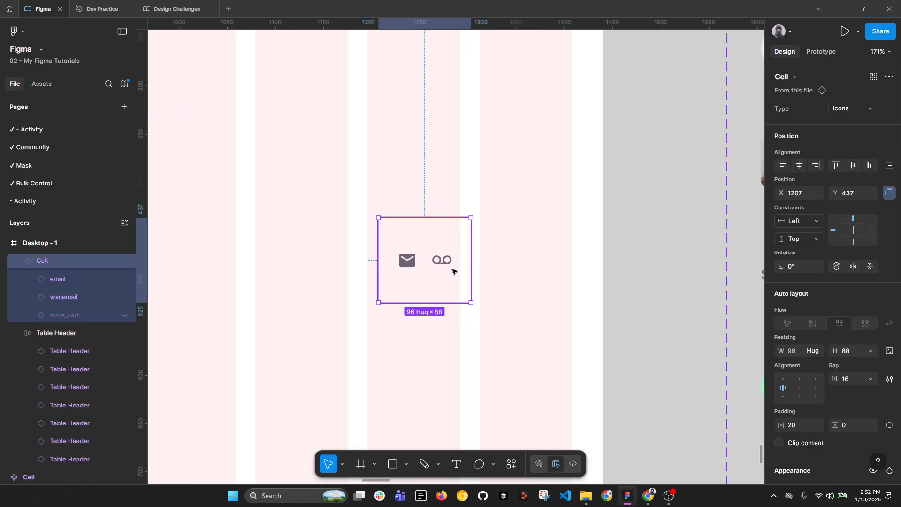
left_click(804, 351)
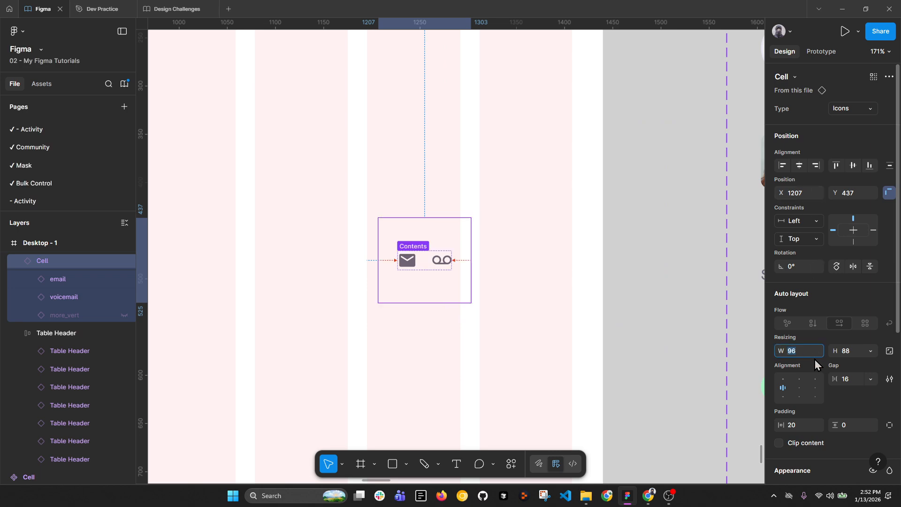
scroll(554, 351, "down", 5)
scroll(335, 198, "up", 1)
left_click(308, 192)
left_click(308, 192)
scroll(307, 192, "up", 5)
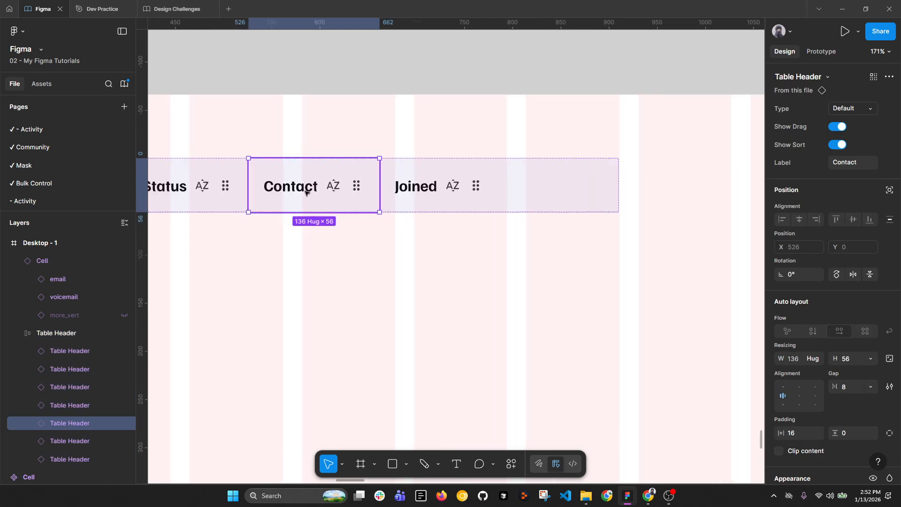
scroll(429, 204, "down", 7)
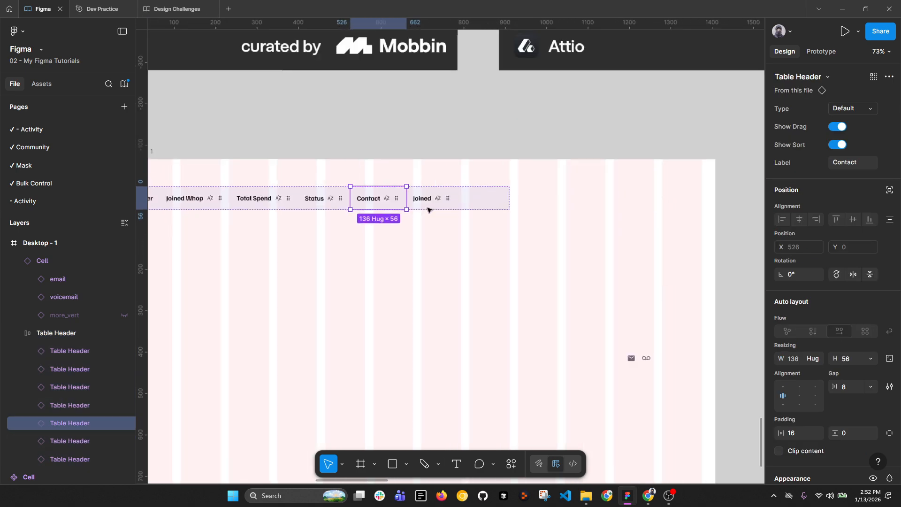
scroll(446, 404, "up", 5)
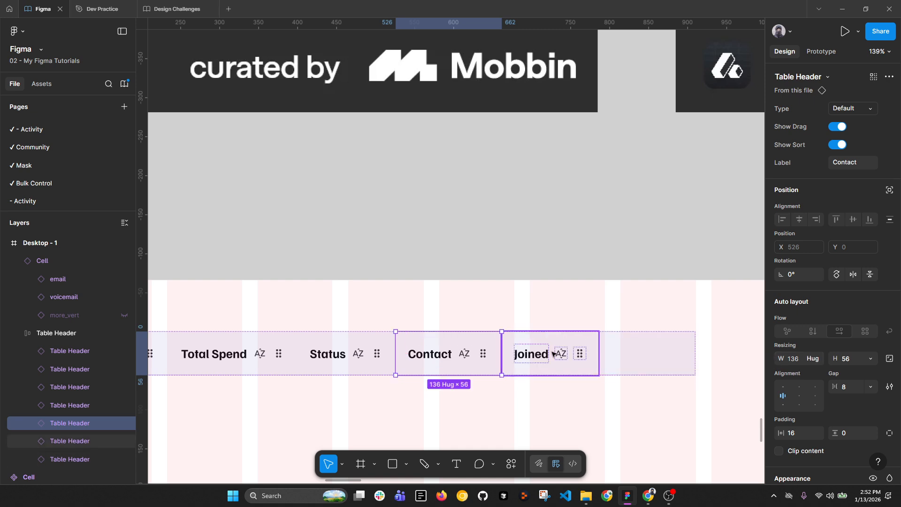
left_click(534, 355)
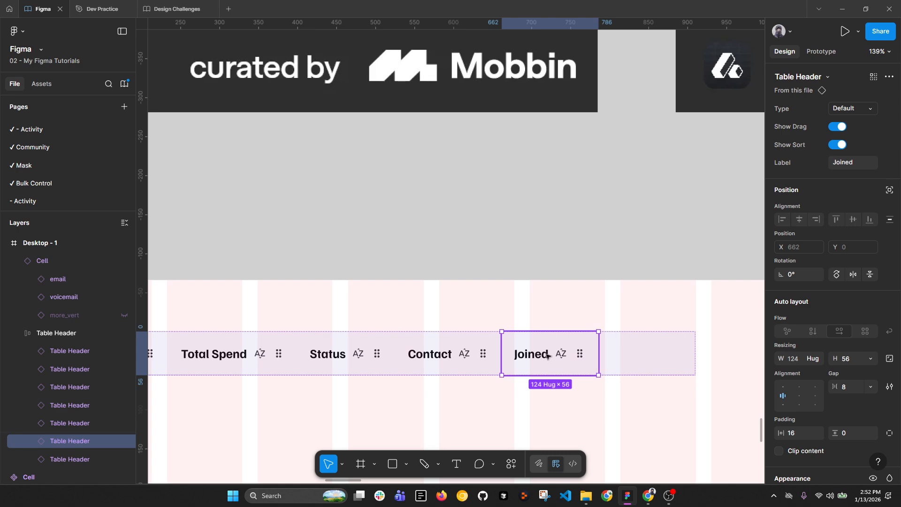
scroll(553, 356, "down", 4)
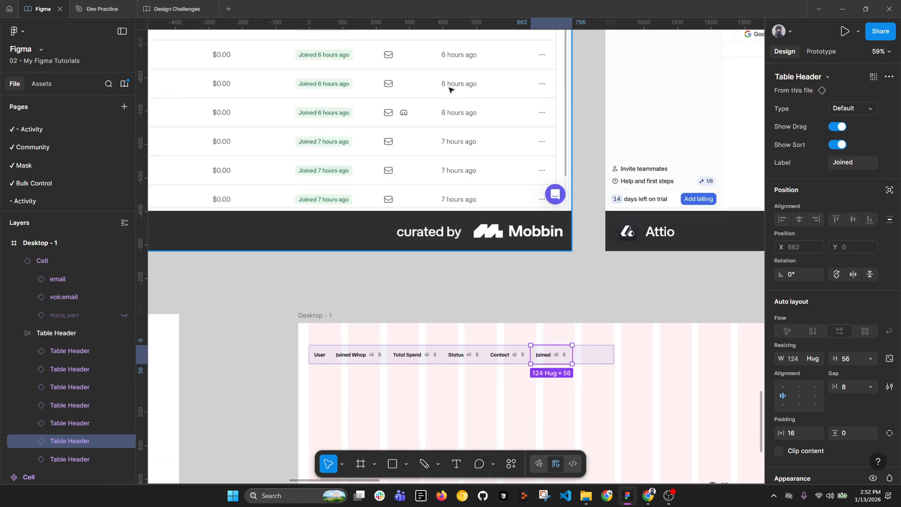
Step: Check the Joined header's width, then place a copy of the text Cell into Desktop - 1
left_click_drag(481, 124, 483, 208)
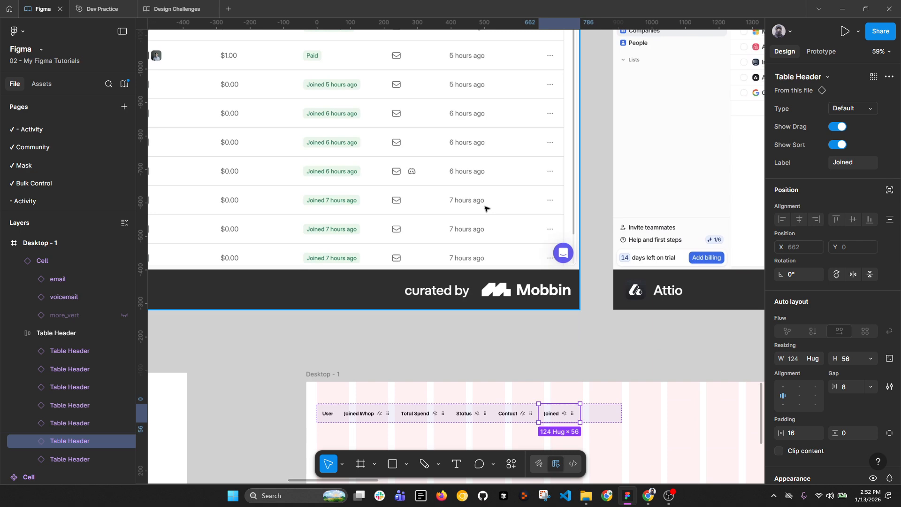
left_click(798, 359)
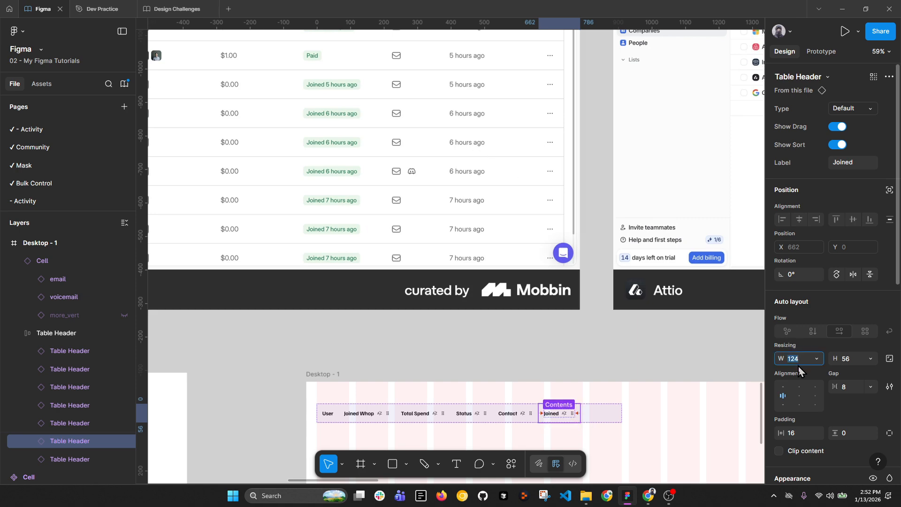
left_click(644, 434)
left_click_drag(652, 435, 605, 292)
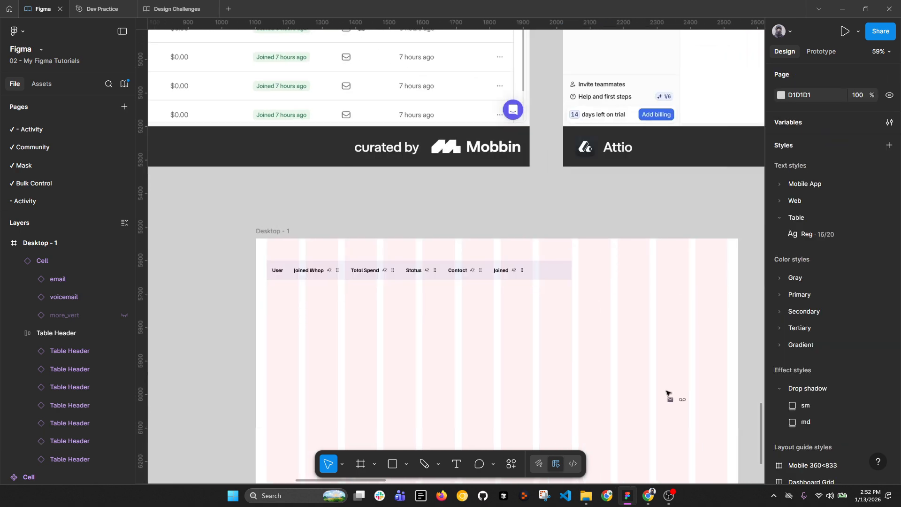
left_click(685, 401)
scroll(704, 383, "down", 3)
left_click_drag(726, 385, 480, 300)
left_click(674, 366)
scroll(480, 299, "up", 7)
Step: Change the new cell's text from '$ 0.00' to 'January 26, 2016'
double_click(481, 301)
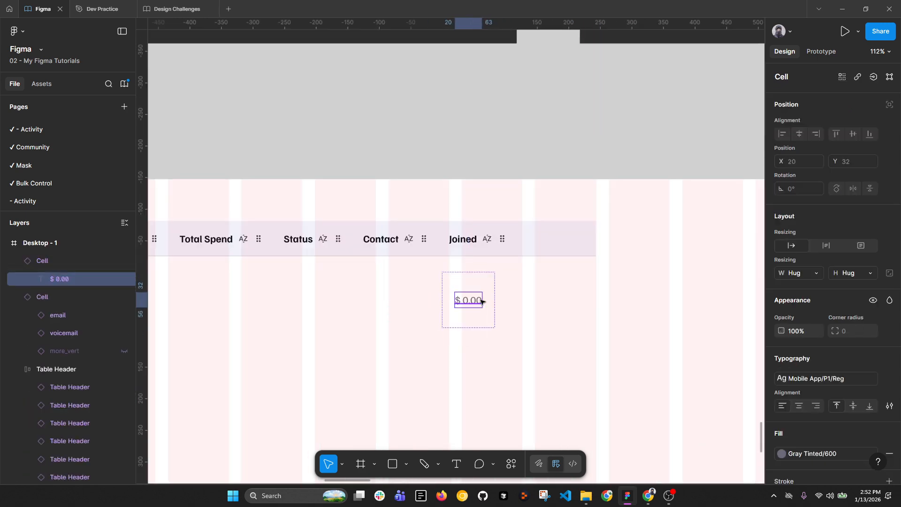
double_click(468, 299)
type("Jan")
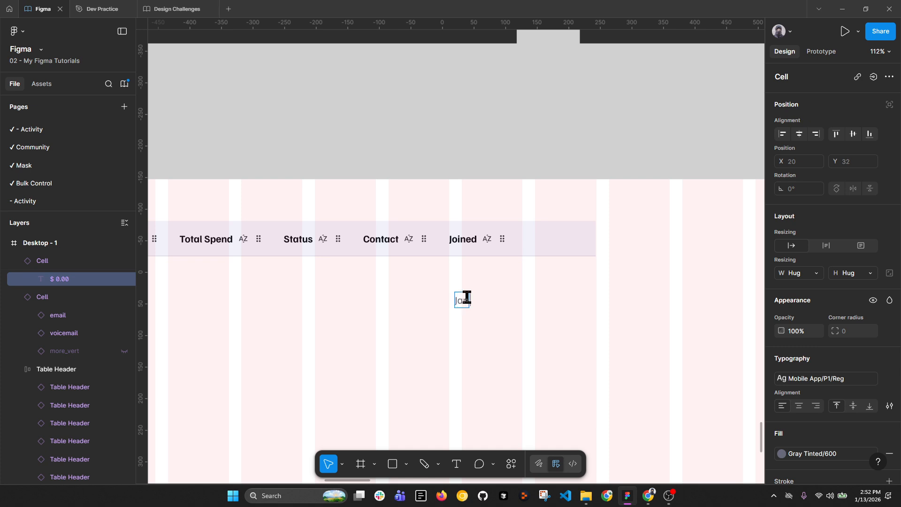
type("uary, 26, 201")
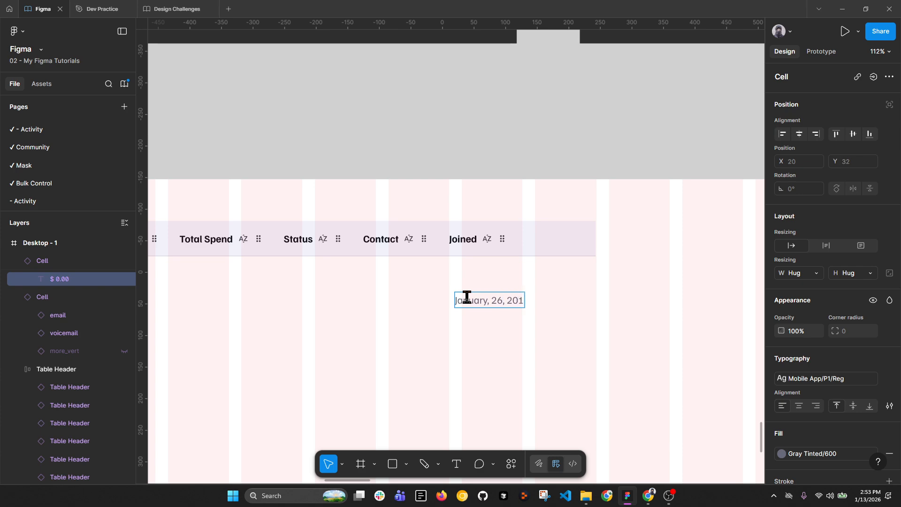
type("6")
left_click(491, 300)
key("BackSpace")
key("BackSpace")
key("Escape")
key("Escape")
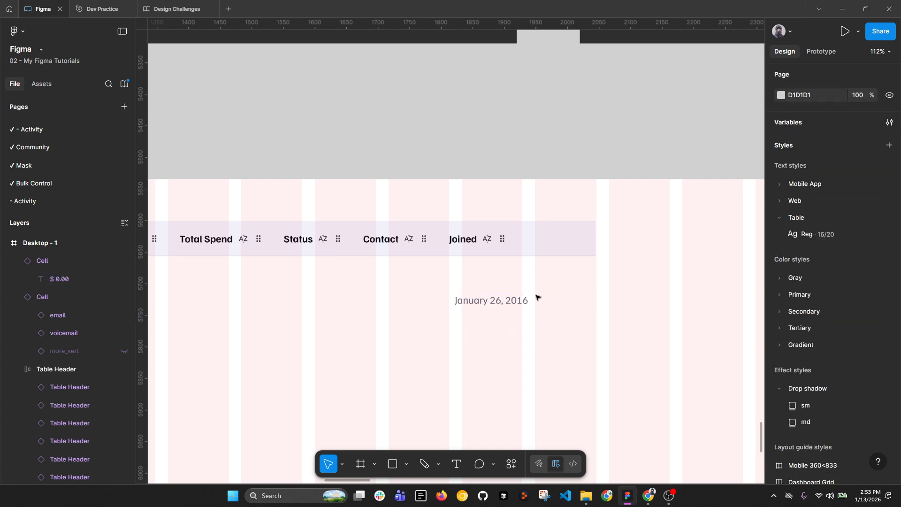
left_click(537, 297)
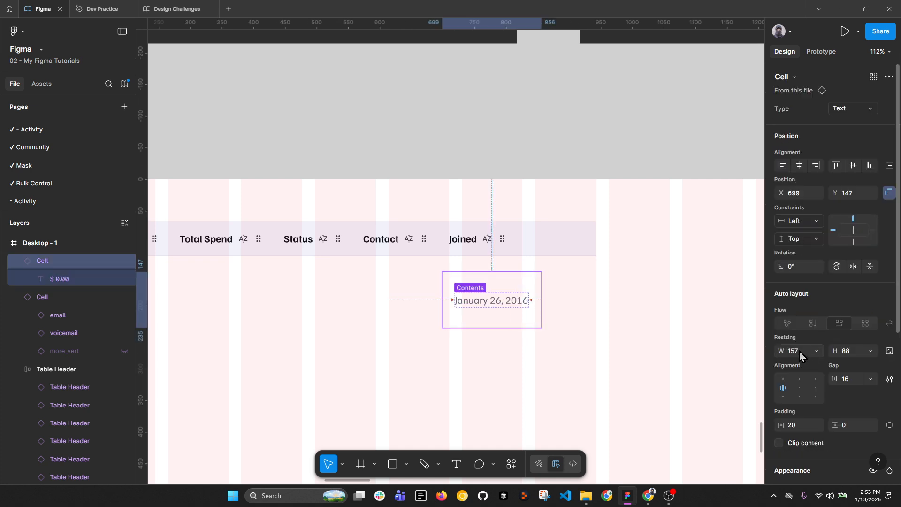
Step: Set the Joined header's width to 200
left_click(475, 240)
left_click(475, 239)
left_click(801, 362)
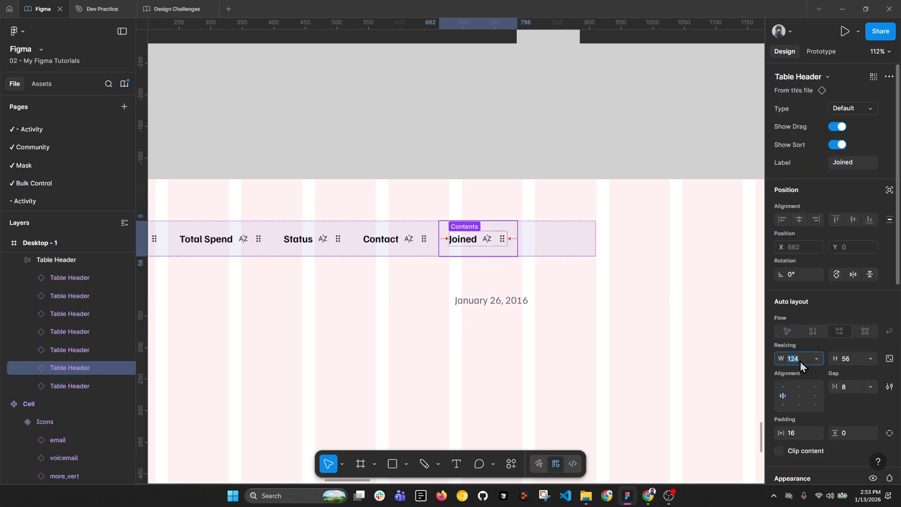
type("200")
key("Return")
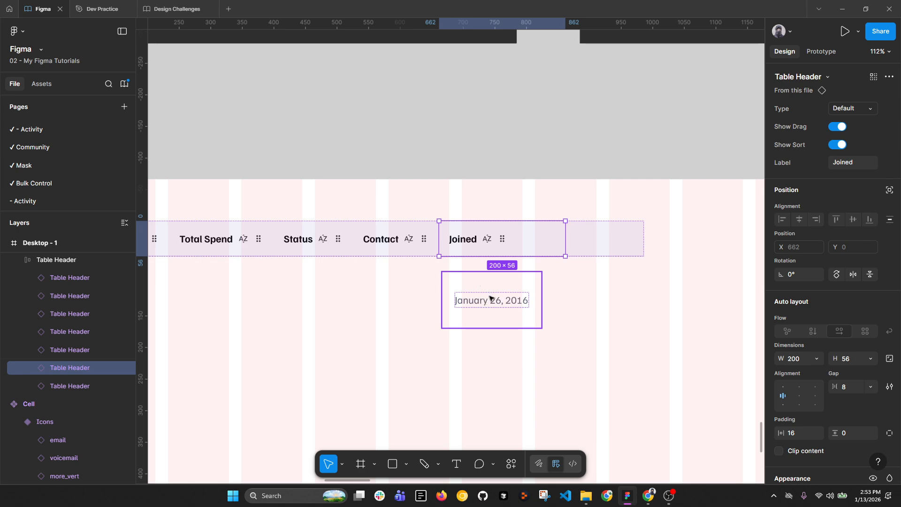
Step: Set the Total Spend, Status and Contact headers to 200 wide as well
left_click(412, 239)
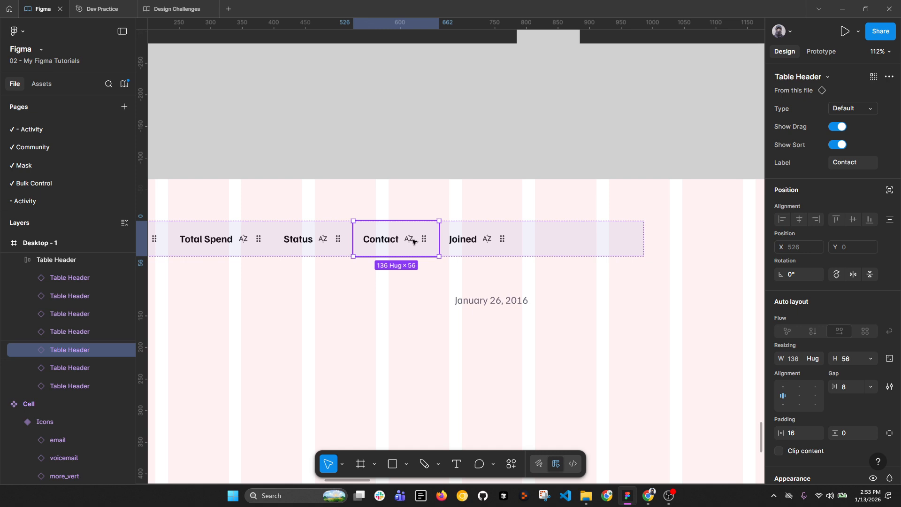
left_click(501, 242)
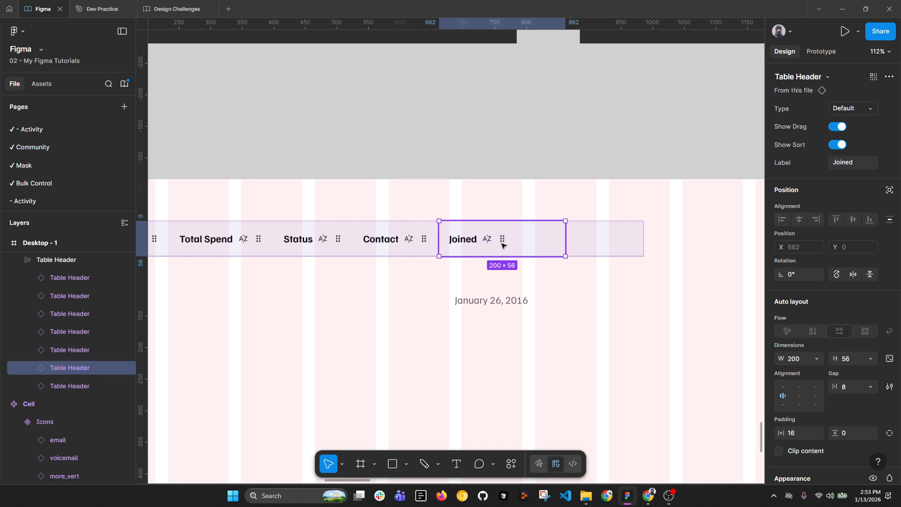
scroll(502, 244, "down", 4)
scroll(441, 244, "left", 2)
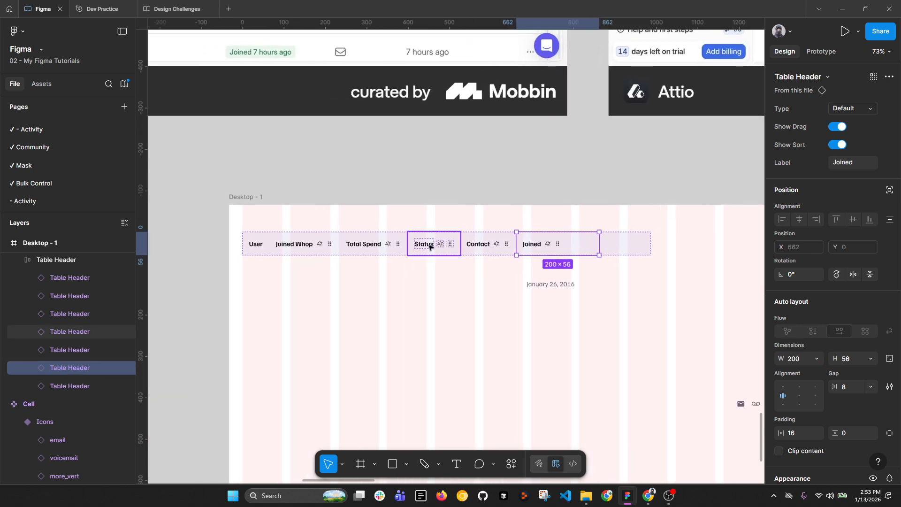
left_click(429, 246)
left_click(484, 244, "shift")
left_click(395, 245, "shift")
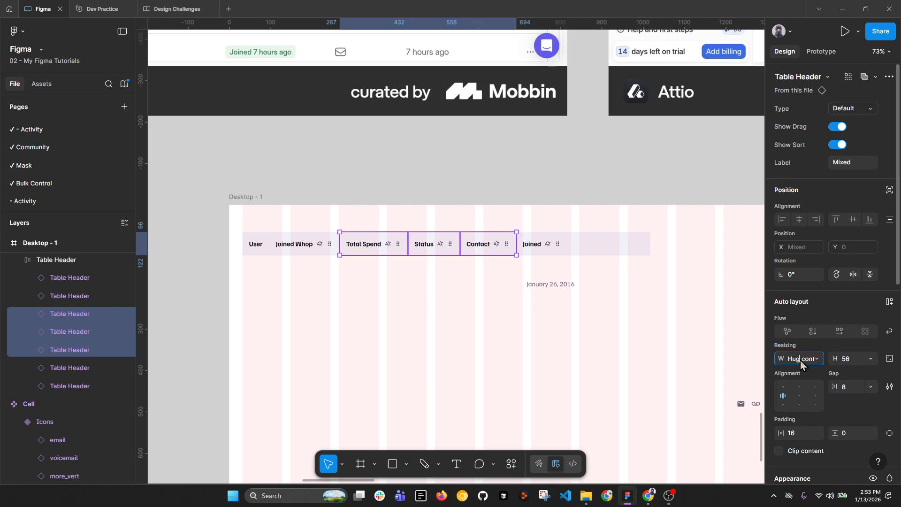
type("200")
key("Return")
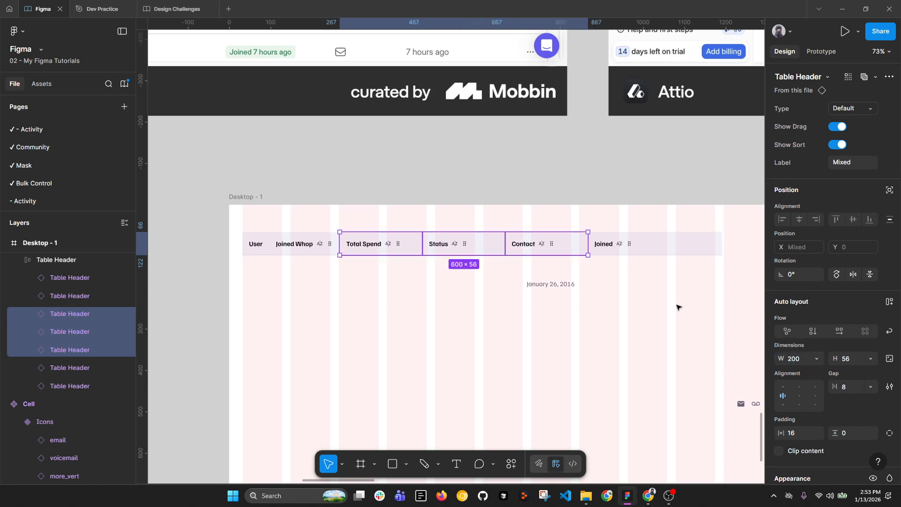
Step: Make the User header fill the remaining width of the header row
left_click(310, 253)
left_click(253, 249)
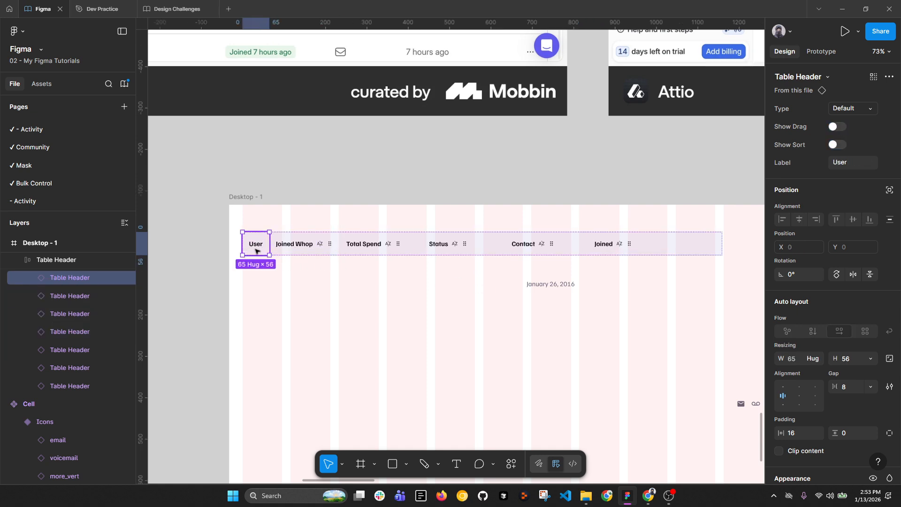
left_click(820, 360)
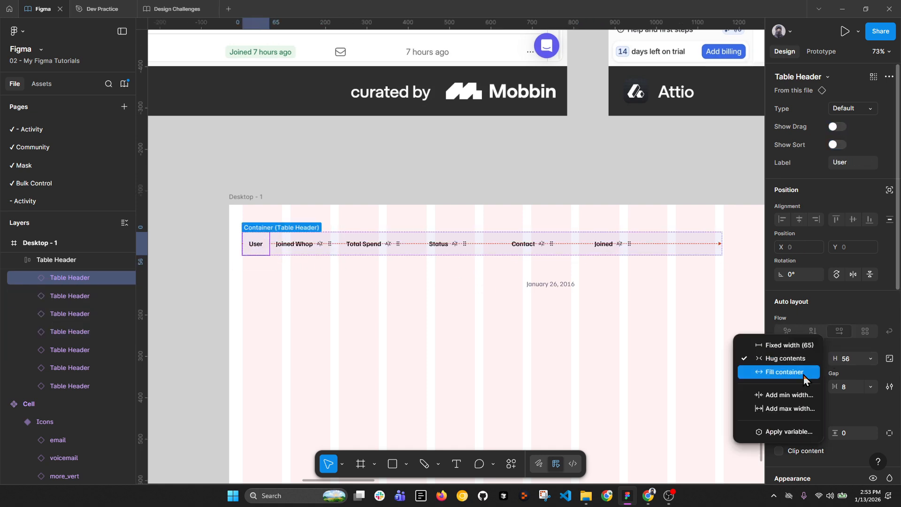
left_click(751, 370)
left_click(533, 328)
left_click(542, 298)
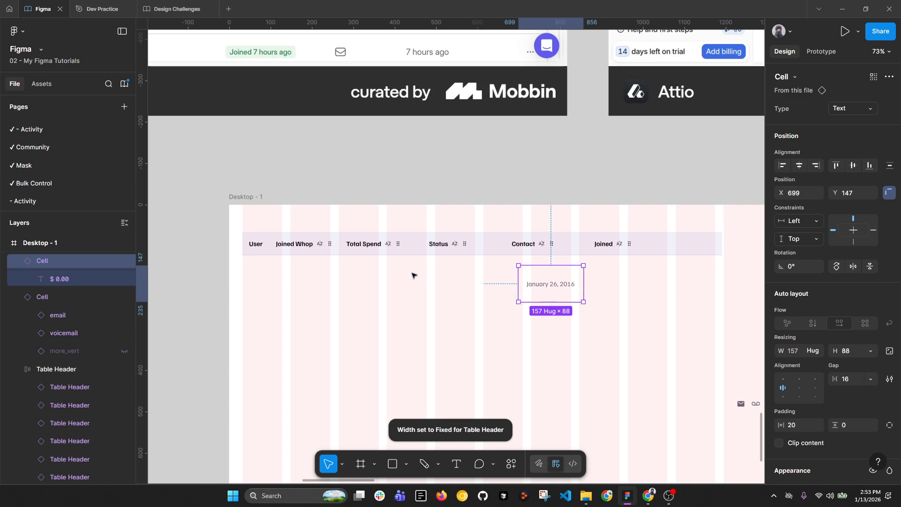
scroll(413, 273, "down", 5)
left_click(521, 289)
Step: Adjust the Table Header row's width and collapse all layer groups
left_click(533, 259)
scroll(533, 259, "up", 3)
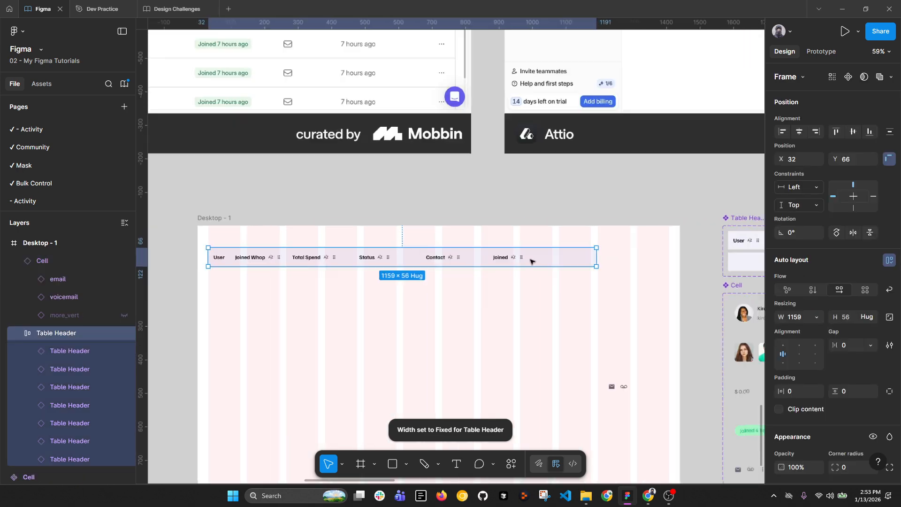
left_click_drag(640, 259, 669, 263)
key("alt+l")
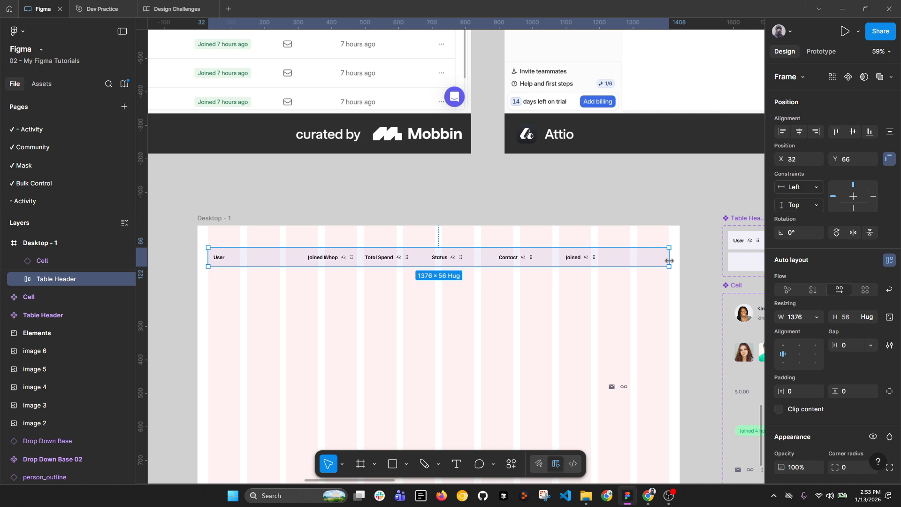
scroll(635, 268, "up", 3)
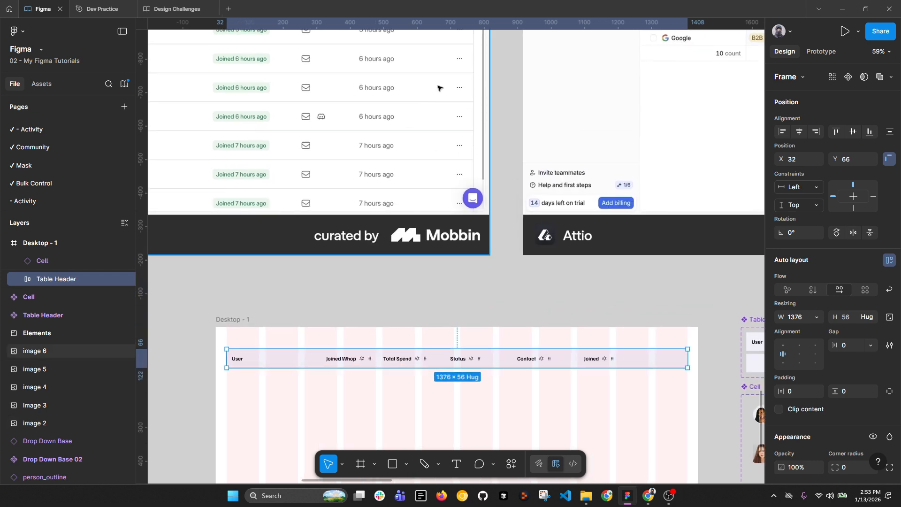
scroll(607, 328, "down", 3)
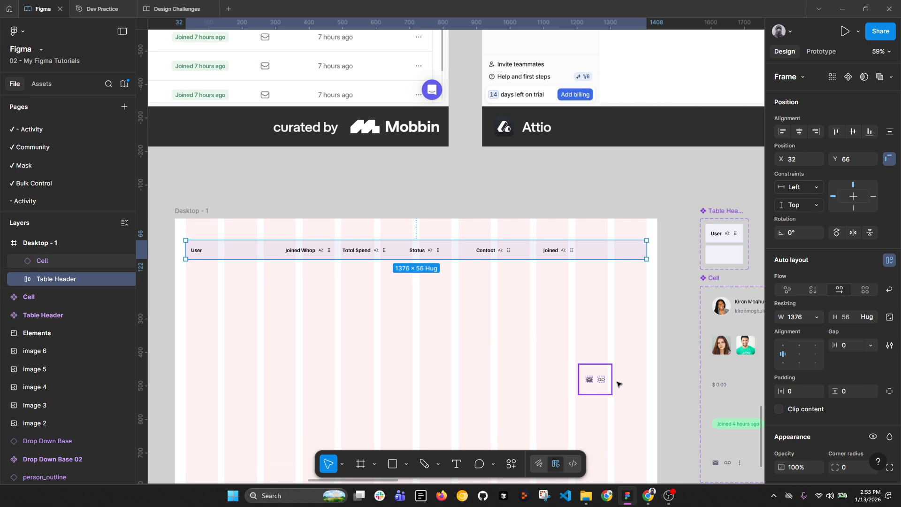
Step: Hide the voicemail icon in the icon Cell, leaving the envelope icon
left_click(605, 392)
scroll(607, 383, "up", 4)
left_click(600, 373)
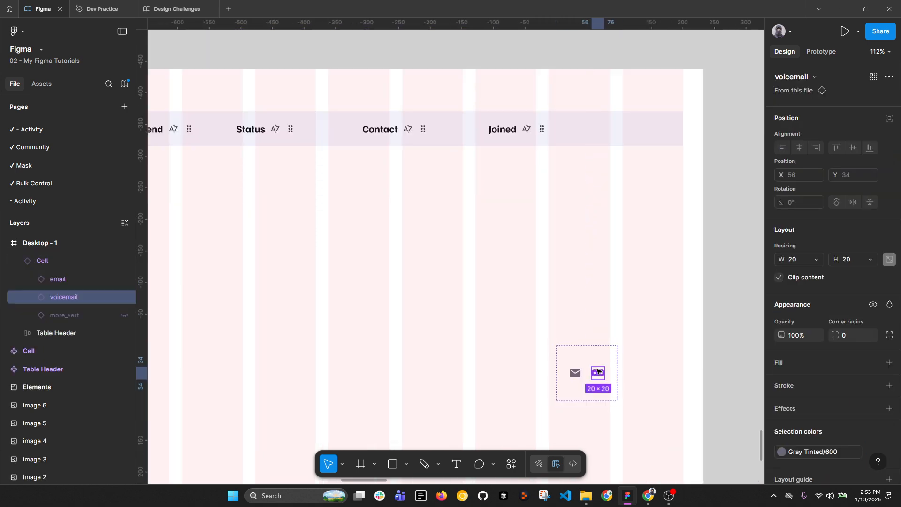
key("ctrl+shift+h")
left_click(609, 372)
left_click(577, 375)
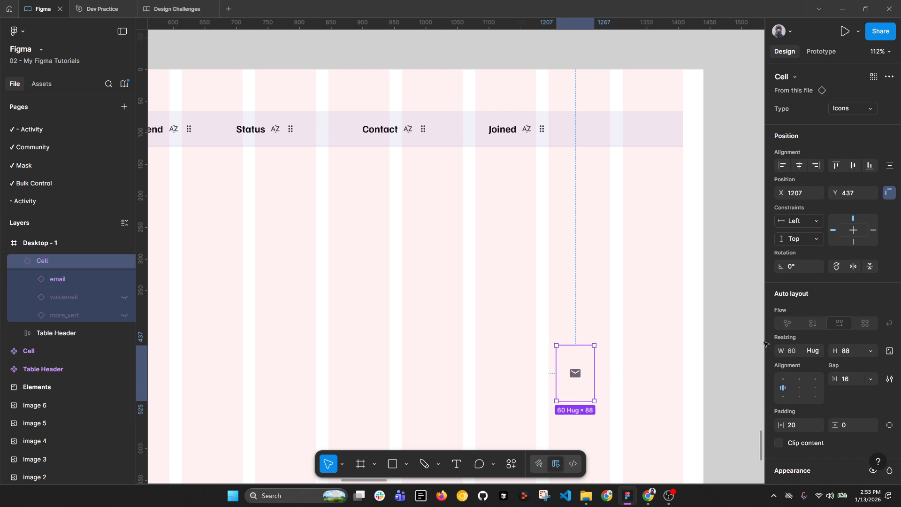
Step: Set the empty last header cell's width to 60
double_click(629, 132)
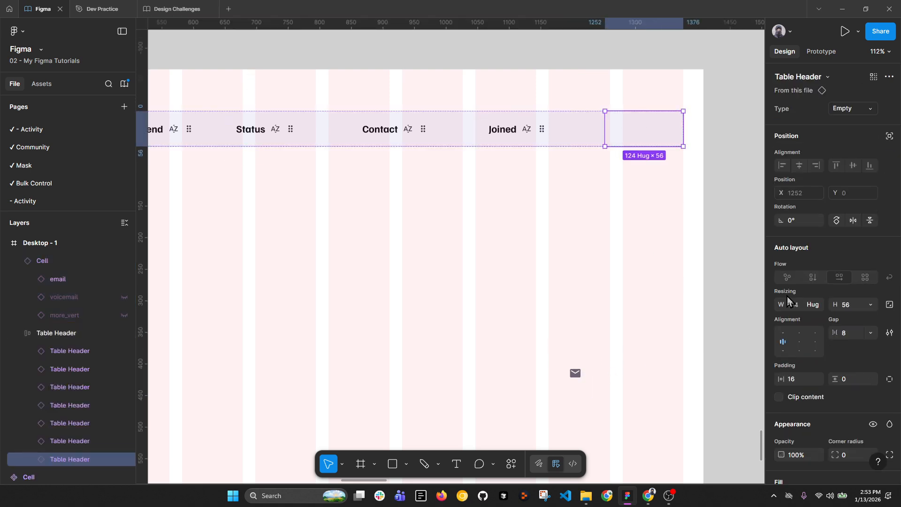
type("60")
key("Return")
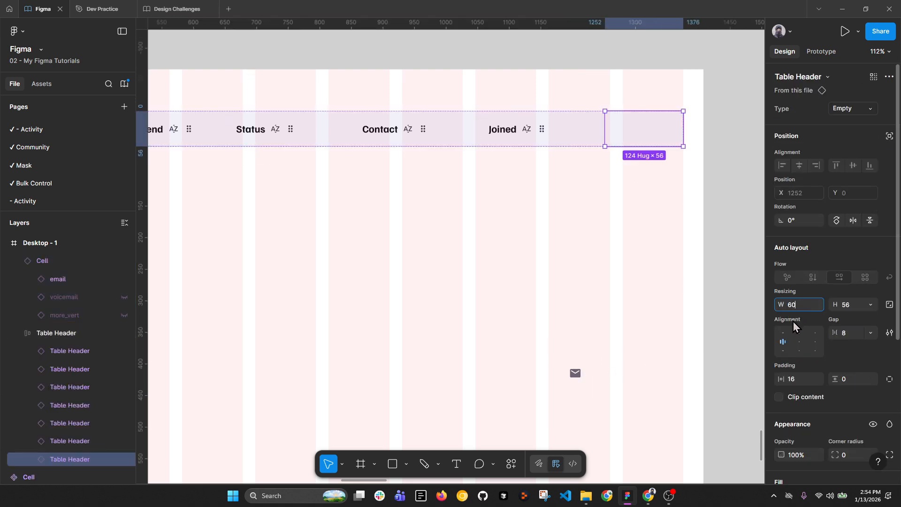
key("Escape")
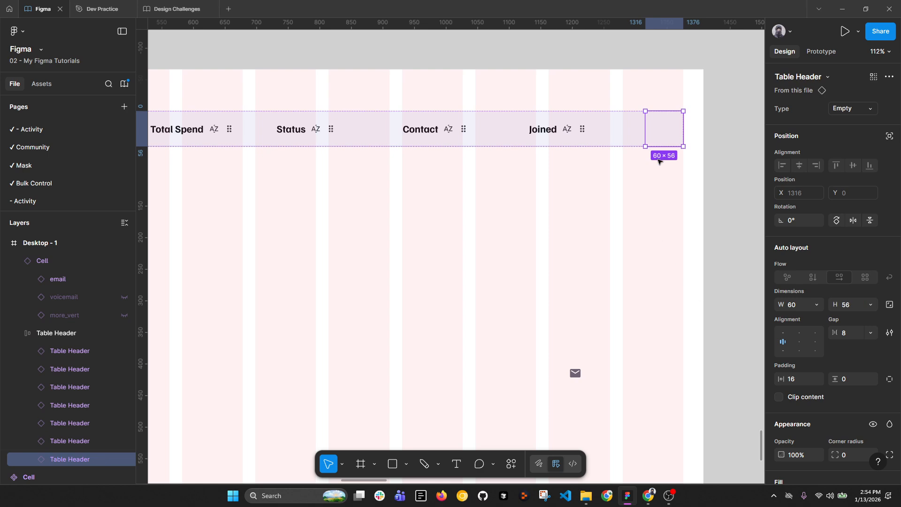
scroll(656, 187, "down", 2)
left_click(659, 211)
Step: Turn off Desktop - 1's layout grid columns, then pan to the Cell component set
left_click_drag(501, 191, 574, 185)
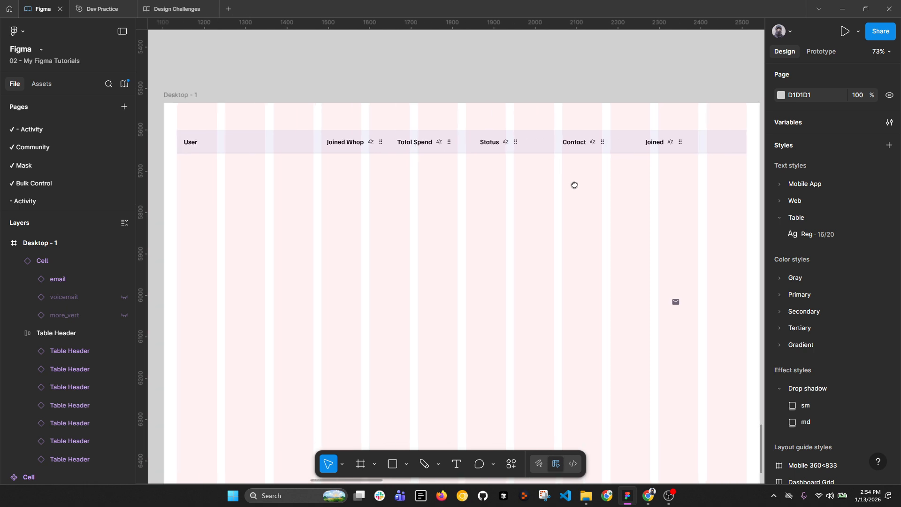
scroll(570, 141, "down", 2)
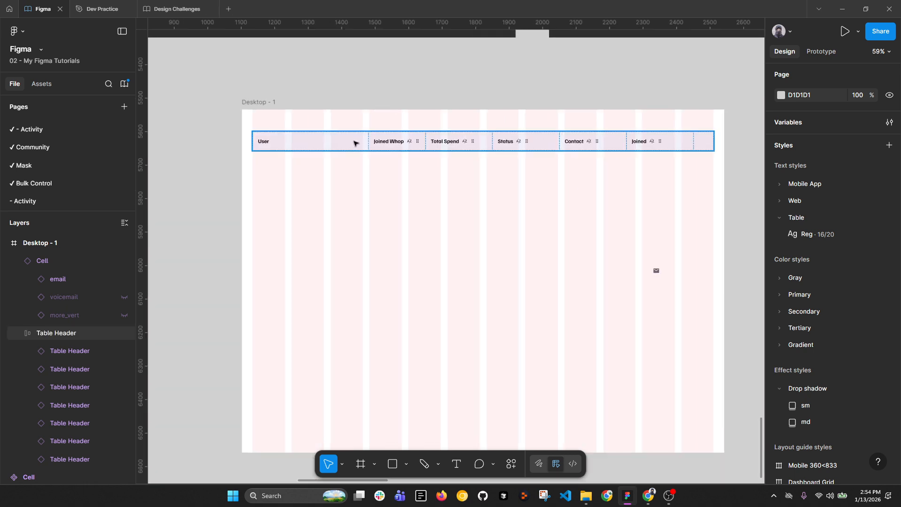
key("ctrl+shift+4")
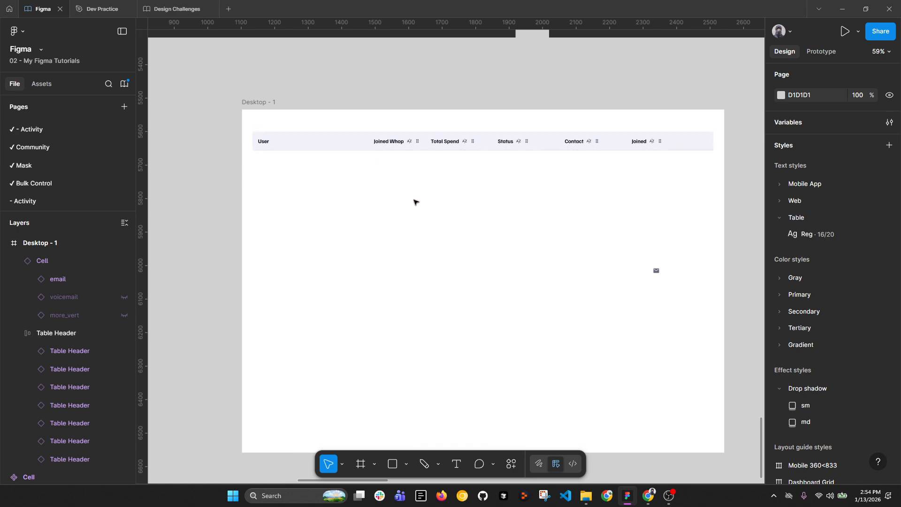
left_click_drag(407, 179, 419, 258)
scroll(419, 257, "down", 3)
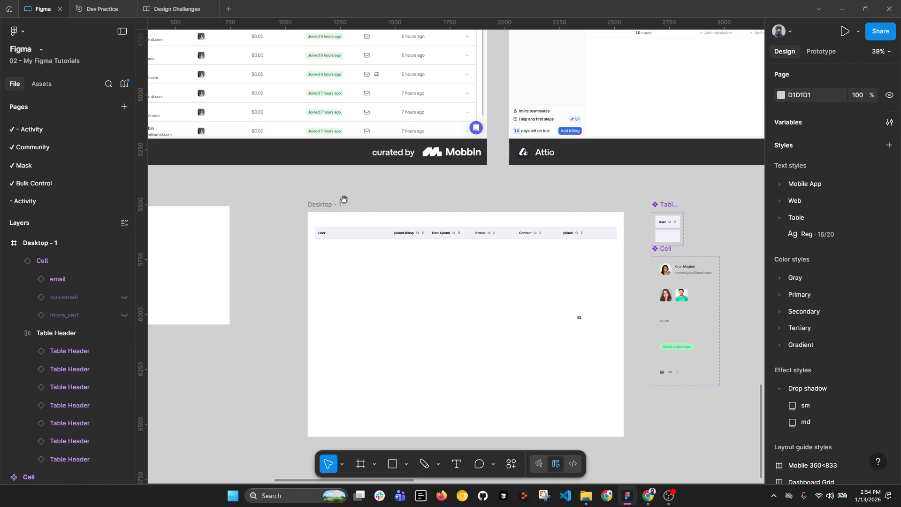
left_click_drag(344, 201, 463, 328)
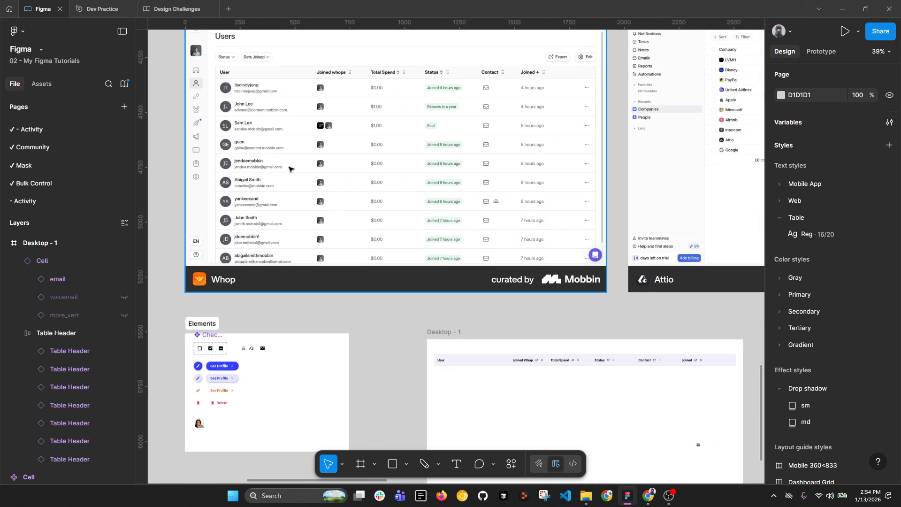
left_click_drag(616, 394, 521, 351)
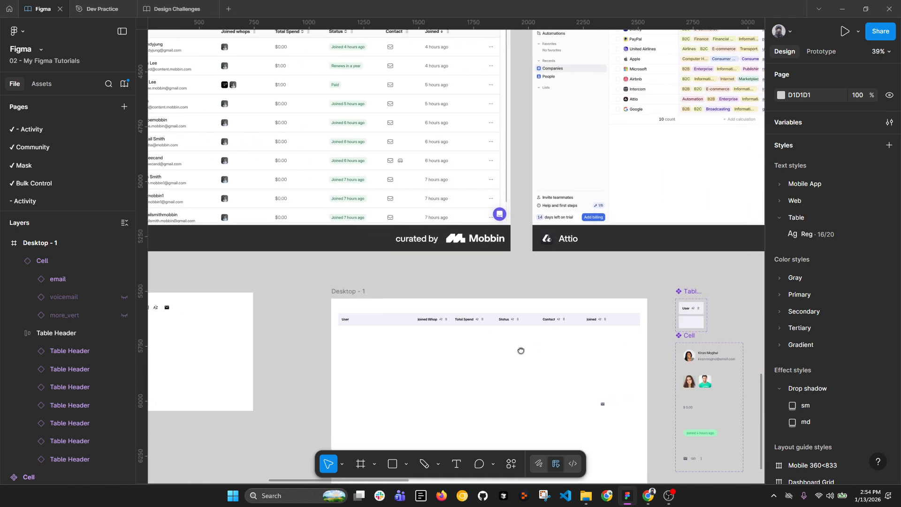
scroll(690, 357, "up", 2)
Step: Drag a copy of the Name & Email & Avatar Cell variant under the User header
left_click(711, 356)
left_click_drag(710, 356, 278, 345)
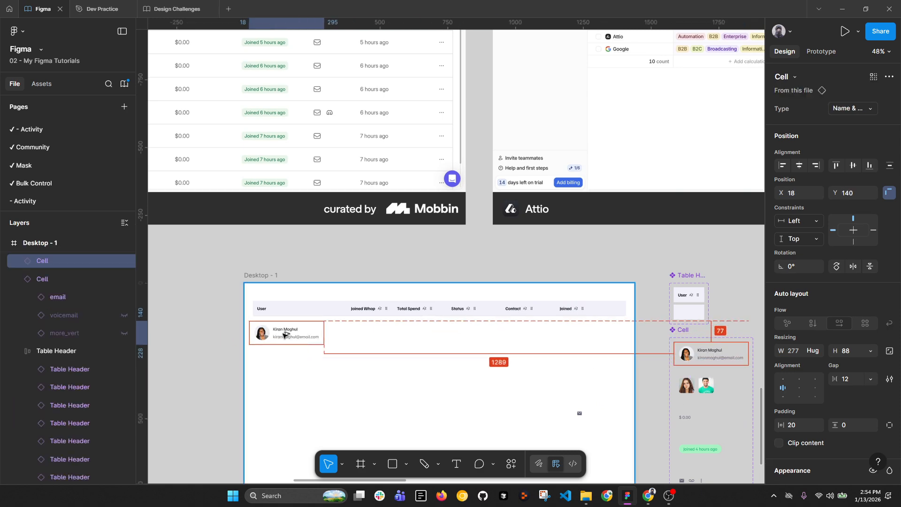
scroll(277, 340, "up", 5)
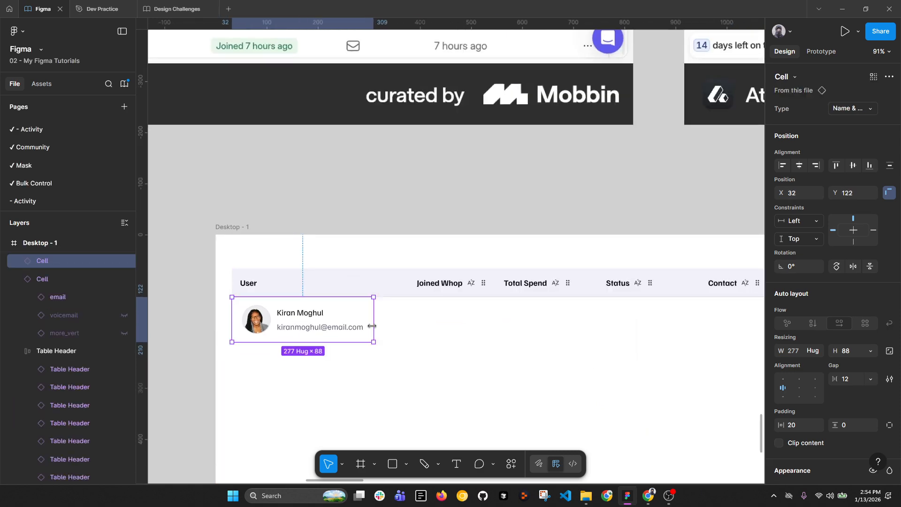
scroll(371, 326, "down", 6)
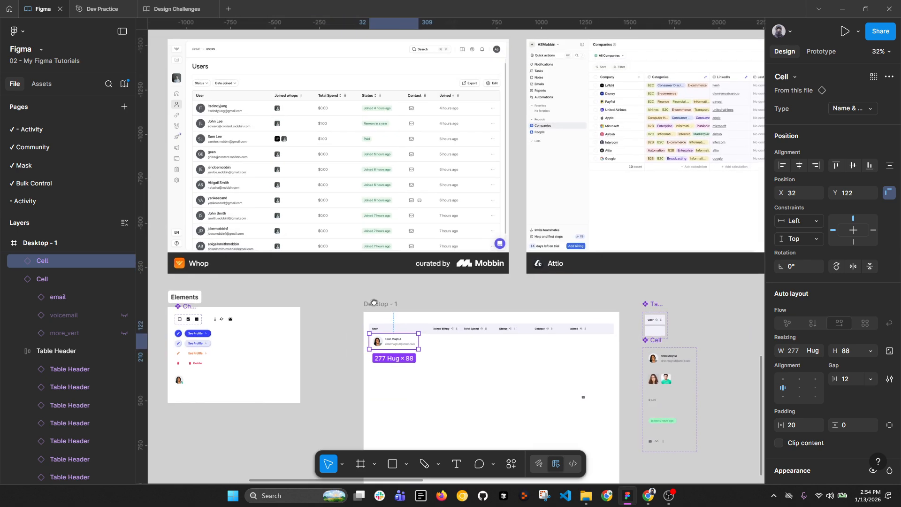
scroll(422, 347, "up", 4)
scroll(416, 368, "down", 2)
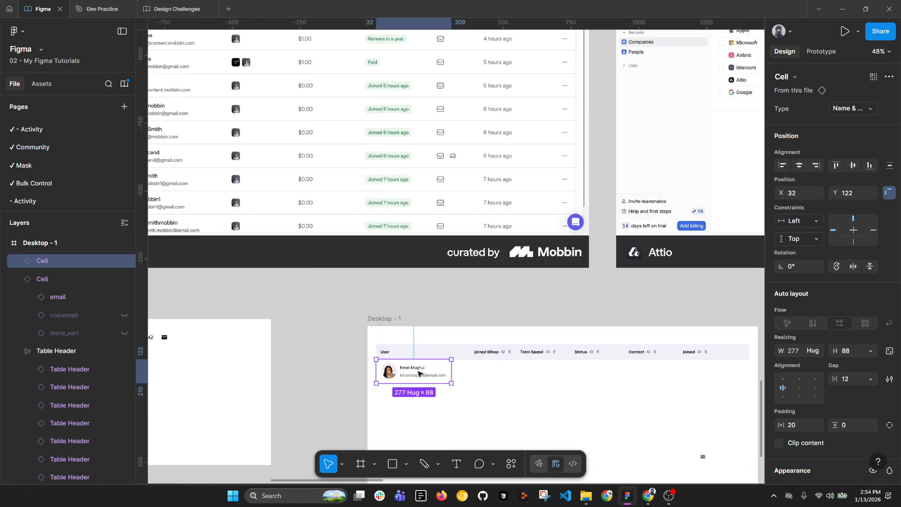
Step: Add the two-avatar Images cell under Joined Whop and wrap both cells in zero-gap auto layout
left_click(741, 418)
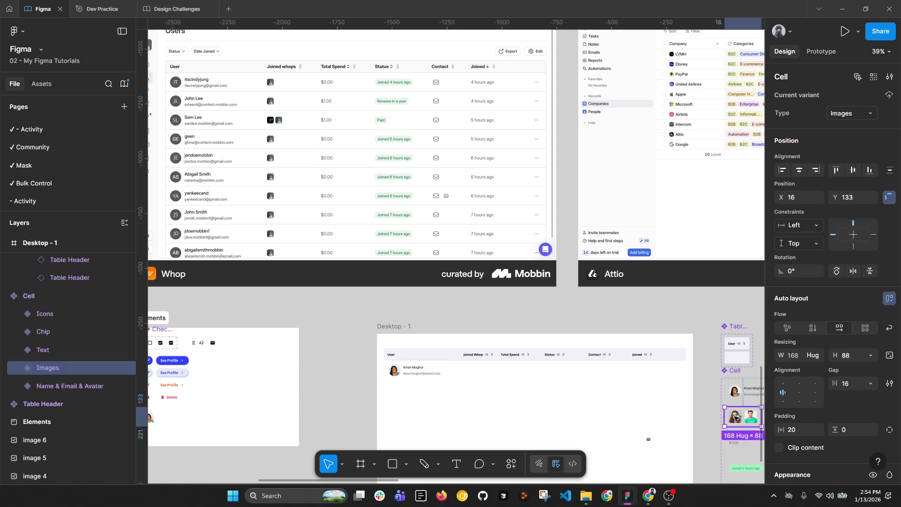
left_click_drag(741, 418, 465, 372, "alt")
left_click(434, 373, "shift")
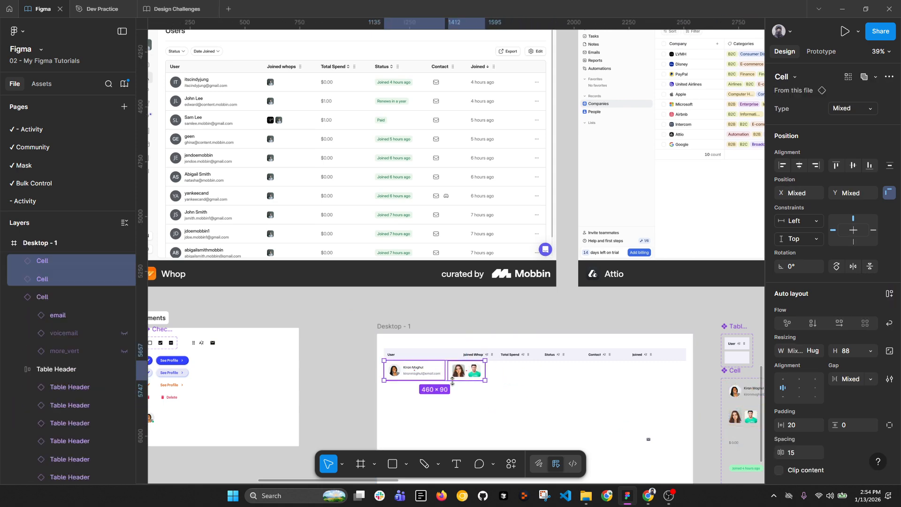
key("shift+a")
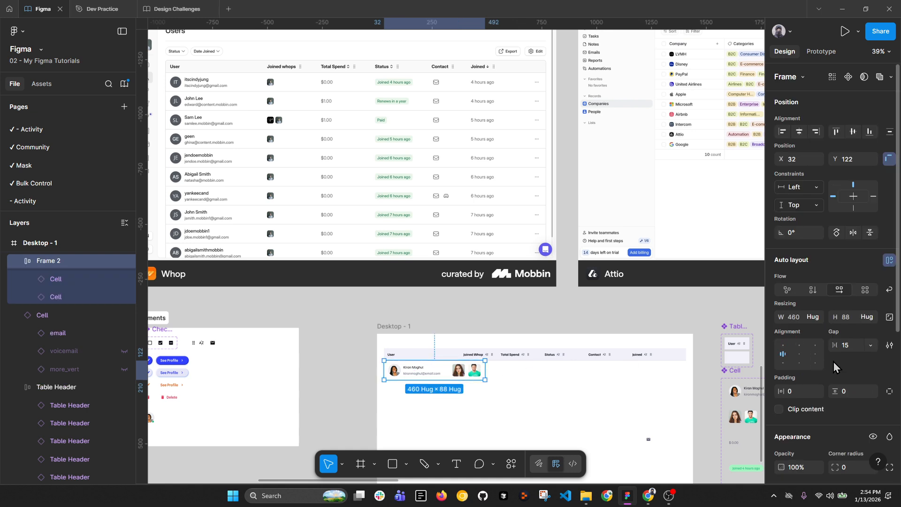
left_click(850, 348)
type("0")
key("Return")
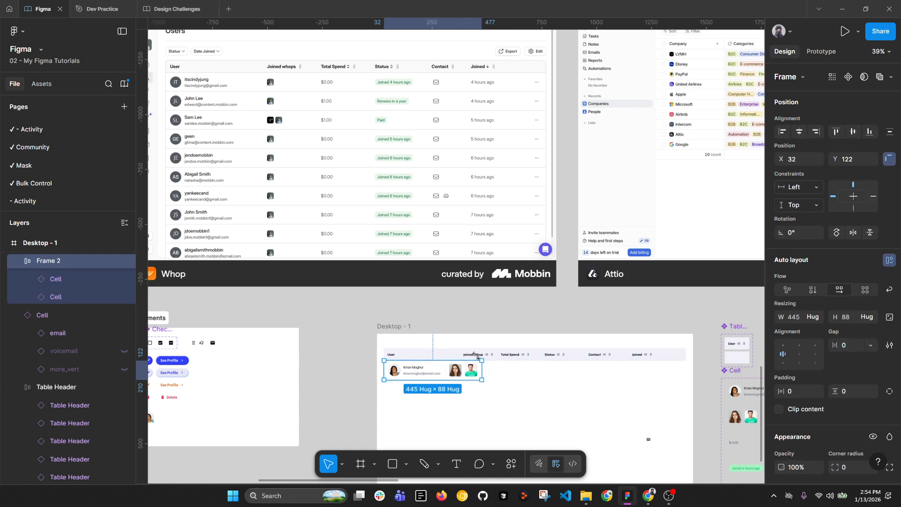
Step: Rename the new auto-layout frame to 'Row'
left_click(462, 375)
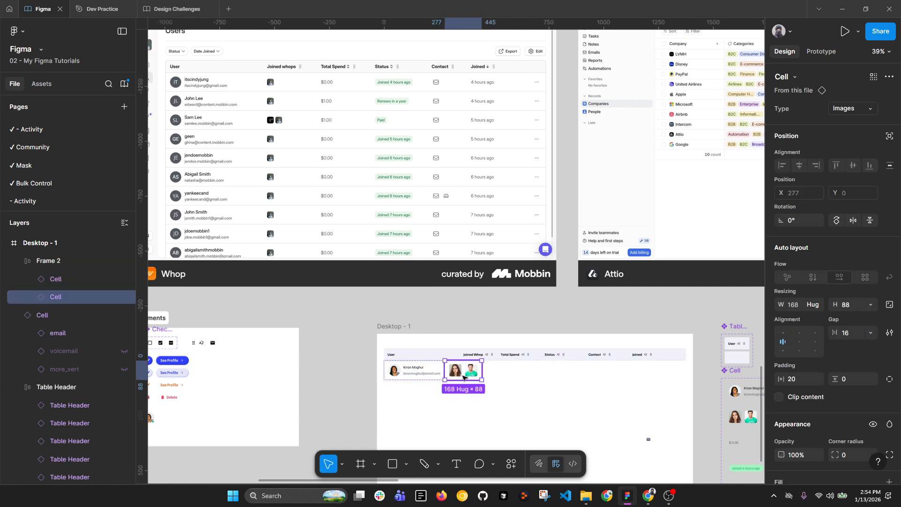
double_click(47, 263)
type("Row")
key("Return")
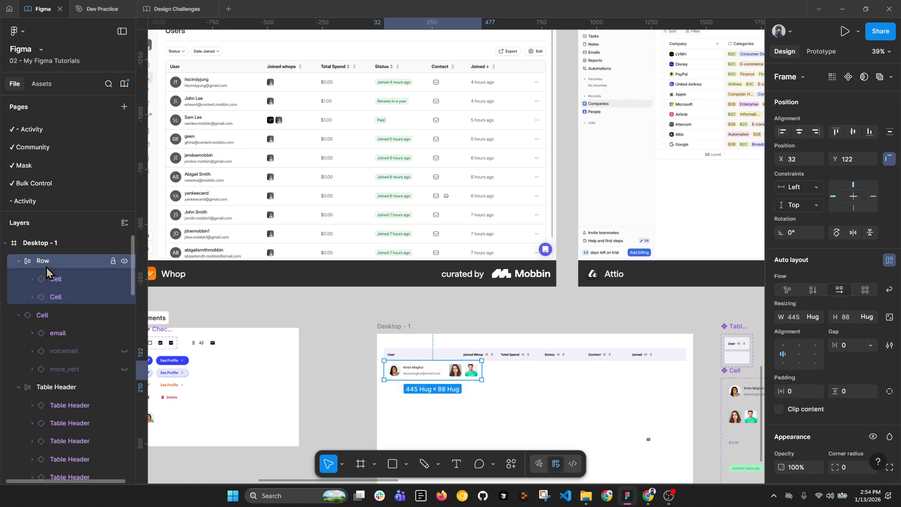
Step: Duplicate the images cell in Row and switch the copy to the Text type
left_click(459, 370)
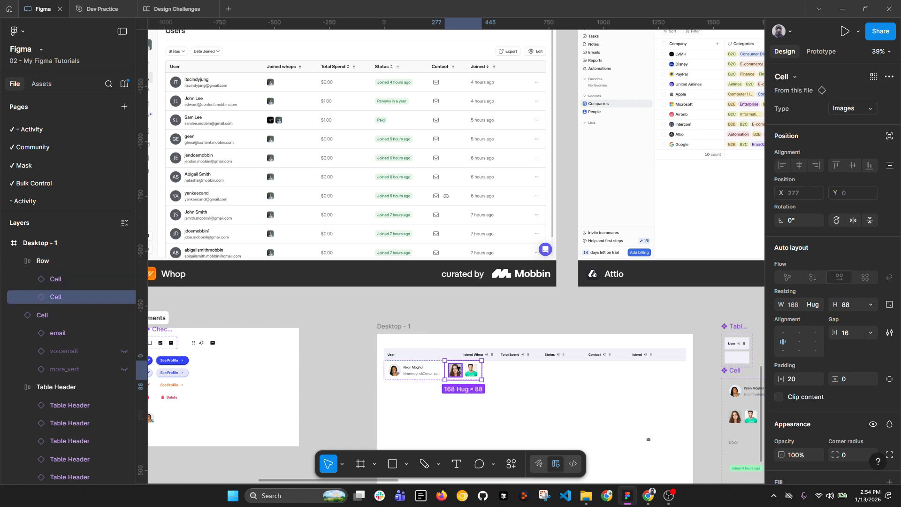
key("ctrl+d")
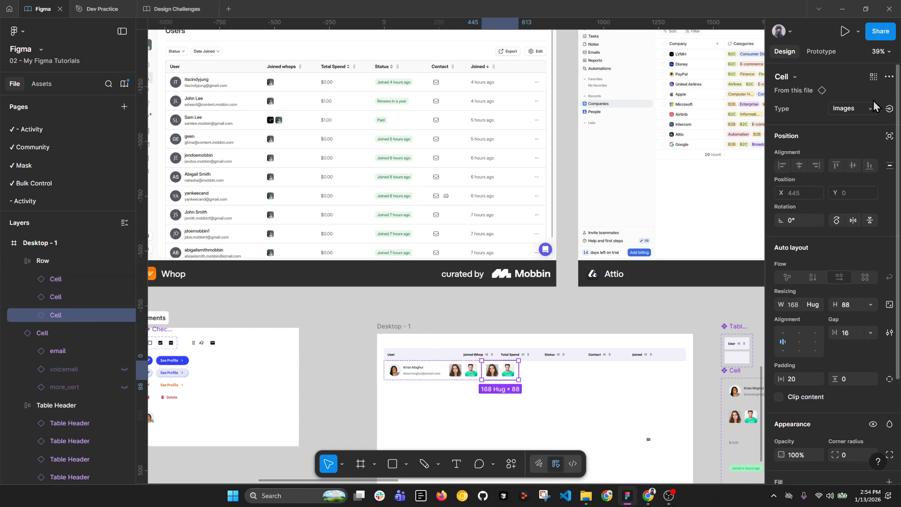
left_click(853, 108)
left_click(809, 135)
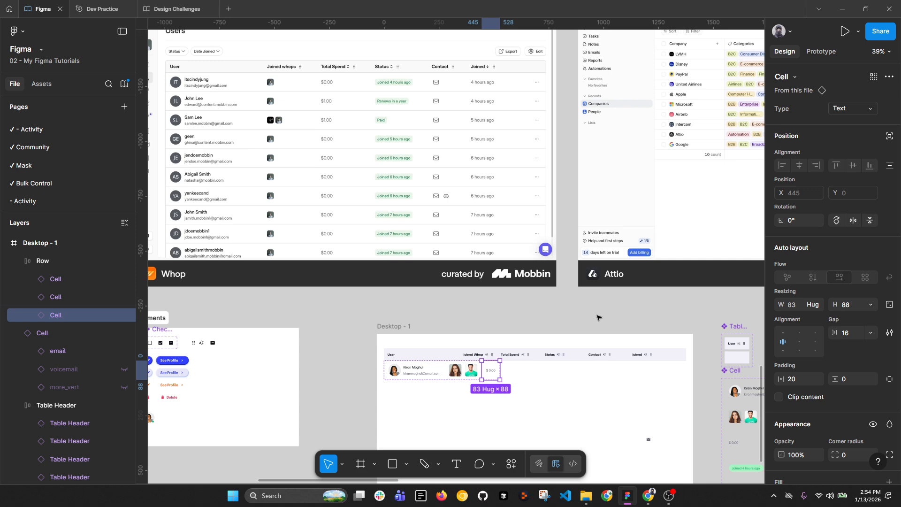
left_click(679, 325)
scroll(557, 271, "right", 5)
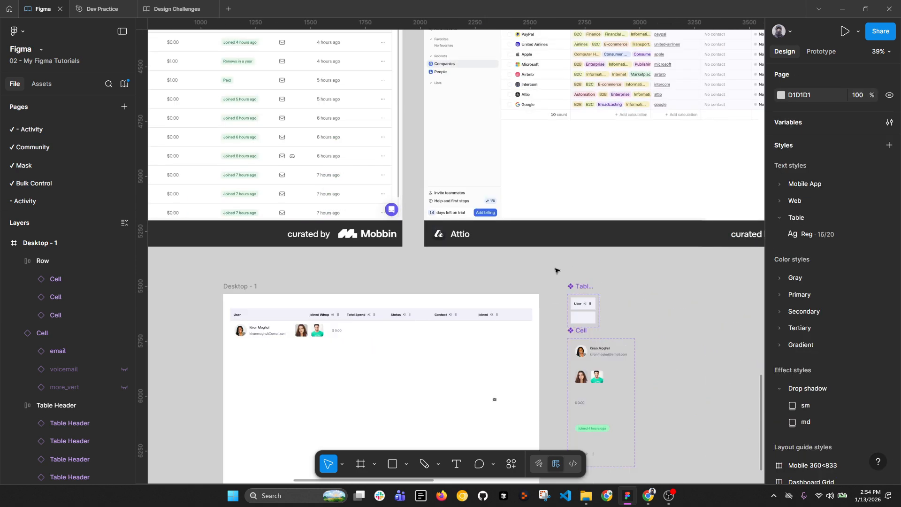
scroll(606, 385, "up", 5)
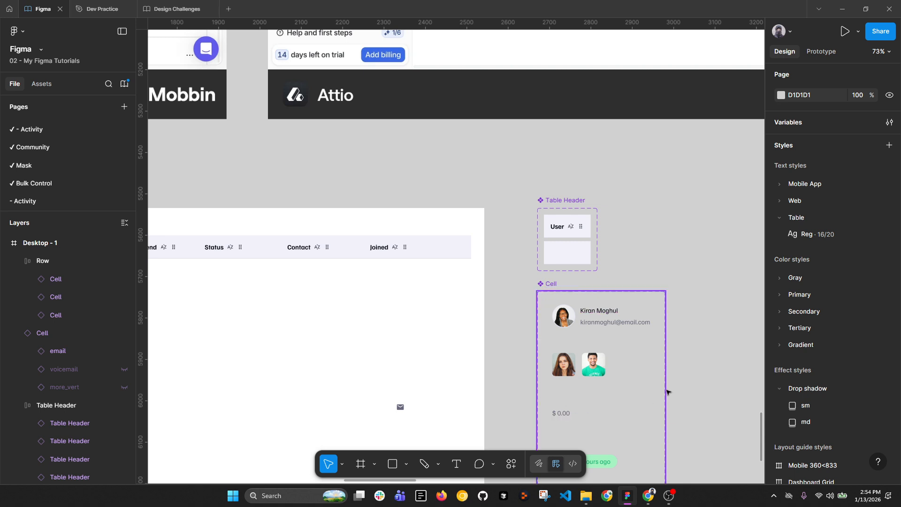
Step: Turn the Row's second $0.00 cell into a Chip cell
scroll(702, 334, "down", 4)
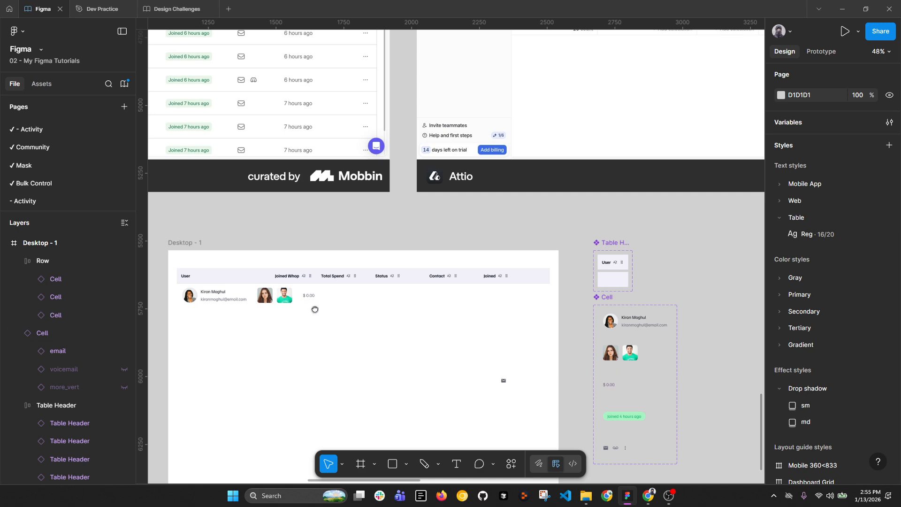
left_click_drag(308, 292, 497, 364)
left_click(512, 339)
key("Escape")
scroll(512, 300, "down", 3)
scroll(496, 364, "up", 2)
left_click(497, 364)
left_click(500, 365)
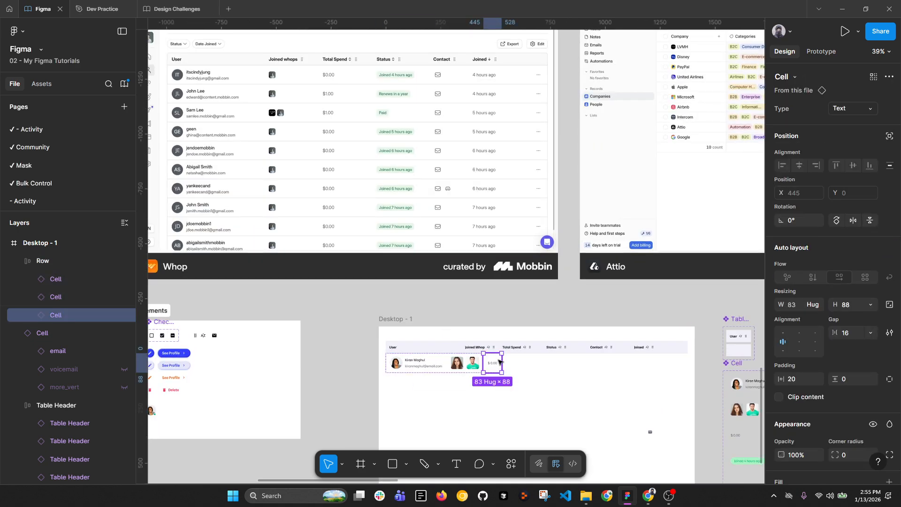
left_click(508, 365)
left_click(853, 108)
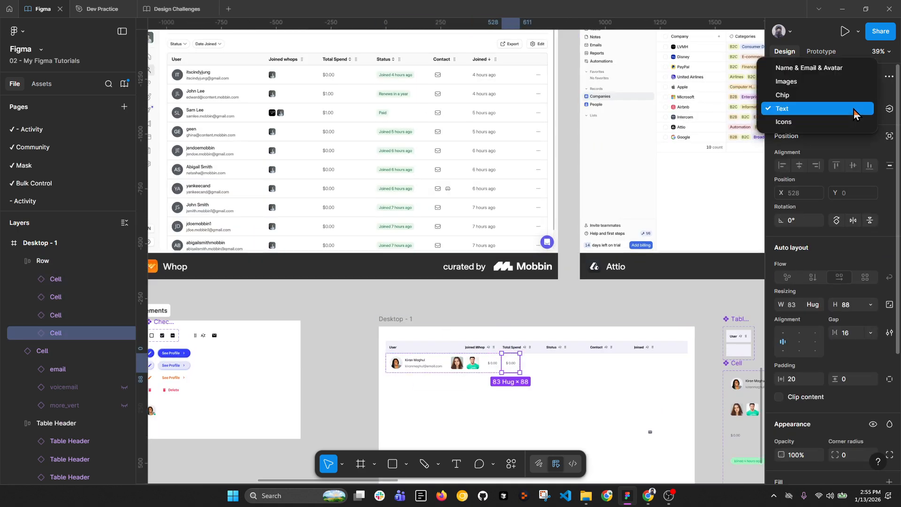
left_click(803, 98)
Step: Duplicate the chip cell as an Icons cell and hide its three-dot icon
key("ctrl+d")
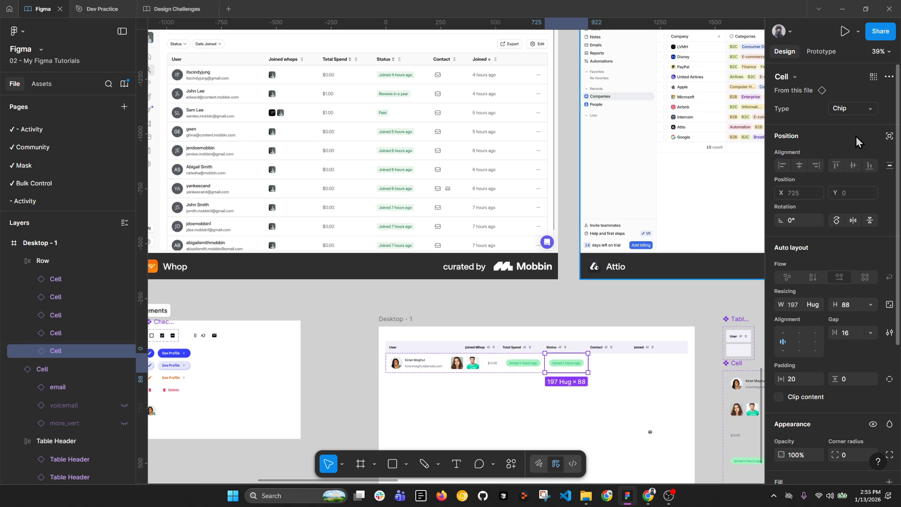
left_click(853, 109)
left_click(814, 137)
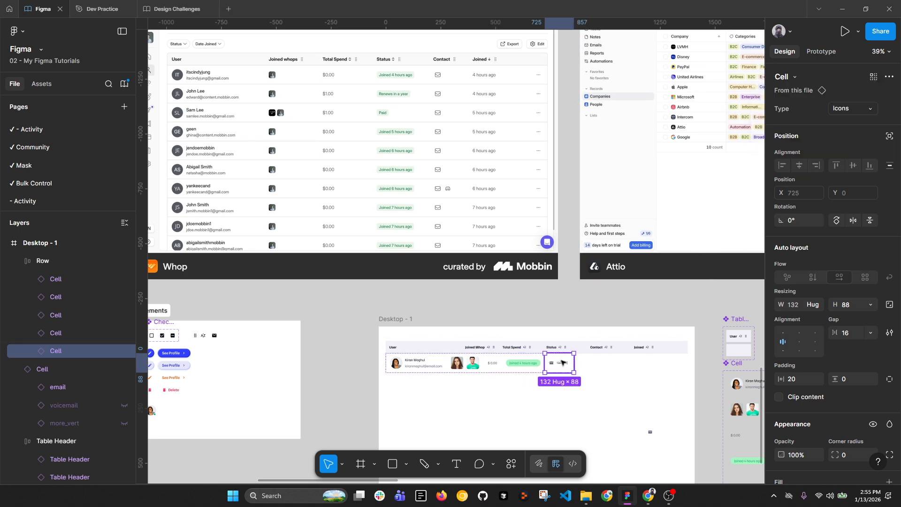
double_click(562, 362)
scroll(561, 362, "up", 4)
left_click(570, 362)
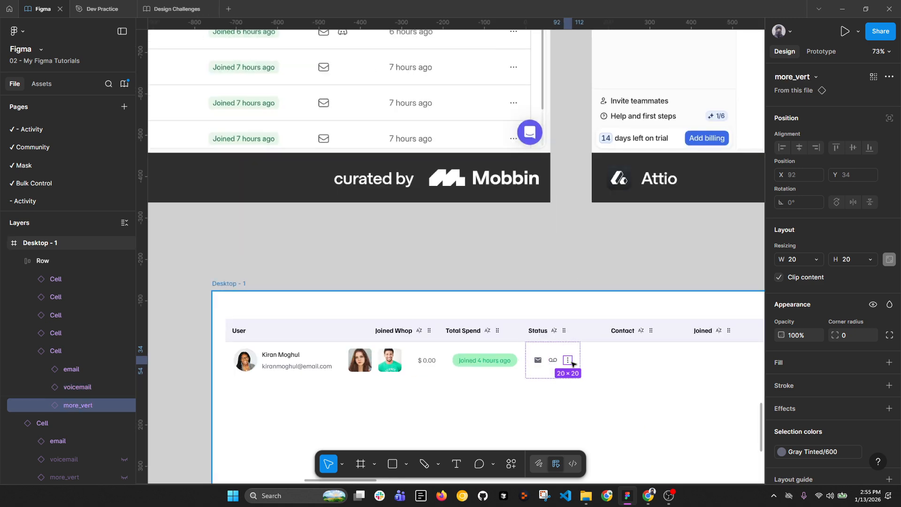
key("ctrl+shift+h")
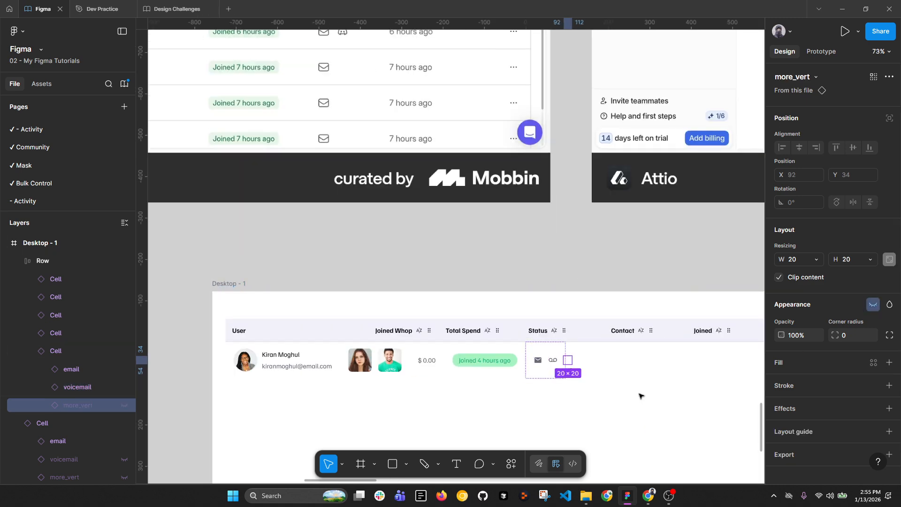
Step: Add a Text cell after the contact icons and change its text to 4 hours ago
left_click(593, 416)
left_click(561, 368)
double_click(541, 361)
key("ctrl+d")
scroll(516, 361, "down", 4)
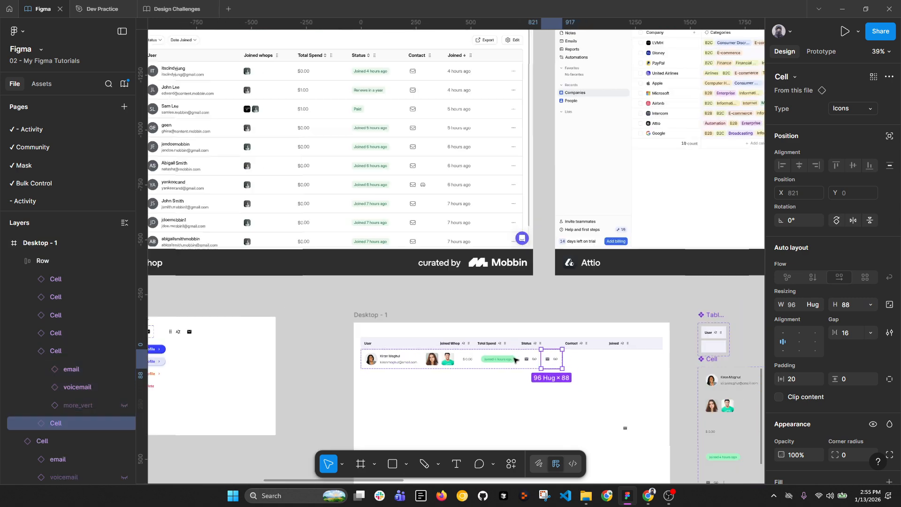
left_click(868, 109)
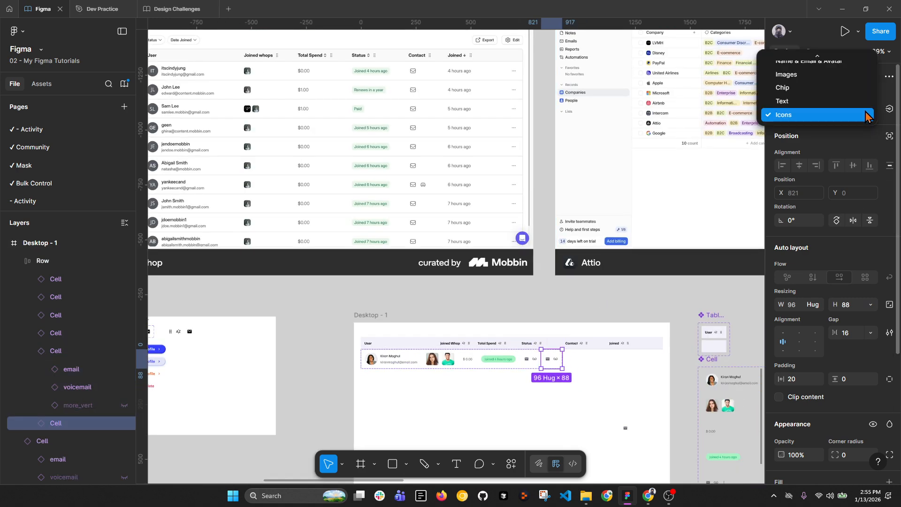
left_click(807, 101)
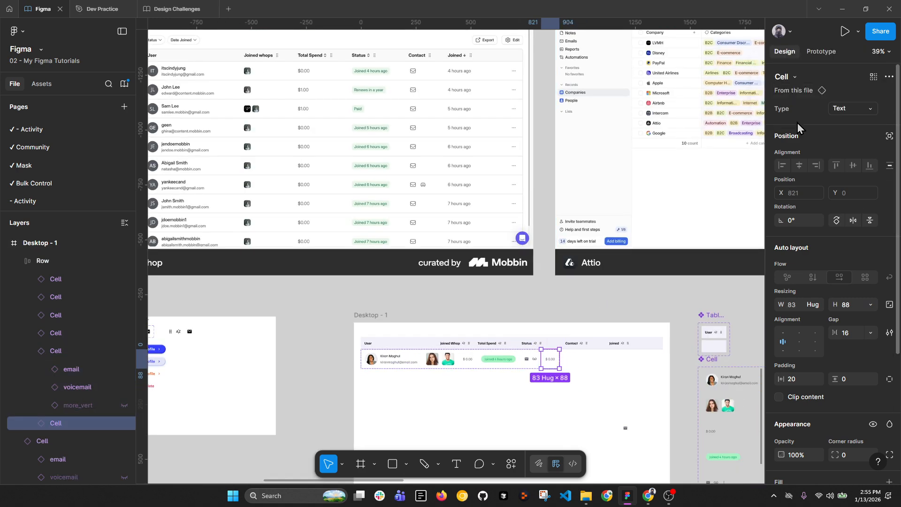
double_click(553, 361)
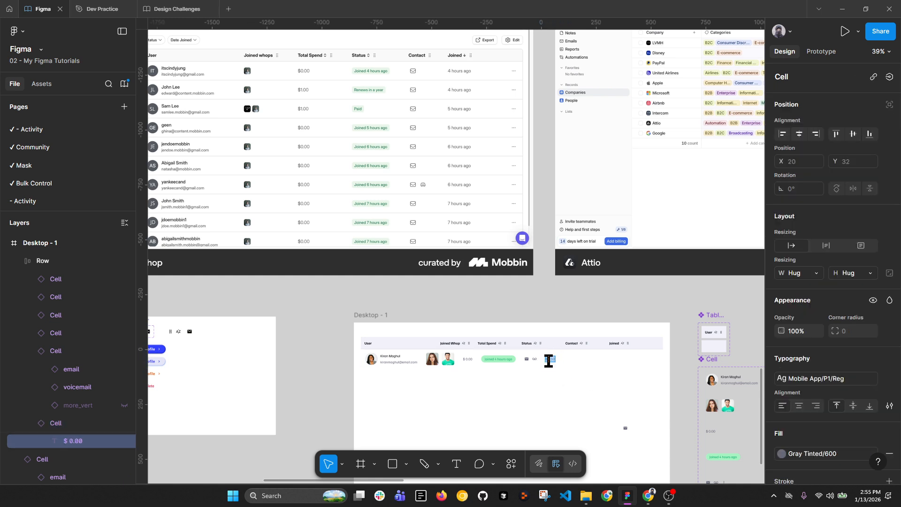
key("BackSpace")
Step: Duplicate the 4 hours ago cell as an Icons cell showing only the three-dot icon
left_click(531, 361)
left_click(561, 362)
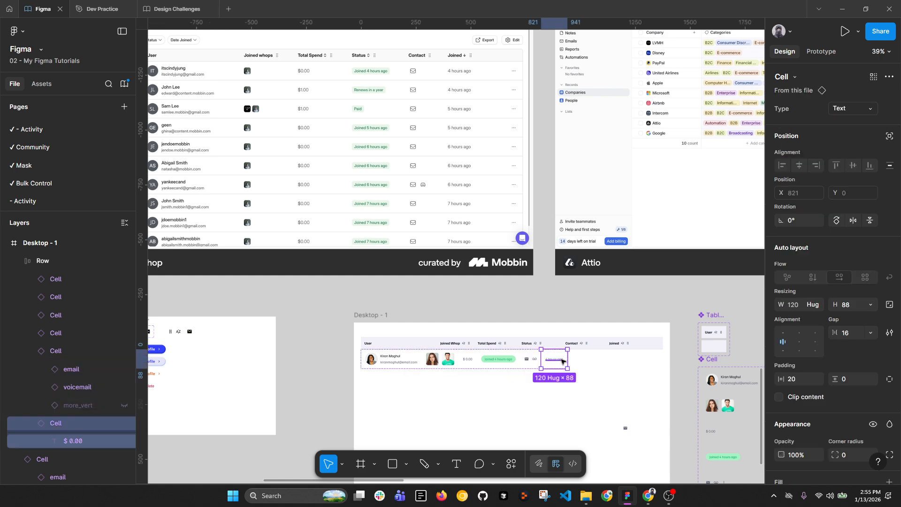
key("ctrl+d")
left_click(855, 109)
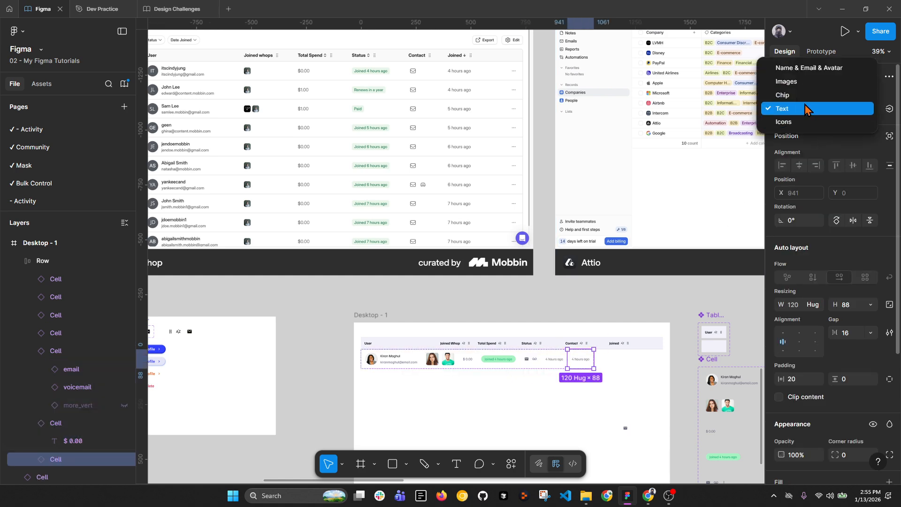
left_click(800, 122)
scroll(575, 359, "up", 5)
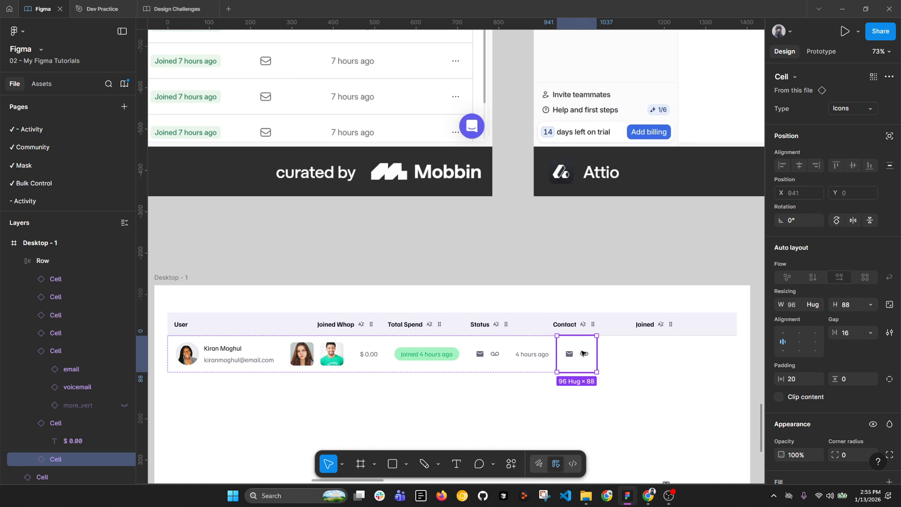
left_click(585, 353)
left_click(125, 387)
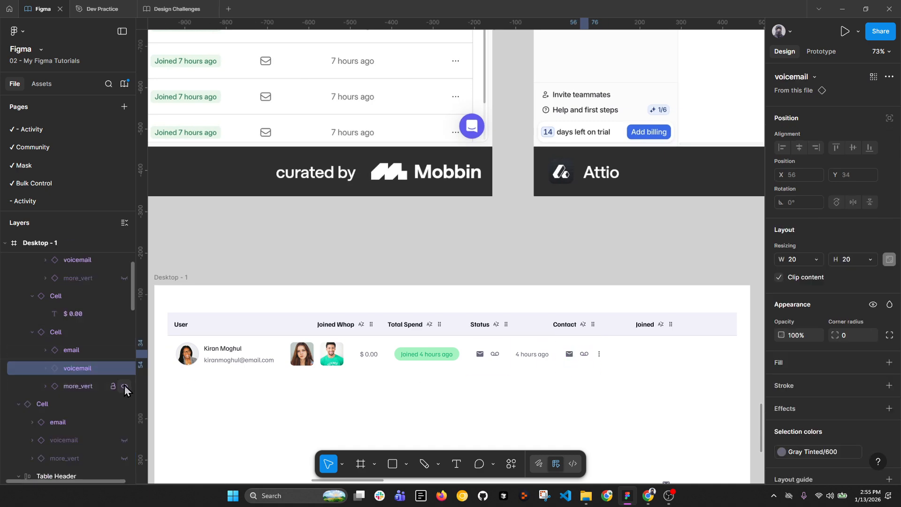
left_click(124, 368)
left_click(124, 351)
left_click(546, 381)
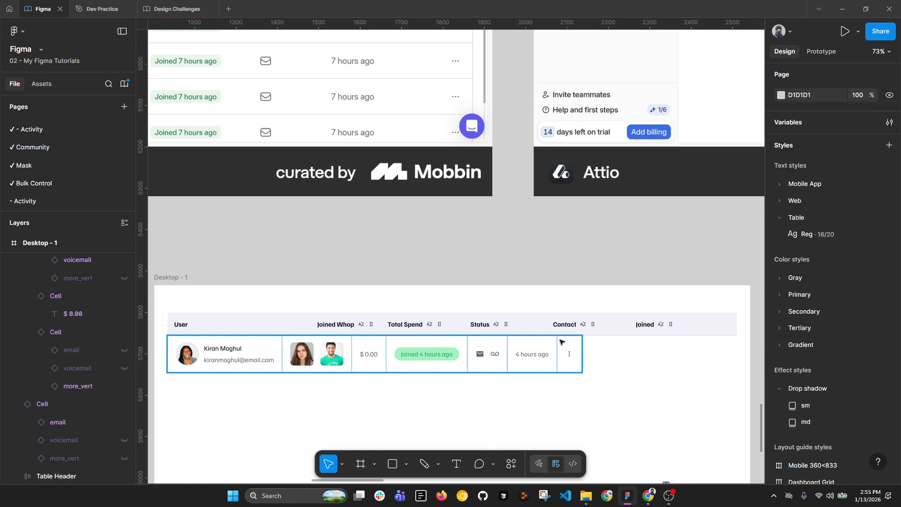
left_click(564, 340)
scroll(567, 337, "down", 2)
scroll(570, 337, "down", 1)
Step: Delete the stray small cell from the canvas
key("alt+l")
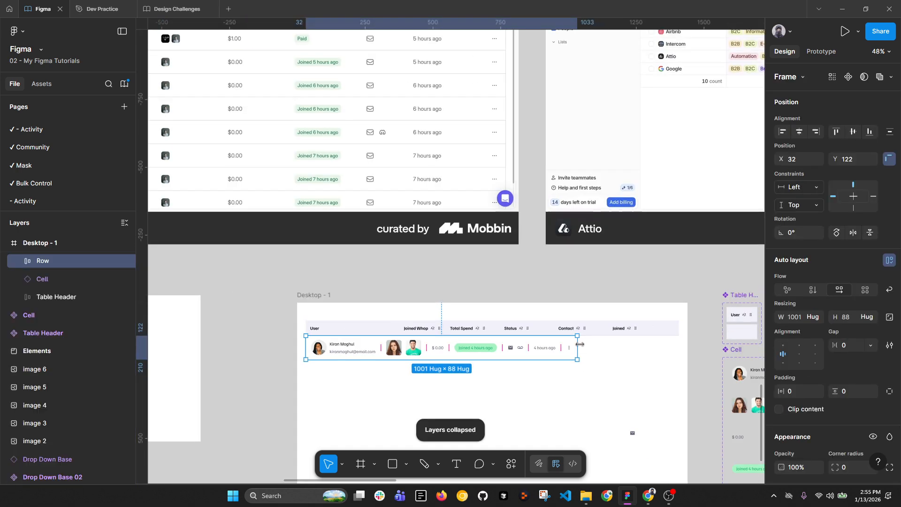
left_click(632, 432)
key("Delete")
scroll(627, 428, "up", 2)
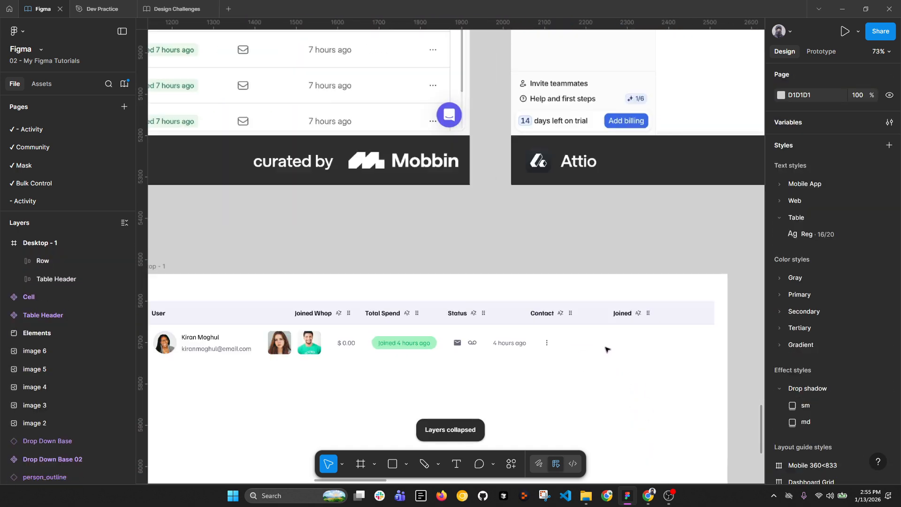
scroll(599, 306, "down", 1)
Step: Set the Joined, Contact, Status, Total Spend and Joined Whop header cells to fixed width 200
left_click(630, 309)
left_click(629, 309)
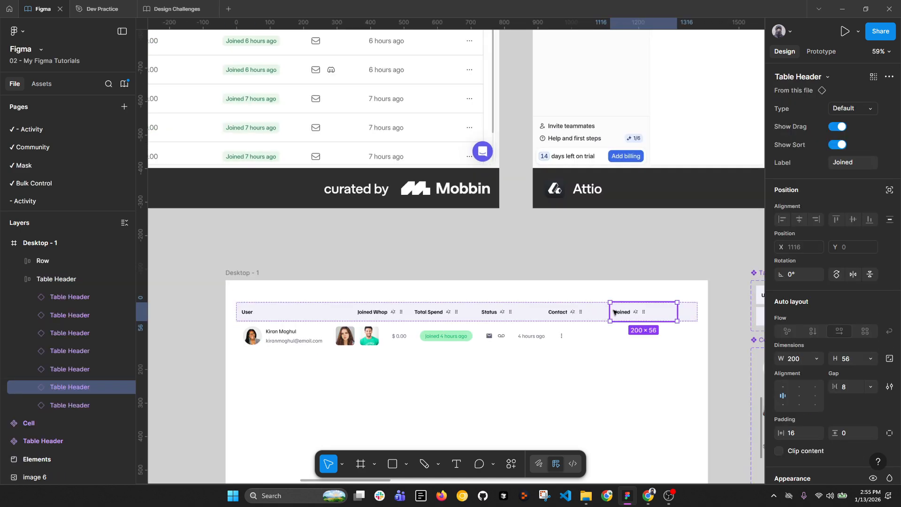
left_click(563, 313)
left_click(522, 312, "shift")
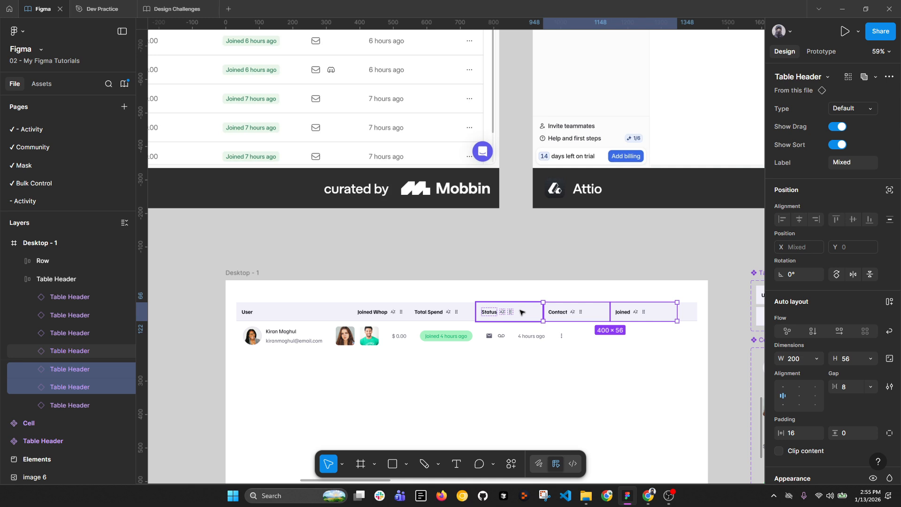
left_click(461, 313, "shift")
left_click(382, 312, "shift")
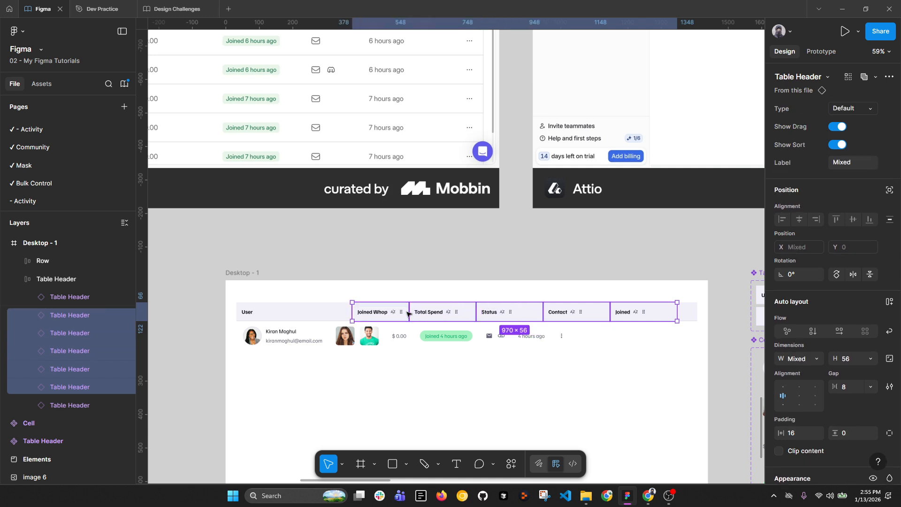
left_click(815, 360)
left_click(813, 359)
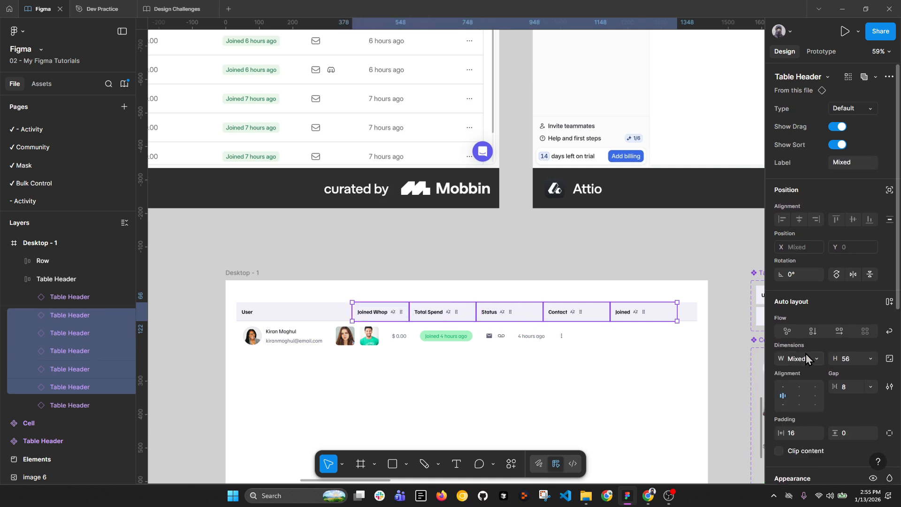
left_click(804, 360)
type("200")
key("Return")
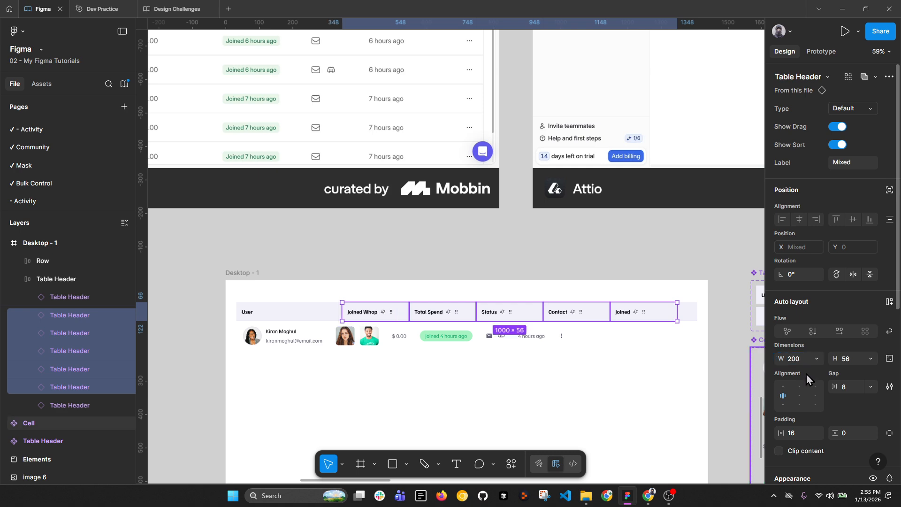
Step: Set the Row's images, $ 0.00, chip and email/voicemail cells to width 200
double_click(366, 343)
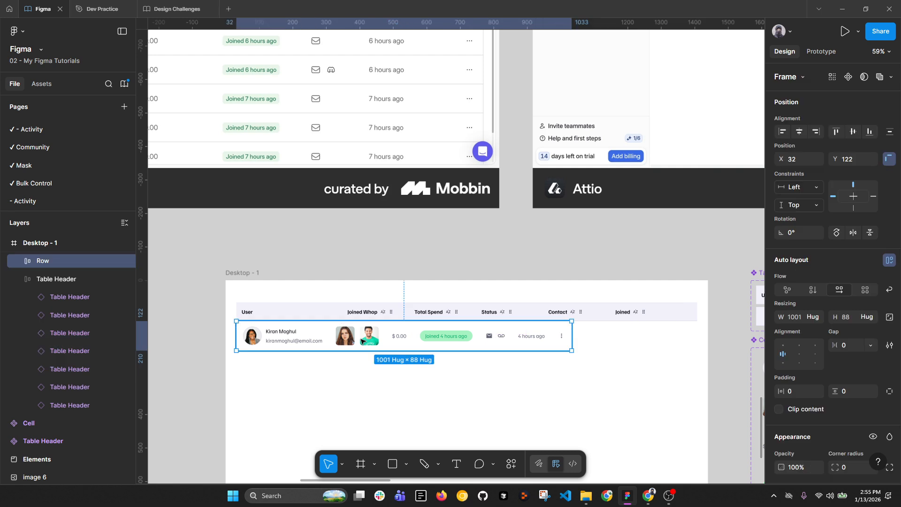
left_click(405, 341, "shift")
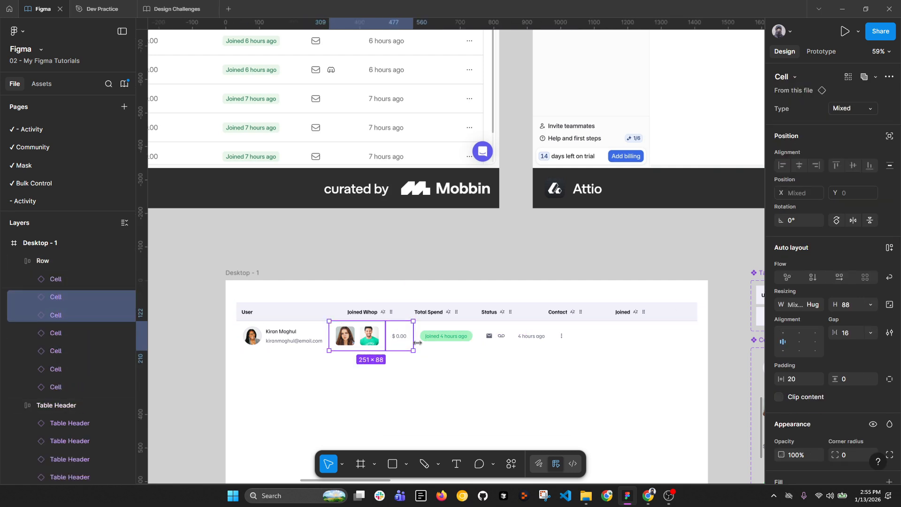
left_click(444, 337, "shift")
left_click(496, 337, "shift")
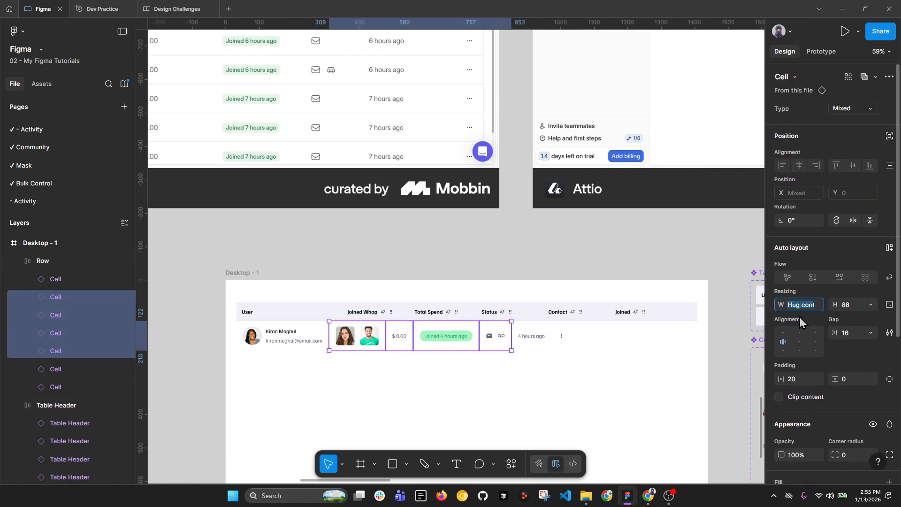
type("200")
key("Return")
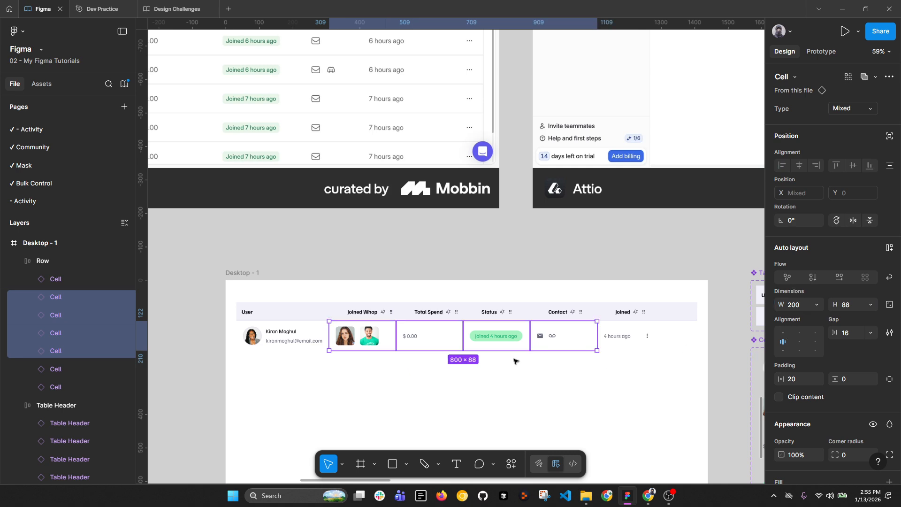
left_click(762, 296)
Step: Widen the Row to 1376 and make its User cell fill the remaining width
scroll(681, 319, "right", 5)
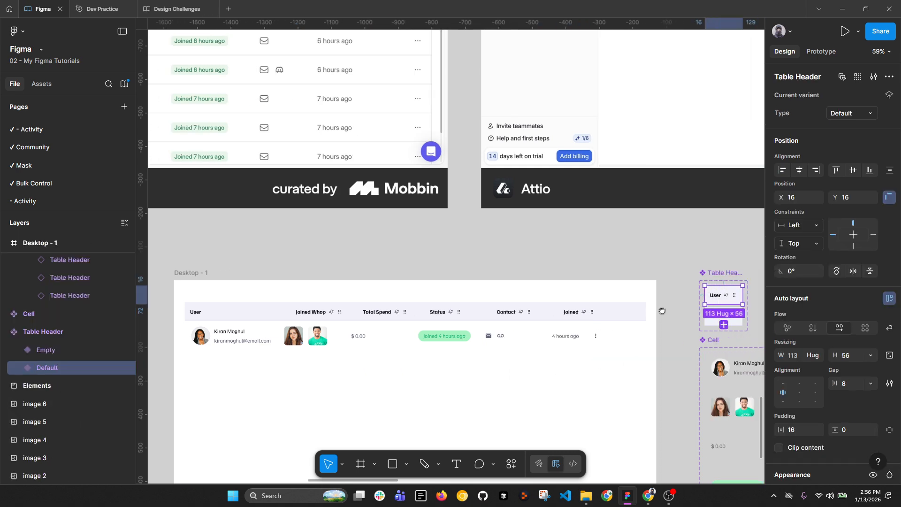
left_click_drag(323, 344, 441, 332)
scroll(440, 330, "up", 5)
scroll(424, 291, "down", 5)
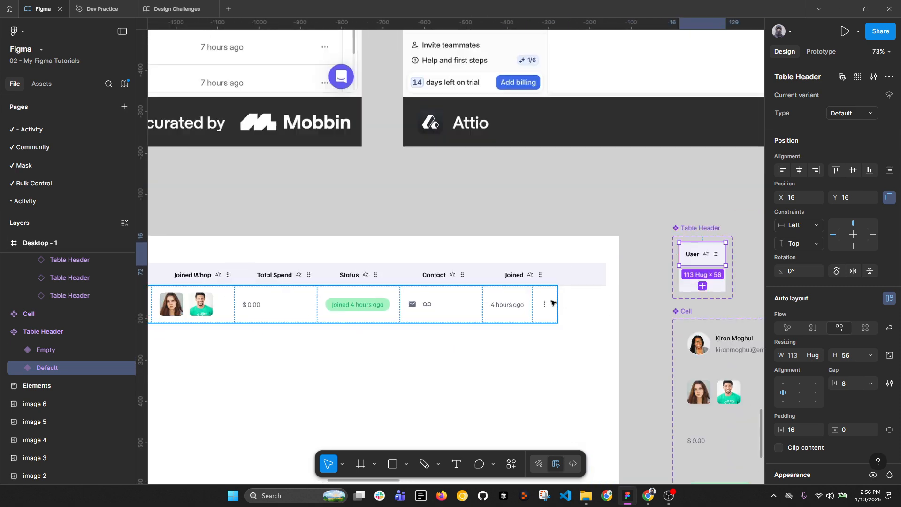
left_click(558, 301)
left_click_drag(574, 300, 609, 300)
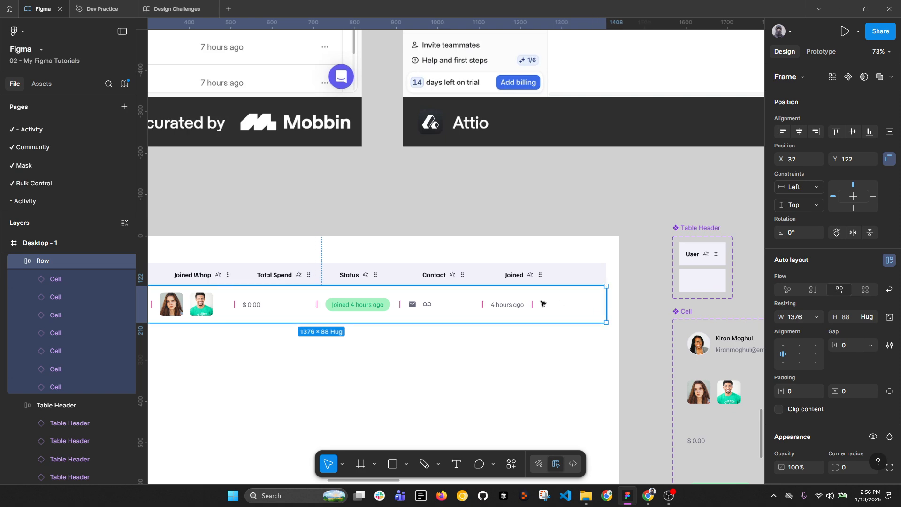
scroll(318, 297, "left", 4)
double_click(230, 304)
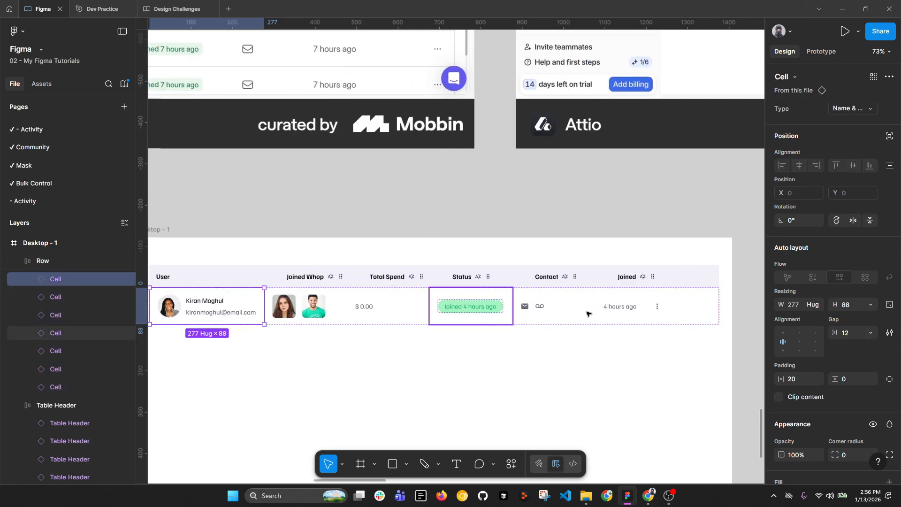
left_click(817, 305)
left_click(811, 317)
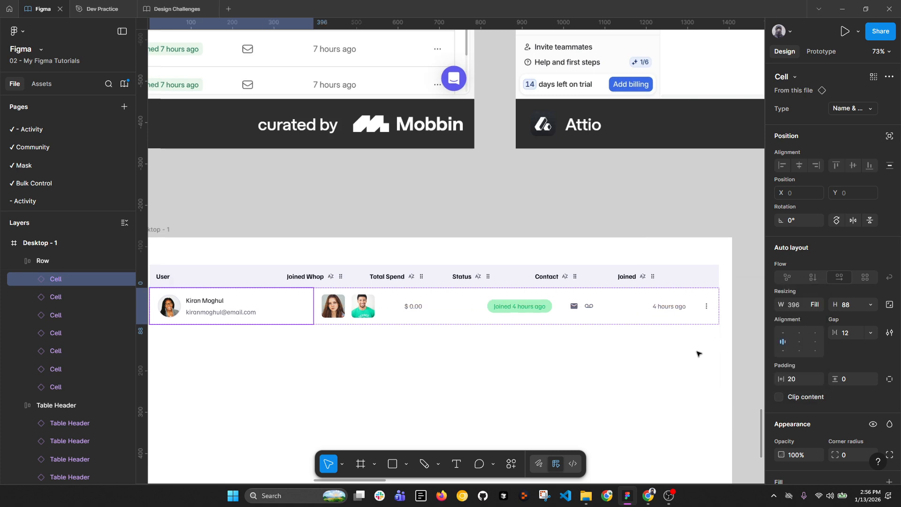
left_click(698, 353)
Step: Give the Table Header's Default and Empty variants 20 horizontal padding
scroll(360, 294, "down", 3)
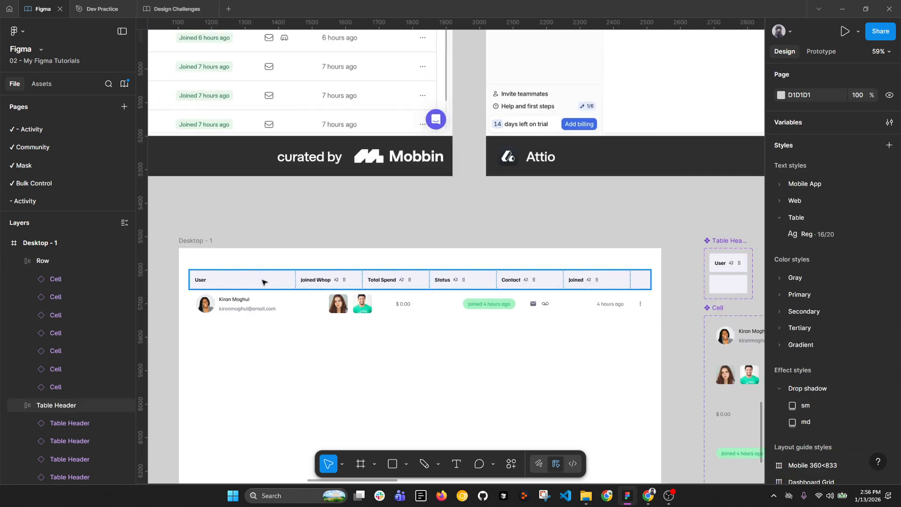
left_click_drag(549, 350, 351, 339)
scroll(534, 277, "up", 3)
left_click(539, 245)
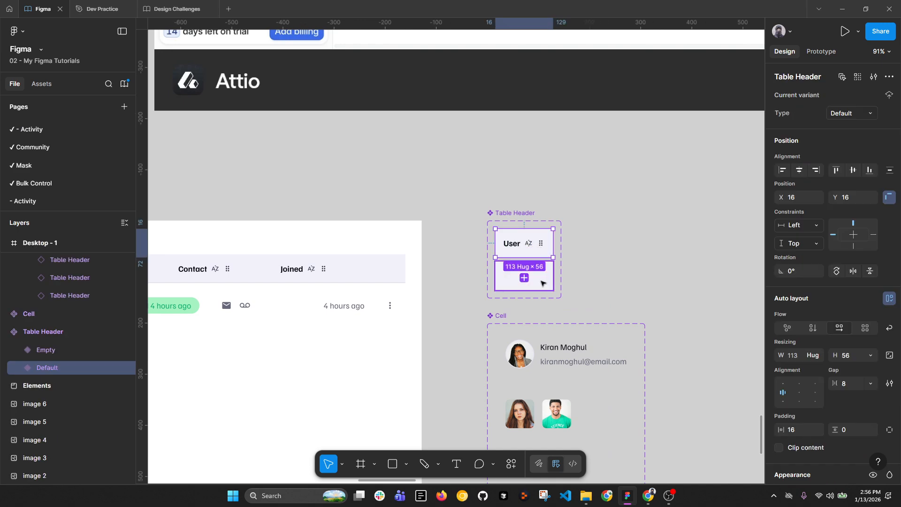
left_click(542, 282, "shift")
left_click(800, 458)
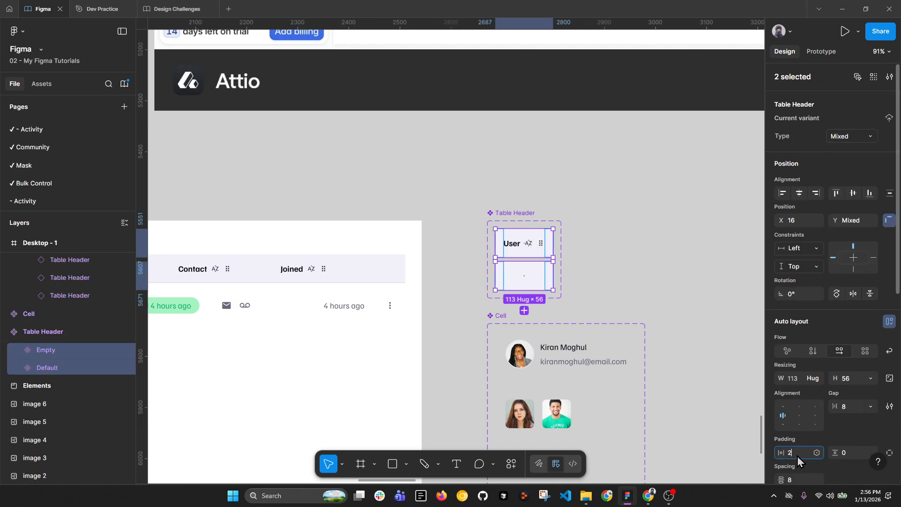
key("Return")
left_click(707, 288)
Step: Set the 4 hours ago, Contact, Status, Total Spend and Joined Whop row cells to width 200
left_click_drag(380, 312, 570, 308)
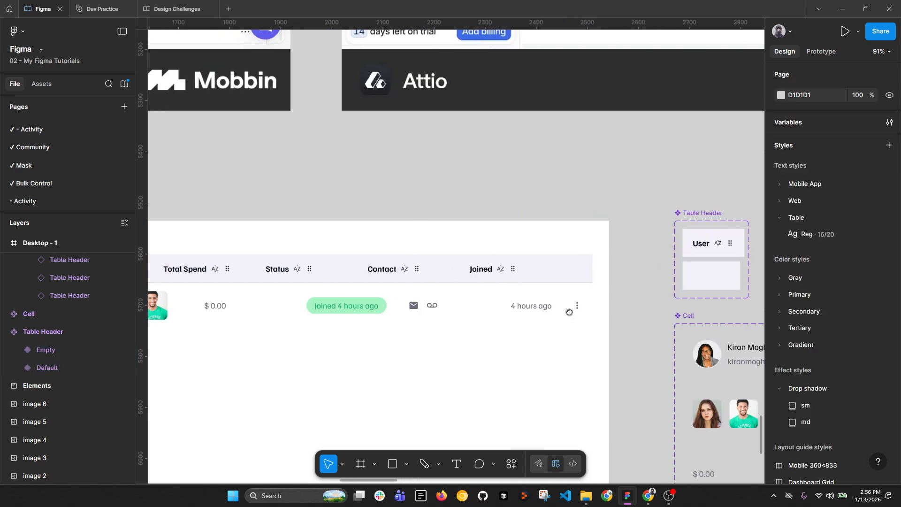
left_click(542, 307)
left_click(543, 307)
scroll(543, 306, "down", 5)
left_click(498, 305, "shift")
left_click(444, 304, "shift")
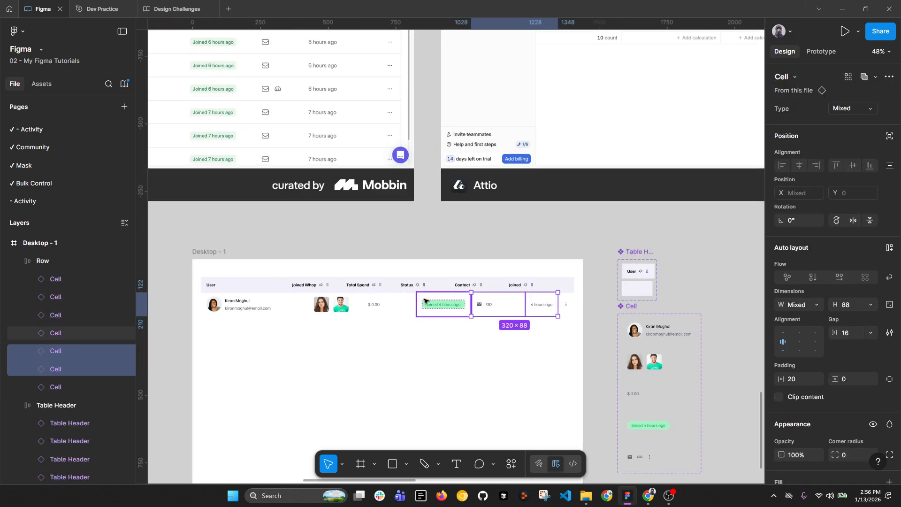
left_click(380, 303, "shift")
left_click(354, 310, "shift")
left_click(799, 304)
type("200")
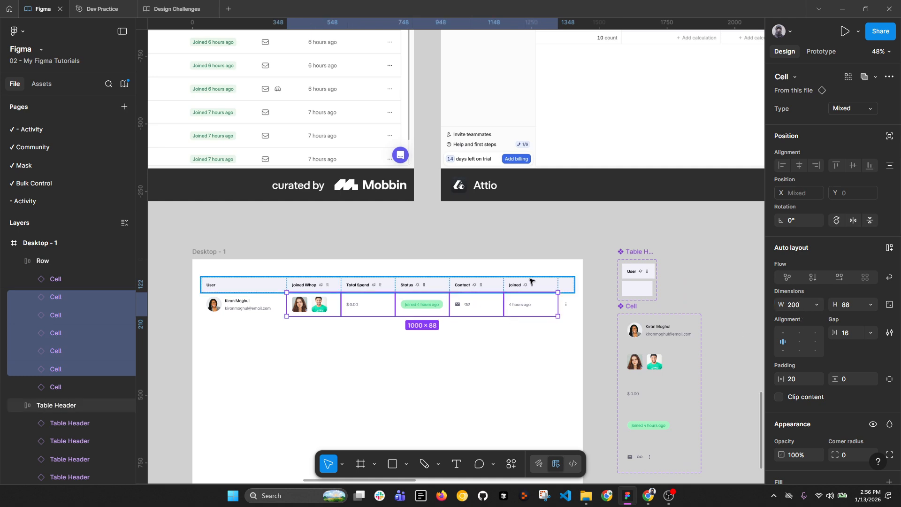
scroll(529, 284, "up", 3)
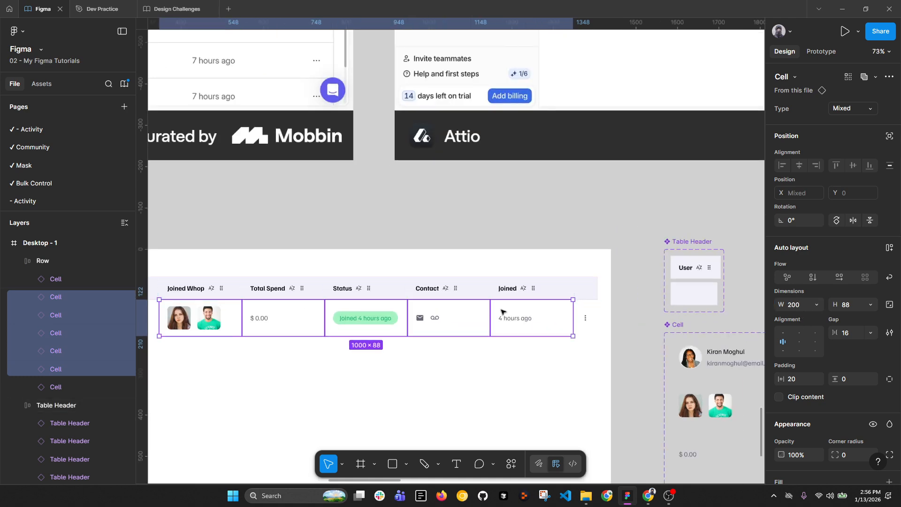
left_click(534, 372)
scroll(596, 335, "left", 2)
key("alt+l")
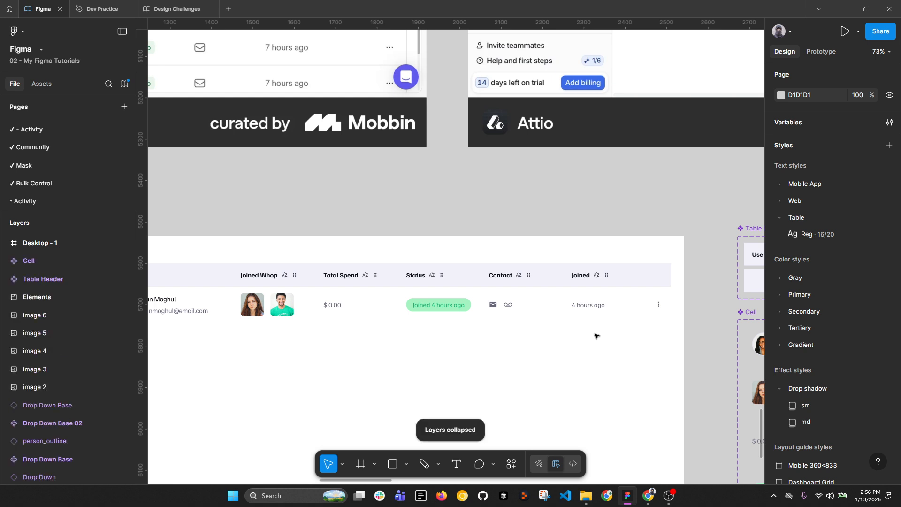
scroll(595, 335, "down", 3)
left_click(594, 296)
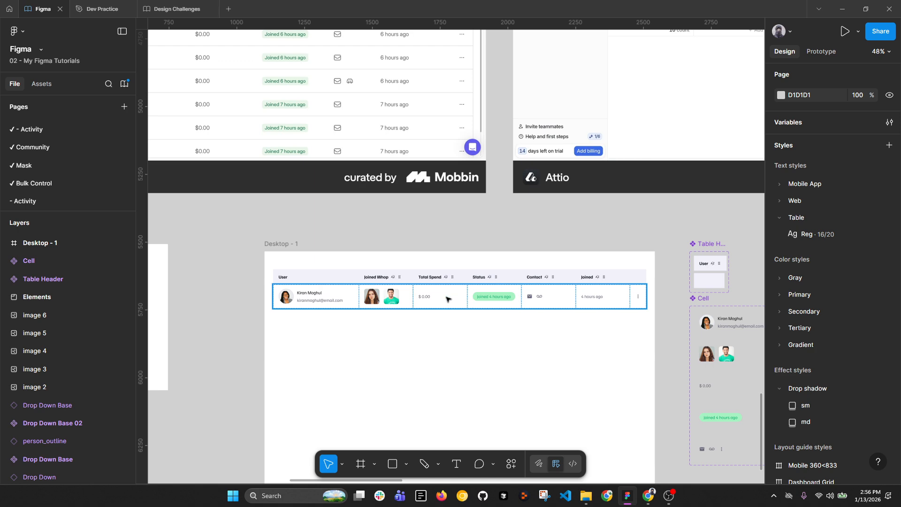
Step: Duplicate the Row below itself and rename the upper one Row / Default
left_click_drag(445, 297, 430, 375)
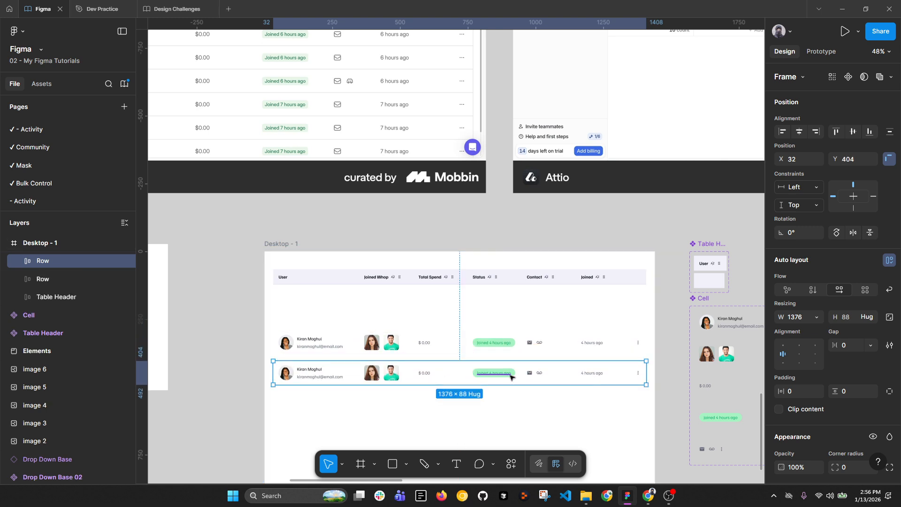
scroll(509, 374, "up", 2)
left_click(508, 325)
double_click(56, 281)
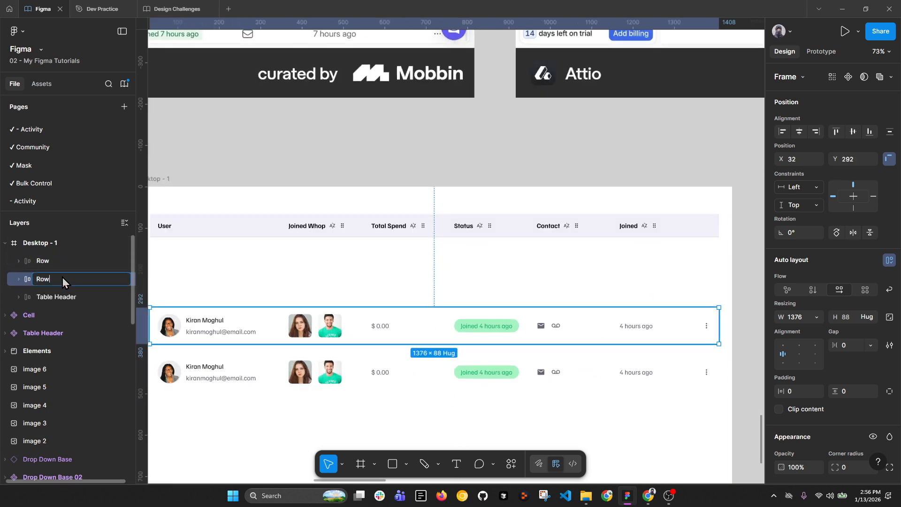
type("/ Default")
key("Return")
Step: Rename the lower row copy to Row / Hover
left_click(44, 261)
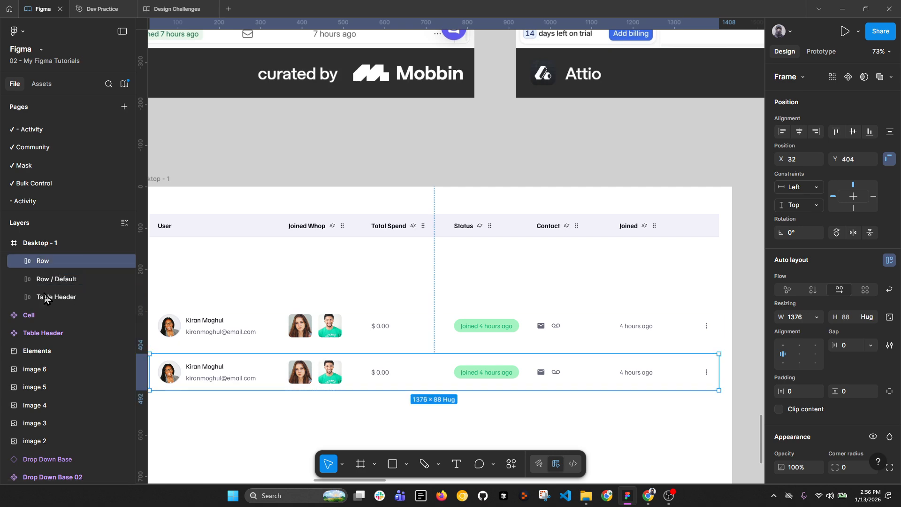
double_click(60, 261)
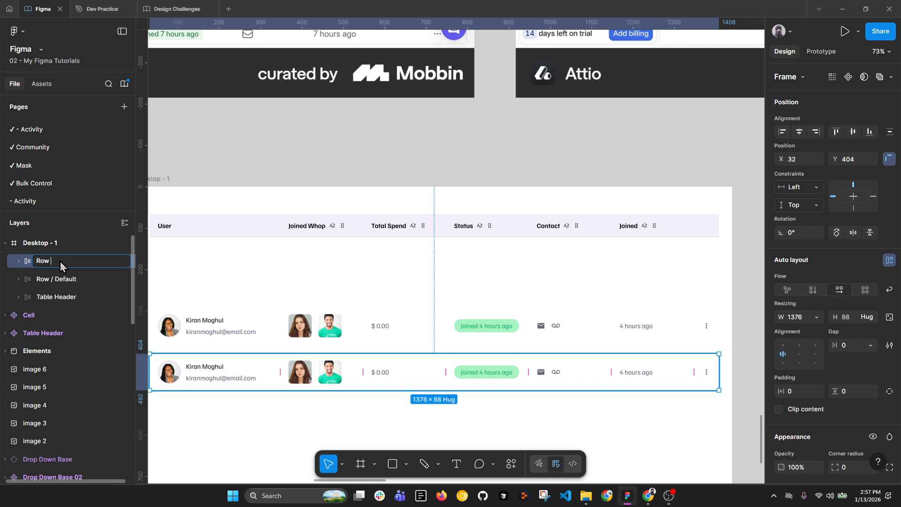
type("/Hover")
key("Return")
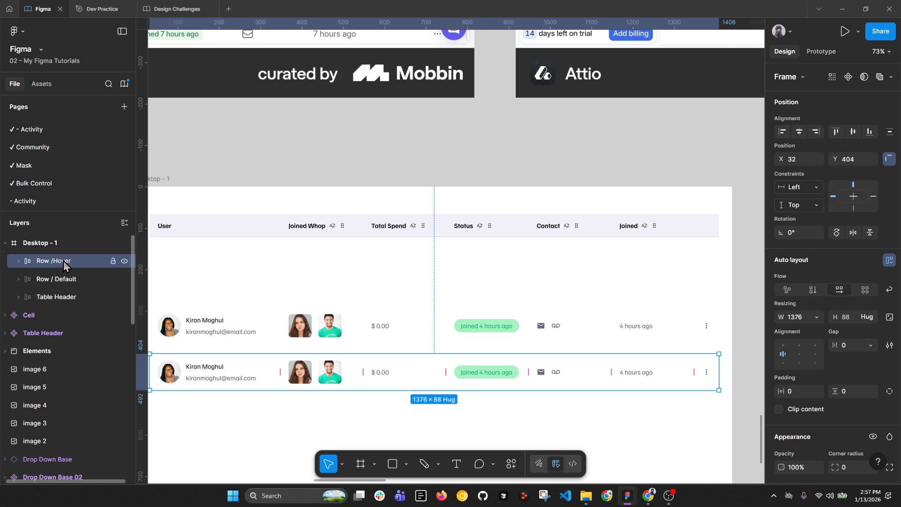
double_click(49, 261)
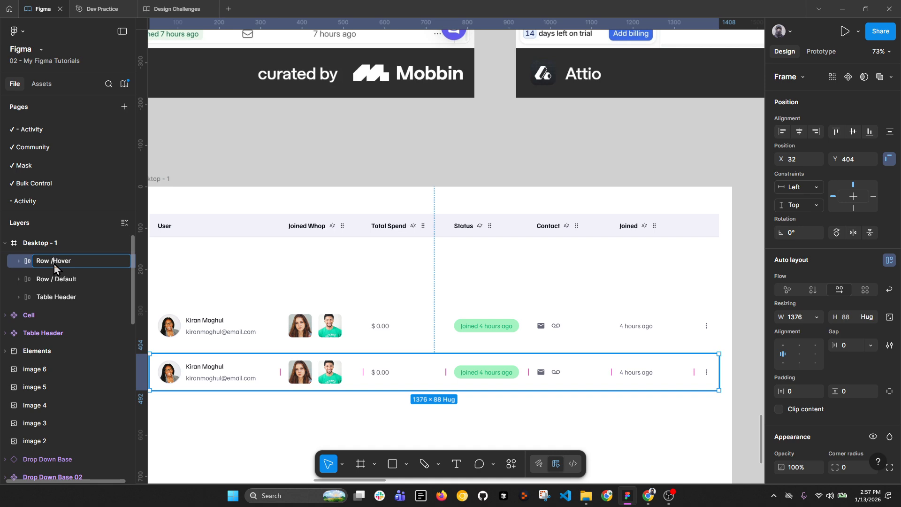
left_click(89, 297)
Step: Apply a Gray Tinted/400 stroke from the Design Challenges library to both rows
scroll(810, 395, "down", 3)
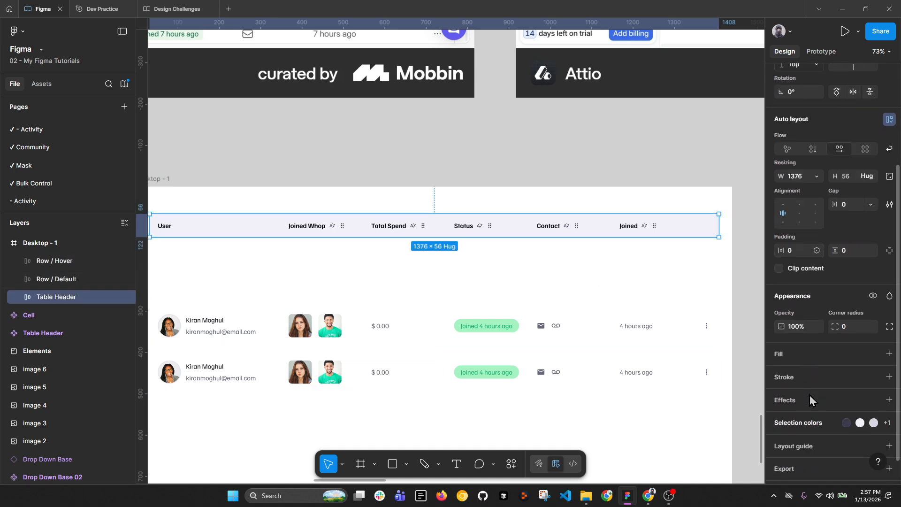
scroll(873, 404, "down", 1)
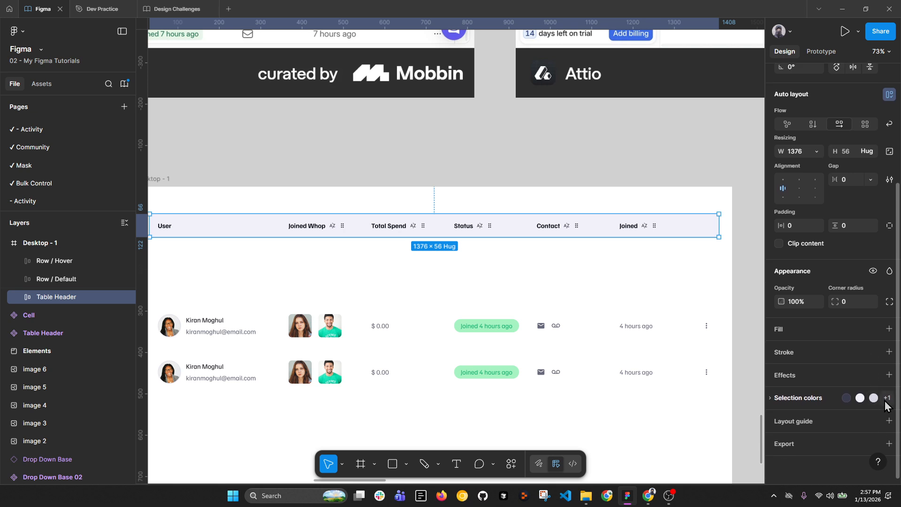
left_click(656, 230)
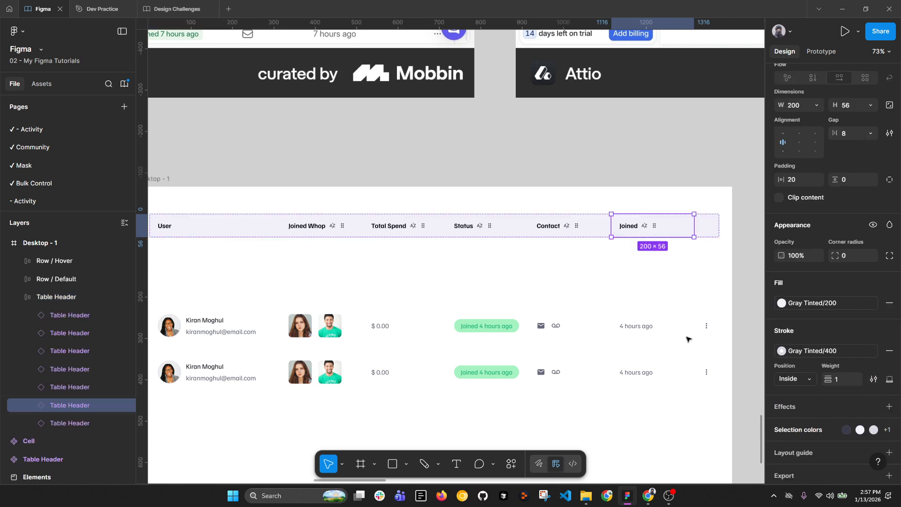
scroll(612, 316, "down", 2)
left_click(597, 324)
left_click(596, 362, "shift")
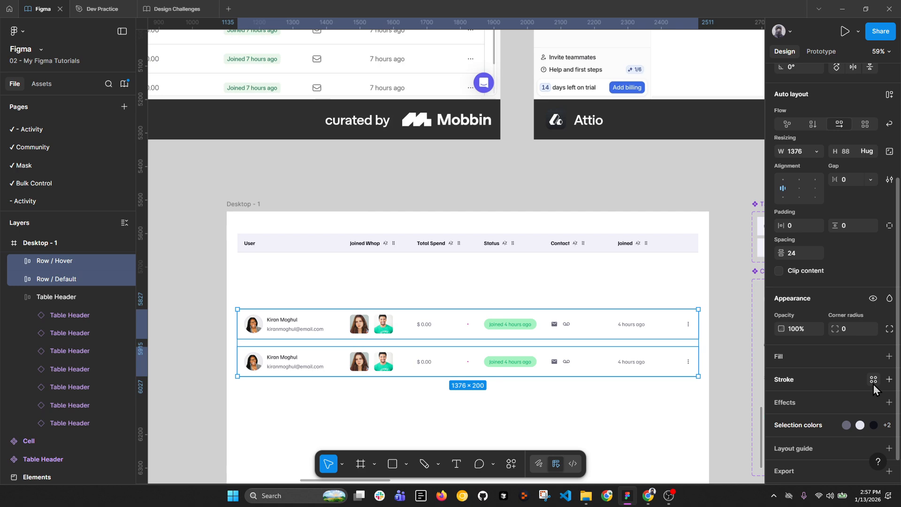
left_click(874, 381)
scroll(743, 384, "down", 2)
left_click(679, 291)
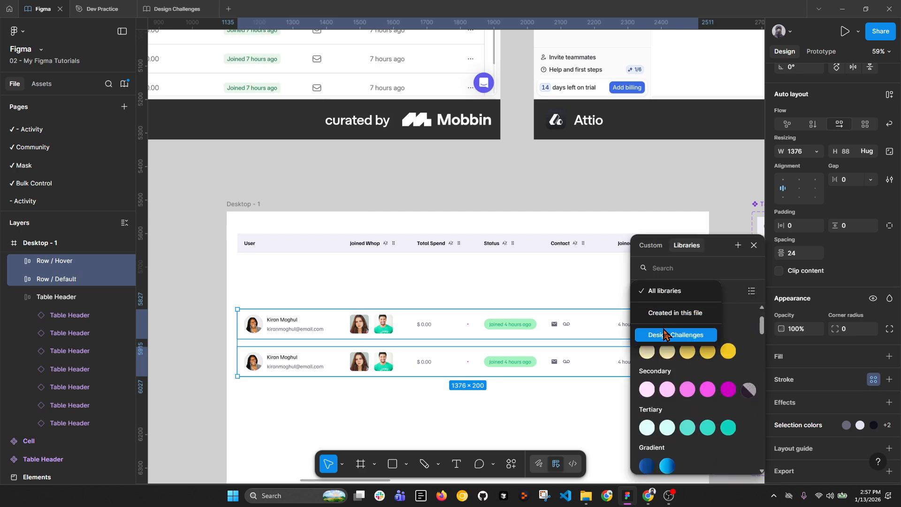
left_click(679, 334)
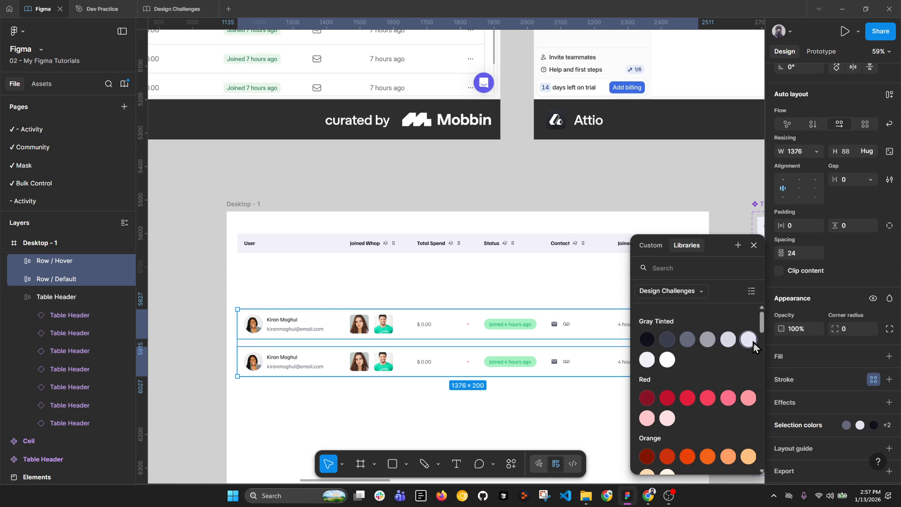
left_click(728, 340)
Step: Change both rows' stroke to Gray Tinted/300 and limit it to the bottom edge
scroll(549, 366, "up", 5)
scroll(540, 194, "down", 3)
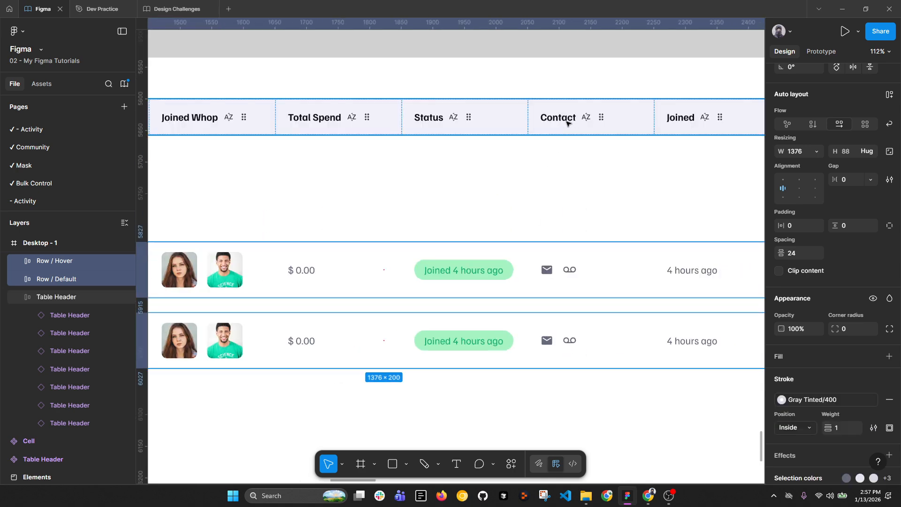
scroll(582, 310, "up", 5)
left_click(614, 300)
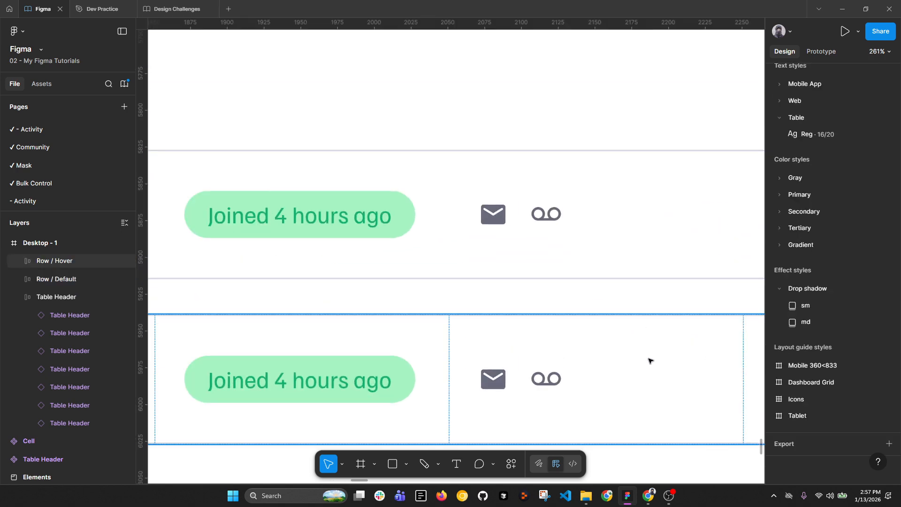
left_click(651, 361)
left_click(573, 222, "shift")
left_click(813, 321)
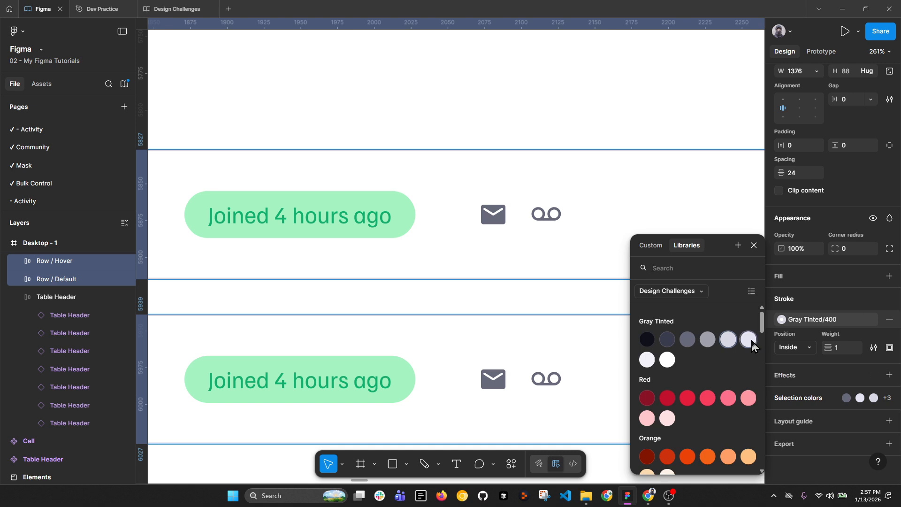
left_click(750, 341)
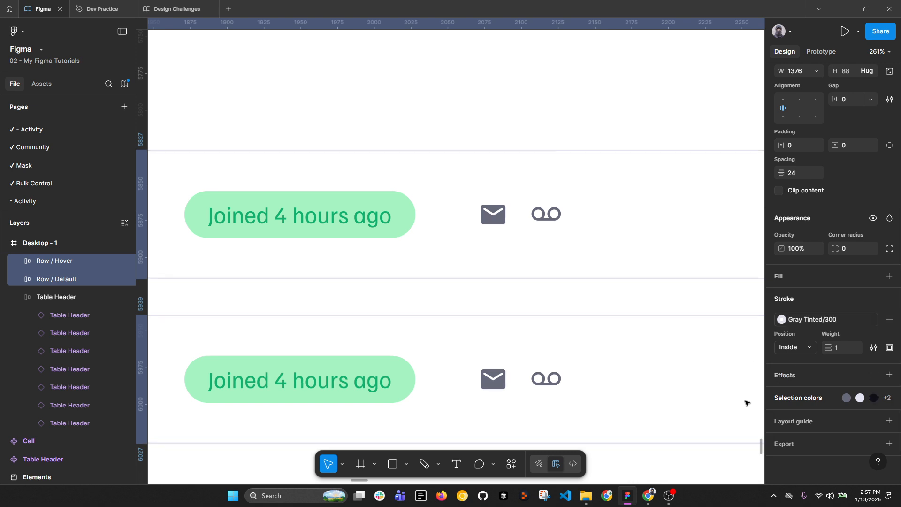
left_click(889, 348)
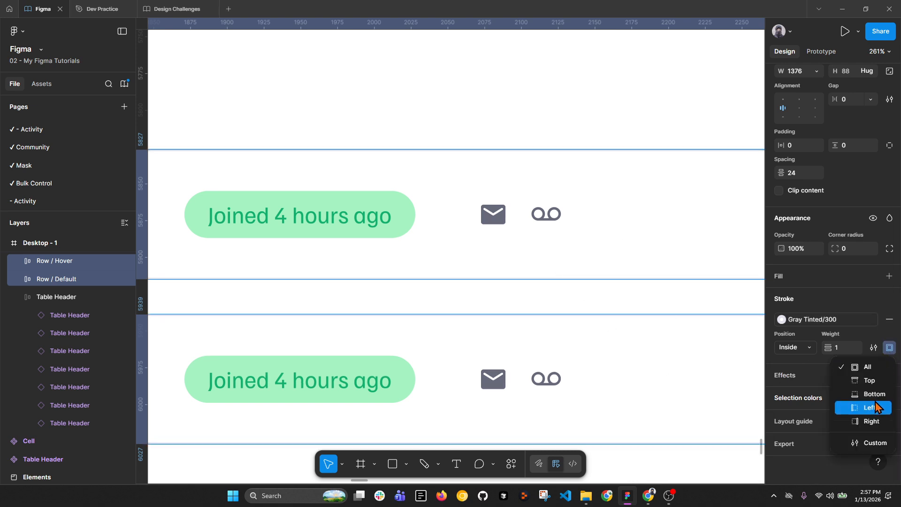
left_click(875, 397)
scroll(475, 241, "down", 6)
left_click(678, 357)
scroll(681, 355, "down", 1)
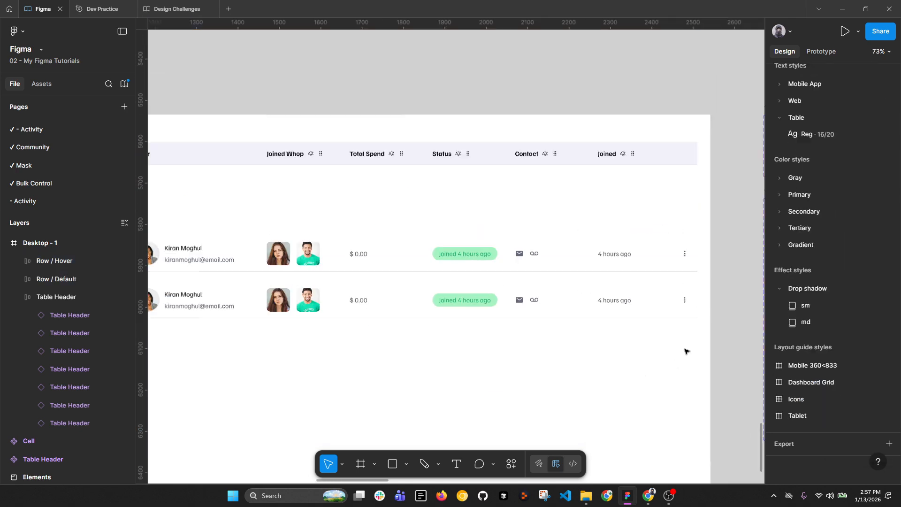
left_click_drag(330, 344, 443, 344)
Step: Fill the Row / Hover row with the Design Challenges colour Gray Tinted/200
left_click(342, 306)
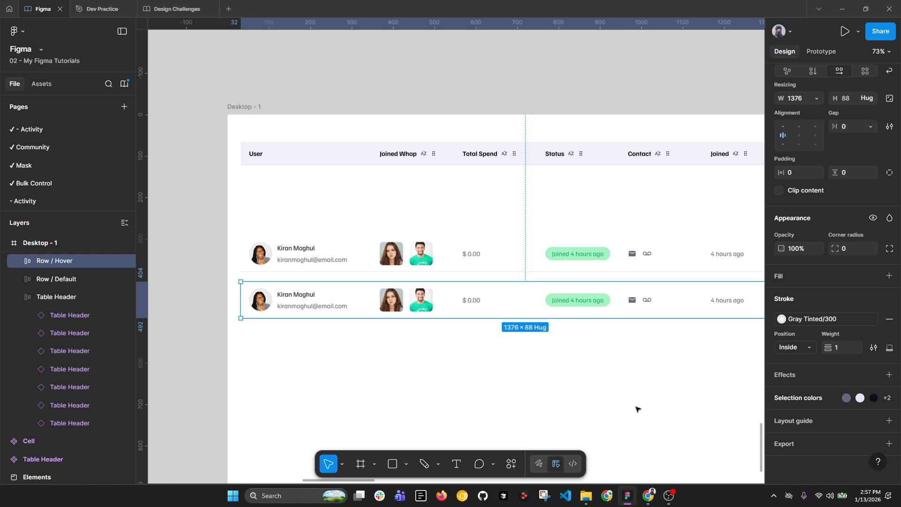
left_click_drag(632, 393, 568, 394)
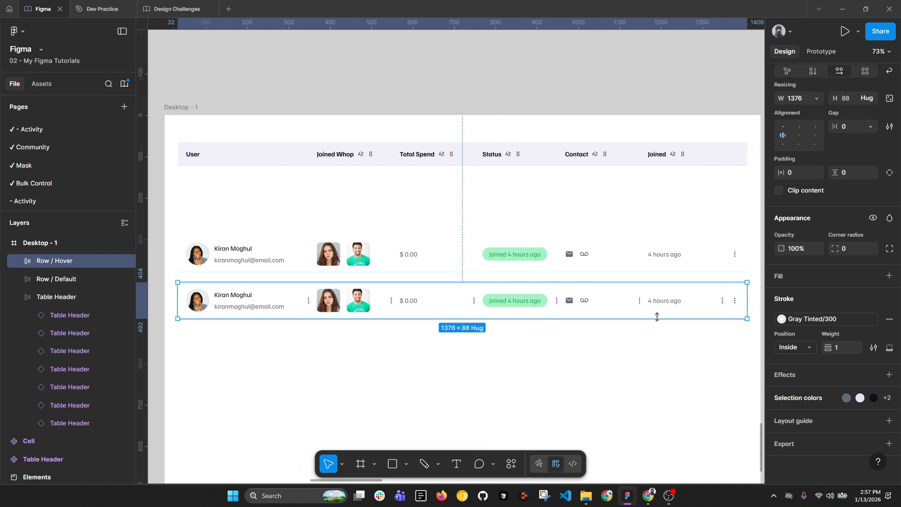
left_click(873, 276)
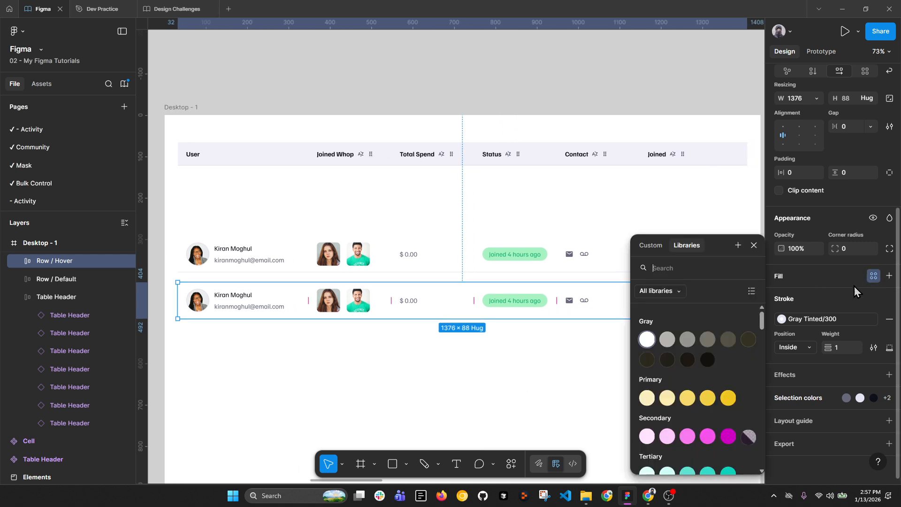
left_click(664, 292)
left_click(658, 334)
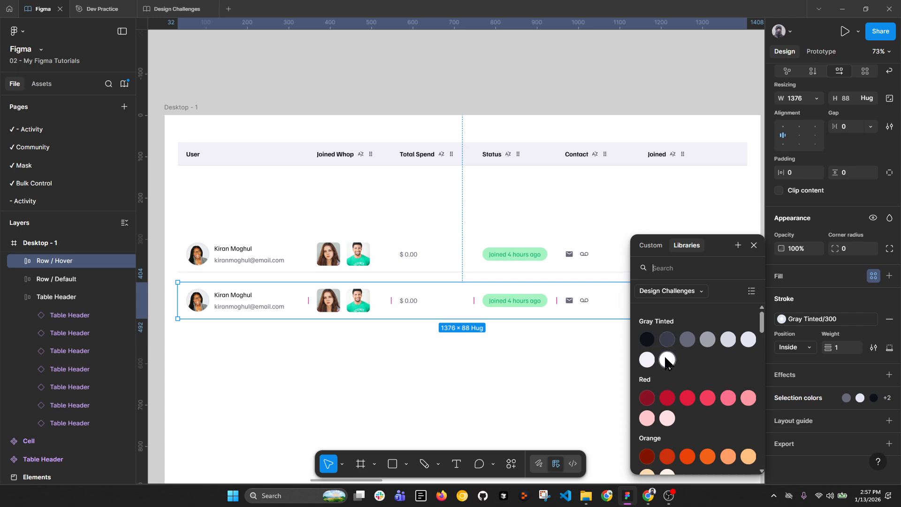
left_click(648, 360)
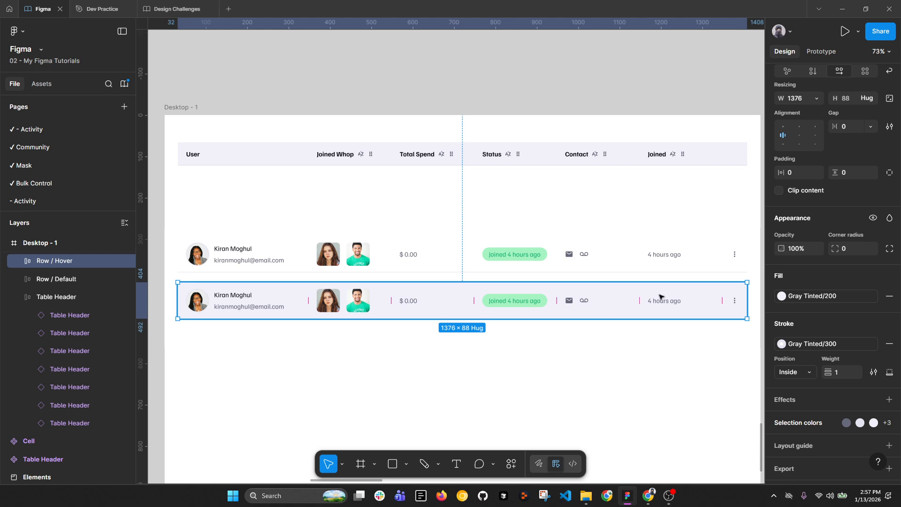
Step: Select the Row / Hover and Row / Default rows together
double_click(741, 264)
scroll(735, 256, "right", 3)
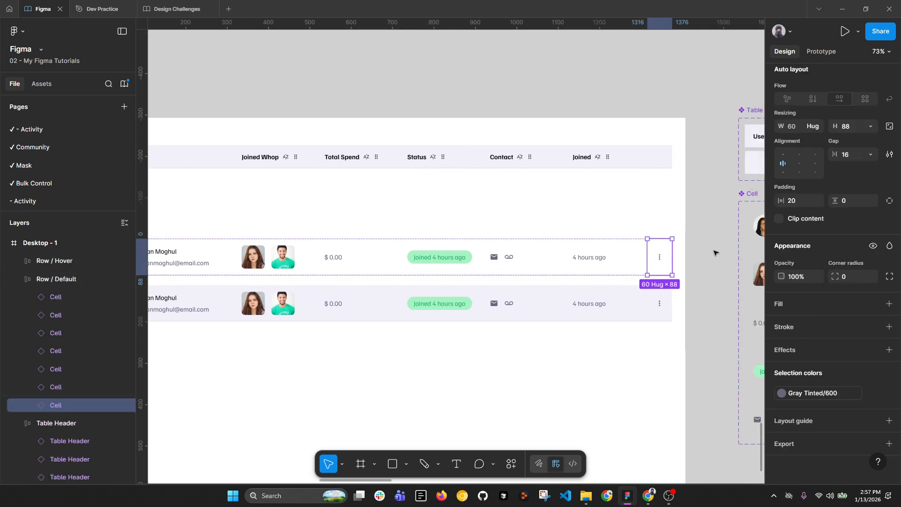
scroll(668, 282, "down", 3)
left_click(630, 348)
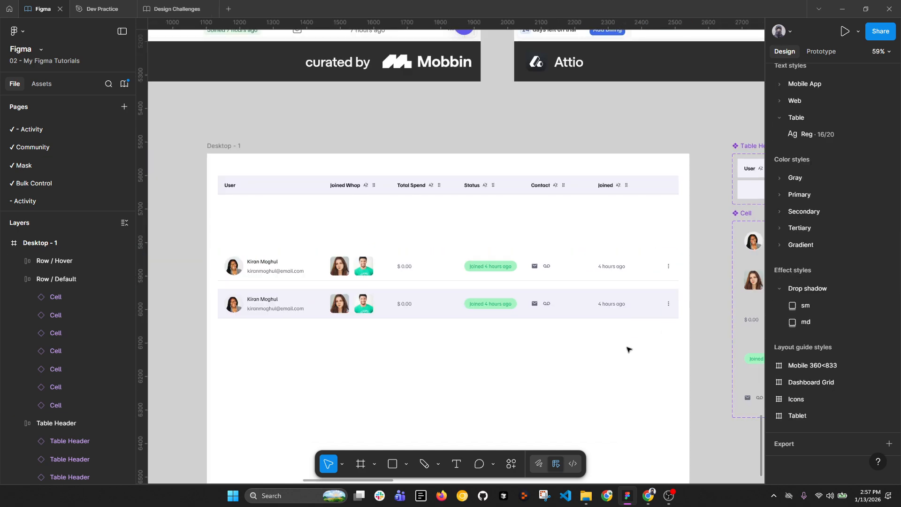
left_click(290, 264)
left_click(298, 298, "shift")
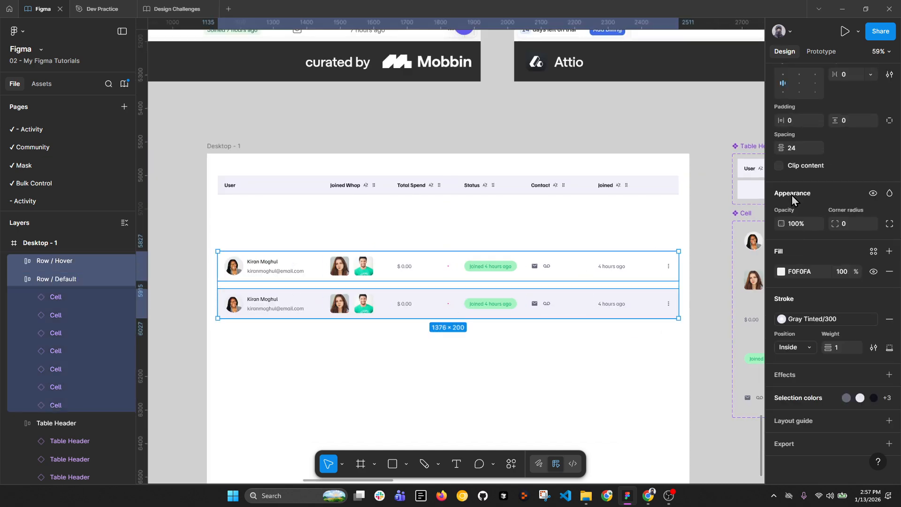
scroll(878, 117, "up", 5)
Step: Combine both rows into a component set and rename its variant property to States
left_click(859, 77)
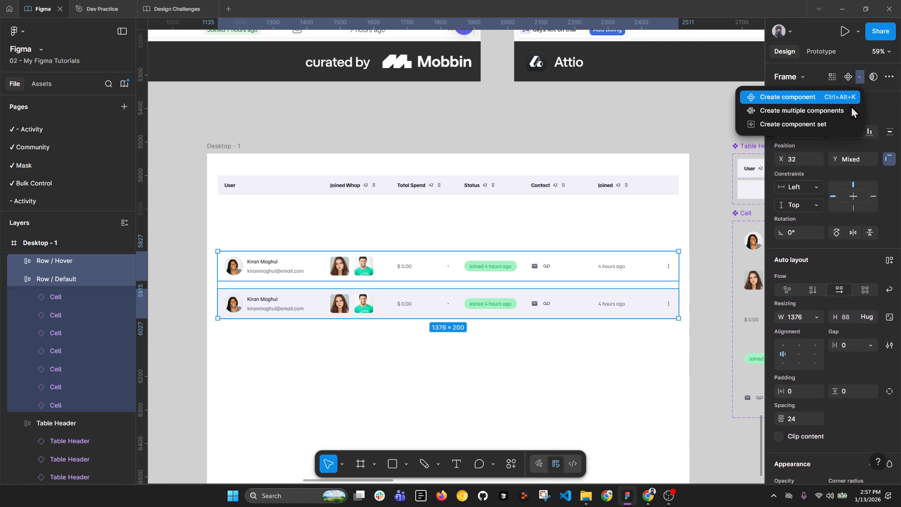
left_click(842, 125)
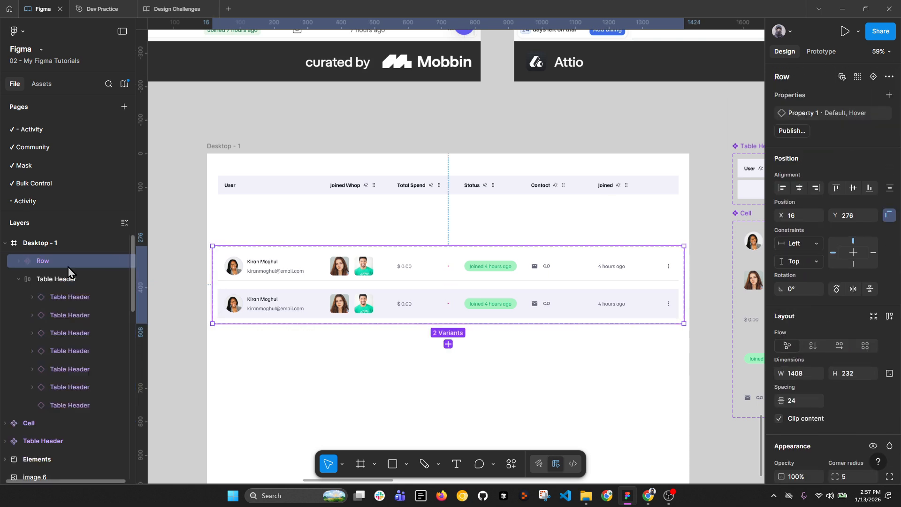
double_click(807, 114)
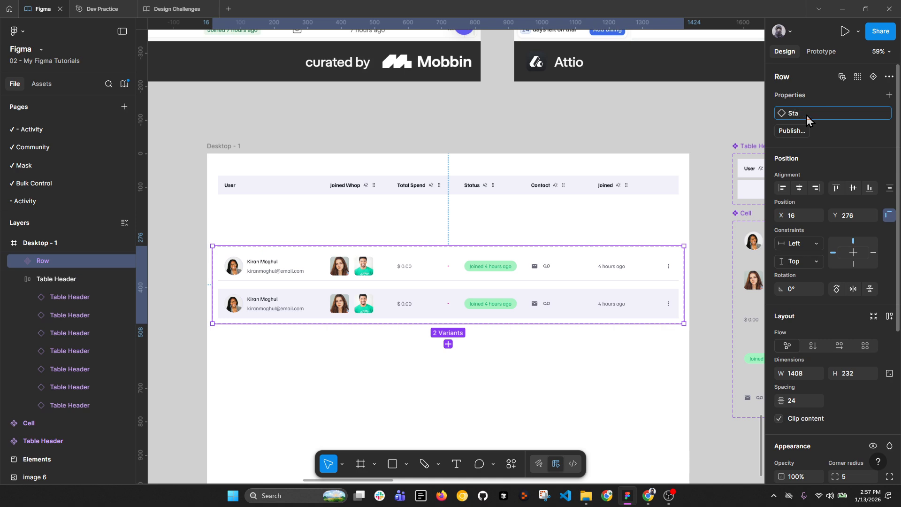
type("States4")
key("BackSpace")
key("Return")
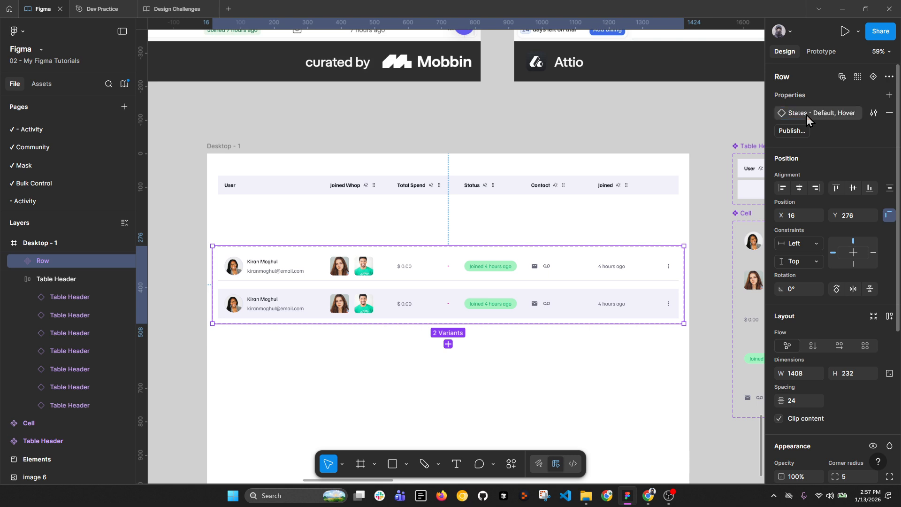
Step: Link Default to Hover with a While hovering trigger and Smart animate
left_click(492, 267)
left_click(821, 51)
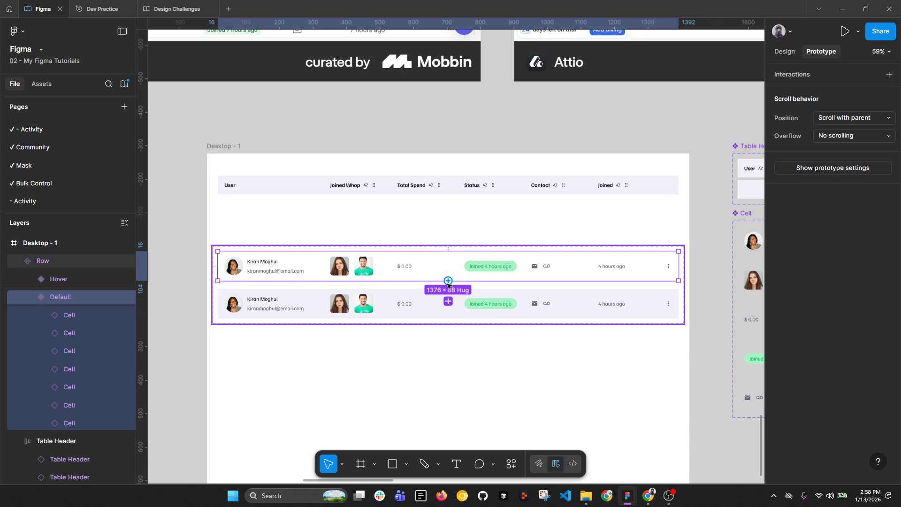
left_click_drag(448, 281, 449, 303)
left_click(450, 341)
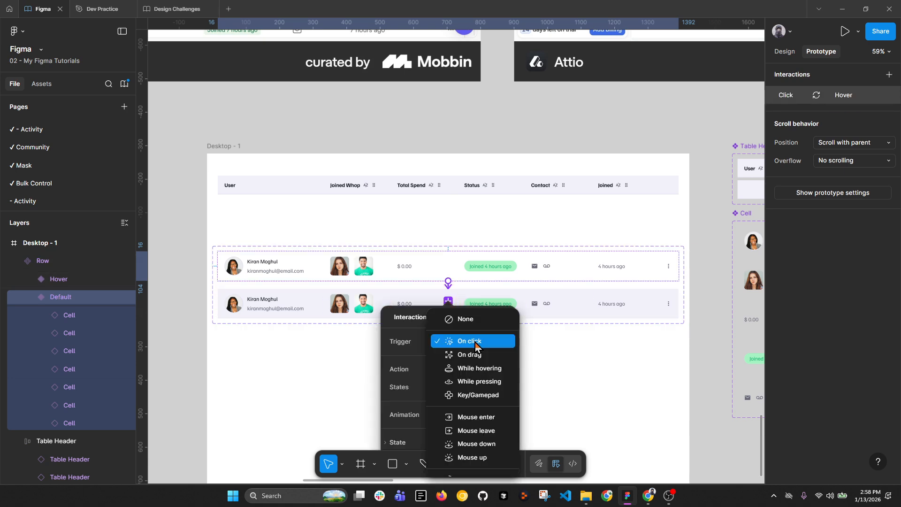
left_click(477, 370)
left_click(475, 415)
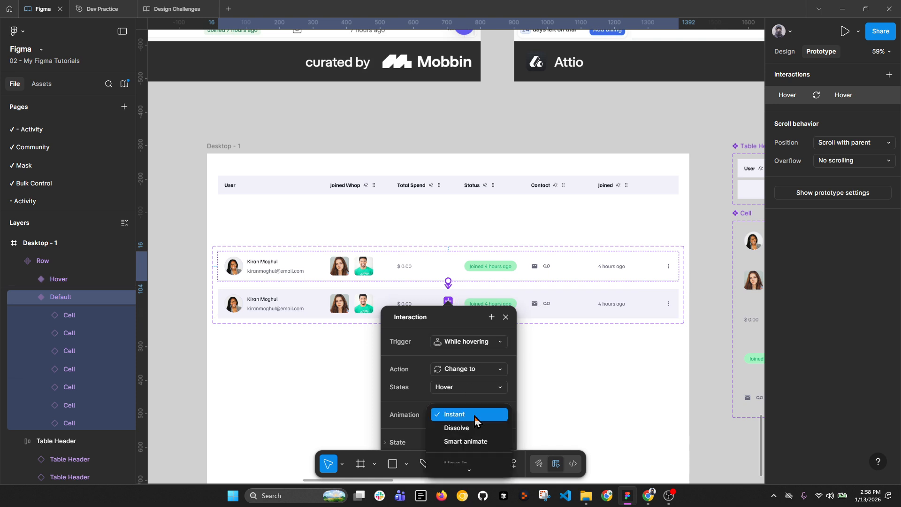
left_click(479, 442)
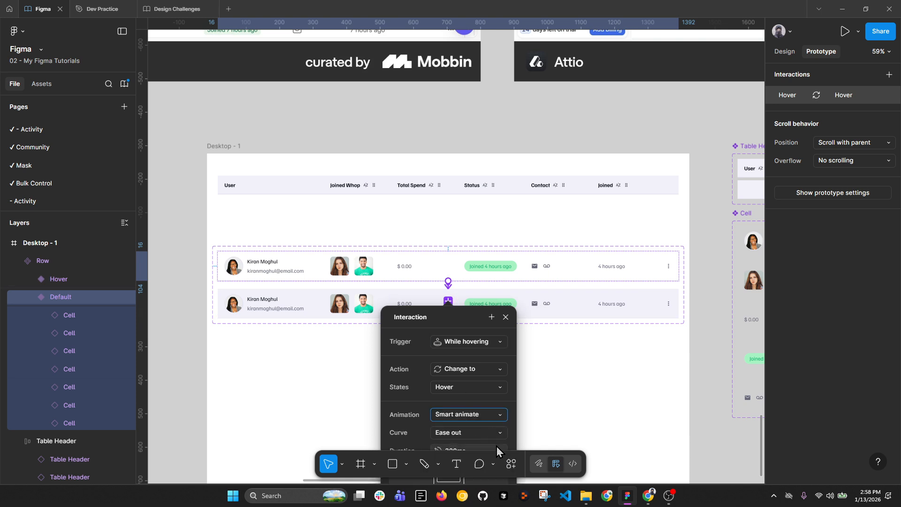
scroll(469, 344, "down", 3)
left_click_drag(469, 329, 500, 236)
left_click(548, 235)
left_click(666, 352)
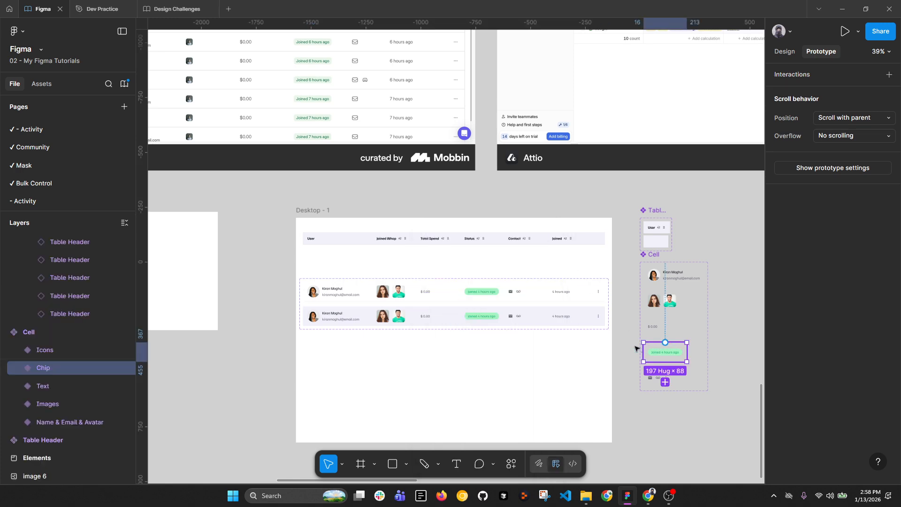
Step: Move the Row component set outside Desktop - 1 and paste a Row instance inside it
left_click(360, 296)
left_click_drag(360, 296, 708, 238)
left_click(721, 253)
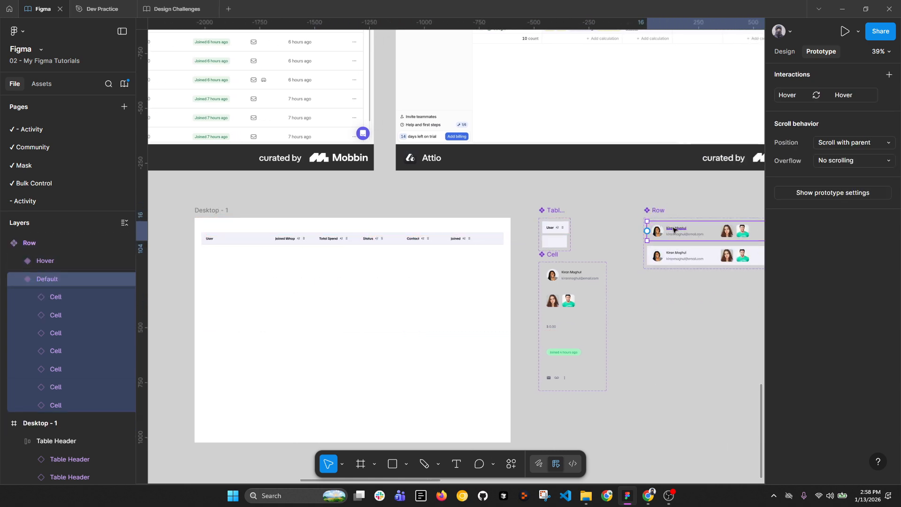
left_click(787, 54)
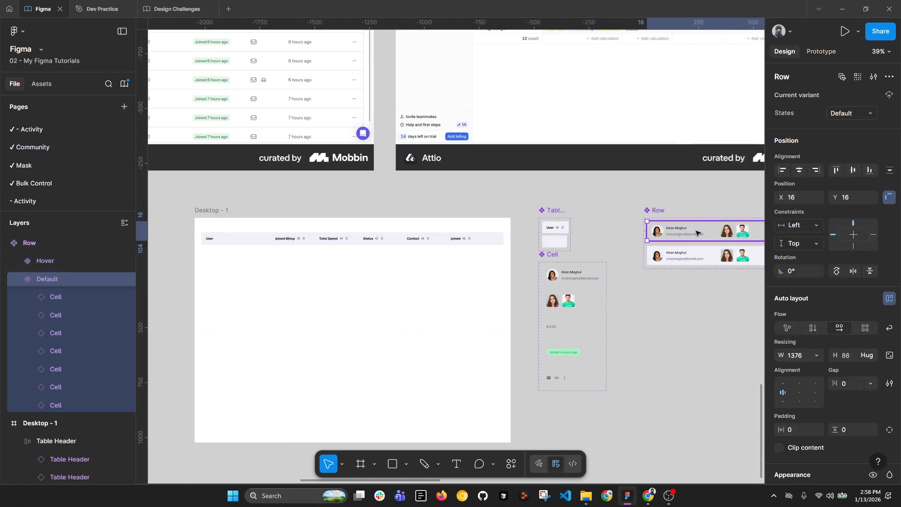
left_click(224, 210)
key("ctrl+v")
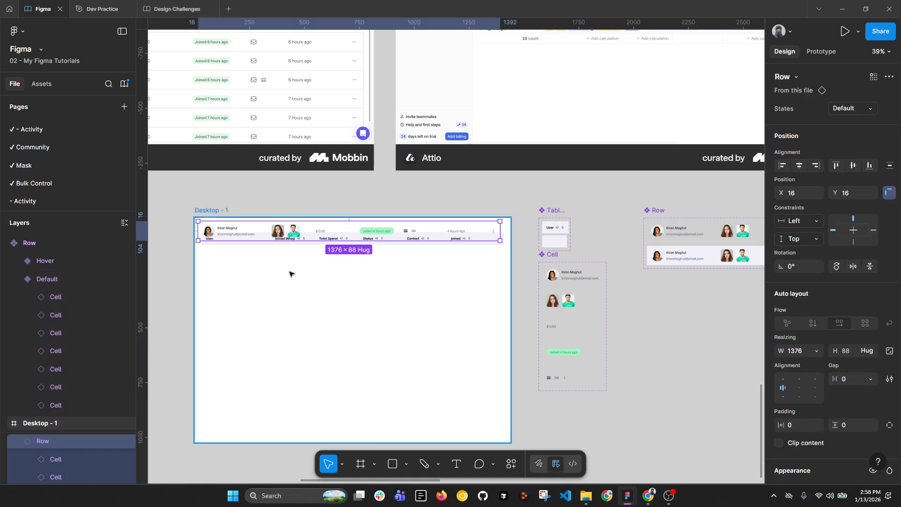
left_click_drag(273, 228, 278, 254)
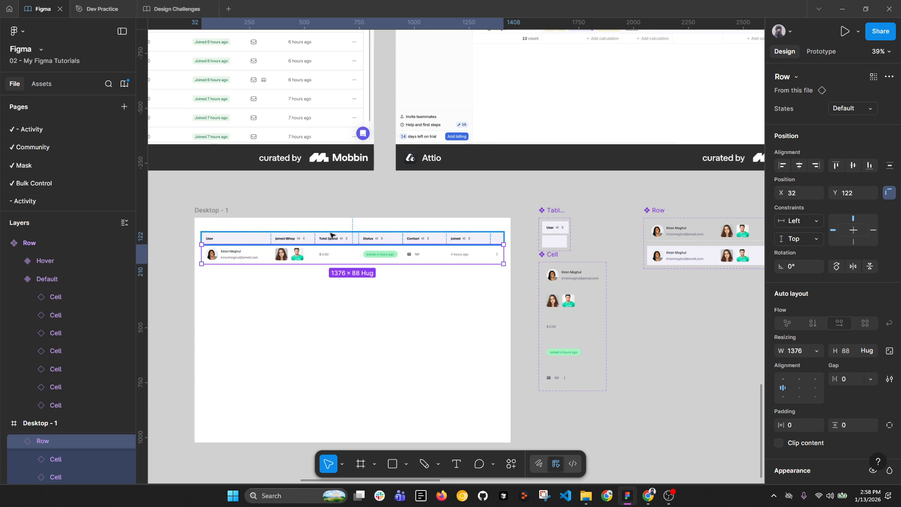
left_click_drag(519, 257, 320, 261)
Step: Fill the Default variant with the Design Challenges colour Gray Tinted/100
left_click(478, 233)
scroll(806, 345, "down", 4)
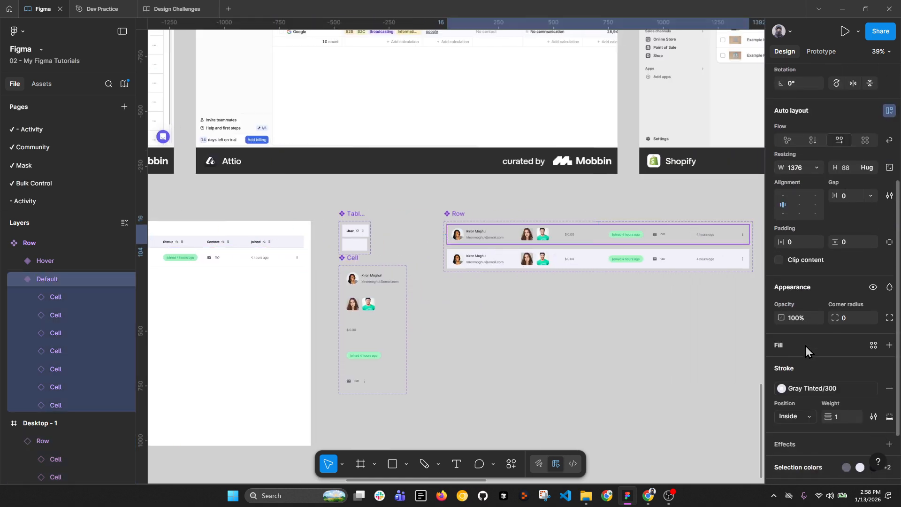
left_click(873, 345)
left_click(648, 338)
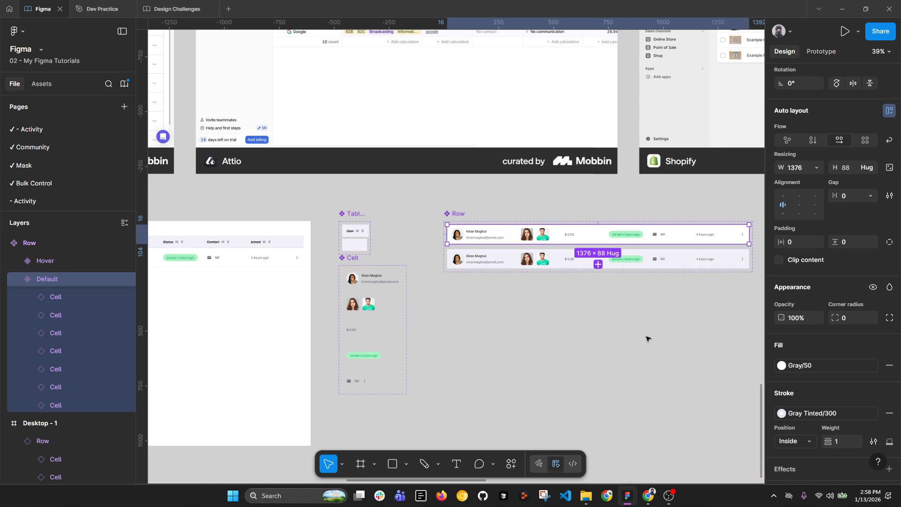
left_click(782, 365)
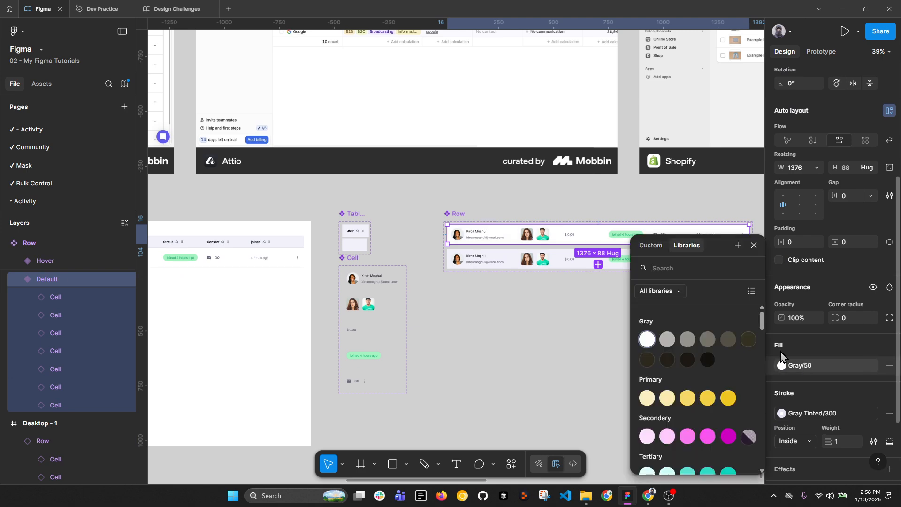
left_click(681, 292)
left_click(678, 332)
left_click(795, 368)
left_click(795, 369)
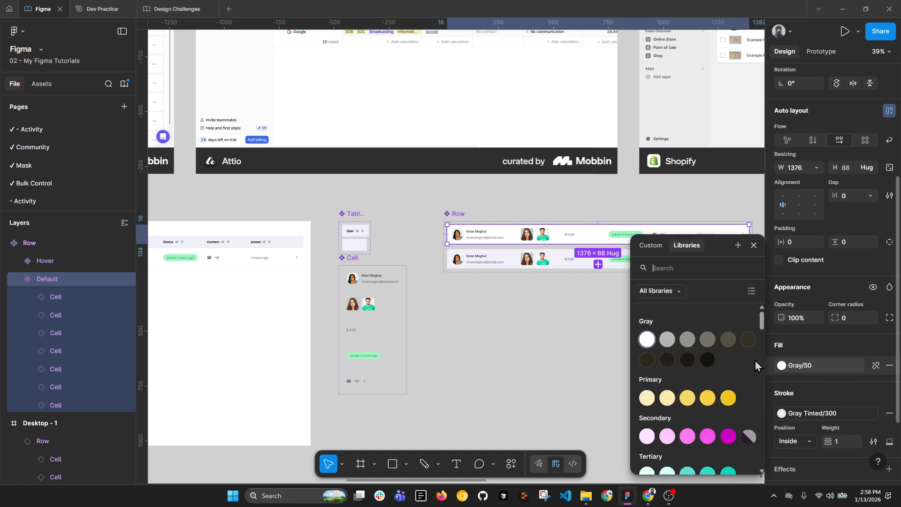
left_click(647, 339)
left_click(798, 366)
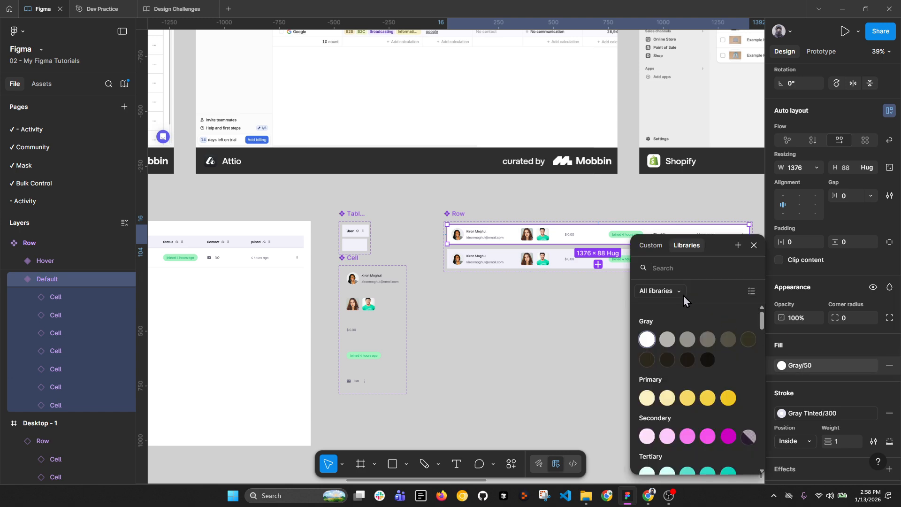
left_click(683, 296)
left_click(680, 333)
left_click(670, 358)
scroll(739, 308, "down", 3)
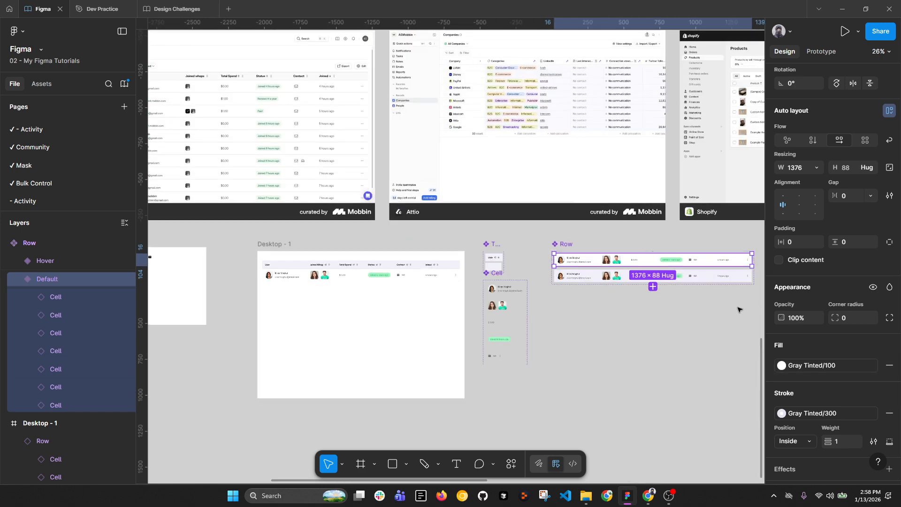
scroll(332, 291, "up", 3)
Step: Position the Row instance just below the table header row
left_click(462, 278)
scroll(463, 278, "up", 5)
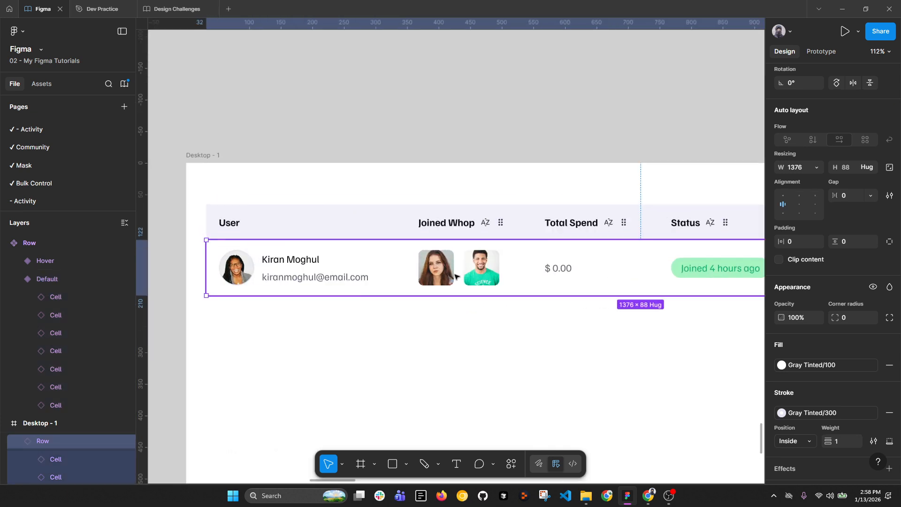
left_click_drag(461, 279, 454, 257)
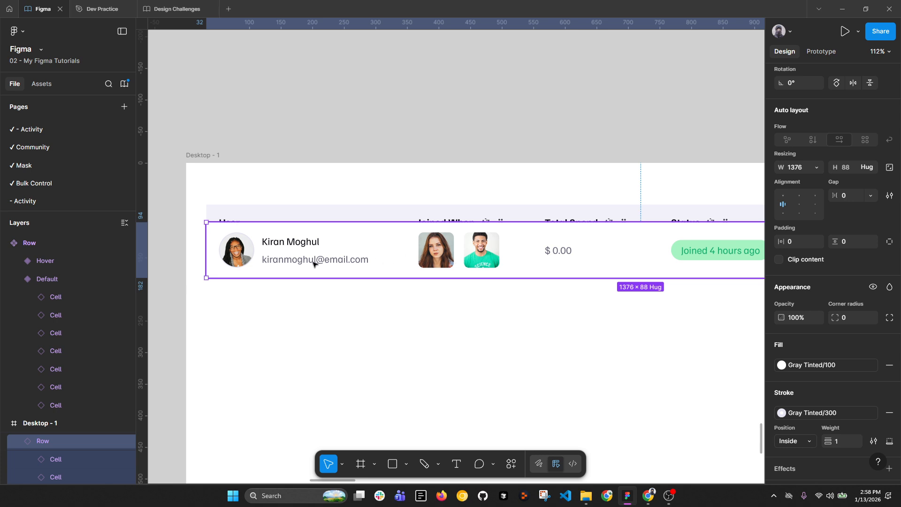
left_click_drag(320, 255, 301, 343)
key("alt+l")
scroll(317, 273, "down", 4)
Step: Wrap the table rows in a vertical auto-layout frame named Rows
left_click(297, 305, "shift")
left_click(292, 262, "shift")
key("shift+a")
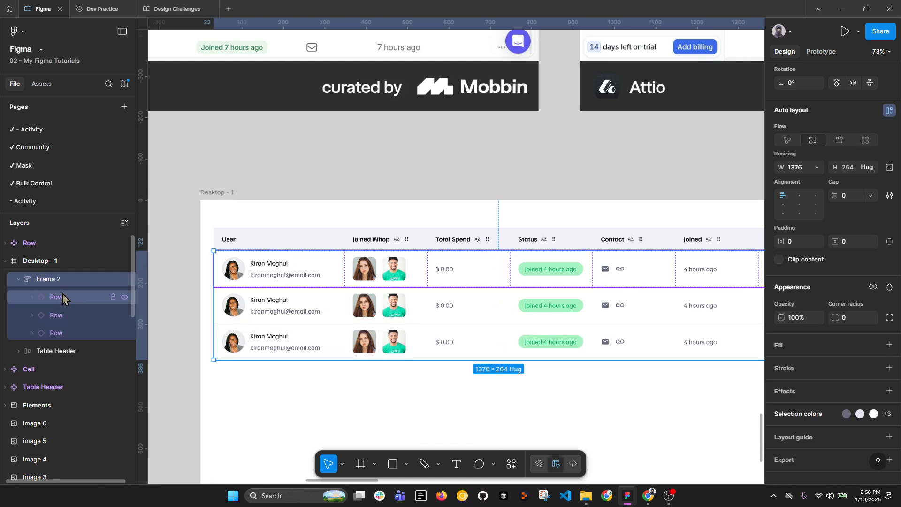
double_click(60, 283)
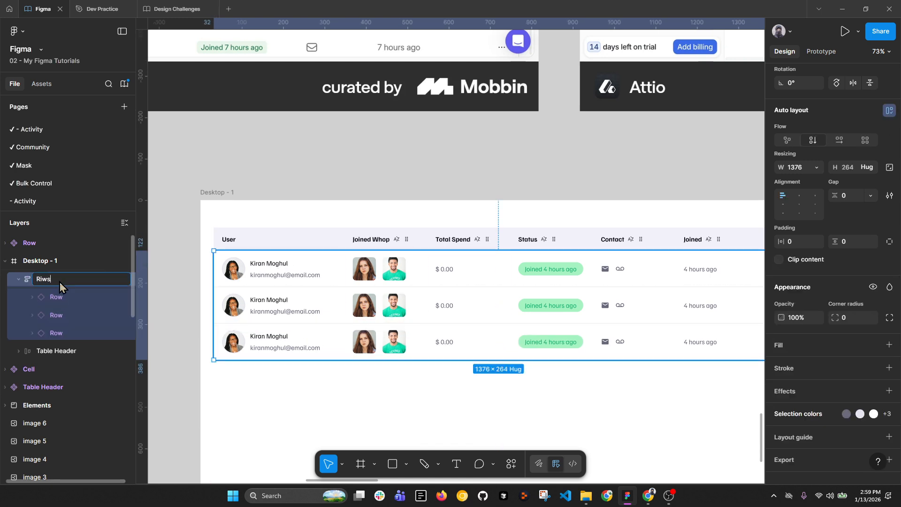
type("Rows")
key("Return")
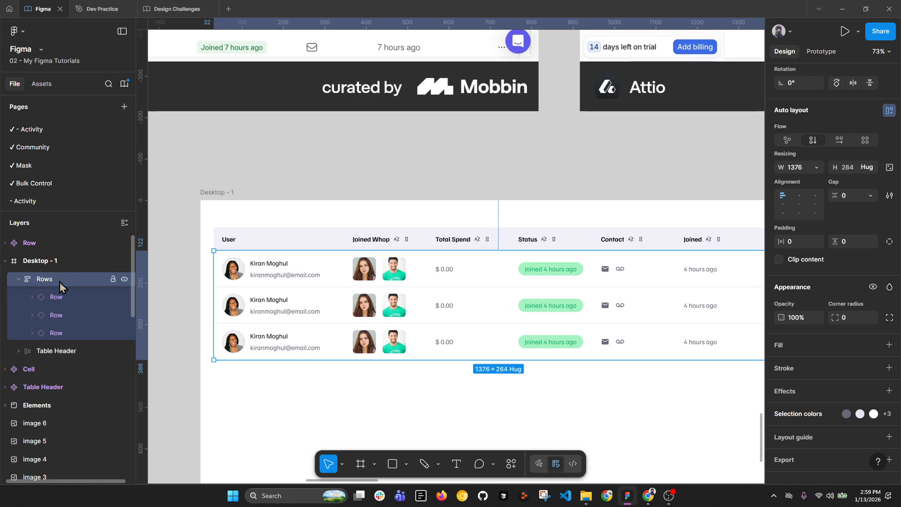
scroll(495, 306, "down", 3)
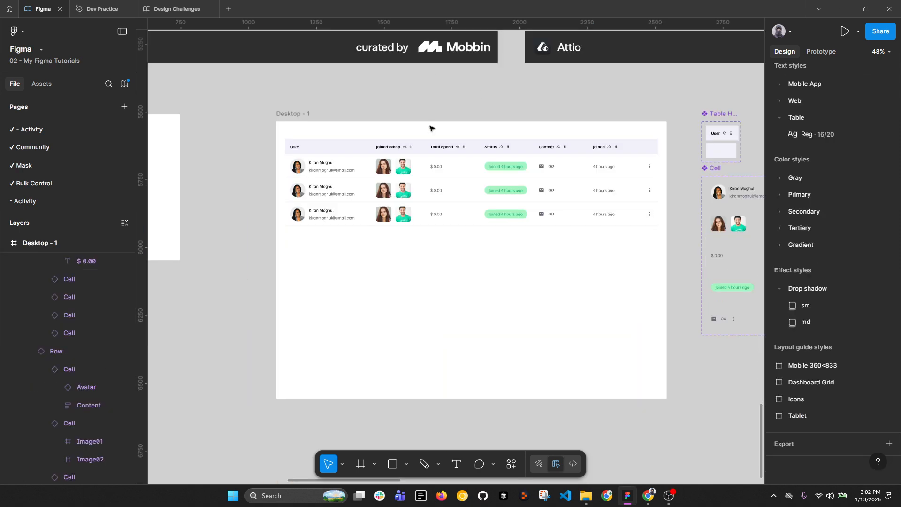
scroll(438, 179, "up", 2)
Step: Duplicate the third row until the table holds eight rows
left_click(465, 228, "ctrl")
key("ctrl+d")
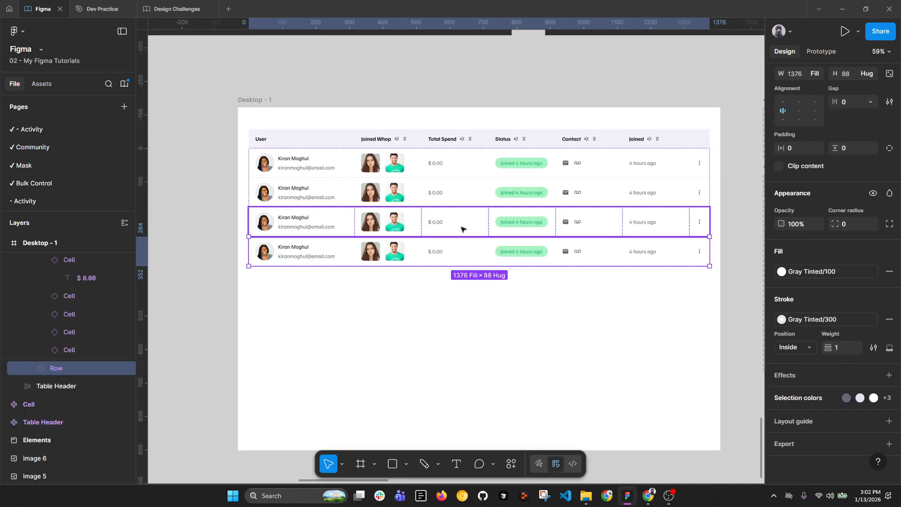
key("ctrl+d")
key("ctrl+d")
key("ctrl+d")
key("ctrl+d")
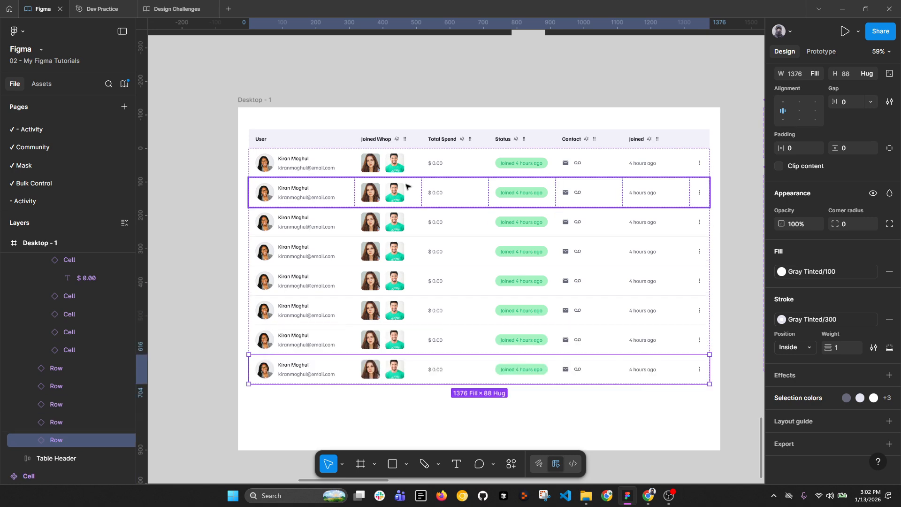
left_click(513, 464)
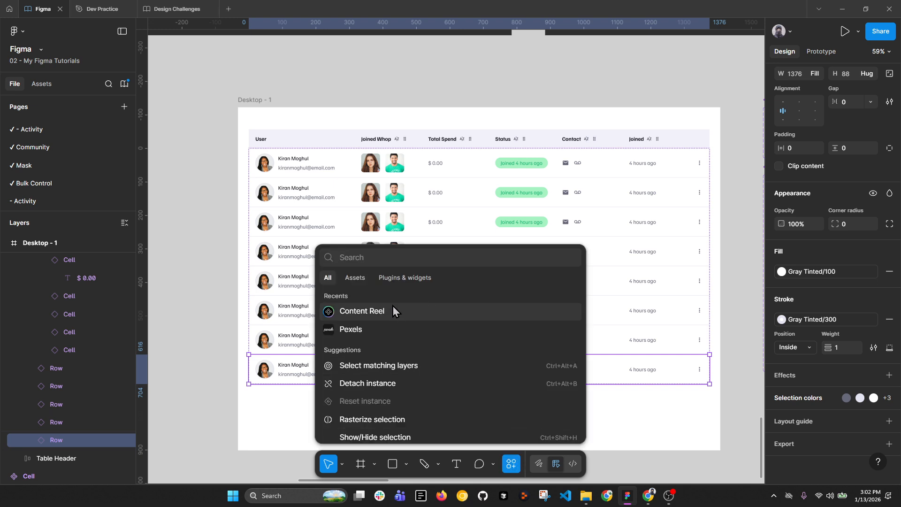
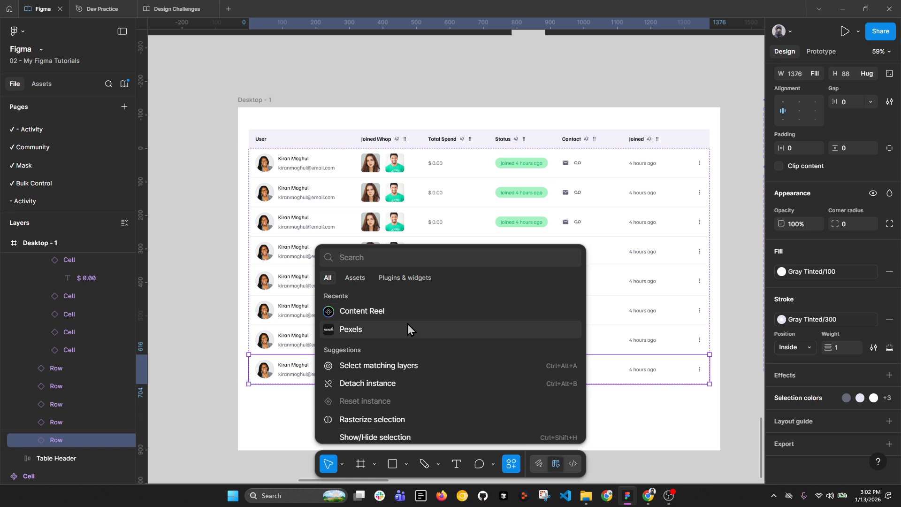
Step: Launch the Content Reel plugin and move its window clear of the table
left_click(407, 278)
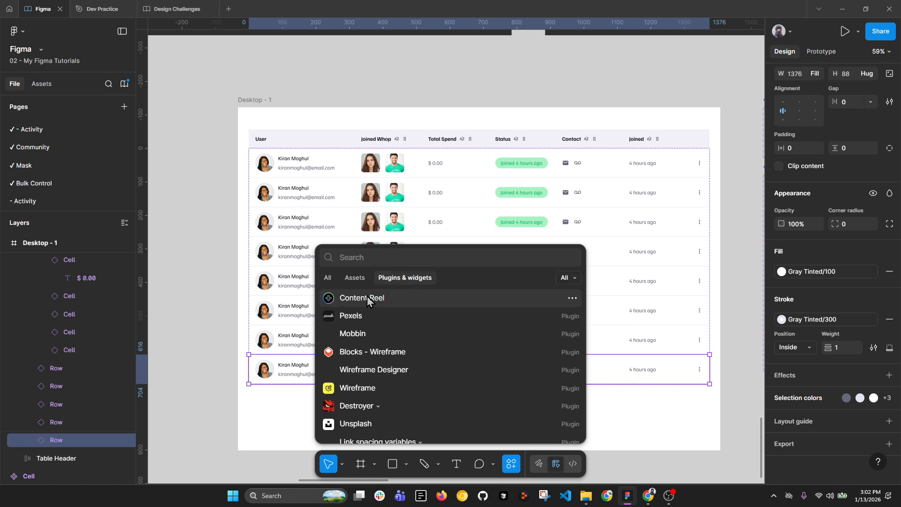
left_click(345, 304)
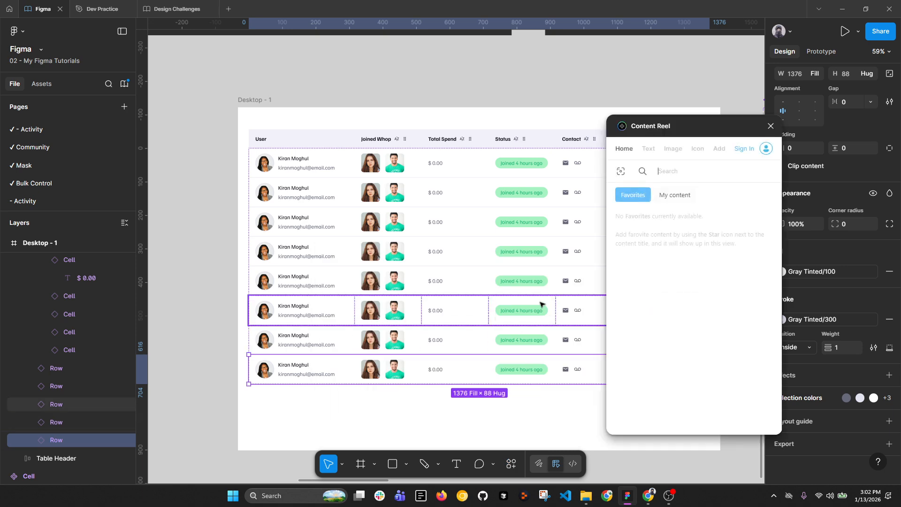
left_click_drag(724, 133, 842, 110)
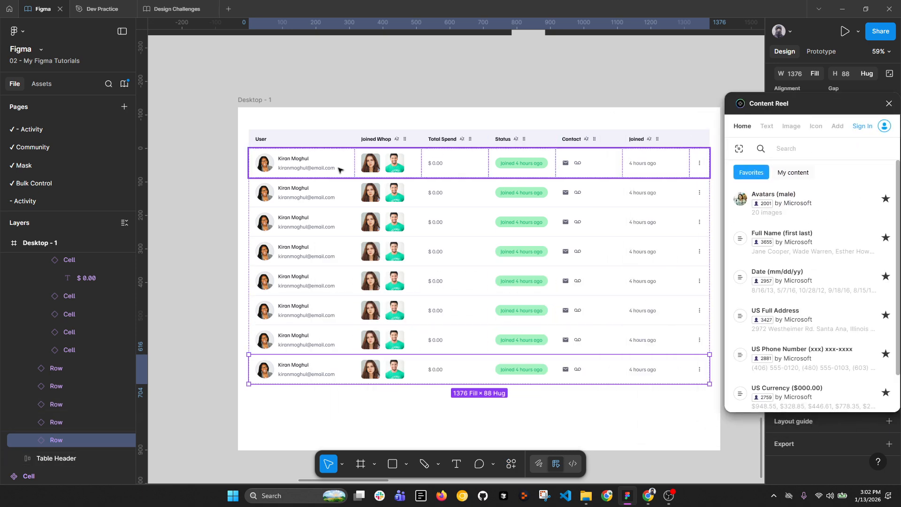
Step: Select Joined Whop photo frames in the upper rows, moving some into row 2's cell
left_click(264, 192, "ctrl")
left_click(370, 192, "ctrl")
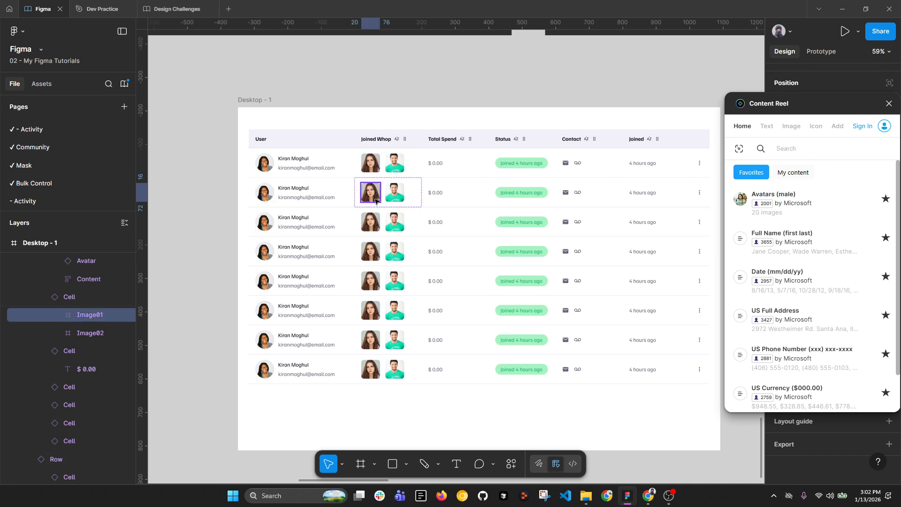
left_click(391, 163, "ctrl")
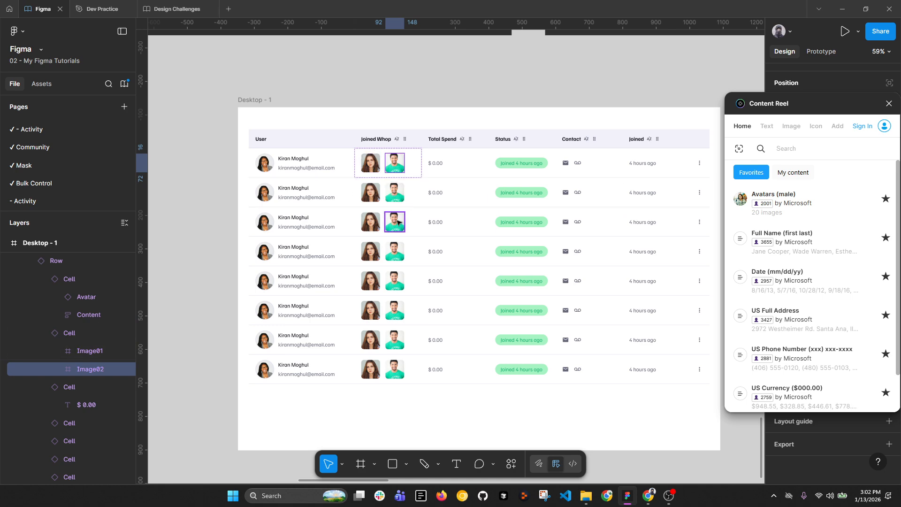
left_click(371, 220, "ctrl")
left_click(394, 251, "ctrl+shift")
left_click(394, 281, "ctrl+shift")
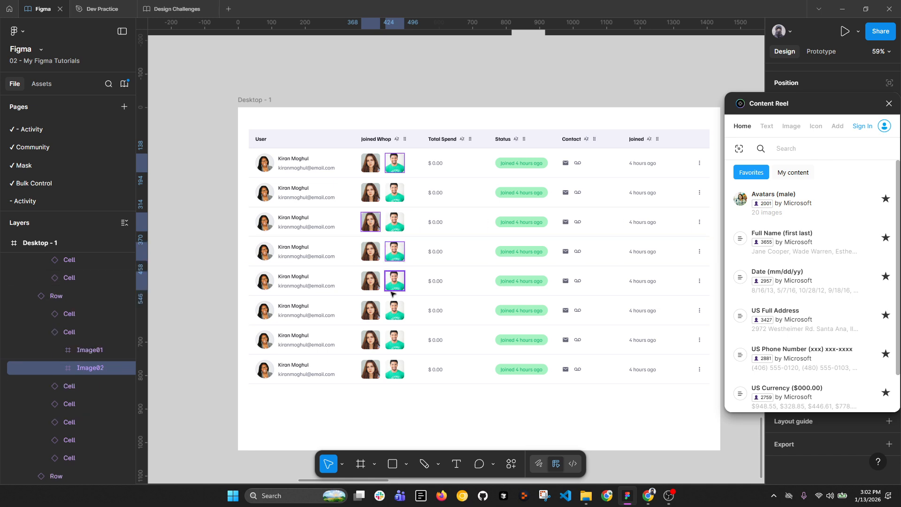
left_click(370, 311, "ctrl+shift")
left_click_drag(392, 346, 394, 201)
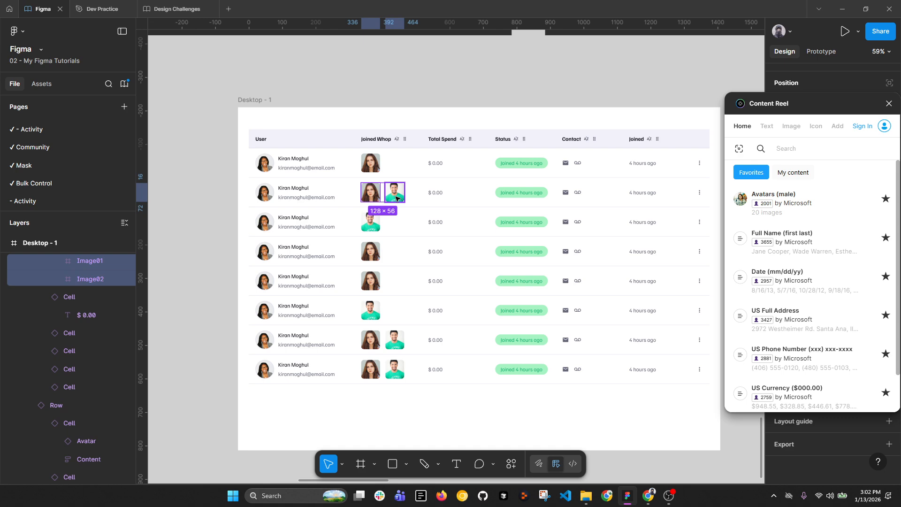
Step: Add the rows 6–8 photos and fill all selected frames with Avatars (male) images
left_click(376, 315, "ctrl+shift")
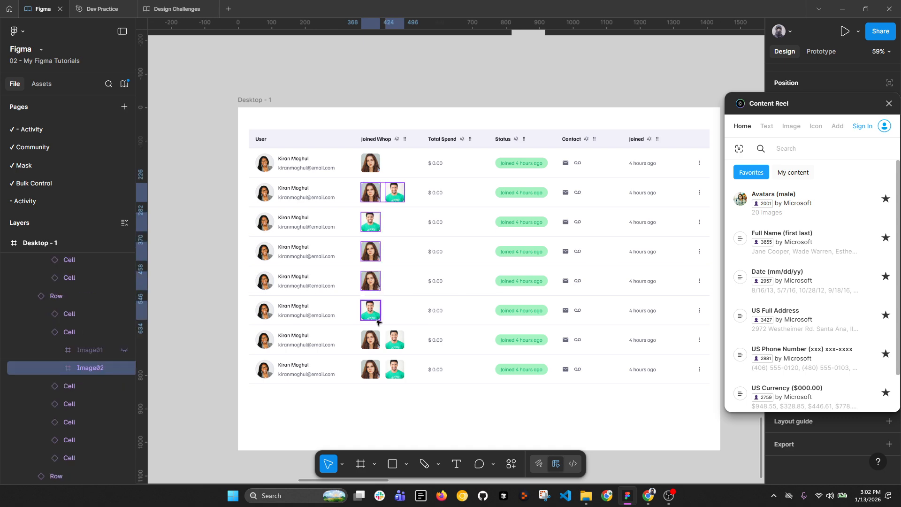
left_click(377, 347, "ctrl+shift")
left_click(392, 345, "ctrl+shift")
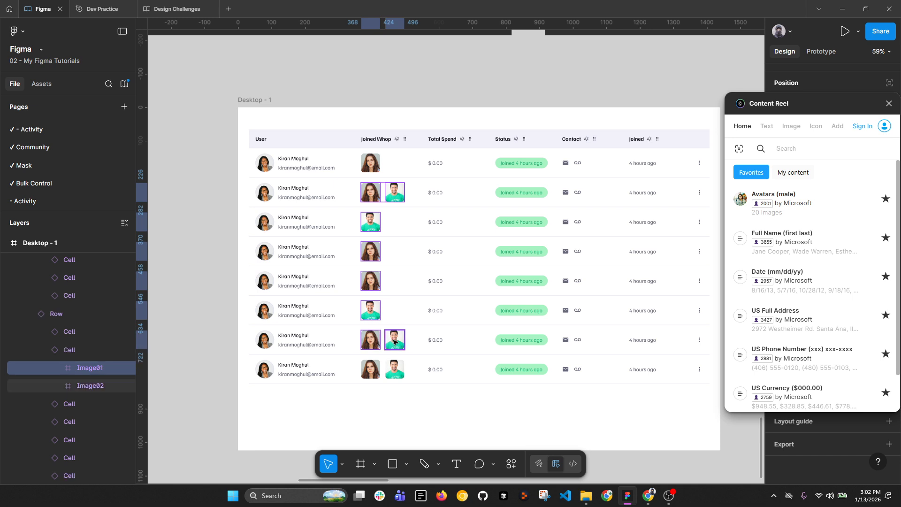
left_click(389, 376, "ctrl+shift")
left_click(378, 377, "ctrl+shift")
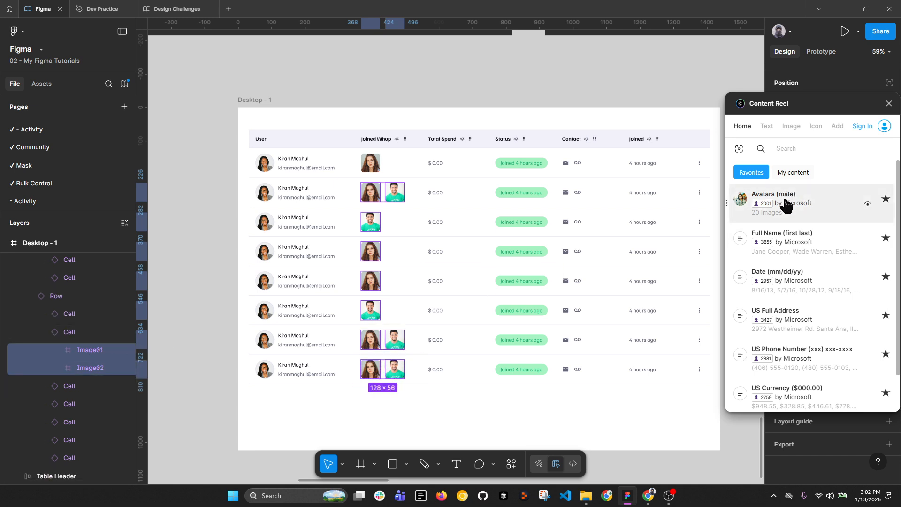
left_click(791, 127)
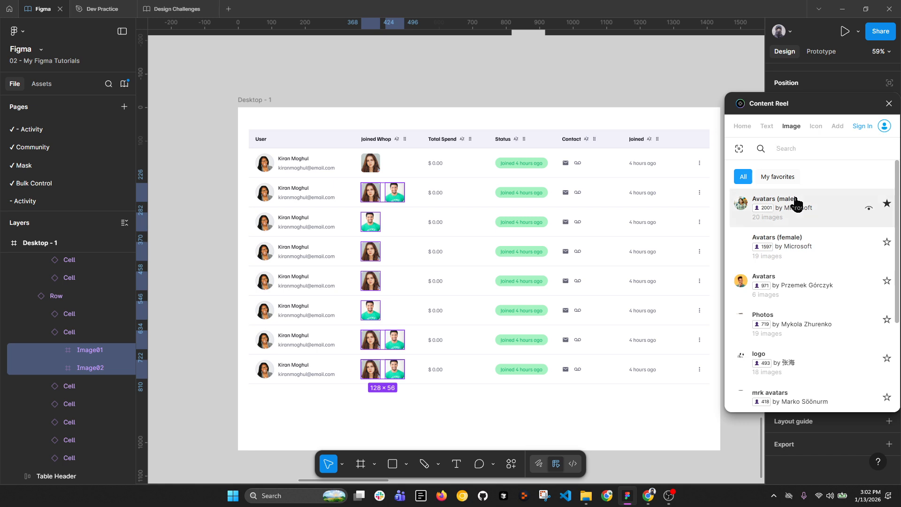
left_click(809, 287)
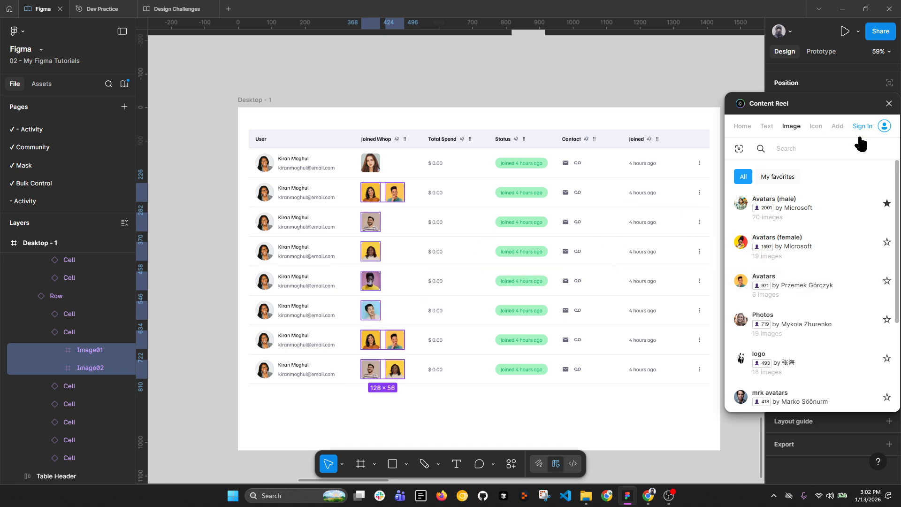
scroll(798, 310, "down", 1)
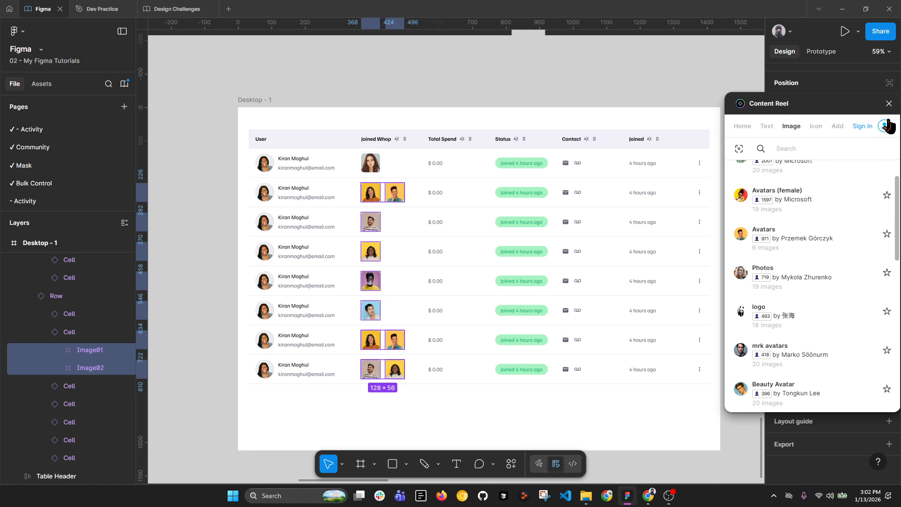
Step: Select the $ 0.00 Total Spend amounts in all eight rows
left_click(889, 104)
left_click(435, 164)
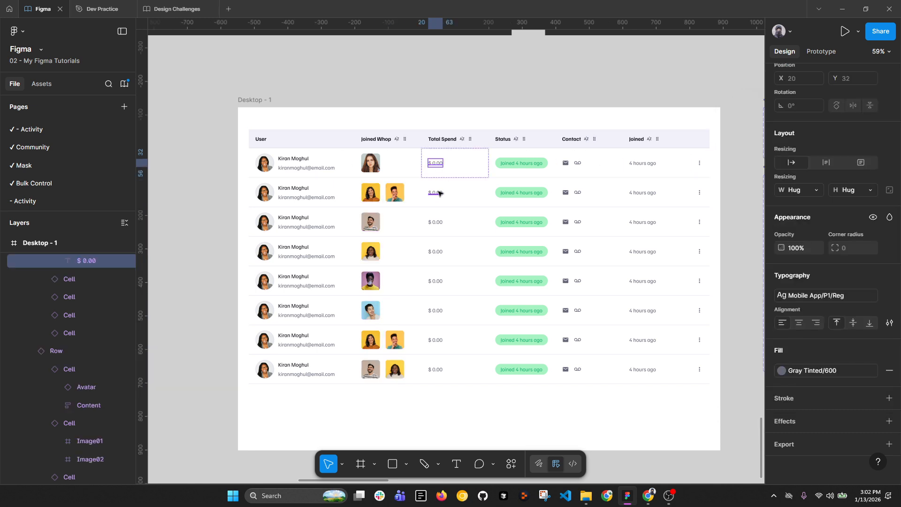
left_click(435, 194, "shift")
left_click(437, 225, "shift")
left_click(437, 253, "shift")
left_click(438, 283, "shift")
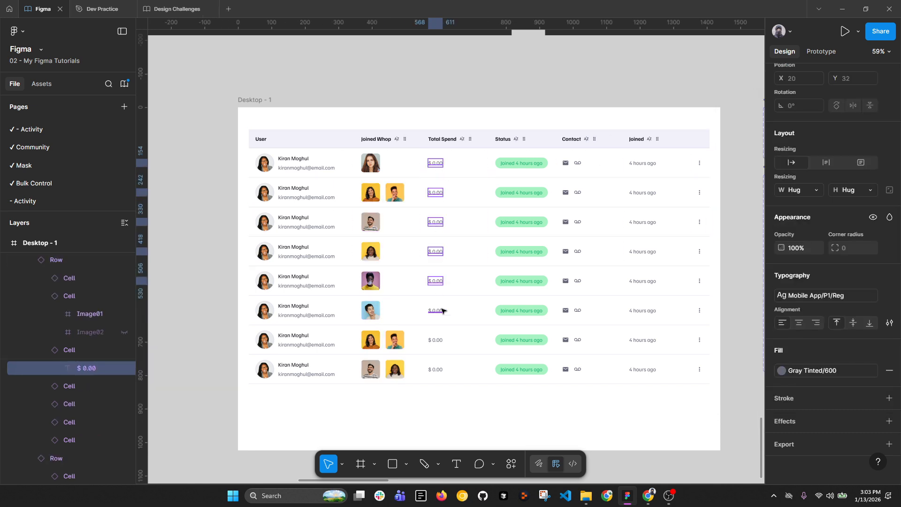
left_click(438, 311, "shift")
left_click(441, 339, "shift")
left_click(442, 369, "shift")
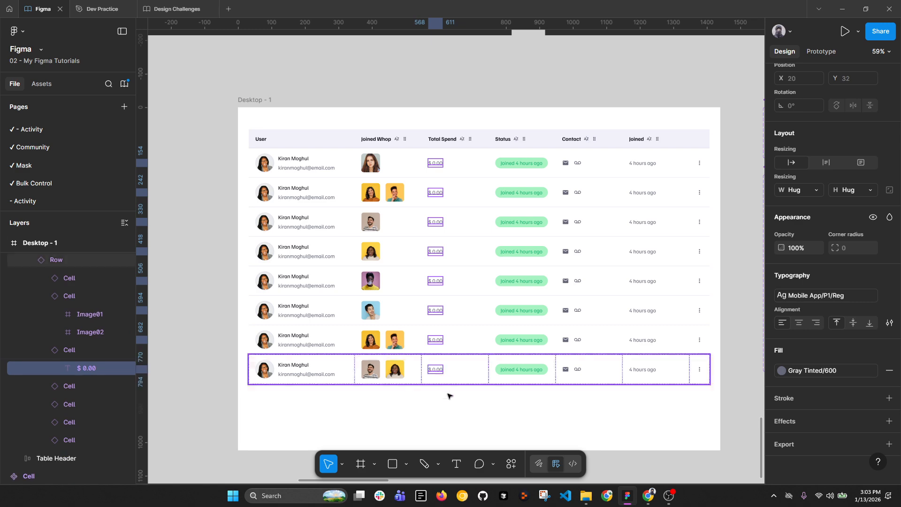
Step: Fill the amounts with Content Reel's US Currency ($000.00) values, e.g. $106.58 and $275.43
left_click(511, 465)
left_click(377, 311)
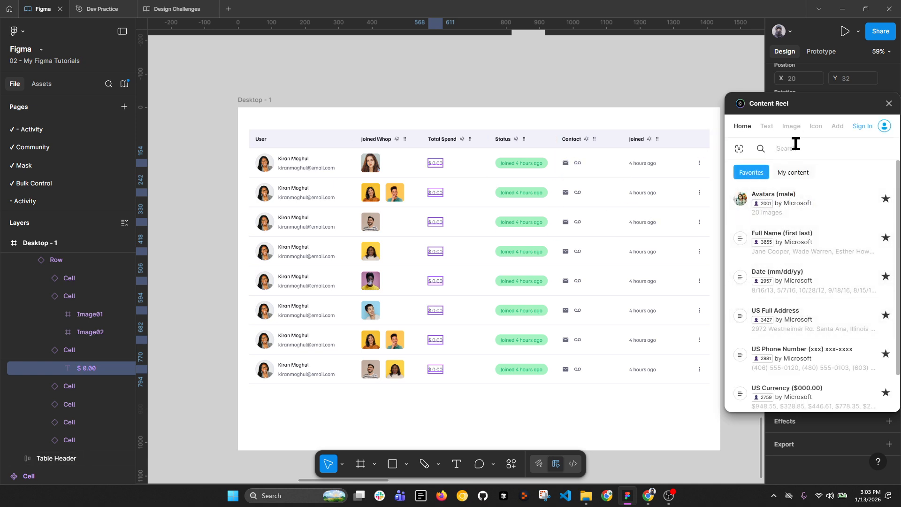
scroll(795, 300, "down", 1)
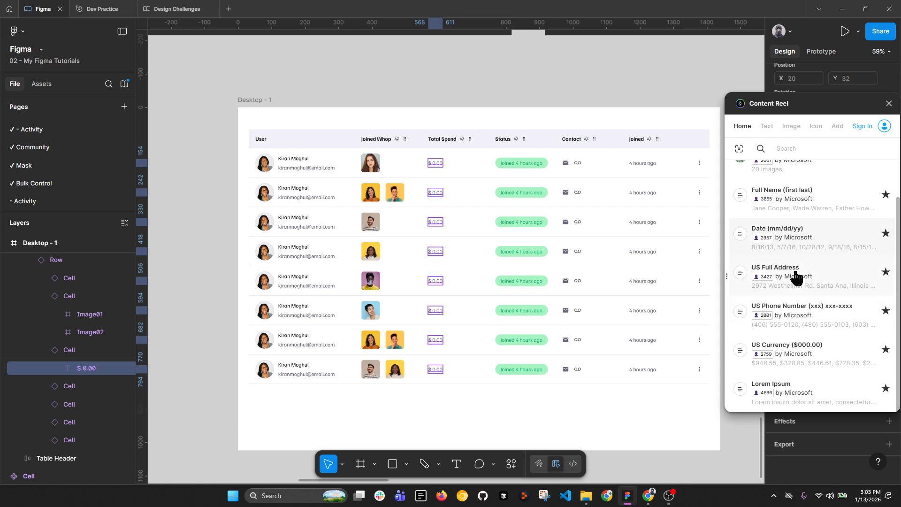
left_click(795, 348)
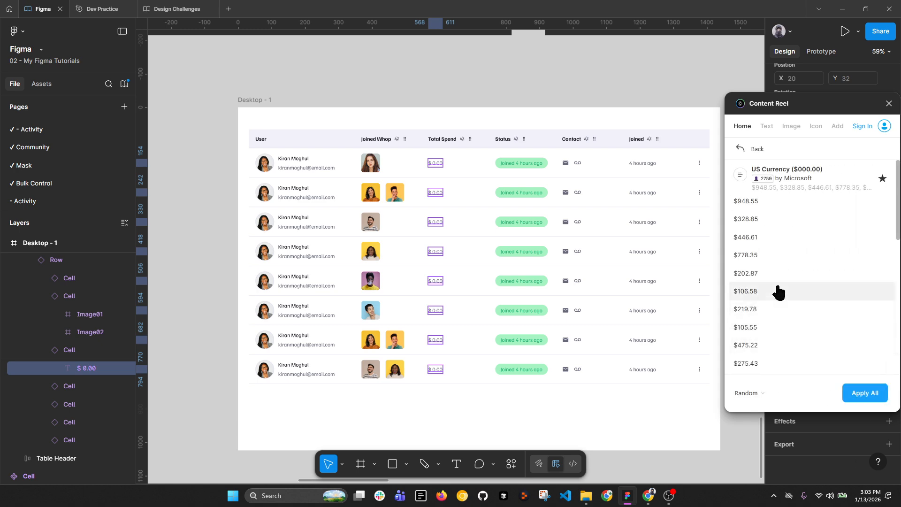
left_click(867, 399)
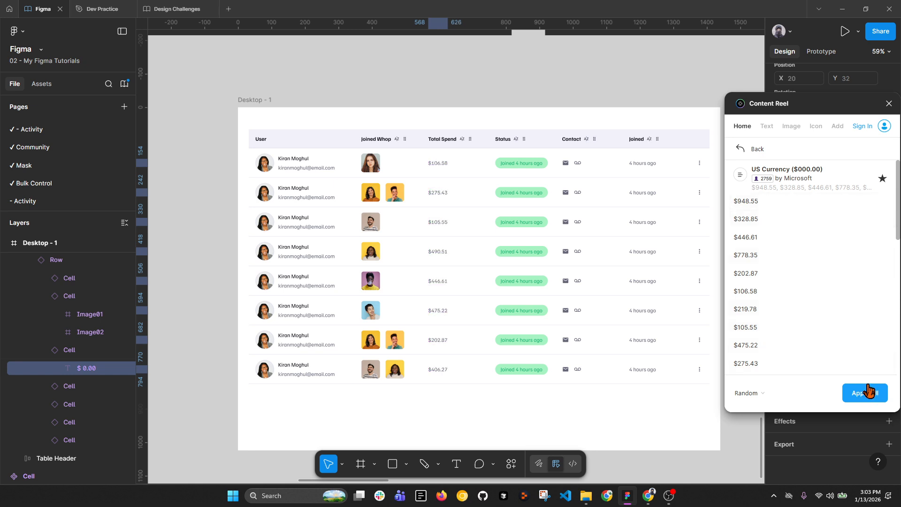
Step: Select the Status text in all eight rows and return to Content Reel's home list
left_click(542, 165, "ctrl")
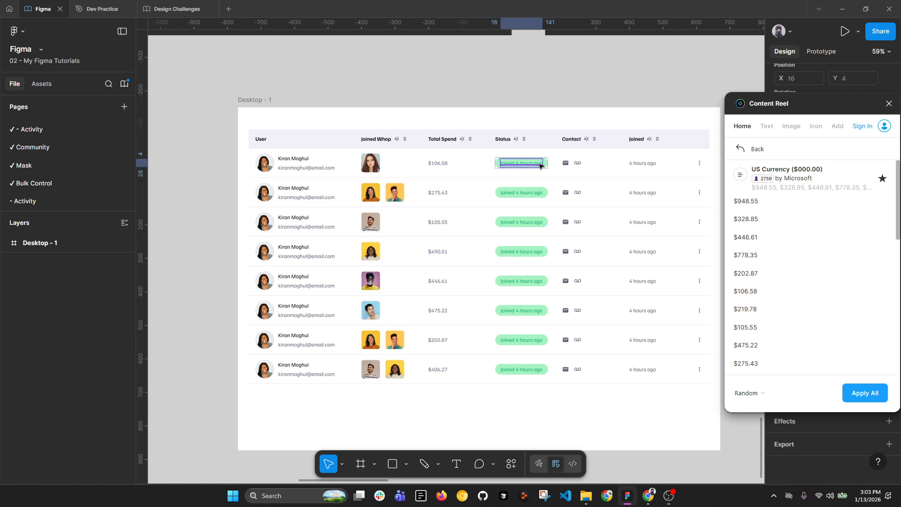
left_click(535, 193, "ctrl+shift")
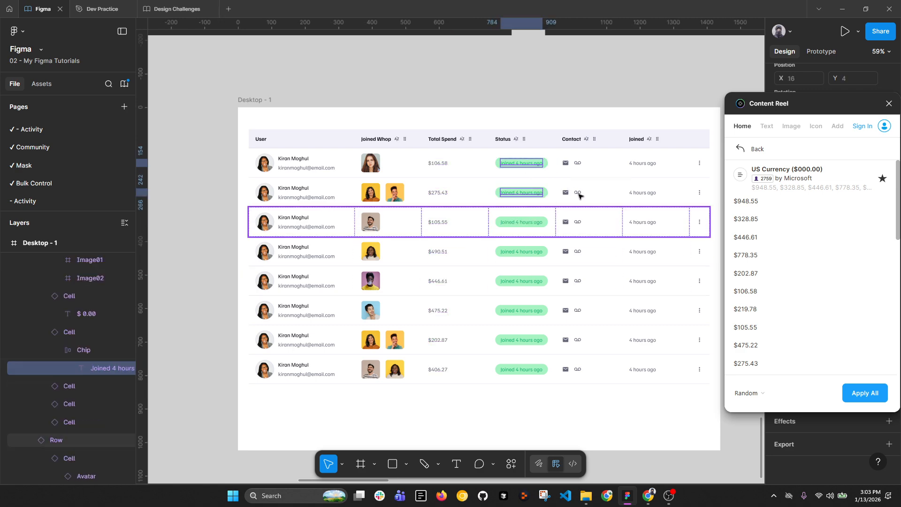
left_click(532, 222, "ctrl+shift")
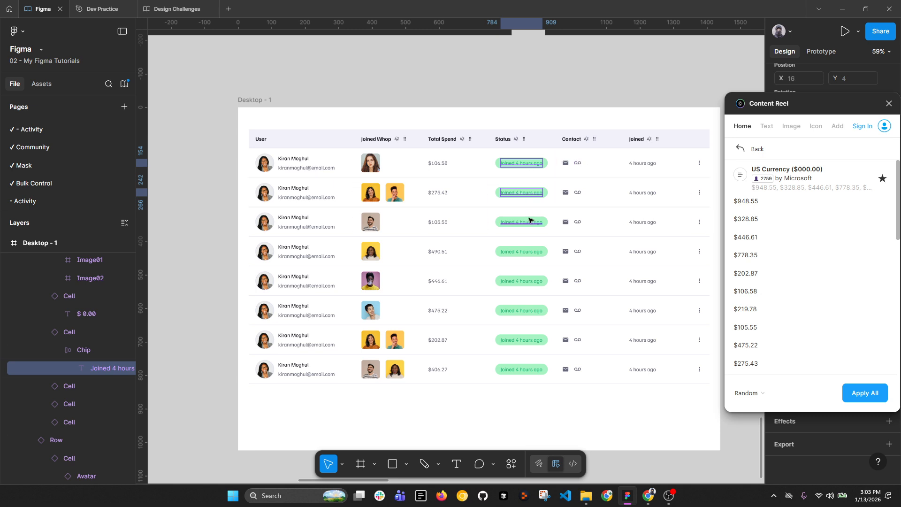
left_click(537, 253, "ctrl+shift")
left_click(539, 282, "ctrl+shift")
left_click(537, 311, "ctrl+shift")
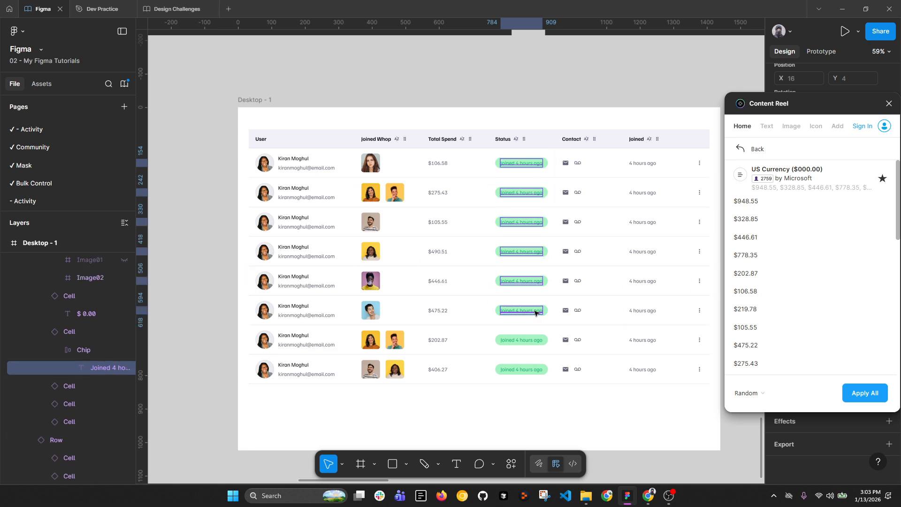
left_click(536, 341, "ctrl+shift")
left_click(534, 372, "ctrl+shift")
left_click(740, 149)
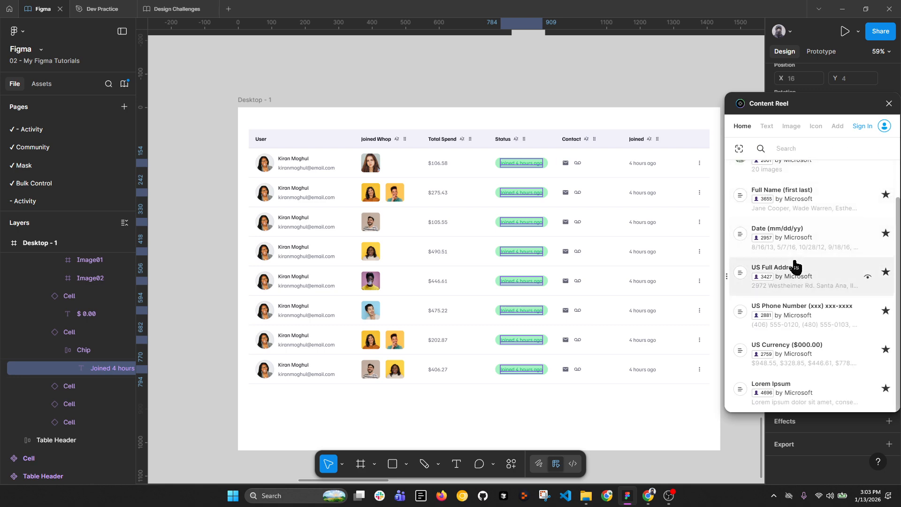
scroll(795, 259, "up", 1)
scroll(794, 266, "down", 1)
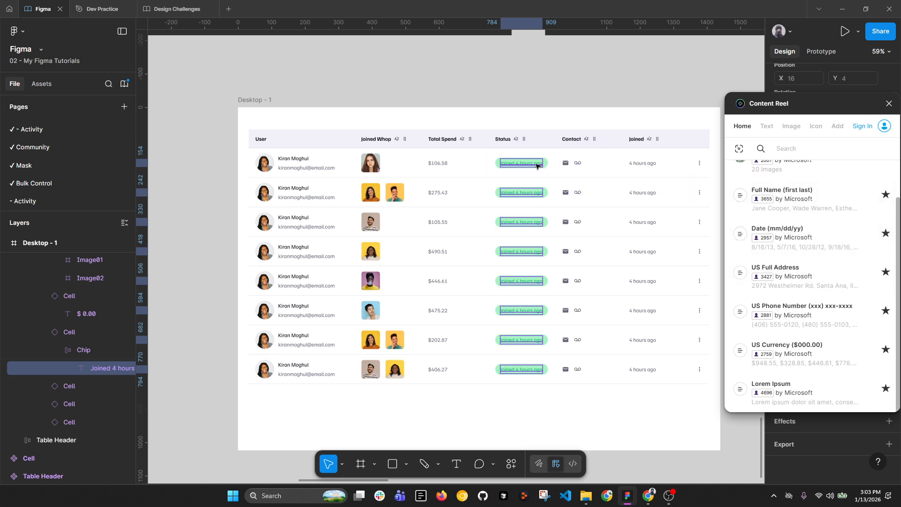
Step: Fill rows 3–7 Joined times with Date (mm/dd/yy) values, then close Content Reel
left_click(646, 167)
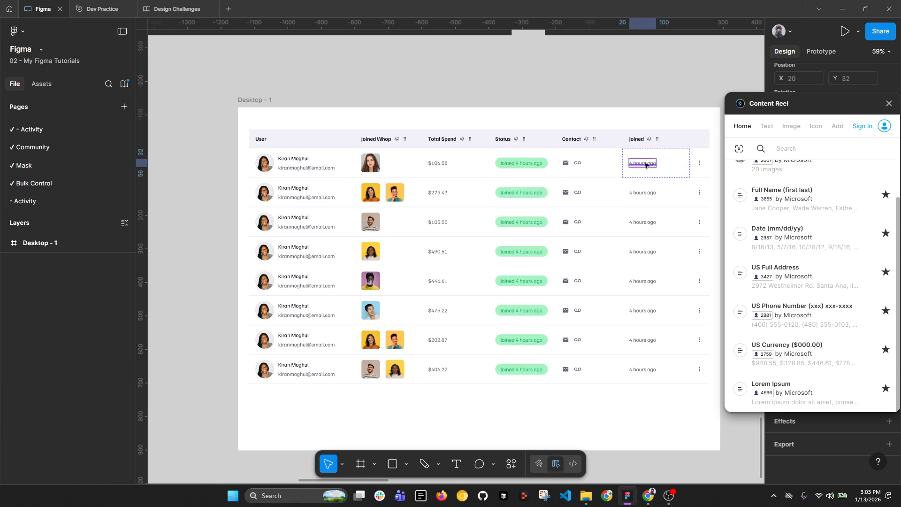
left_click(643, 192, "shift")
left_click(643, 222, "shift")
left_click(643, 251, "shift")
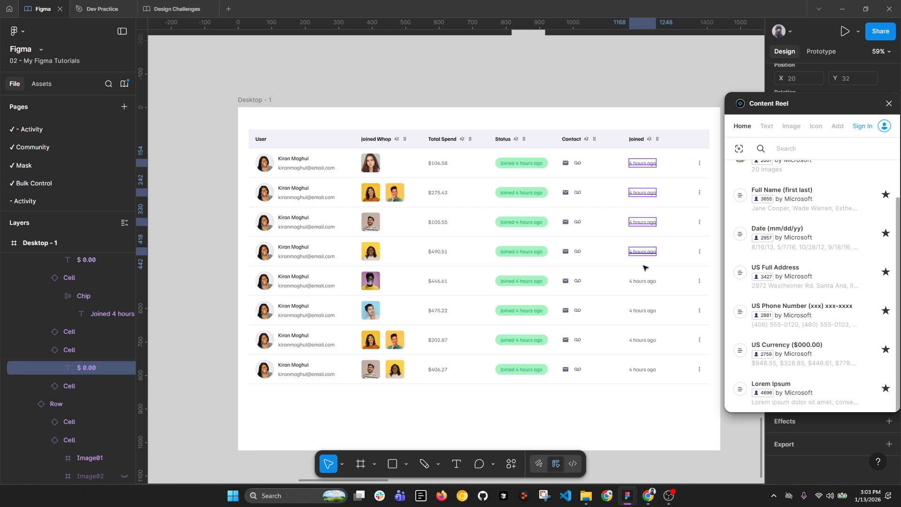
left_click(644, 281, "shift")
left_click(644, 311, "shift")
left_click(646, 367, "shift")
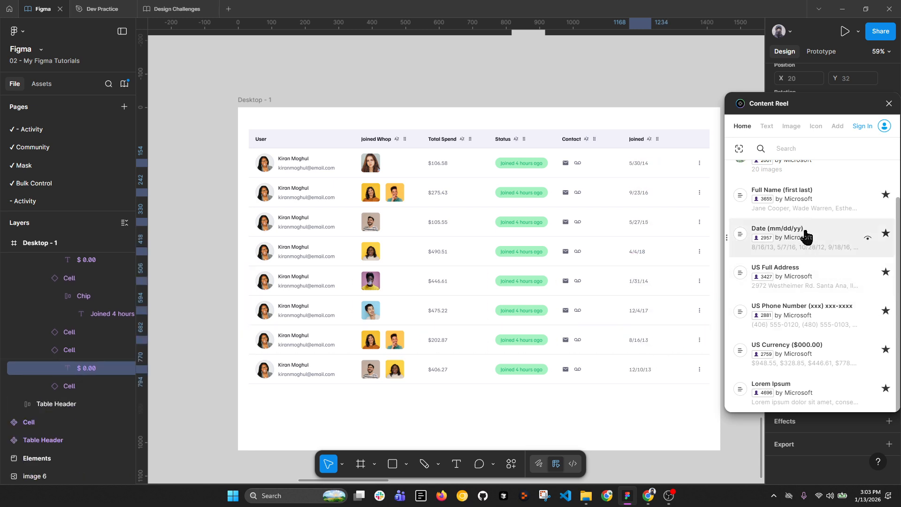
key("ctrl+z")
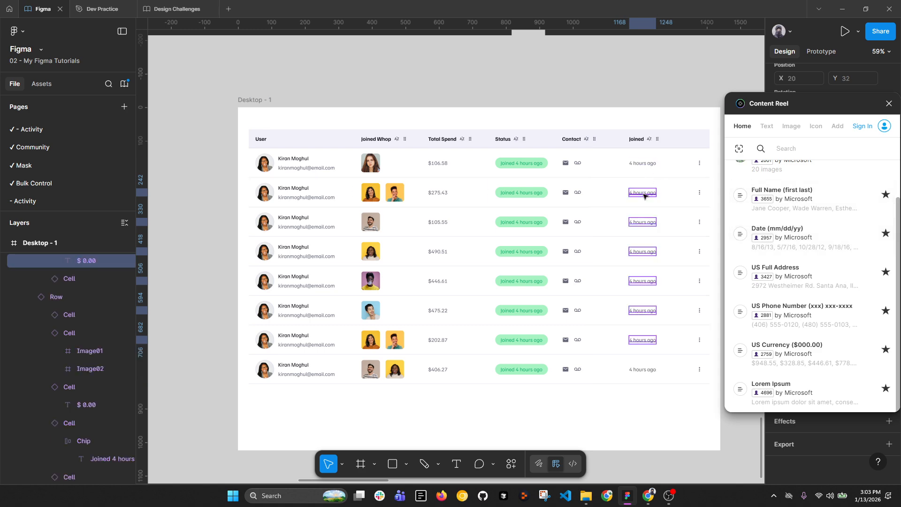
left_click(812, 254)
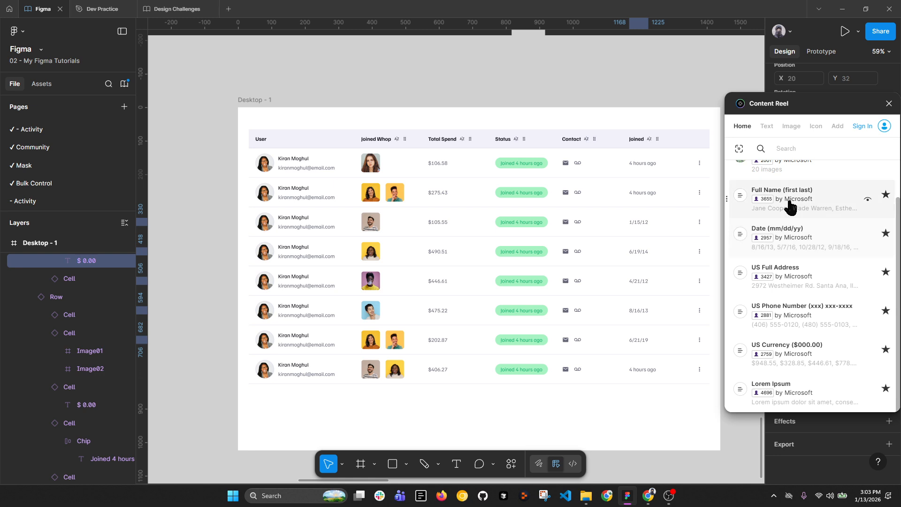
left_click(889, 104)
Step: Change row 2's Joined time to '6 hours ago'
double_click(644, 194)
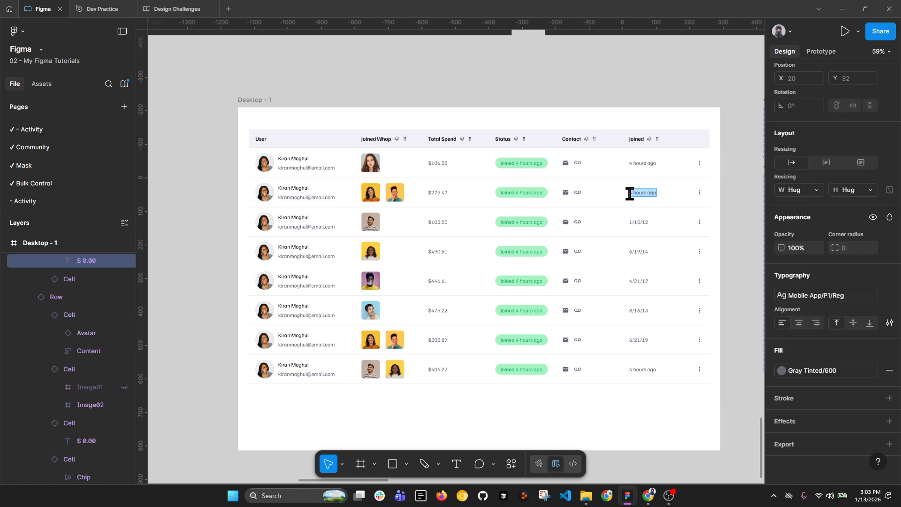
left_click(634, 197)
left_click_drag(633, 193, 627, 194)
type("6")
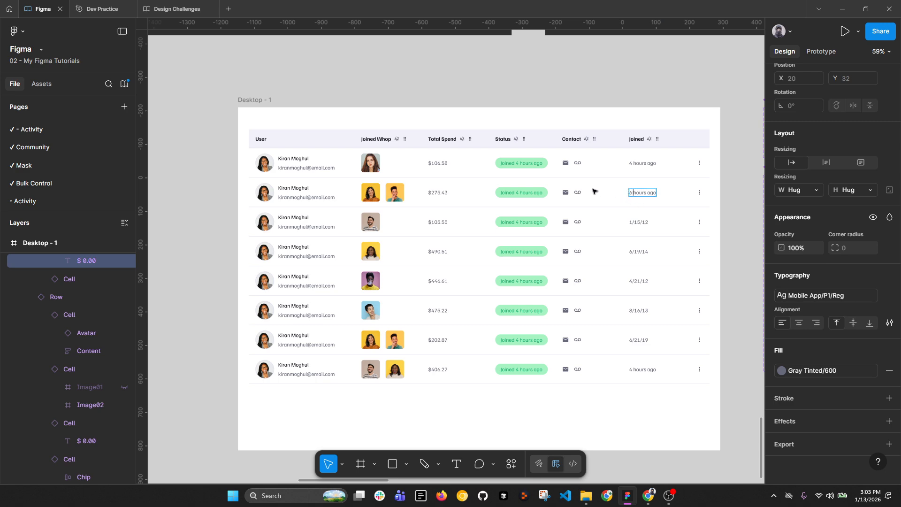
Step: Edit row 2's Status chip text to read 'Paid'
left_click(539, 192)
scroll(539, 188, "down", 5)
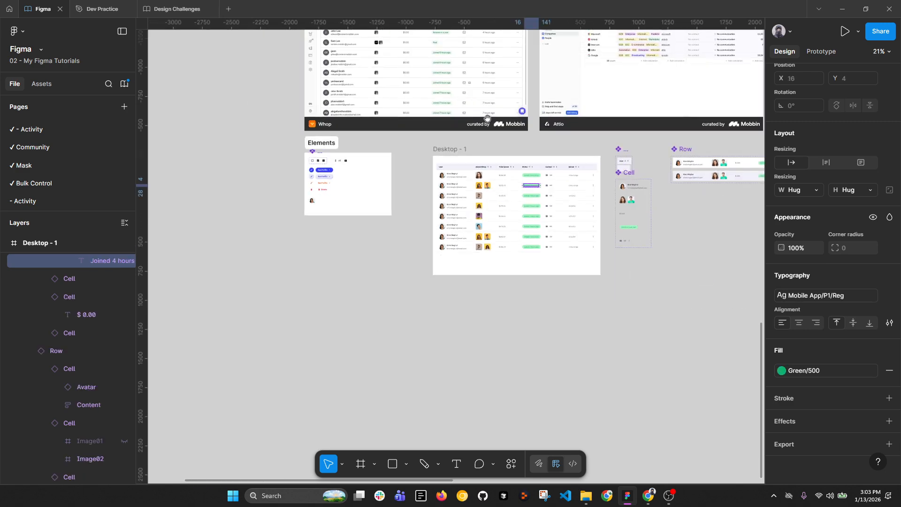
scroll(455, 91, "up", 5)
scroll(415, 66, "down", 4)
scroll(533, 236, "up", 2)
scroll(533, 236, "up", 3)
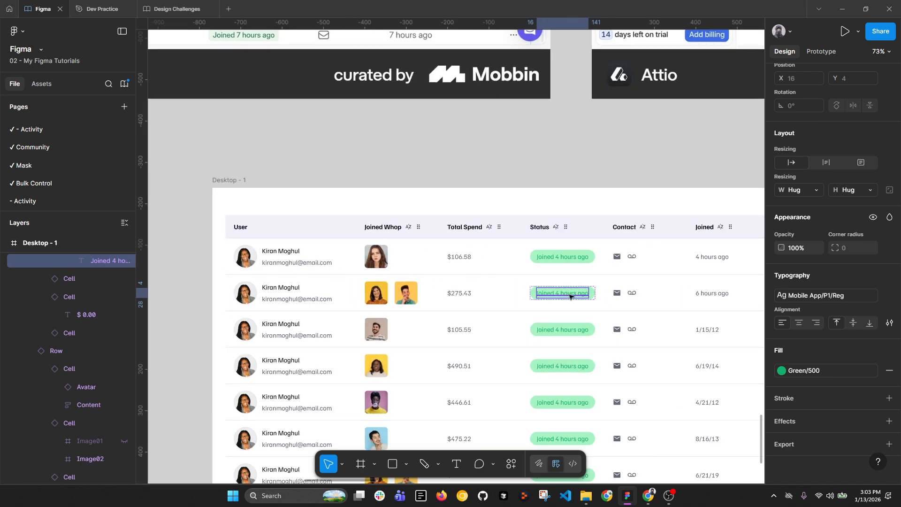
double_click(569, 291)
key("BackSpace")
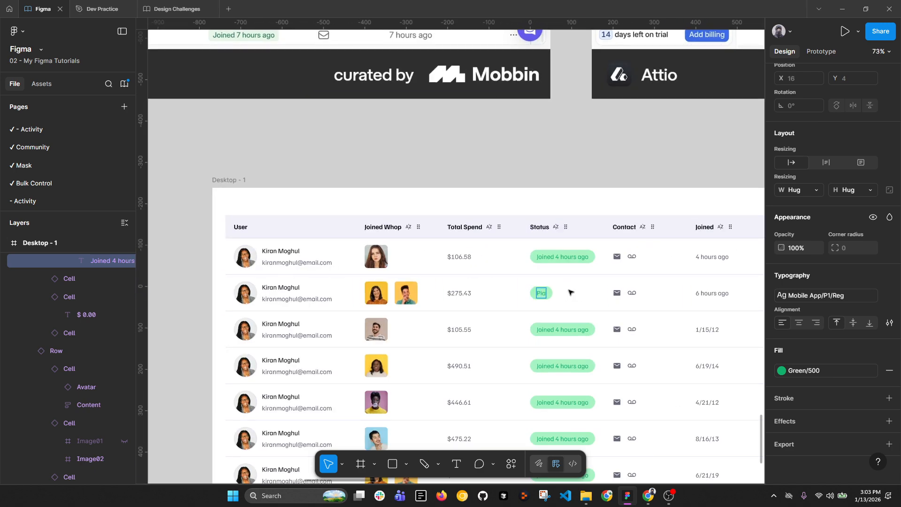
scroll(552, 280, "down", 5)
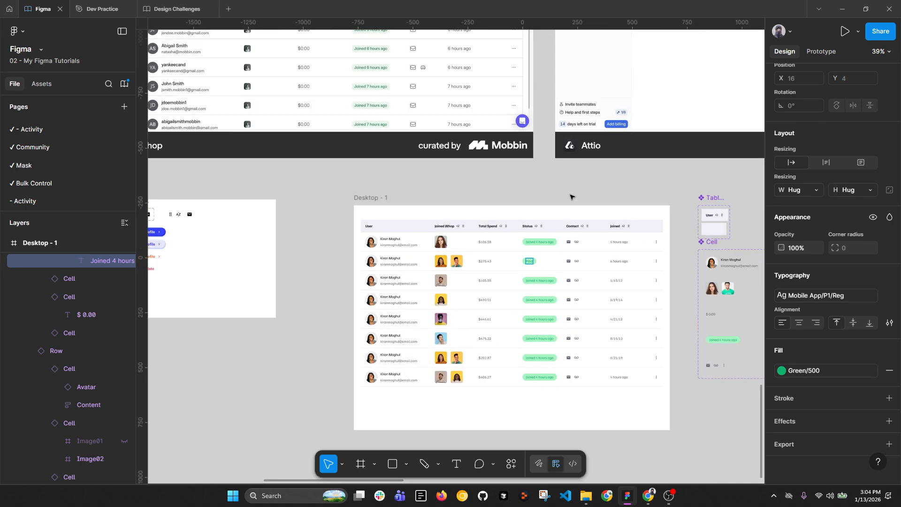
scroll(527, 252, "up", 7)
Step: Give the Cell component's chip a Green/100 fill
left_click(535, 196)
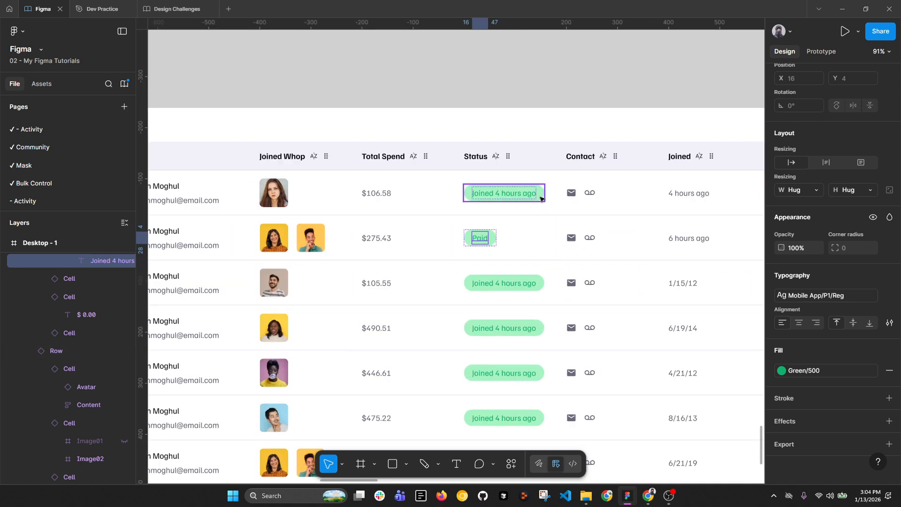
left_click(798, 282)
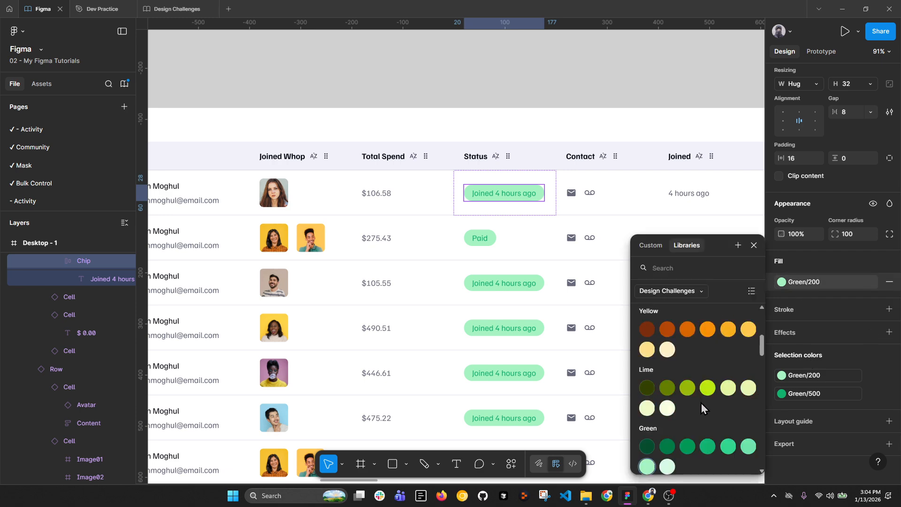
key("Escape")
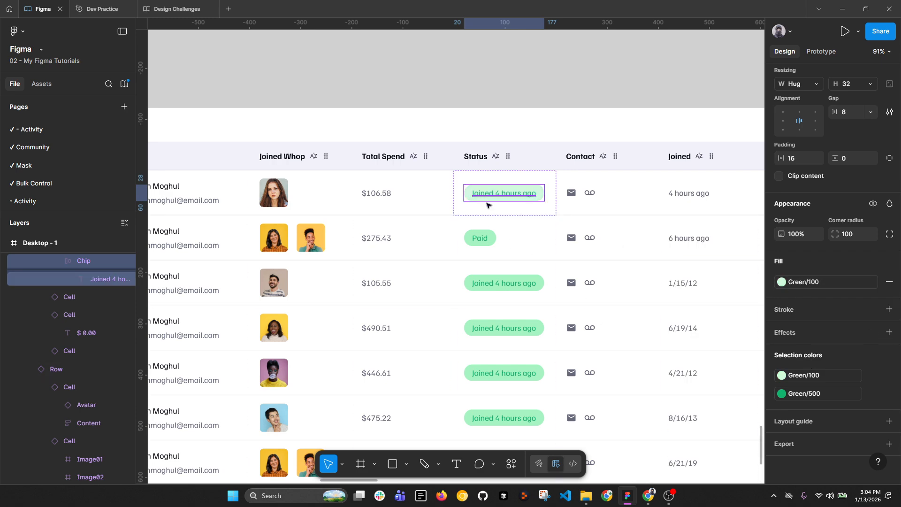
scroll(486, 207, "down", 6)
left_click(508, 149)
scroll(668, 295, "up", 3)
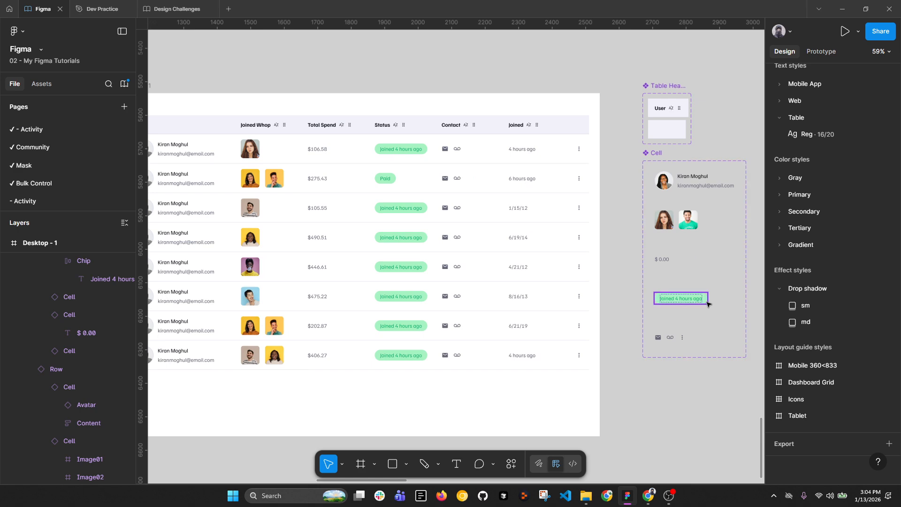
left_click(681, 299)
left_click(826, 285)
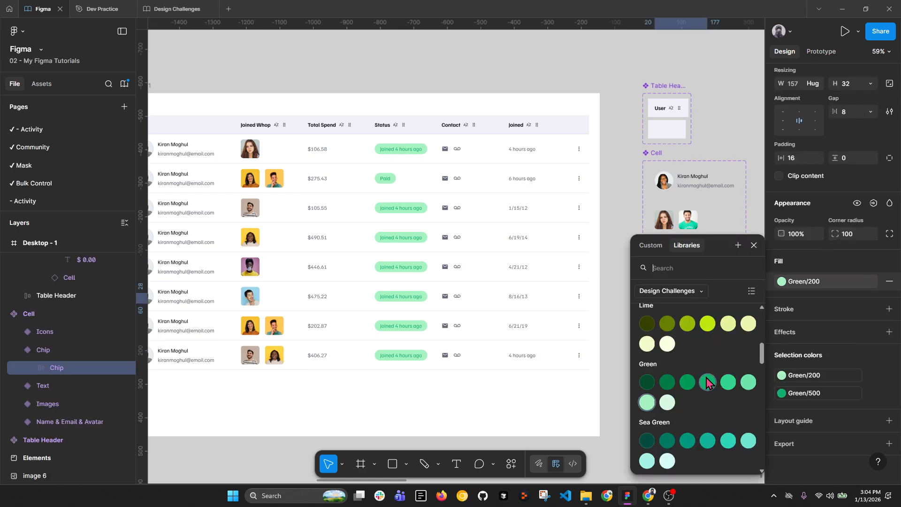
left_click(668, 403)
left_click(538, 64)
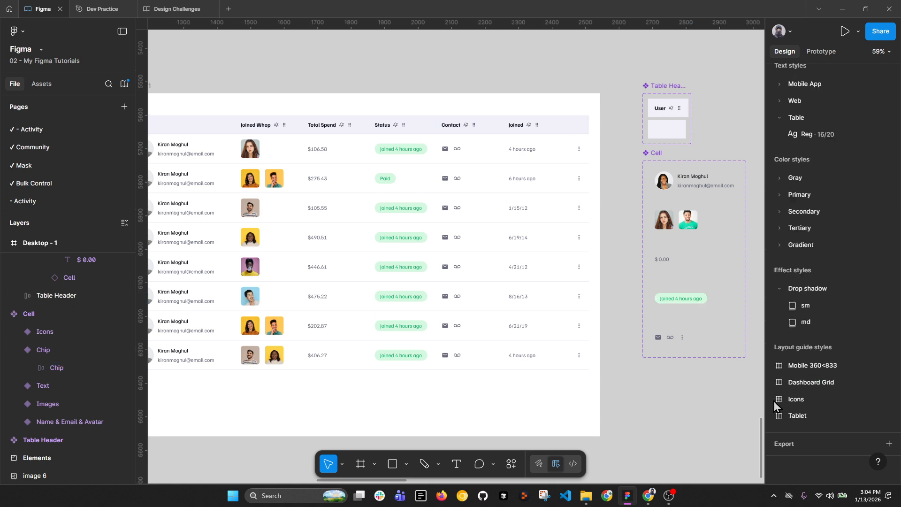
Step: Set the Cell component's chip text colour to Green/600
left_click(680, 299)
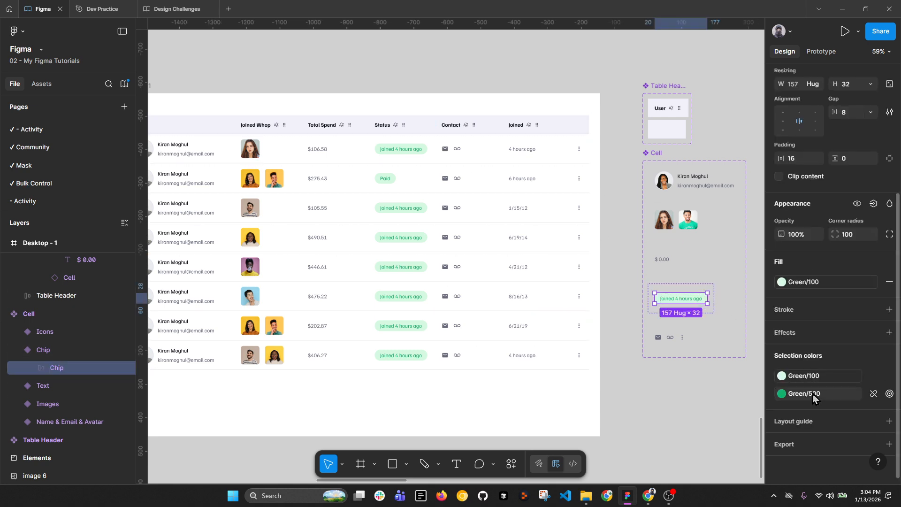
left_click(813, 398)
left_click(683, 468)
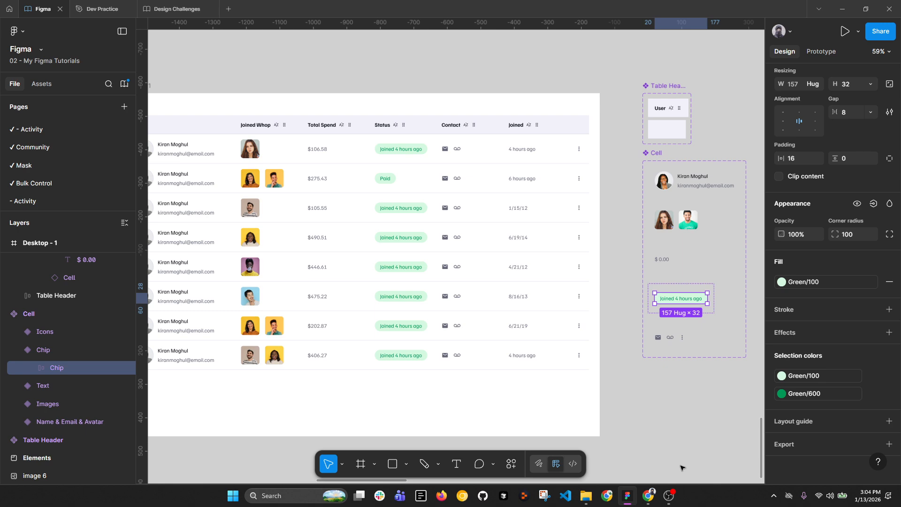
left_click(661, 409)
scroll(498, 223, "down", 4)
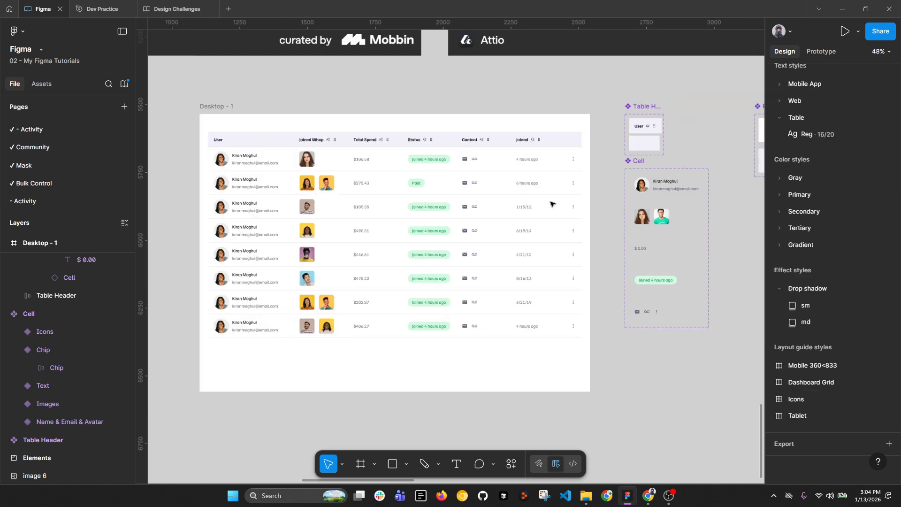
Step: Wrap the table header and rows in an auto-layout frame named 'Table'
left_click(284, 146)
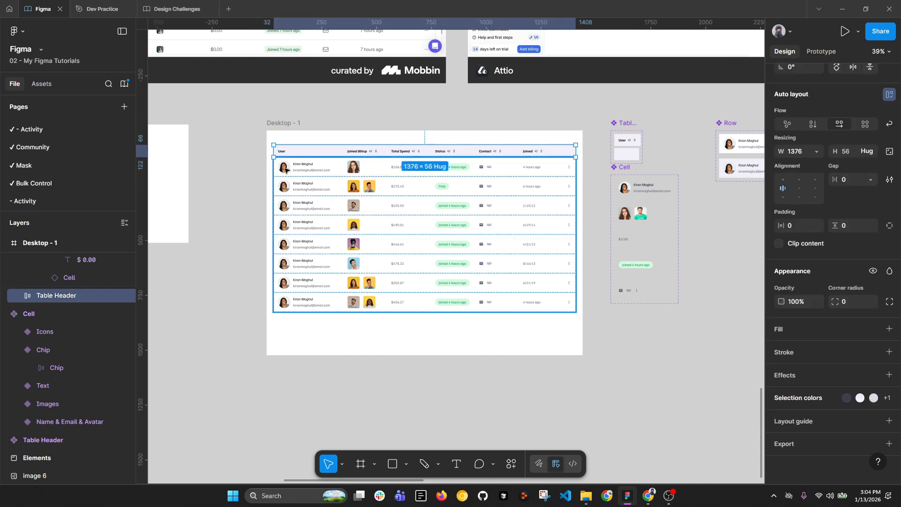
left_click(324, 189, "shift")
key("shift+a")
double_click(69, 261)
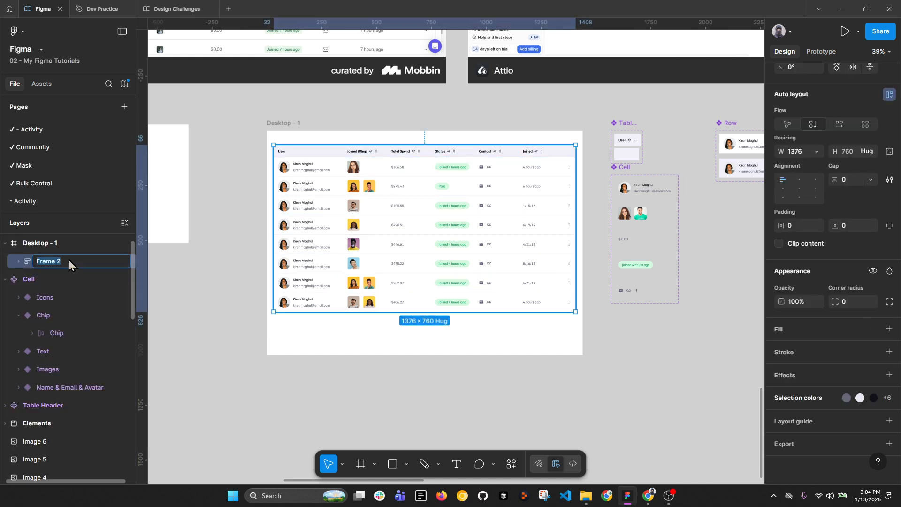
type("Table")
key("Return")
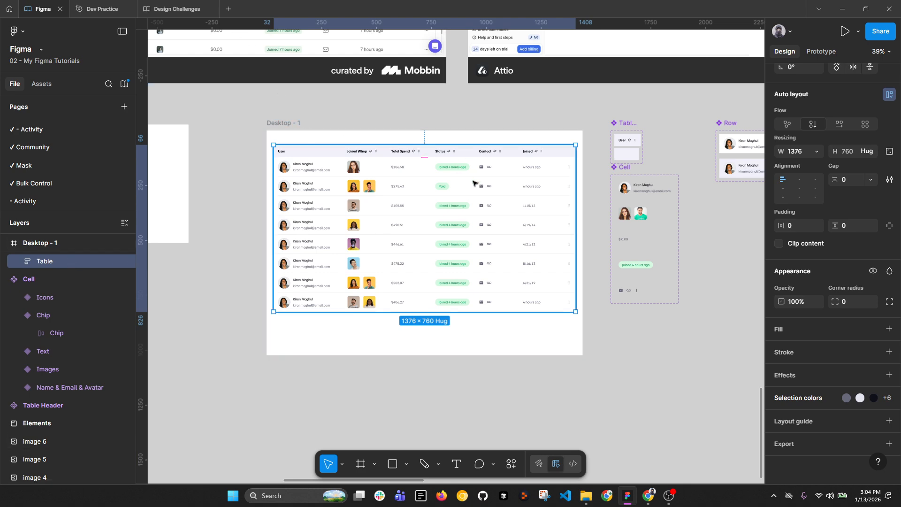
Step: Set the Table frame's horizontal constraint to Left + Right
scroll(840, 173, "up", 4)
left_click(816, 188)
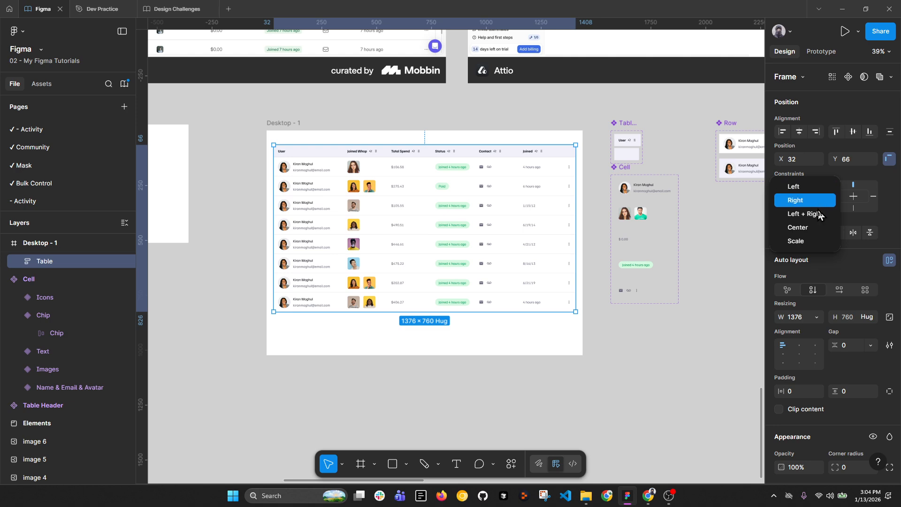
left_click(818, 218)
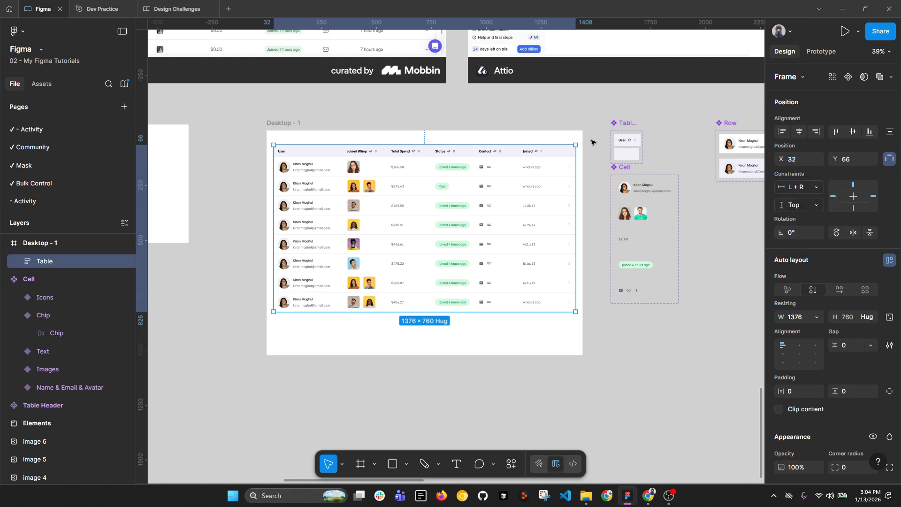
scroll(592, 141, "down", 3)
Step: Move Desktop - 1 lower and shift the Table Header, Cell and Row components aside
left_click_drag(389, 125, 403, 252)
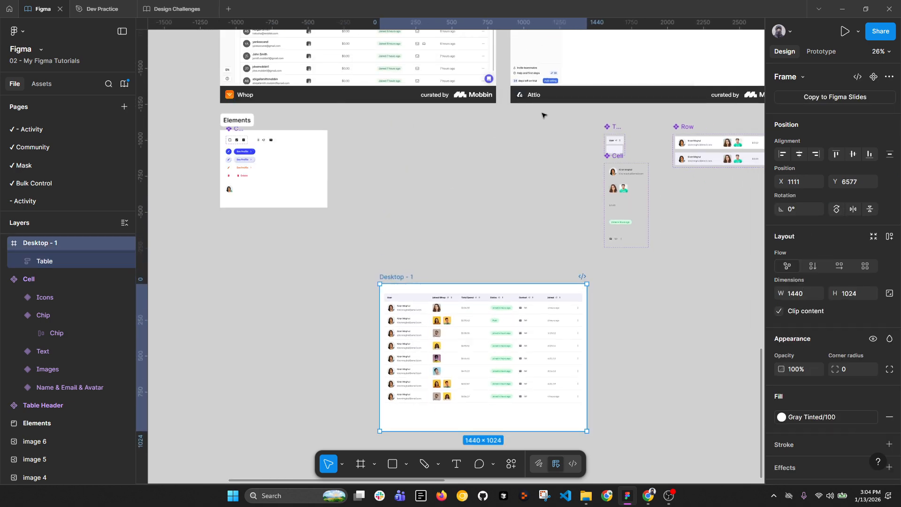
left_click_drag(542, 114, 778, 257)
left_click_drag(504, 127, 264, 124)
left_click_drag(404, 191, 427, 125)
Step: Widen the Desktop - 1 frame to confirm the table stretches with it
left_click(320, 213)
scroll(374, 262, "up", 3)
scroll(423, 202, "down", 3)
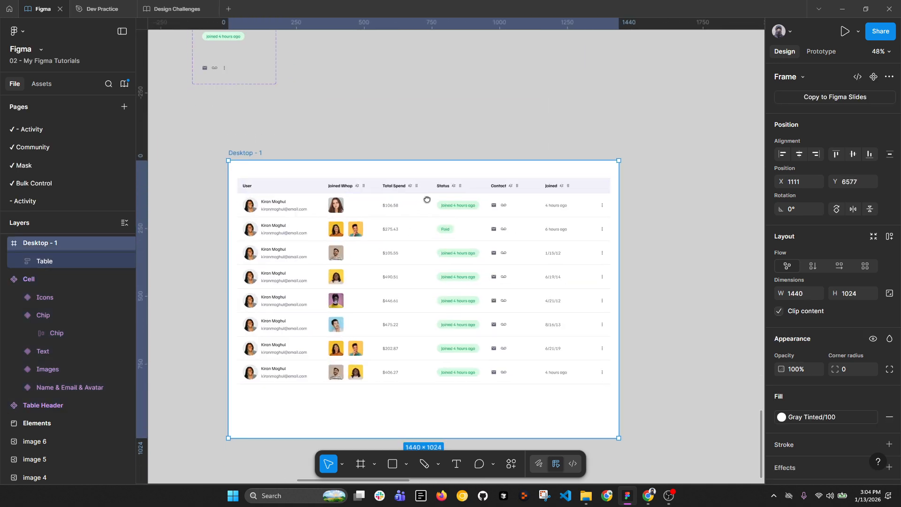
mouse_move(624, 202)
left_mouse_down()
mouse_move(734, 200)
mouse_move(626, 206)
left_mouse_up()
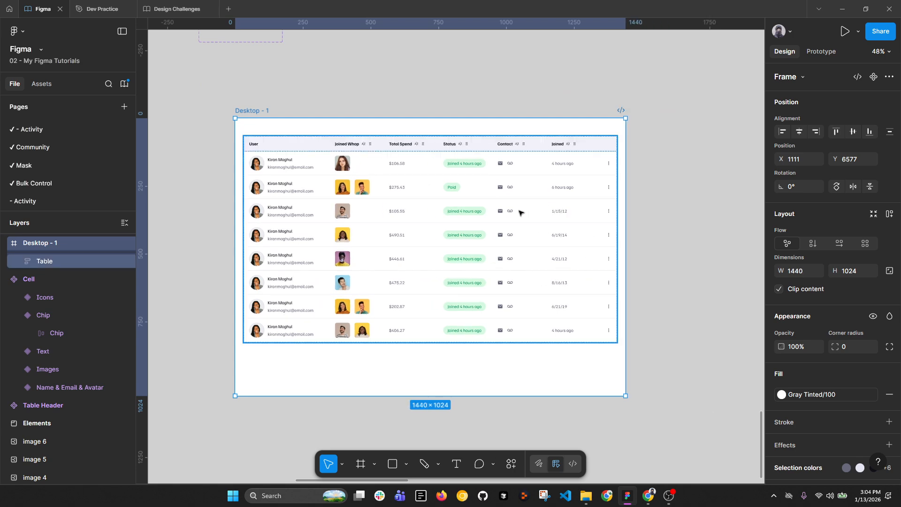
Step: Explore the table's structure, selecting the Rows frame, a row and its first cell
key("ctrl+shift+4")
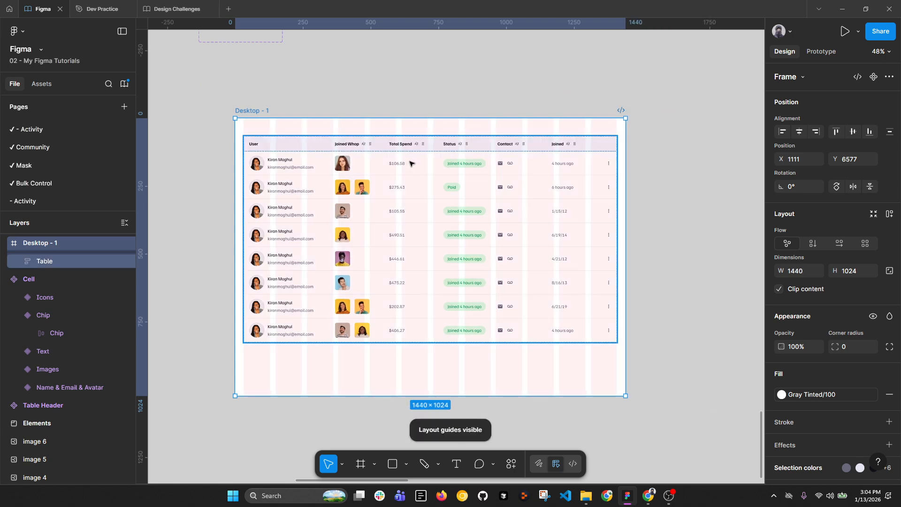
double_click(412, 216)
key("ctrl+shift+4")
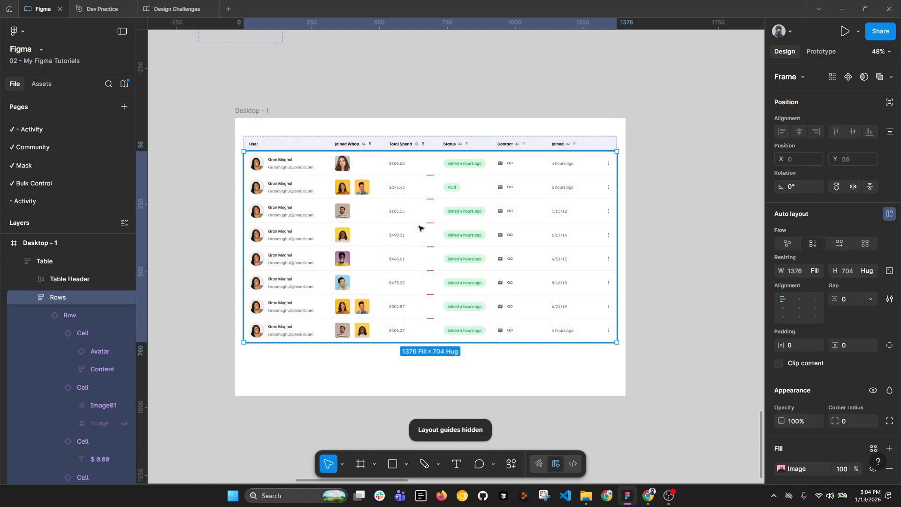
double_click(389, 221)
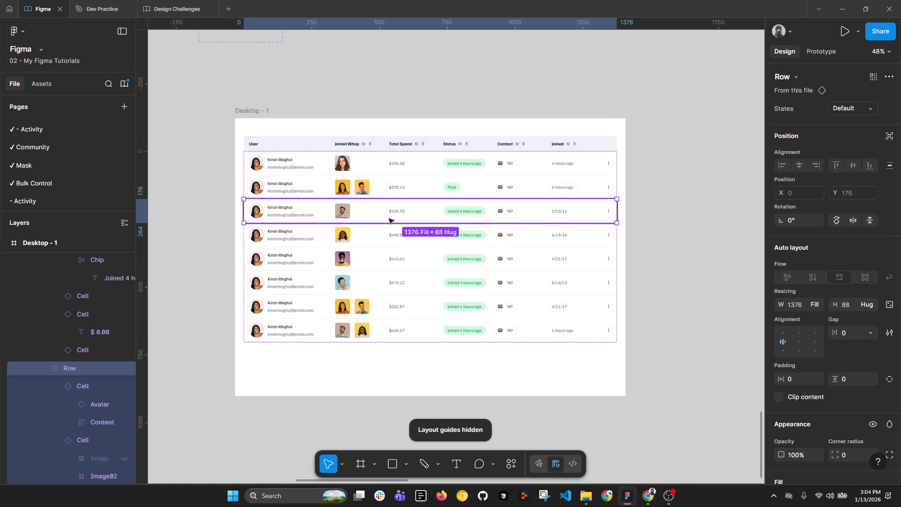
double_click(299, 217)
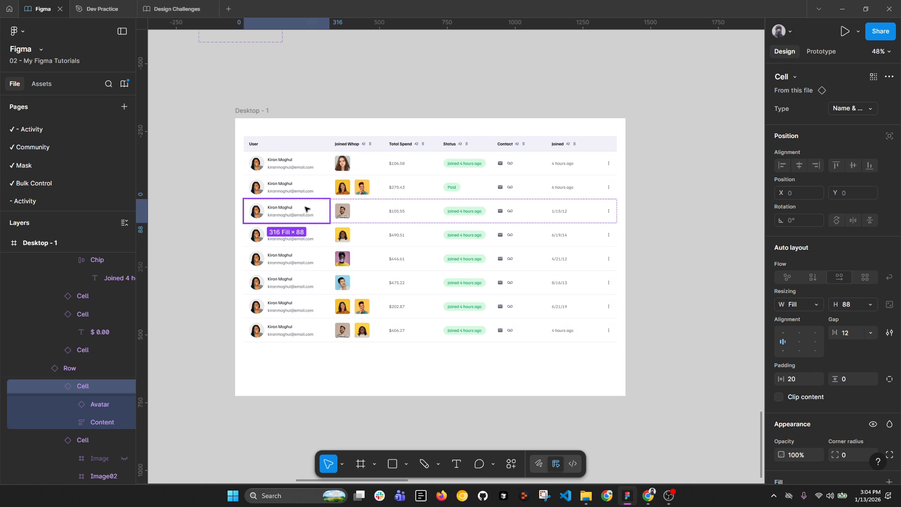
left_click(638, 209)
left_click(595, 194)
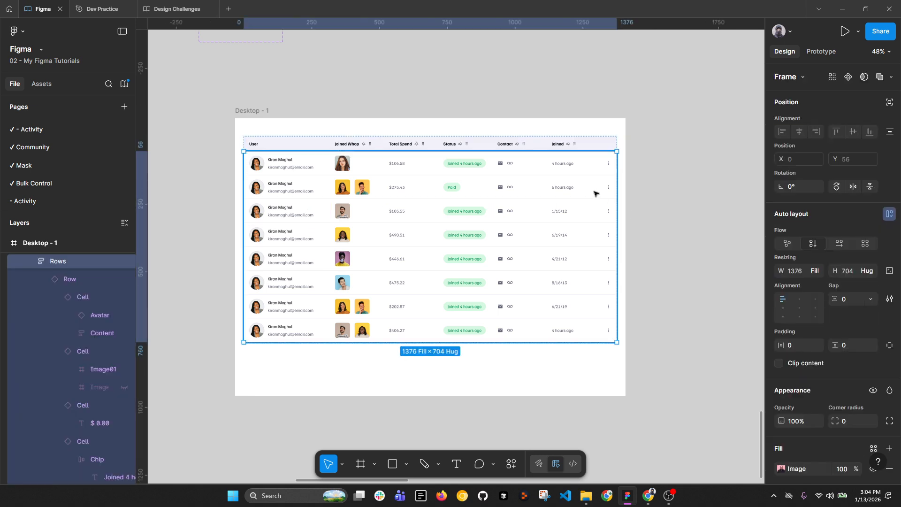
double_click(596, 191)
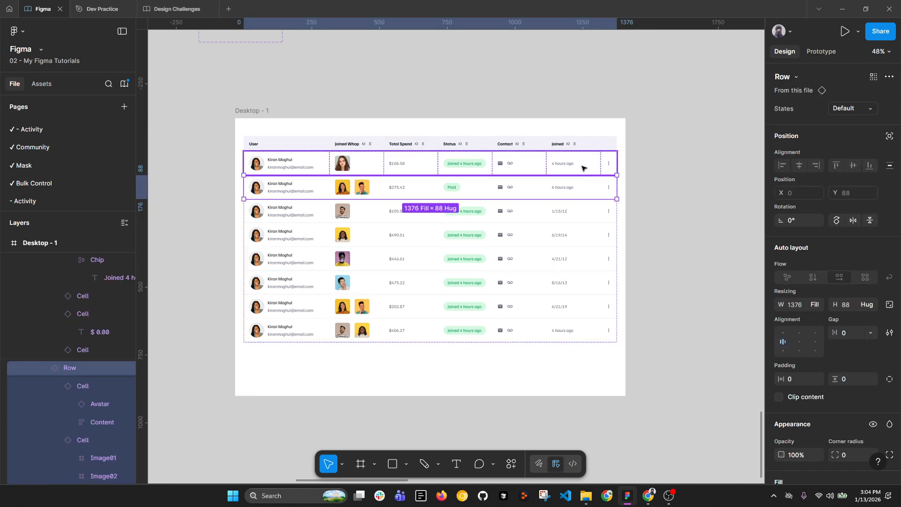
key("alt+l")
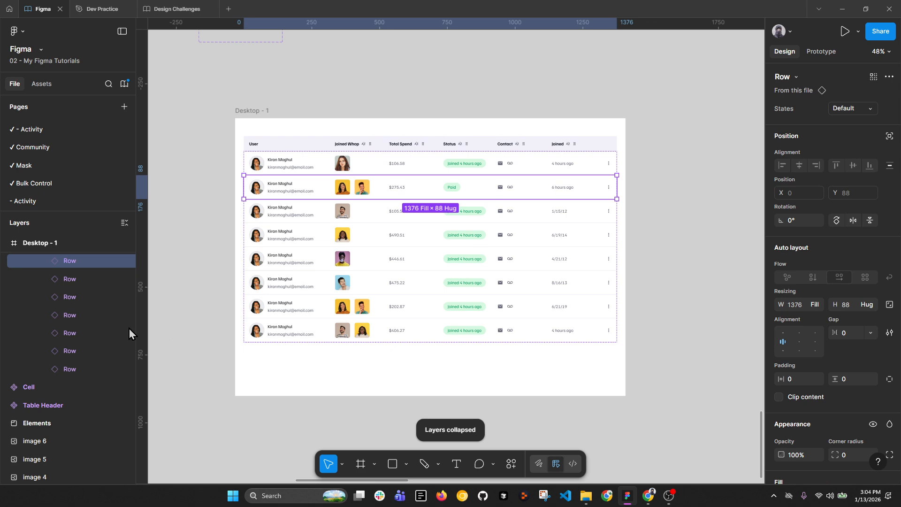
scroll(108, 329, "up", 3)
Step: Give the Table Header a fixed width, test by widening Desktop - 1, then undo
left_click(65, 315)
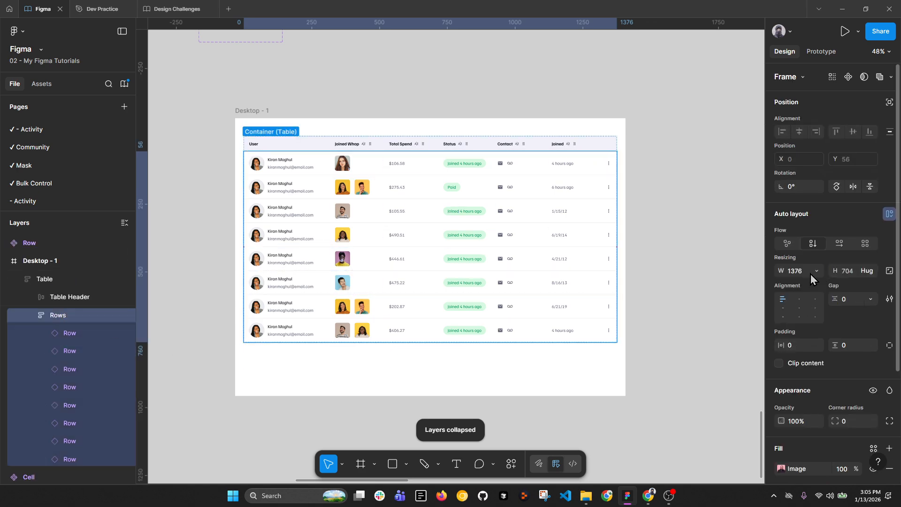
left_click(73, 337)
left_click(69, 319)
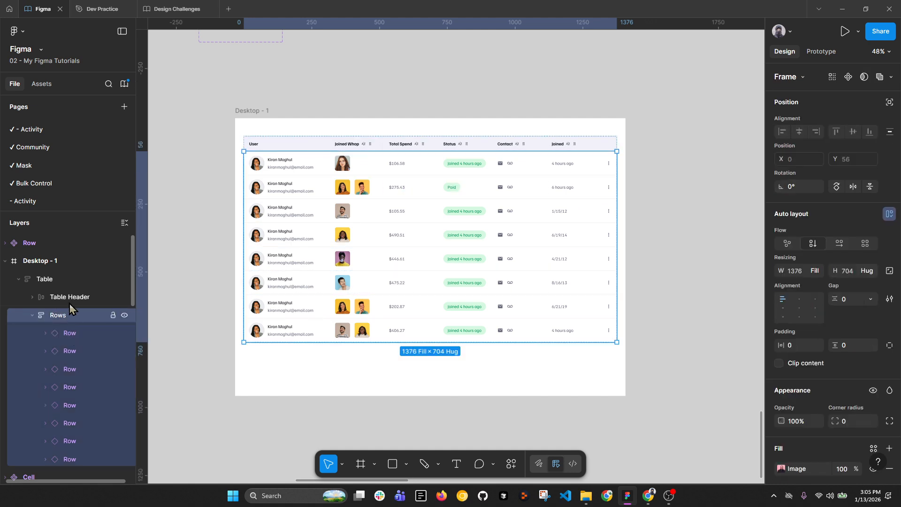
left_click(70, 300, "shift")
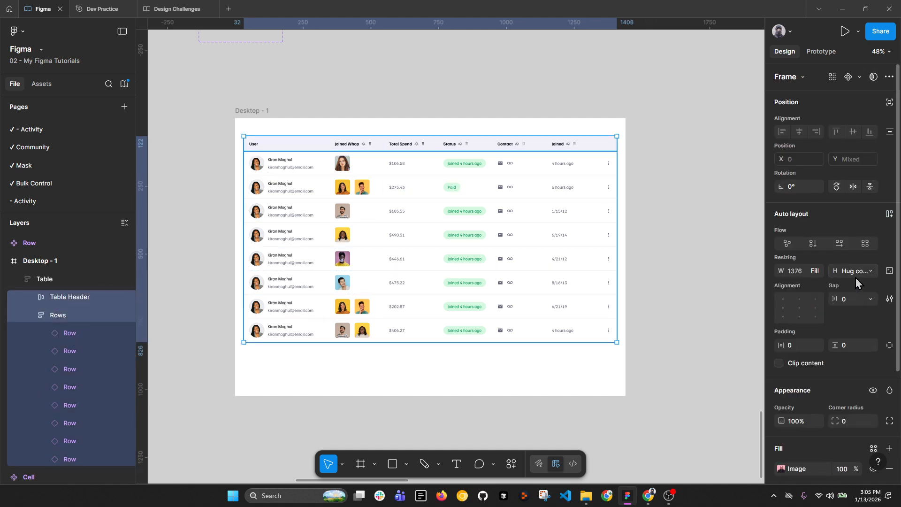
left_click(455, 148)
left_click(815, 270)
left_click(776, 246)
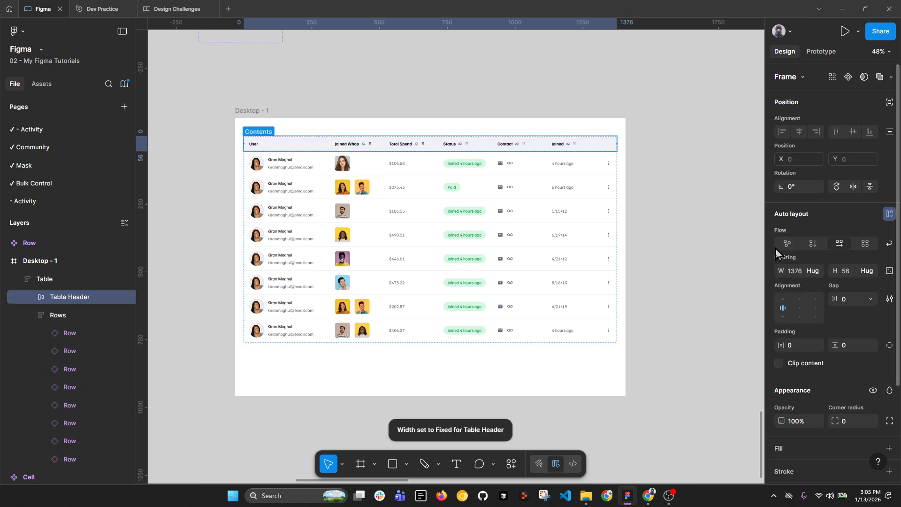
left_click(242, 111)
left_click_drag(627, 191, 731, 190)
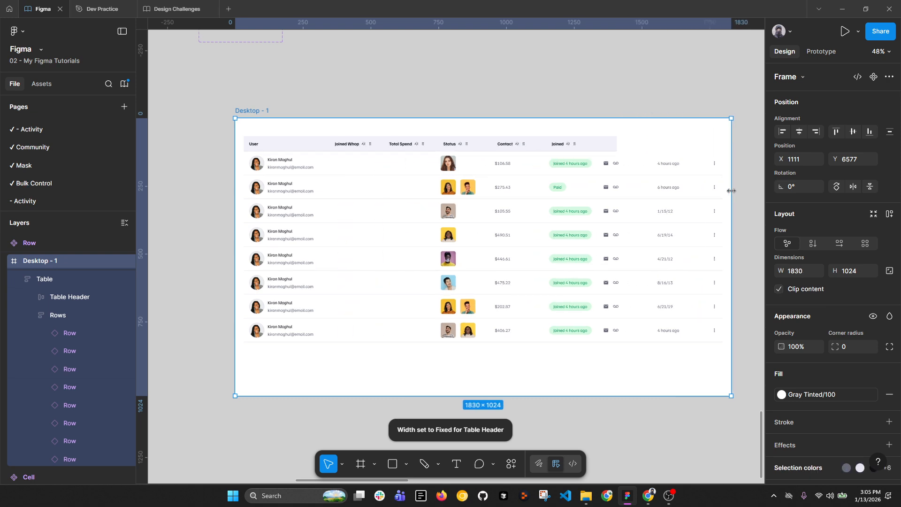
key("ctrl+z")
key("ctrl+z")
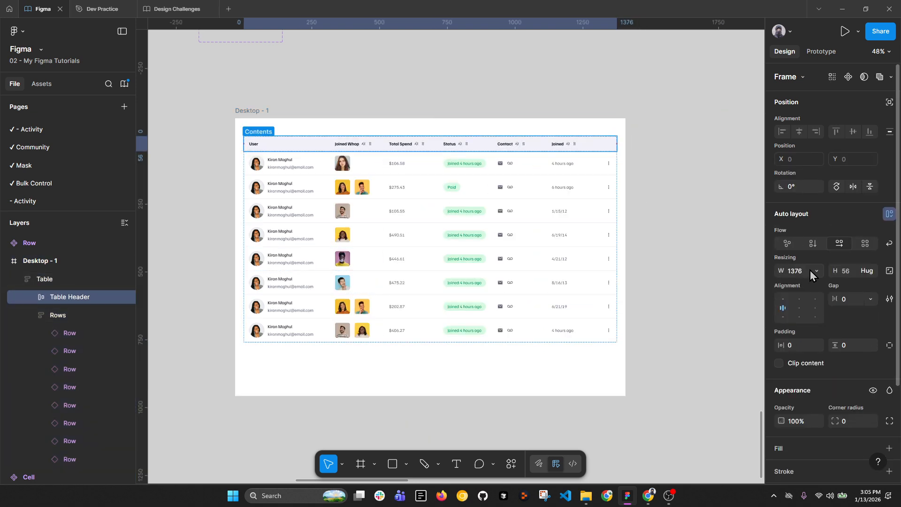
Step: Set the Table Header width to Fill container and stretch Desktop - 1 to test it
left_click(812, 271)
left_click(818, 271)
left_click(813, 274)
left_click(779, 285)
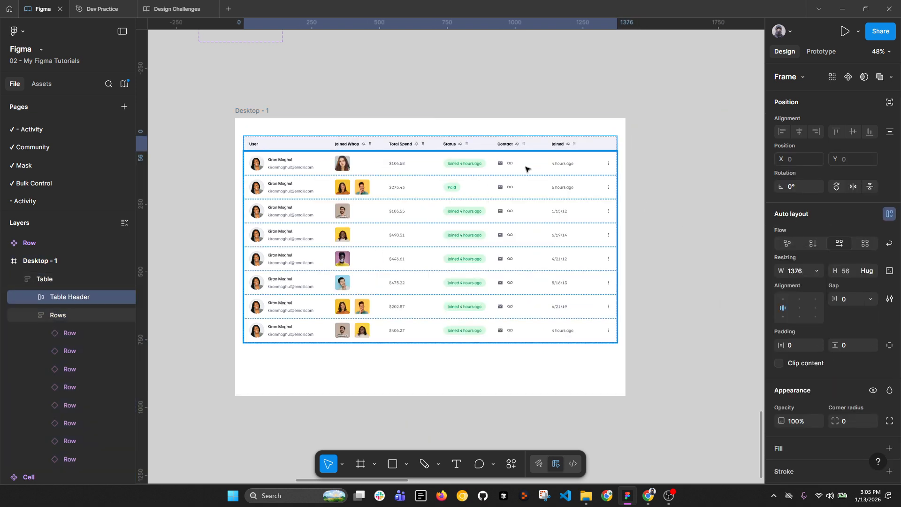
left_click(254, 112)
left_click_drag(625, 174, 675, 174)
Step: Set the User header cell to Fill container, then test-resize Desktop - 1 and undo
left_click(591, 144)
double_click(591, 144)
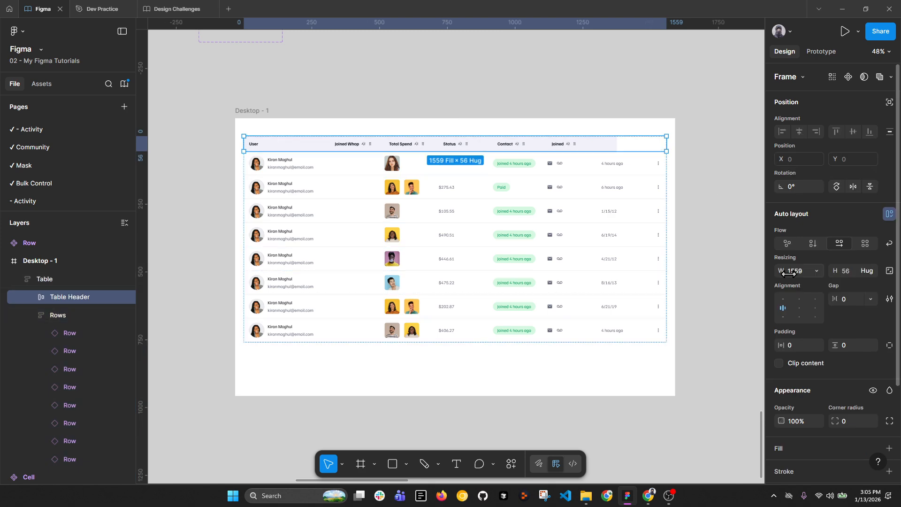
double_click(588, 146)
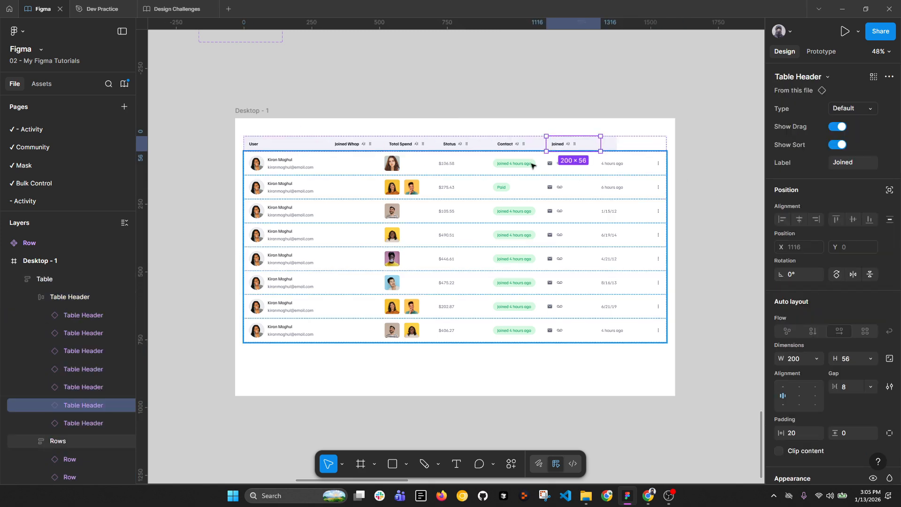
left_click(316, 144)
left_click(814, 359)
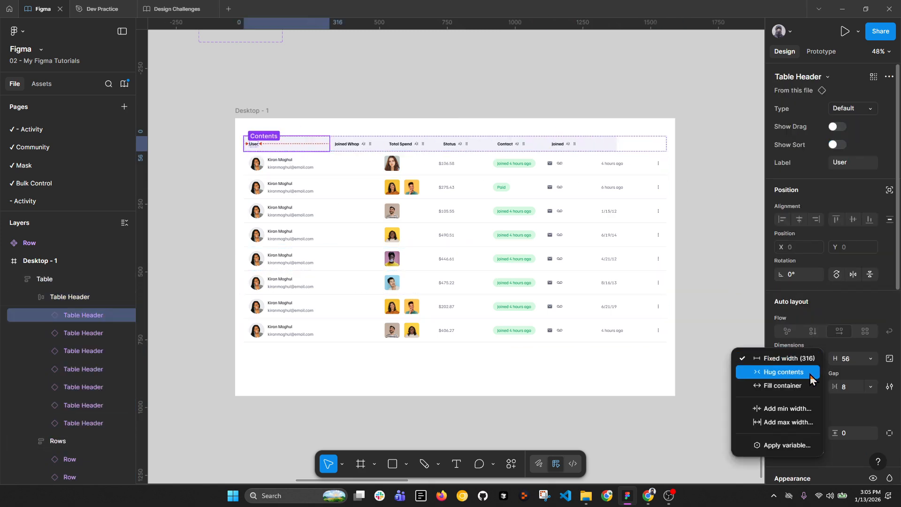
left_click(810, 389)
left_click(269, 111)
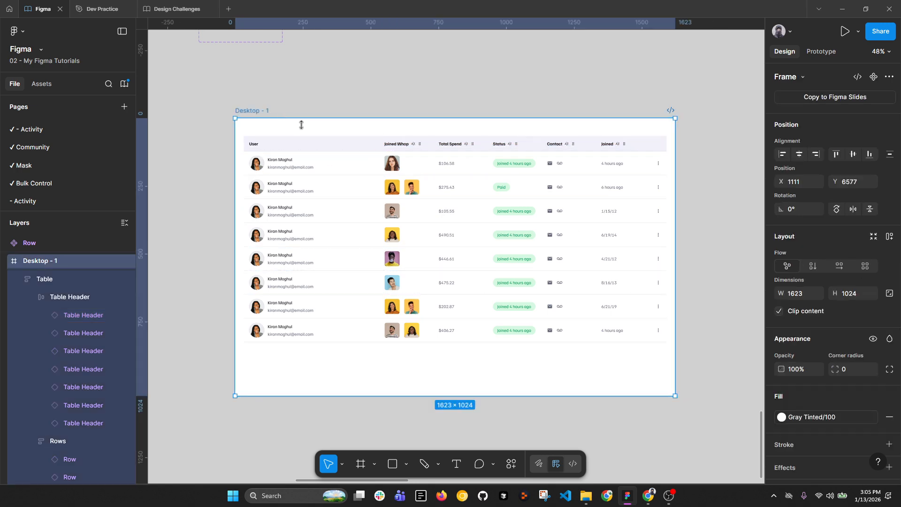
left_click_drag(675, 222, 599, 229)
key("ctrl+z")
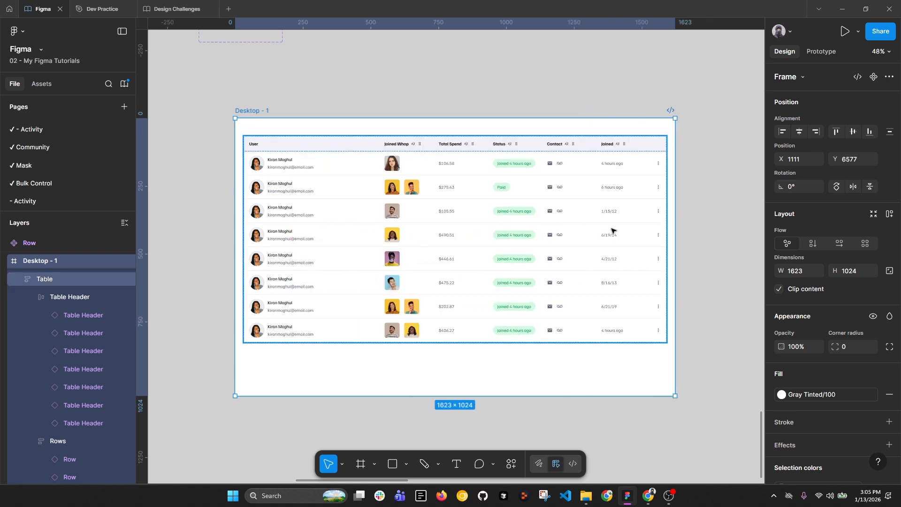
Step: Set Desktop - 1 width to 1440, then test widening and narrowing it, undoing each
left_click(805, 276)
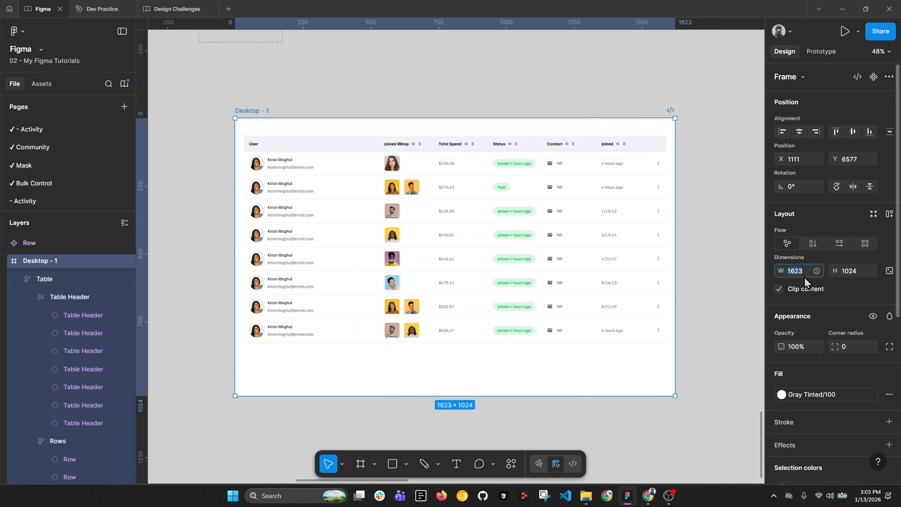
type("140")
key("Return")
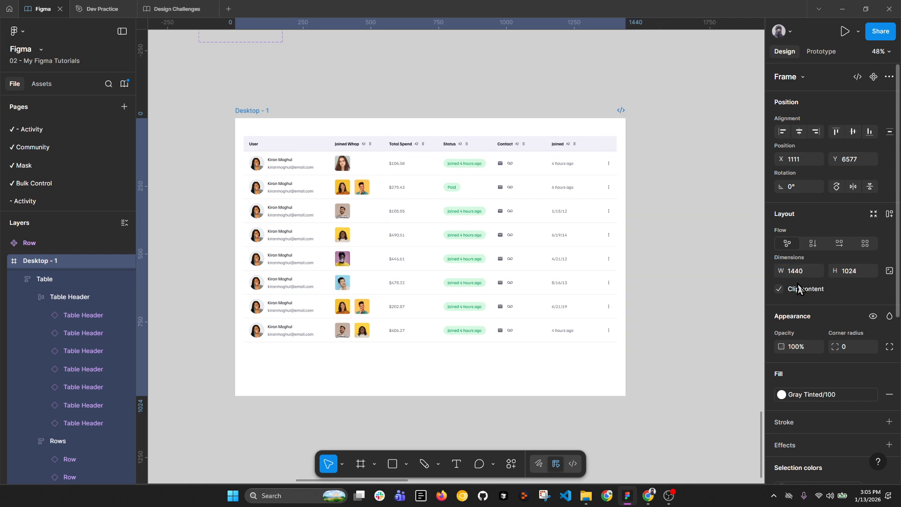
key("alt+l")
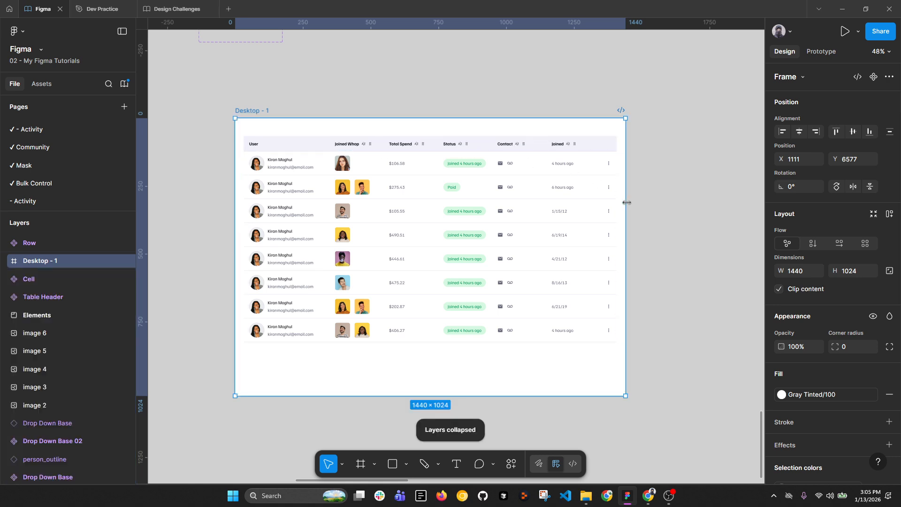
left_click_drag(627, 202, 743, 206)
key("ctrl+z")
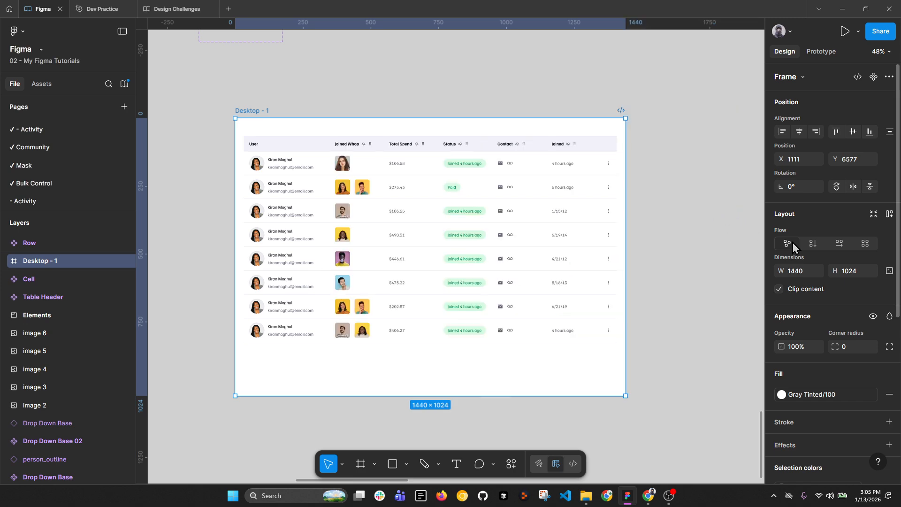
left_click_drag(625, 224, 573, 230)
key("ctrl+z")
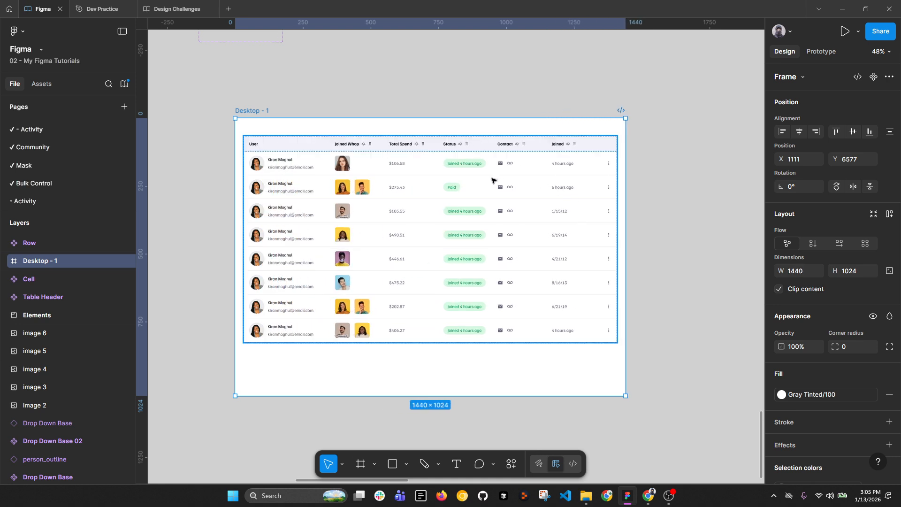
scroll(493, 180, "down", 2)
left_click_drag(395, 98, 459, 227)
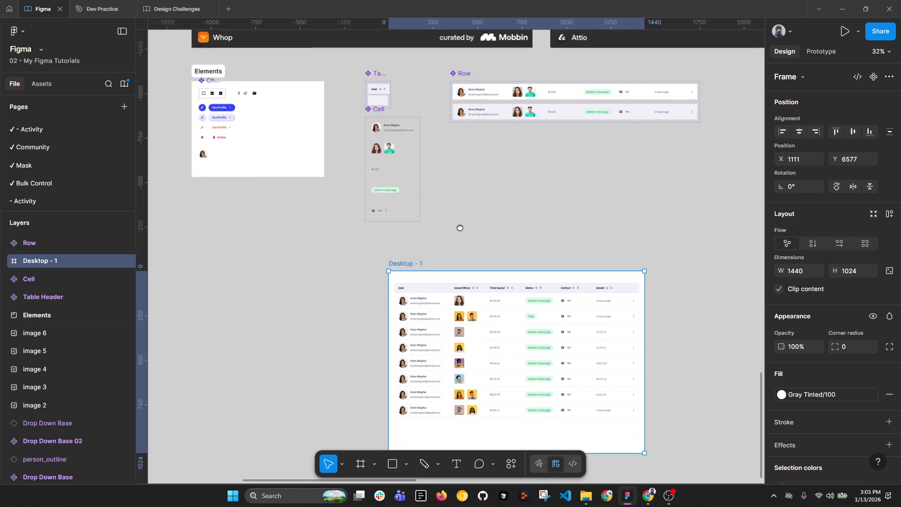
scroll(386, 100, "up", 7)
left_click(430, 167, "ctrl")
left_click(466, 190)
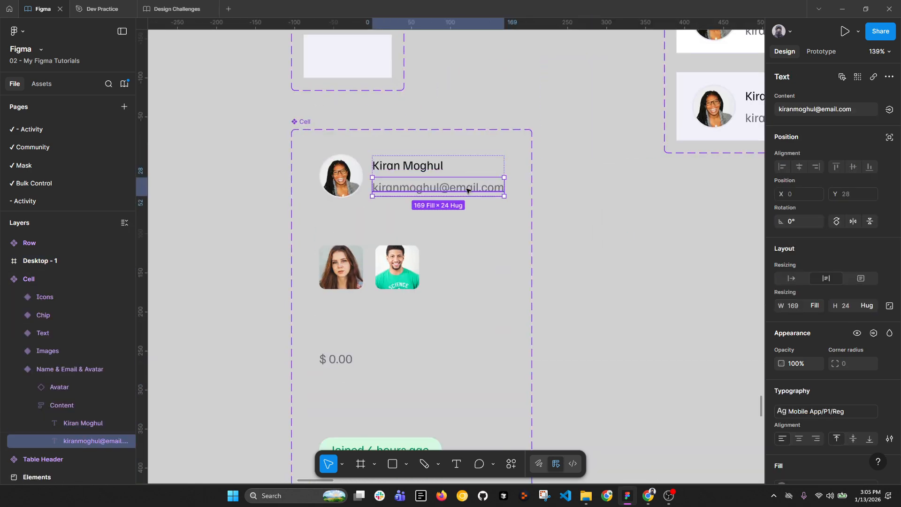
left_click(890, 439)
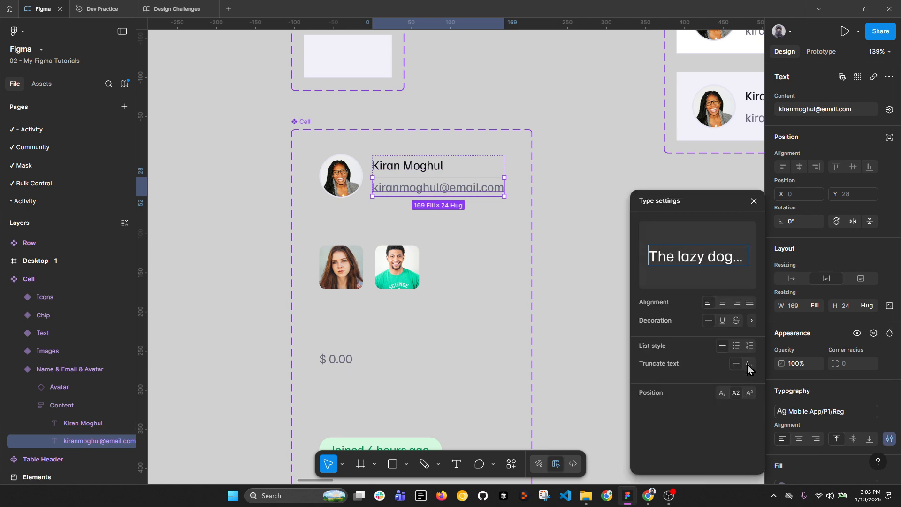
left_click(589, 328)
scroll(499, 255, "down", 3)
scroll(498, 255, "down", 5)
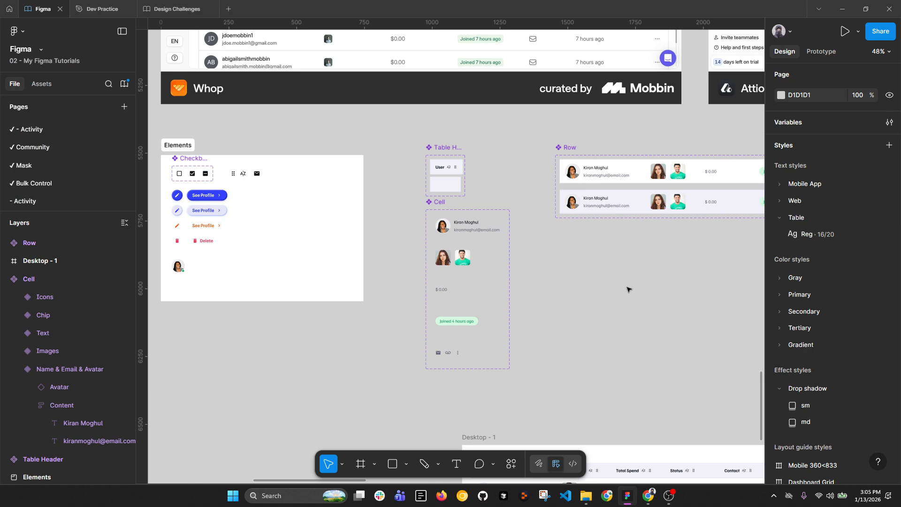
scroll(403, 110, "down", 8)
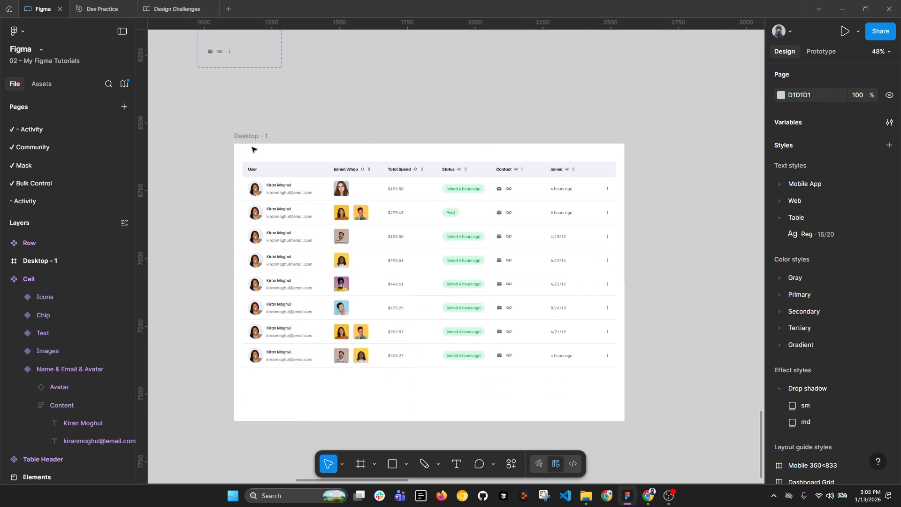
scroll(307, 202, "down", 2)
left_click(315, 210)
Step: Apply the Design Challenges Gray Tinted/300 colour style to the table's stroke
scroll(315, 210, "up", 8)
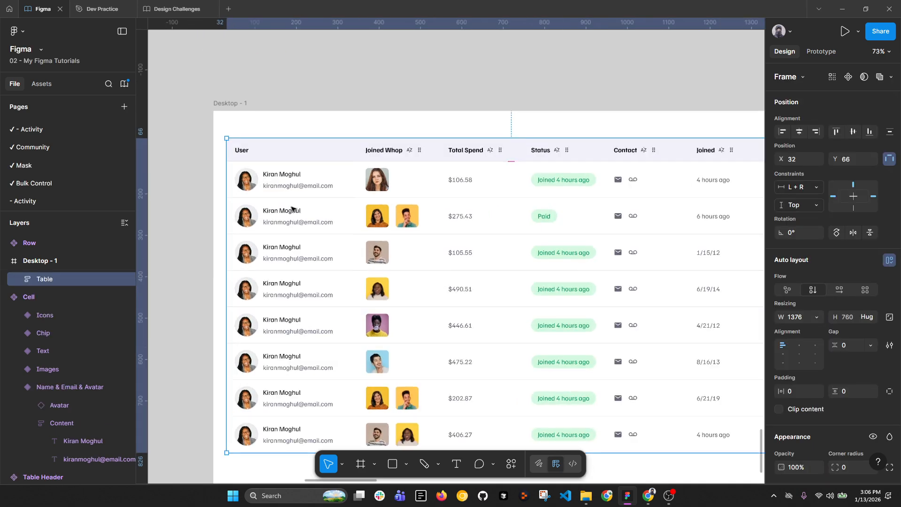
scroll(858, 415, "down", 3)
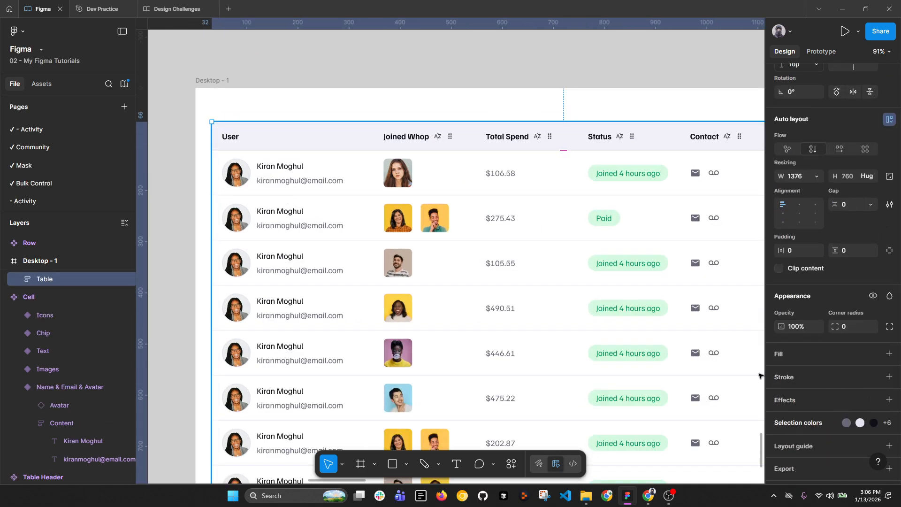
scroll(845, 390, "down", 1)
left_click(874, 352)
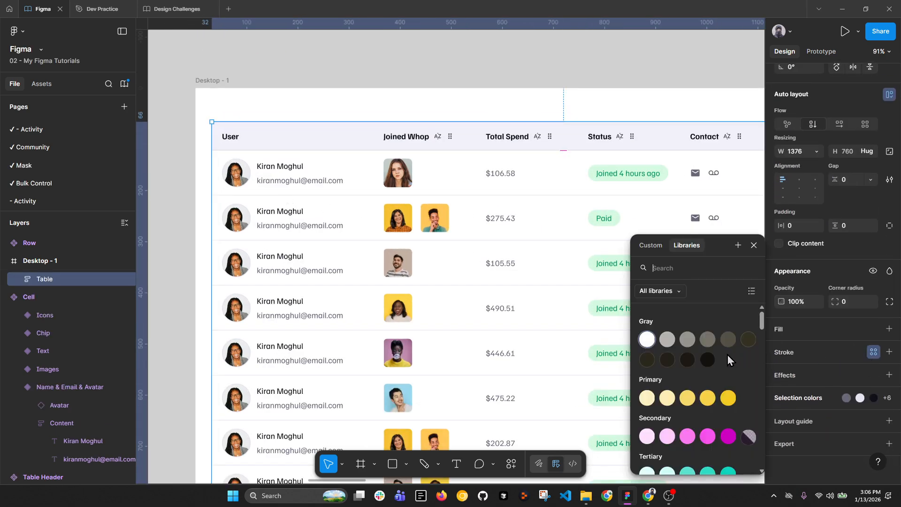
left_click(659, 295)
left_click(677, 334)
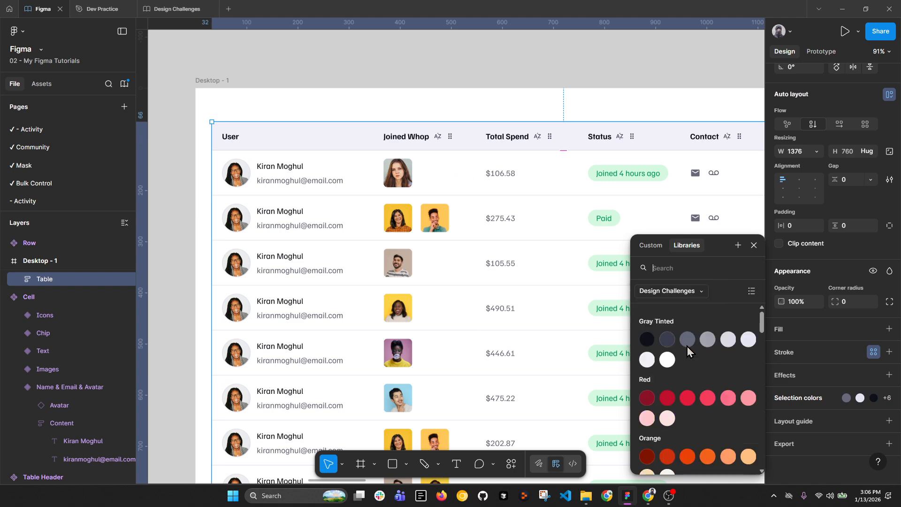
left_click(748, 339)
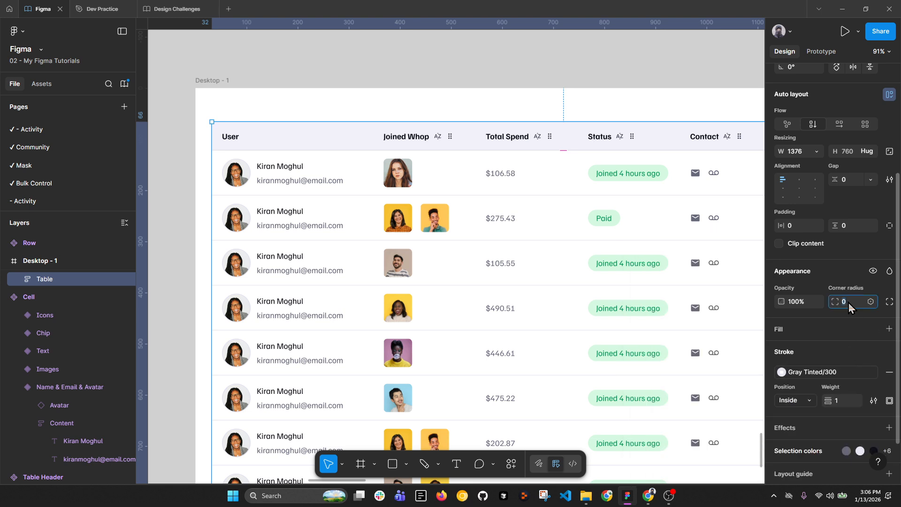
Step: Set the table's corner radius to 16, then deselect and reselect the table
key("Return")
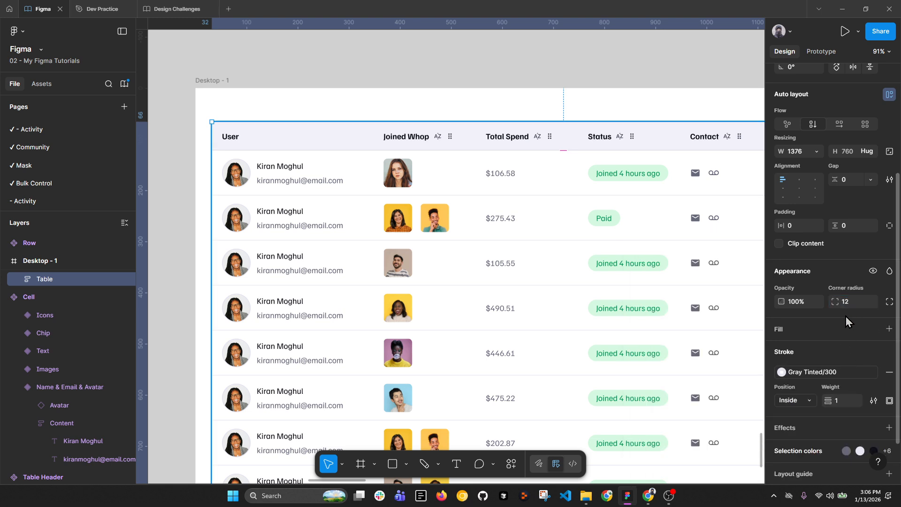
left_click(847, 307)
type("1")
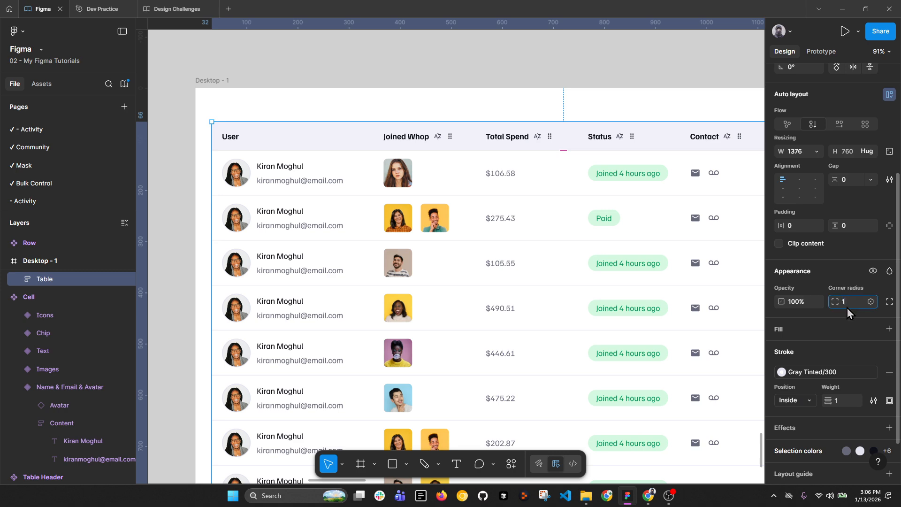
type("6")
key("Return")
left_click(296, 43)
left_click(269, 129)
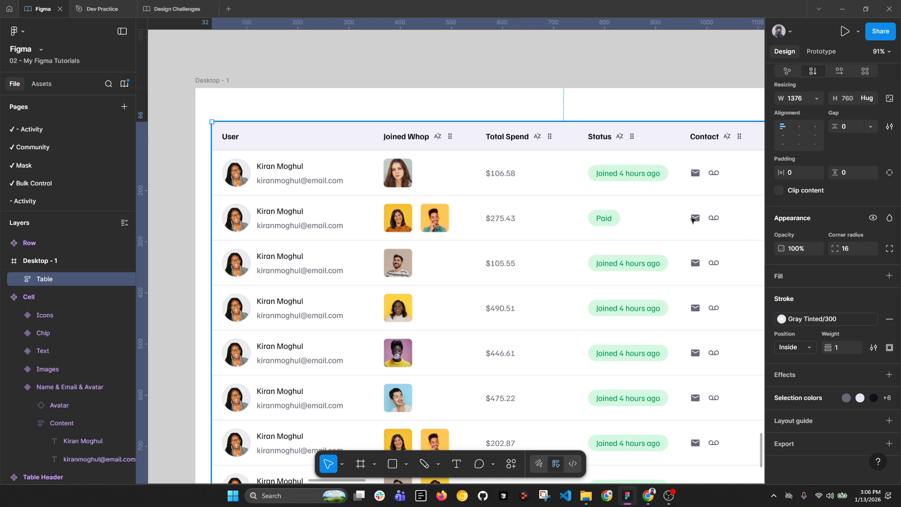
Step: Rename Desktop - 1 to '1440 Laptop' and duplicate the frame with Ctrl+D
left_click(244, 73)
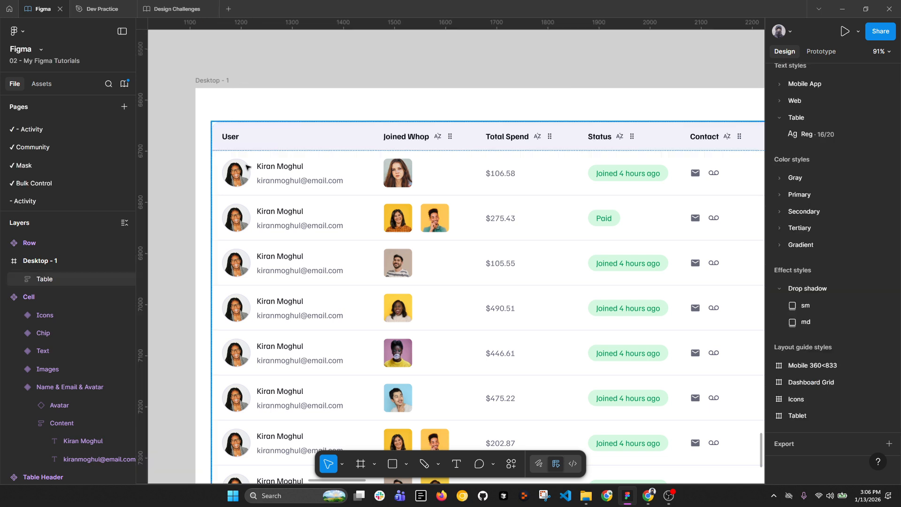
key("alt+l")
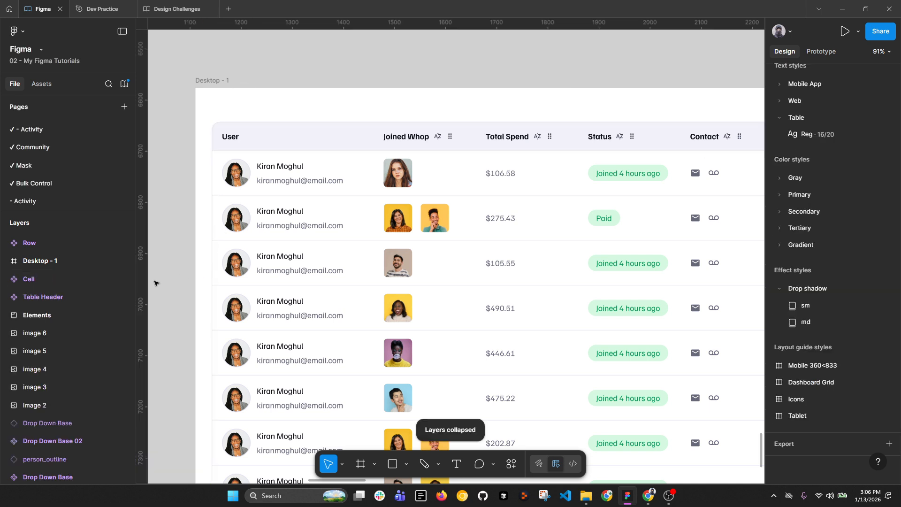
scroll(210, 192, "down", 4)
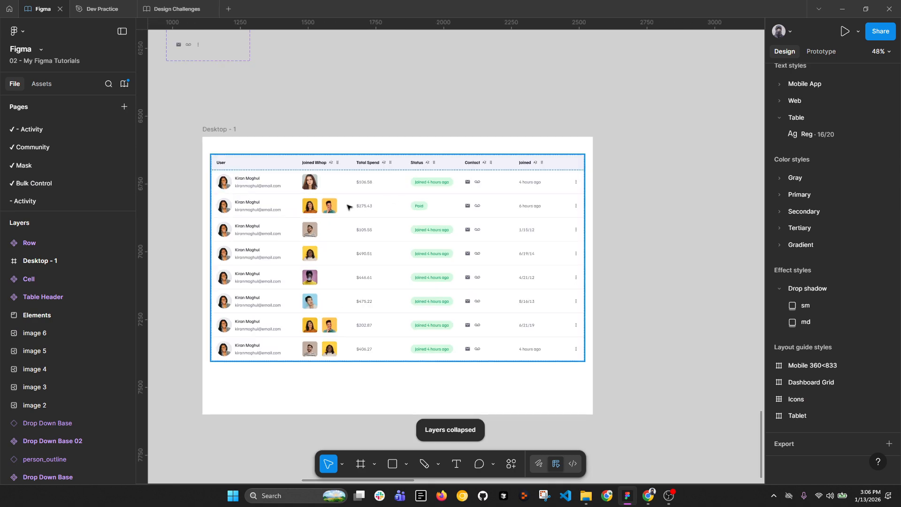
double_click(220, 129)
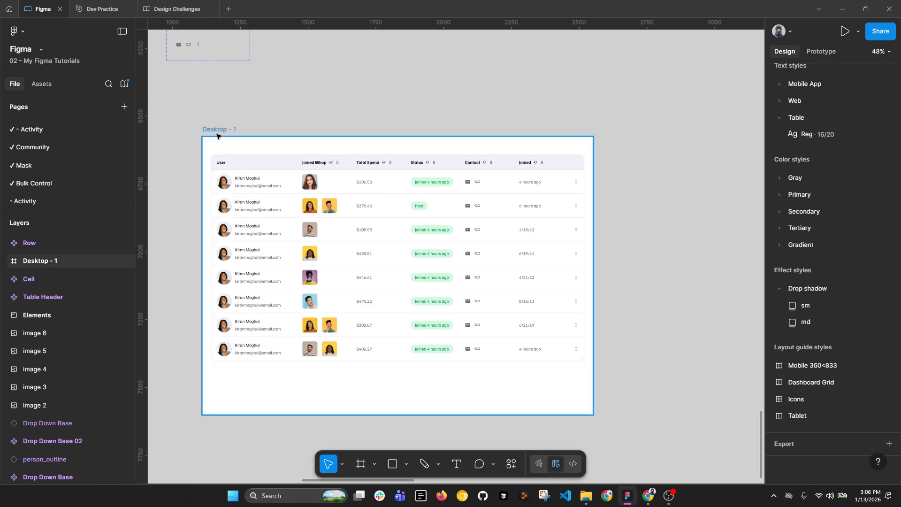
type("144")
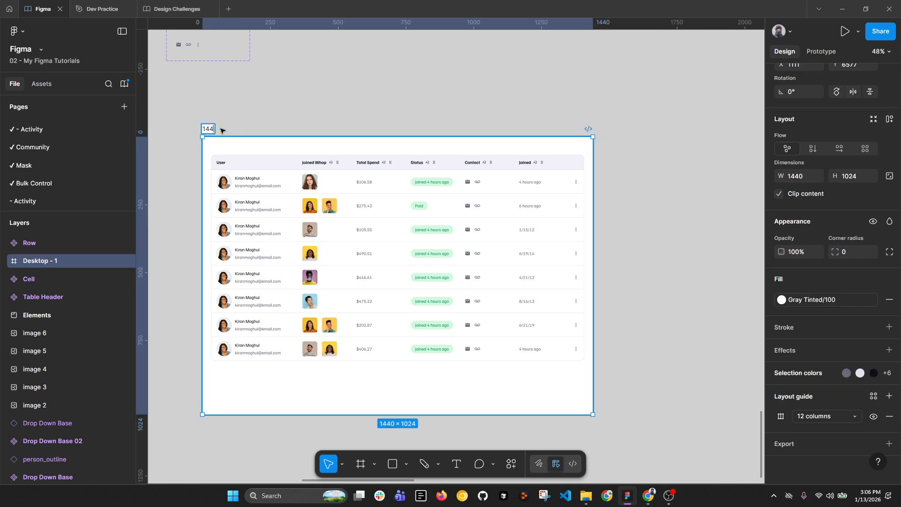
type("0 Ta")
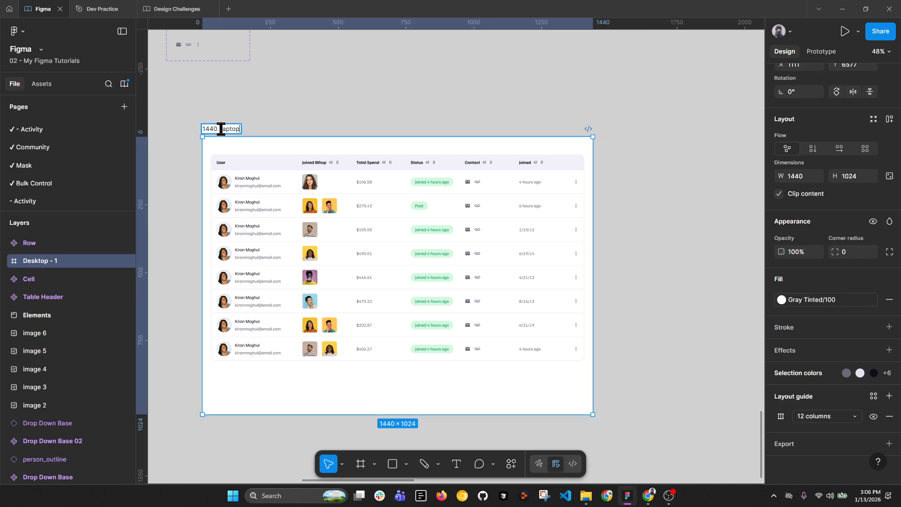
key("Return")
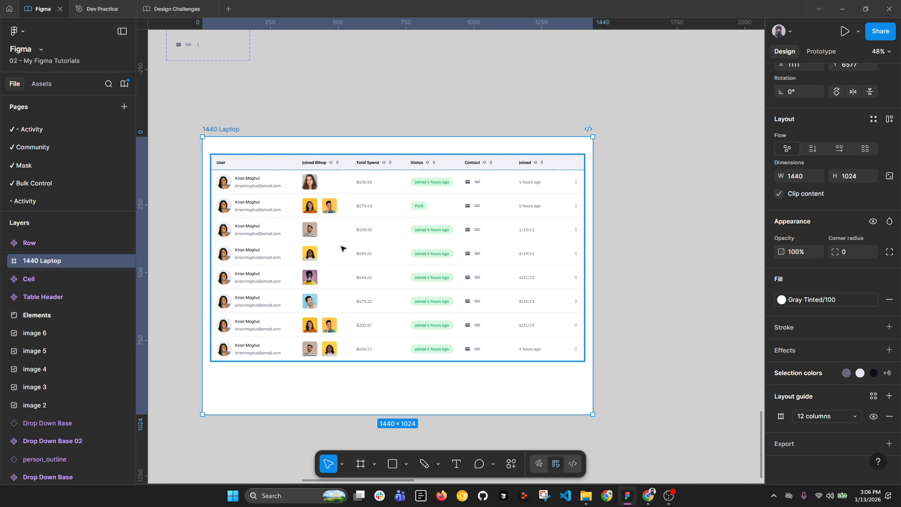
key("ctrl+d")
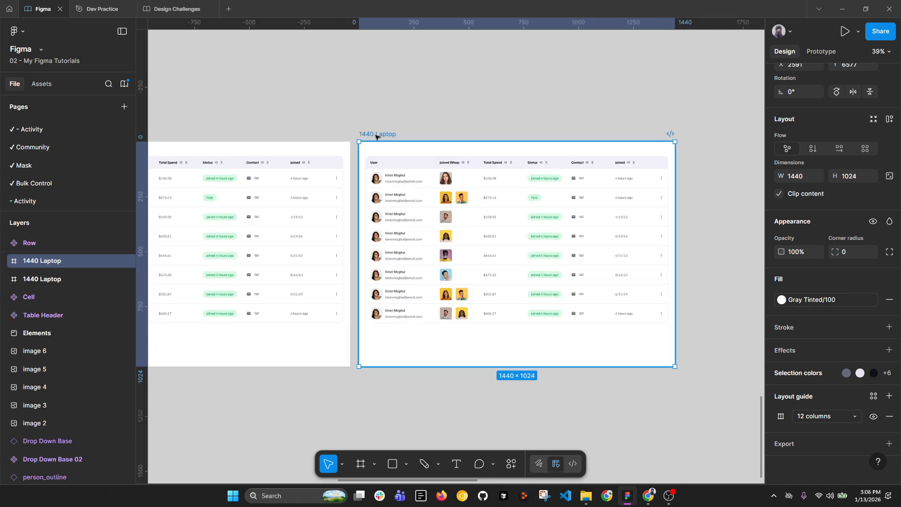
Step: Rename the duplicate frame 'Tab' and set its width to 800
double_click(376, 134)
type("Tab")
key("Return")
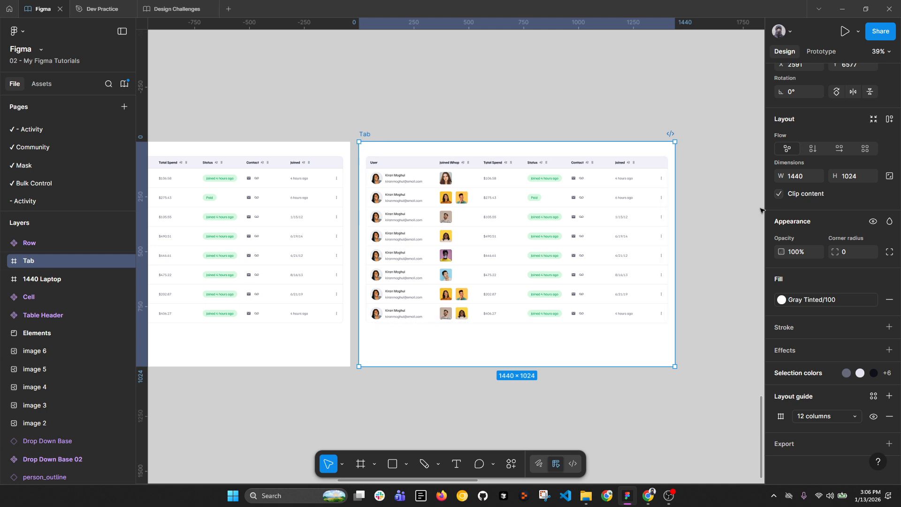
scroll(811, 195, "up", 2)
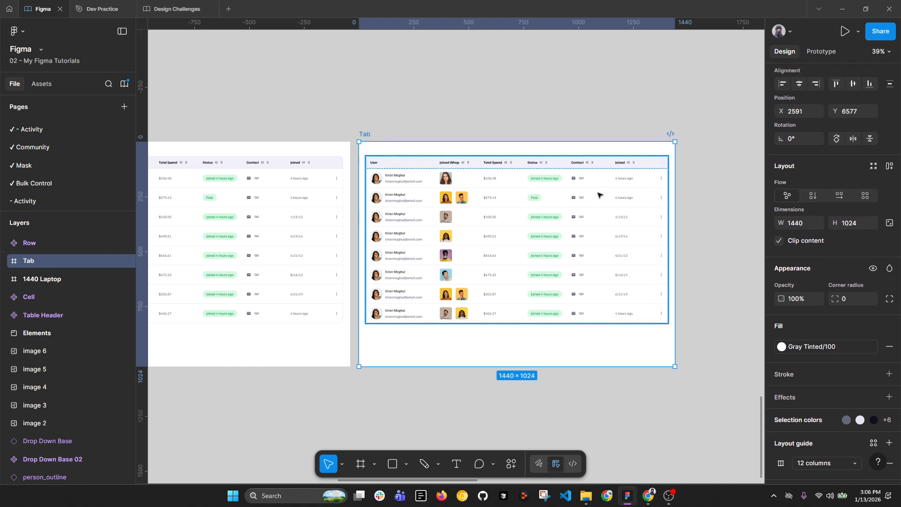
left_click(803, 222)
key("Return")
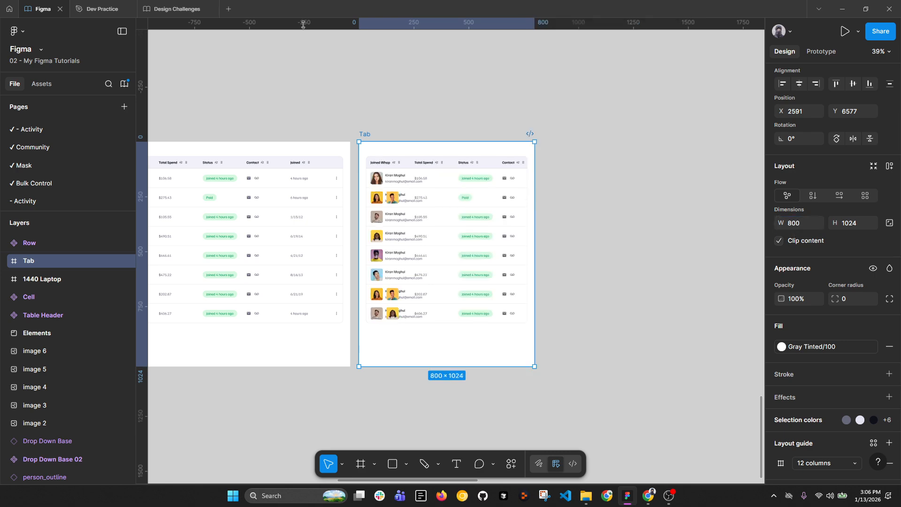
Step: Inspect the squeezed Tab table's rows and header, then select the Row component set
double_click(473, 193)
left_click_drag(293, 198, 472, 198)
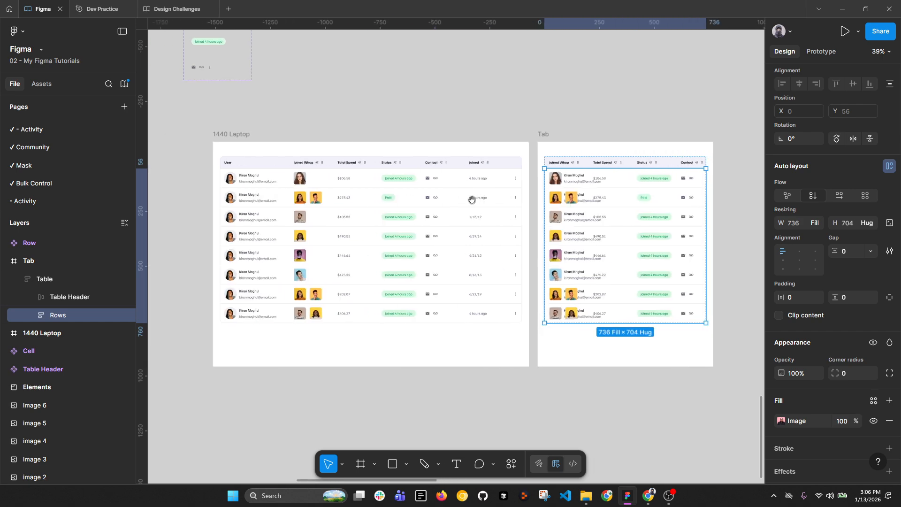
scroll(375, 194, "up", 3)
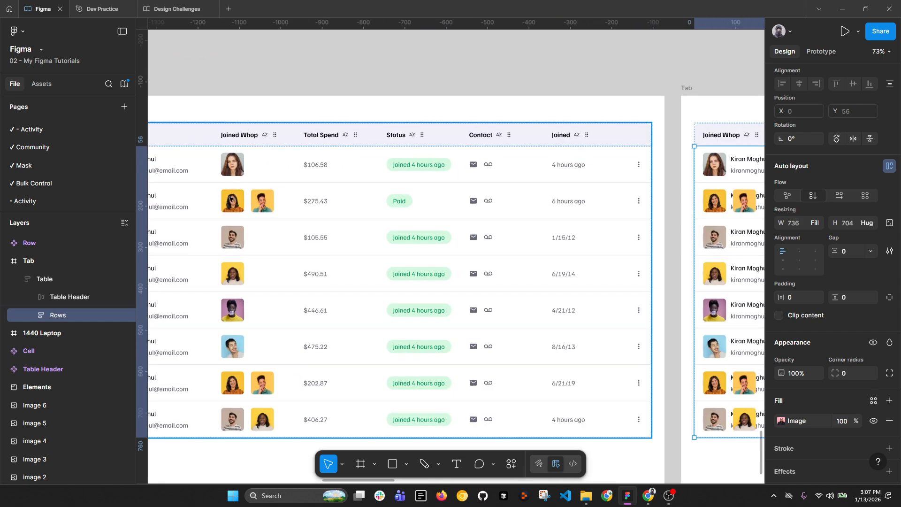
scroll(230, 200, "down", 3)
double_click(647, 154)
scroll(637, 192, "down", 4)
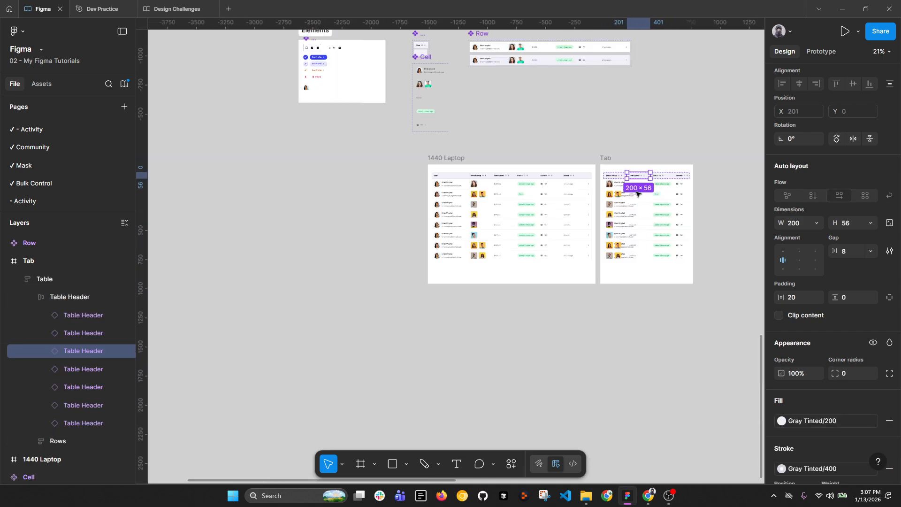
scroll(637, 192, "up", 3)
scroll(443, 199, "up", 4)
left_click(332, 146)
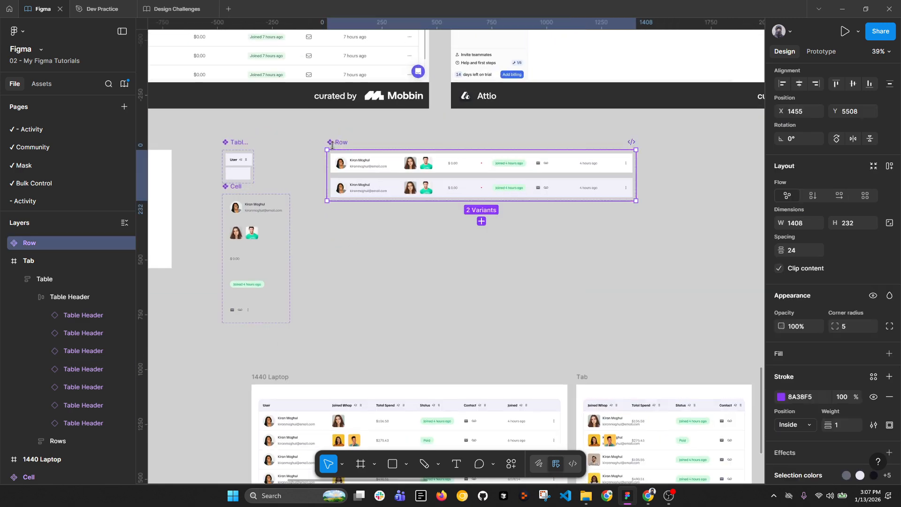
Step: Add a BreakPoints variant property valued 1440 to Row, then duplicate both variants
scroll(857, 140, "up", 3)
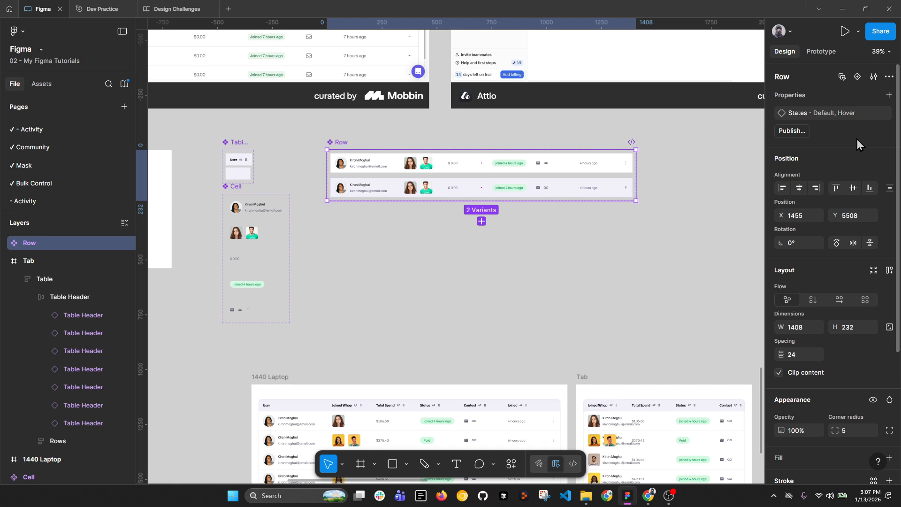
left_click(889, 95)
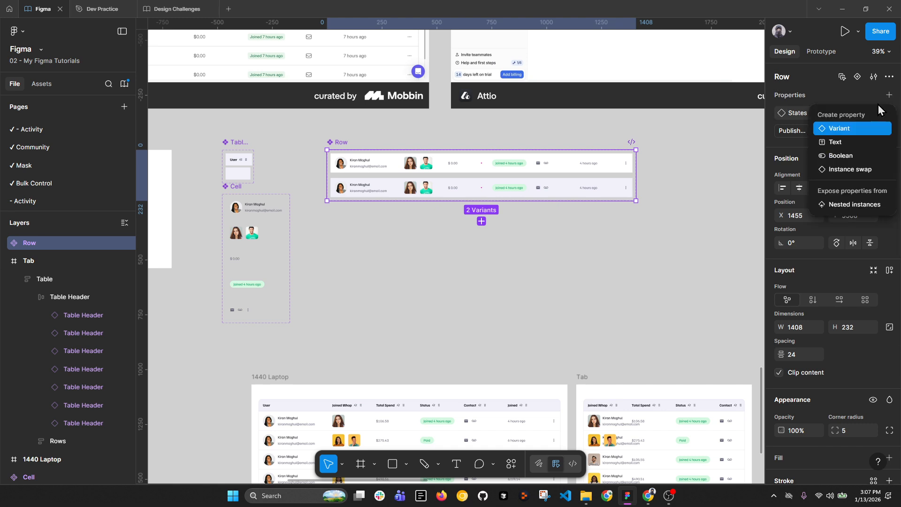
left_click(857, 130)
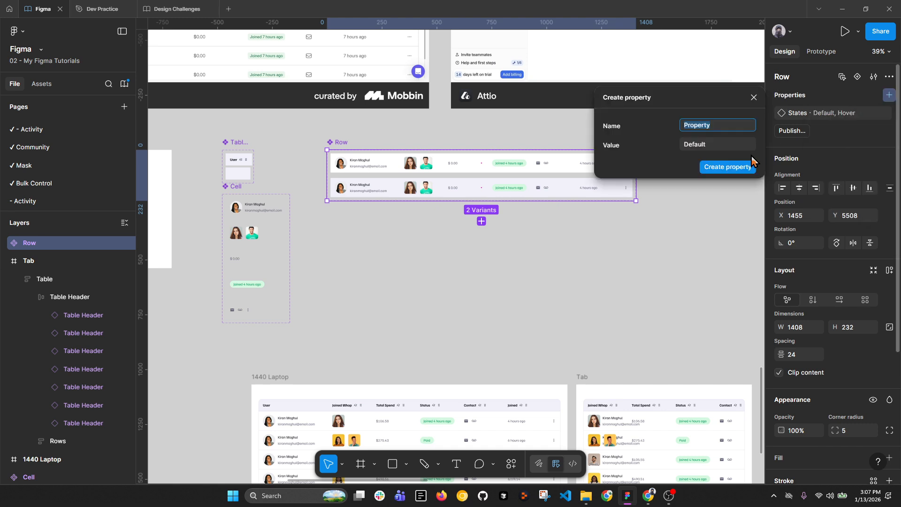
left_click(706, 145)
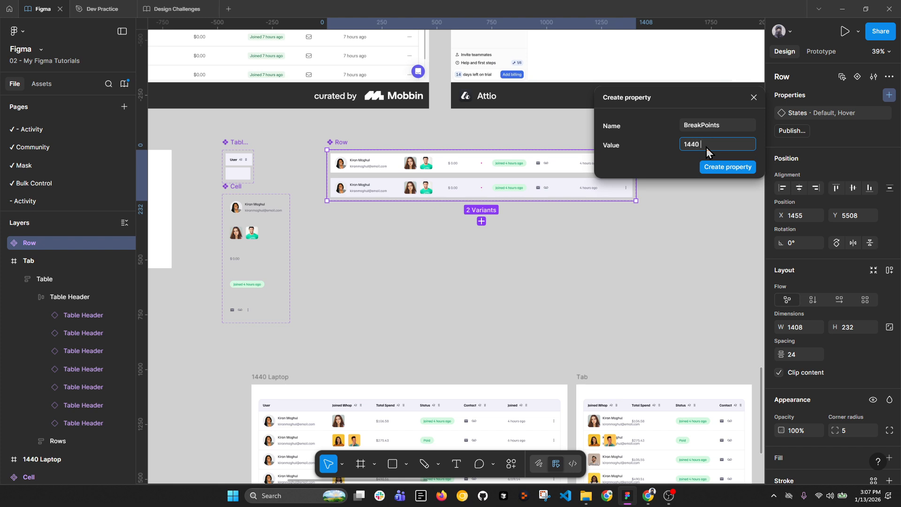
key("Return")
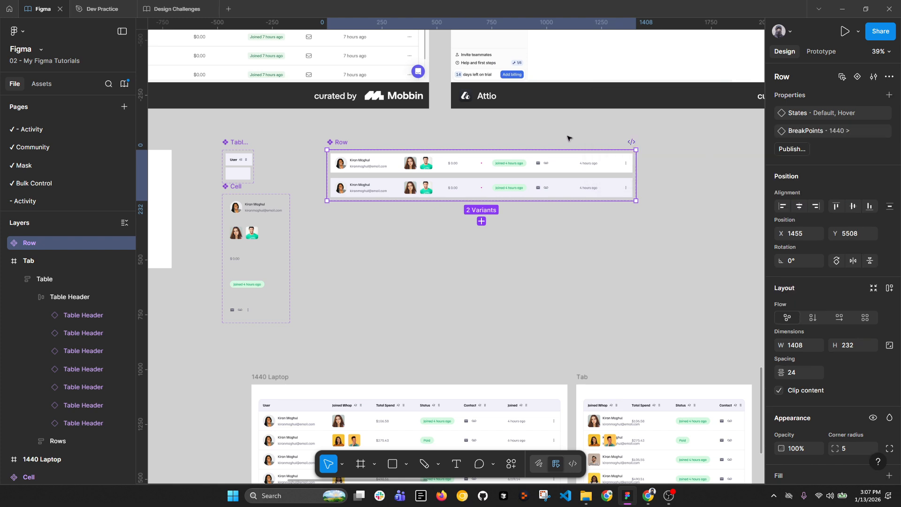
key("Return")
left_click(482, 218)
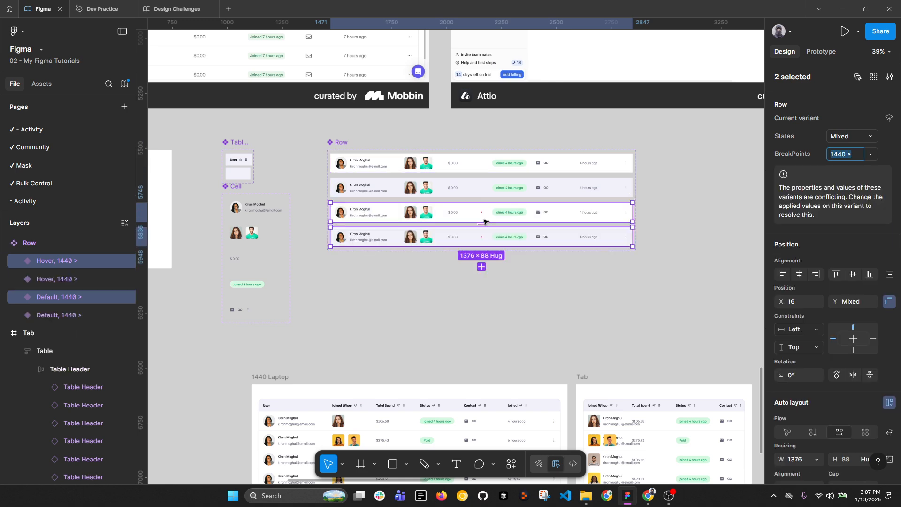
Step: Set the new variants' BreakPoints to '800 - 1439' and their width to 800
left_click(847, 157)
type("800 - 1439")
key("Return")
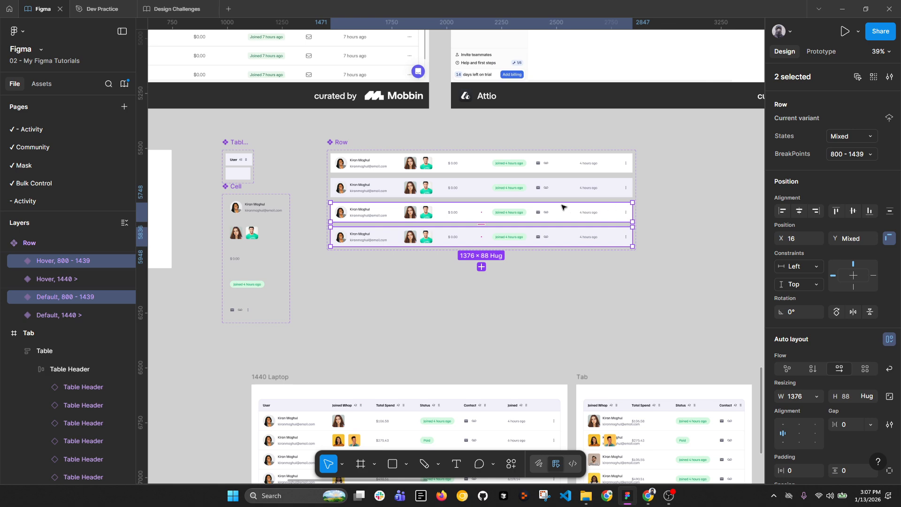
left_click(804, 400)
type("8")
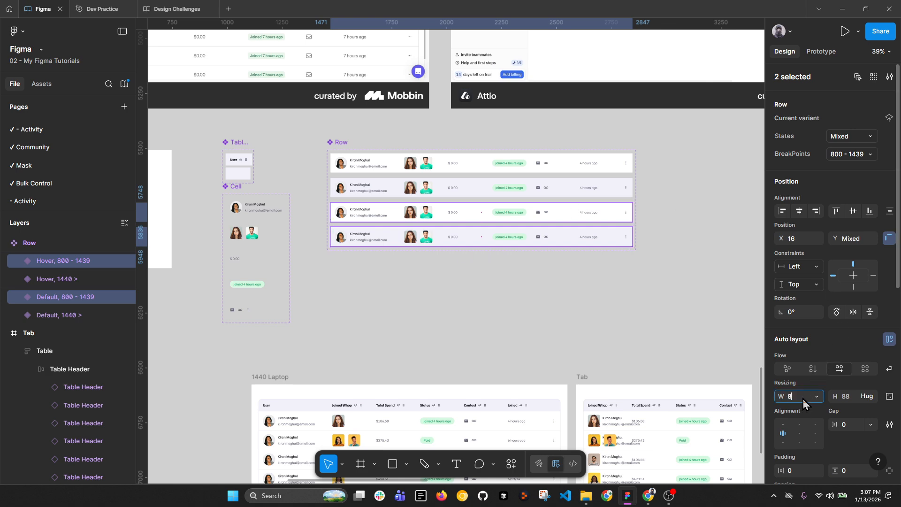
type("00")
key("Return")
Step: Delete the status chip and avatar cells from both 800–1439 rows
scroll(453, 214, "up", 3)
double_click(471, 212)
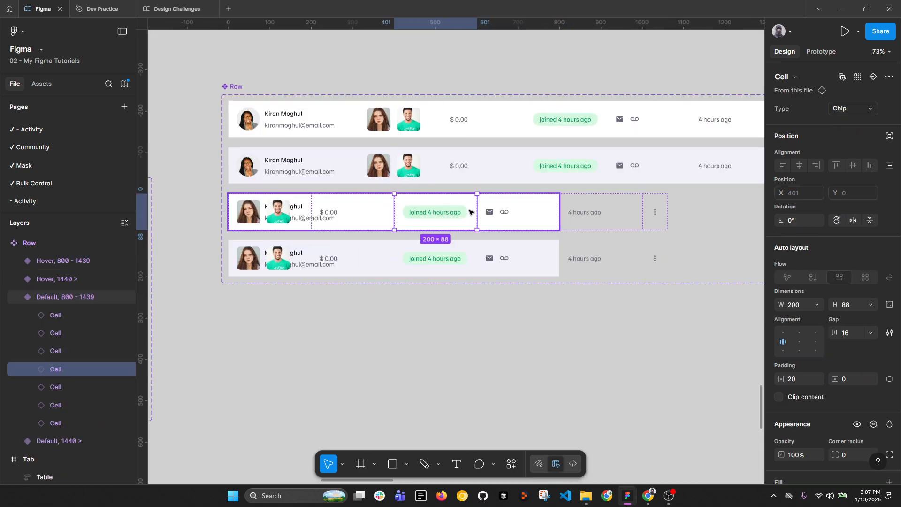
scroll(522, 144, "down", 1)
left_click(465, 235, "shift")
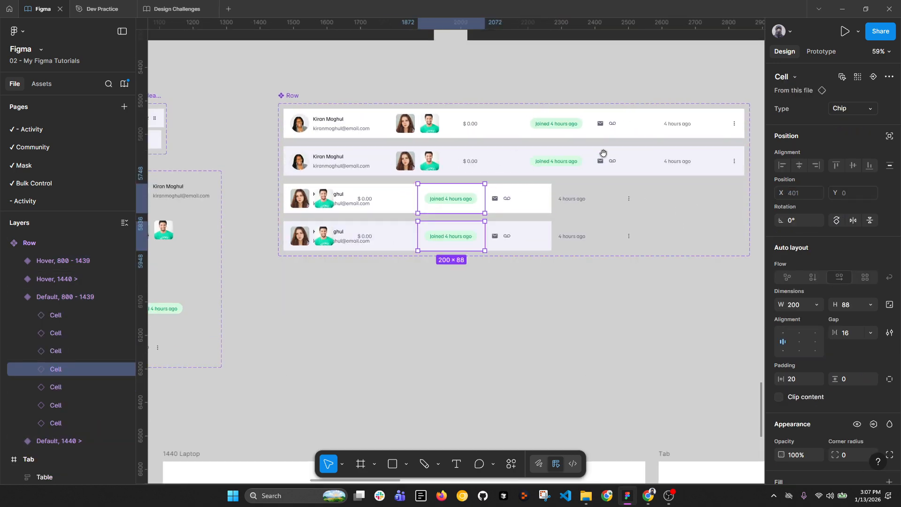
left_click_drag(603, 153, 583, 170)
key("Delete")
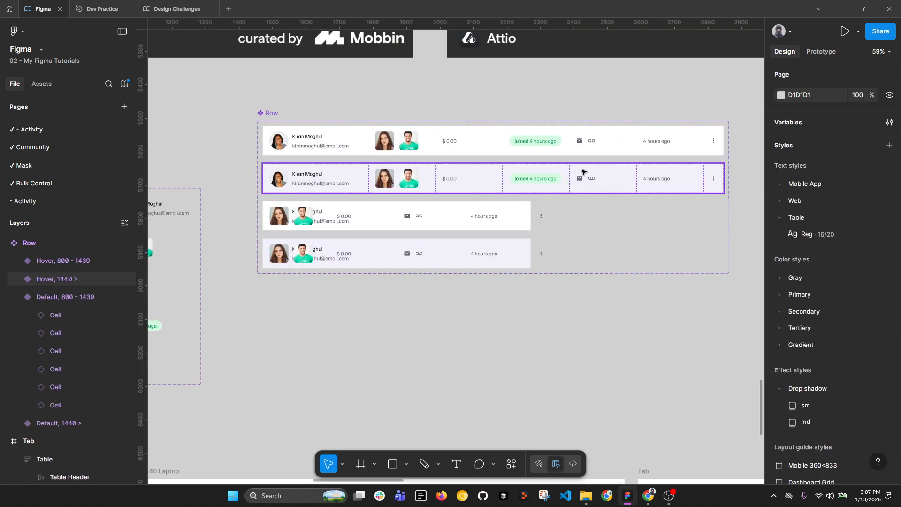
double_click(427, 216)
left_click(434, 253, "shift")
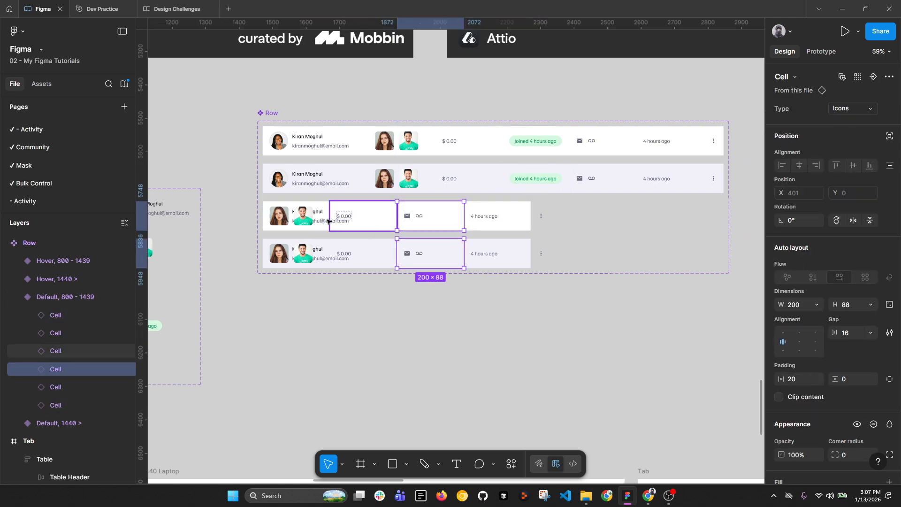
left_click(304, 217)
left_click(305, 254, "shift")
key("Delete")
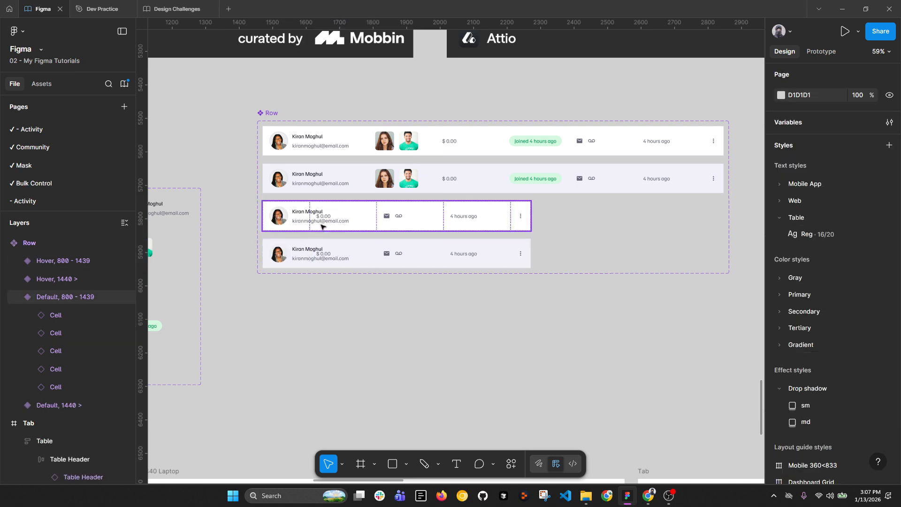
Step: Delete the contact icons cells from both 800–1439 rows
double_click(349, 228)
left_click(370, 263, "shift")
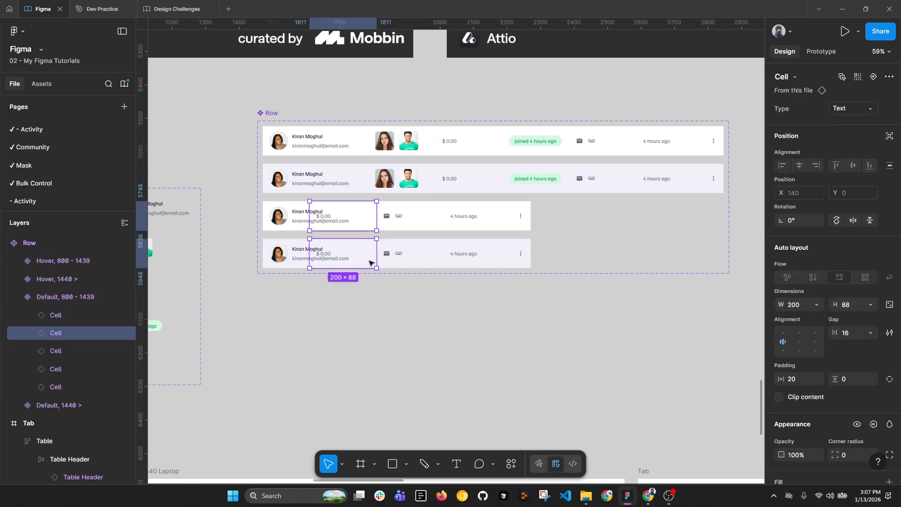
key("Tab")
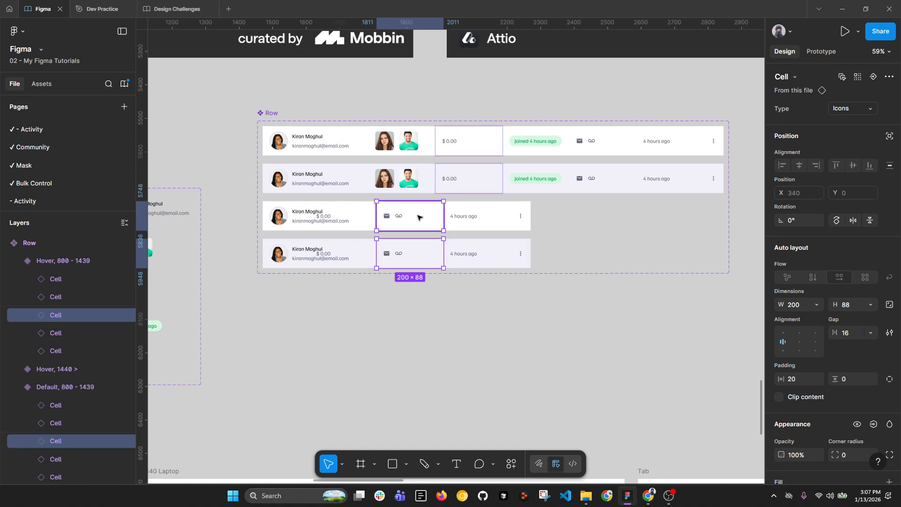
left_click(808, 308)
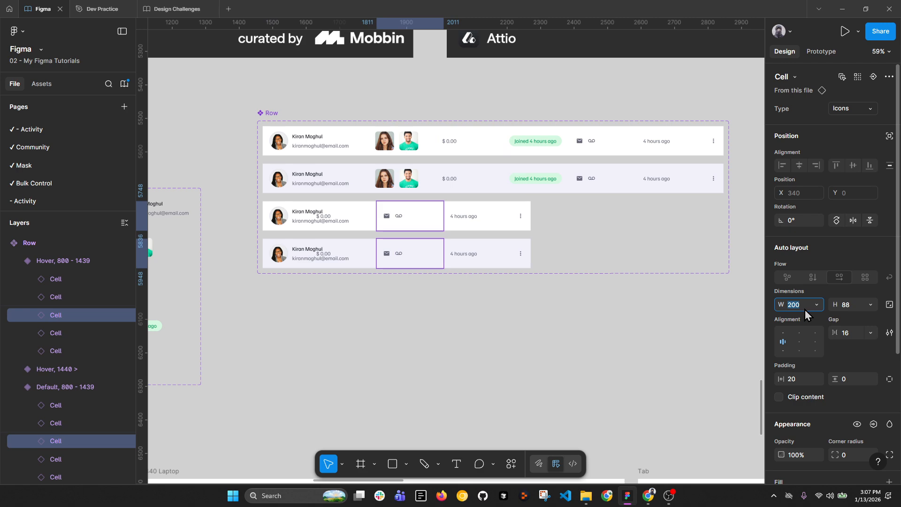
left_click(418, 223)
left_click(422, 249, "shift")
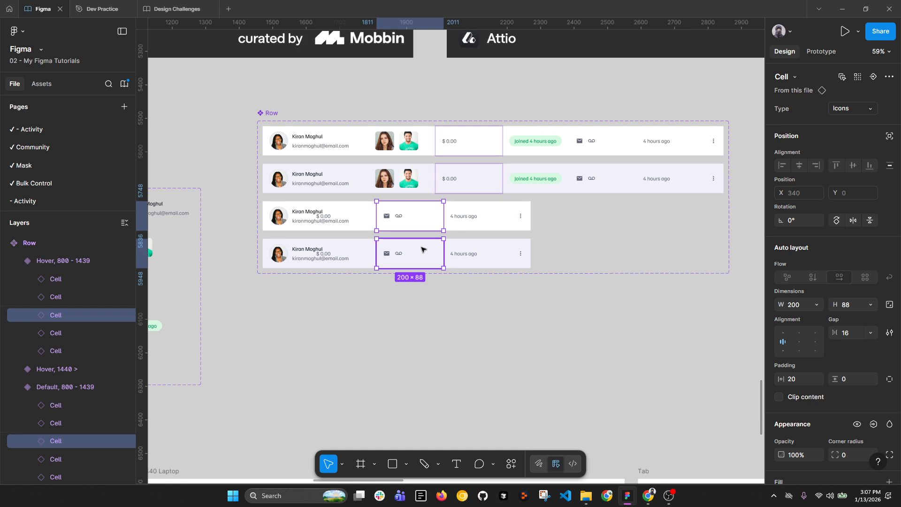
key("Delete")
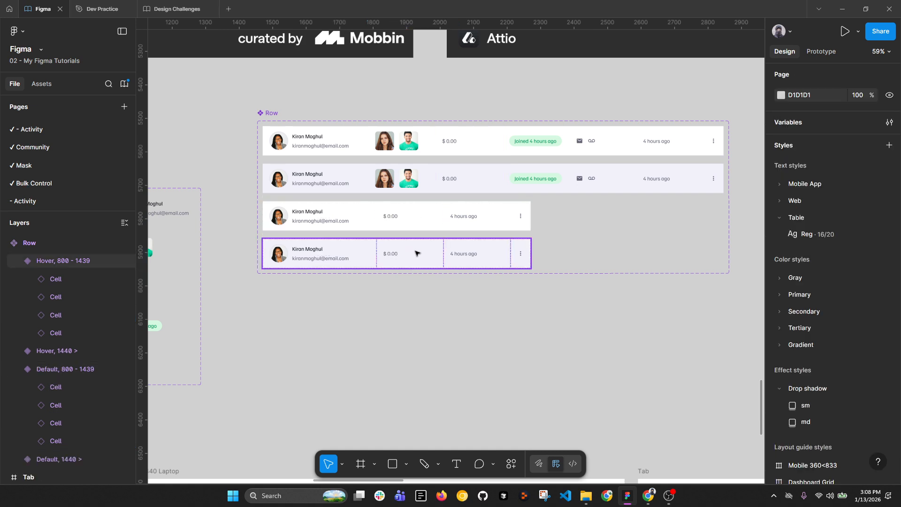
Step: Check both 800–1439 variants, then view the laptop and tab tables together
left_click(430, 221)
left_click(444, 256, "shift")
scroll(422, 217, "down", 3)
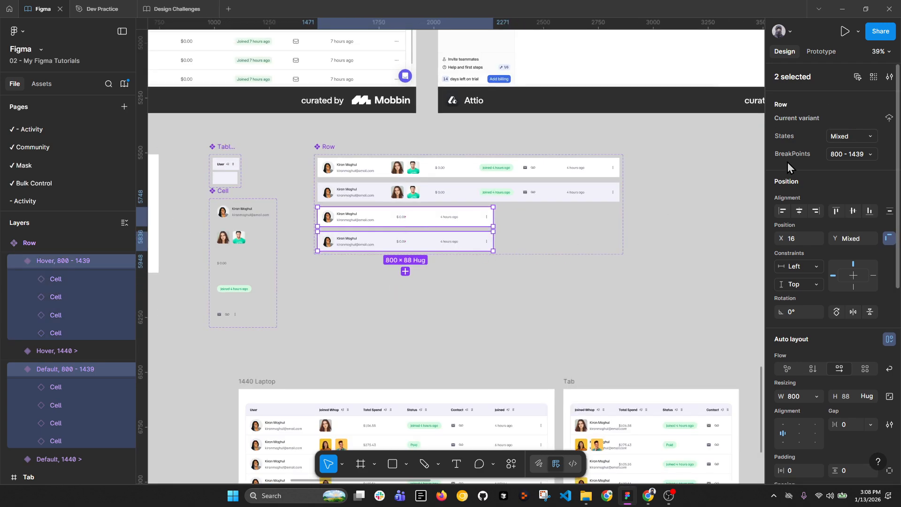
left_click(591, 298)
left_click_drag(594, 304, 480, 148)
Step: Switch all eight Row instances in the Tab table to BreakPoints 800 - 1439
left_click(528, 270)
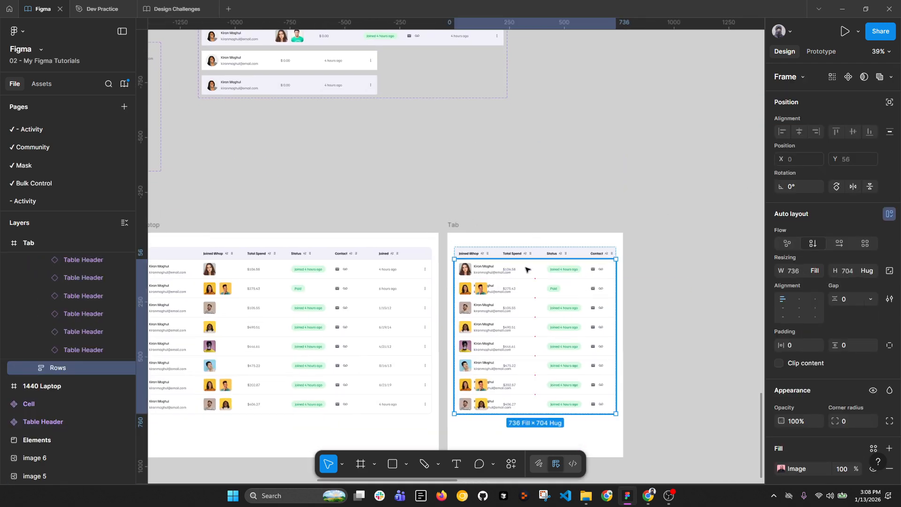
double_click(528, 270)
key("ctrl+a")
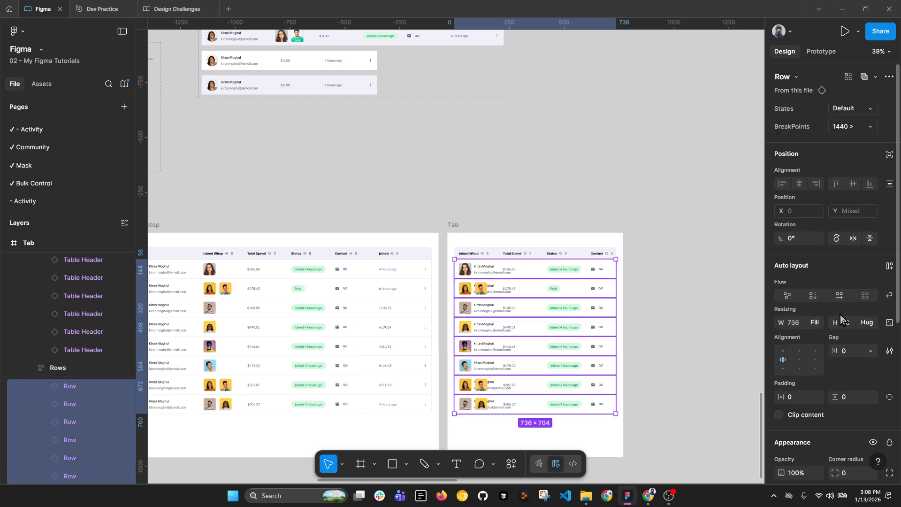
left_click(870, 128)
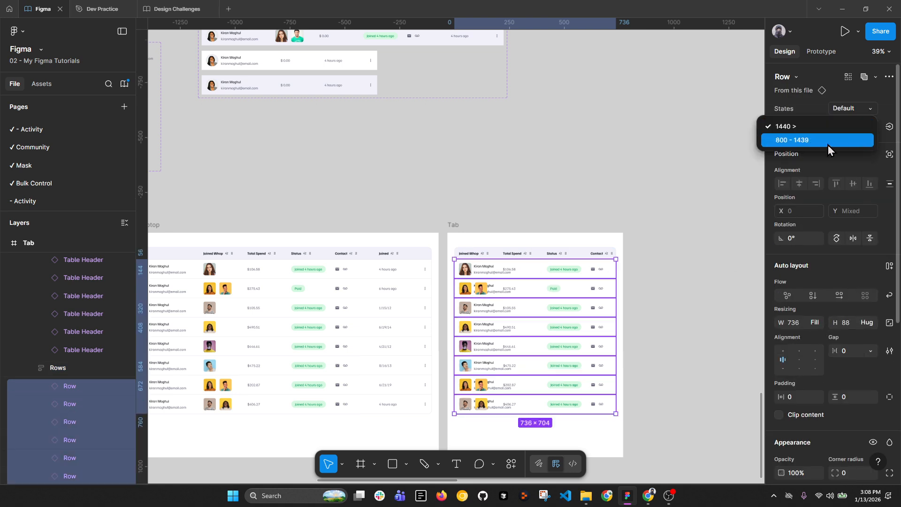
left_click(829, 143)
Step: Copy the 1440 Laptop Table Header onto the canvas below the Row components
scroll(570, 314, "up", 2)
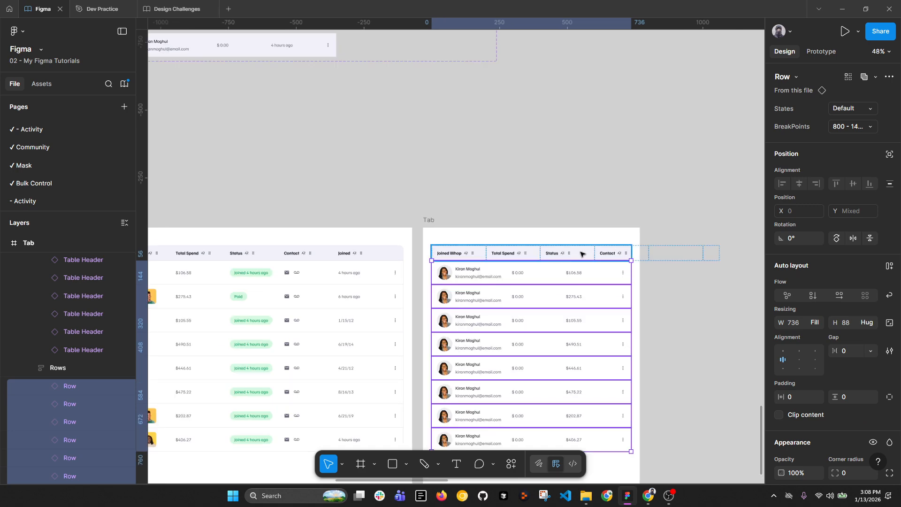
left_click(618, 250)
scroll(610, 250, "down", 3)
scroll(473, 267, "up", 1)
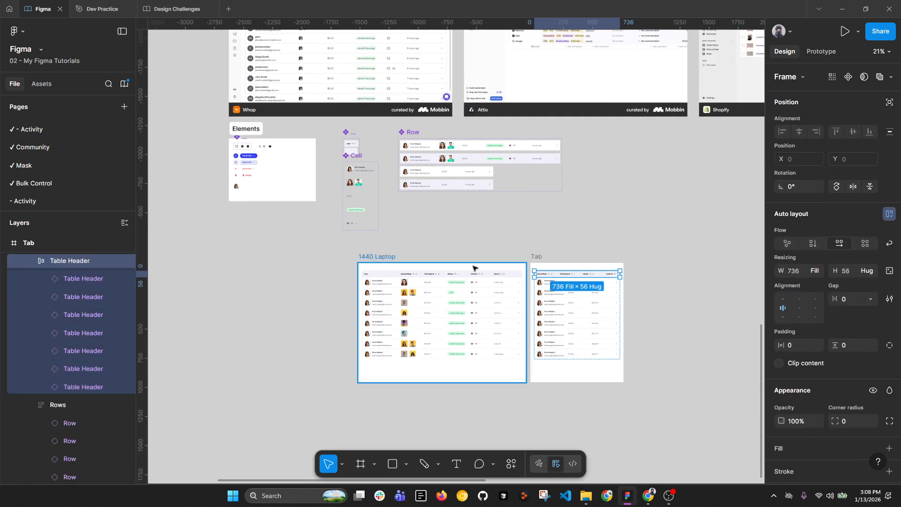
scroll(467, 278, "up", 2)
left_click(443, 282)
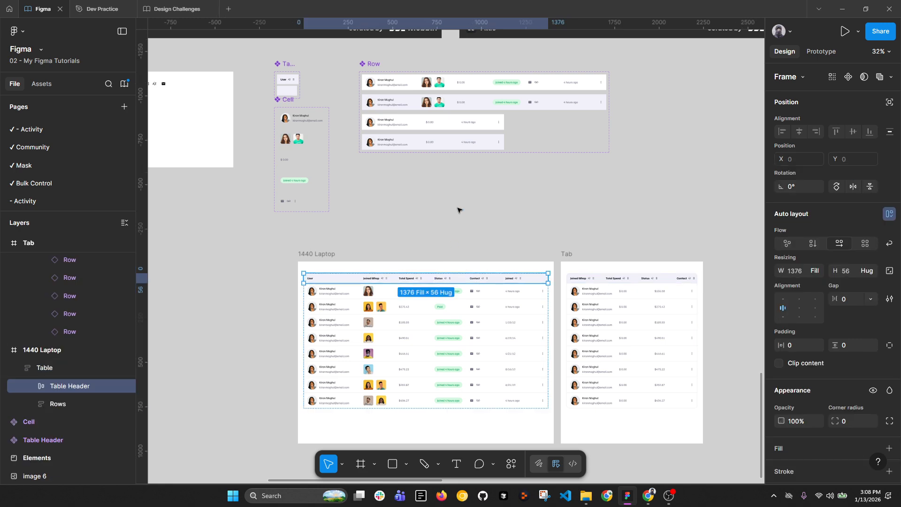
left_click_drag(413, 277, 465, 174)
scroll(468, 175, "up", 3)
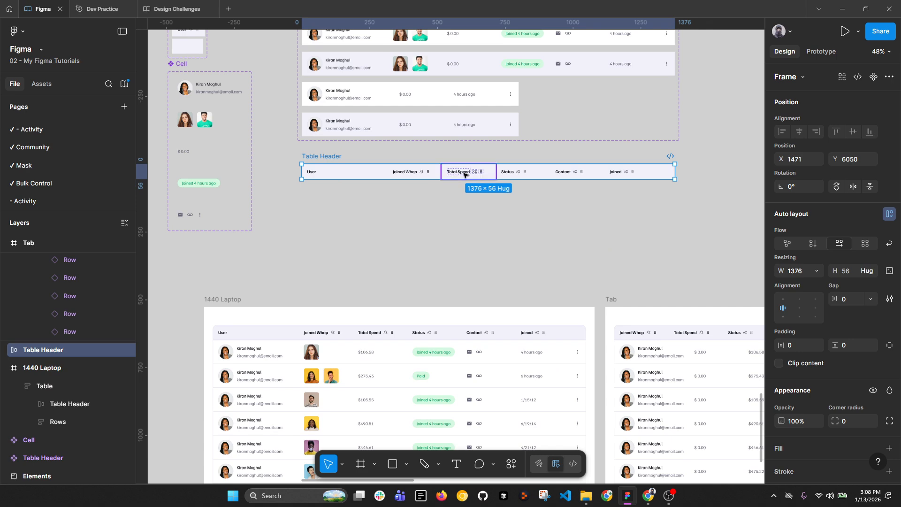
scroll(475, 201, "down", 3)
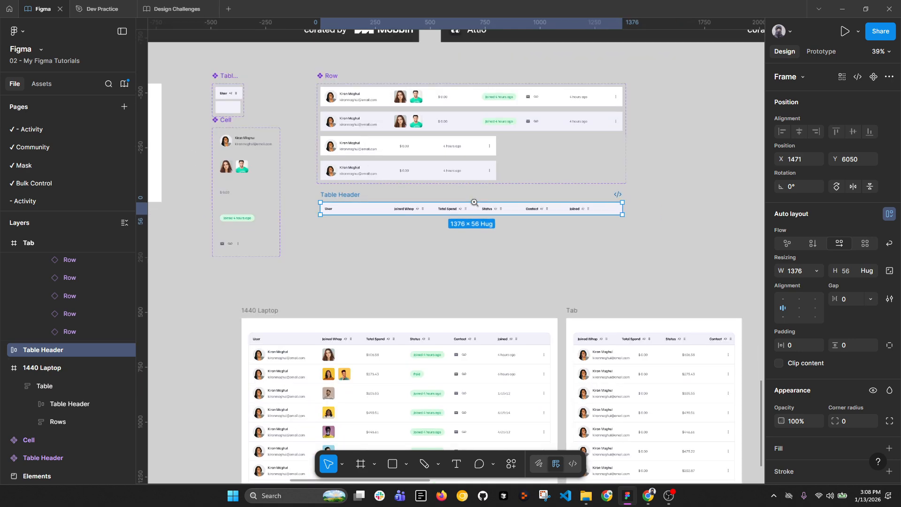
left_click_drag(379, 197, 381, 213)
scroll(389, 210, "up", 2)
left_click_drag(532, 207, 482, 222)
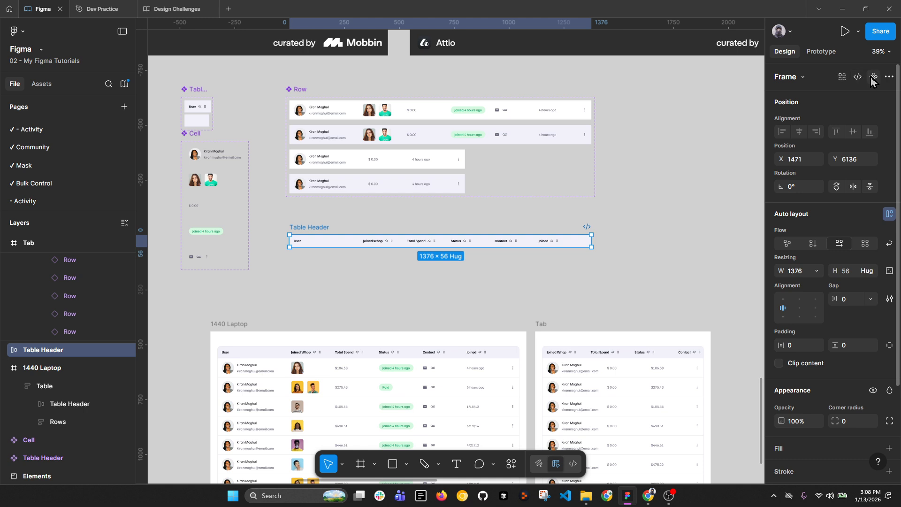
Step: Rename the Row component set to Table
double_click(293, 89)
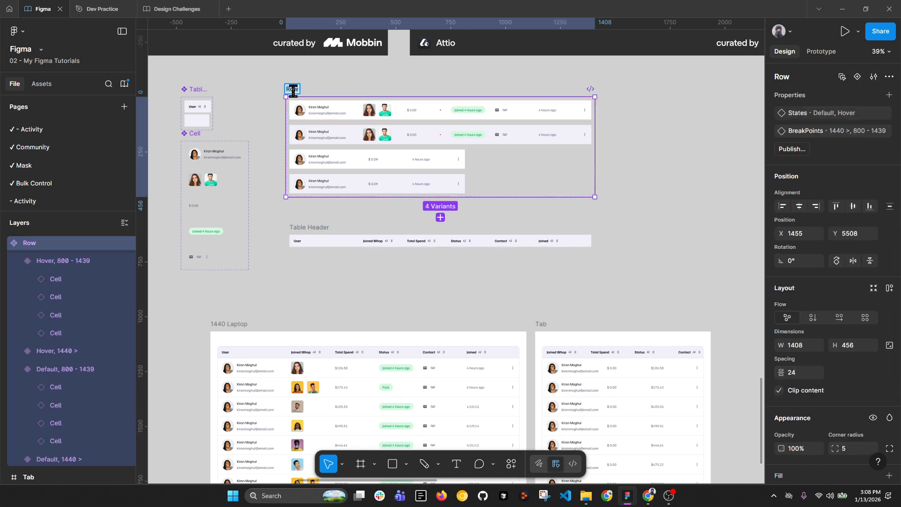
type("Table")
double_click(298, 89)
key("Return")
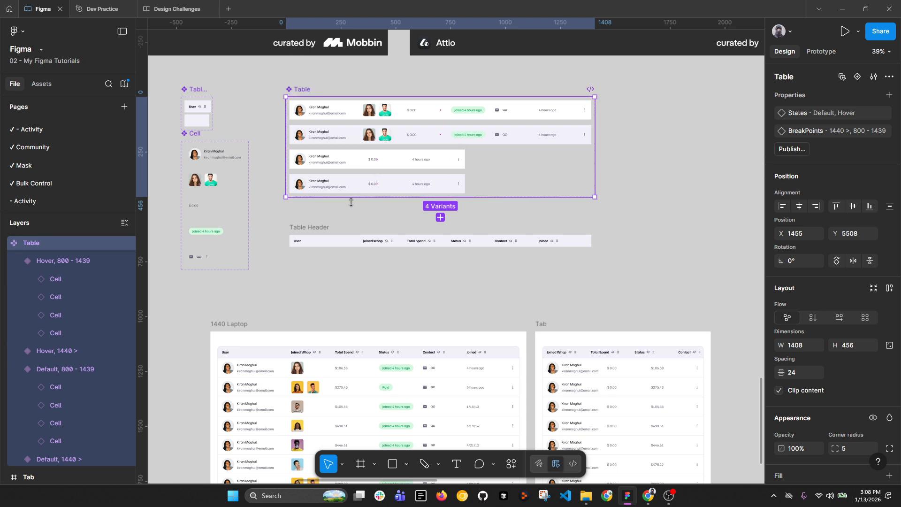
Step: Rename the header copy to Table and turn it into a component
left_click(322, 231)
double_click(322, 227)
type("Table")
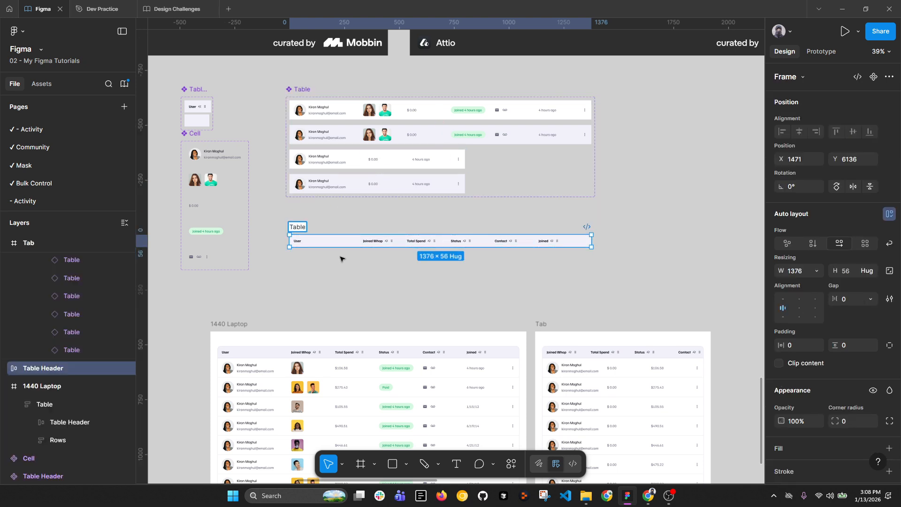
key("Return")
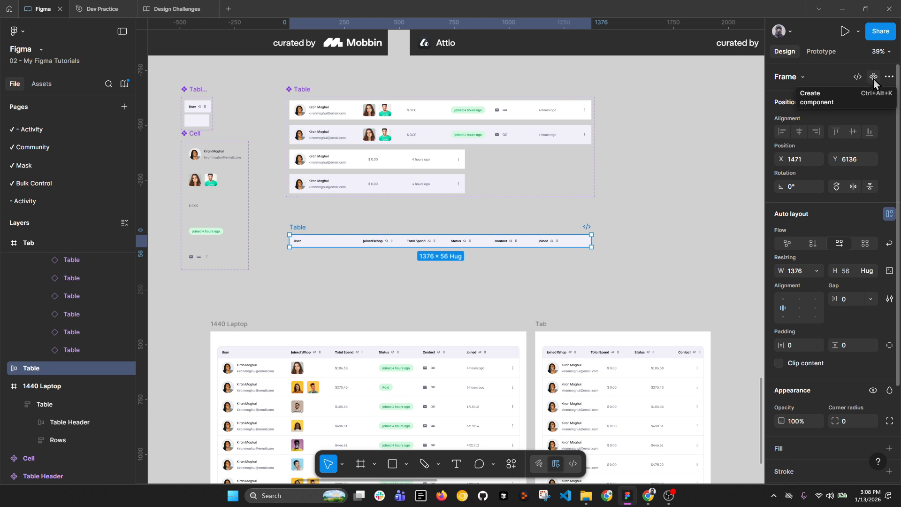
key("alt+l")
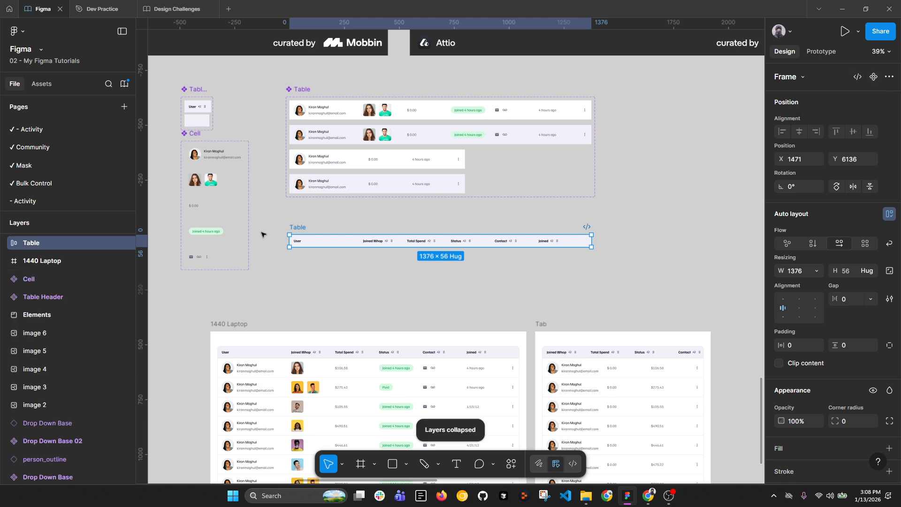
left_click(874, 76)
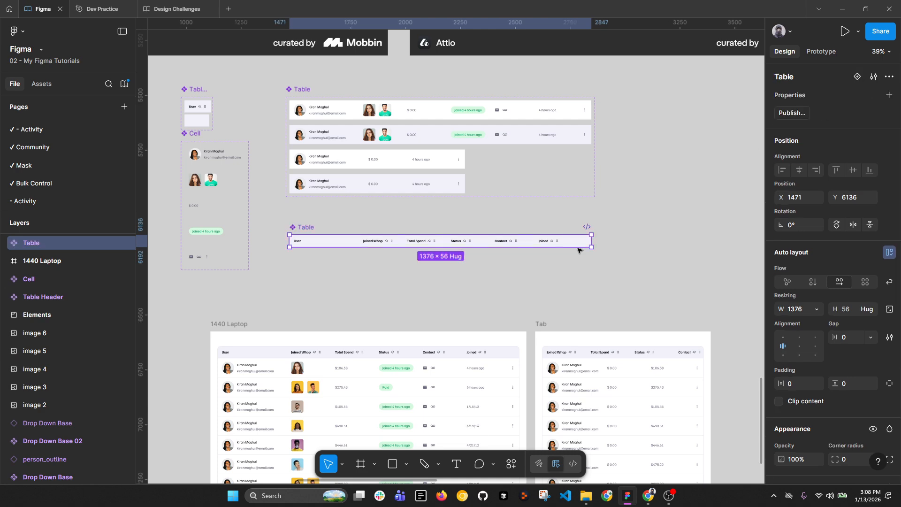
Step: Name the header component Table / Header and move it into the Table set
double_click(312, 229)
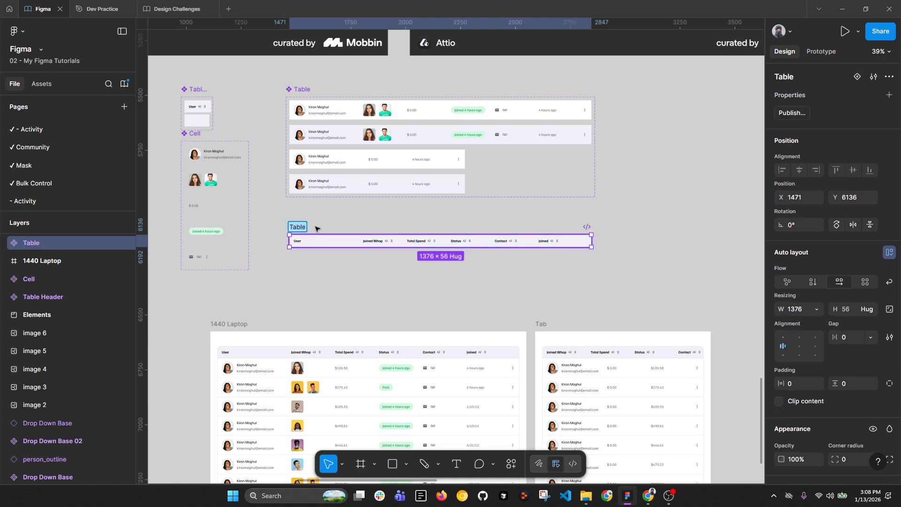
type("/ H")
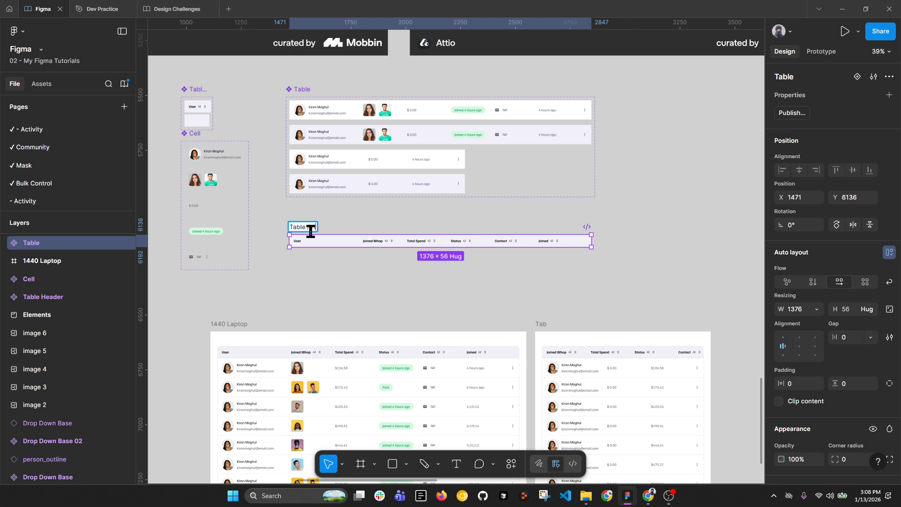
type("eader")
key("Return")
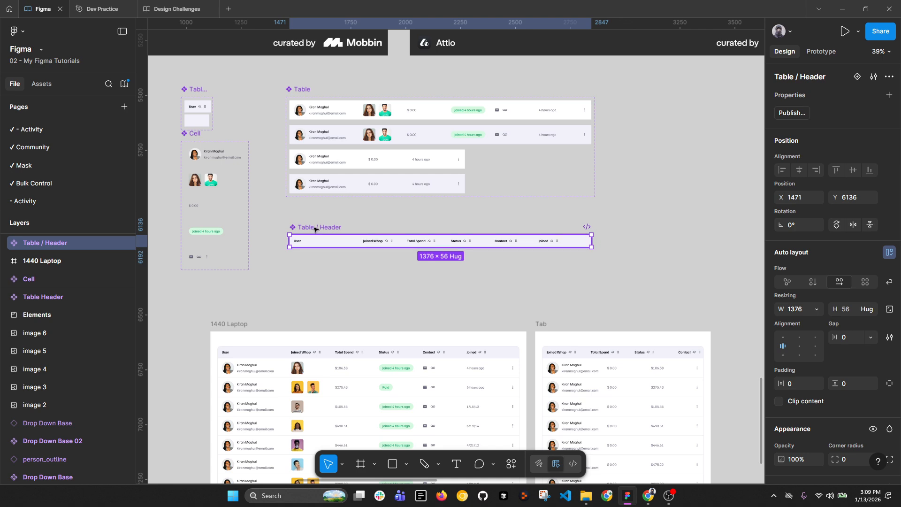
left_click_drag(308, 229, 302, 200)
left_click(305, 89)
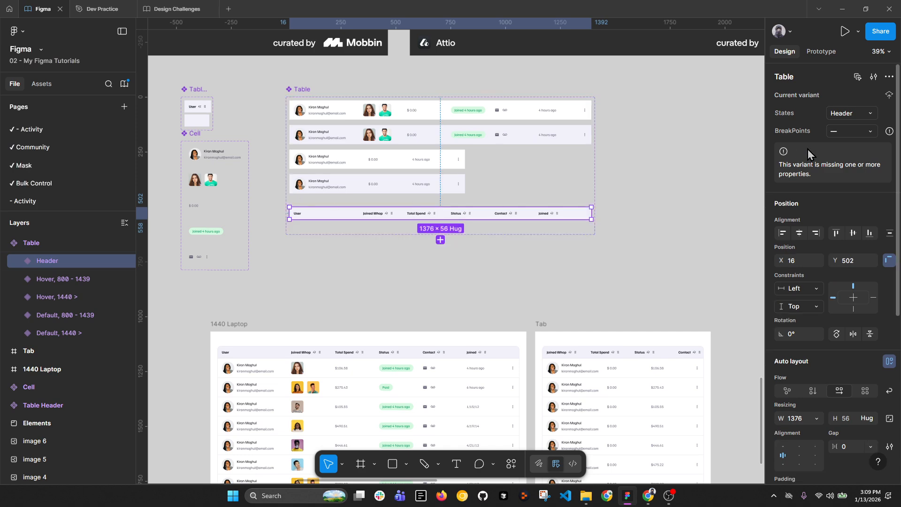
Step: Give the Header variant the 1440 breakpoint and make the Table set taller
left_click(871, 131)
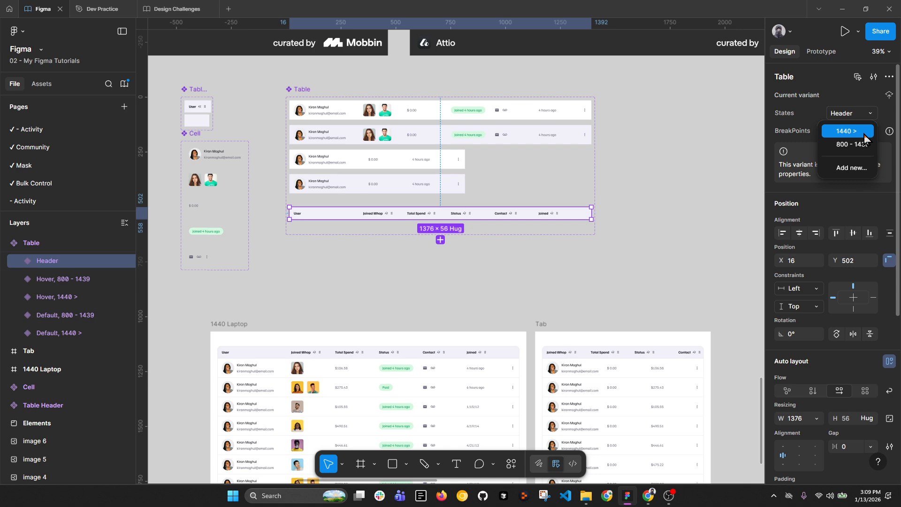
left_click(864, 132)
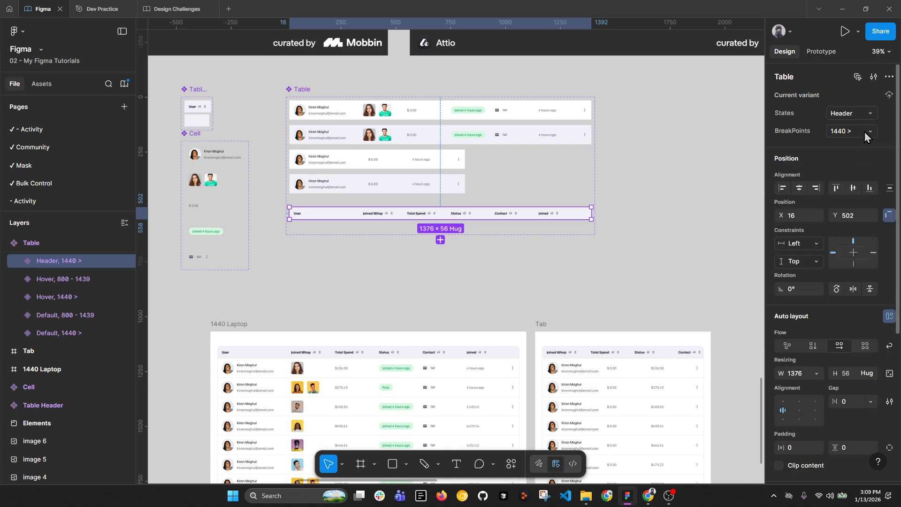
left_click(308, 98)
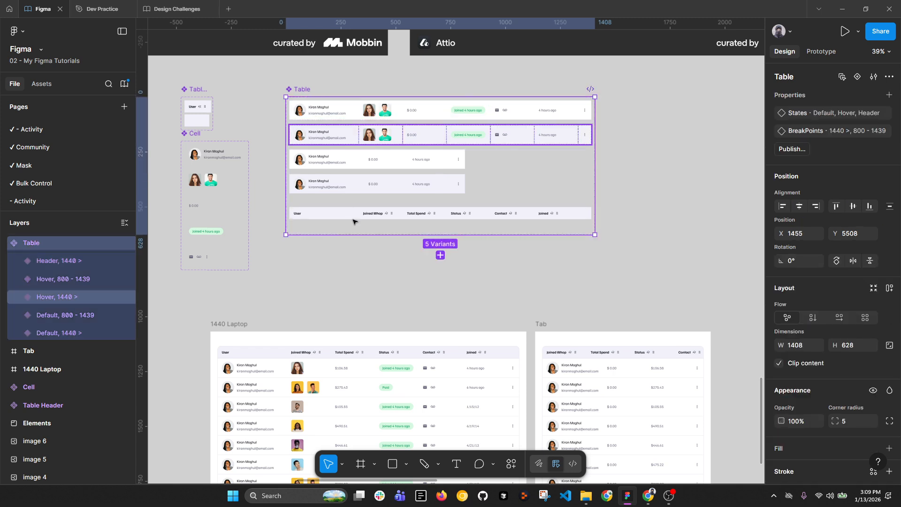
left_click_drag(367, 236, 357, 284)
Step: Reorder the variants: 1440 header and rows at the top, 800 - 1439 rows beneath
left_click(329, 166)
left_click(330, 182, "shift")
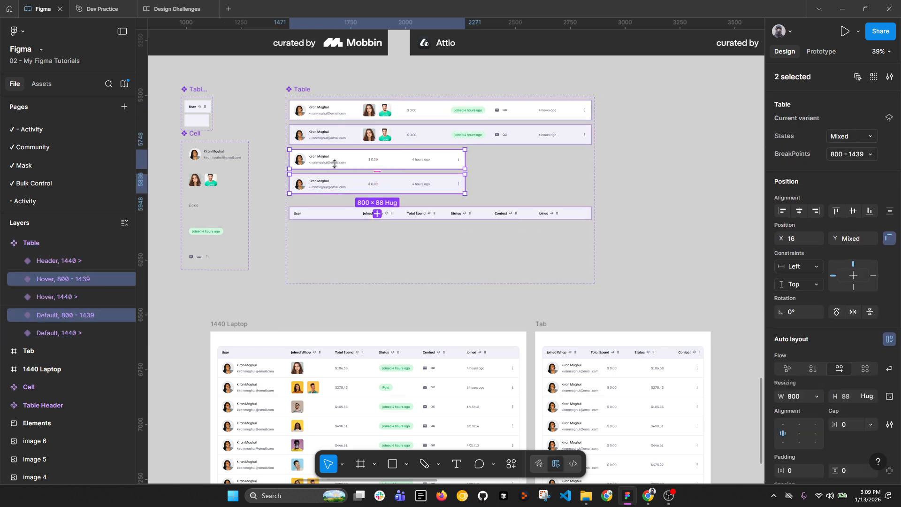
mouse_move(334, 163)
left_mouse_down()
mouse_move(338, 245)
mouse_move(343, 158)
left_mouse_up()
left_click(378, 133, "shift")
left_click(400, 111, "shift")
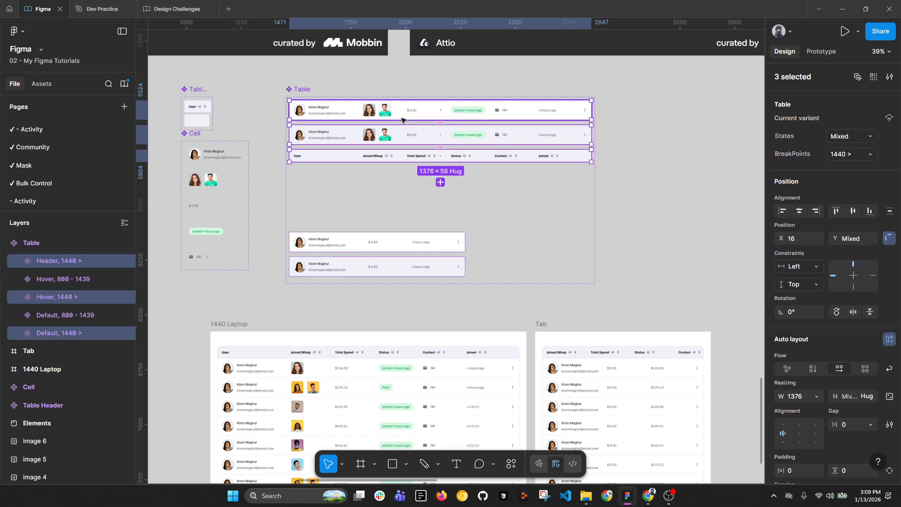
scroll(441, 159, "up", 5, "ctrl")
left_click_drag(434, 162, 439, 85)
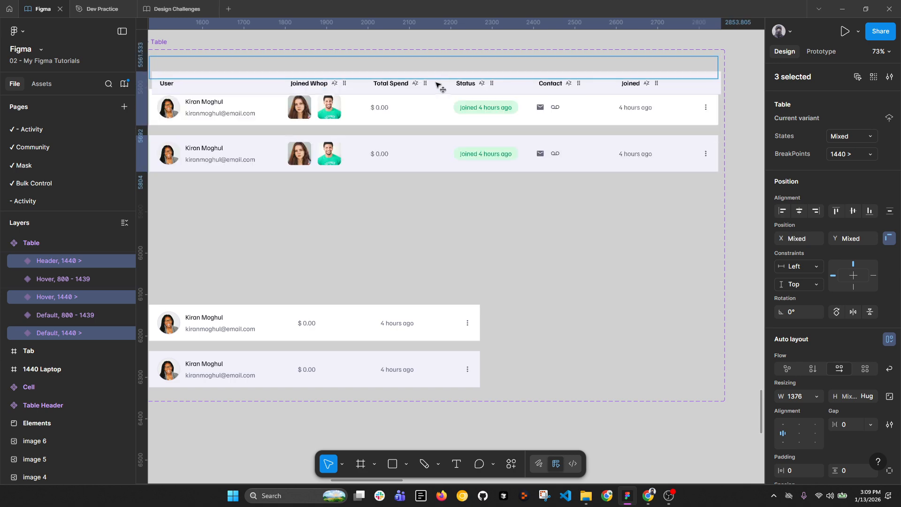
scroll(441, 105, "down", 4, "ctrl")
left_click(349, 248)
left_click(342, 276, "shift")
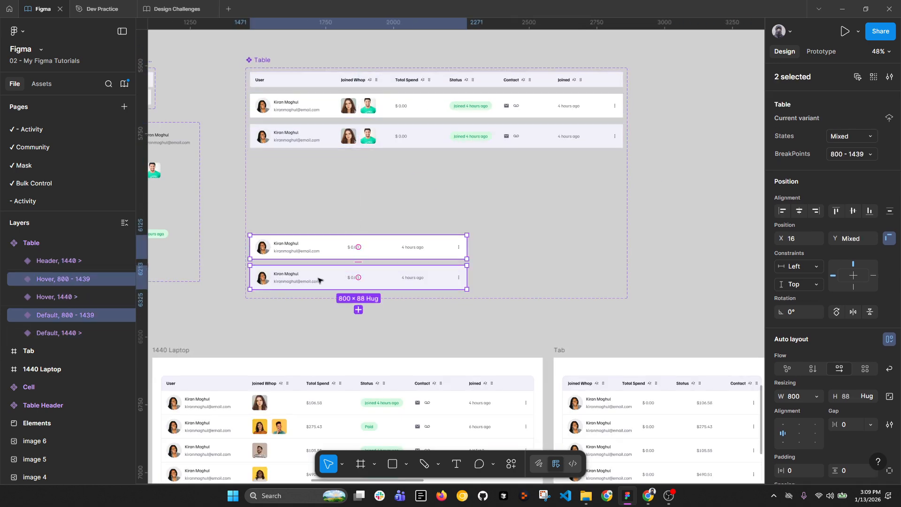
left_click_drag(342, 276, 320, 243)
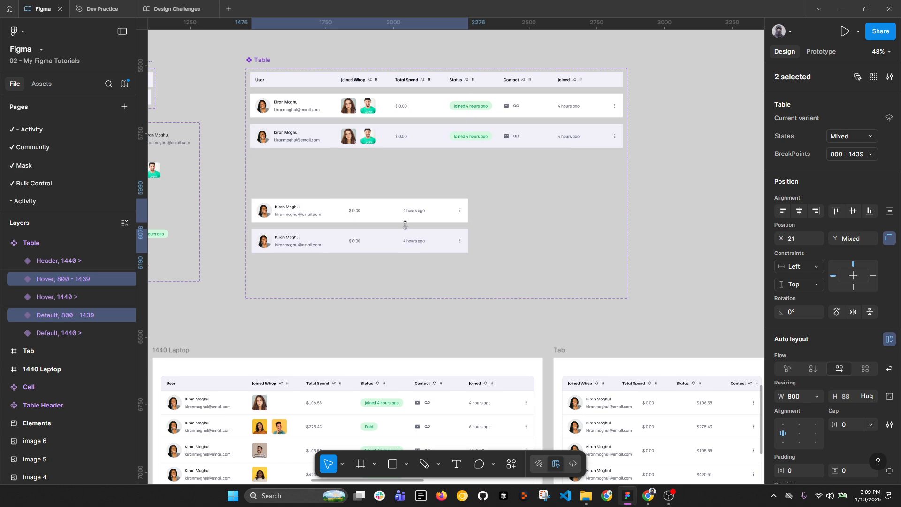
Step: Duplicate the header below the 1440 rows and set its breakpoint to 800 - 1439
left_click_drag(380, 83, 469, 178)
left_click(844, 131)
left_click(871, 132)
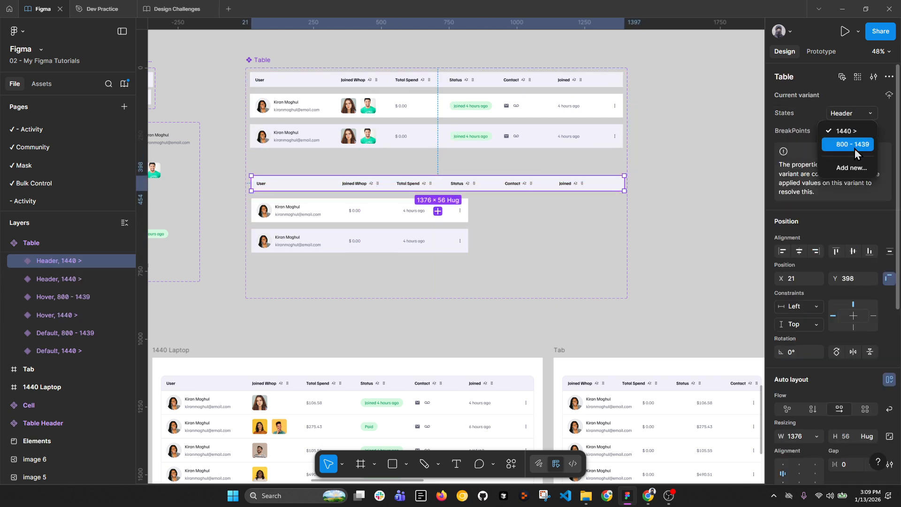
left_click(858, 146)
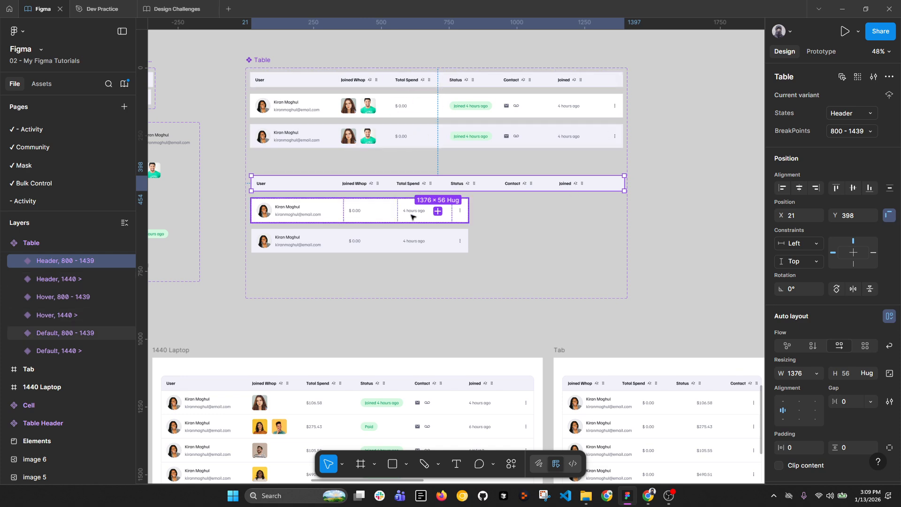
Step: Delete the Joined Whop, Status and Contact cells and narrow the header to 800 wide
double_click(374, 183)
left_click(411, 188, "shift")
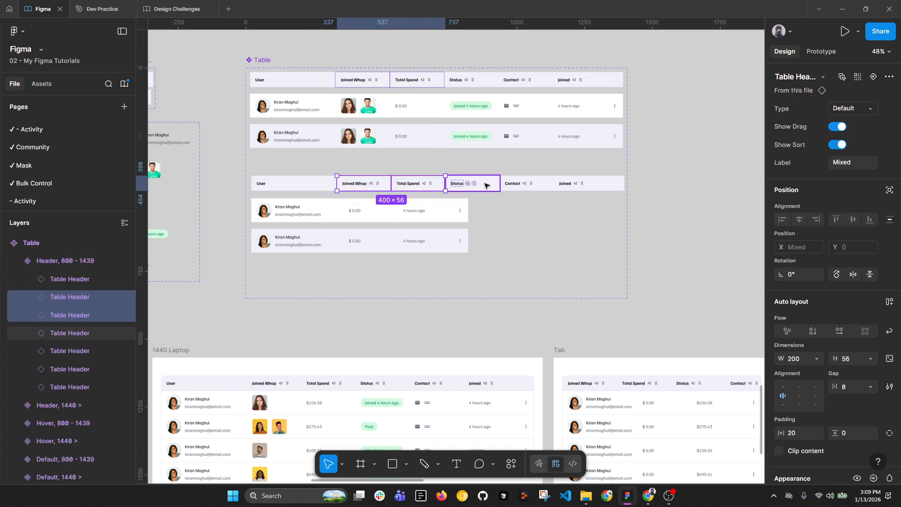
left_click(459, 184)
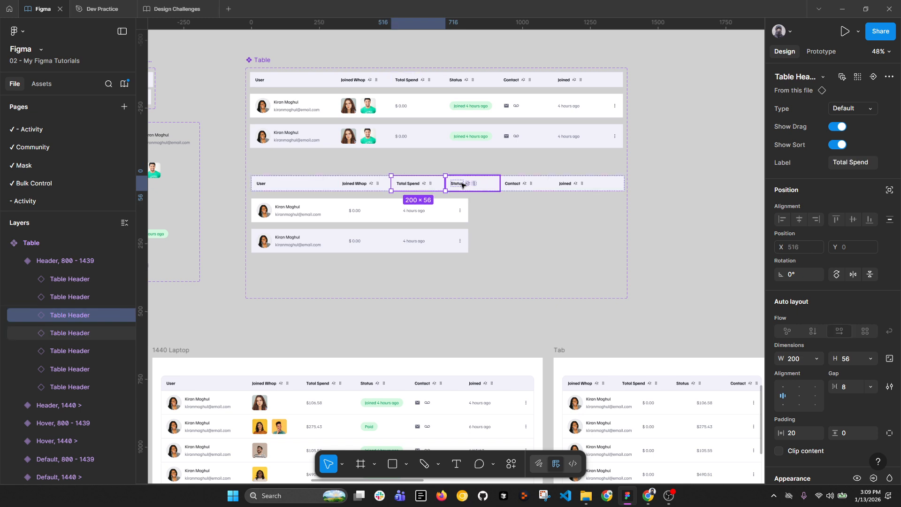
left_click(517, 184, "shift")
left_click(359, 184, "shift")
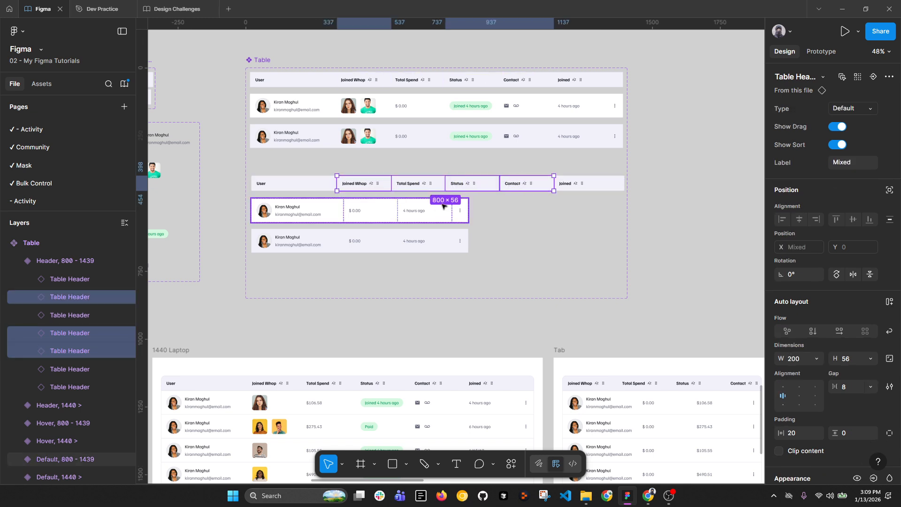
key("Delete")
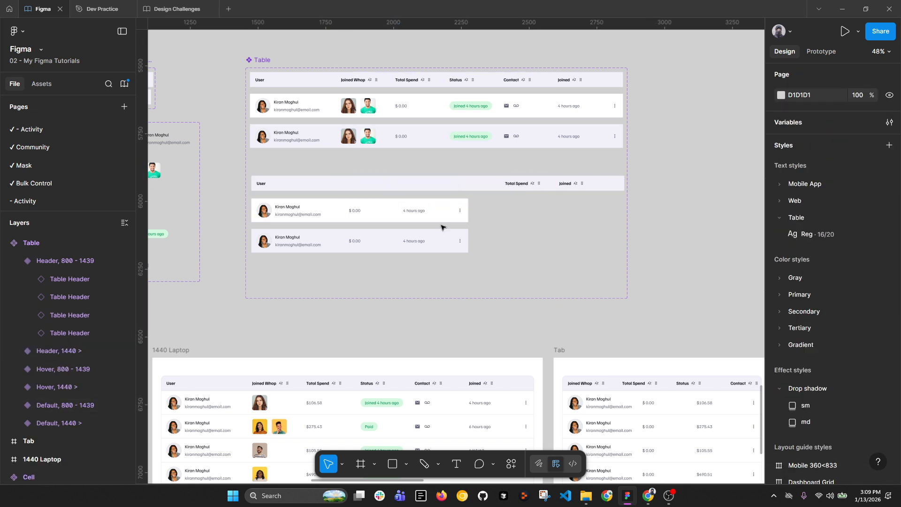
left_click(544, 188)
left_click_drag(624, 186, 468, 186)
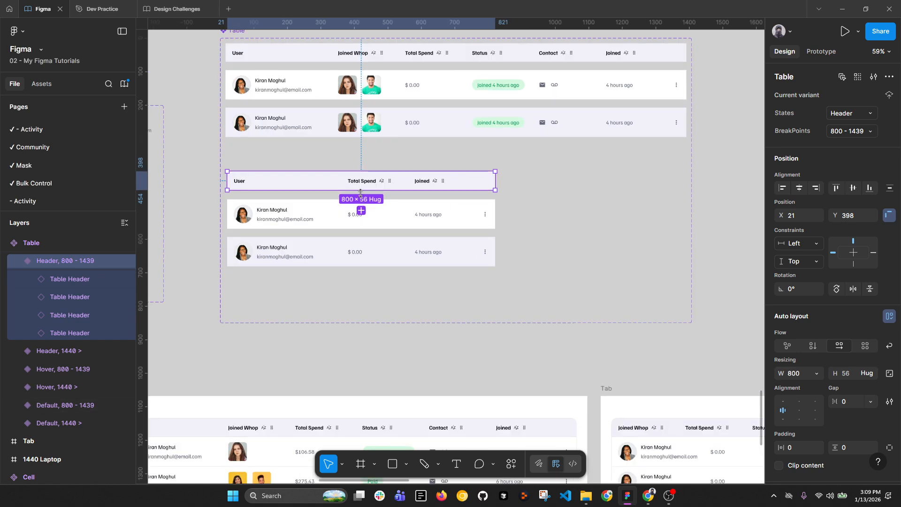
Step: Move the 1440 Laptop and Tab frames further down the canvas
scroll(360, 209, "up", 2)
left_click_drag(206, 166, 483, 260)
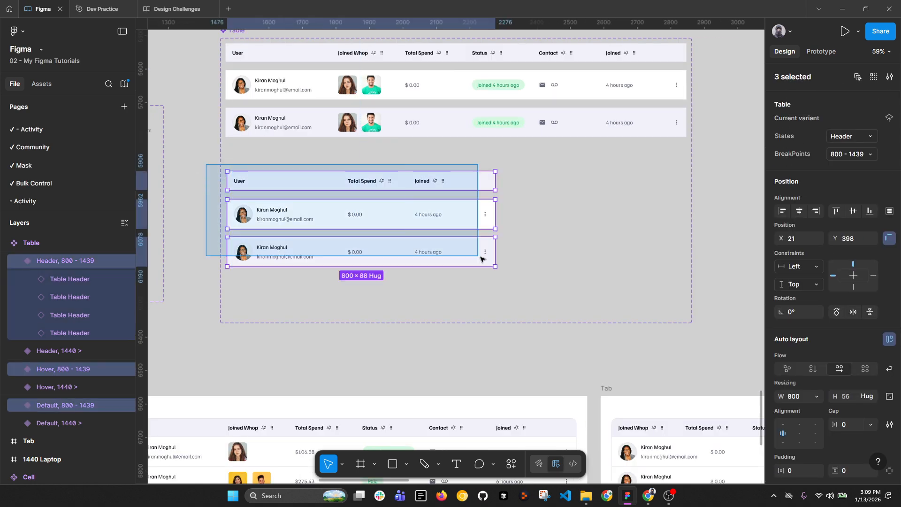
scroll(455, 210, "down", 4)
scroll(455, 210, "down", 3)
scroll(455, 210, "right", 2)
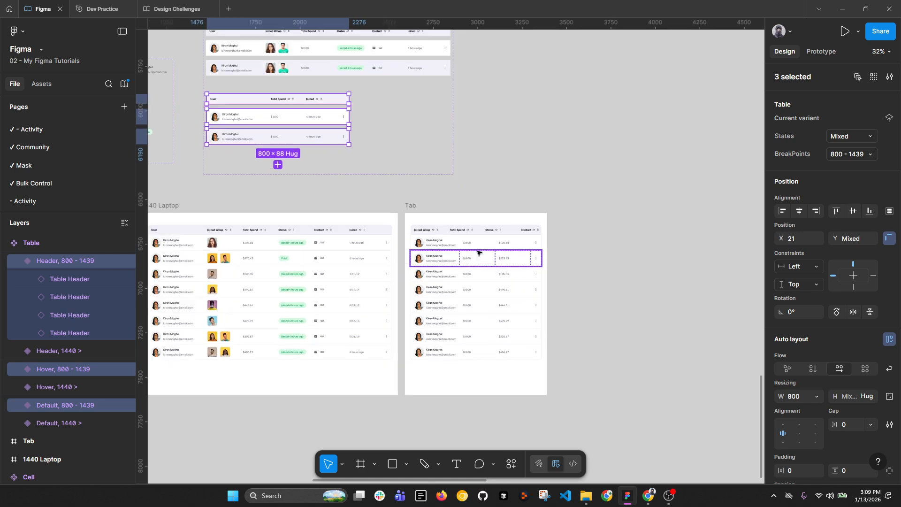
left_click(258, 216)
left_click(425, 204, "shift")
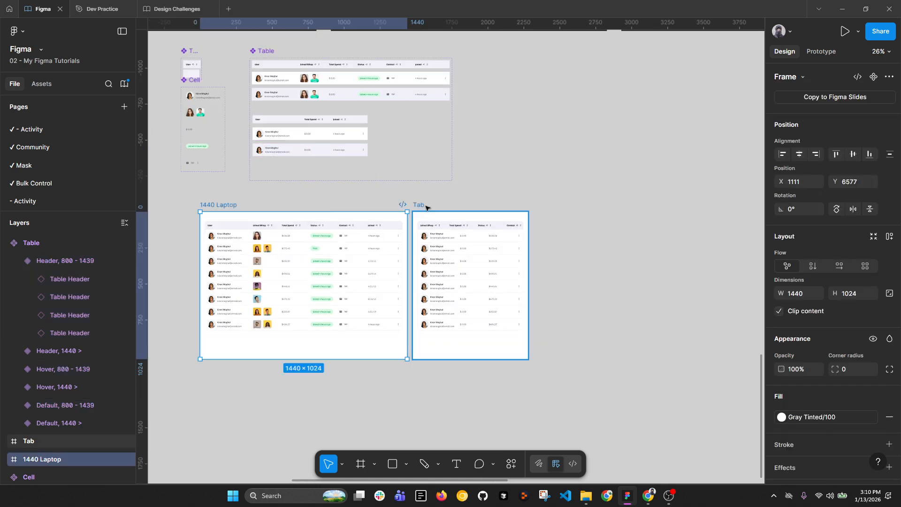
left_click_drag(425, 204, 420, 246)
Step: Rename the Tab frame to 800
left_click(299, 120)
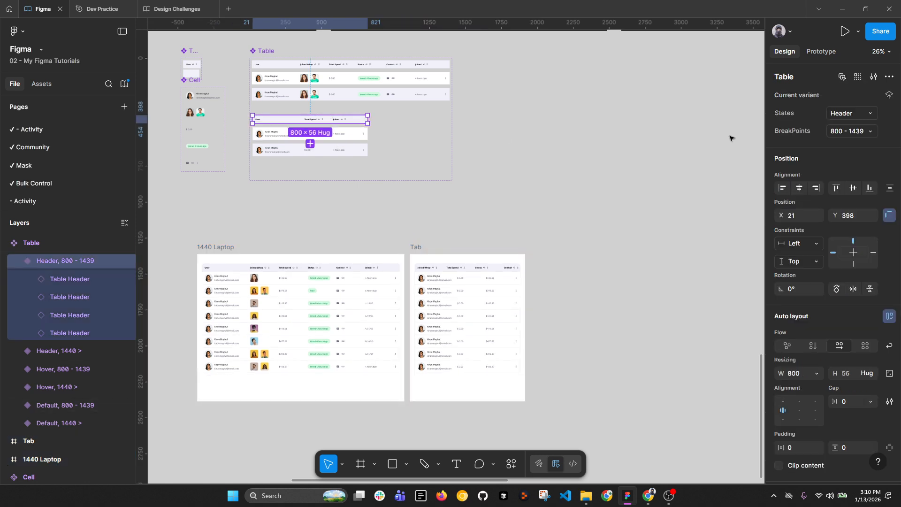
left_click(846, 132)
double_click(418, 248)
type("800 - 1439")
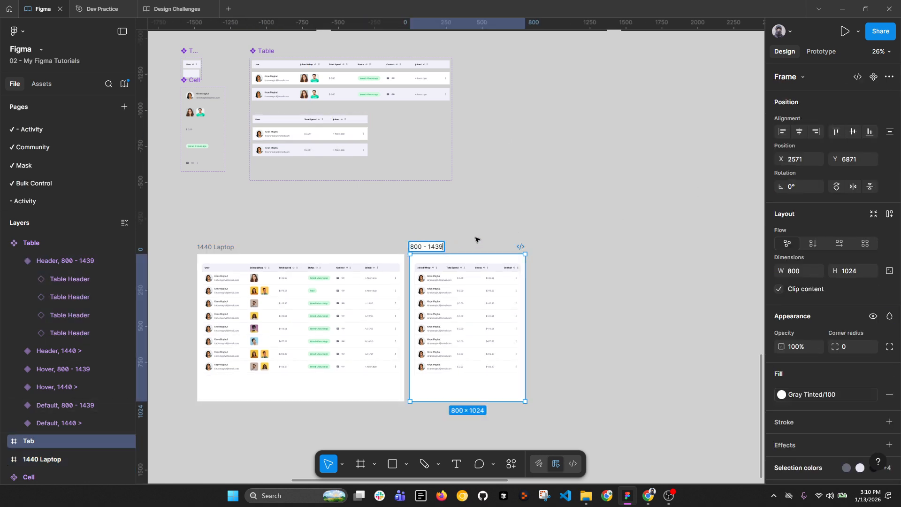
key("ctrl+a")
type("800")
key("Return")
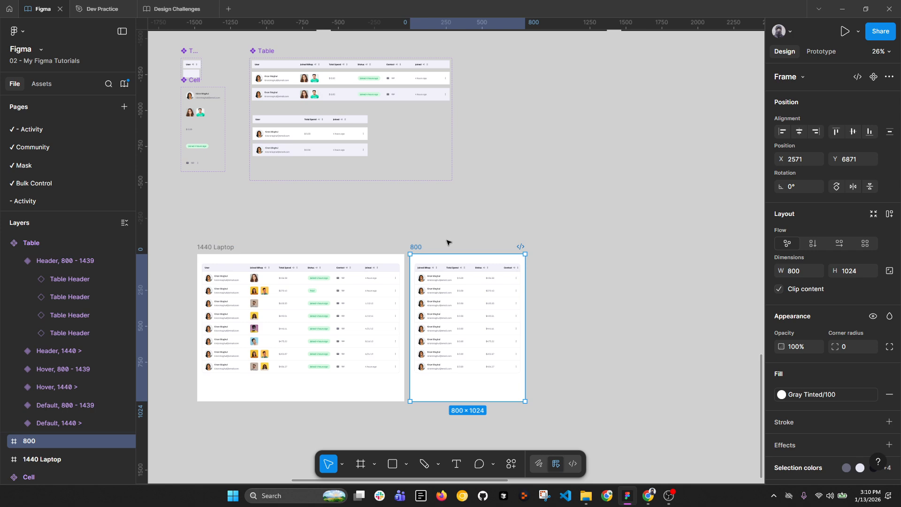
left_click(444, 233)
Step: Enlarge the Table set and duplicate the three 800 - 1439 Header, Hover and Default variants
left_click(273, 83)
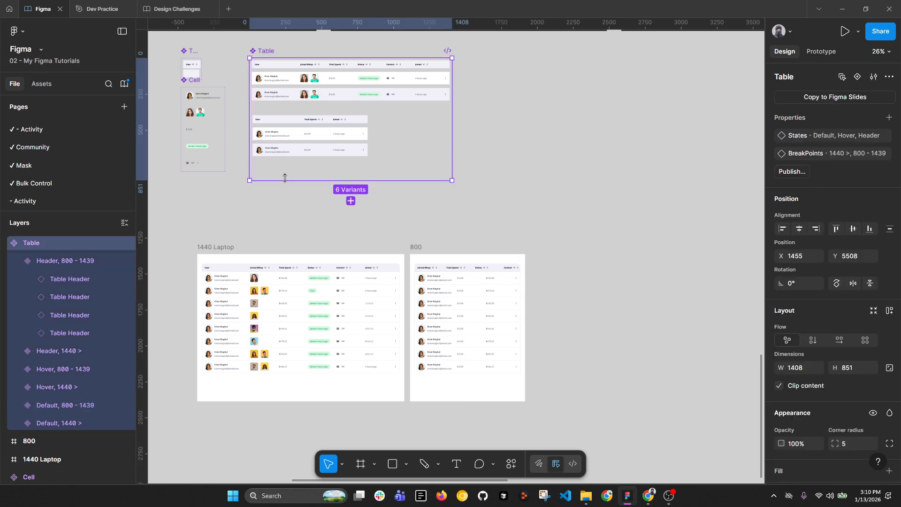
left_click_drag(285, 177, 287, 206)
scroll(300, 137, "up", 3)
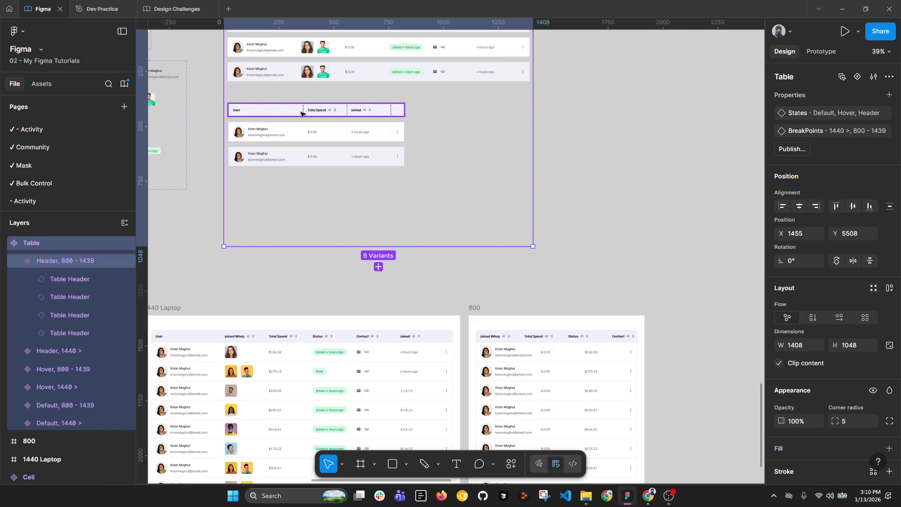
left_click(301, 113)
left_click(309, 132, "shift")
left_click(310, 157, "shift")
key("ctrl+d")
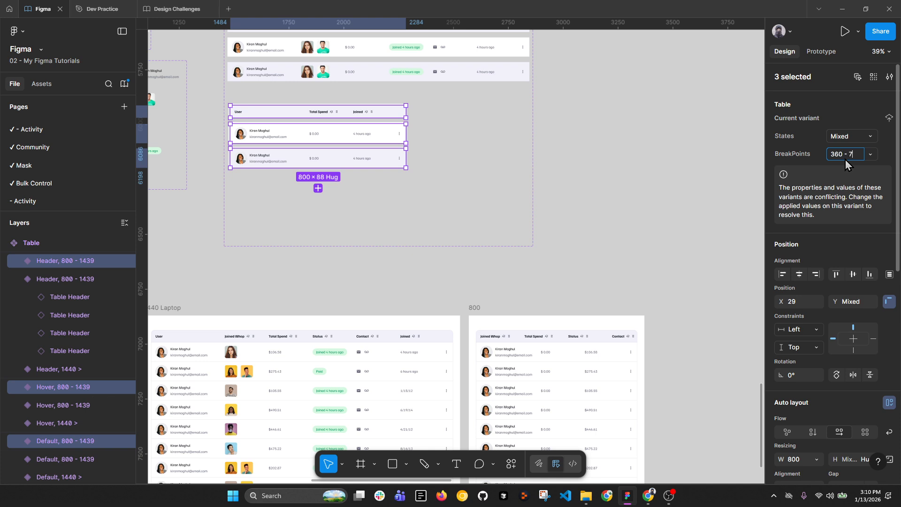
Step: Set the copied variants' breakpoint to 360 - 799 and place them below the others
type("99")
key("Return")
left_click_drag(353, 136, 390, 242)
scroll(350, 205, "down", 3)
left_click(306, 100)
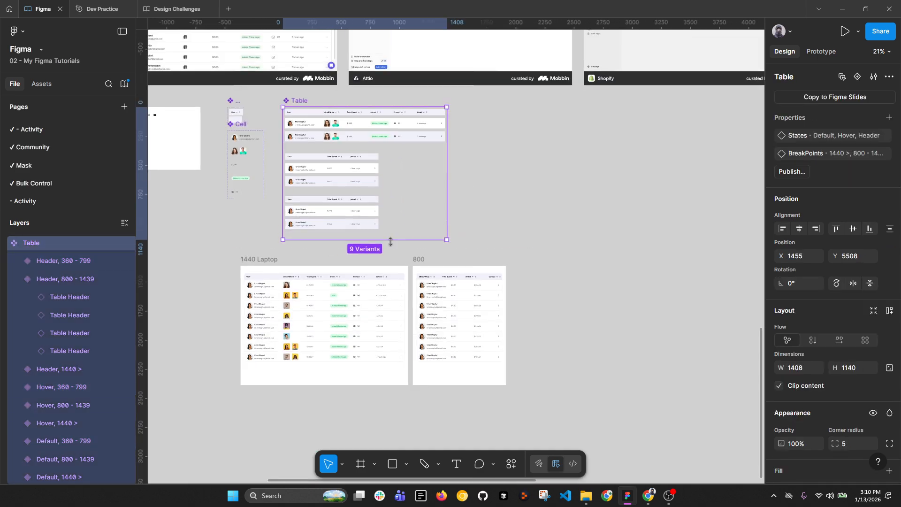
scroll(325, 212, "up", 5)
left_click_drag(213, 174, 406, 244)
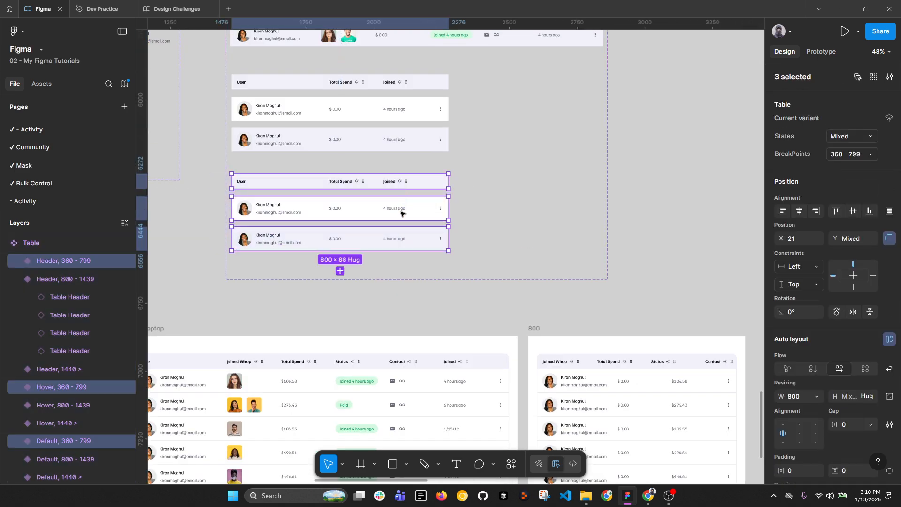
left_click_drag(401, 214, 402, 224)
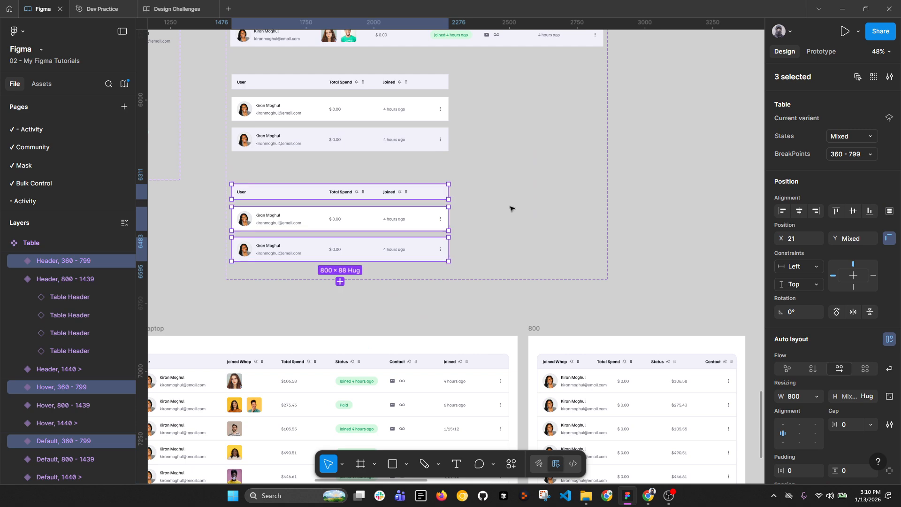
Step: Undo an early 360 resize, then delete the Total Spend and Joined cells from header and rows
left_click(799, 395)
type("360")
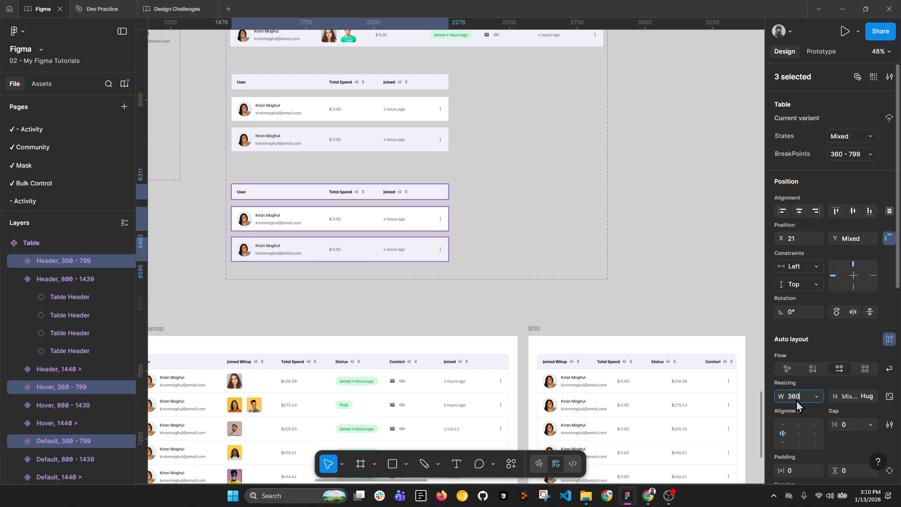
key("Return")
scroll(298, 193, "up", 5)
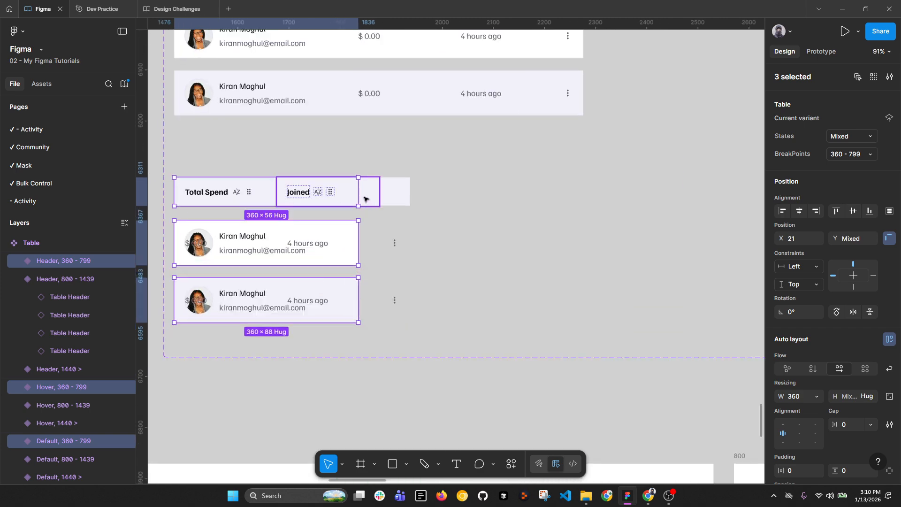
key("ctrl+z")
double_click(407, 195)
left_click(493, 202, "shift")
left_click(462, 244, "shift")
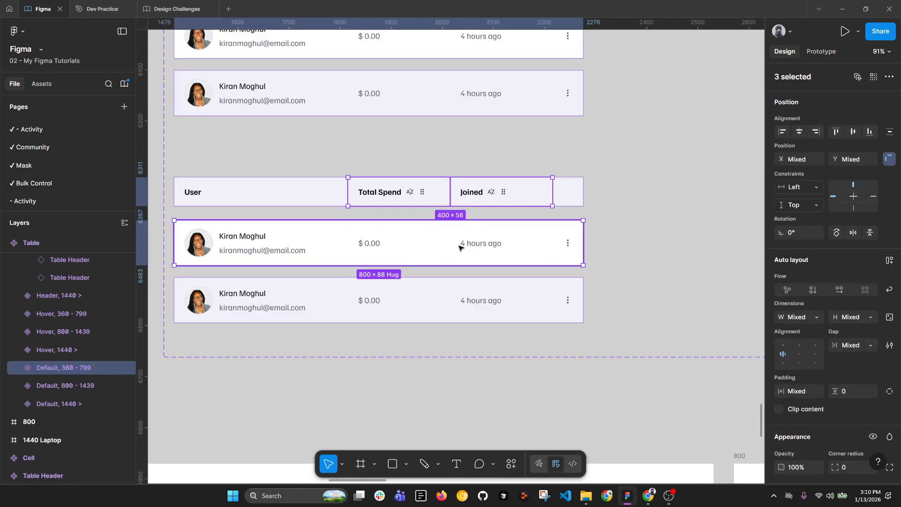
double_click(465, 245, "shift")
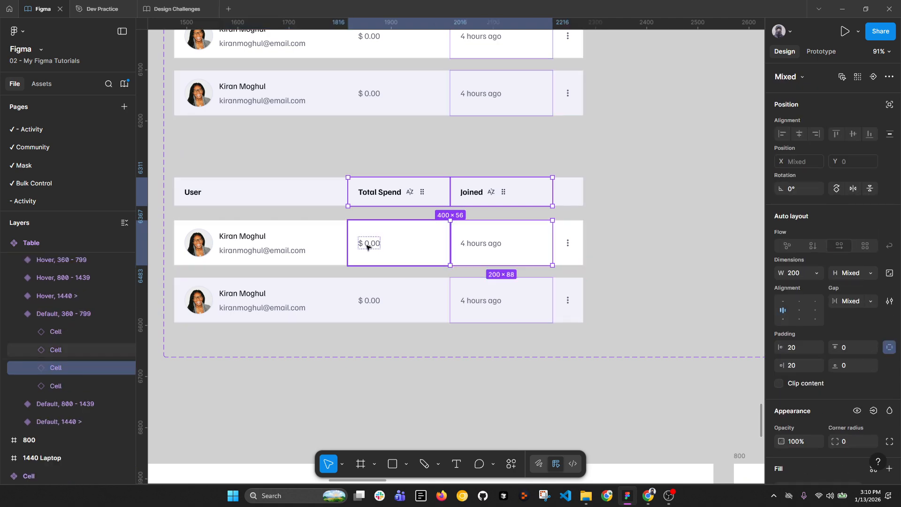
left_click(368, 245, "shift")
left_click(382, 288, "shift")
left_click(492, 304, "shift")
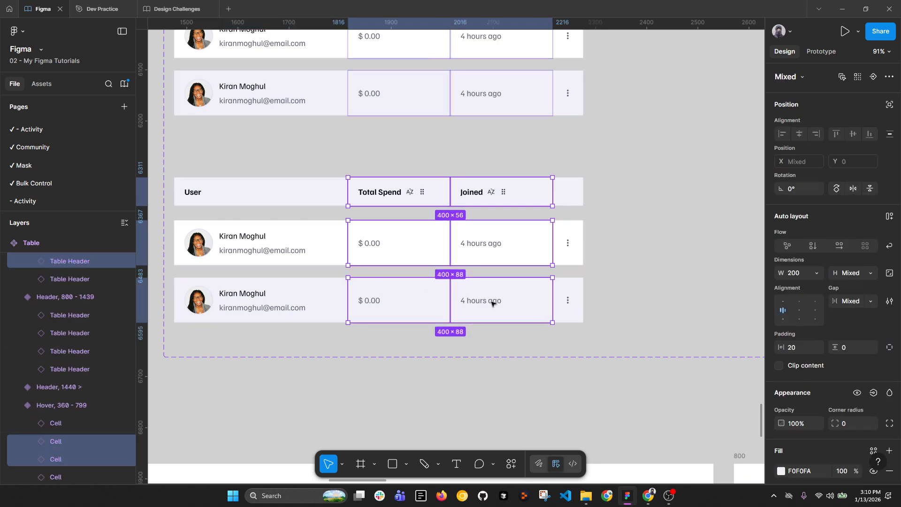
key("Delete")
Step: Resize the 360 - 799 header and both rows to W 360
scroll(465, 282, "down", 3)
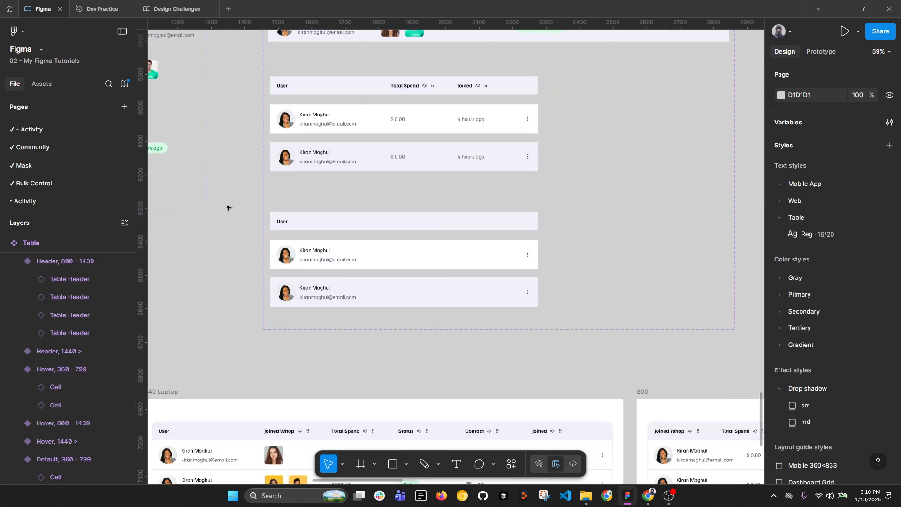
left_click_drag(227, 204, 526, 341)
left_click(794, 396)
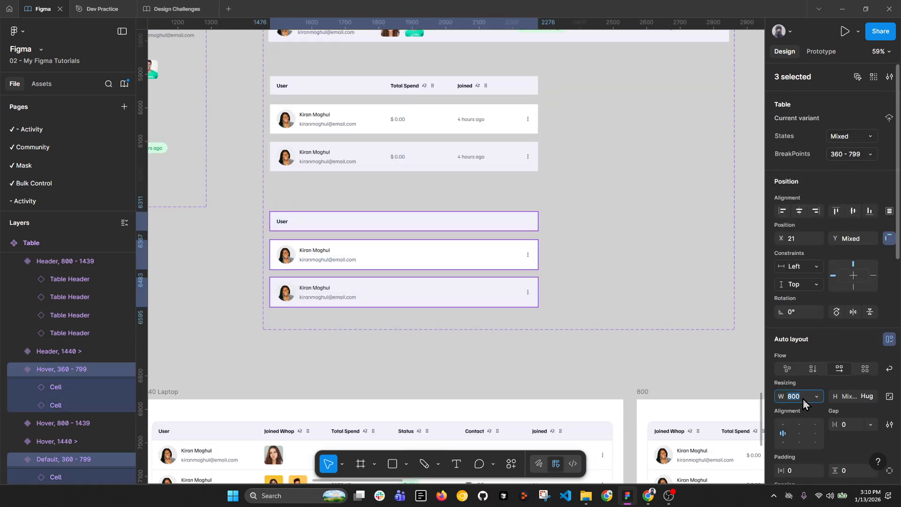
type("360")
key("Return")
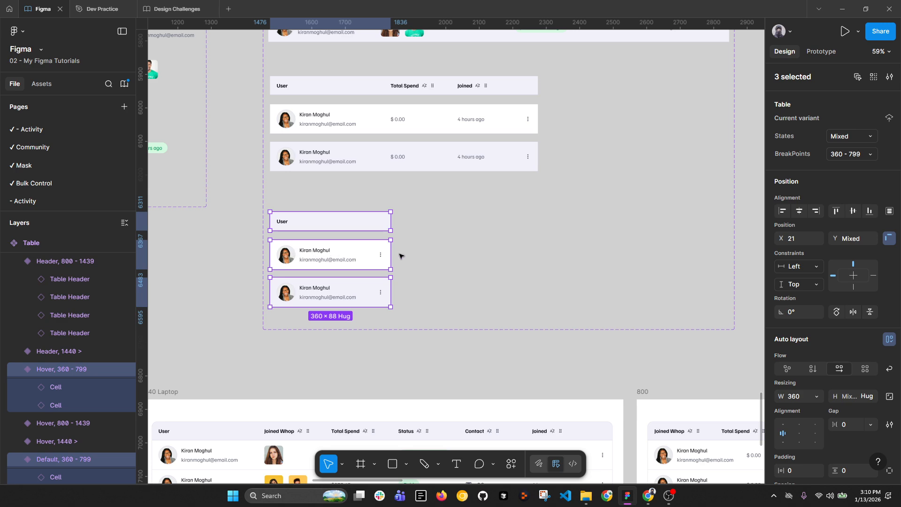
scroll(401, 256, "down", 3)
left_click_drag(497, 293, 323, 190)
left_click(355, 221)
Step: Duplicate the 800 frame as a new frame named 360, 360 wide
key("ctrl+d")
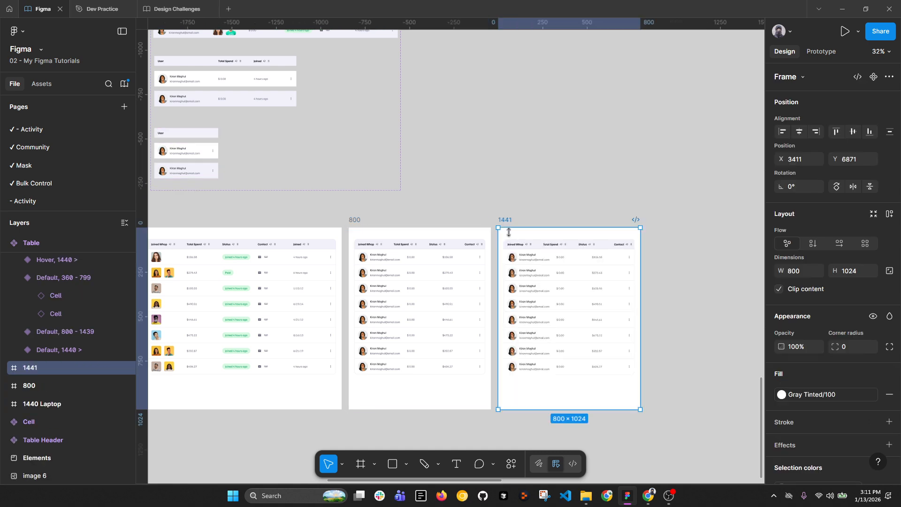
double_click(505, 220)
type("360")
key("Return")
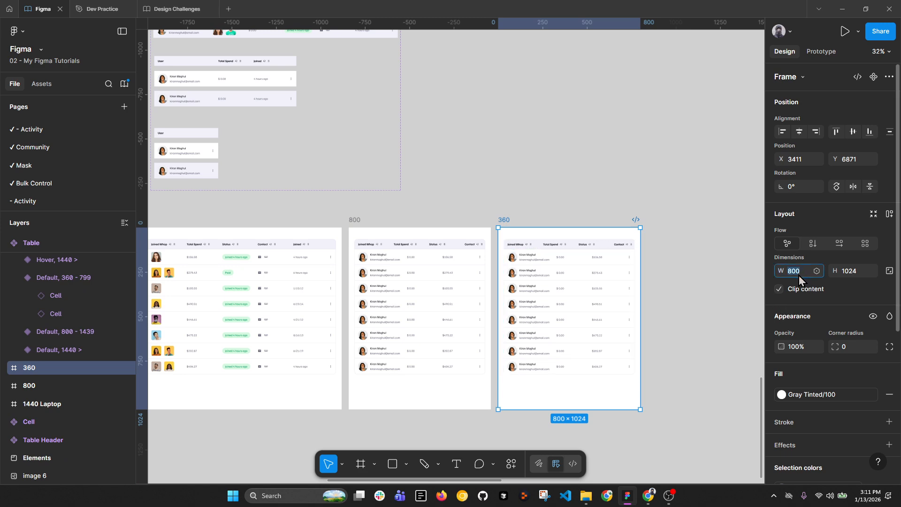
type("360")
key("Return")
Step: Switch all eight rows in the 360 frame to the 360 - 799 breakpoint
scroll(535, 281, "up", 5)
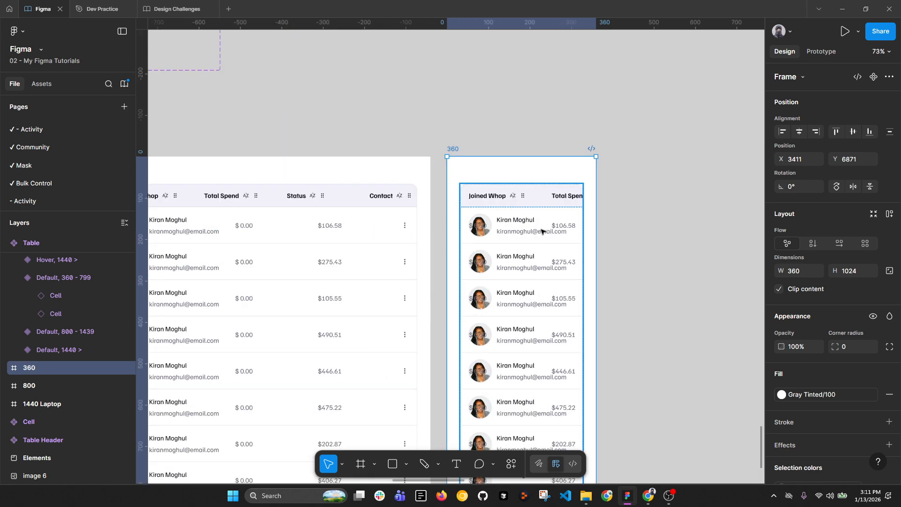
double_click(542, 231)
left_click(543, 227)
scroll(544, 230, "down", 3)
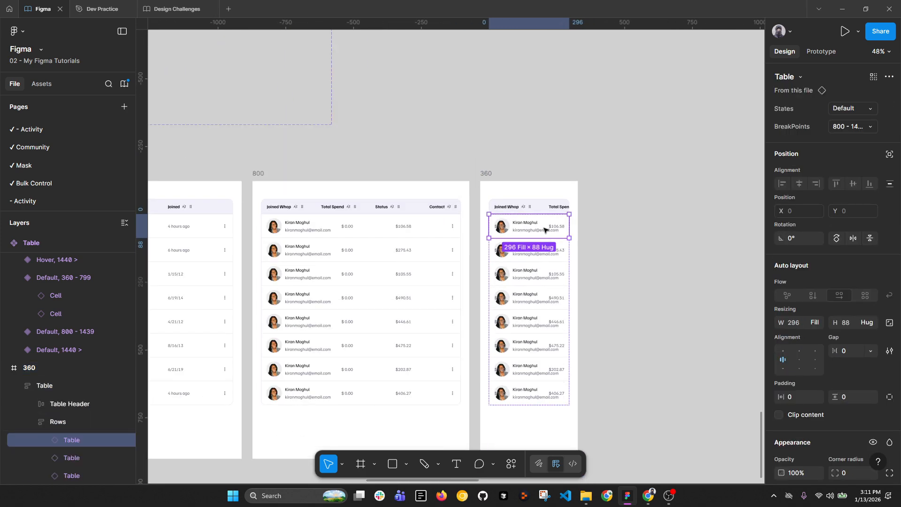
key("ctrl+a")
left_click(850, 126)
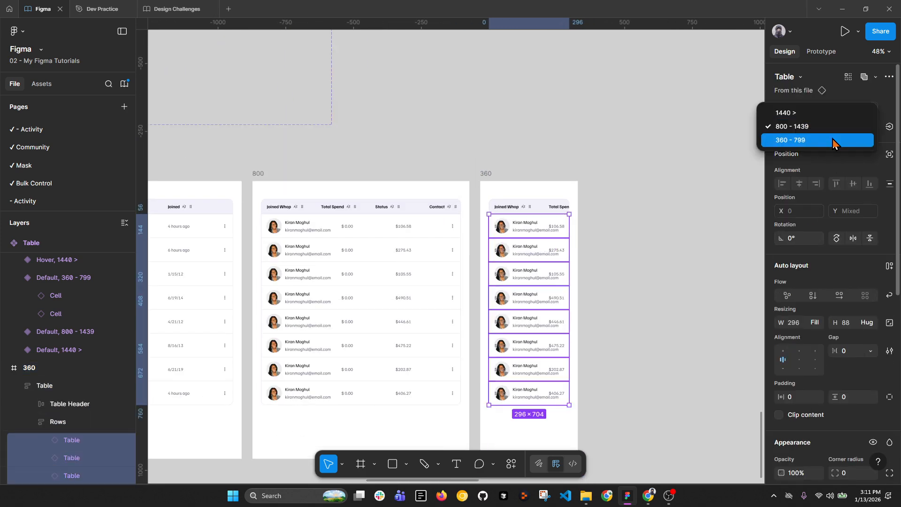
left_click(838, 140)
Step: Replace the 1440 Laptop frame's header with the 1440 Header variant
left_click(539, 209)
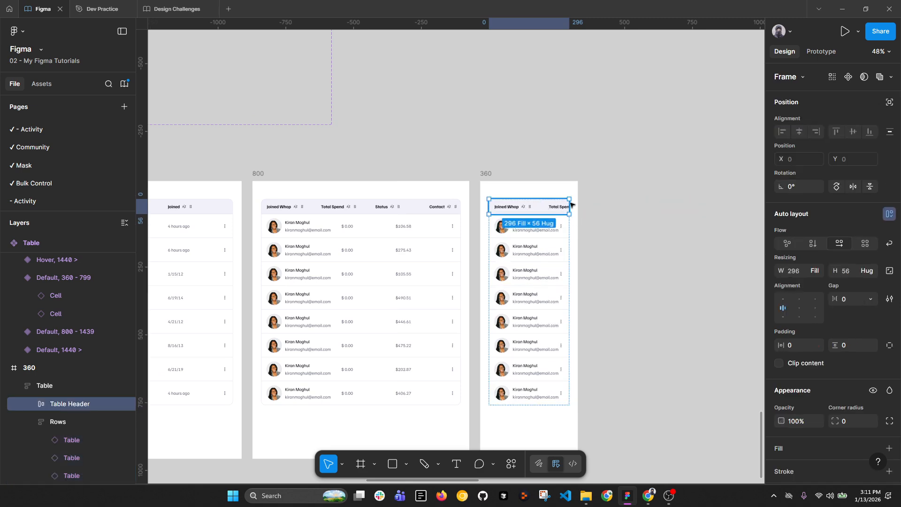
scroll(571, 205, "down", 5)
scroll(355, 203, "up", 3)
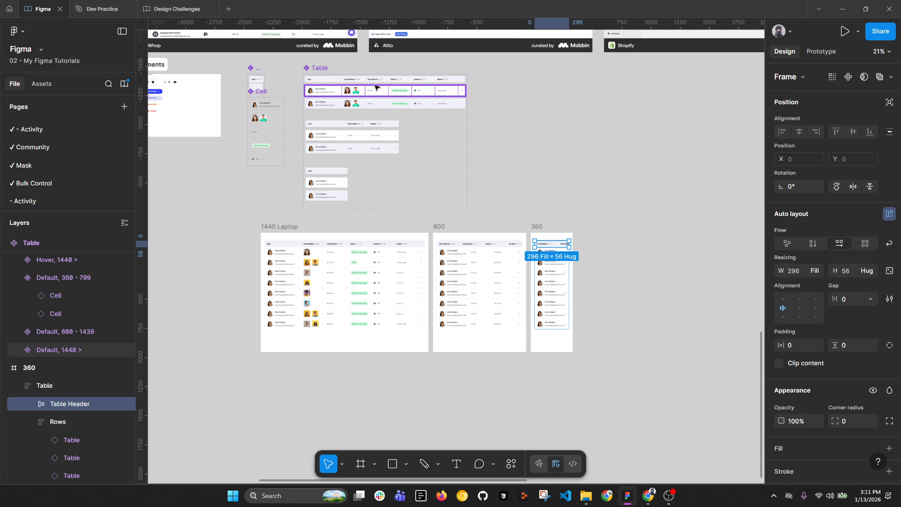
left_click(376, 88)
scroll(339, 233, "up", 5)
double_click(333, 261)
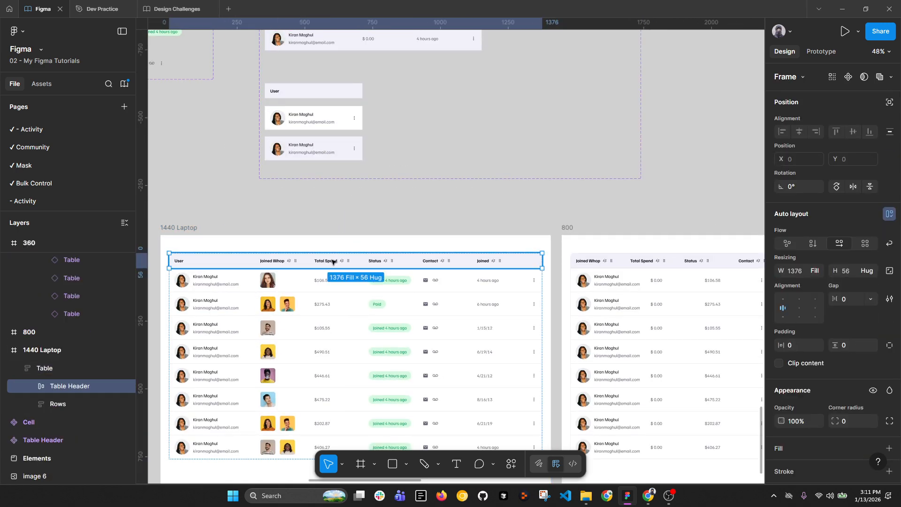
right_click(332, 261)
left_click(376, 91)
Step: Replace the 800 frame's header with the 800 - 1439 Header variant, set to Fill container
scroll(413, 98, "down", 5)
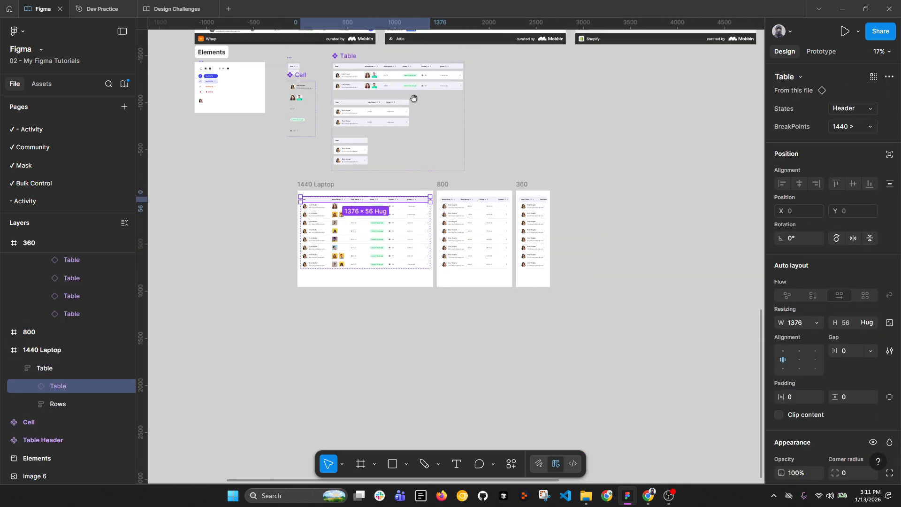
scroll(414, 98, "up", 3)
left_click(375, 102)
scroll(470, 282, "up", 3)
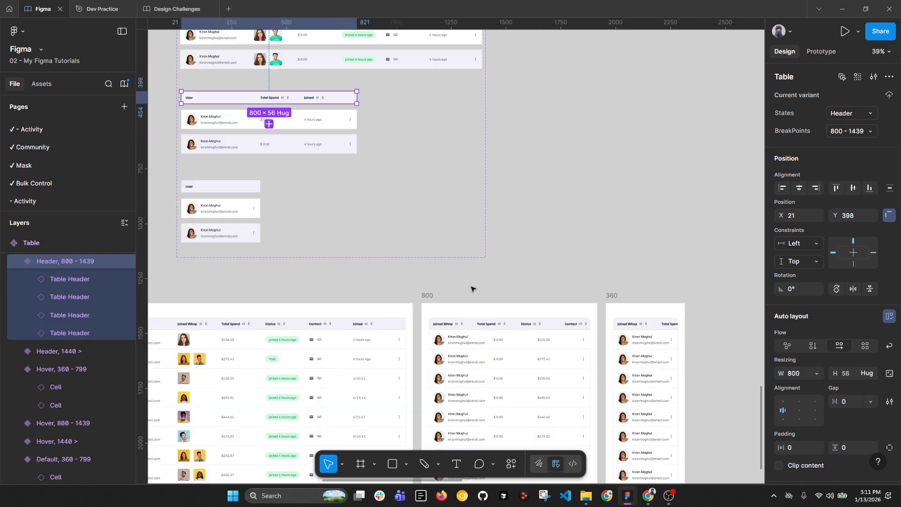
double_click(499, 327)
right_click(498, 327)
left_click(521, 90)
scroll(341, 184, "up", 2)
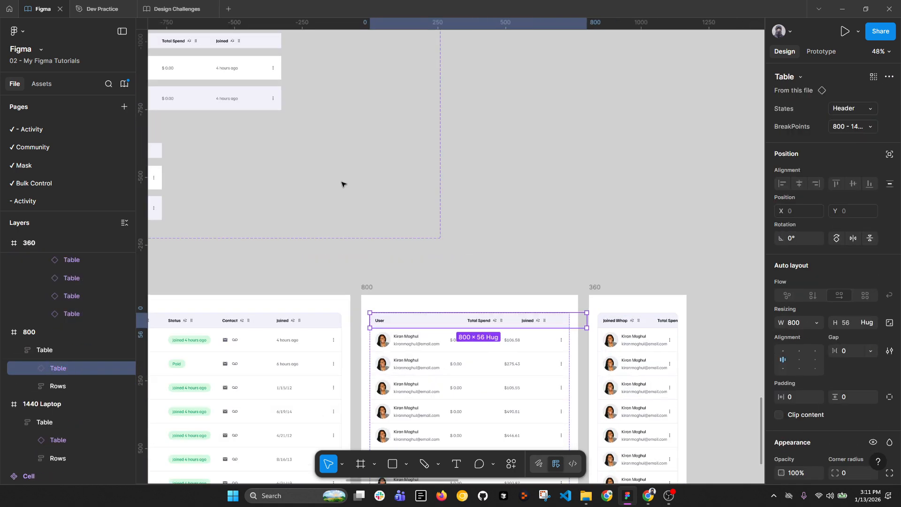
left_click(817, 322)
left_click(774, 348)
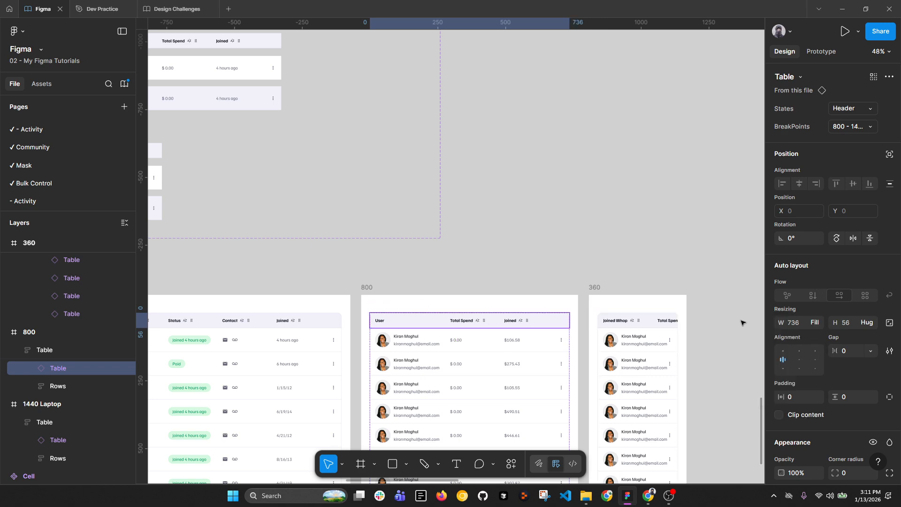
Step: Replace the 360 frame's header with the 360 - 799 Header variant, set to Fill container
scroll(488, 266, "down", 2)
left_click(258, 190)
scroll(590, 306, "up", 1)
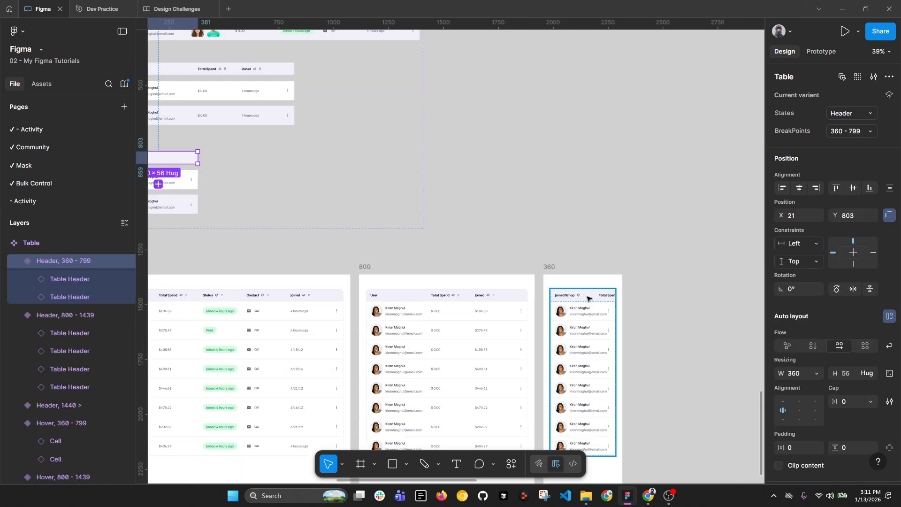
double_click(588, 298)
right_click(588, 298)
mouse_move(629, 107)
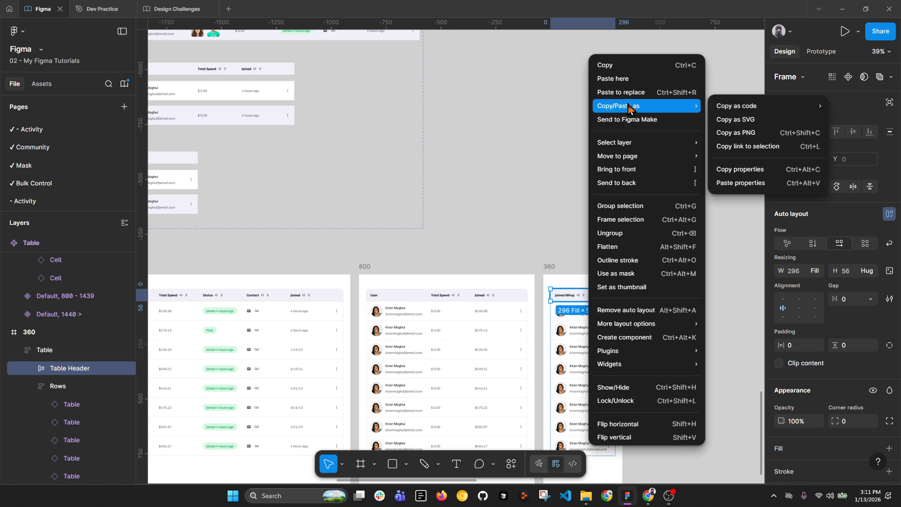
left_click(755, 183)
left_click(819, 324)
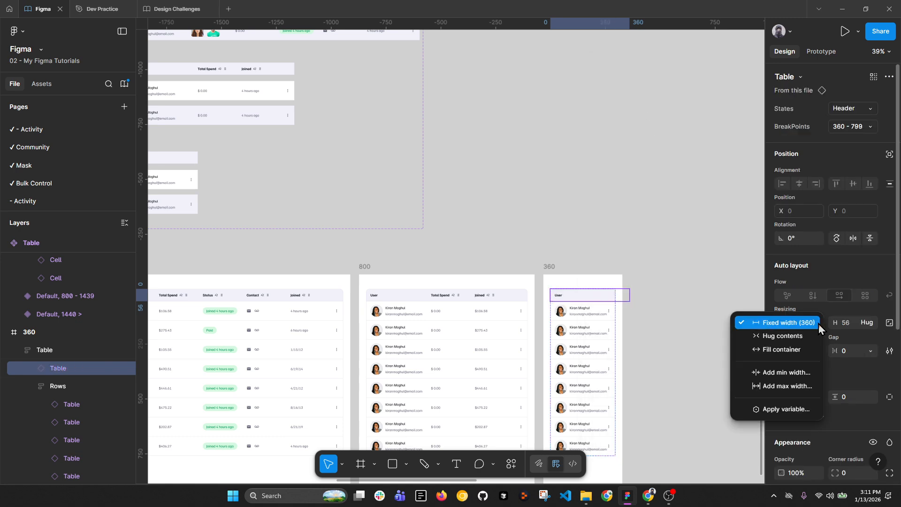
left_click(810, 351)
left_click_drag(674, 314, 590, 180)
scroll(571, 169, "up", 4)
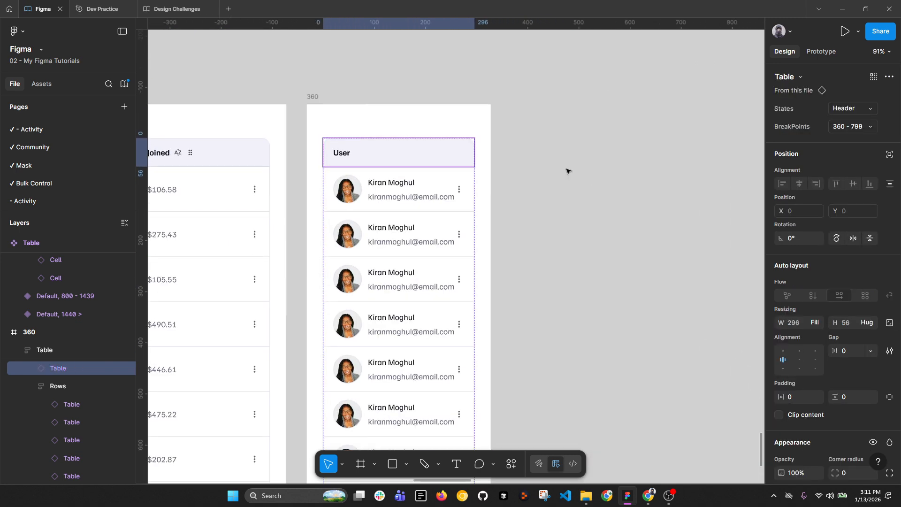
scroll(567, 172, "down", 2)
left_click(532, 118)
Step: Select the table in the 360 frame and remove its outline stroke
key("alt+l")
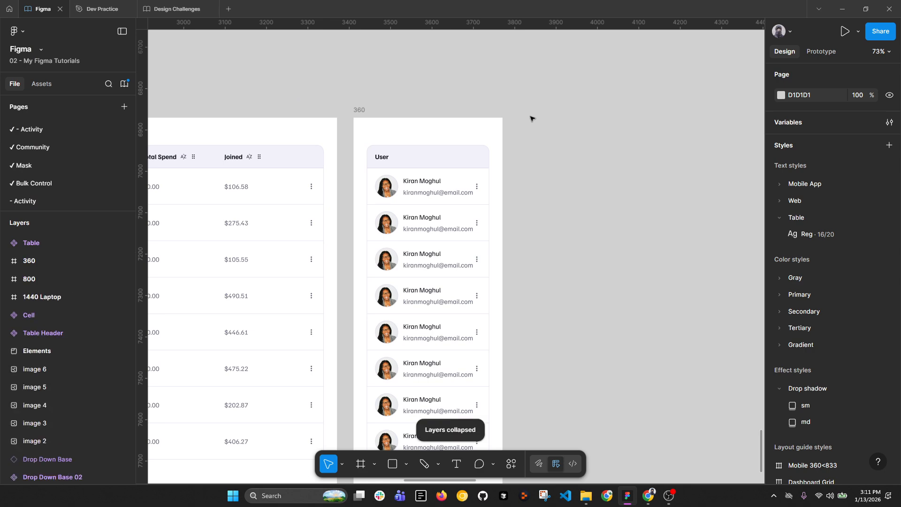
scroll(507, 90, "down", 3)
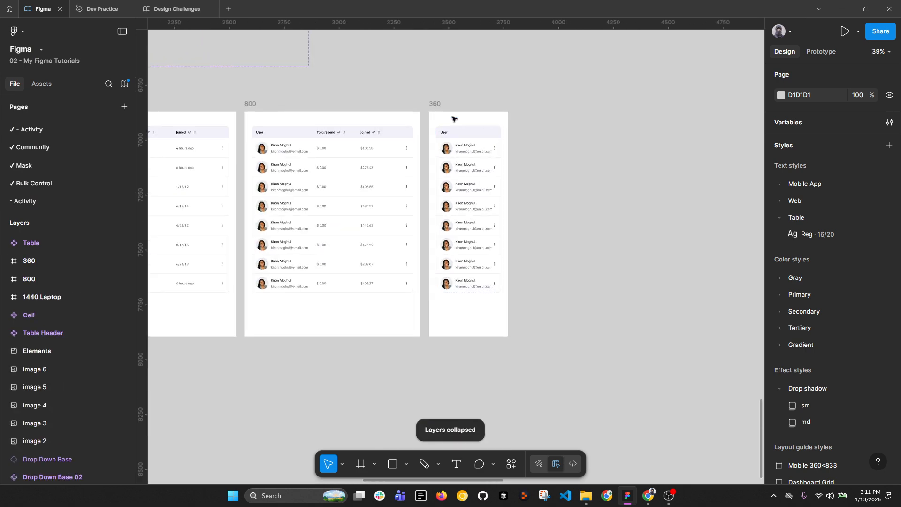
scroll(458, 151, "up", 2)
left_click(429, 173)
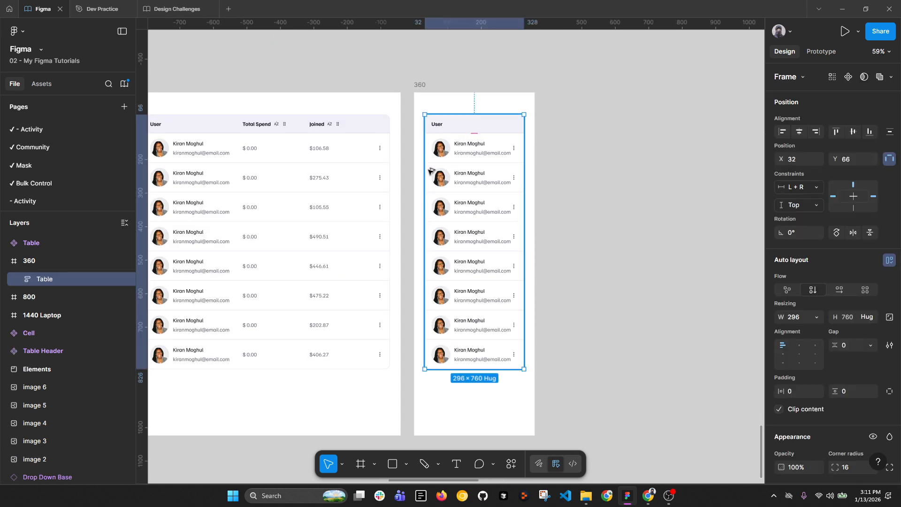
key("shift+Left")
key("shift+Left")
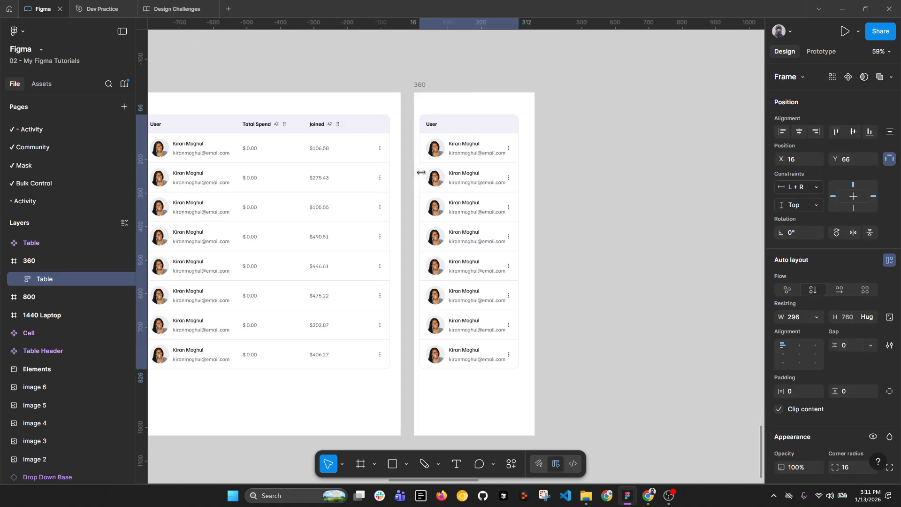
key("shift+Right")
key("shift+Right")
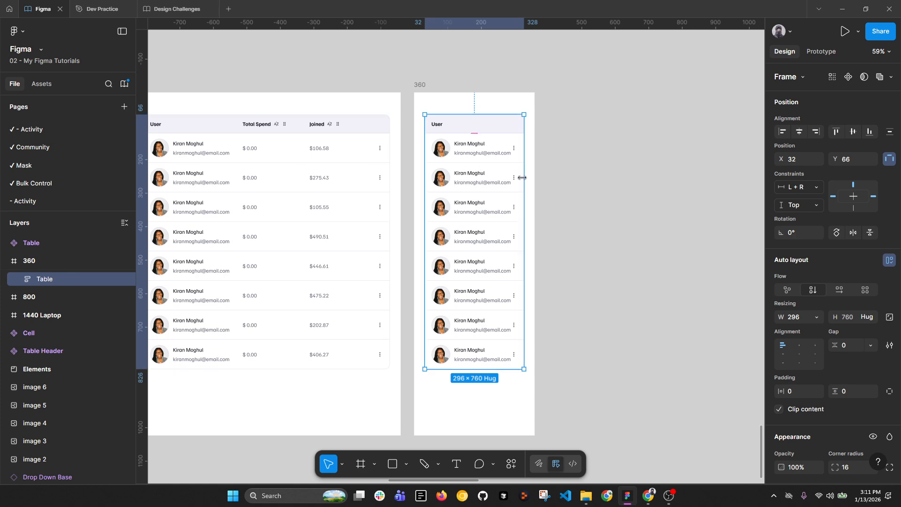
scroll(861, 281, "down", 5)
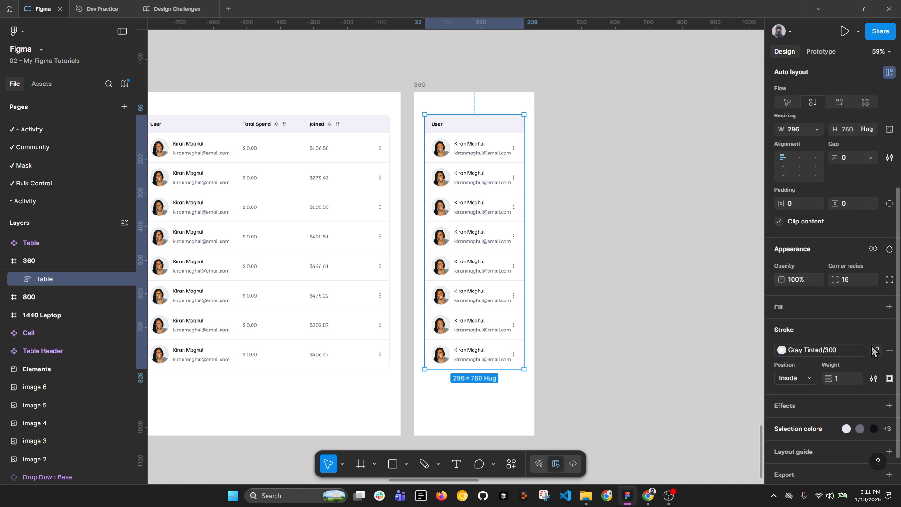
left_click(889, 352)
Step: Align the table flush left and stretch it to the frame's full 360 width
scroll(861, 291, "up", 2)
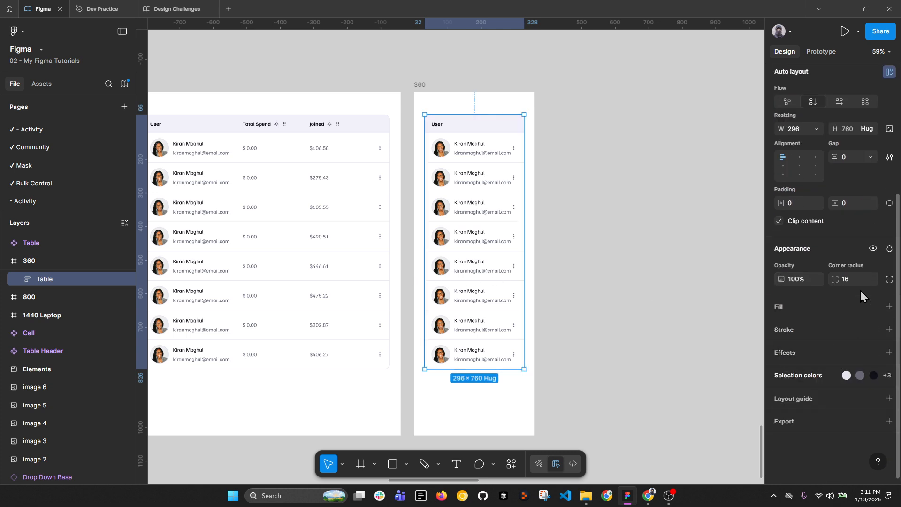
scroll(821, 274, "up", 3)
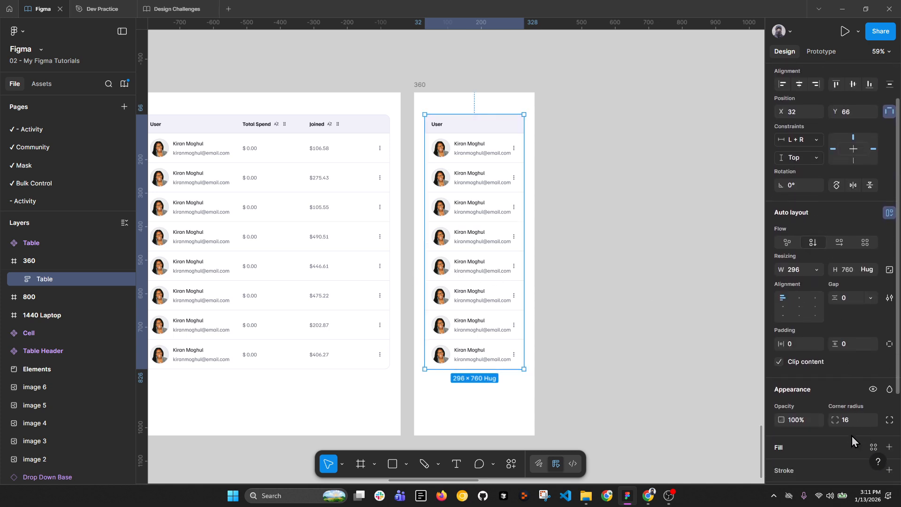
left_click(782, 84)
left_click_drag(514, 242, 534, 243)
left_click(596, 261)
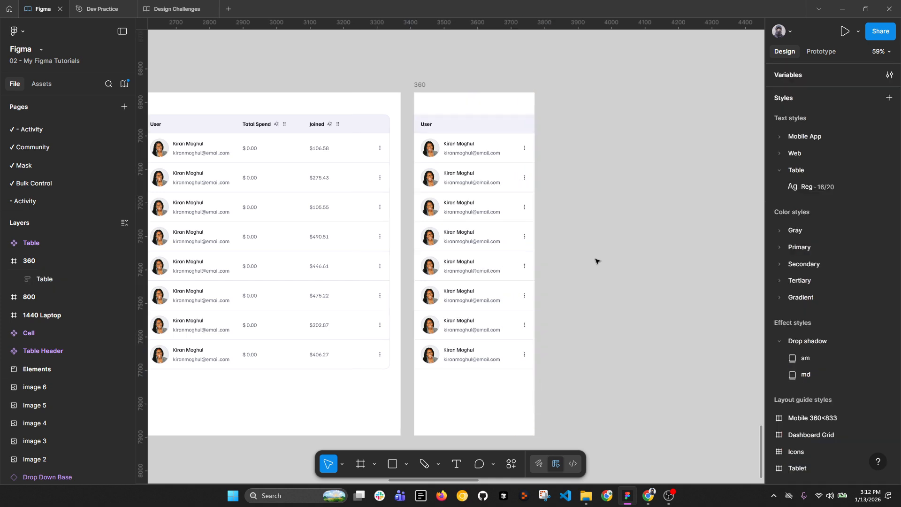
Step: Collapse the layer tree and bring all three breakpoint frames into view together
key("alt+l")
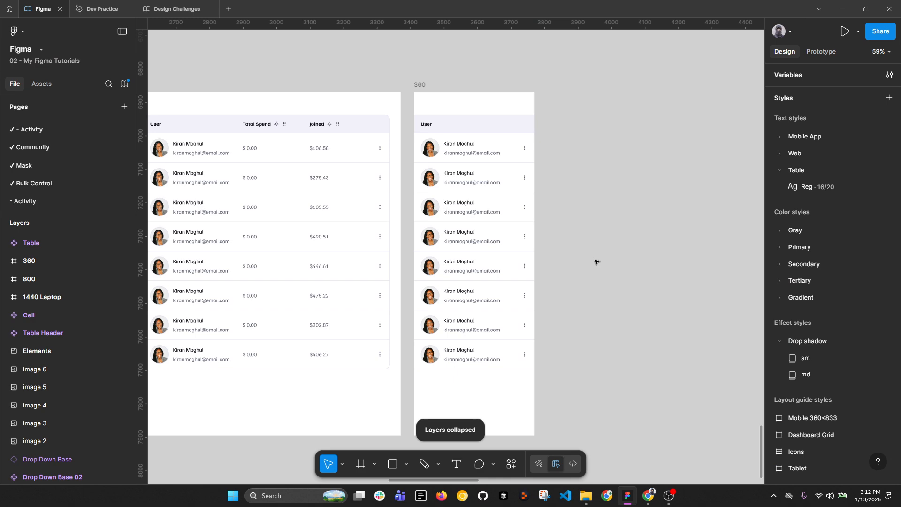
scroll(595, 262, "down", 5)
left_click_drag(566, 203, 618, 225)
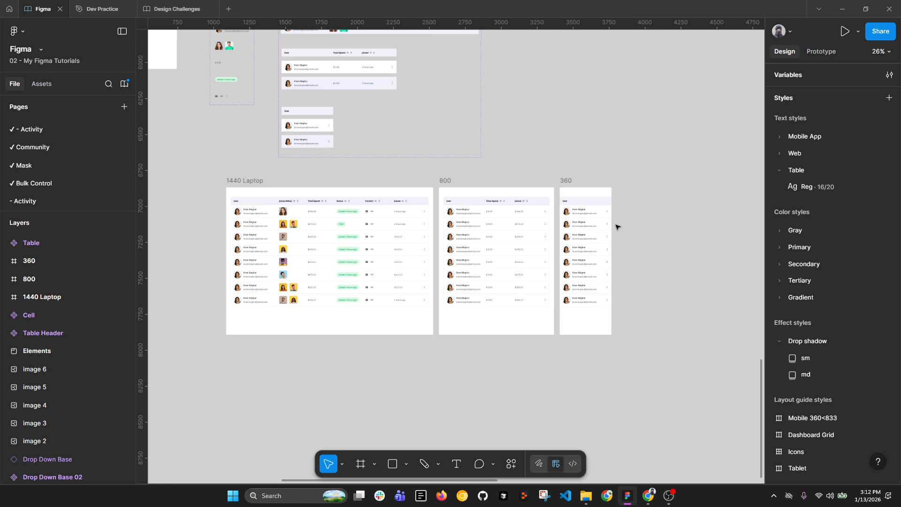